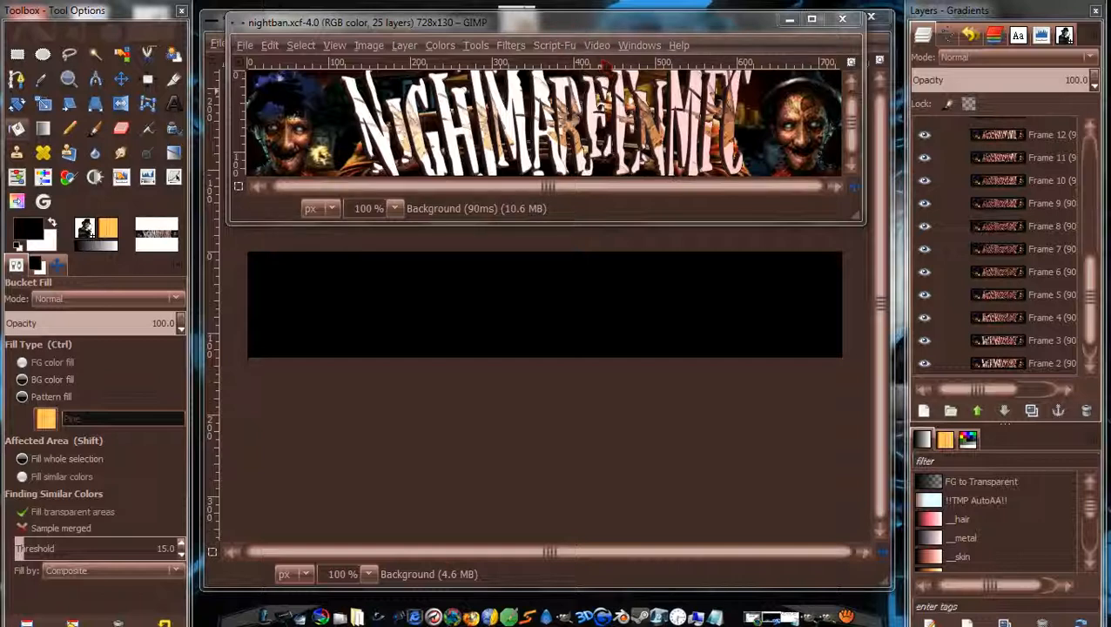
# Play the 25-frame banner animation in the playback preview, then close it.
pyautogui.click(514, 46)
pyautogui.moveTo(587, 399)
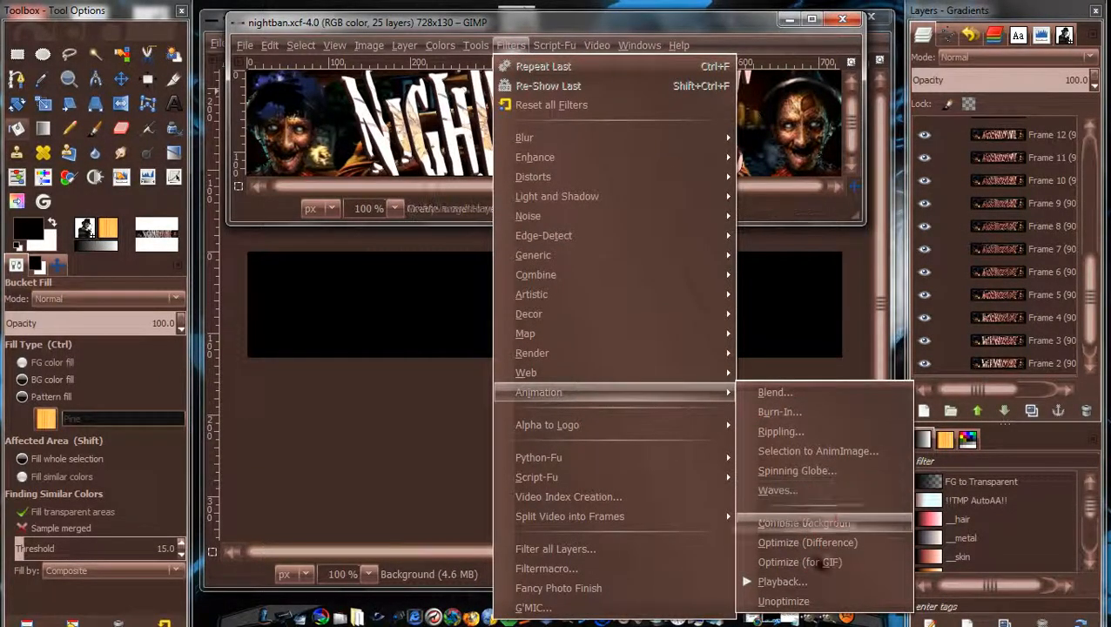
pyautogui.click(800, 591)
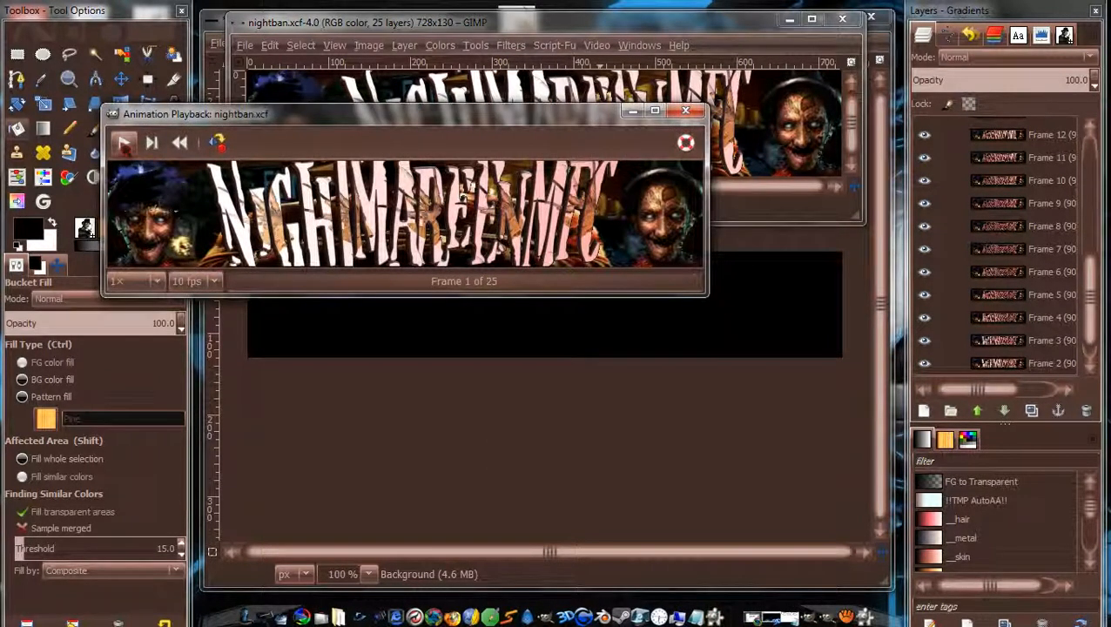
pyautogui.click(124, 145)
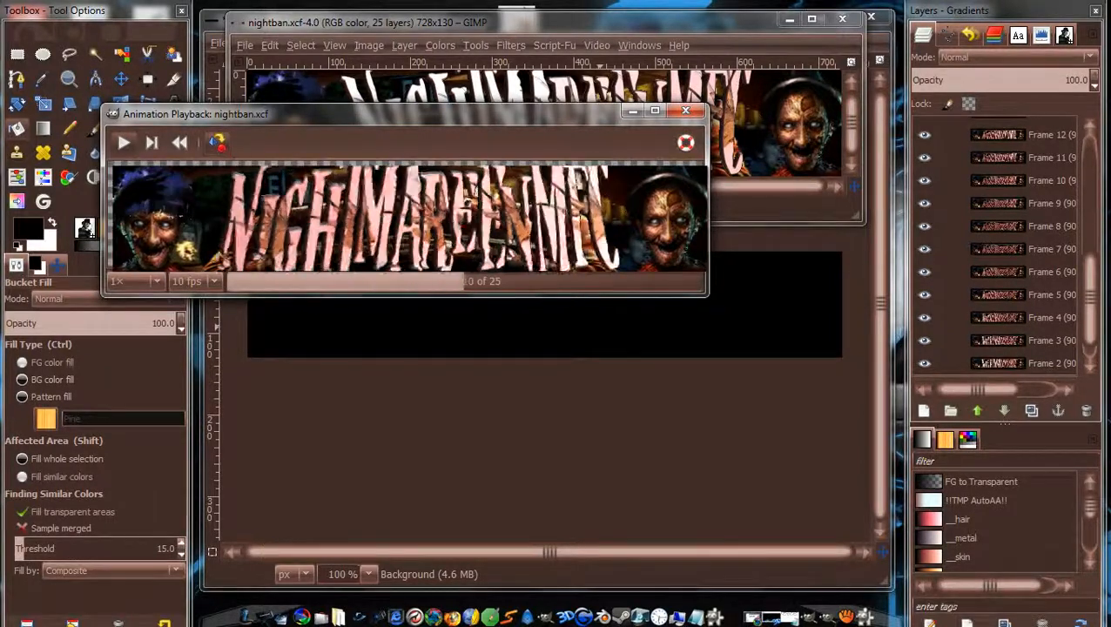
pyautogui.moveTo(465, 202); pyautogui.dragTo(605, 431)
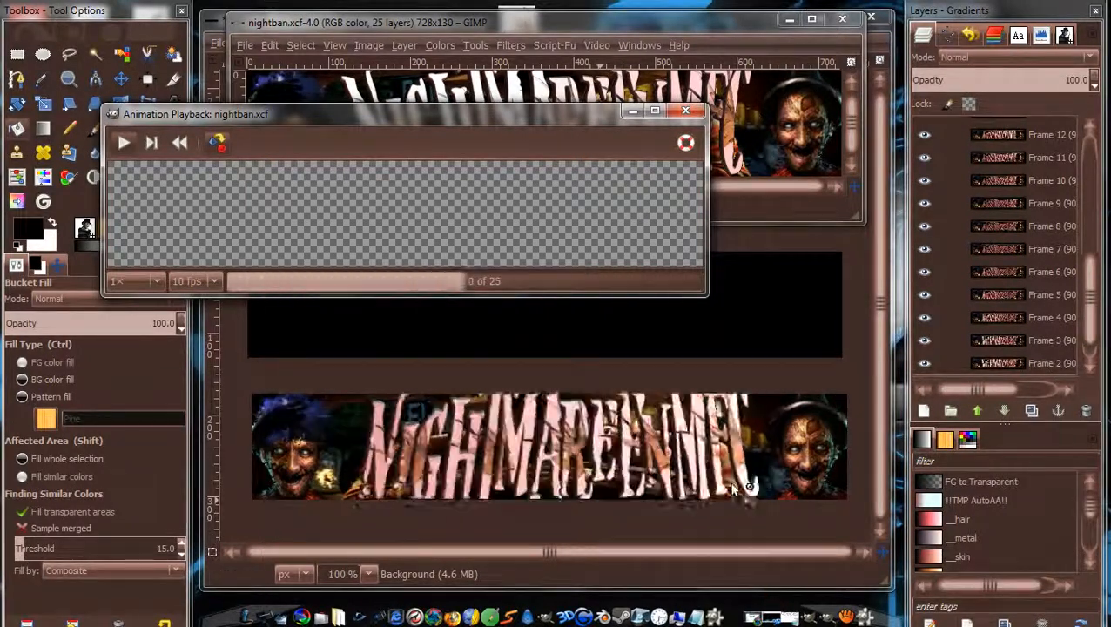
pyautogui.moveTo(601, 429); pyautogui.dragTo(452, 196)
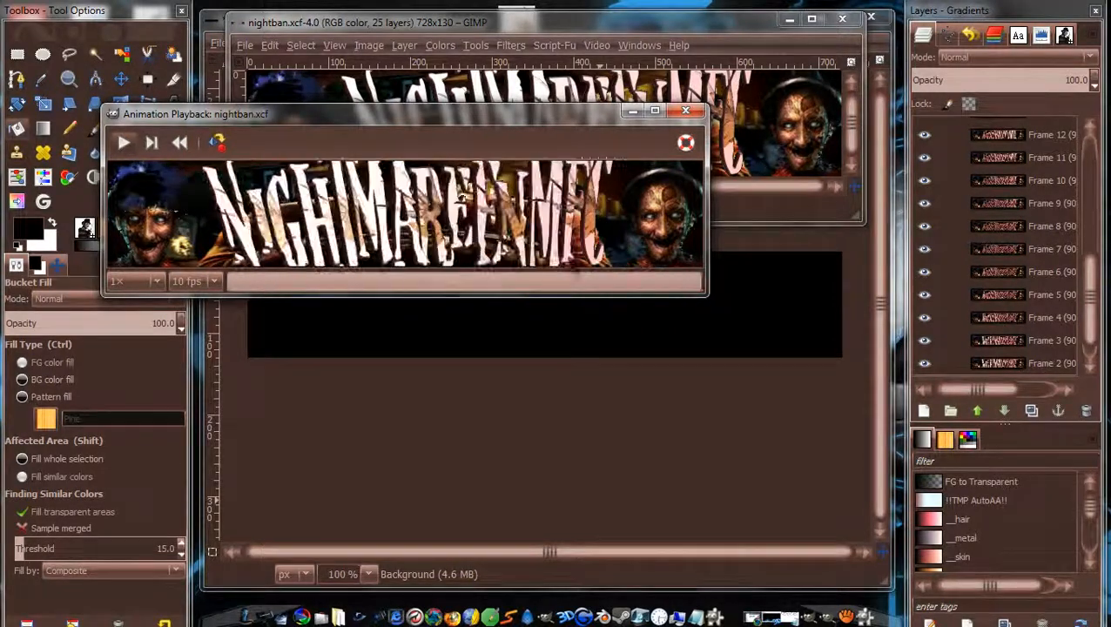
pyautogui.moveTo(772, 620)
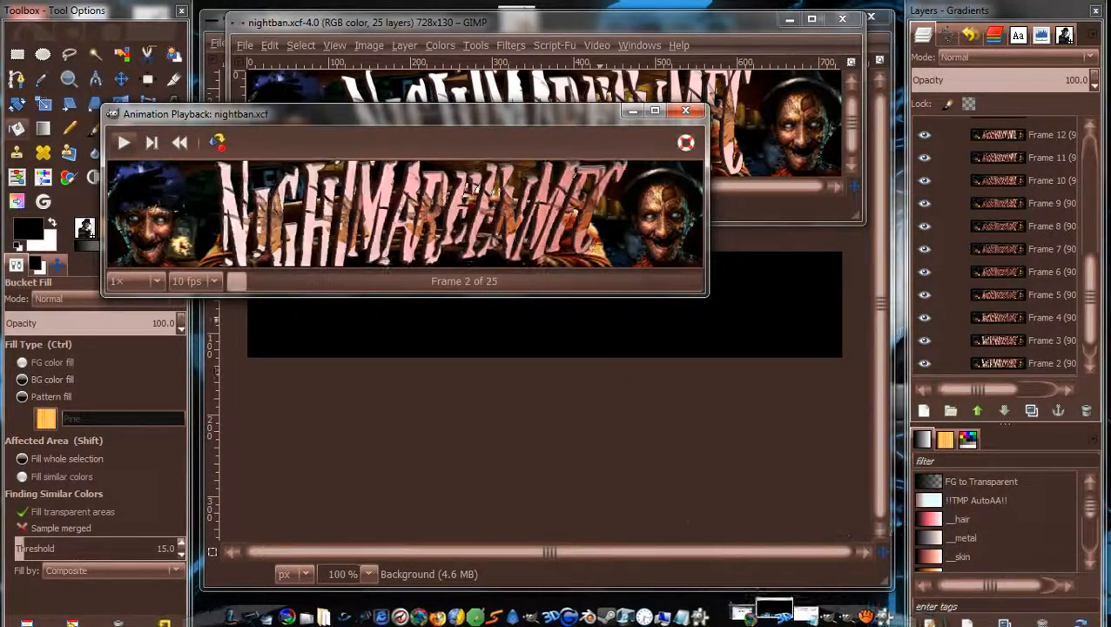
pyautogui.click(687, 111)
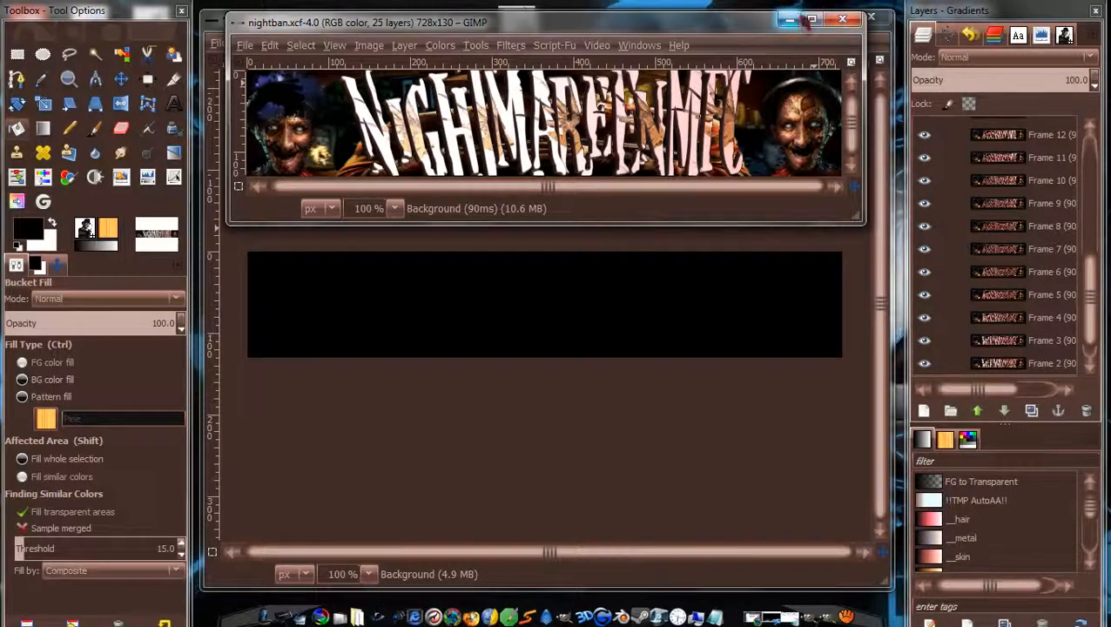
# Close the nightban image and discard the black blank image without saving.
pyautogui.click(842, 19)
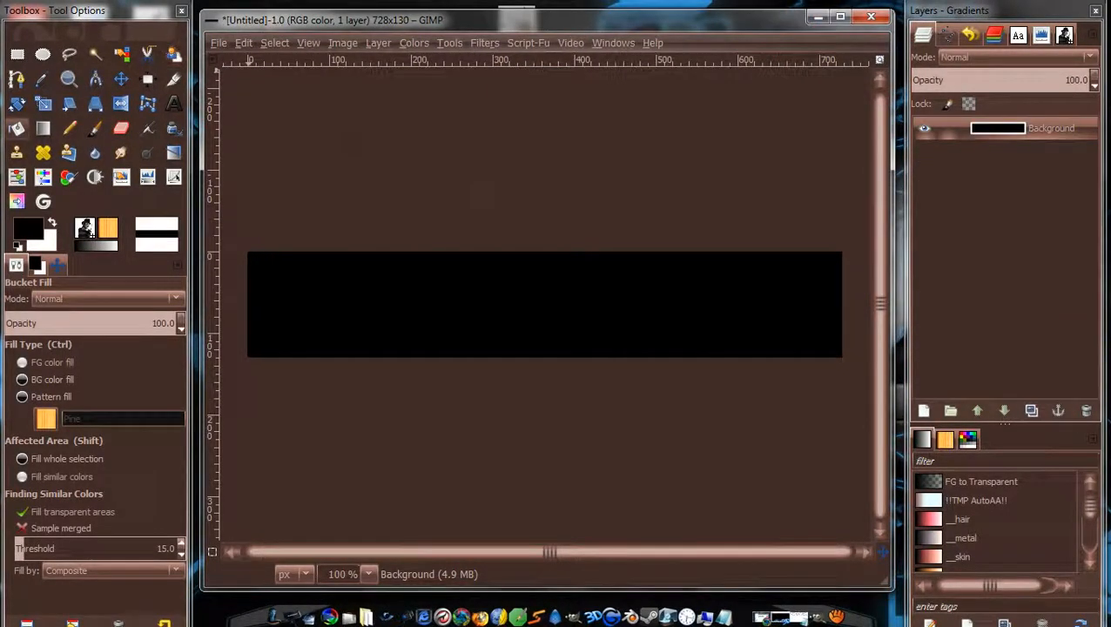
pyautogui.click(219, 43)
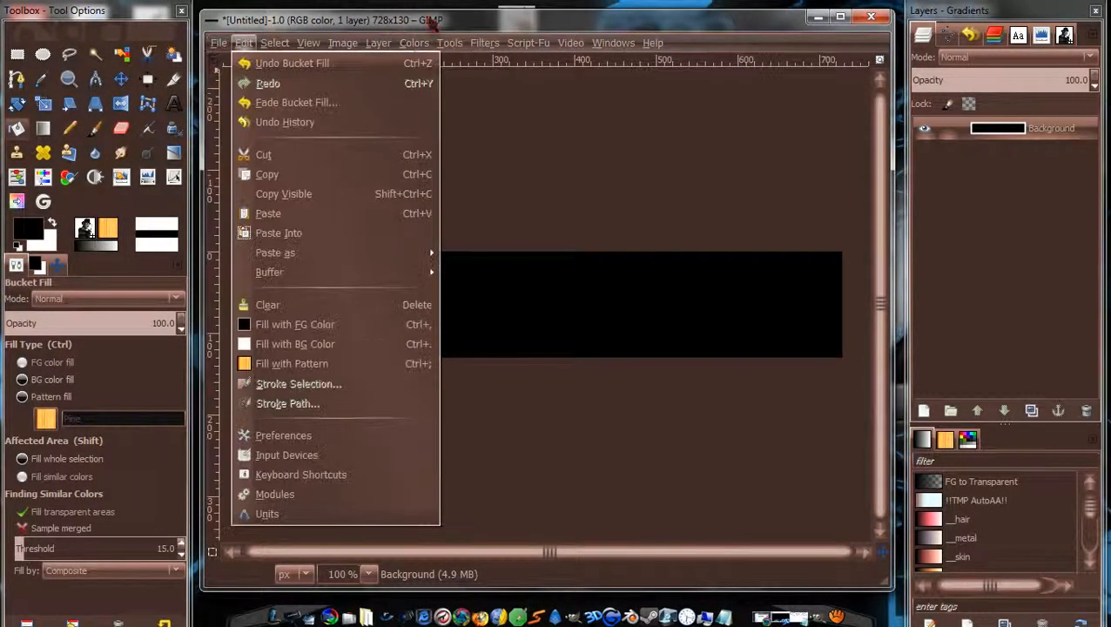
pyautogui.click(610, 42)
pyautogui.click(871, 16)
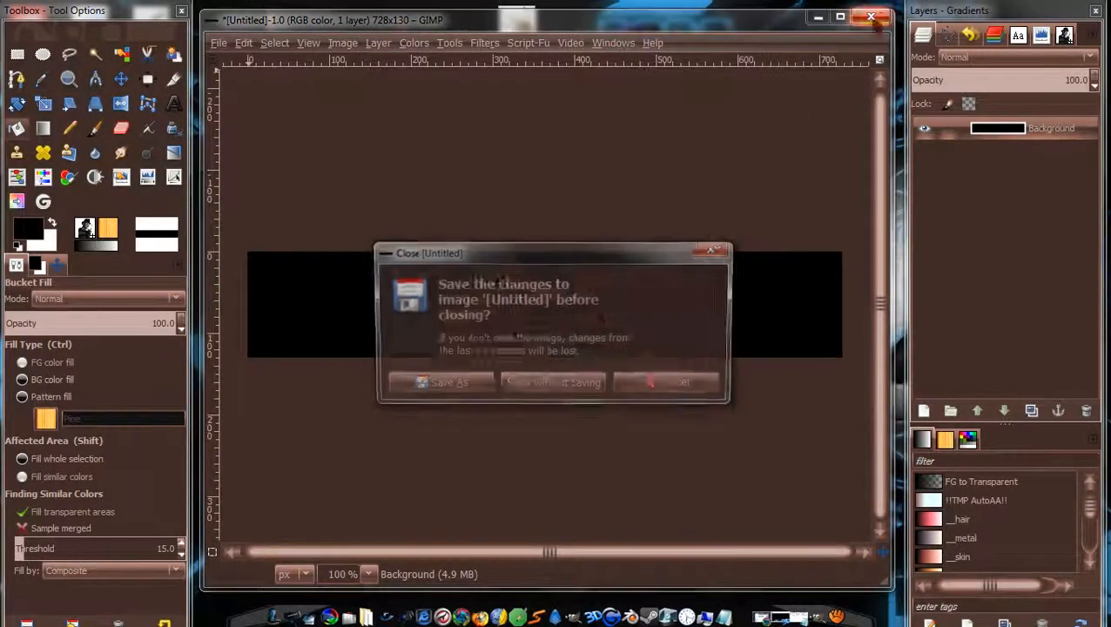
pyautogui.click(590, 385)
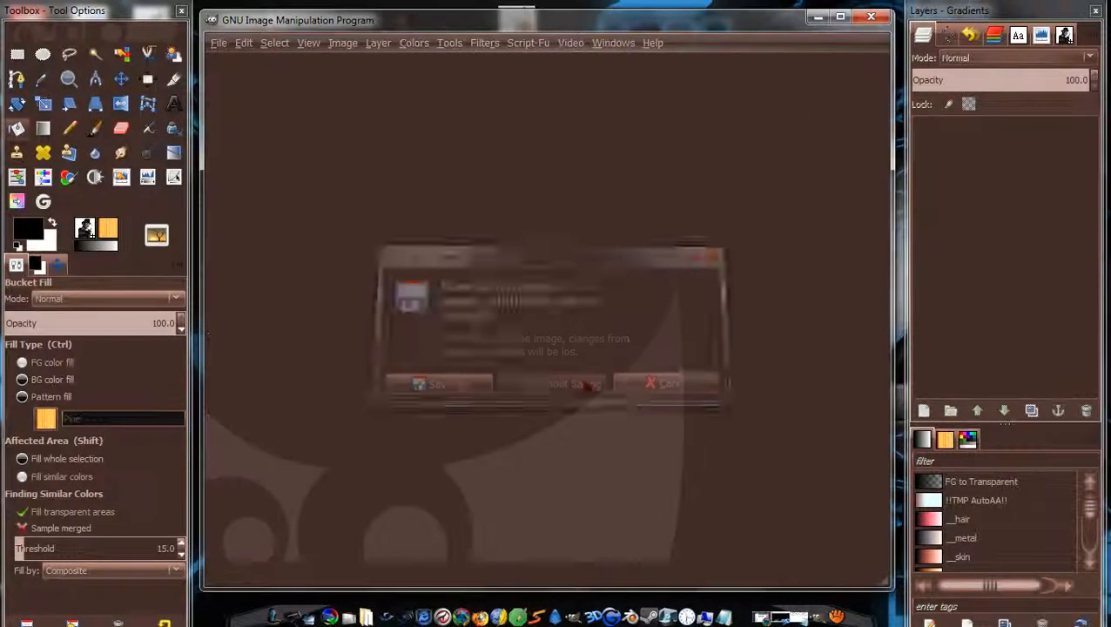
# Create a new 728×130 image from the Web banner huge template at 500 ppi, filled with background colour.
pyautogui.click(219, 44)
pyautogui.click(237, 62)
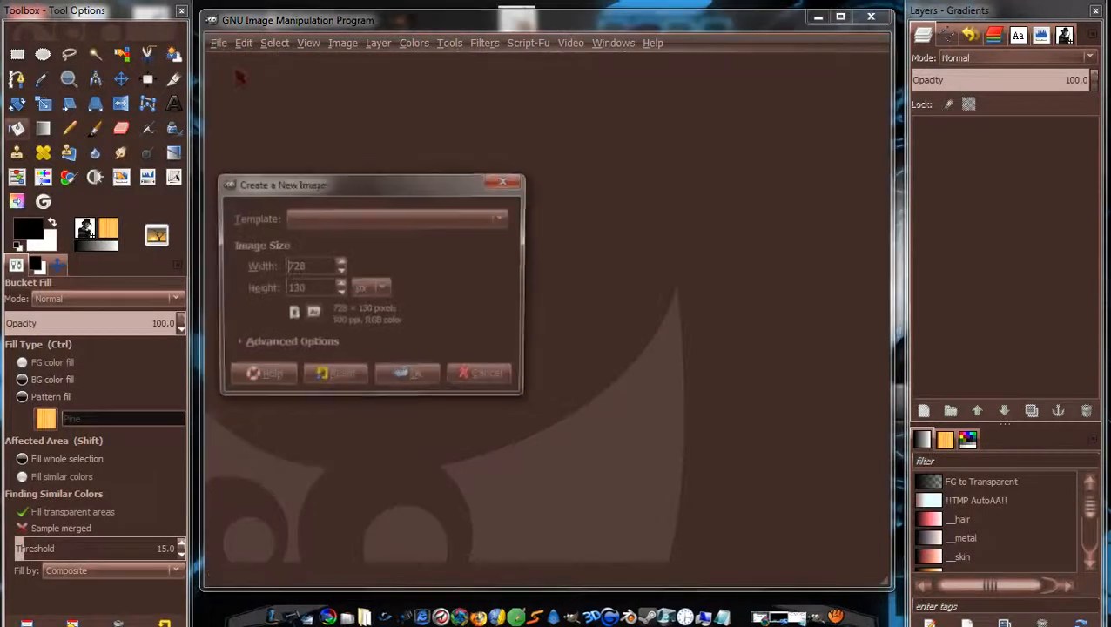
pyautogui.click(440, 224)
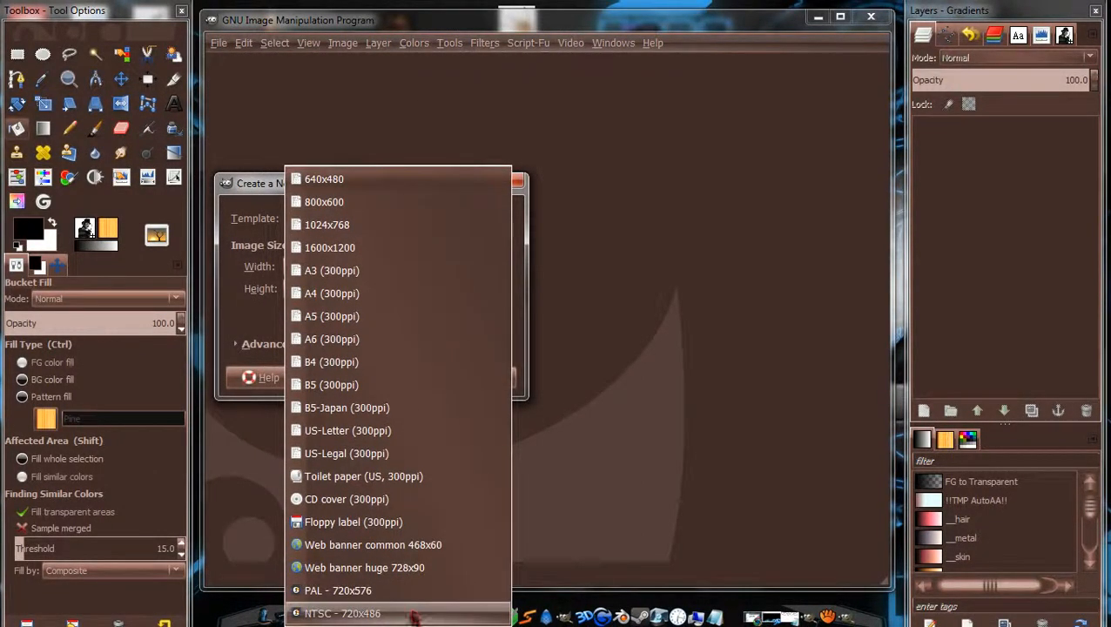
pyautogui.click(406, 570)
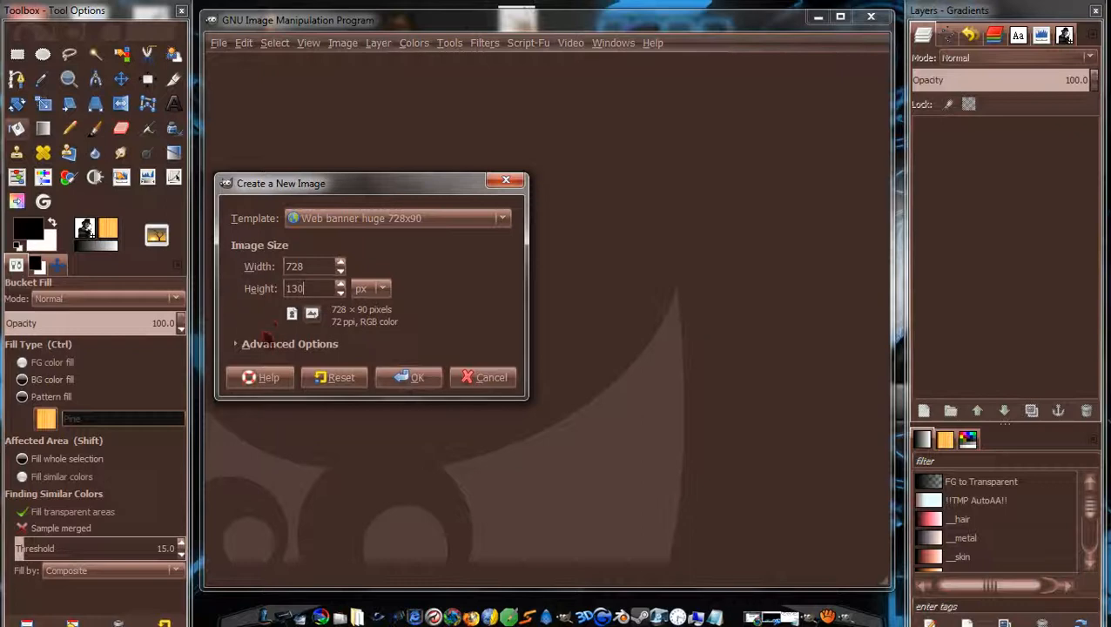
pyautogui.click(263, 344)
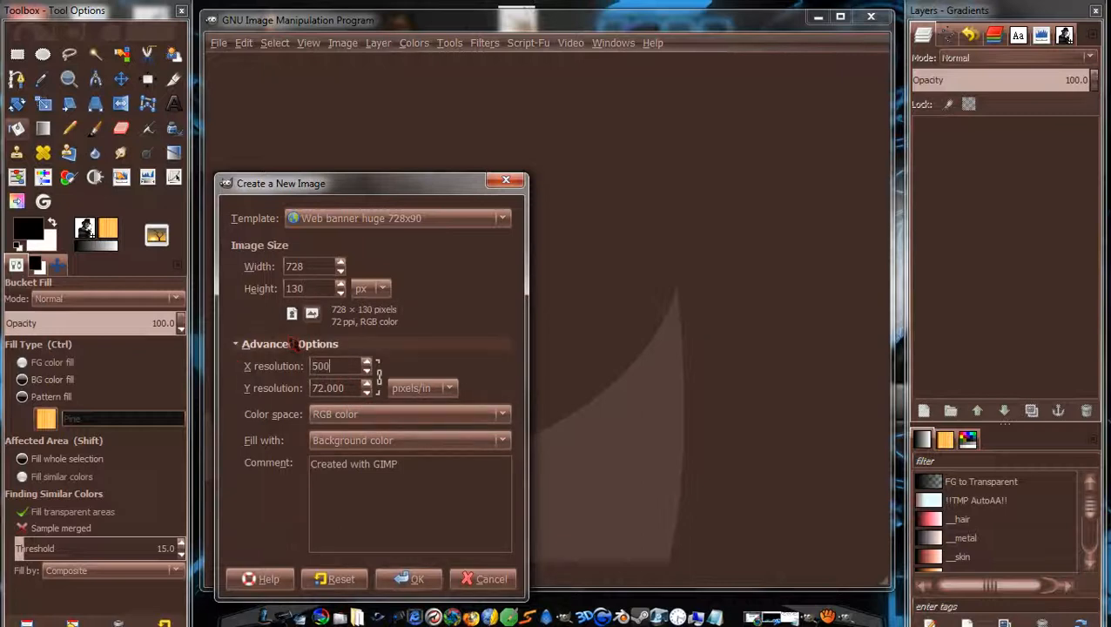
pyautogui.press('Tab')
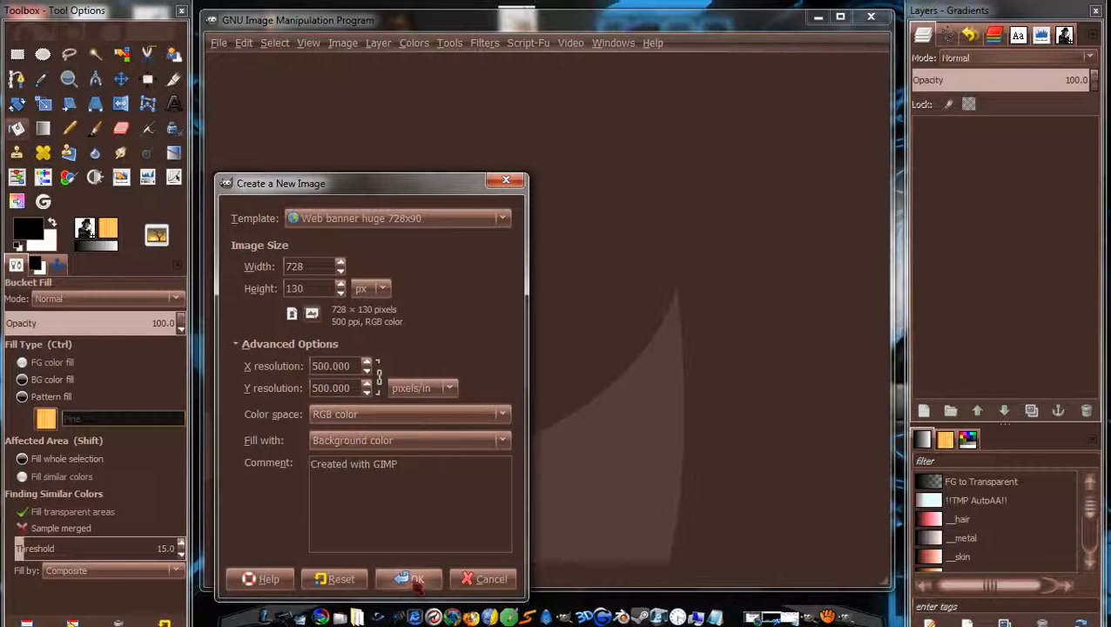
pyautogui.click(443, 440)
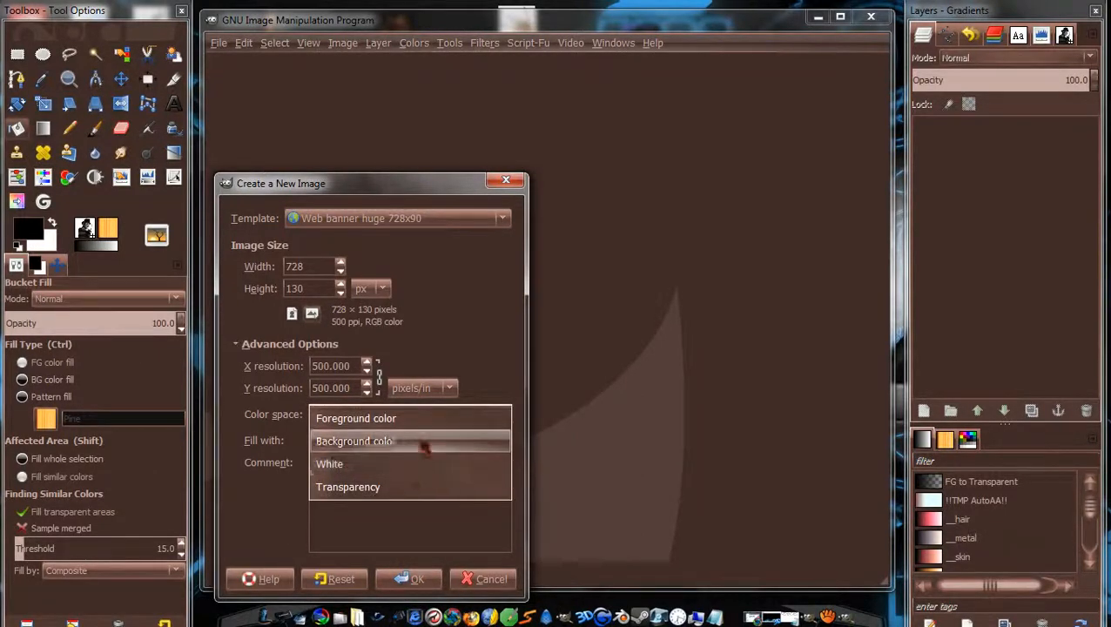
pyautogui.click(427, 442)
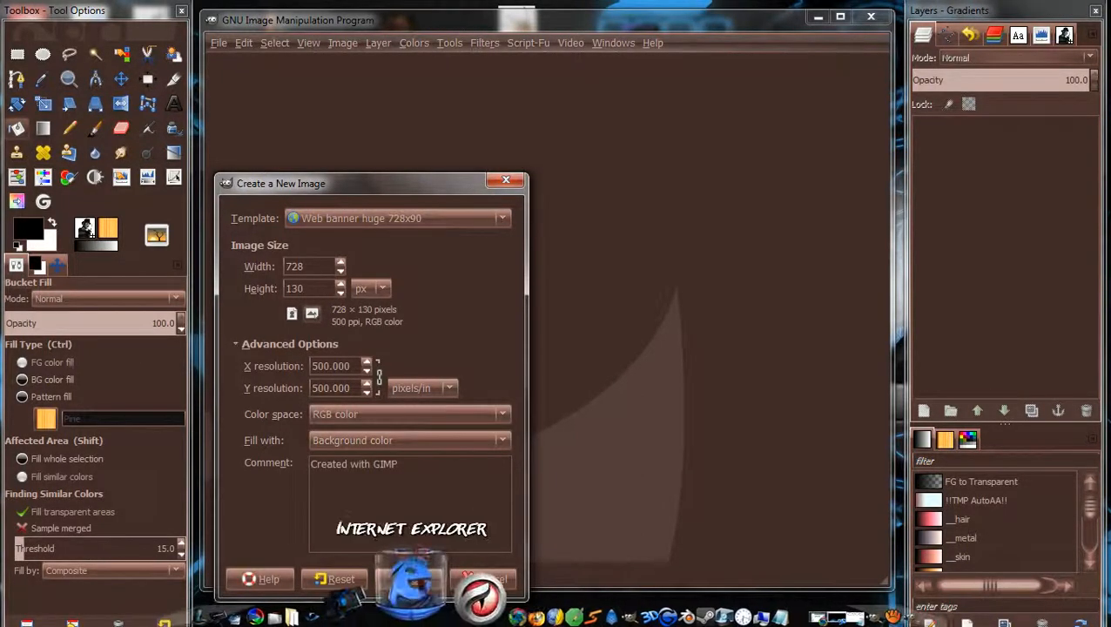
pyautogui.click(407, 578)
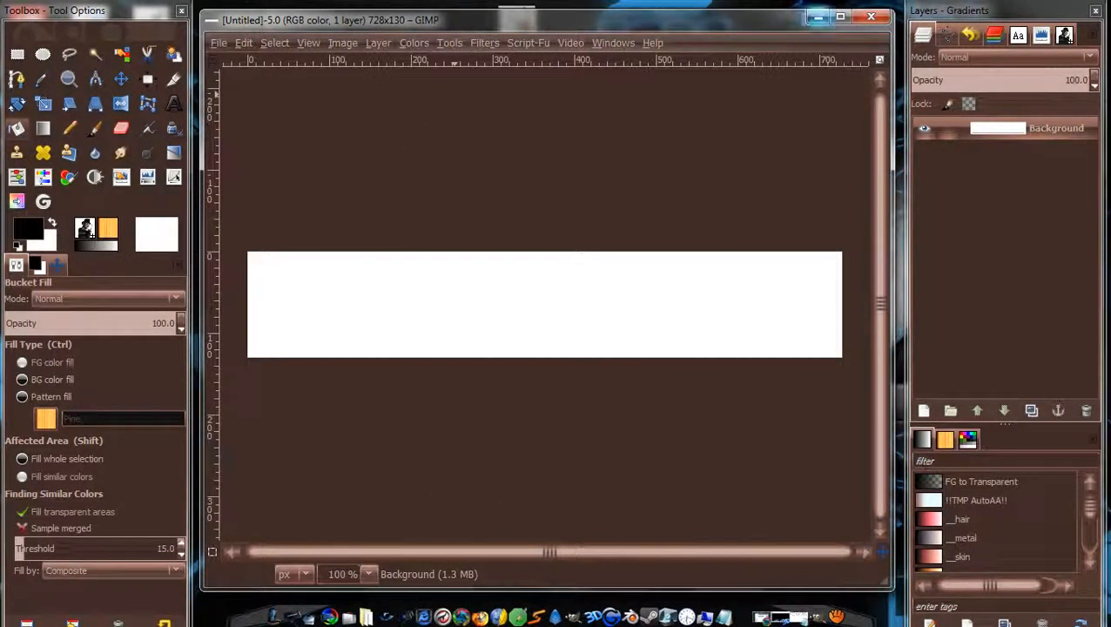
# Open Freddy_Krueger_wallpaper_by_Hunter_Nightmare.jpg from the Desktop as a new layer.
pyautogui.click(818, 18)
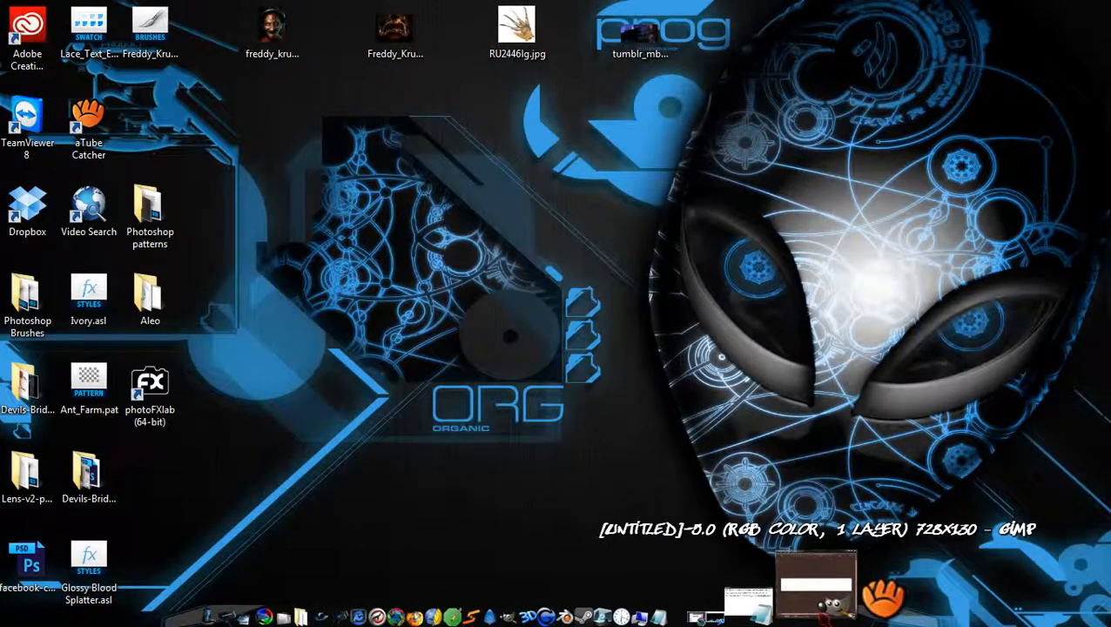
pyautogui.click(836, 594)
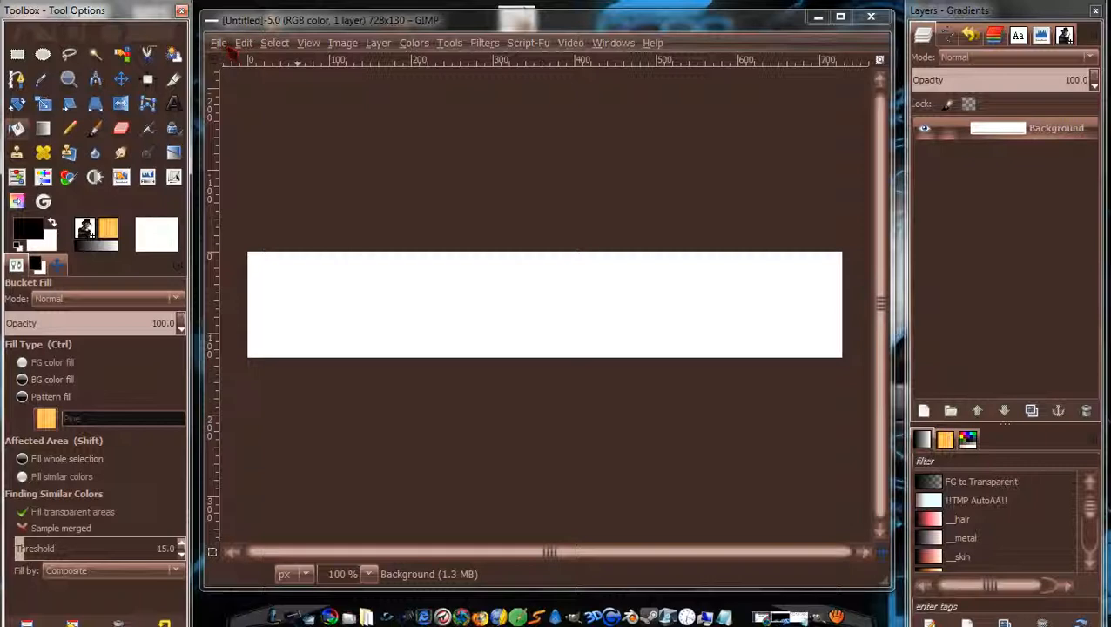
pyautogui.click(222, 44)
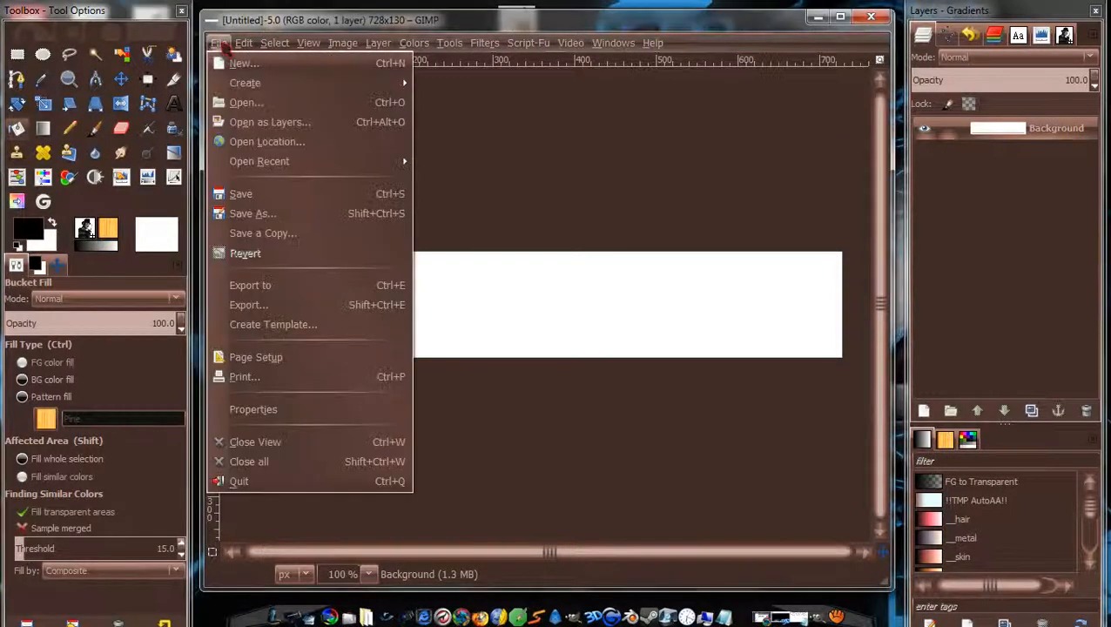
pyautogui.click(244, 103)
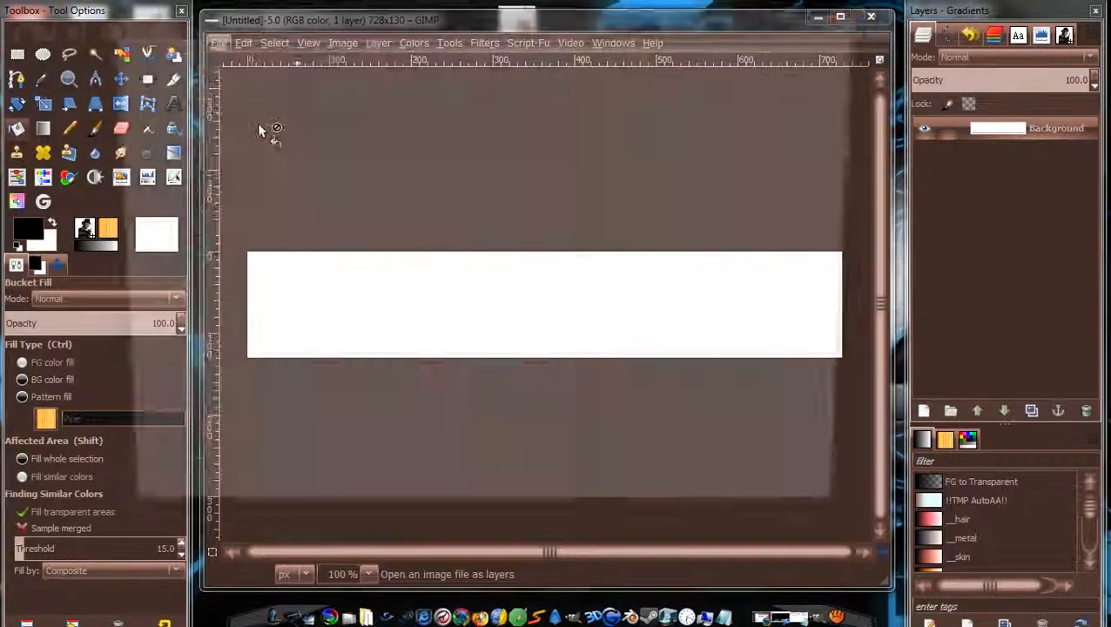
pyautogui.click(148, 168)
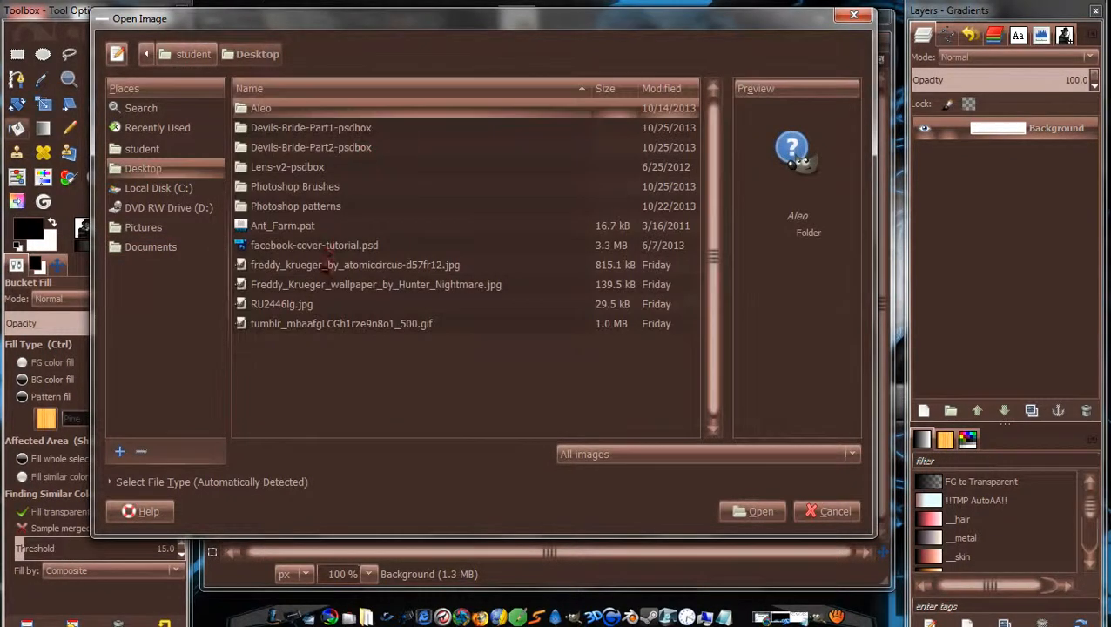
pyautogui.click(335, 292)
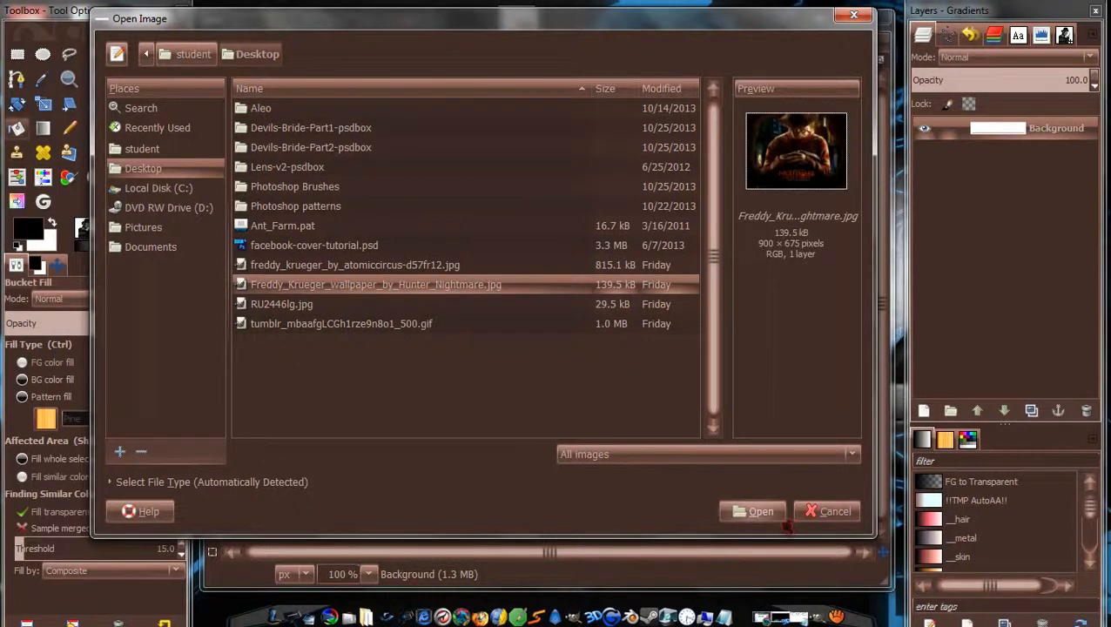
pyautogui.click(756, 512)
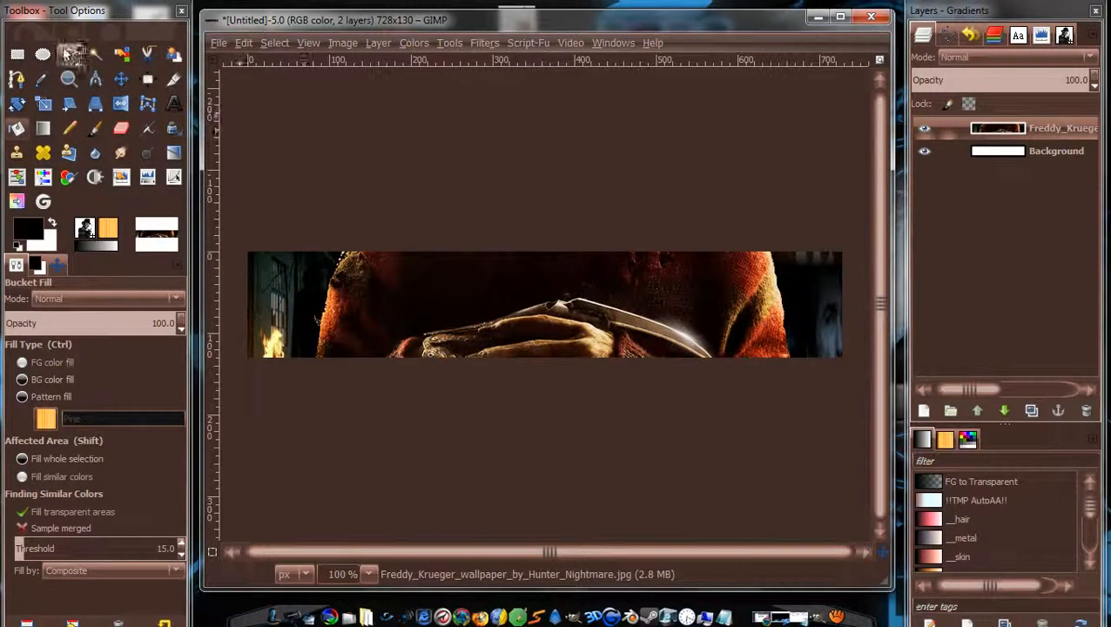
# At 50% zoom, scale the wallpaper layer down from 900×675 to about 808×163 px.
pyautogui.click(369, 574)
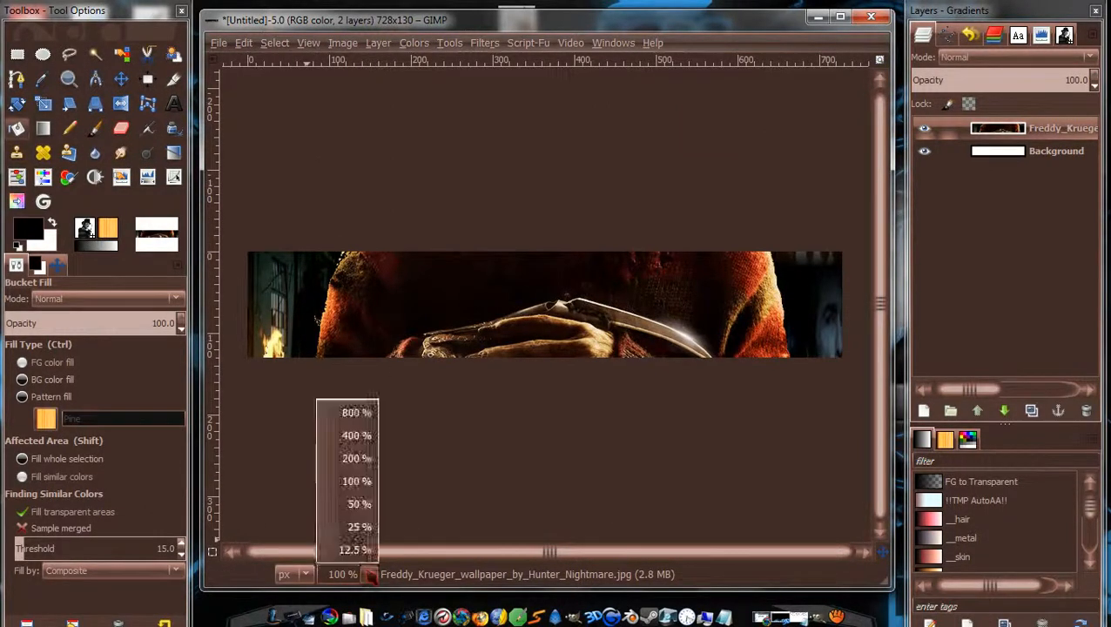
pyautogui.click(357, 504)
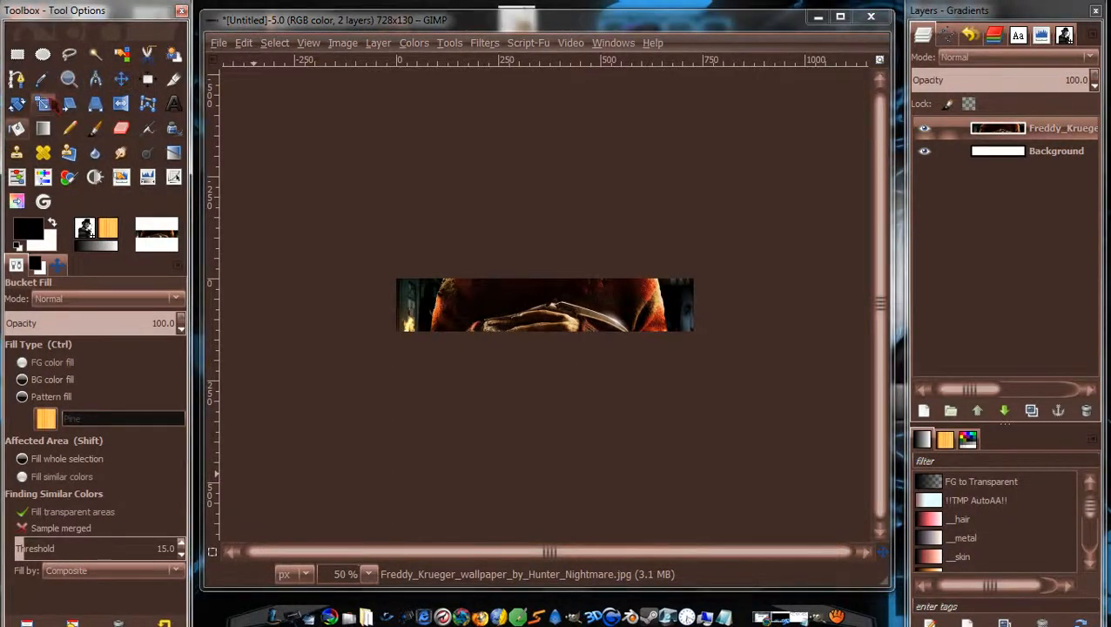
pyautogui.click(45, 103)
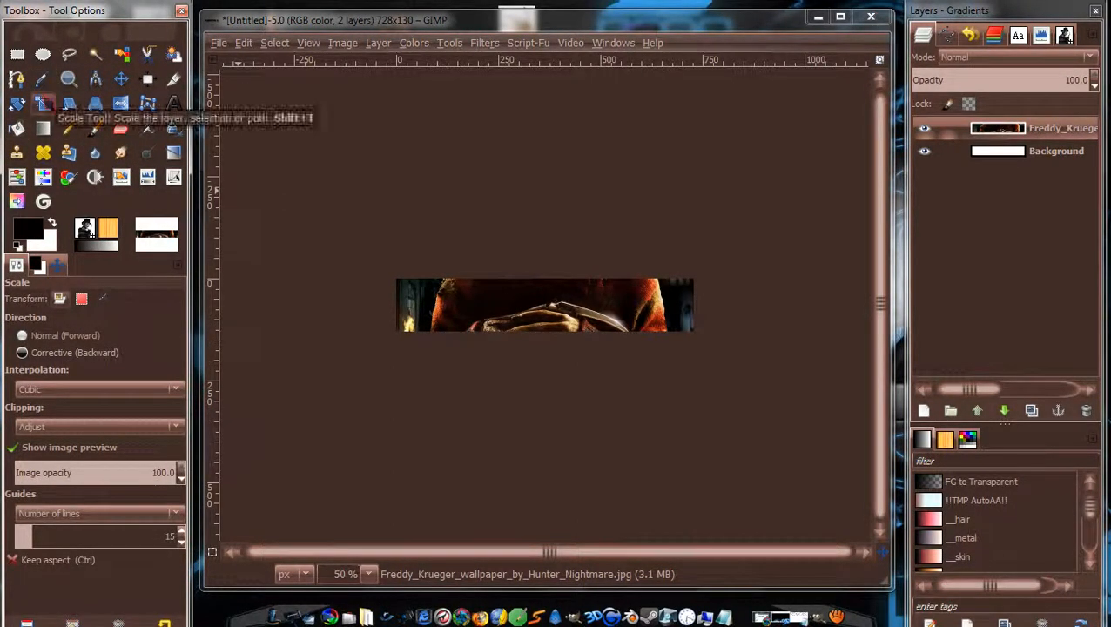
pyautogui.click(575, 301)
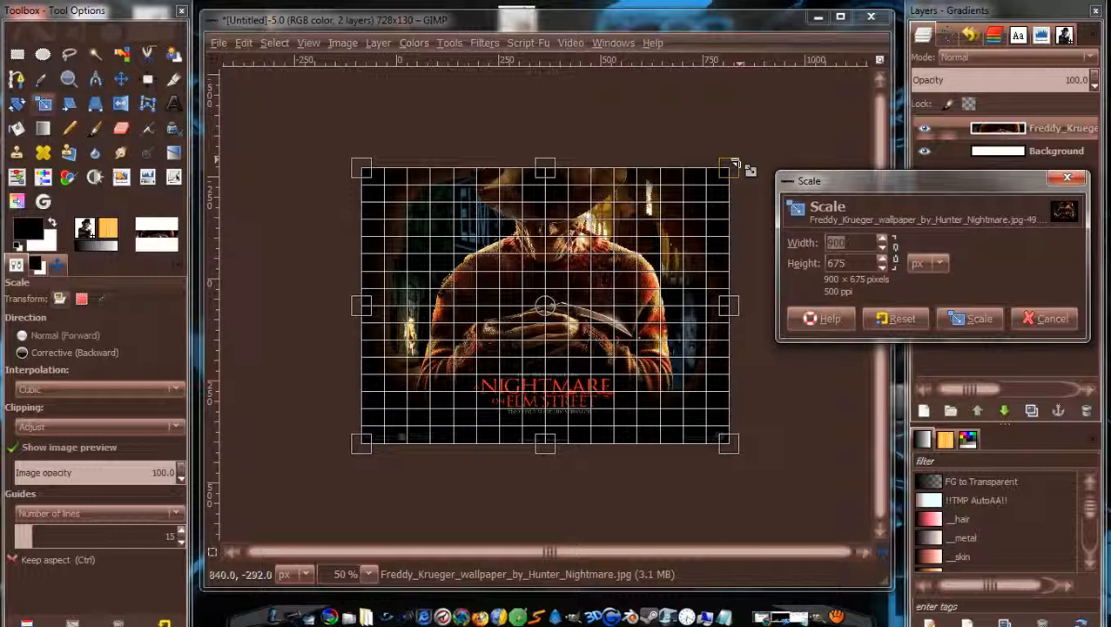
pyautogui.moveTo(734, 164); pyautogui.dragTo(766, 97)
pyautogui.moveTo(709, 193); pyautogui.dragTo(695, 165)
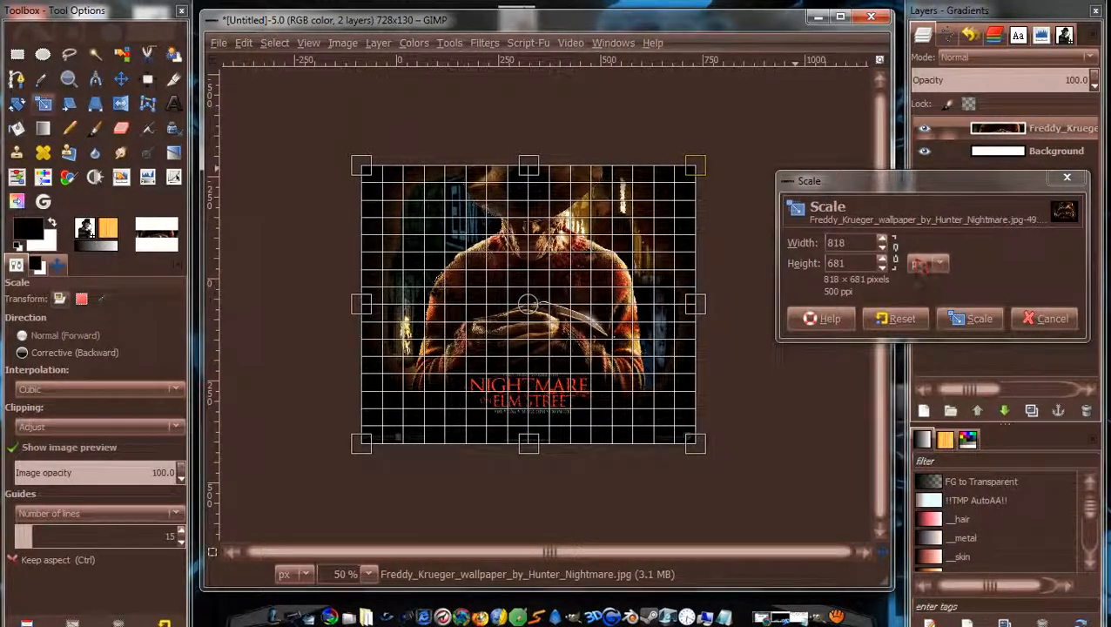
pyautogui.click(892, 319)
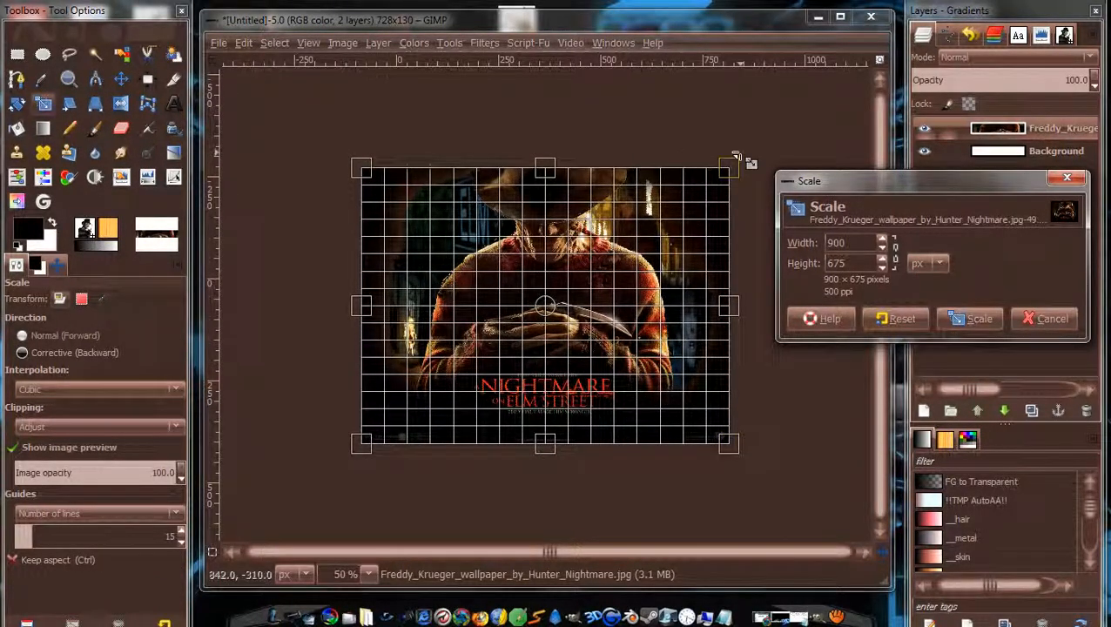
pyautogui.moveTo(734, 157); pyautogui.dragTo(690, 379)
pyautogui.press('Return')
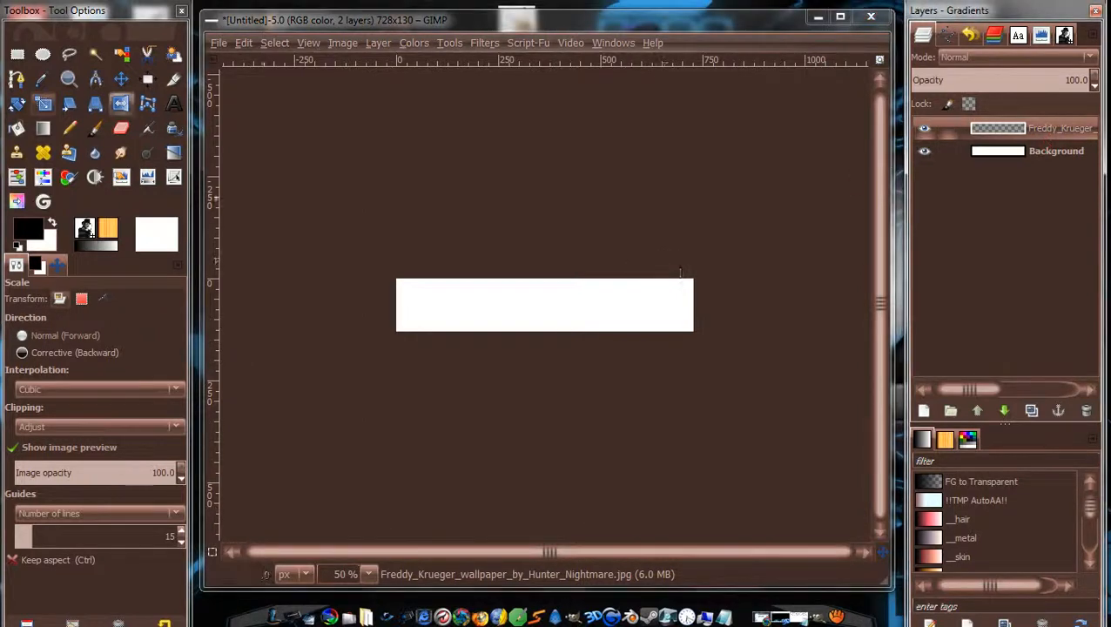
# Move the scaled wallpaper layer onto the white banner and frame it at 100% zoom.
pyautogui.click(124, 81)
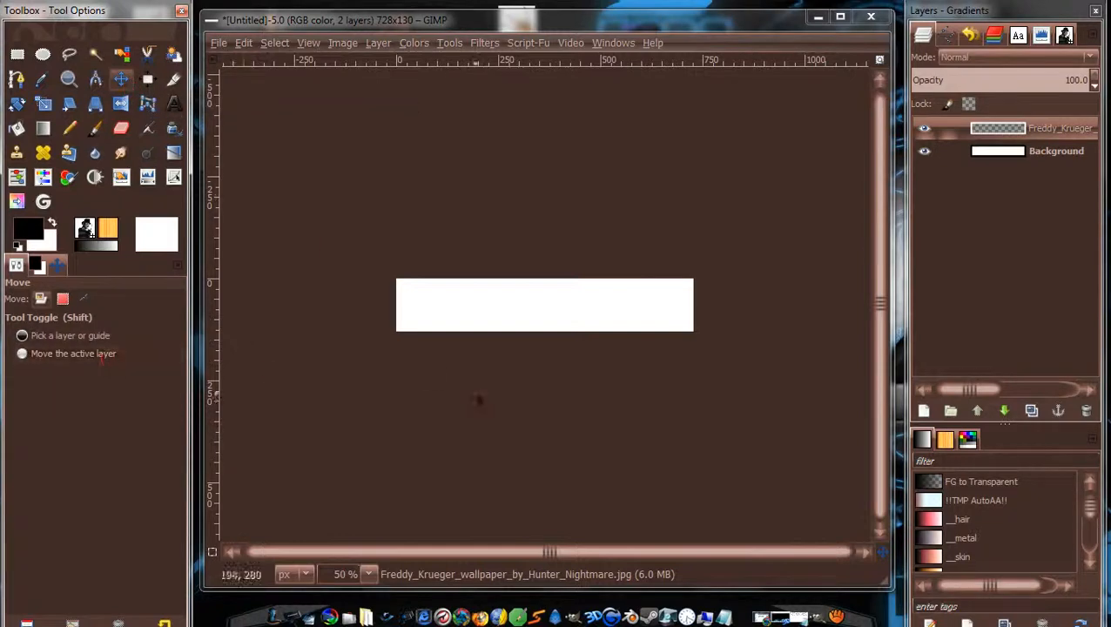
pyautogui.moveTo(501, 426); pyautogui.dragTo(525, 322)
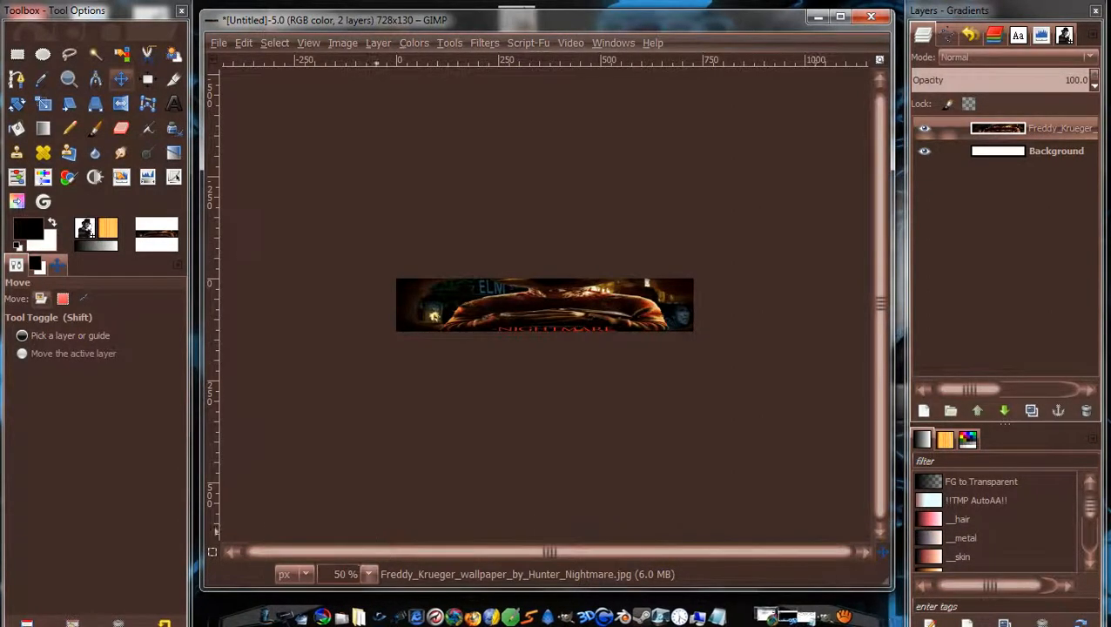
pyautogui.click(370, 574)
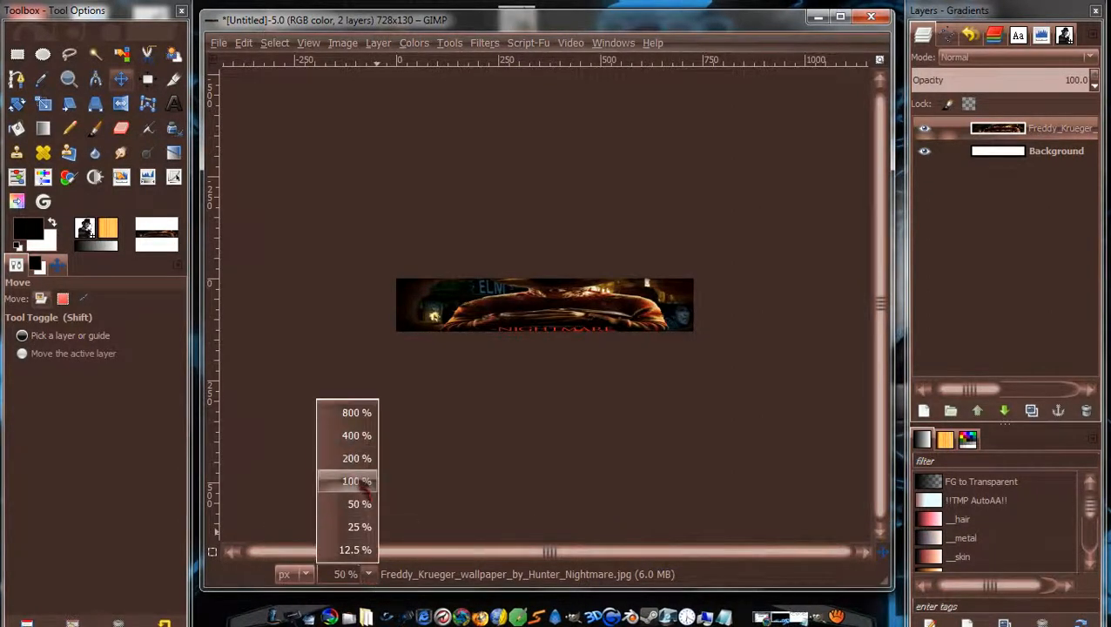
pyautogui.click(360, 482)
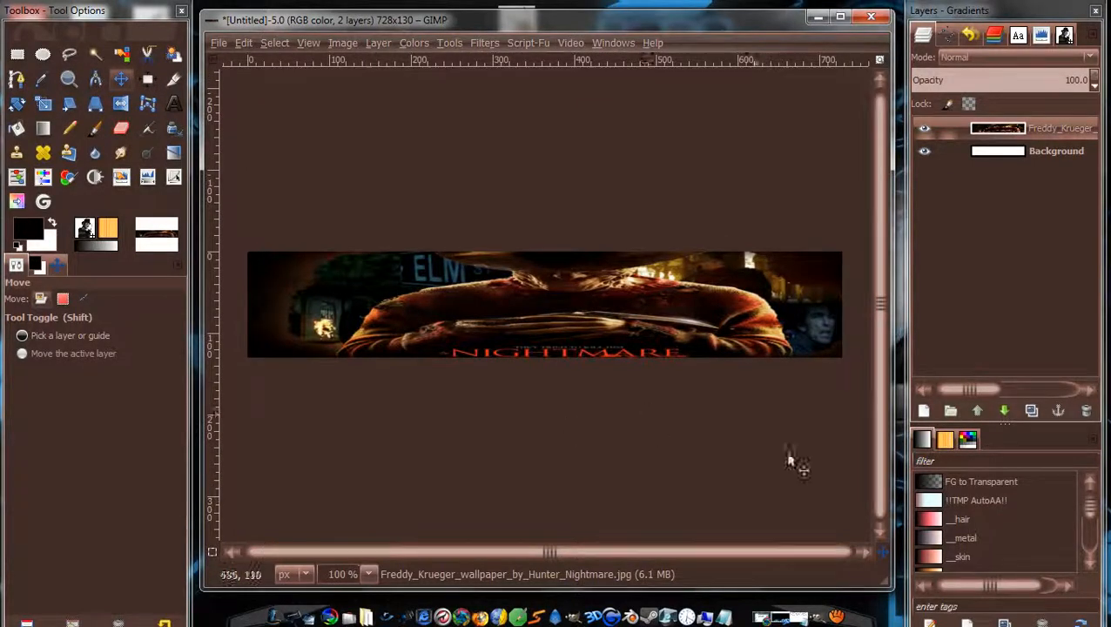
pyautogui.moveTo(883, 551)
pyautogui.mouseDown()
pyautogui.moveTo(868, 557)
pyautogui.moveTo(882, 554)
pyautogui.mouseUp()
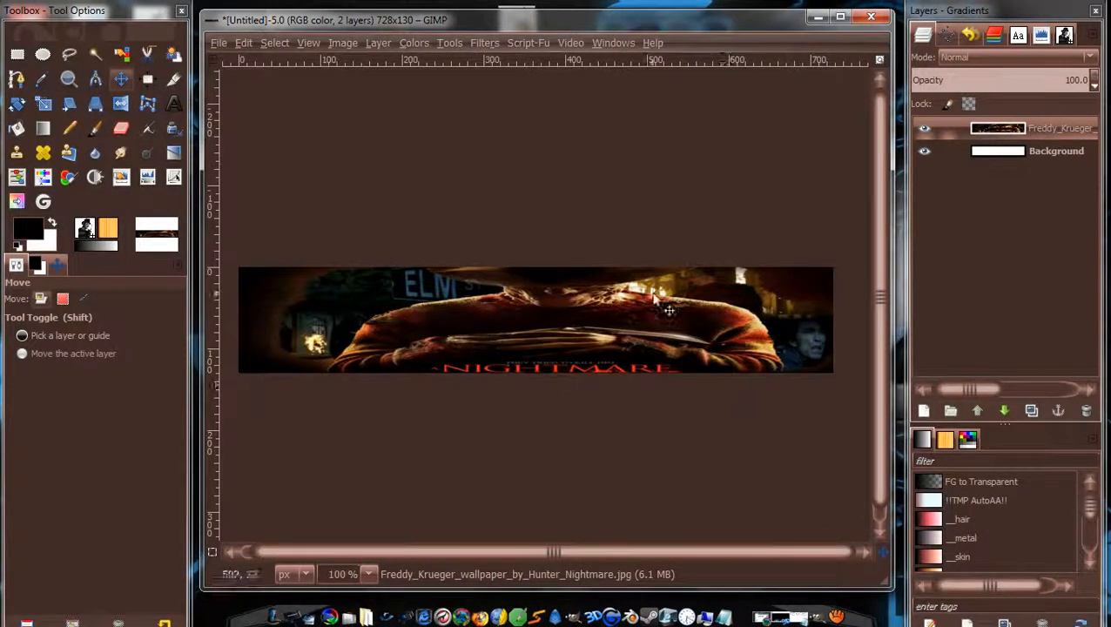
pyautogui.moveTo(654, 293); pyautogui.dragTo(668, 271)
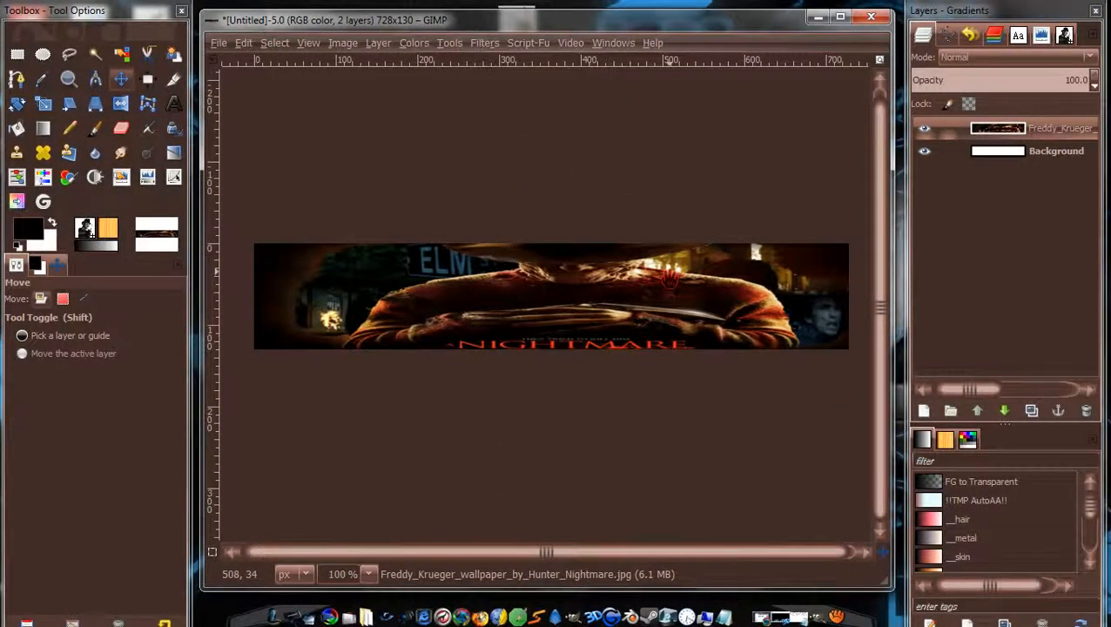
pyautogui.moveTo(670, 271); pyautogui.dragTo(774, 282)
pyautogui.moveTo(862, 263); pyautogui.dragTo(602, 287)
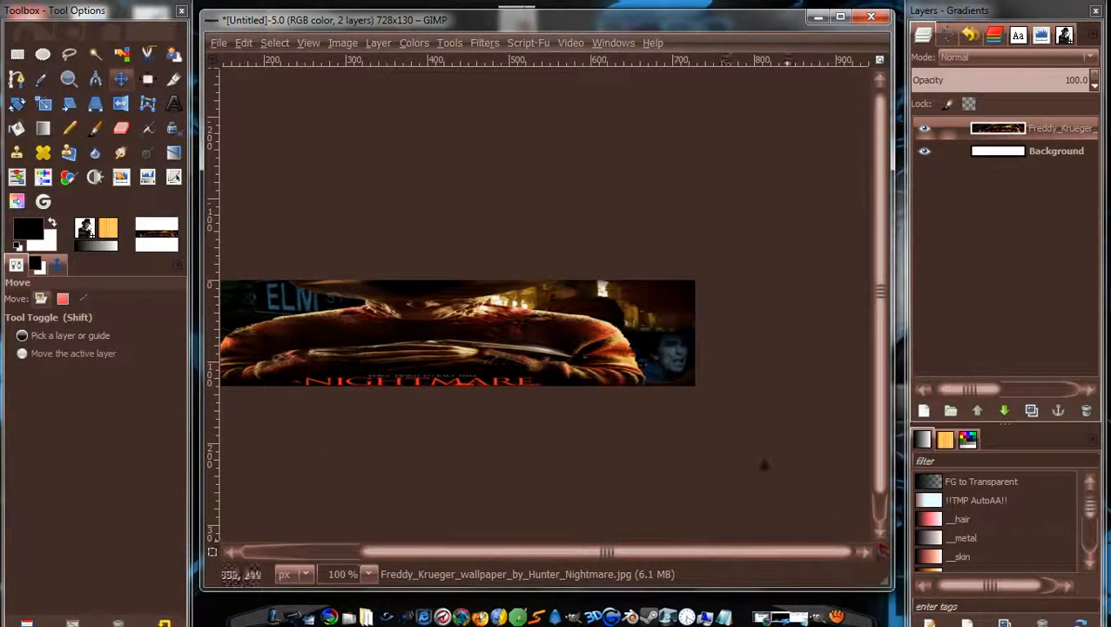
pyautogui.moveTo(623, 396); pyautogui.dragTo(722, 407)
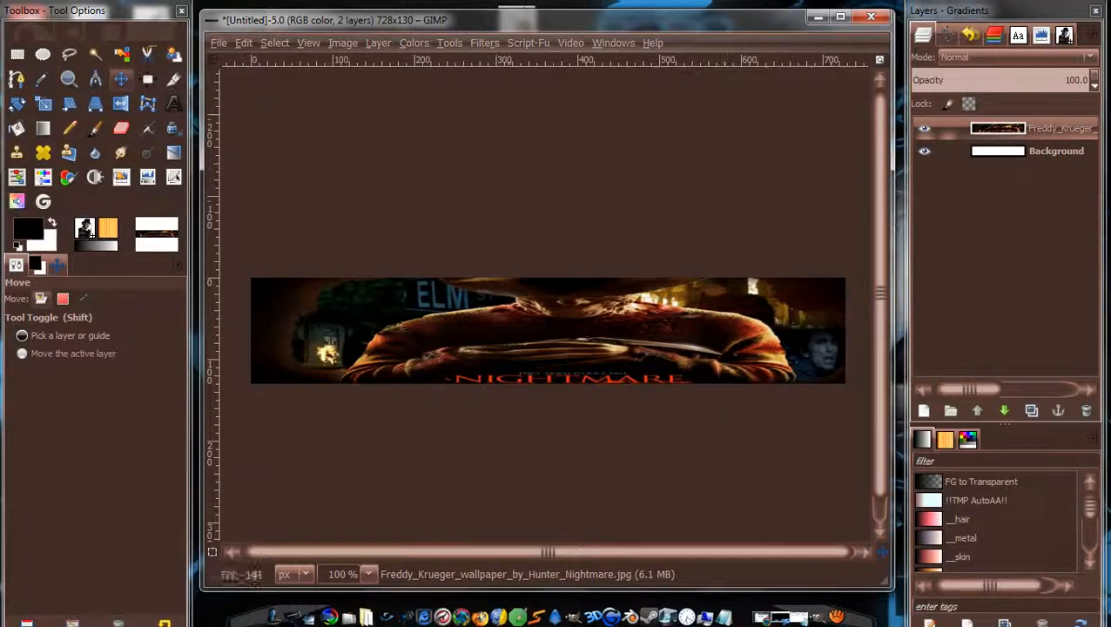
pyautogui.click(248, 45)
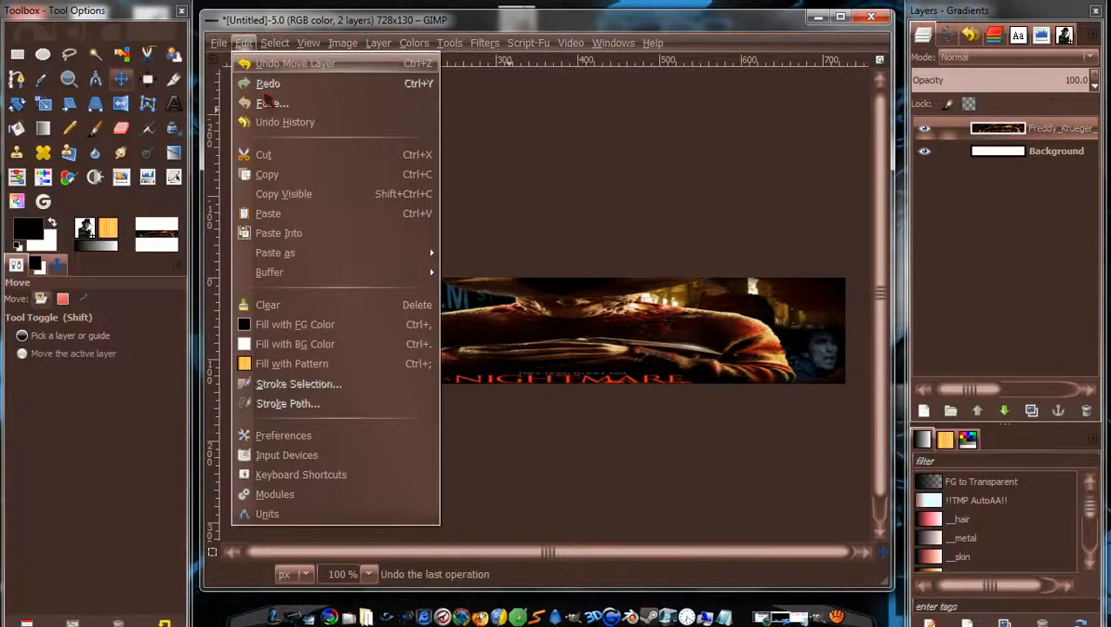
pyautogui.click(321, 436)
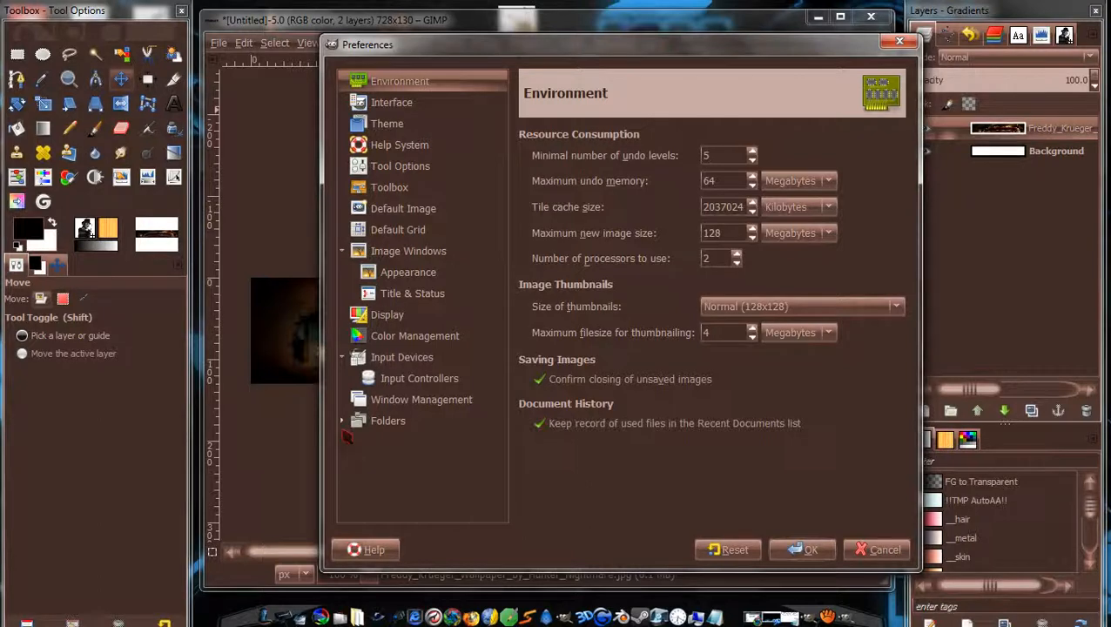
pyautogui.click(452, 106)
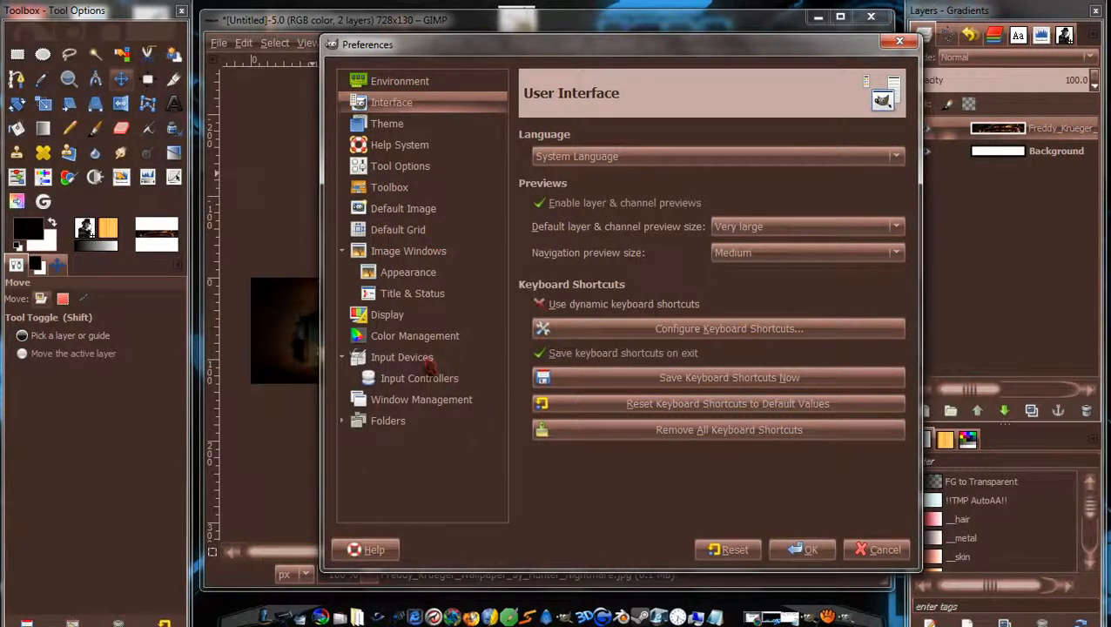
pyautogui.click(430, 375)
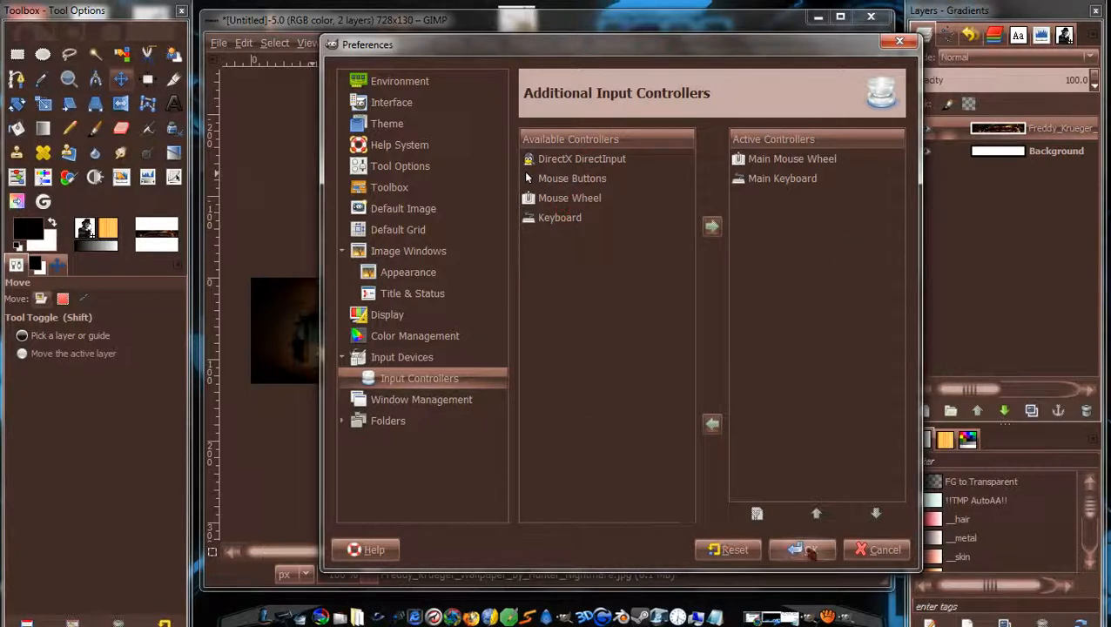
pyautogui.click(877, 553)
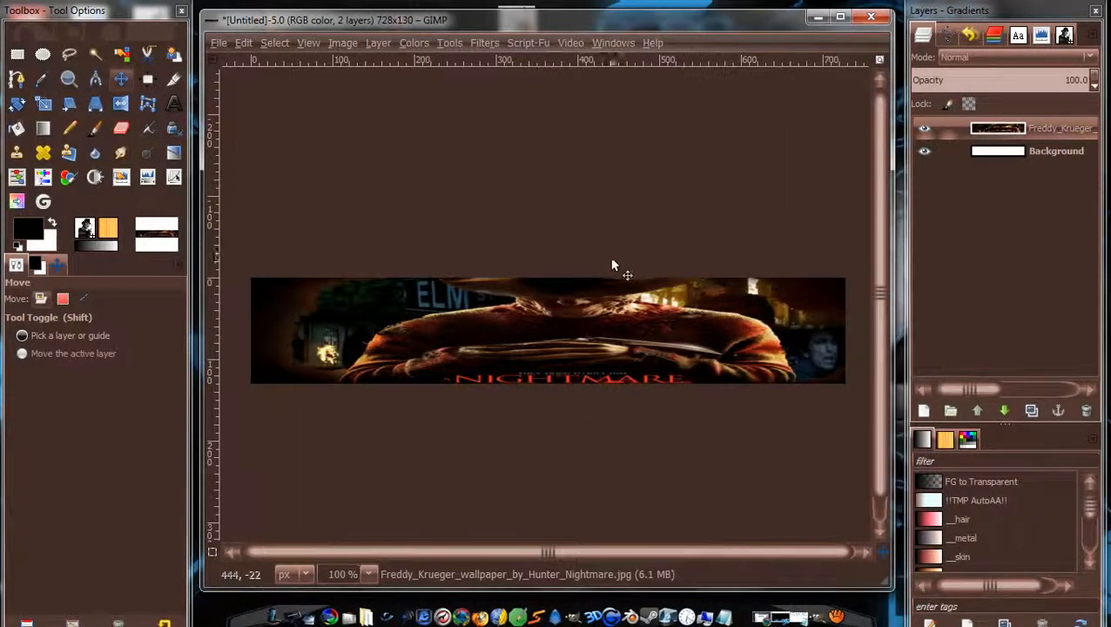
# Select the Paintbrush with the '2. Hardness 100' brush.
pyautogui.scroll(-1, 518, 321)
pyautogui.scroll(3, 518, 321)
pyautogui.scroll(1, 519, 322)
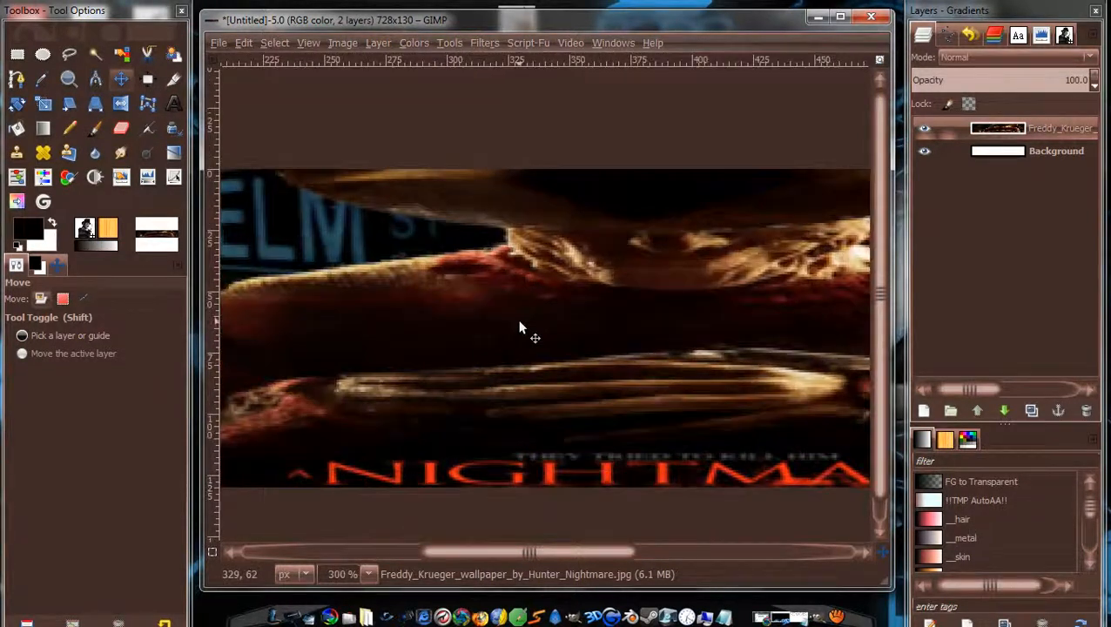
pyautogui.scroll(-1, 519, 323)
pyautogui.scroll(-4, 519, 323)
pyautogui.scroll(4, 520, 324)
pyautogui.scroll(-3, 521, 330)
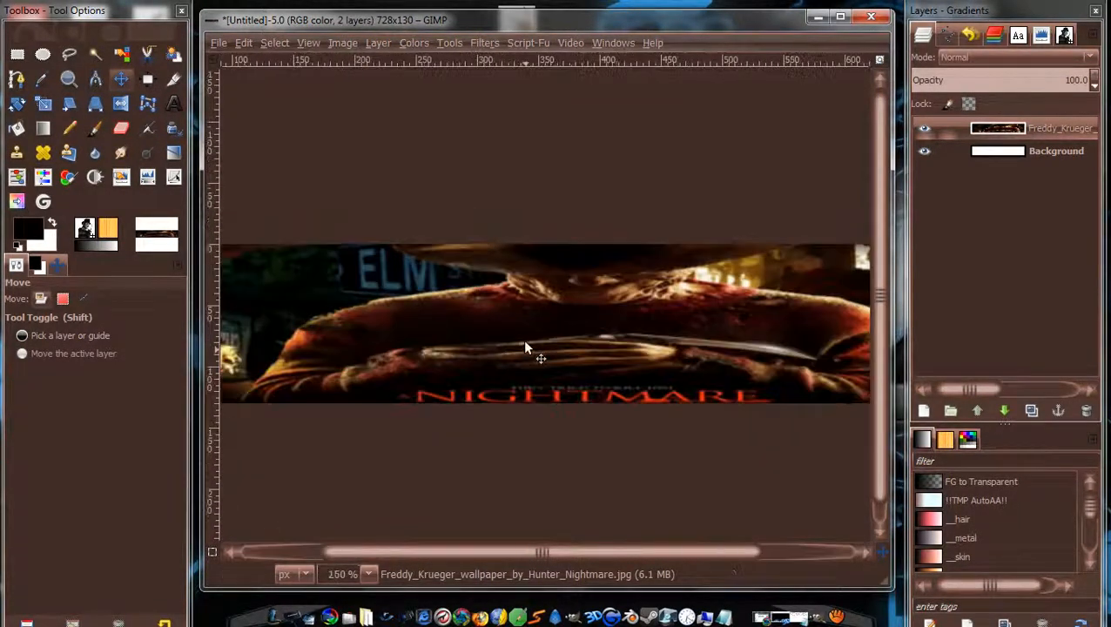
pyautogui.scroll(2, 523, 335)
pyautogui.scroll(-1, 525, 344)
pyautogui.scroll(1, 525, 342)
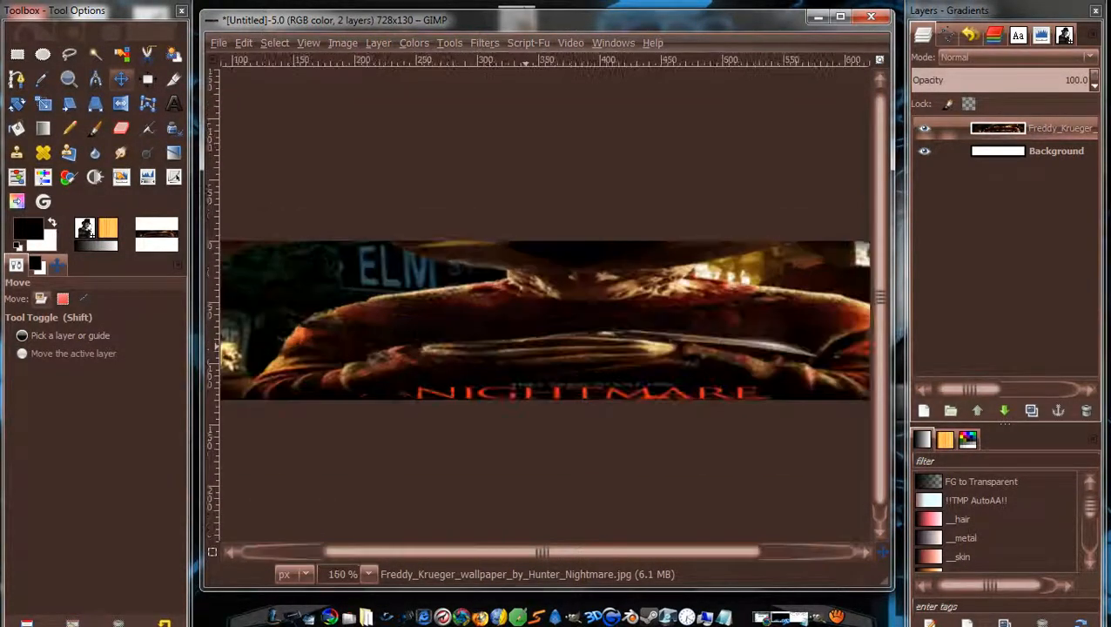
pyautogui.moveTo(525, 342)
pyautogui.mouseDown()
pyautogui.moveTo(581, 332)
pyautogui.moveTo(846, 338)
pyautogui.moveTo(539, 329)
pyautogui.mouseUp()
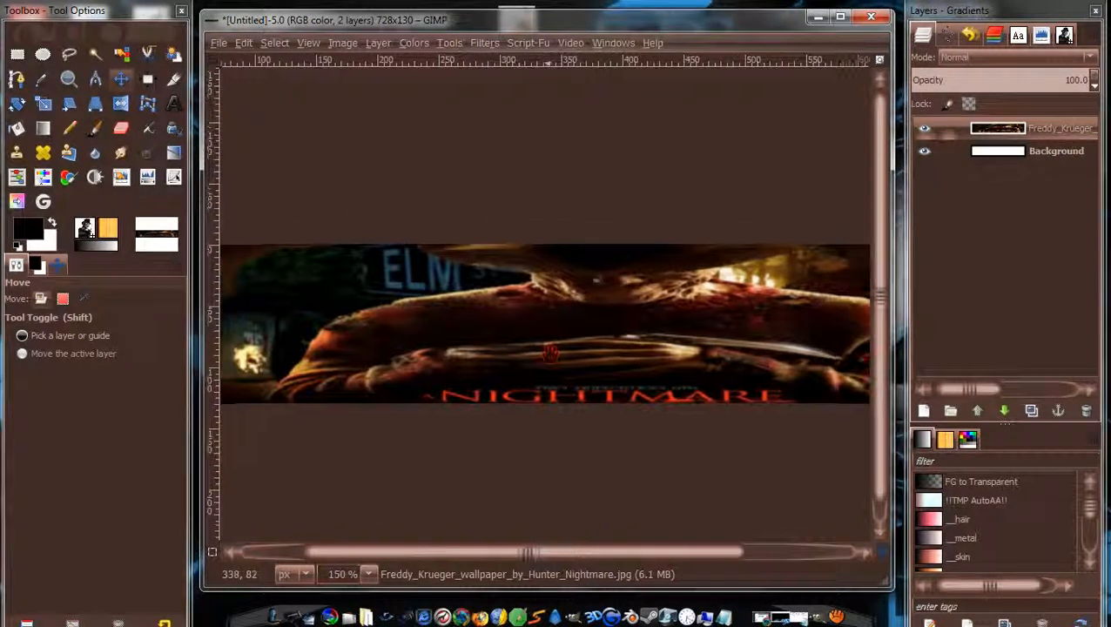
pyautogui.scroll(-1, 538, 329)
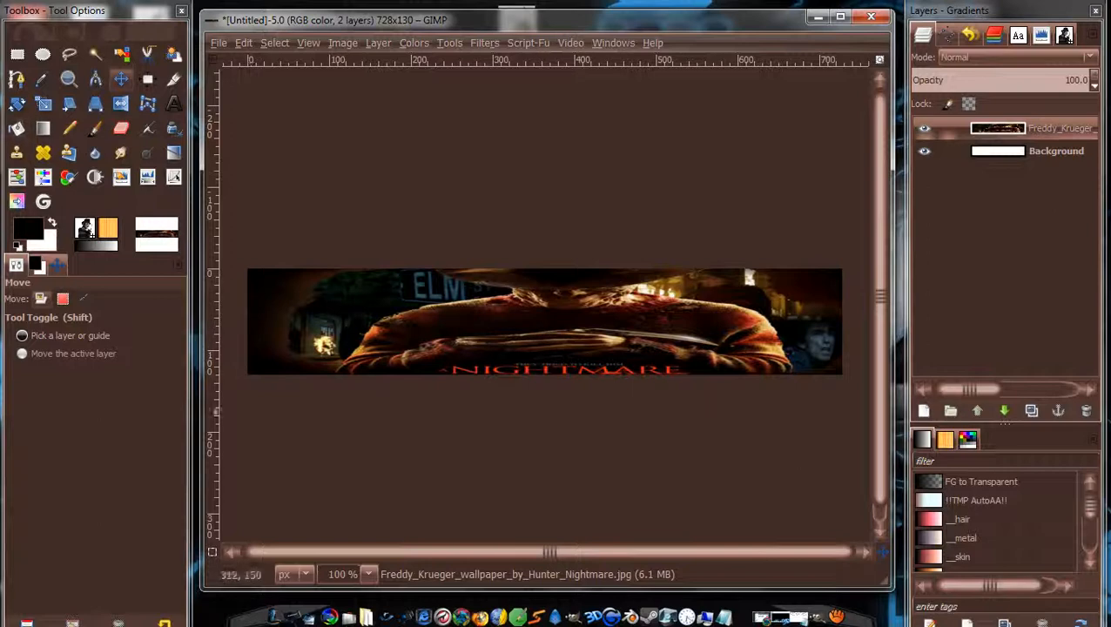
pyautogui.click(95, 128)
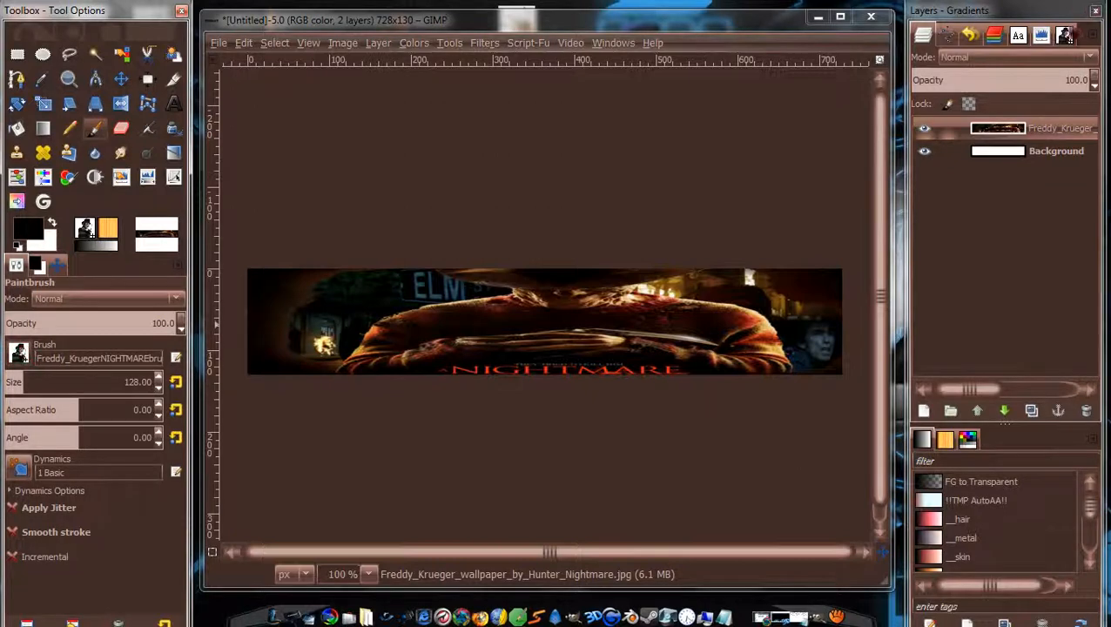
pyautogui.click(19, 352)
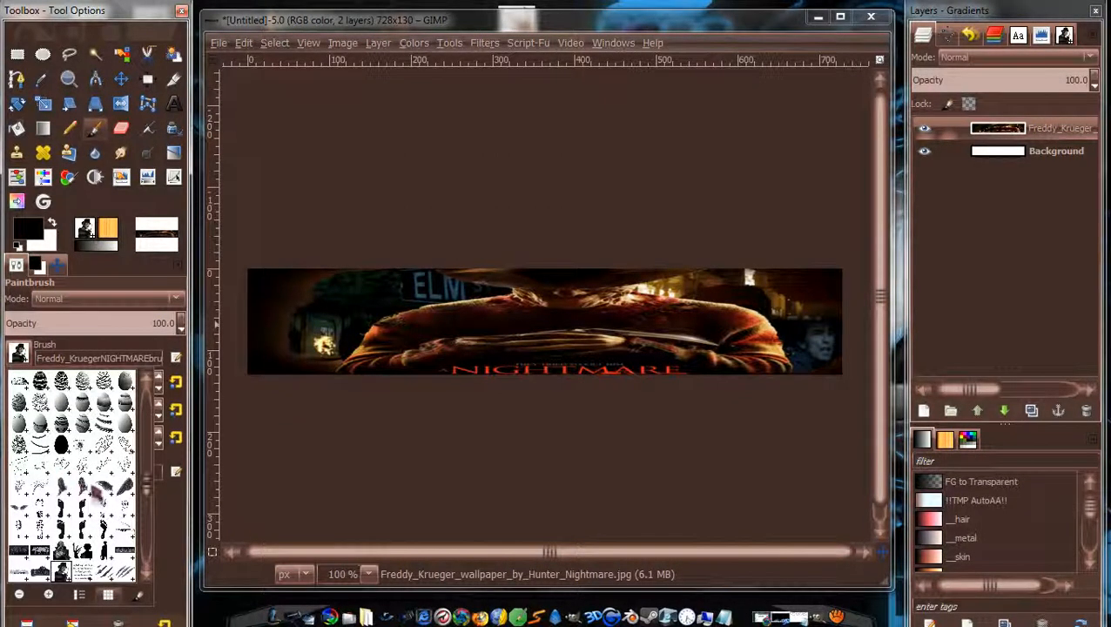
pyautogui.scroll(-5, 148, 478)
pyautogui.scroll(-4, 147, 475)
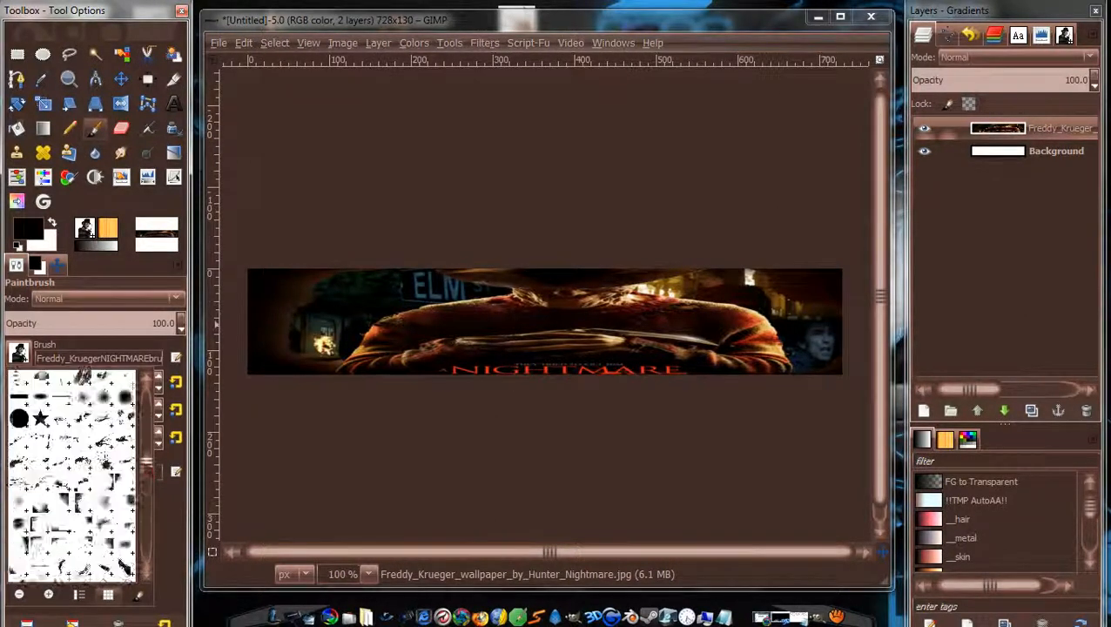
pyautogui.click(19, 566)
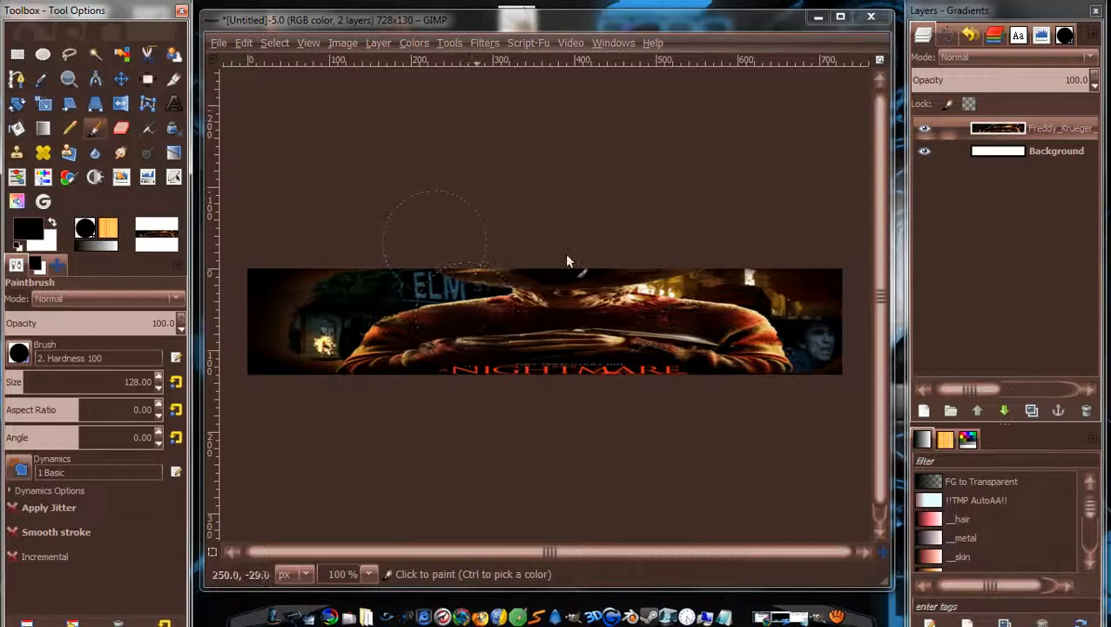
# Shrink the brush to size 25 and paint black over the NIGHTMARE title.
pyautogui.press('[')
pyautogui.press('[')
pyautogui.press('[')
pyautogui.press('[')
pyautogui.press('[')
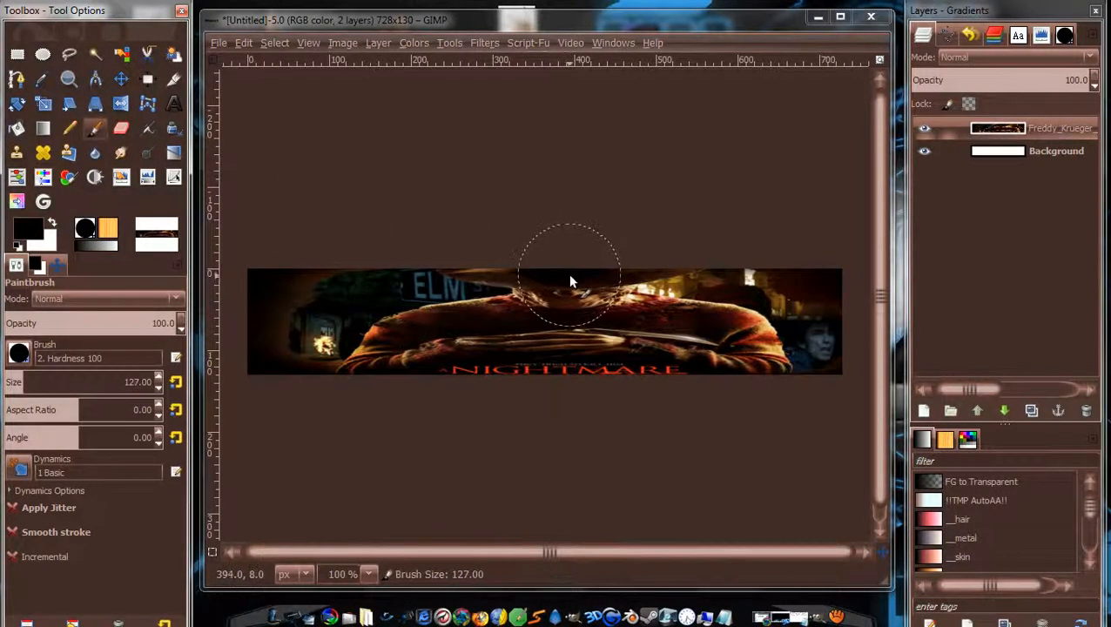
pyautogui.press('[')
pyautogui.press('[')
pyautogui.press('[')
pyautogui.press('[')
pyautogui.press('[')
pyautogui.press('[')
pyautogui.press('[')
pyautogui.press('[')
pyautogui.press('[')
pyautogui.press('[')
pyautogui.press('[')
pyautogui.press('[')
pyautogui.press('[')
pyautogui.press('[')
pyautogui.press('[')
pyautogui.press('[')
pyautogui.press('[')
pyautogui.press('[')
pyautogui.press('[')
pyautogui.press('[')
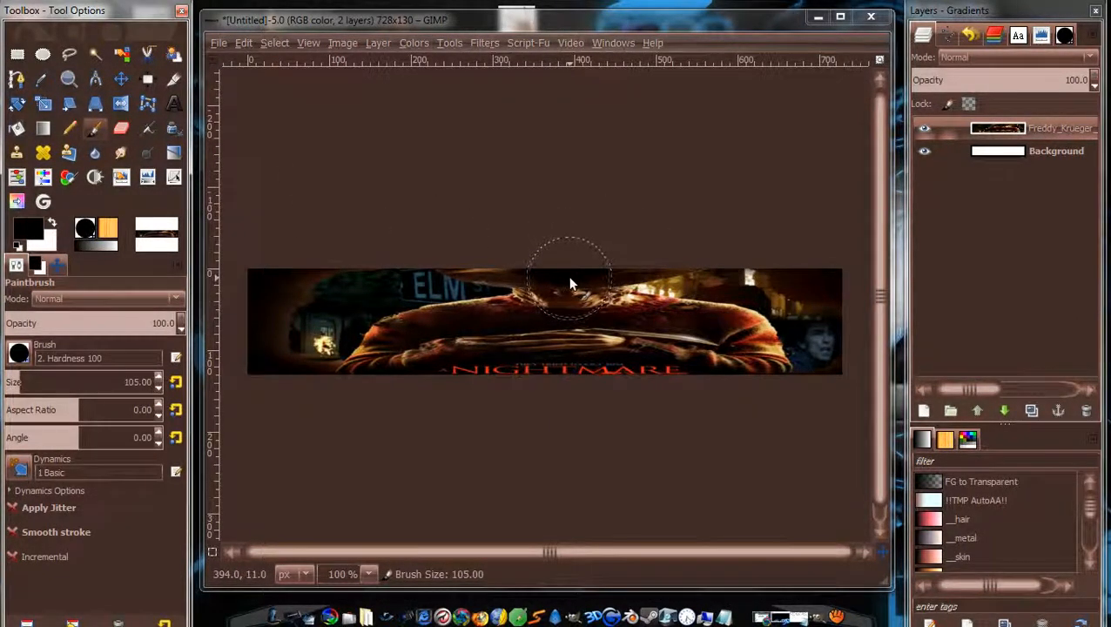
pyautogui.press('[')
pyautogui.press('[')
pyautogui.press('[')
pyautogui.press('[')
pyautogui.press('[')
pyautogui.press('[')
pyautogui.press('[')
pyautogui.press('[')
pyautogui.press('[')
pyautogui.press('[')
pyautogui.press('[')
pyautogui.press('[')
pyautogui.press('[')
pyautogui.press('[')
pyautogui.press('[')
pyautogui.press('[')
pyautogui.press('[')
pyautogui.press('[')
pyautogui.press('[')
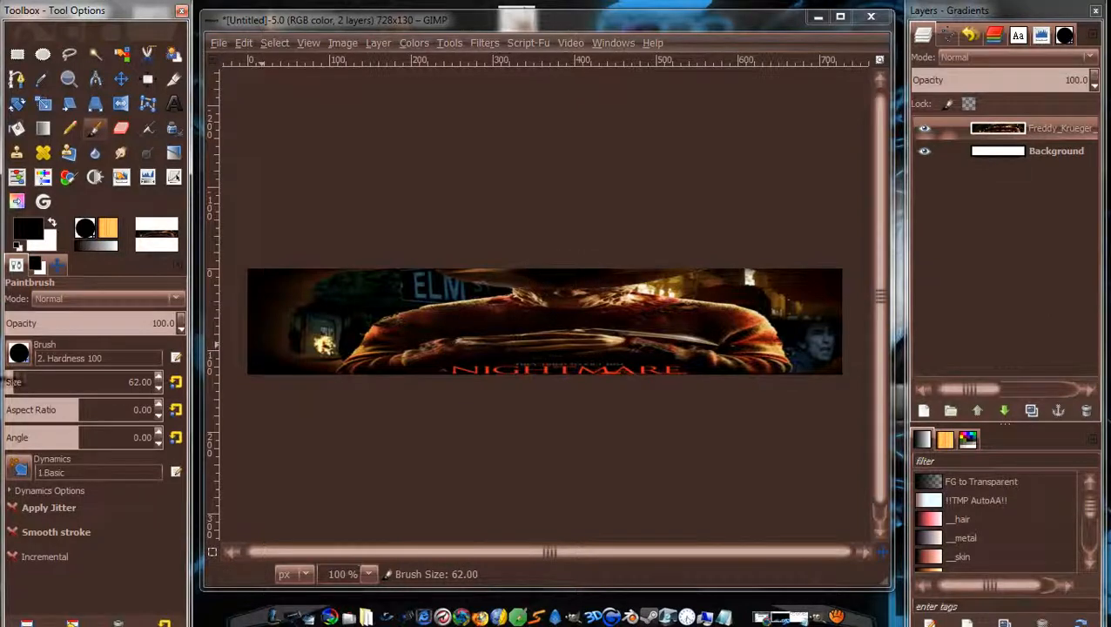
pyautogui.click(12, 378)
pyautogui.click(11, 380)
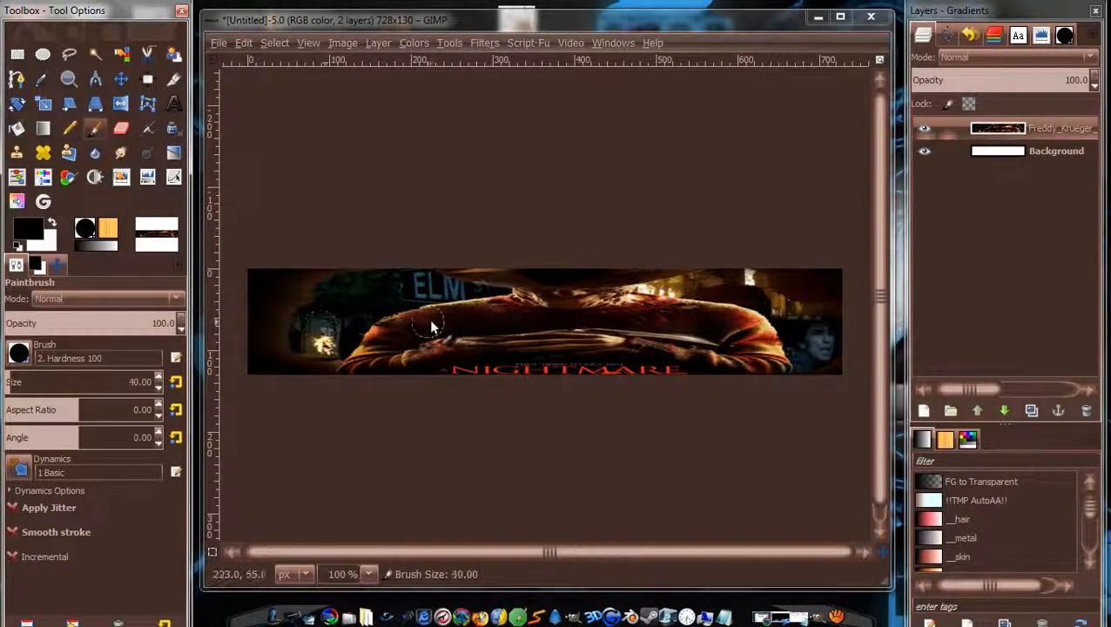
pyautogui.press('[')
pyautogui.press('[')
pyautogui.press('[')
pyautogui.press('[')
pyautogui.press('[')
pyautogui.press('[')
pyautogui.press('[')
pyautogui.press('[')
pyautogui.press('[')
pyautogui.press('[')
pyautogui.press('[')
pyautogui.press('[')
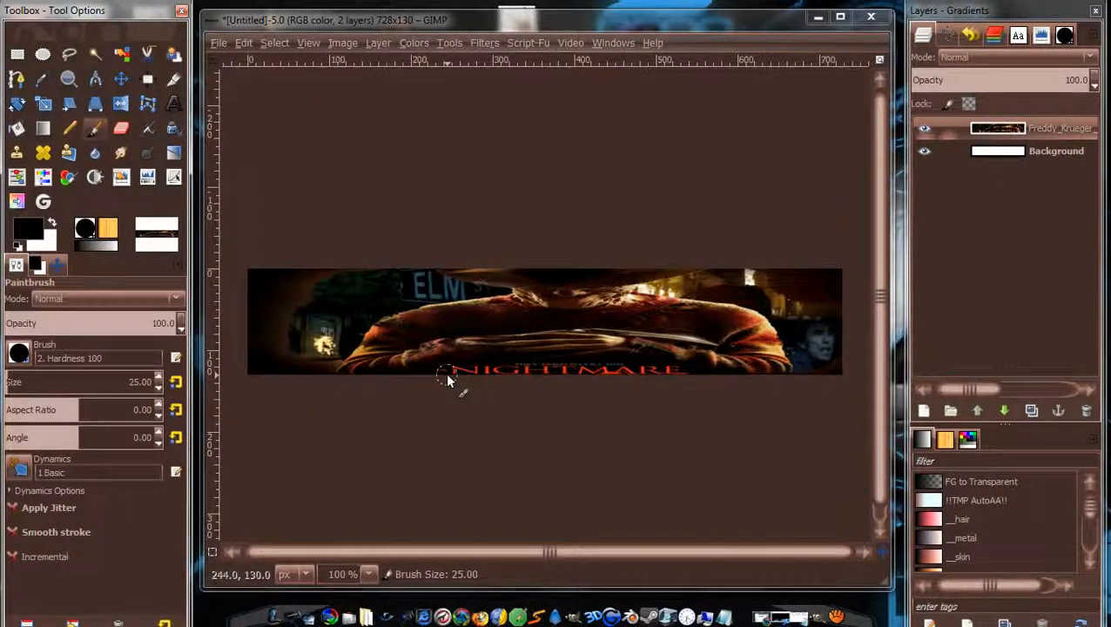
pyautogui.moveTo(443, 372); pyautogui.dragTo(515, 368)
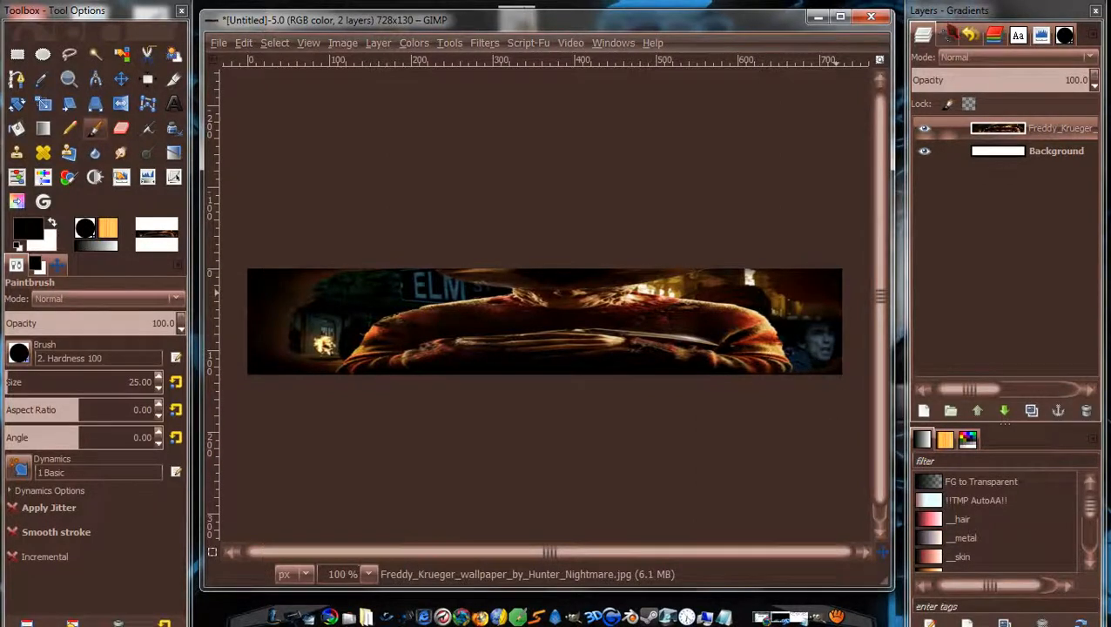
# Rename the top wallpaper layer to 'Main Background'.
pyautogui.doubleClick(1069, 129)
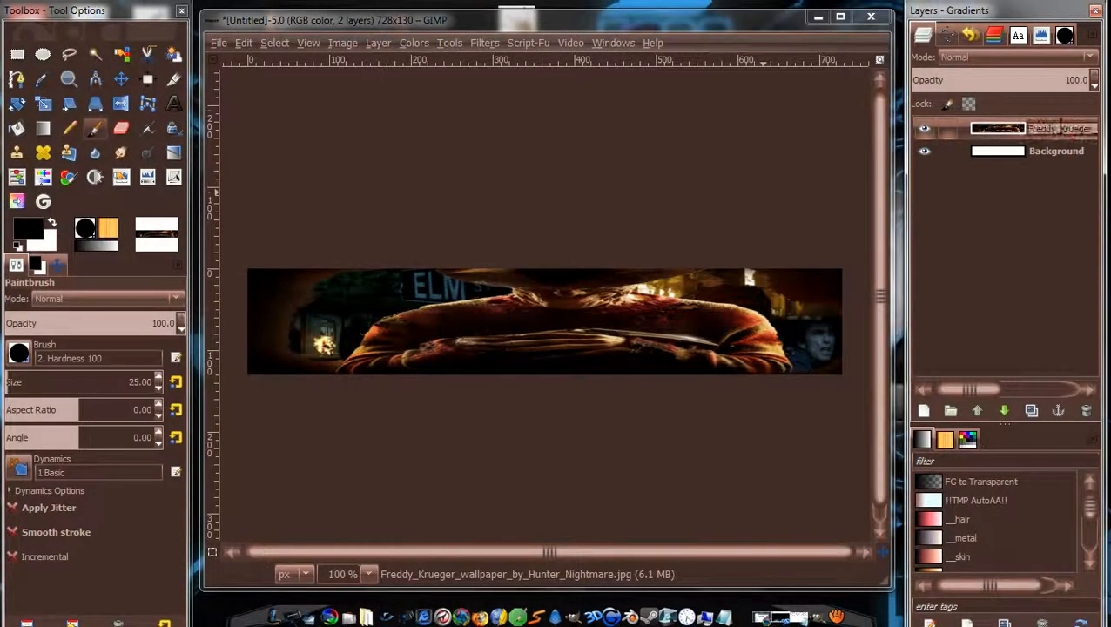
pyautogui.press('BackSpace')
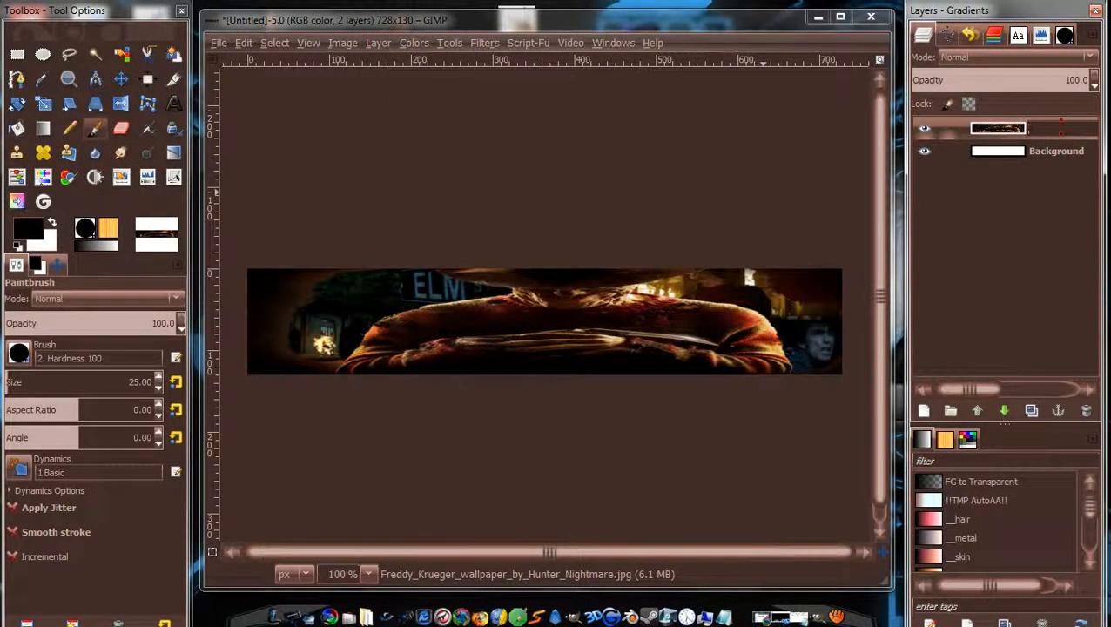
pyautogui.write('Main Background')
pyautogui.press('Return')
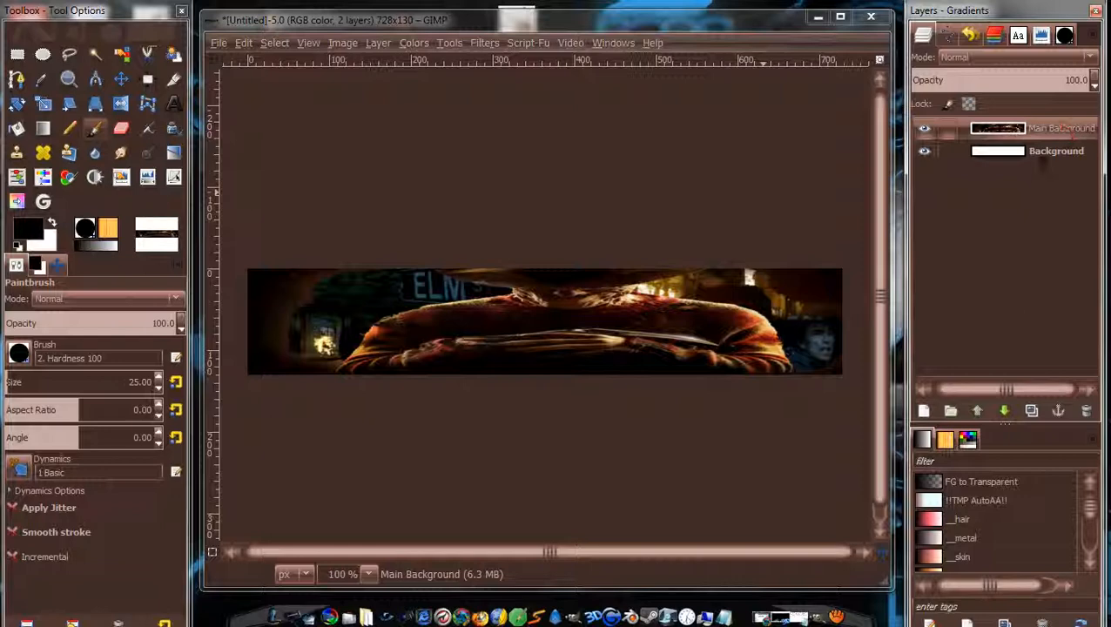
# Delete the white Background layer via its right-click Delete Layer.
pyautogui.click(1043, 155)
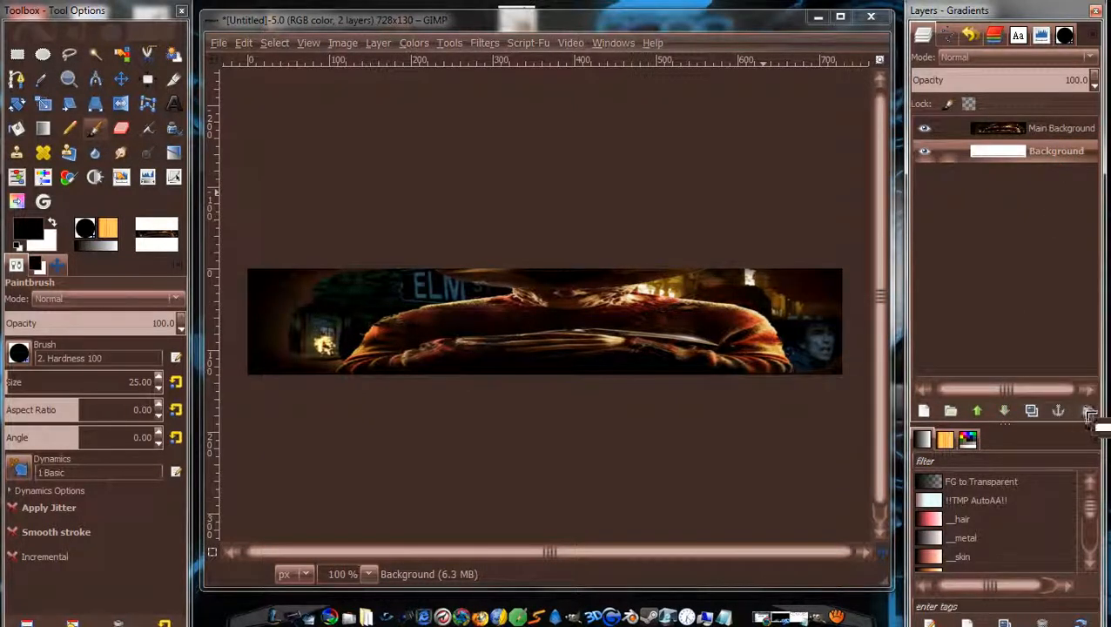
pyautogui.moveTo(1093, 417); pyautogui.dragTo(1088, 411)
pyautogui.moveTo(1034, 156); pyautogui.dragTo(1078, 305)
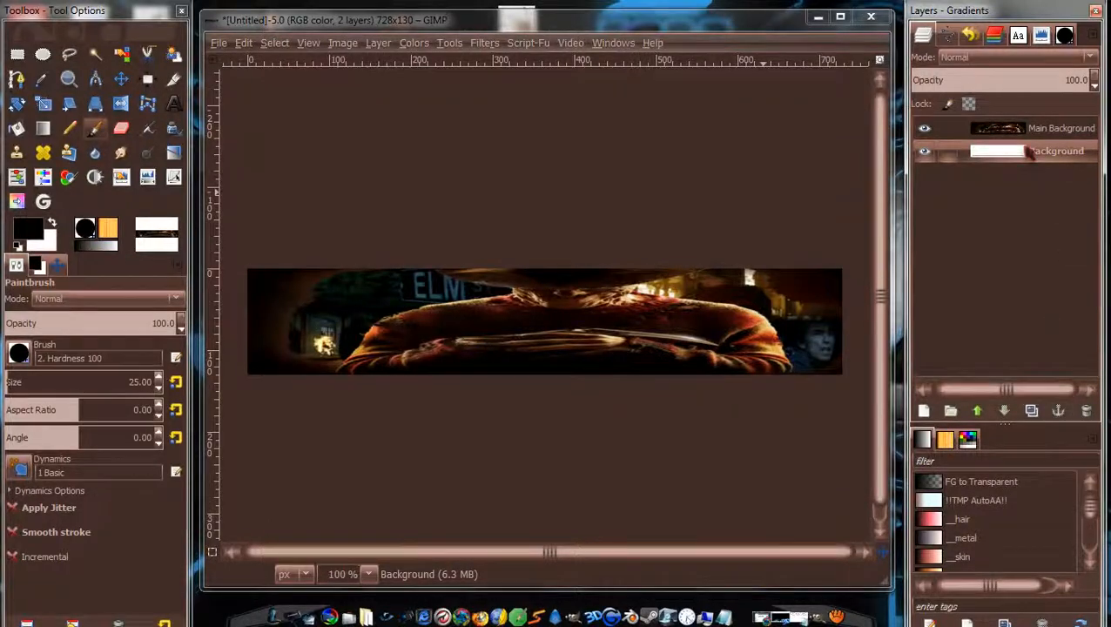
pyautogui.rightClick(1025, 151)
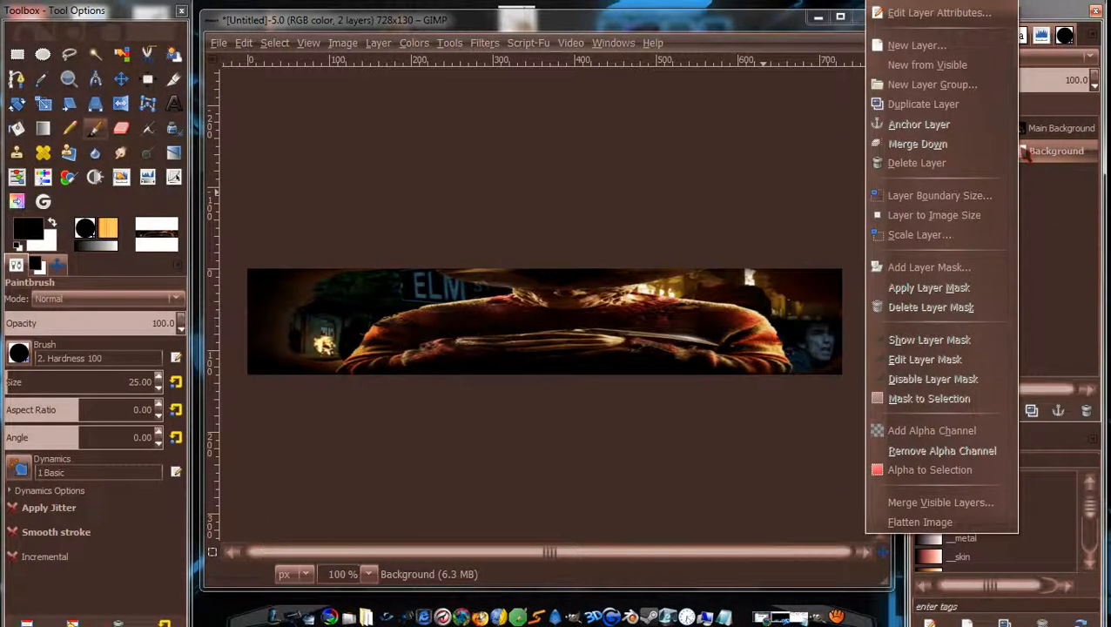
pyautogui.click(1006, 163)
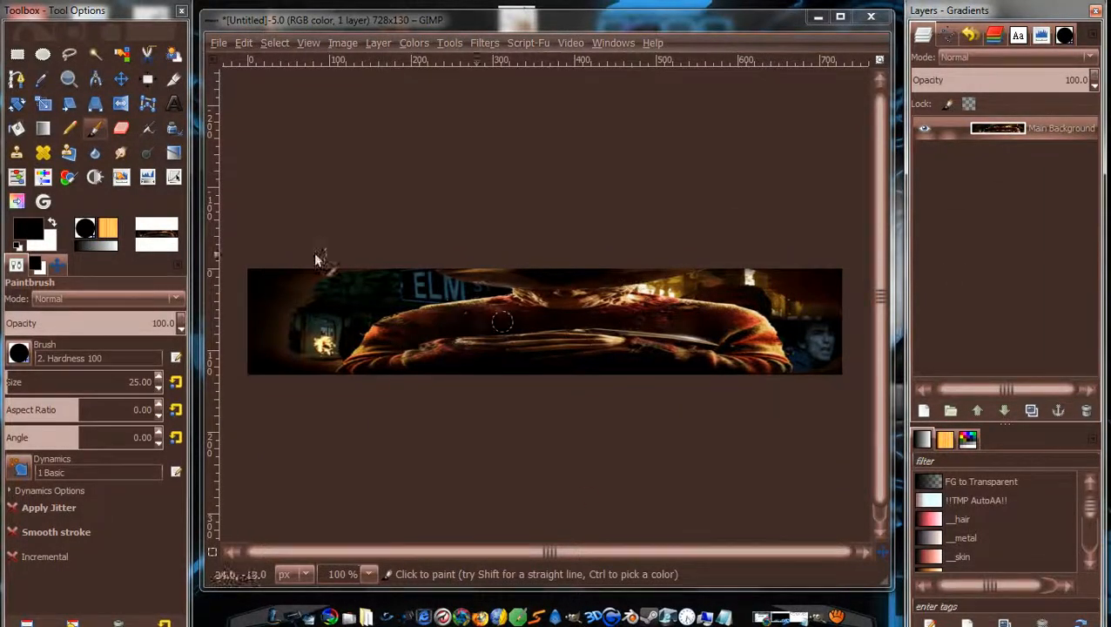
pyautogui.click(121, 78)
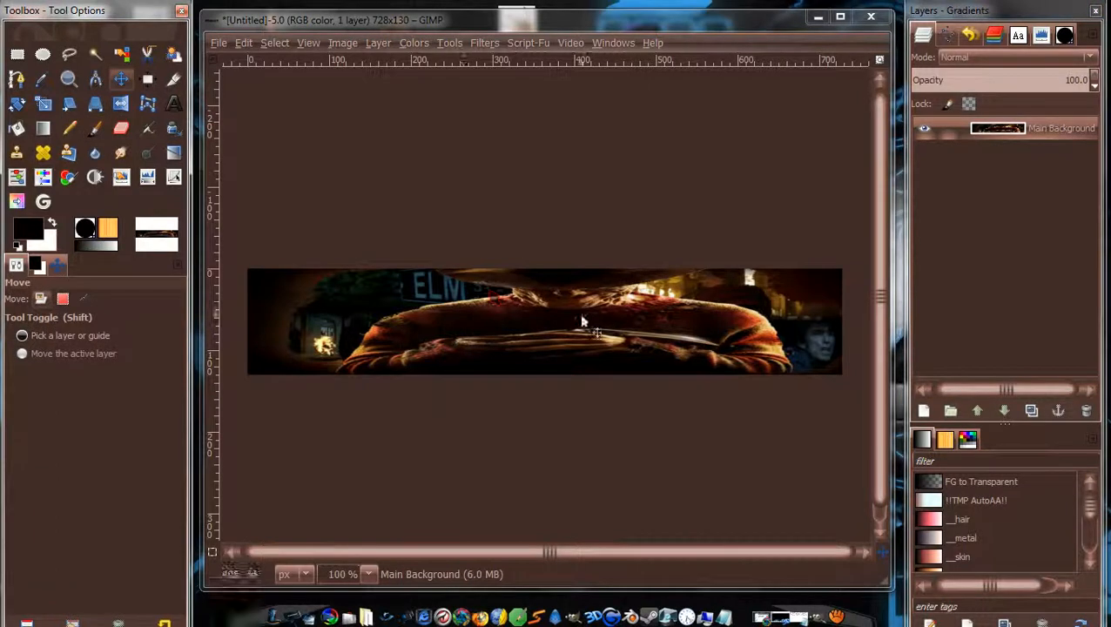
# Nudge Main Background slightly left and fit the layer to the 728×130 image size.
pyautogui.moveTo(579, 317); pyautogui.dragTo(575, 318)
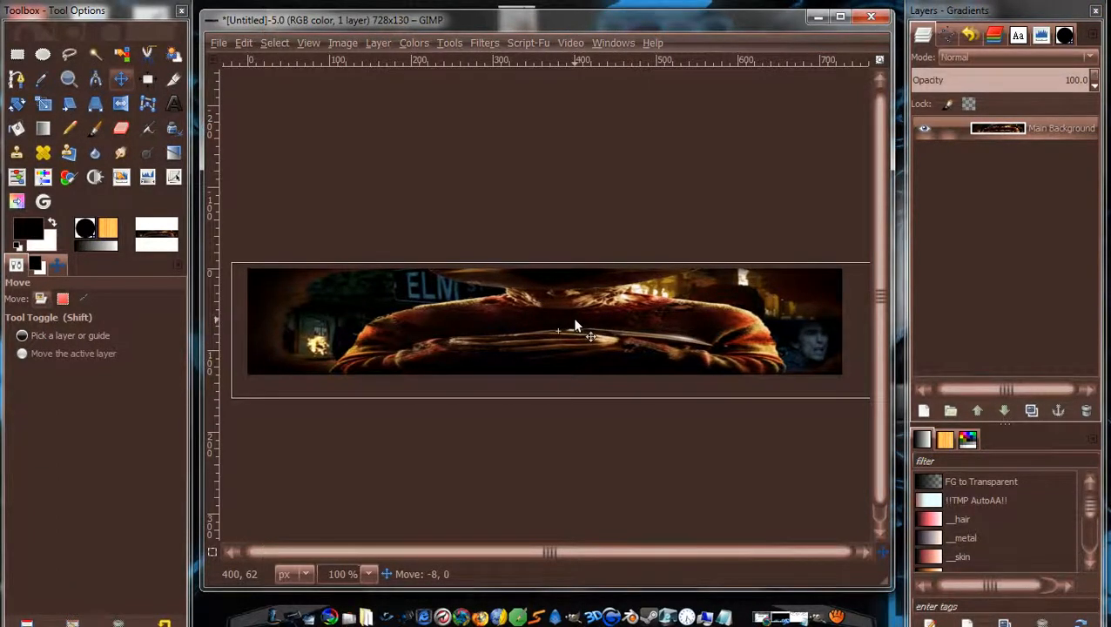
pyautogui.moveTo(575, 320); pyautogui.dragTo(575, 328)
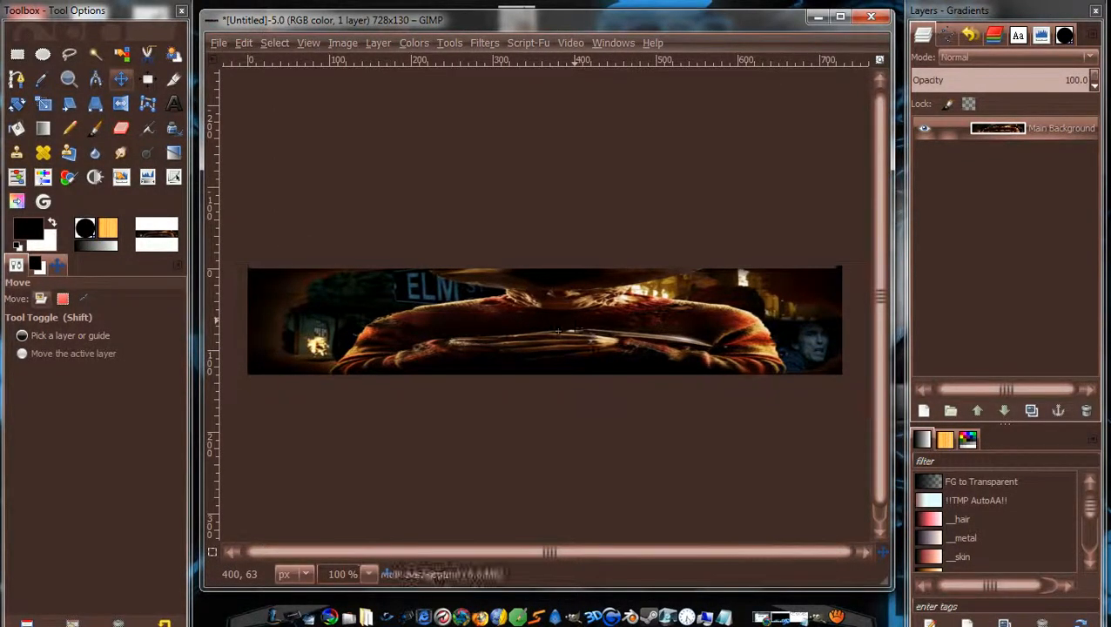
pyautogui.rightClick(1051, 129)
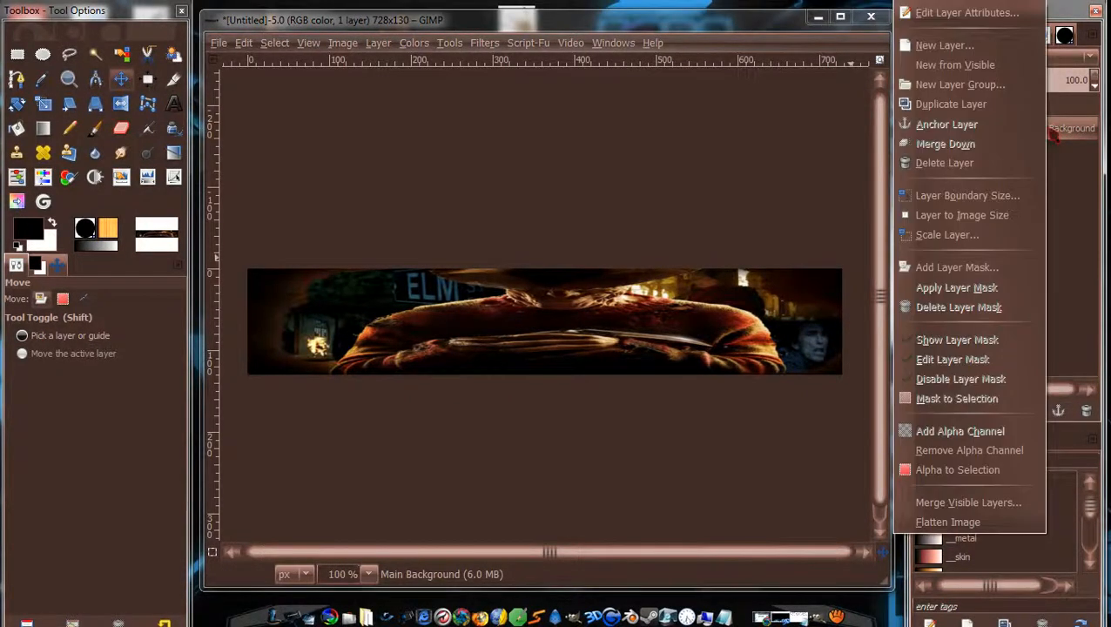
pyautogui.click(991, 216)
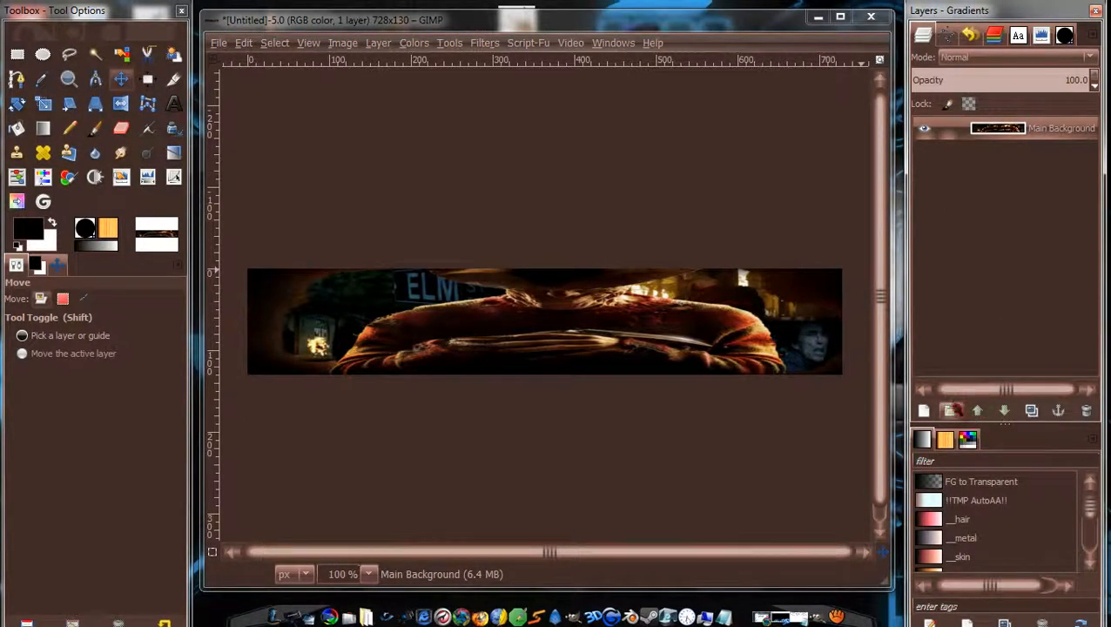
# Open freddy_krueger_by_atomiccircus-d57fr12.jpg as a layer and delete the empty 'fill' layer.
pyautogui.click(953, 412)
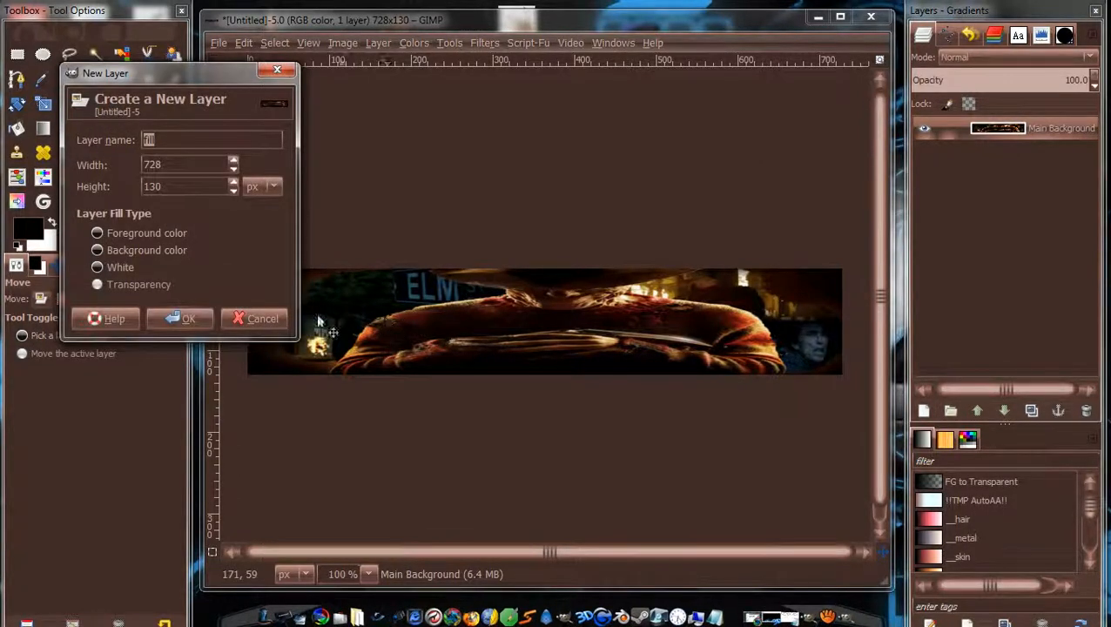
pyautogui.click(180, 319)
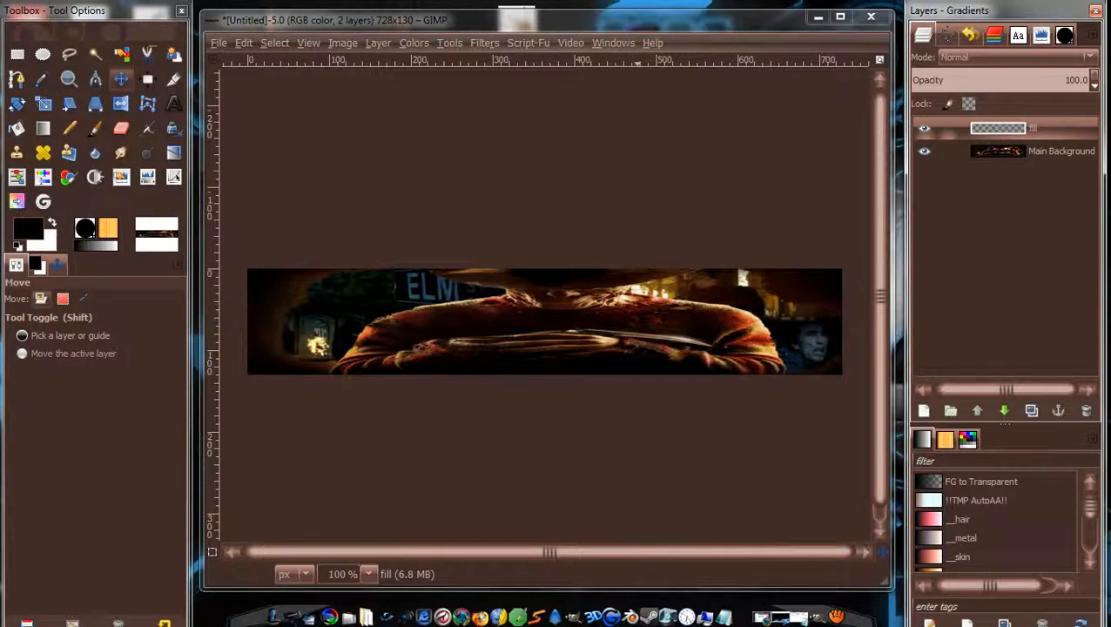
pyautogui.click(218, 44)
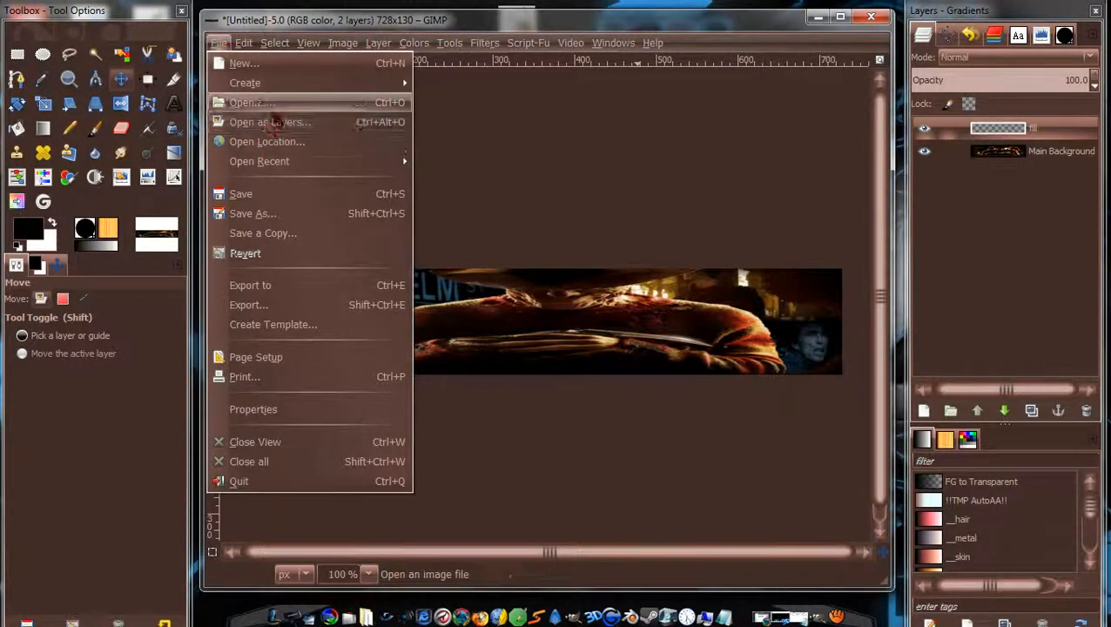
pyautogui.click(277, 124)
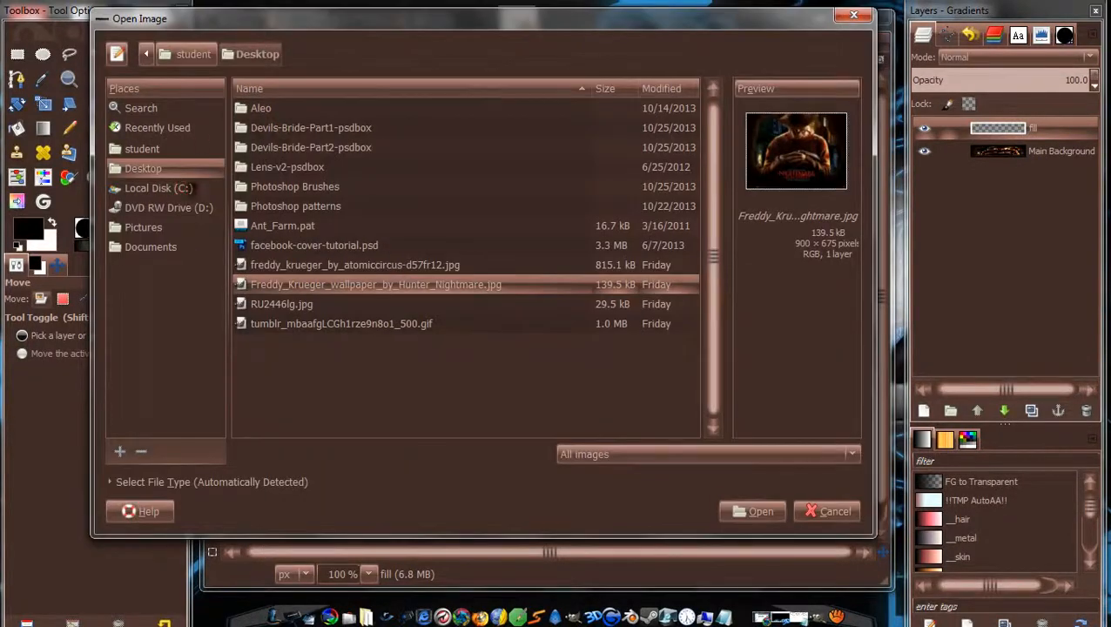
pyautogui.click(357, 270)
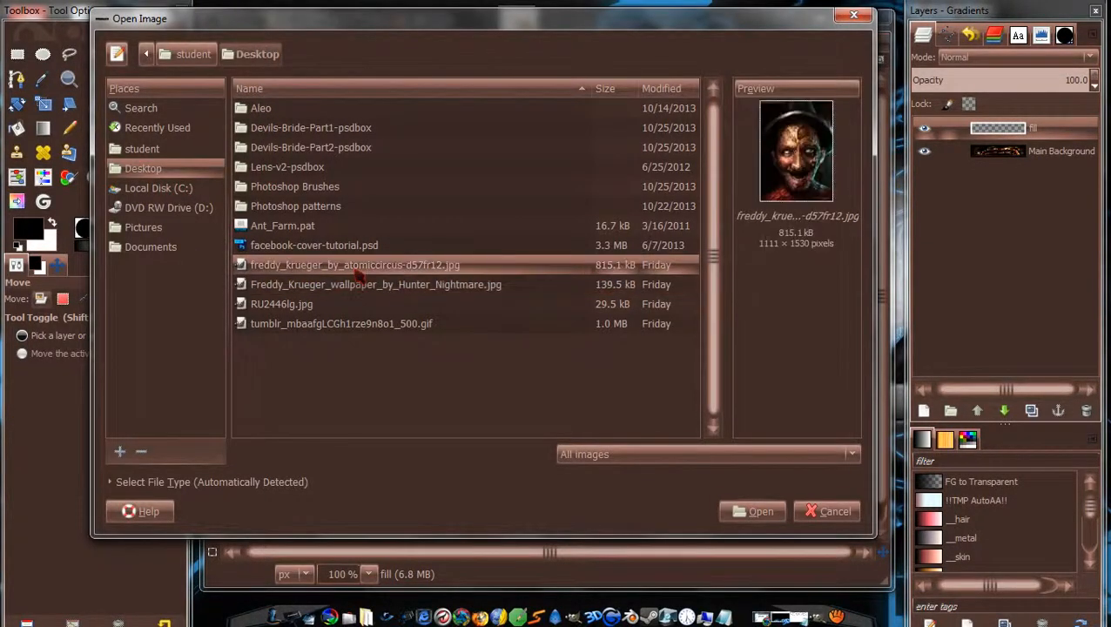
pyautogui.click(756, 512)
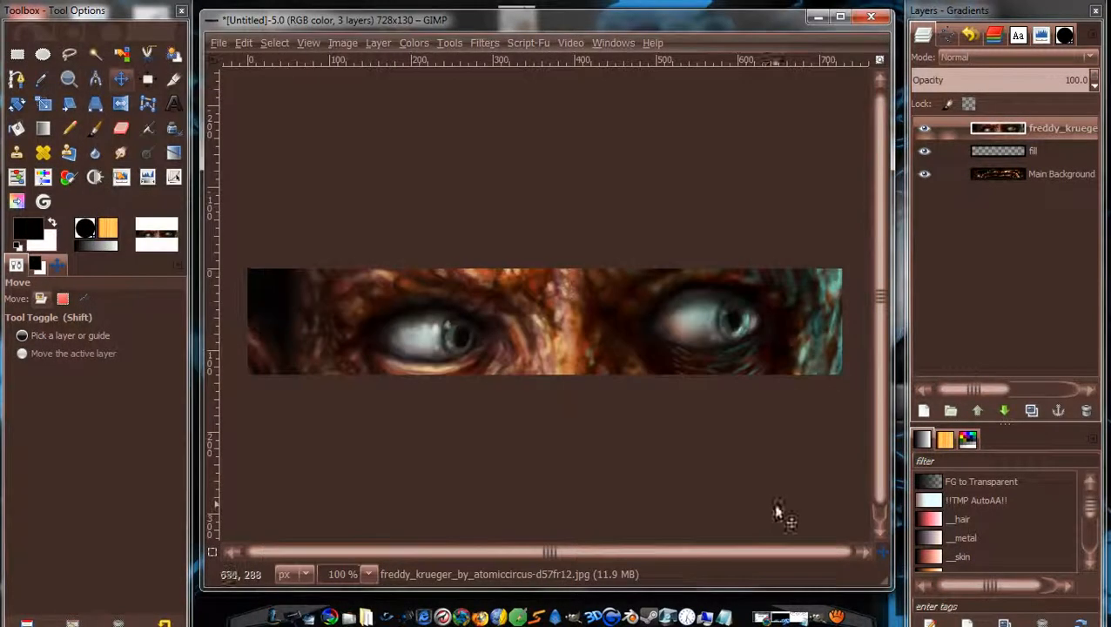
pyautogui.rightClick(1019, 153)
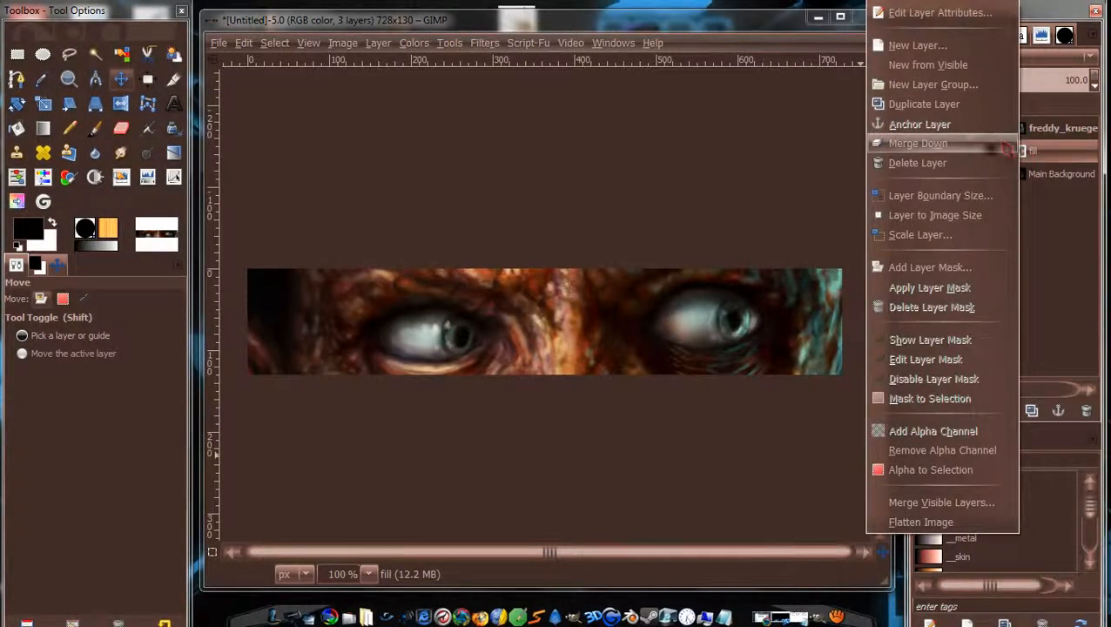
pyautogui.click(976, 163)
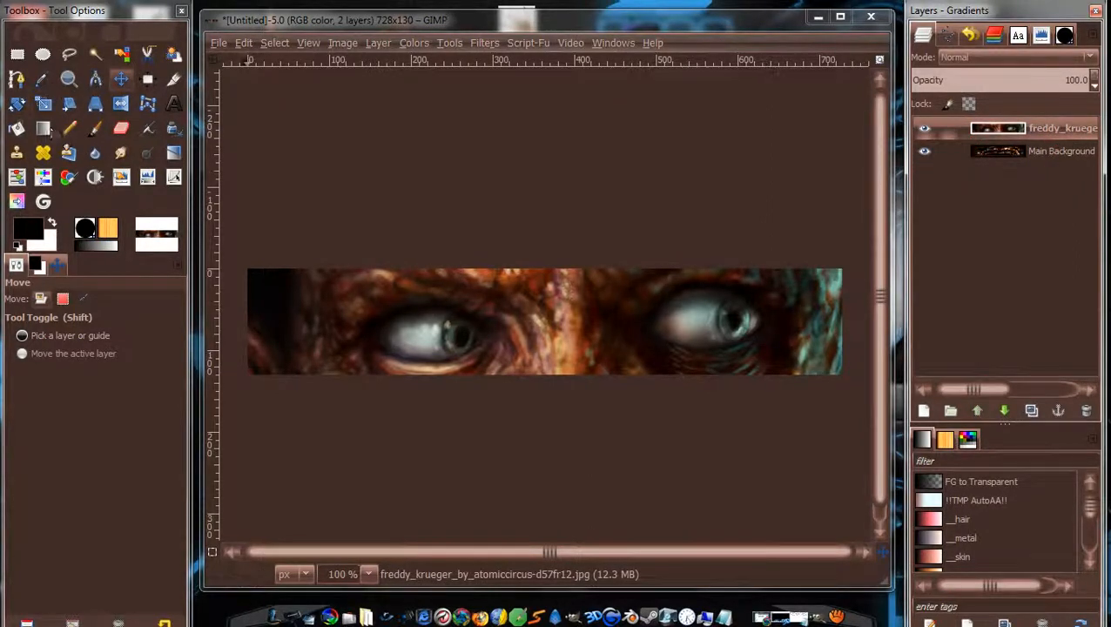
# At 33.3% zoom, shrink the Freddy portrait layer proportionally.
pyautogui.scroll(-6, 533, 314)
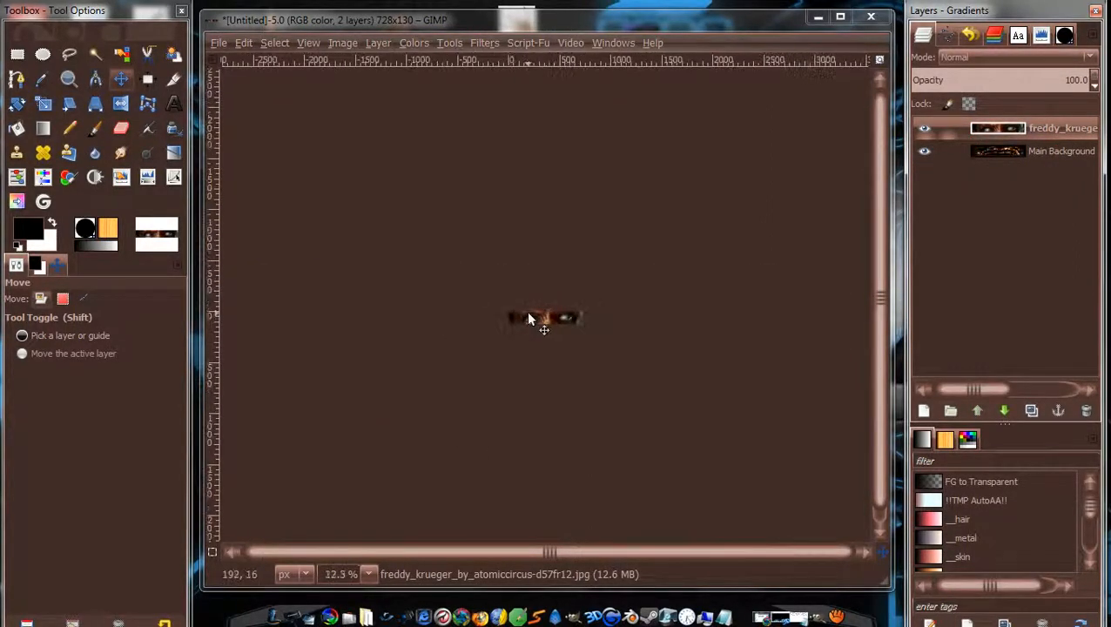
pyautogui.scroll(1, 526, 319)
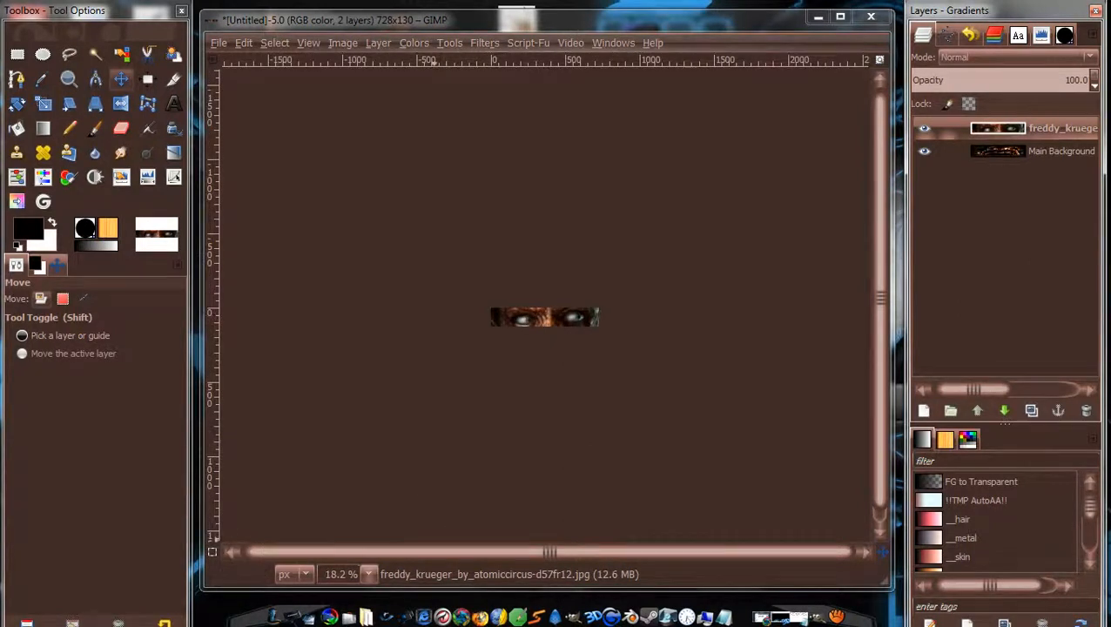
pyautogui.click(369, 574)
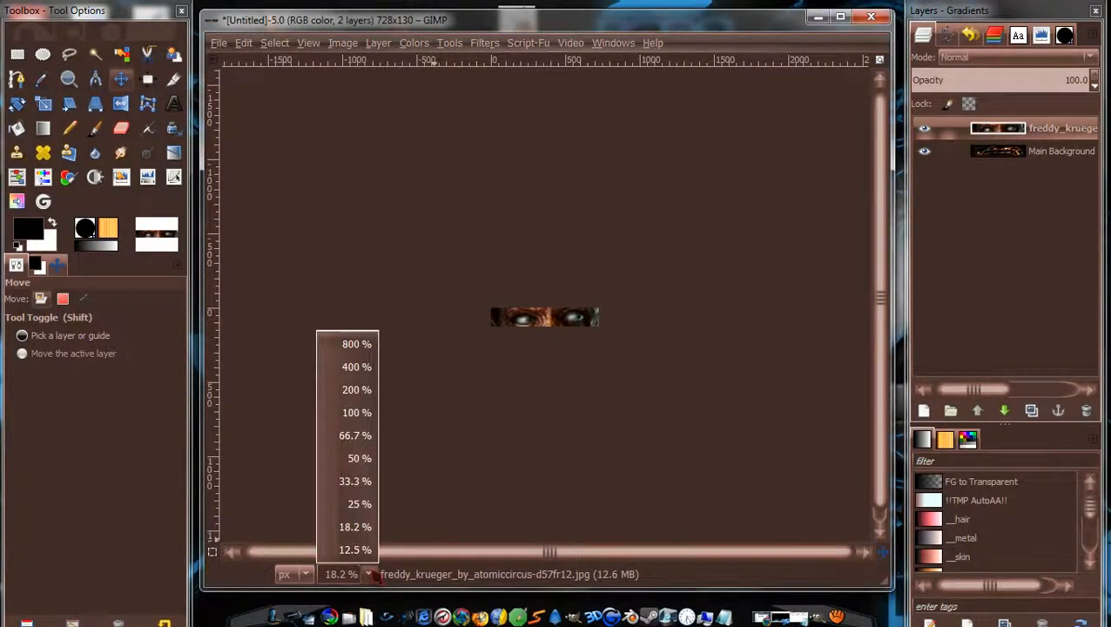
pyautogui.click(364, 484)
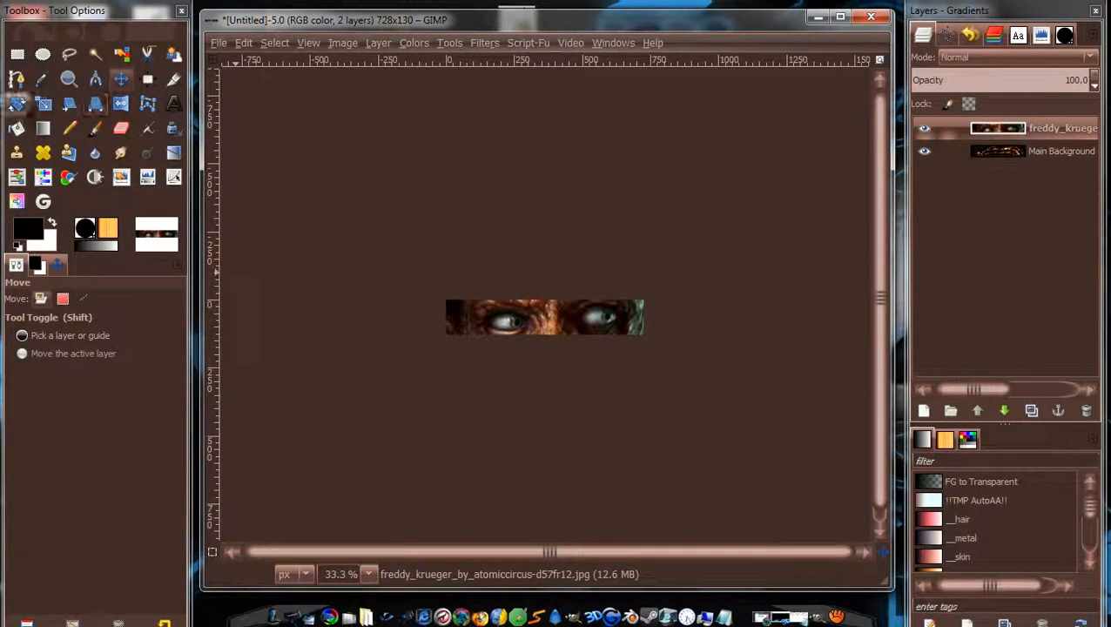
pyautogui.click(43, 104)
pyautogui.click(610, 303)
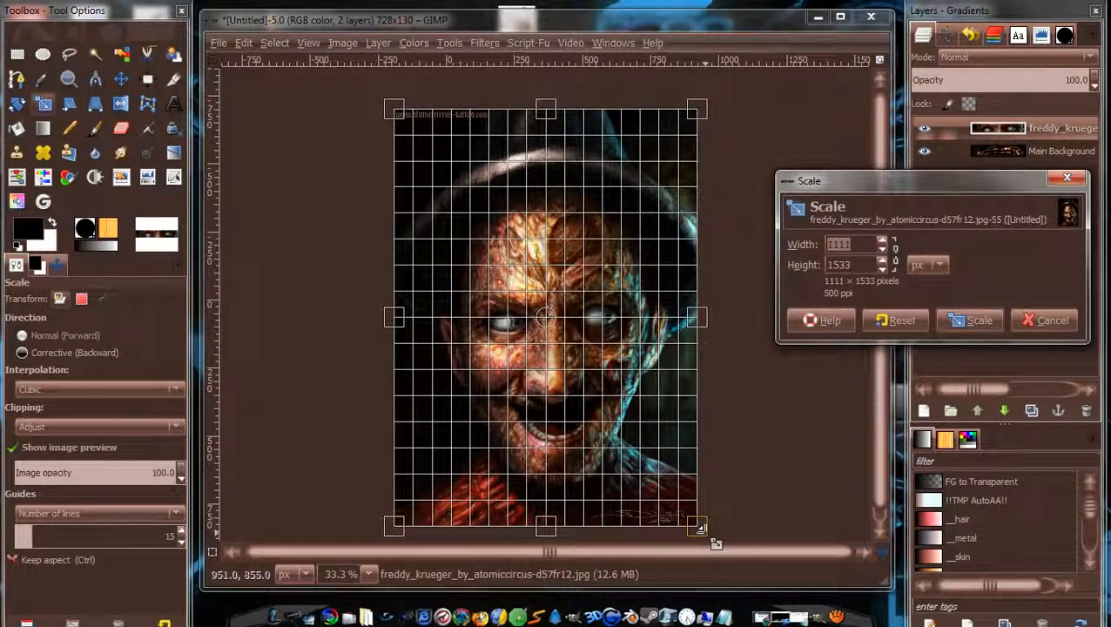
pyautogui.moveTo(715, 544); pyautogui.dragTo(467, 207)
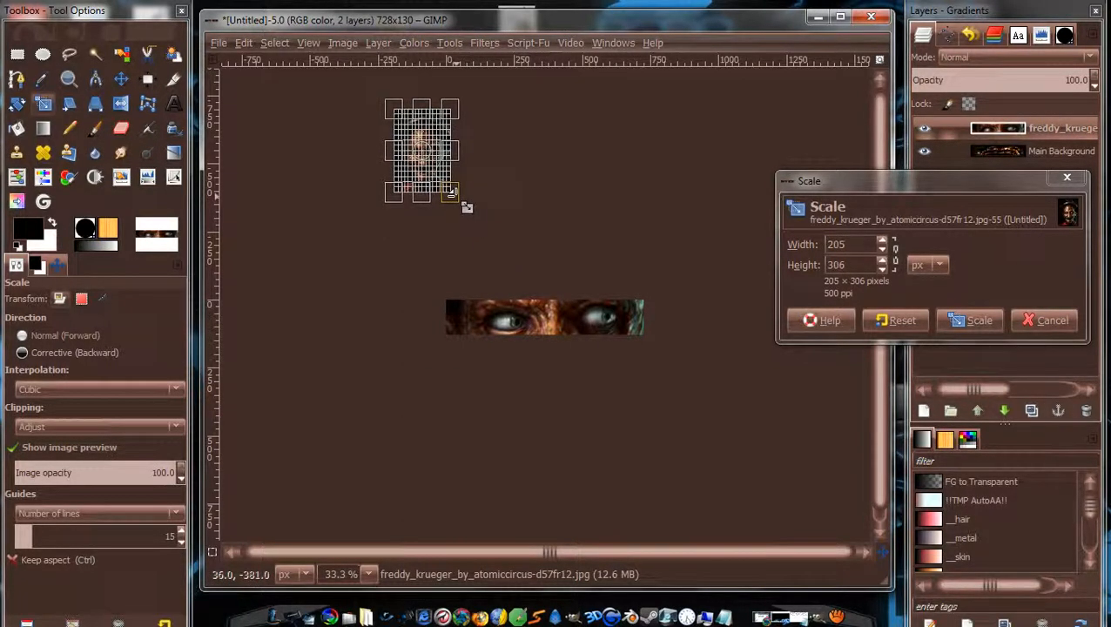
pyautogui.press('Return')
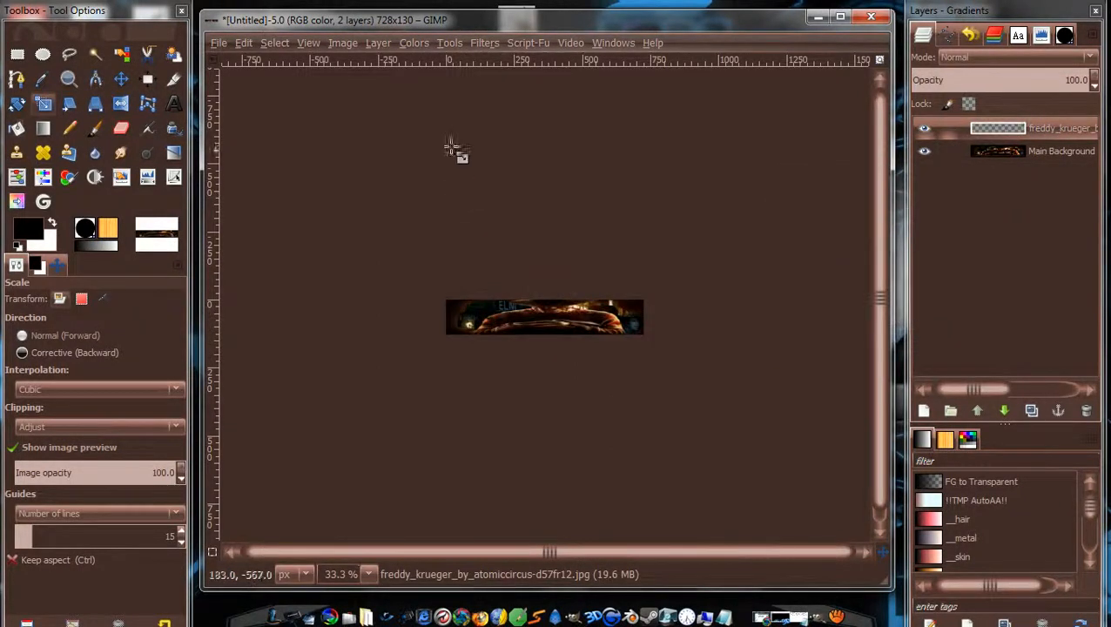
# Bring the portrait onto the banner, shrink it to about 168×236, and move it left.
pyautogui.click(121, 79)
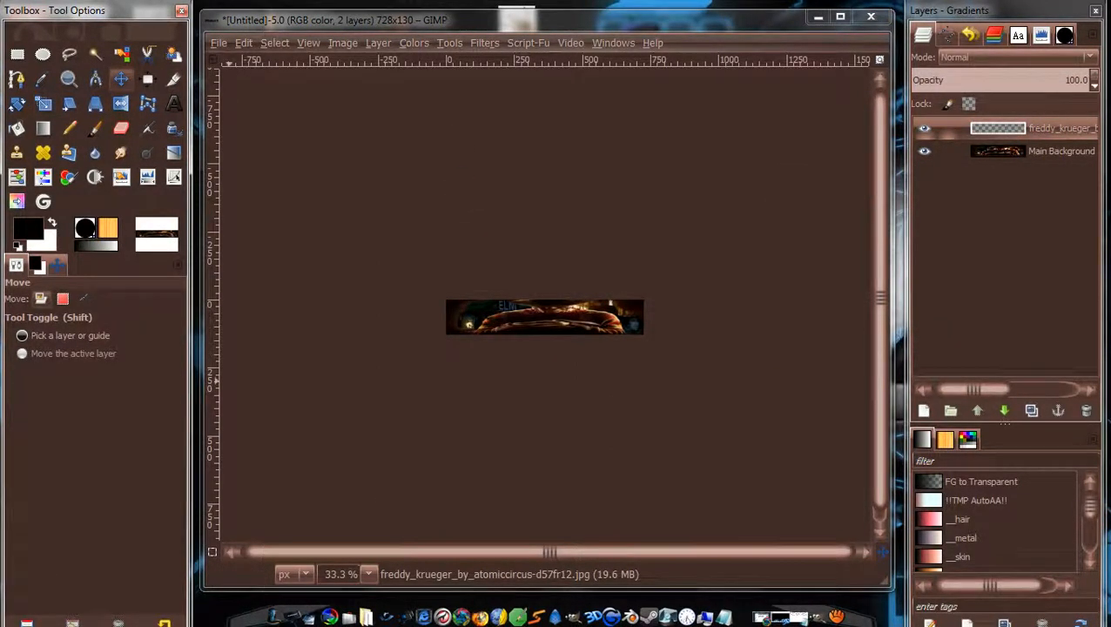
pyautogui.moveTo(433, 229); pyautogui.dragTo(478, 373)
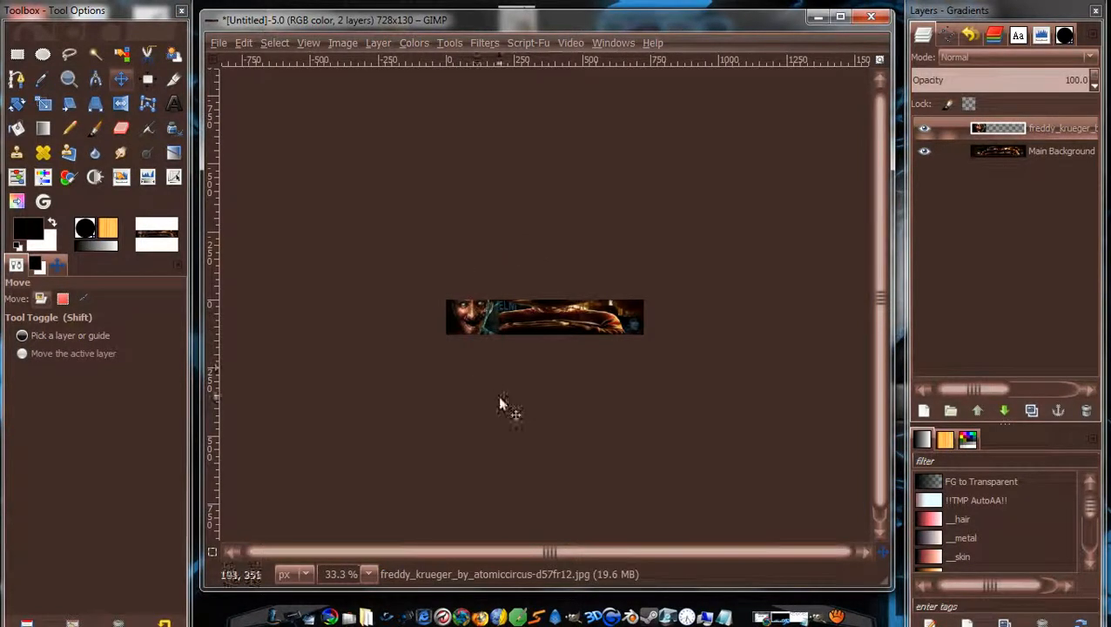
pyautogui.press('1')
pyautogui.moveTo(380, 324); pyautogui.dragTo(374, 364)
pyautogui.click(42, 103)
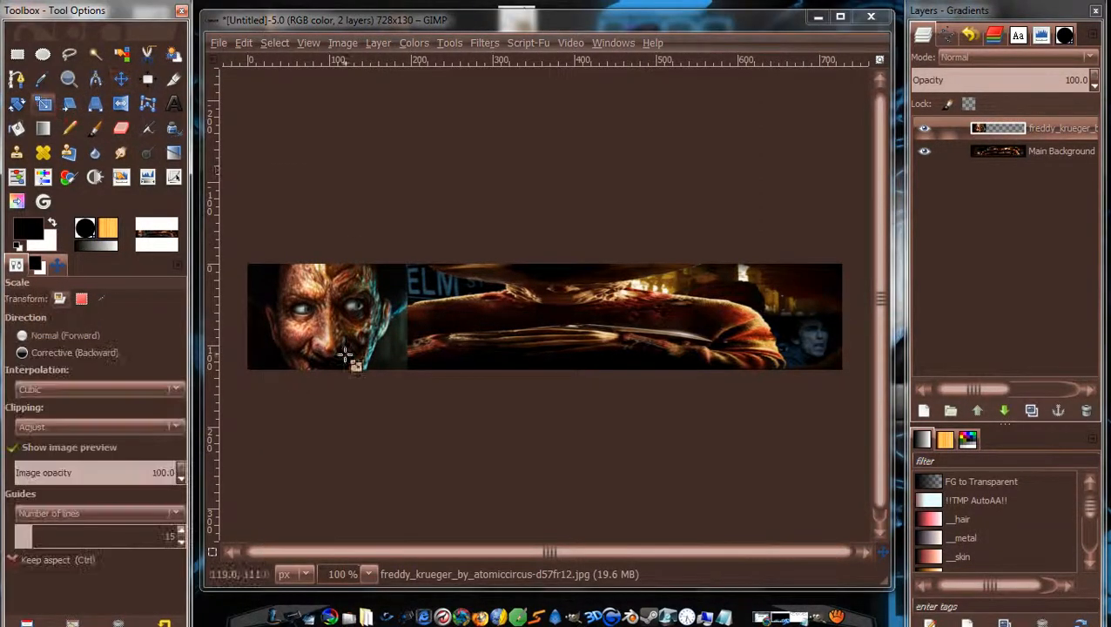
pyautogui.click(357, 361)
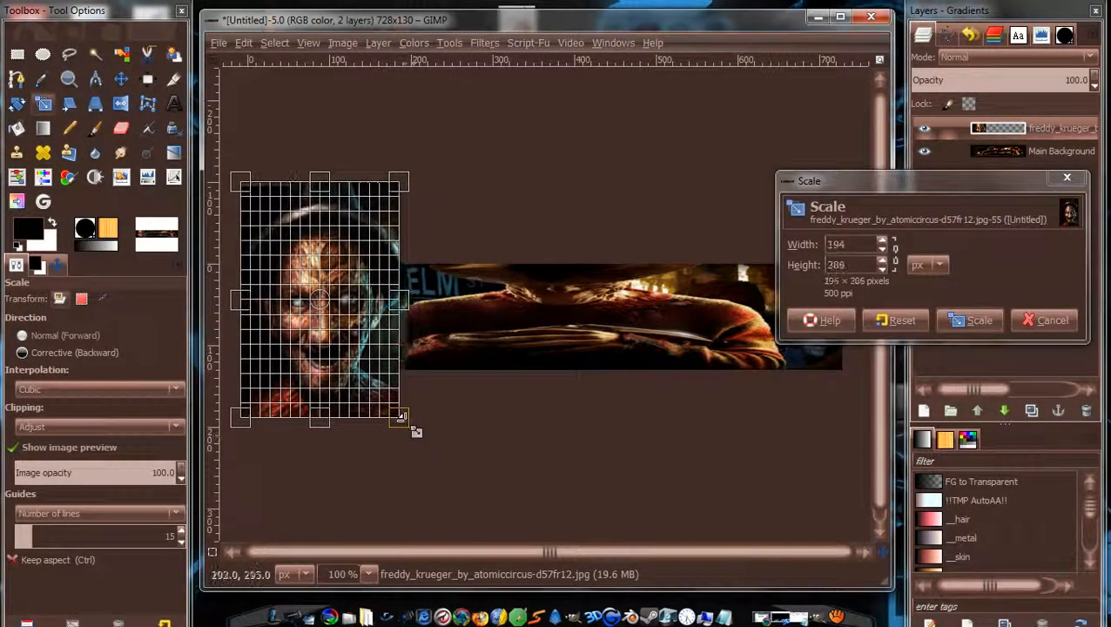
pyautogui.moveTo(401, 417); pyautogui.dragTo(358, 336)
pyautogui.press('Return')
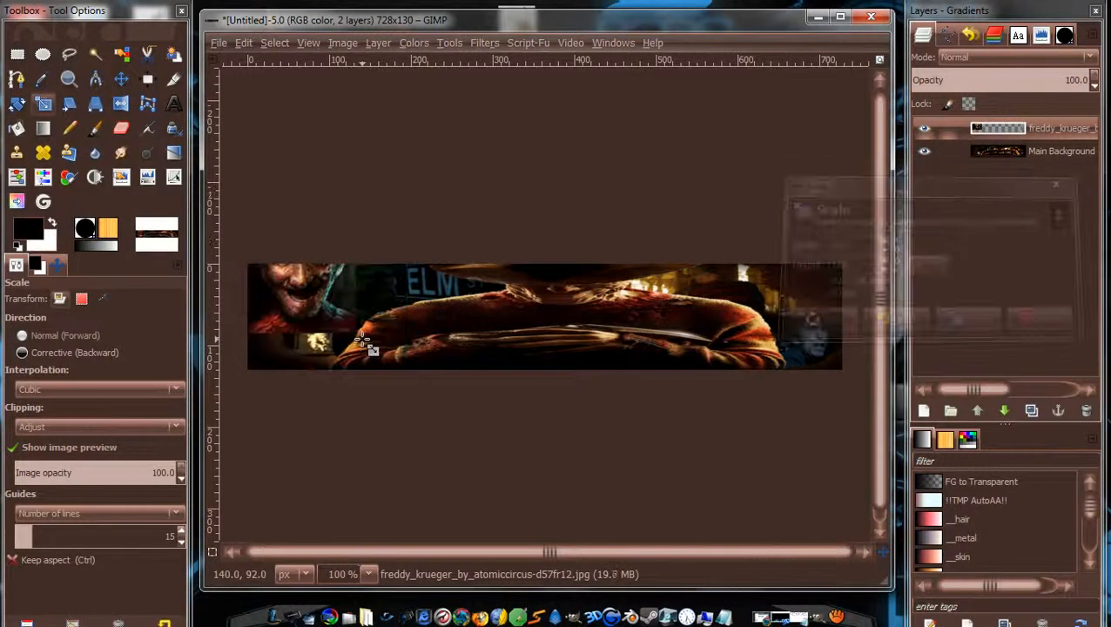
pyautogui.click(121, 79)
pyautogui.moveTo(305, 267); pyautogui.dragTo(311, 314)
# Shrink the face to about 117×143 and place it at the banner's left edge.
pyautogui.press('s')
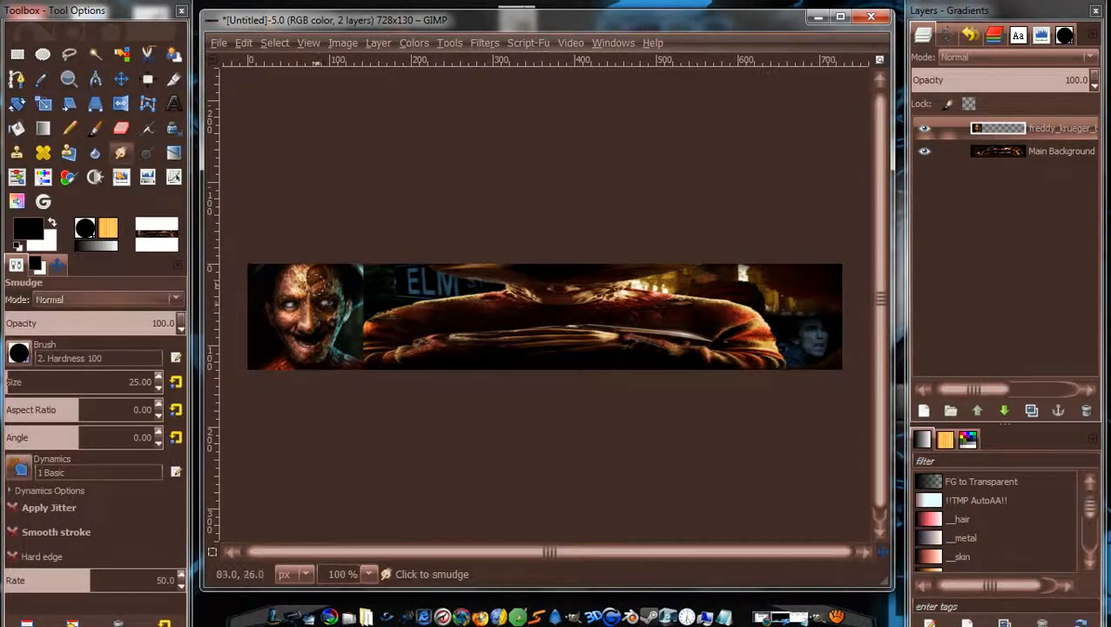
pyautogui.click(43, 103)
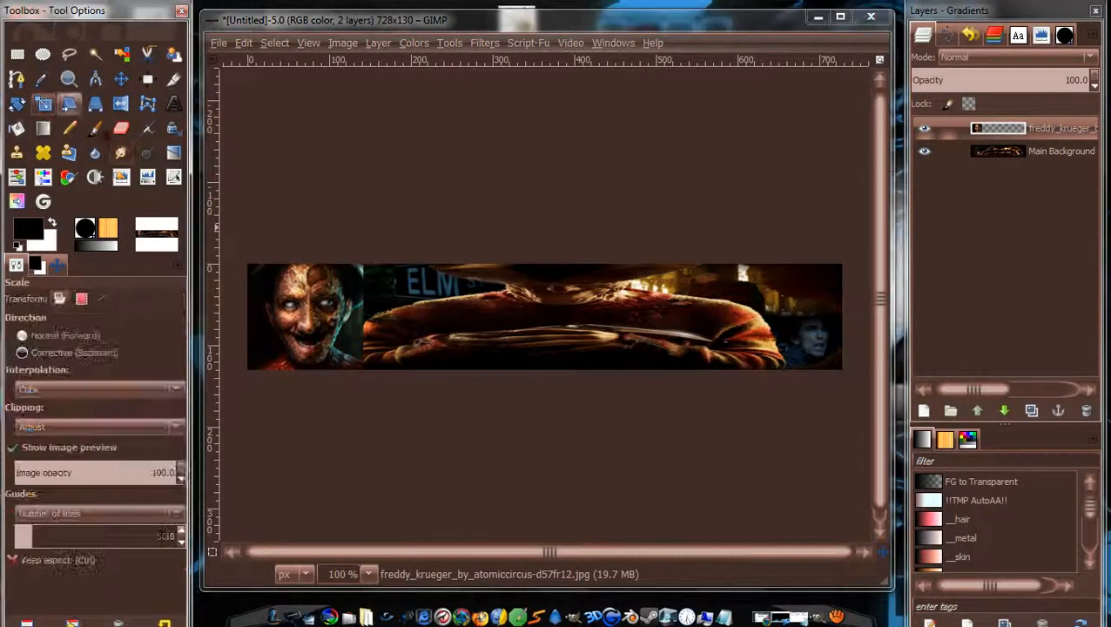
pyautogui.click(344, 318)
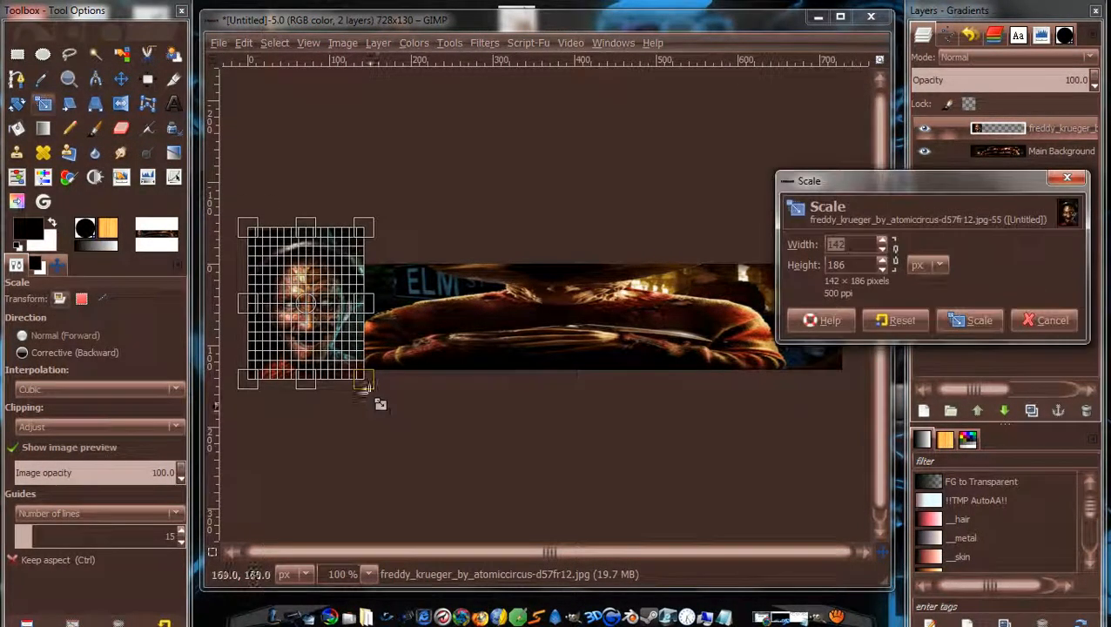
pyautogui.moveTo(377, 399); pyautogui.dragTo(360, 364)
pyautogui.press('Return')
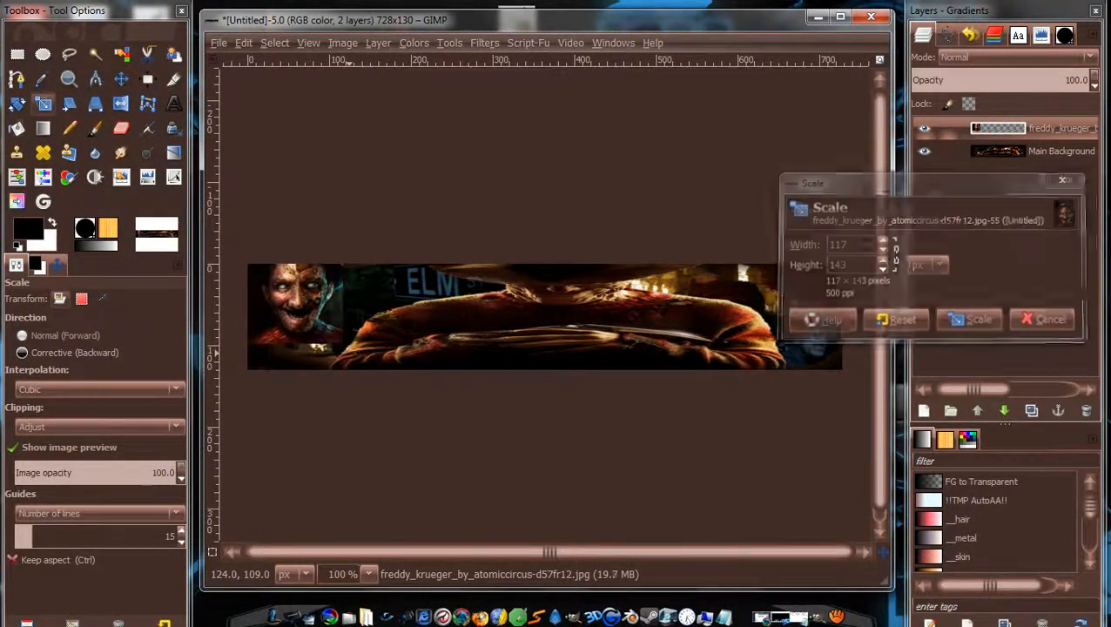
pyautogui.click(122, 79)
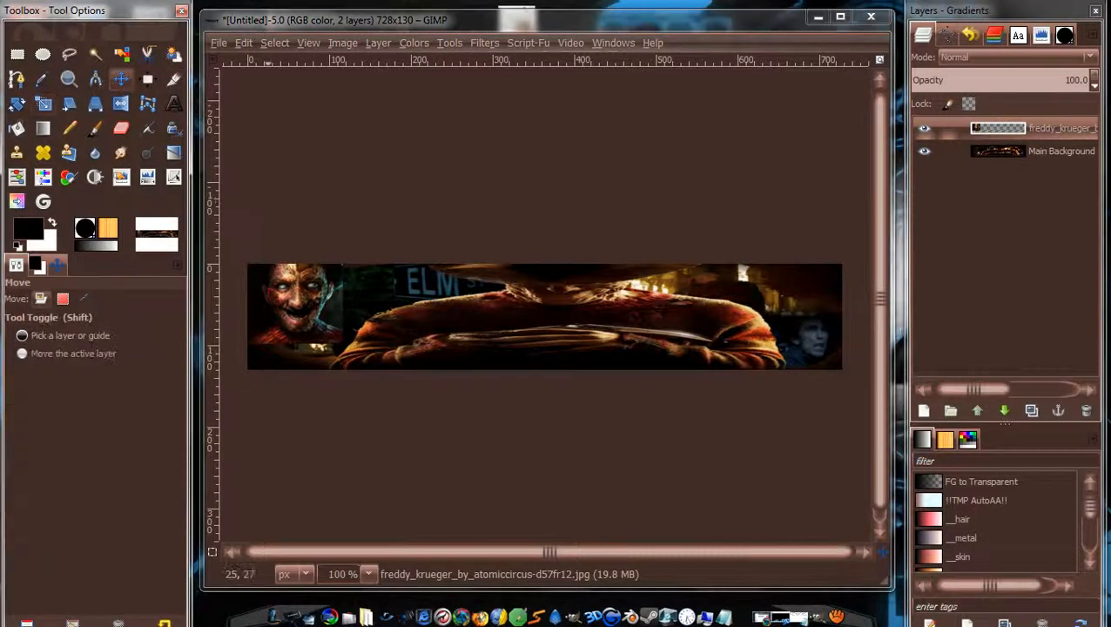
pyautogui.moveTo(287, 298); pyautogui.dragTo(291, 324)
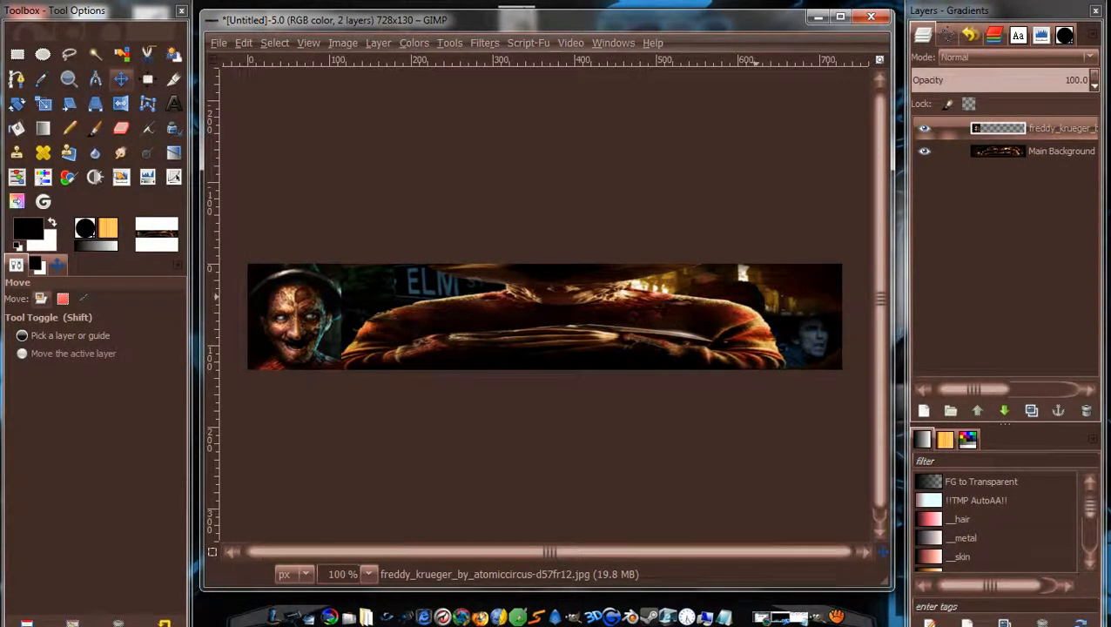
# Add a layer mask to the freddy_krueger portrait layer, choosing its initial fill.
pyautogui.rightClick(1059, 135)
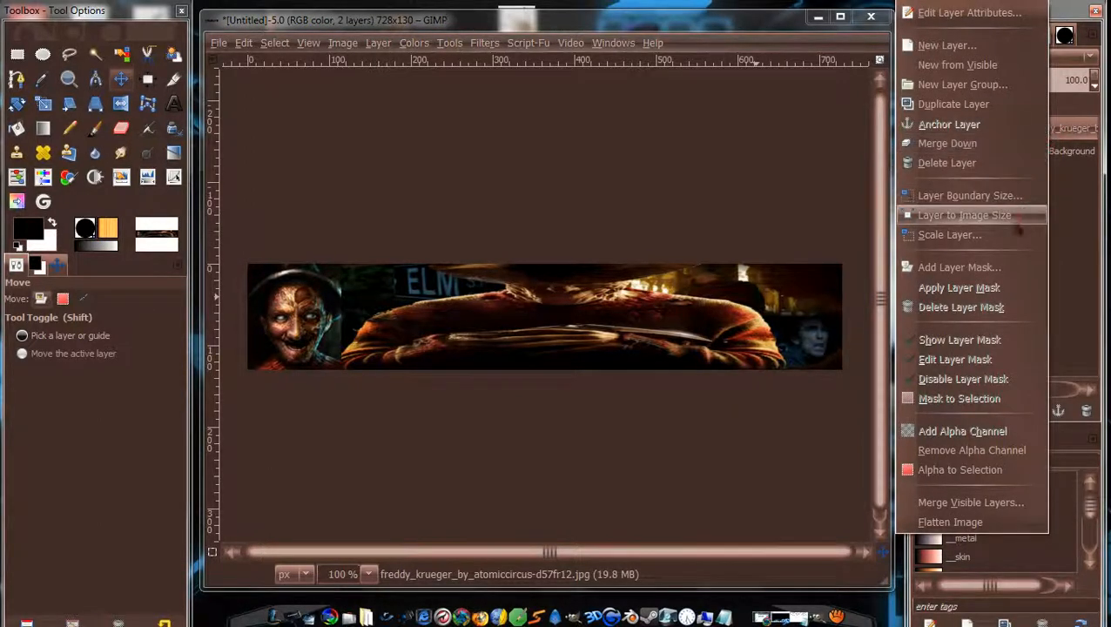
pyautogui.click(993, 268)
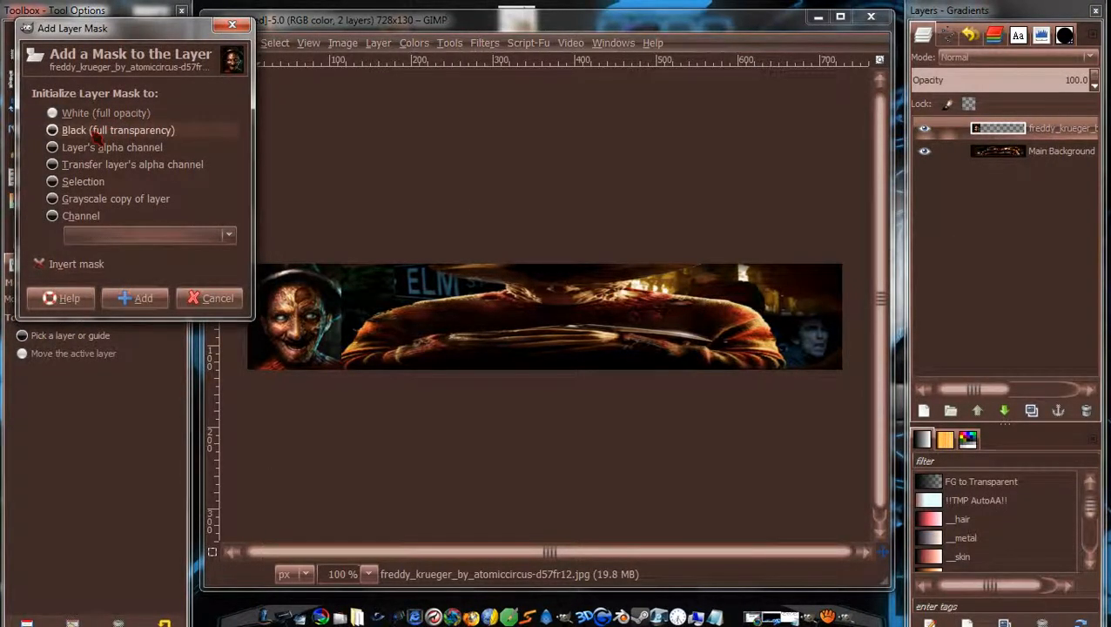
pyautogui.click(103, 130)
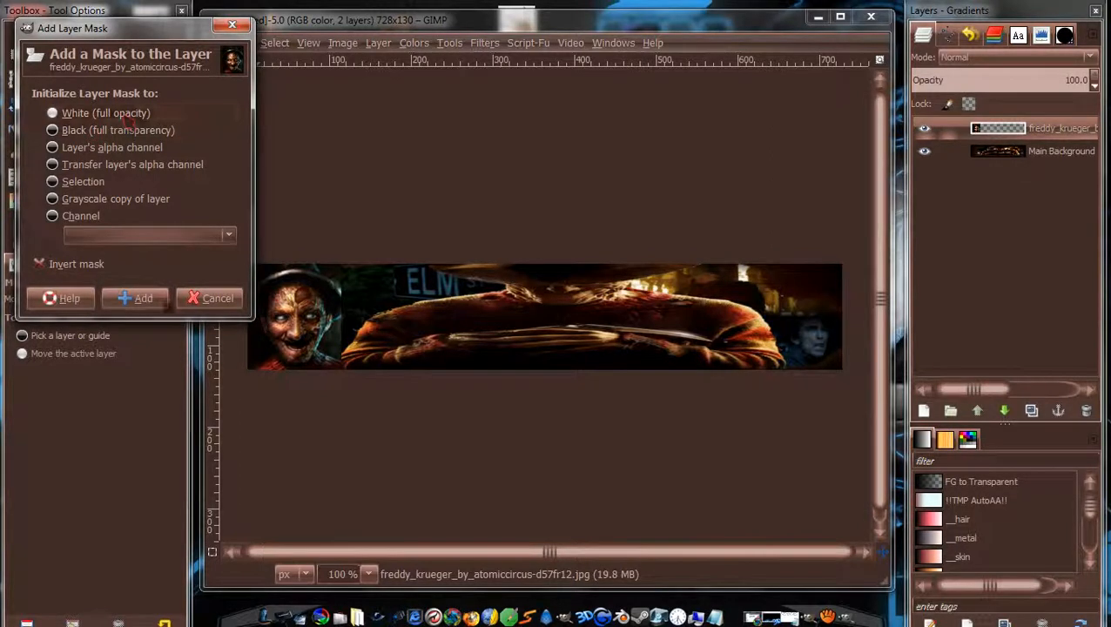
pyautogui.click(137, 298)
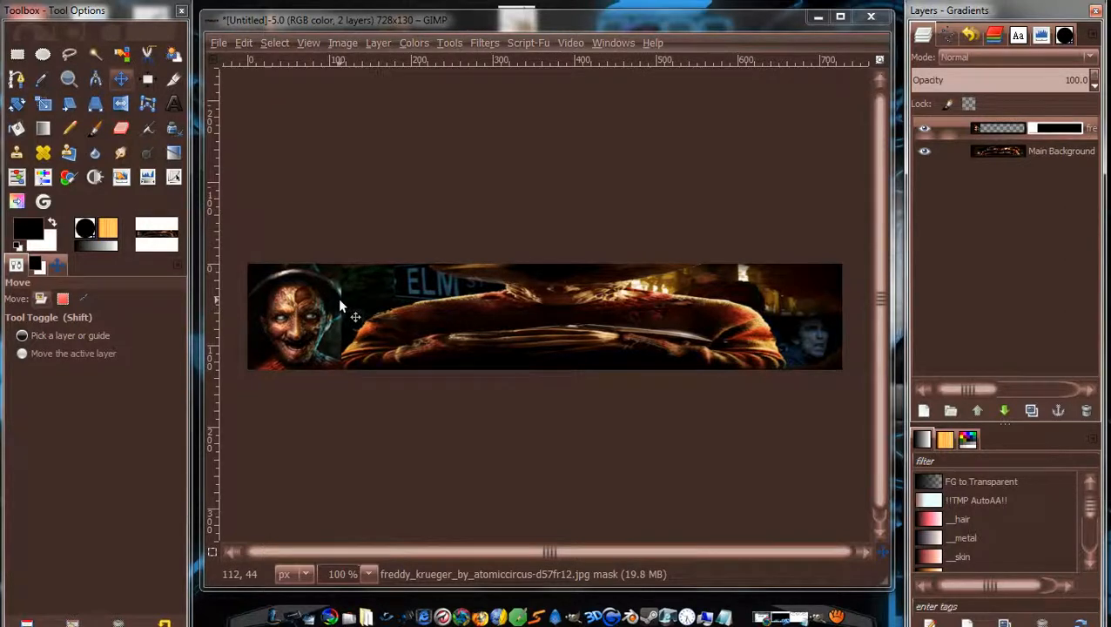
# Zoom in on the face and pick the Paintbrush with the 2. Hardness 050 brush.
pyautogui.moveTo(341, 301); pyautogui.dragTo(381, 305)
pyautogui.scroll(2, 353, 303)
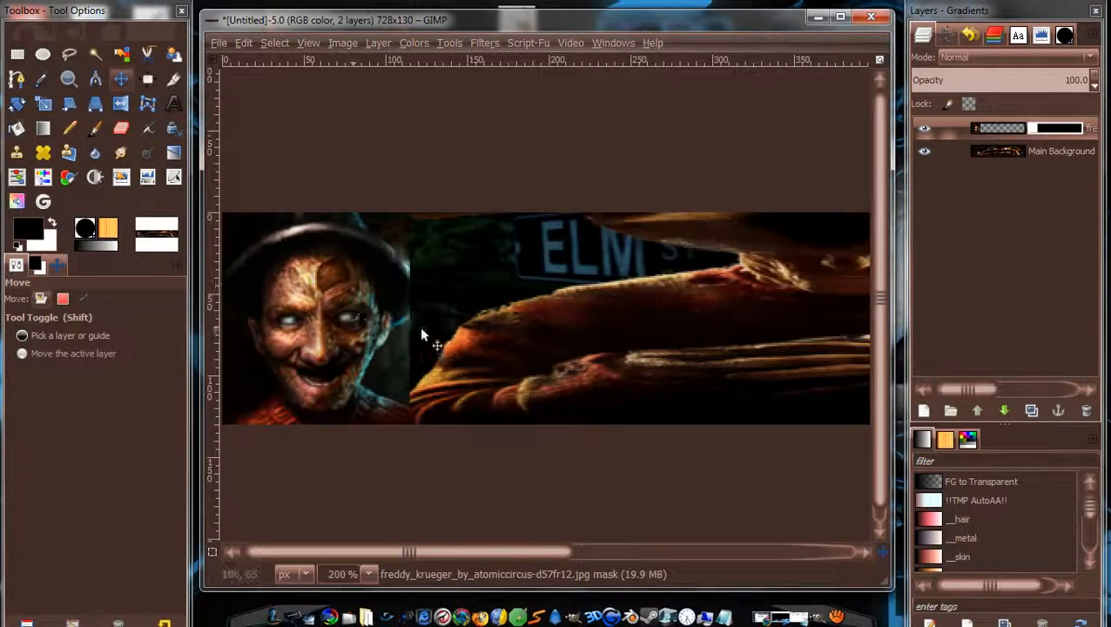
pyautogui.moveTo(442, 322); pyautogui.dragTo(467, 320)
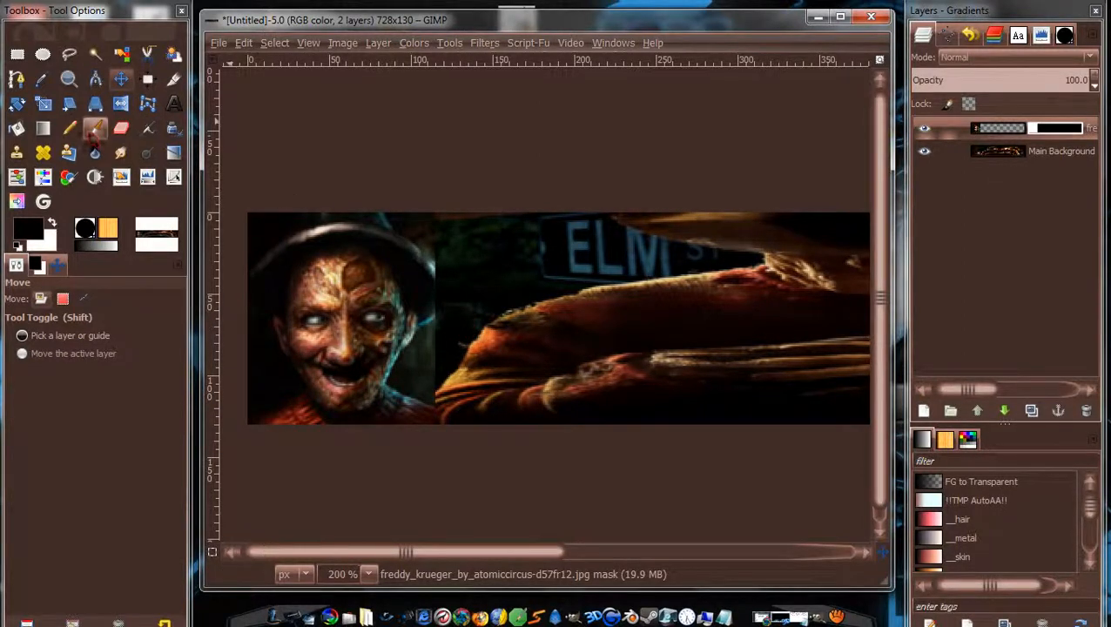
pyautogui.click(95, 128)
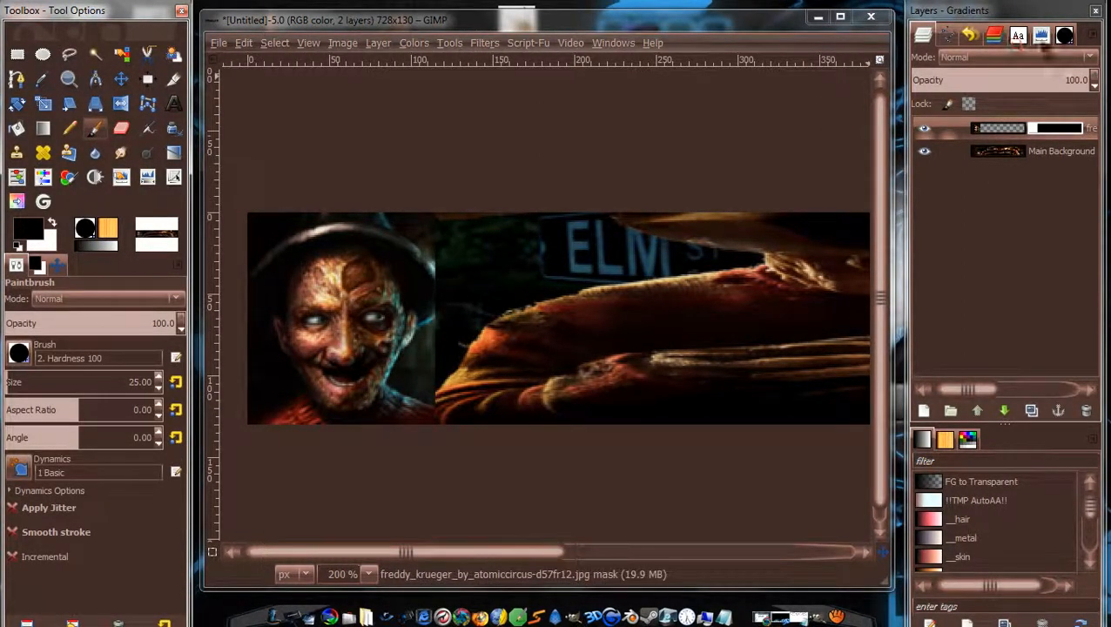
pyautogui.click(1064, 35)
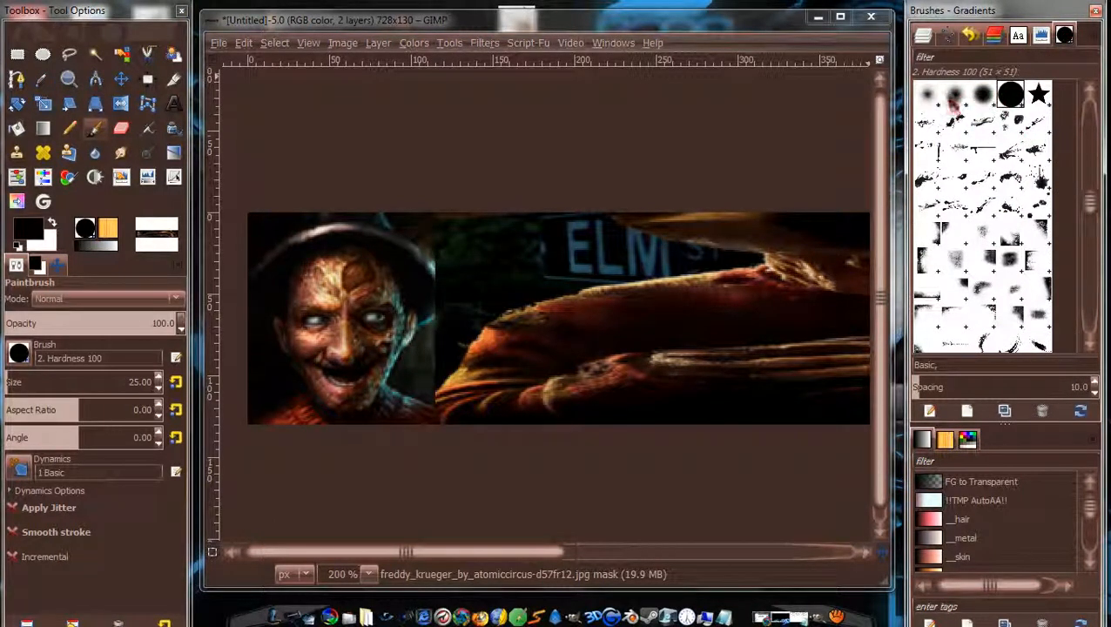
pyautogui.click(955, 95)
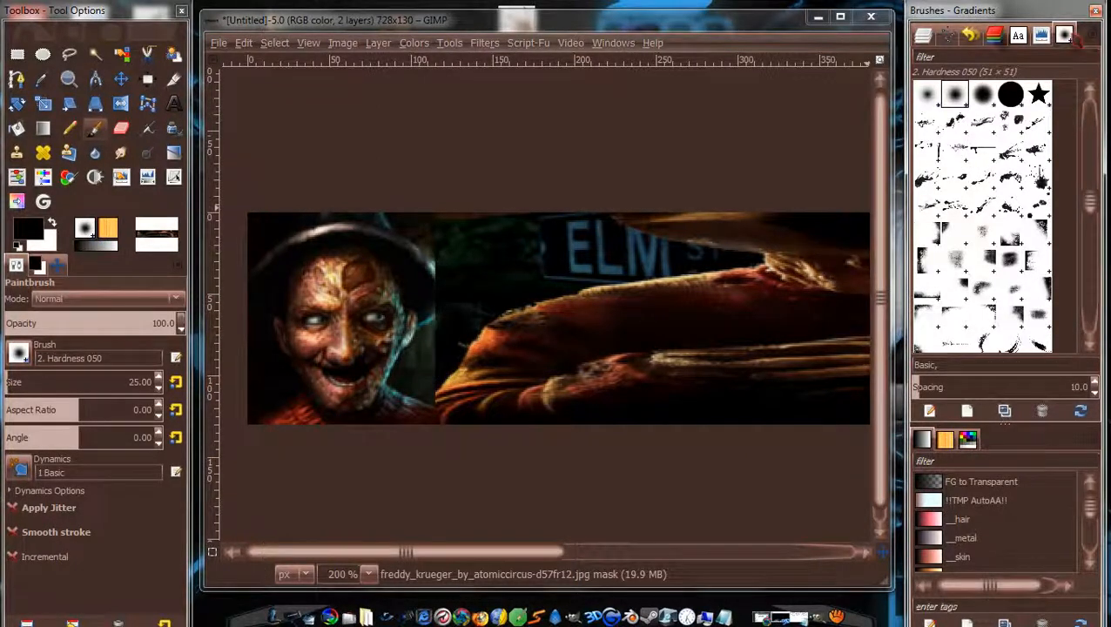
pyautogui.click(923, 35)
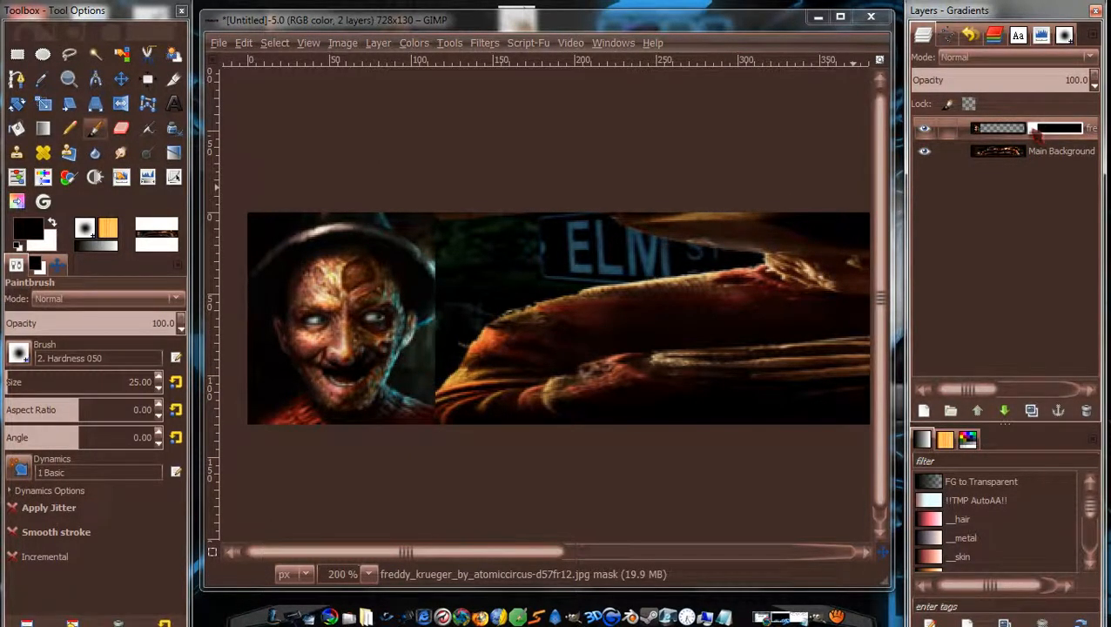
# Paint black on the mask to fade the face's right edge, then shrink the brush.
pyautogui.click(442, 354)
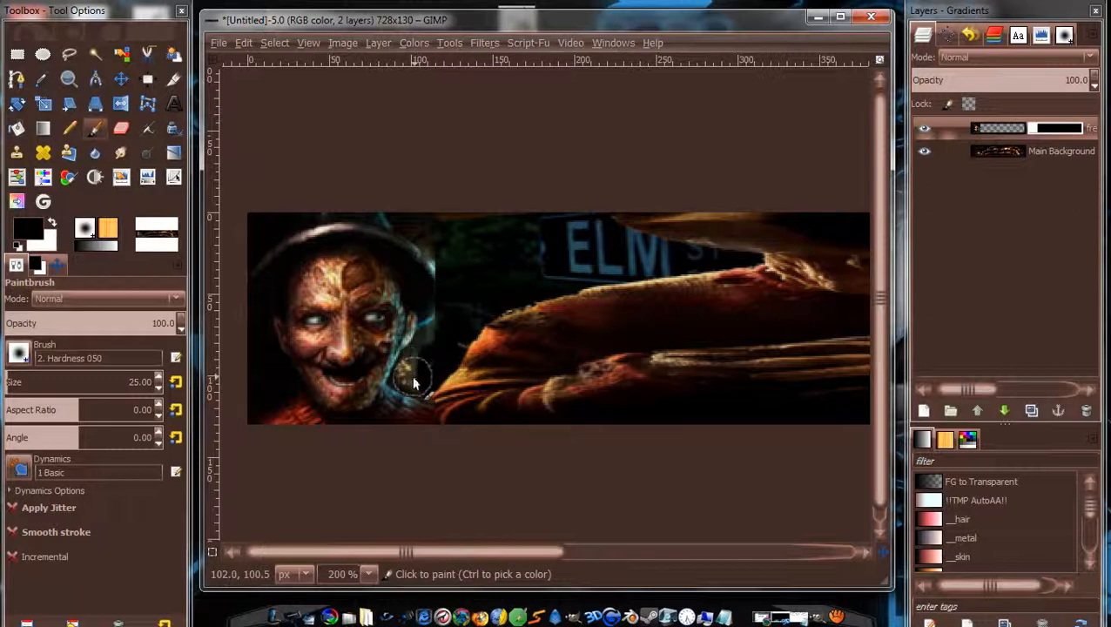
pyautogui.click(415, 370)
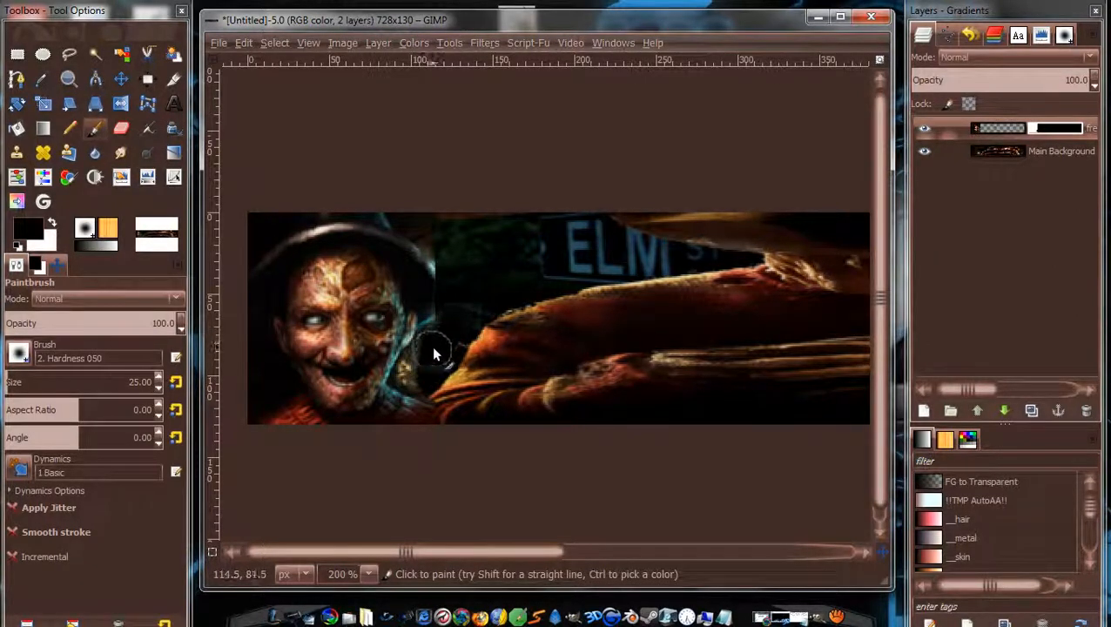
pyautogui.moveTo(433, 348); pyautogui.dragTo(418, 374)
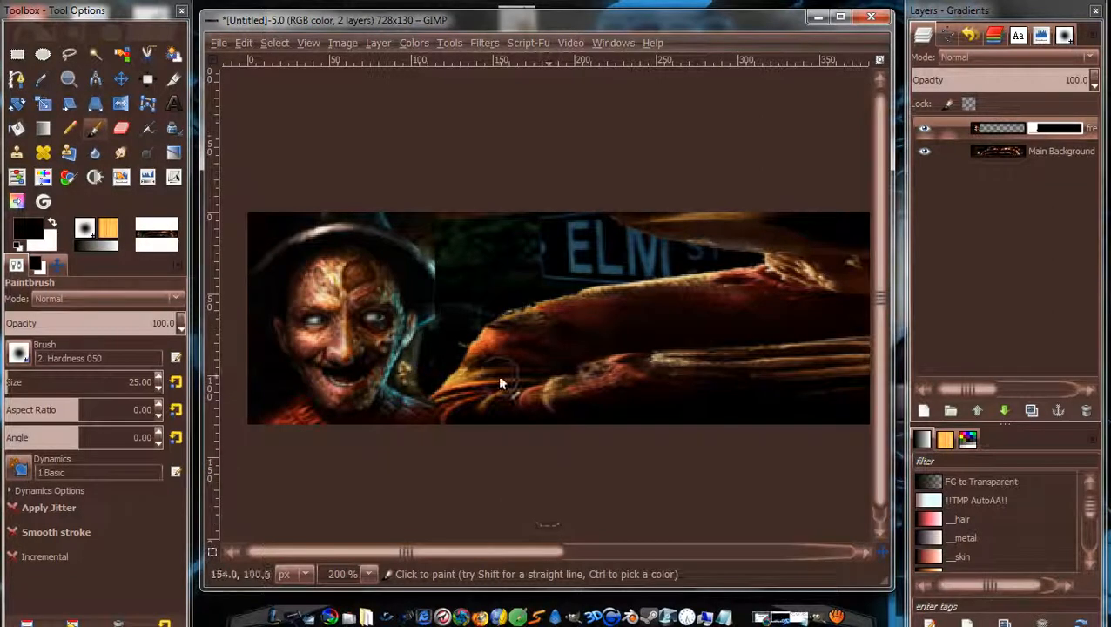
pyautogui.press('[')
pyautogui.press('[')
pyautogui.press('[')
pyautogui.press('[')
pyautogui.press('[')
pyautogui.press('[')
pyautogui.press('[')
pyautogui.press('[')
pyautogui.press('[')
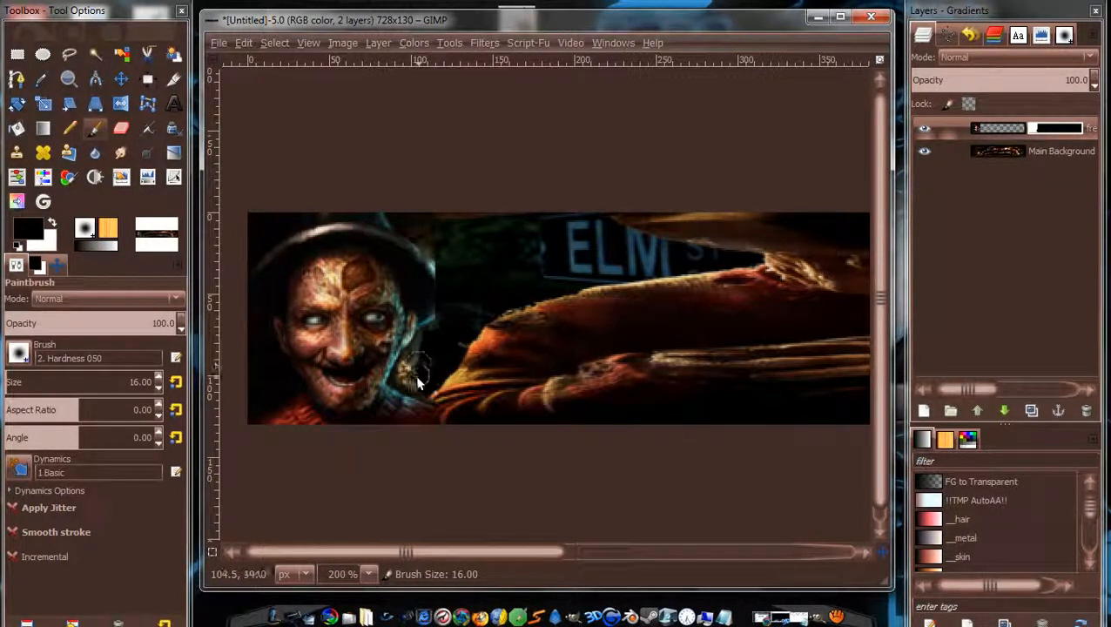
# Paint black on the mask along the jaw edge with the smaller brush, then zoom back out.
pyautogui.moveTo(405, 376); pyautogui.dragTo(413, 364)
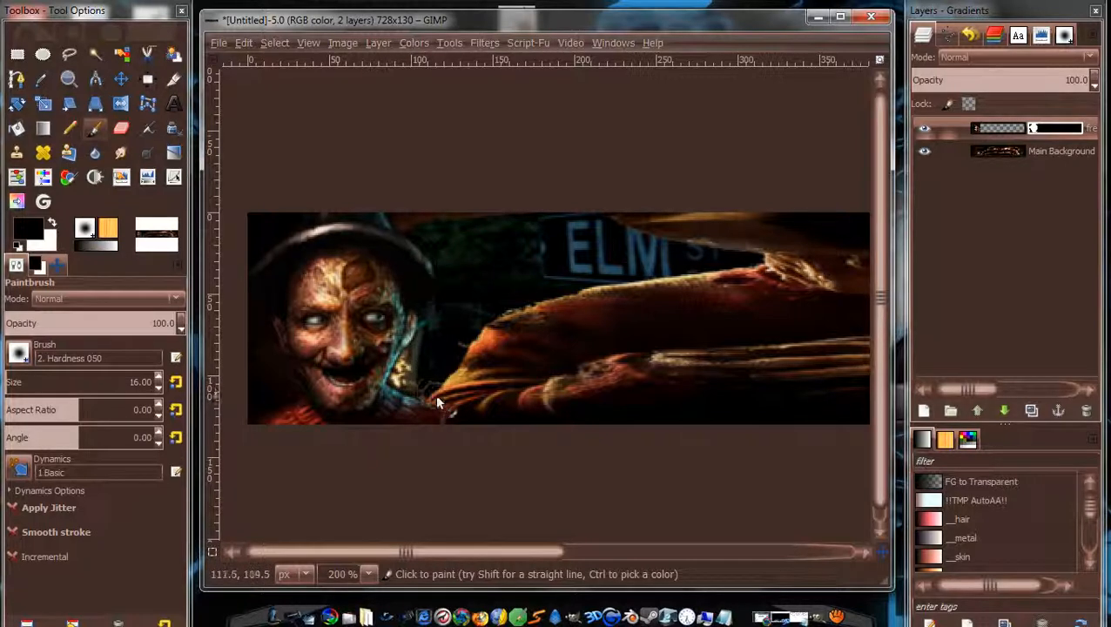
pyautogui.scroll(-2, 534, 353)
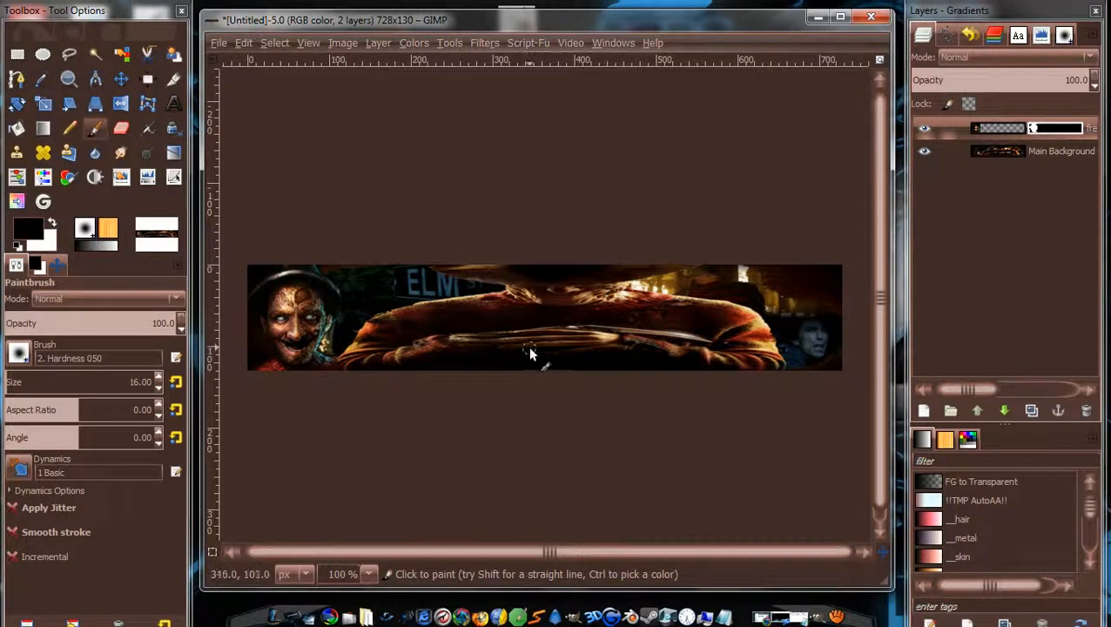
# Select the Freddy face layer with the Move tool and target its mask.
pyautogui.click(121, 79)
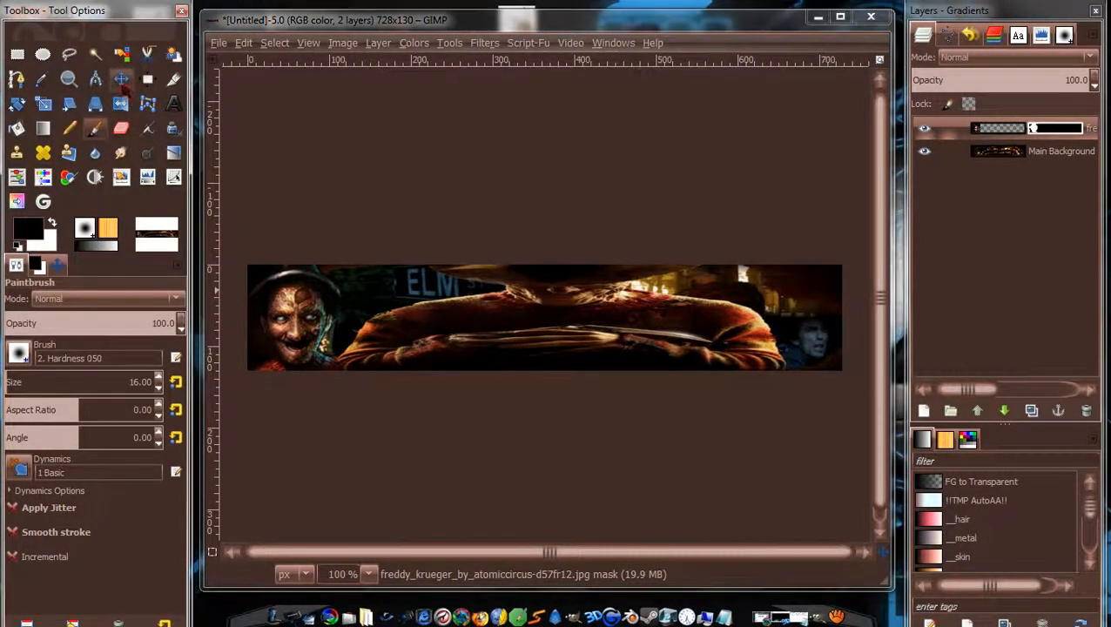
pyautogui.click(284, 315)
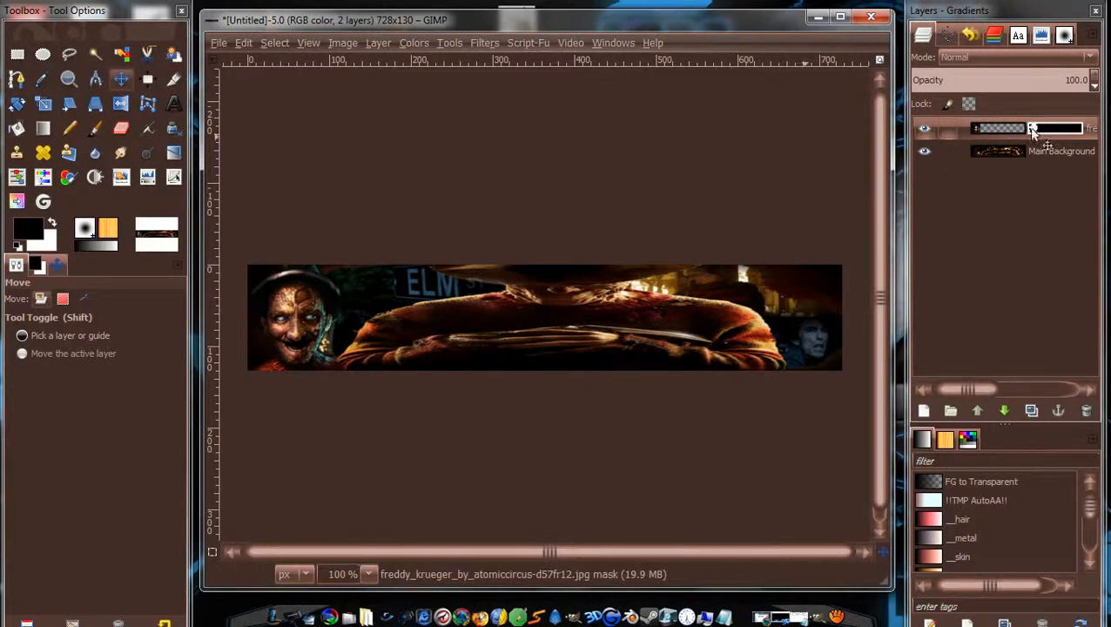
pyautogui.click(987, 133)
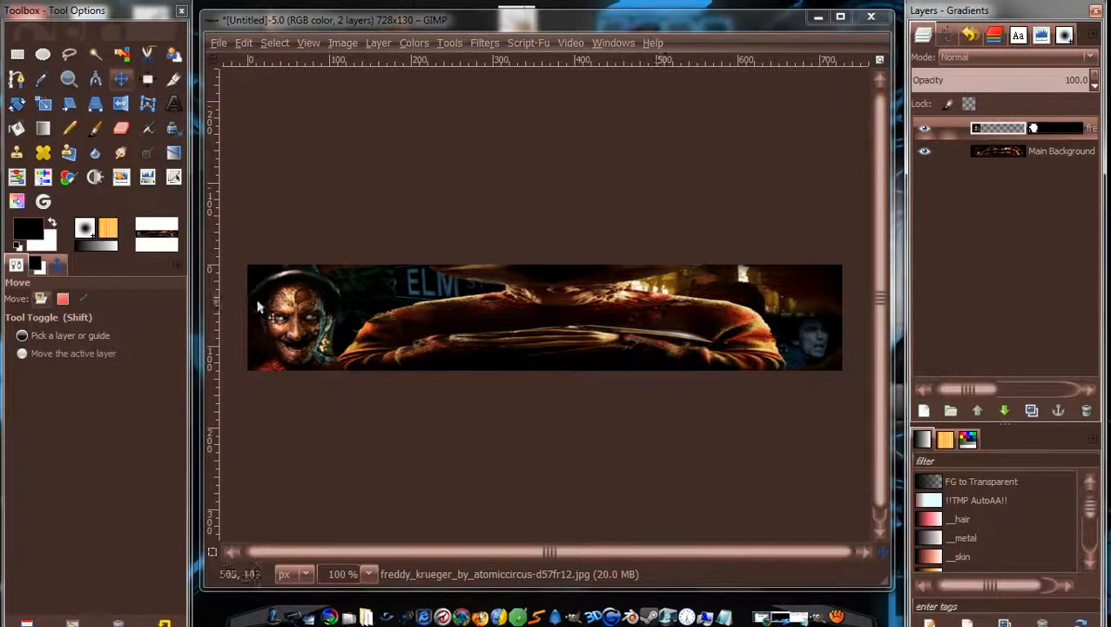
pyautogui.click(1034, 128)
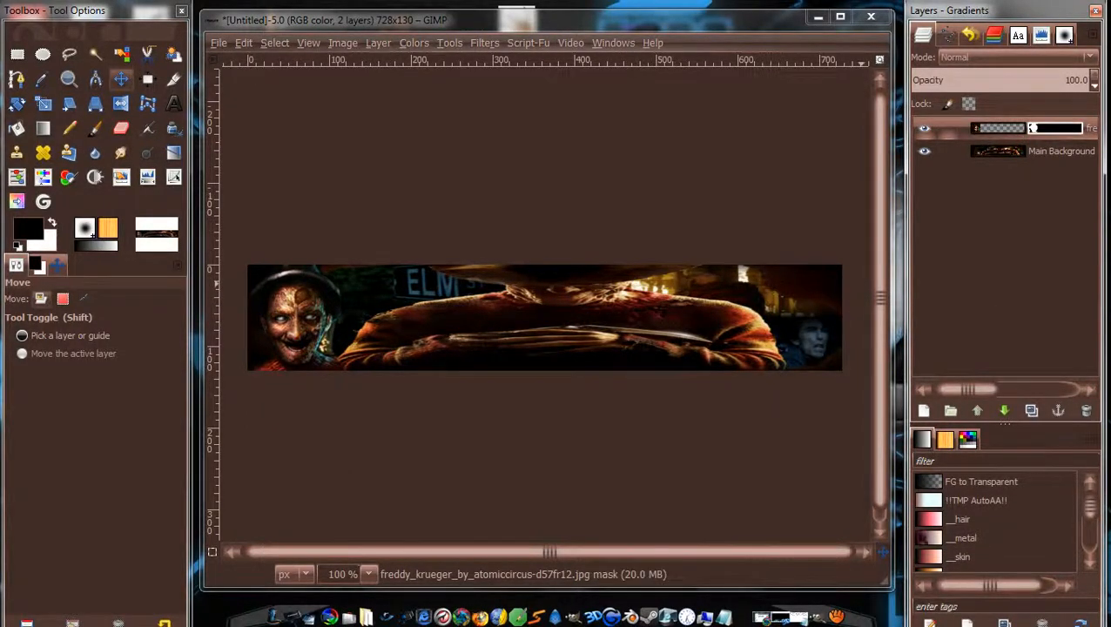
# Duplicate the masked face layer, drag the copy right, and merge it down.
pyautogui.click(1030, 411)
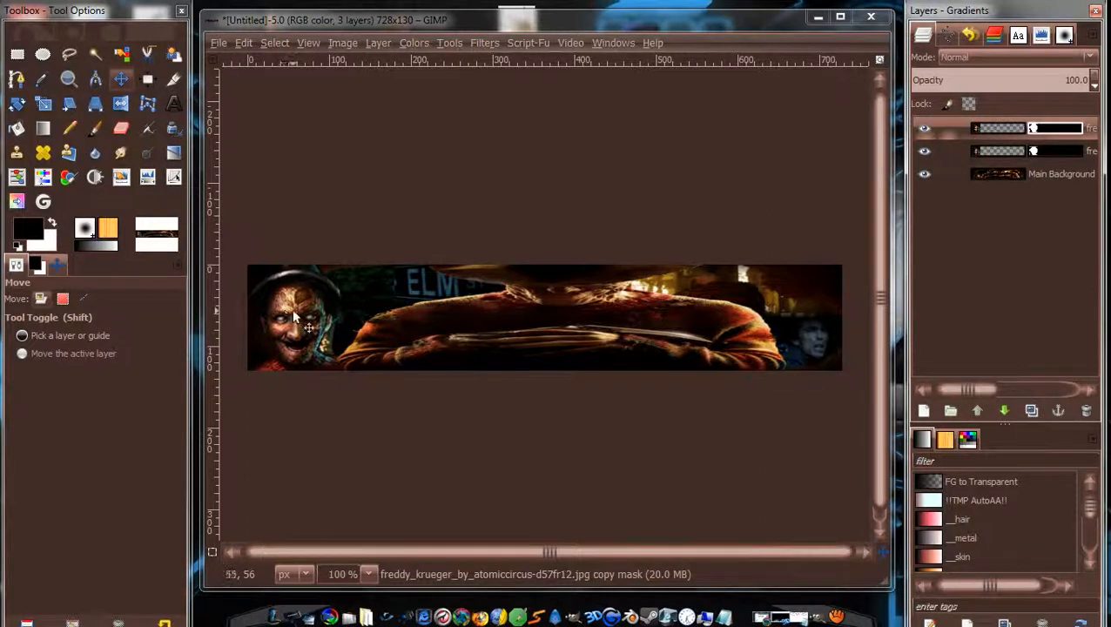
pyautogui.moveTo(286, 326); pyautogui.dragTo(773, 352)
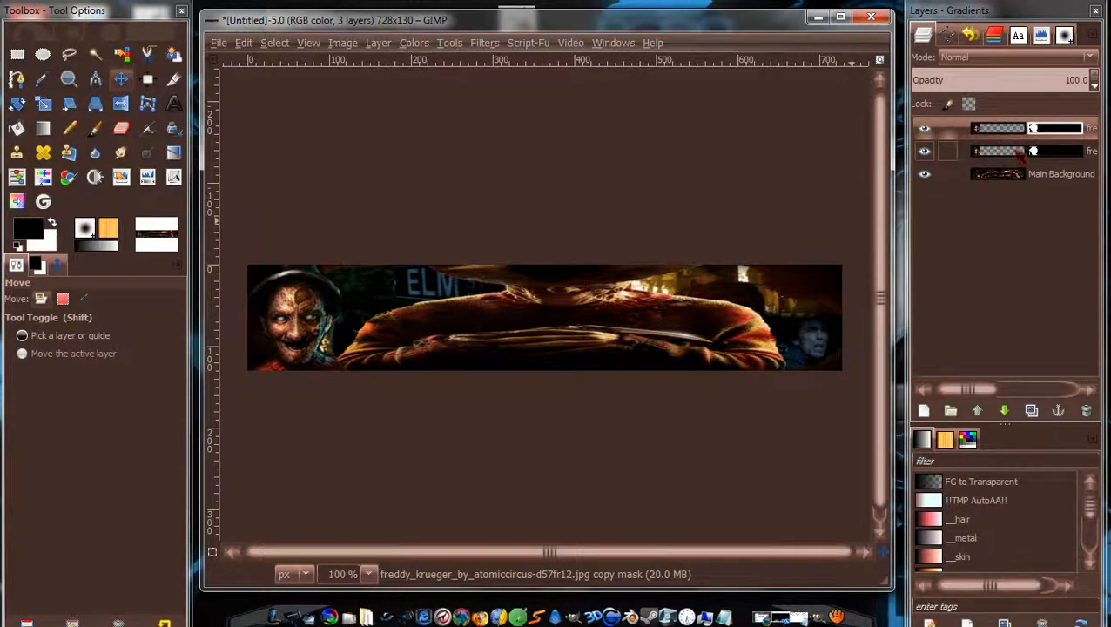
pyautogui.click(84, 298)
pyautogui.click(1027, 127)
pyautogui.rightClick(1032, 129)
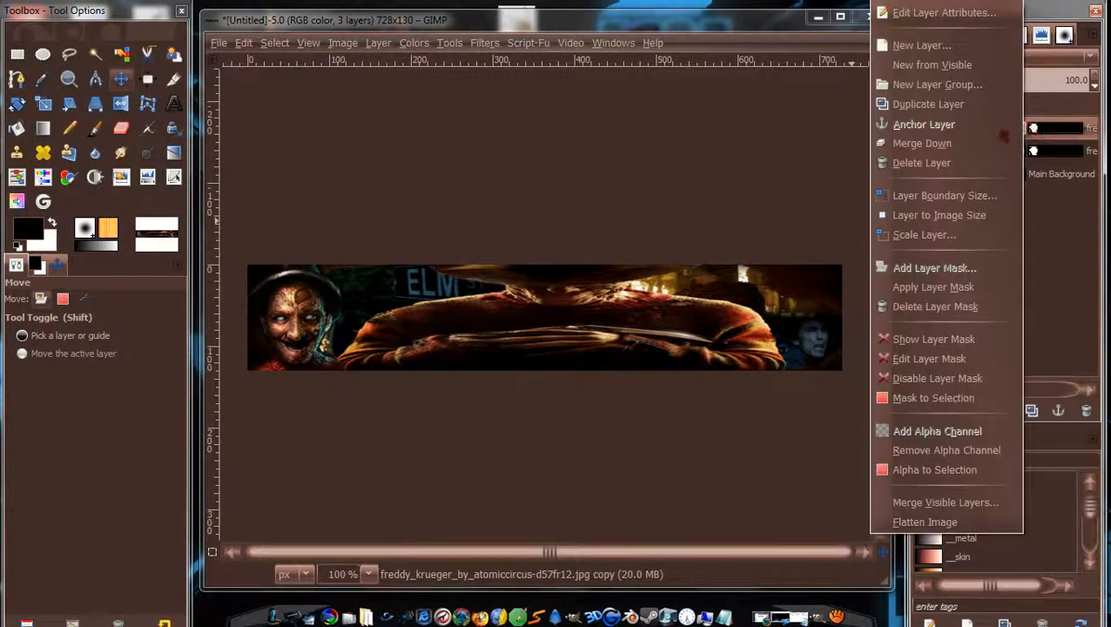
pyautogui.click(958, 141)
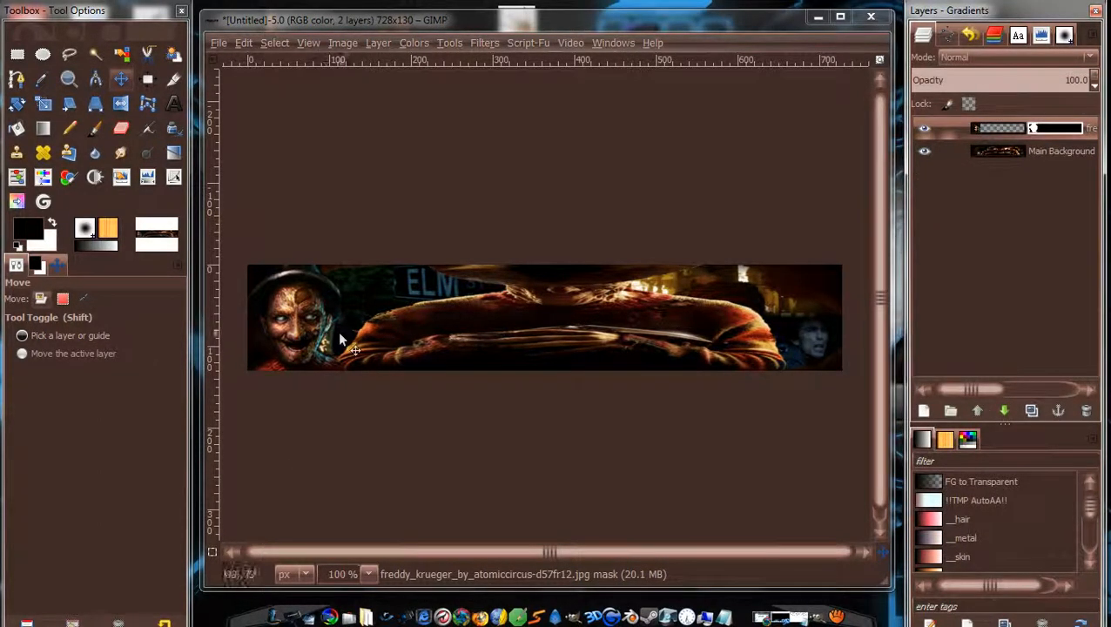
# Zoom to 300%, paint the mask between face and sleeve, and open the face layer's menu.
pyautogui.scroll(1, 279, 336)
pyautogui.scroll(2, 296, 316)
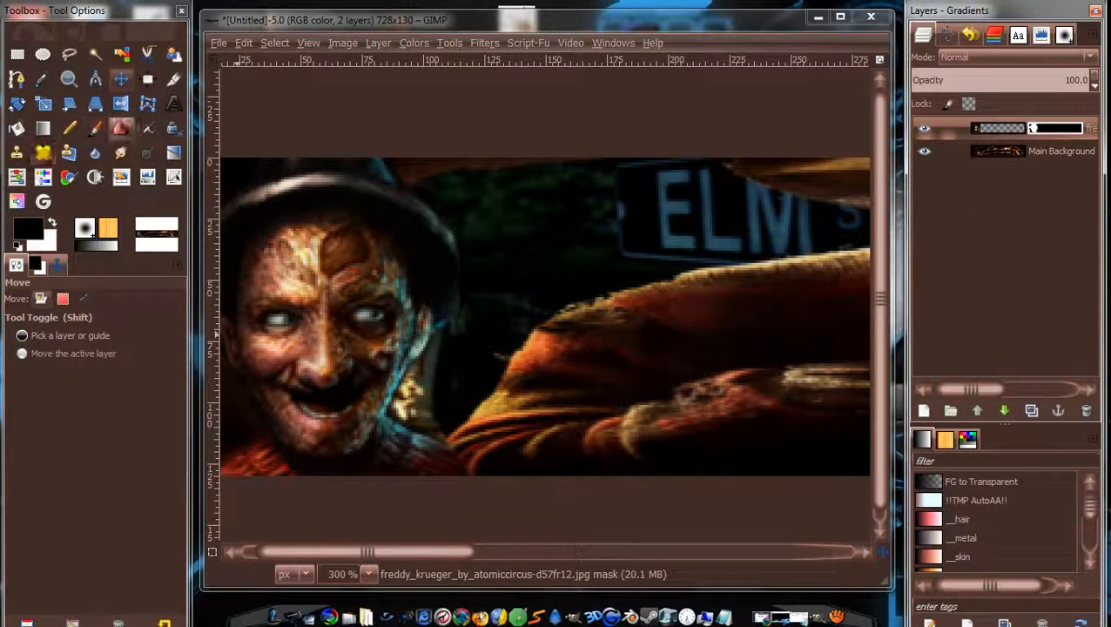
pyautogui.click(95, 128)
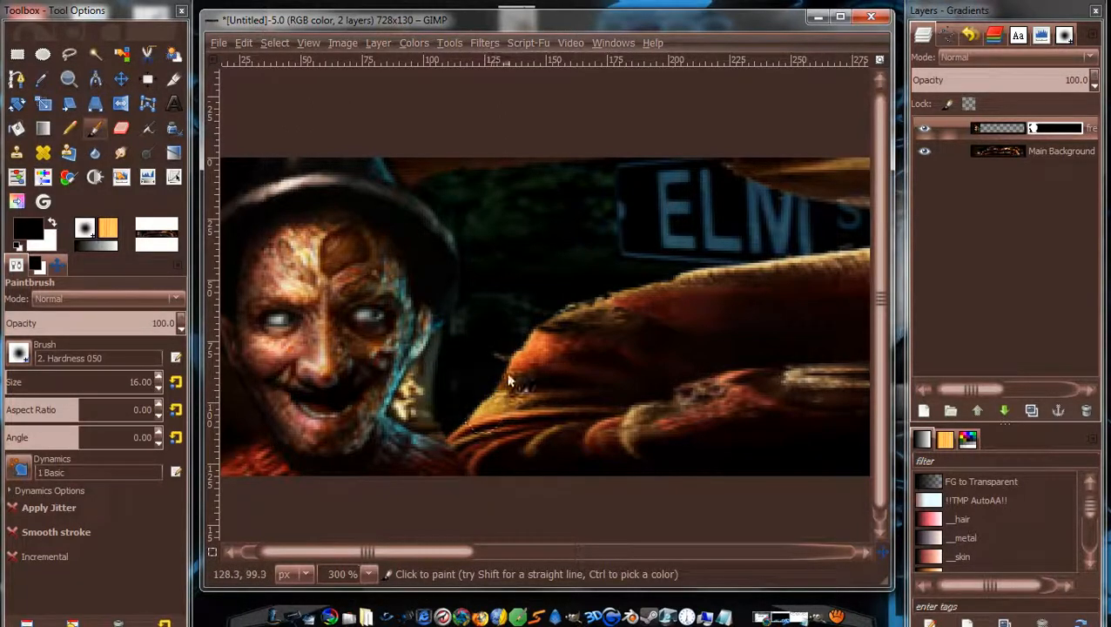
pyautogui.rightClick(1043, 136)
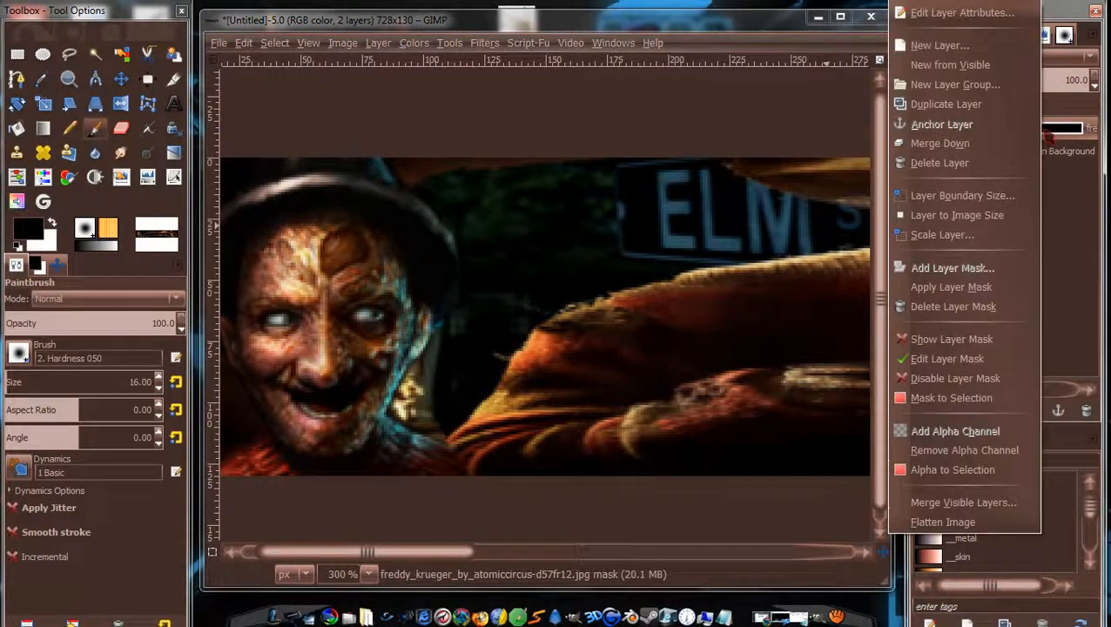
# Apply the face mask, duplicate the layer, and move the copy to the banner's right end.
pyautogui.click(984, 286)
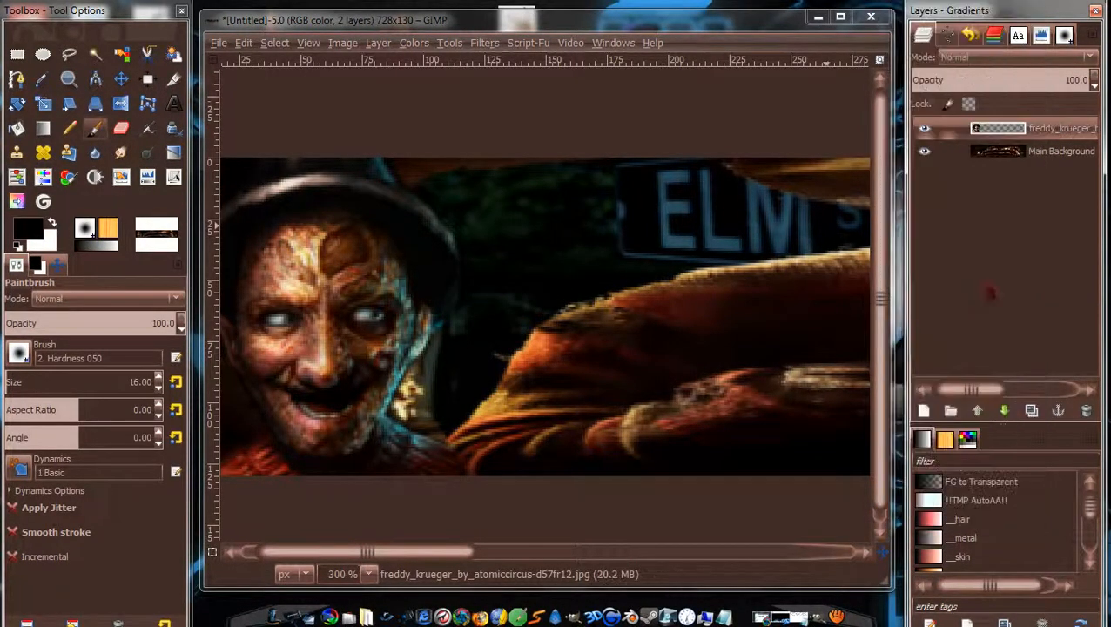
pyautogui.click(1031, 410)
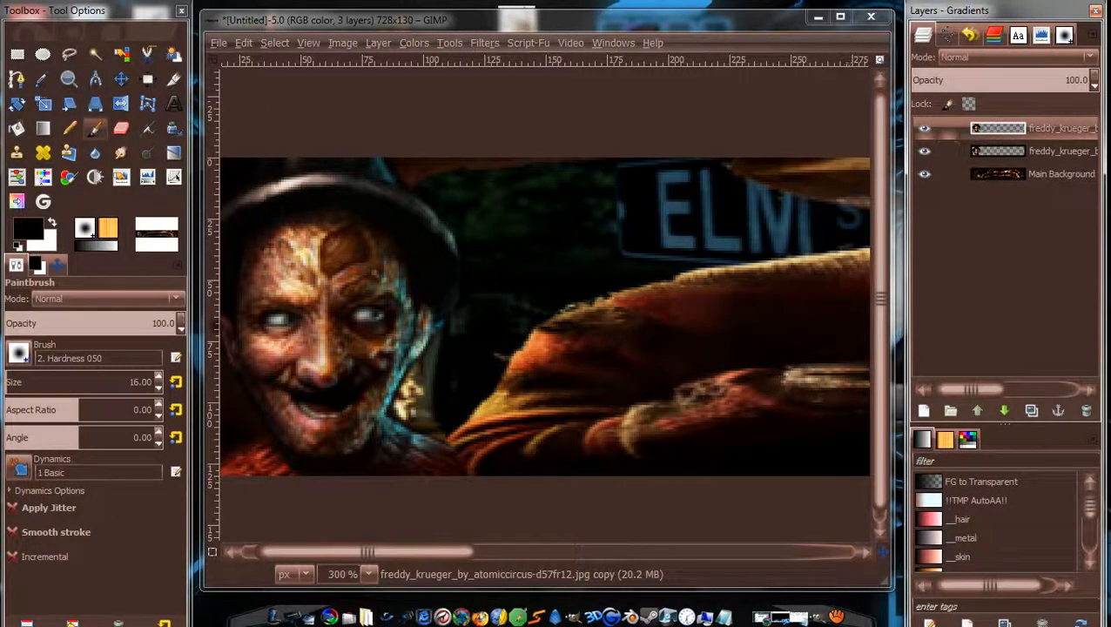
pyautogui.click(121, 78)
pyautogui.scroll(-2, 771, 302)
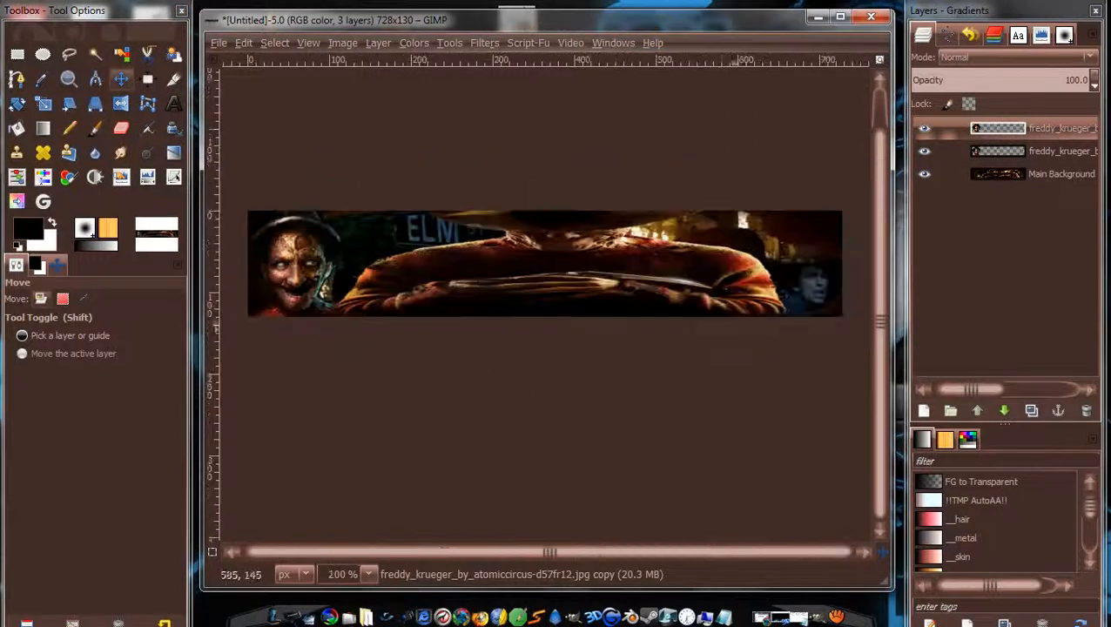
pyautogui.moveTo(291, 276); pyautogui.dragTo(787, 273)
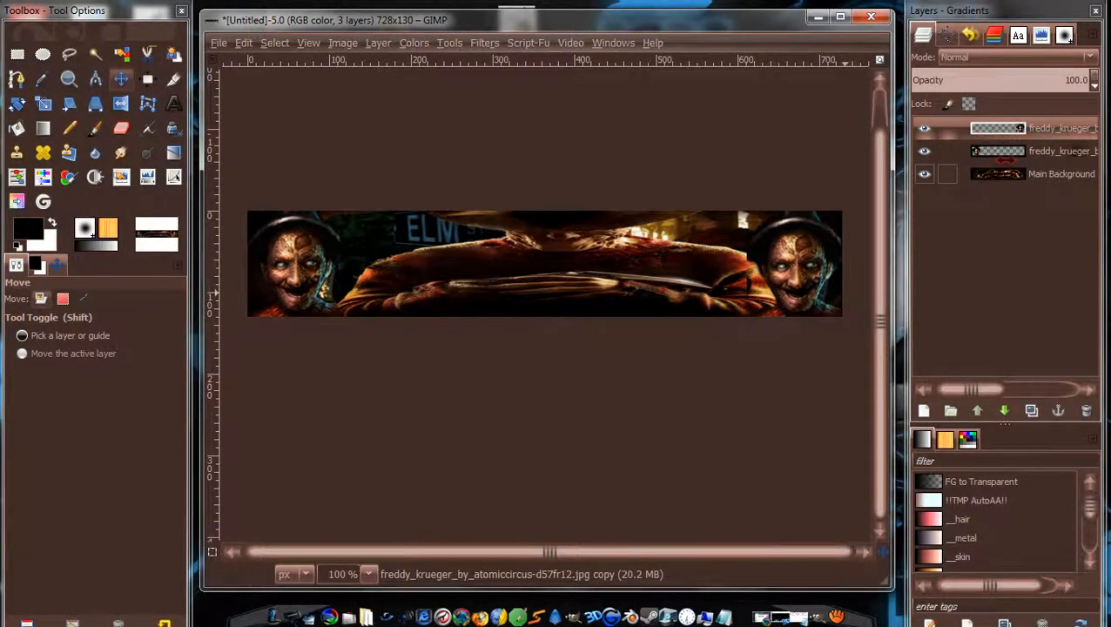
# Add a layer mask to the copied face and smudge the coat edge beside it.
pyautogui.rightClick(1027, 140)
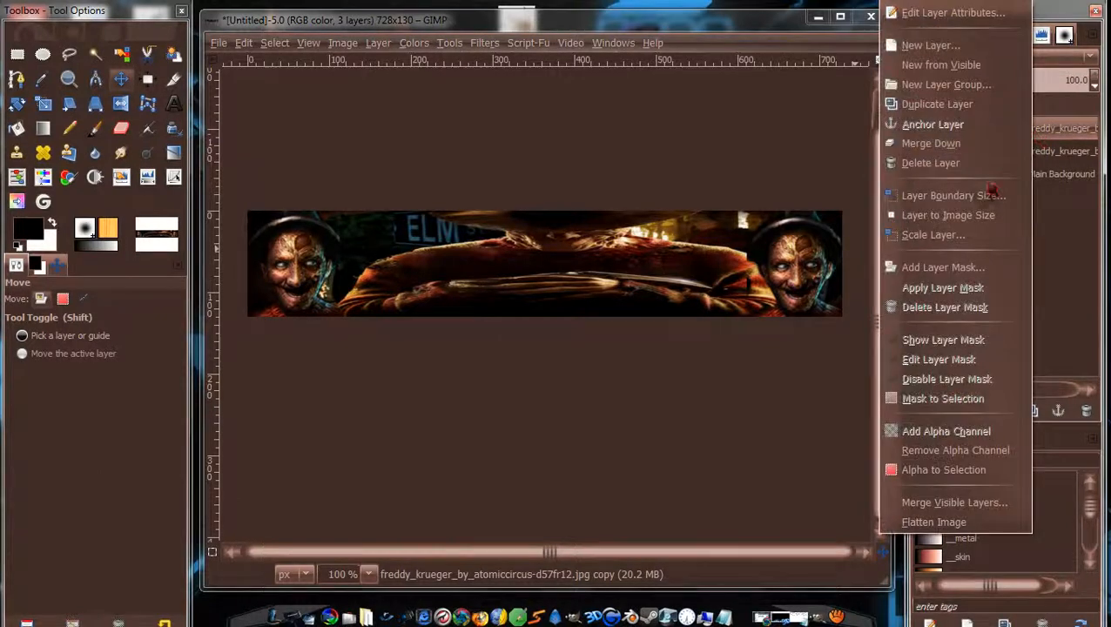
pyautogui.click(973, 270)
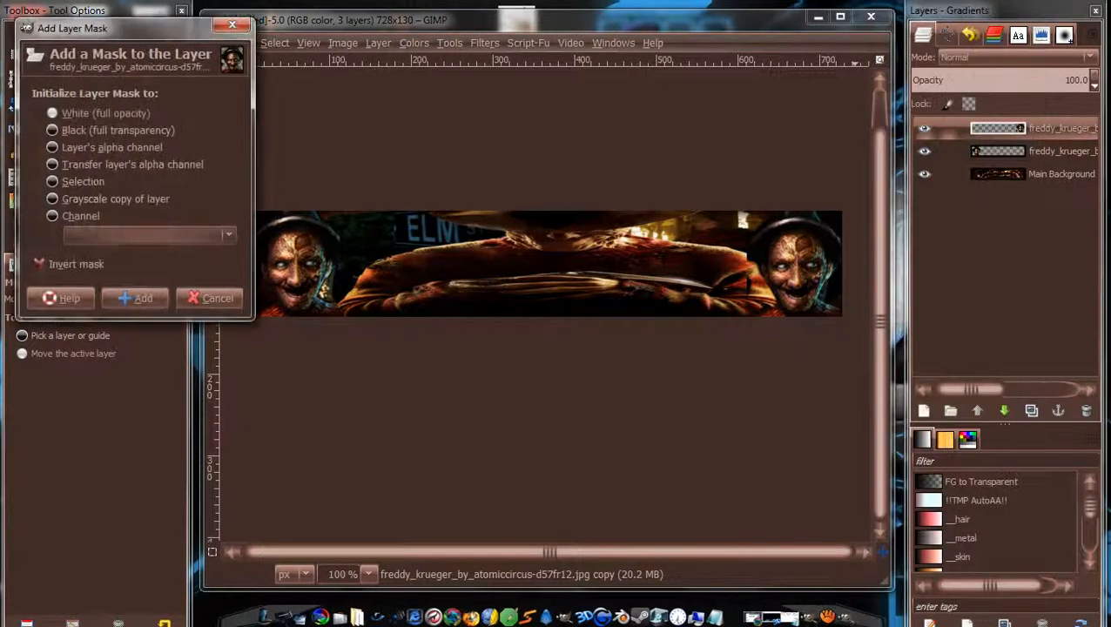
pyautogui.click(135, 298)
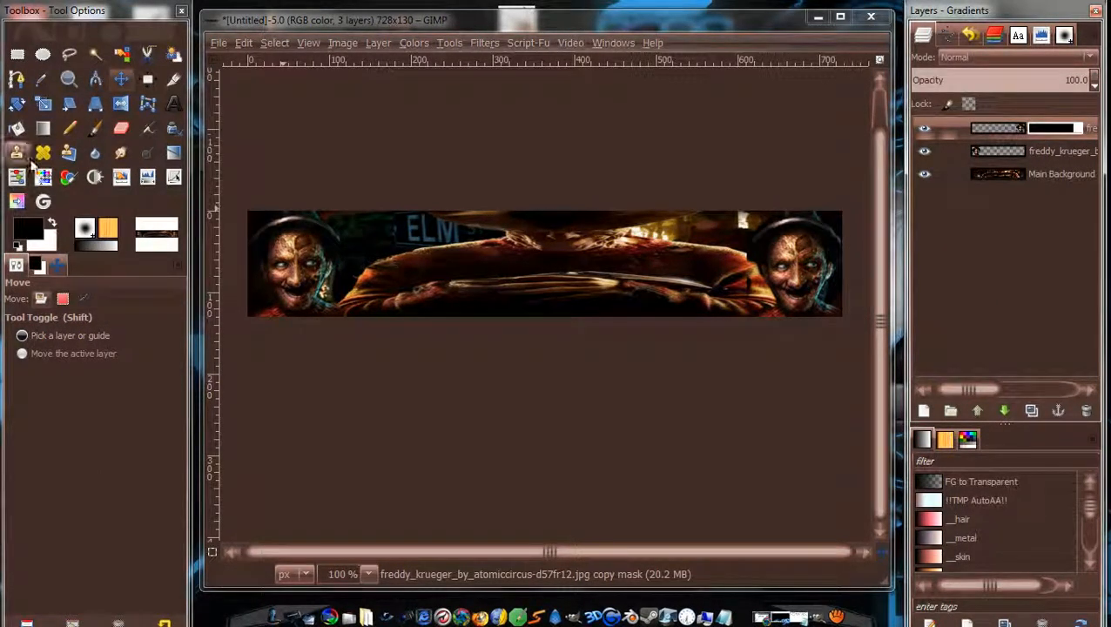
pyautogui.press('b')
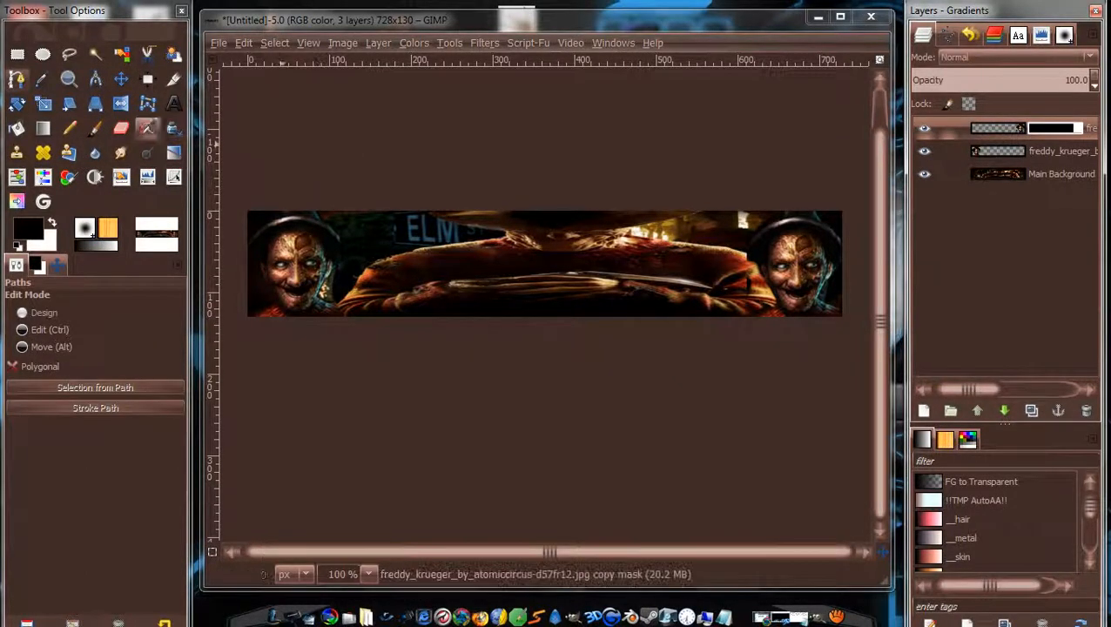
pyautogui.press('s')
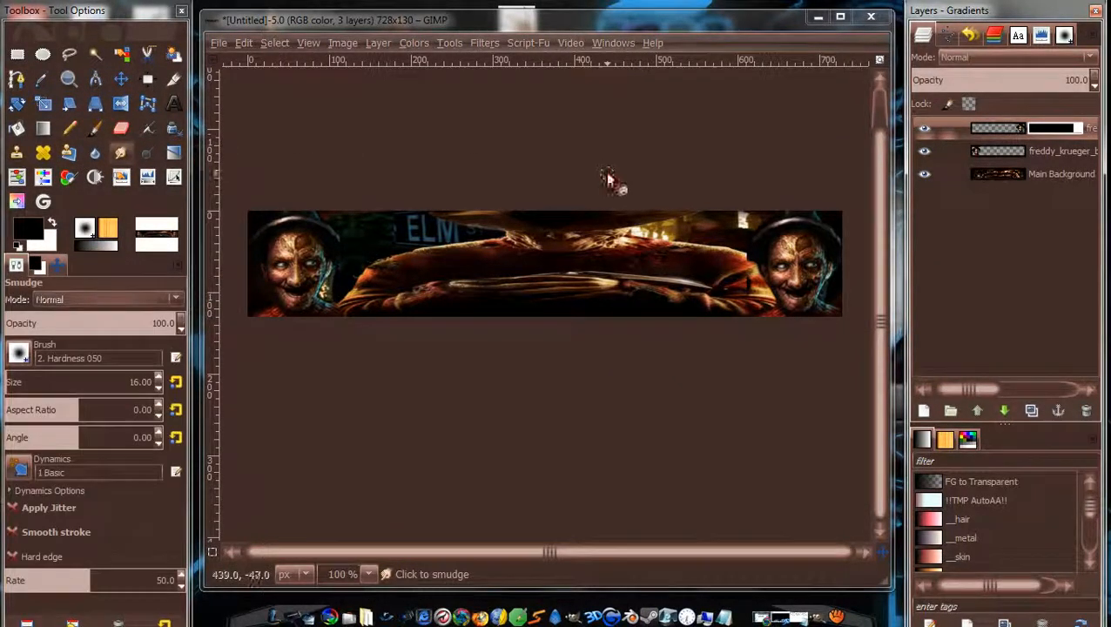
pyautogui.scroll(3, 753, 298)
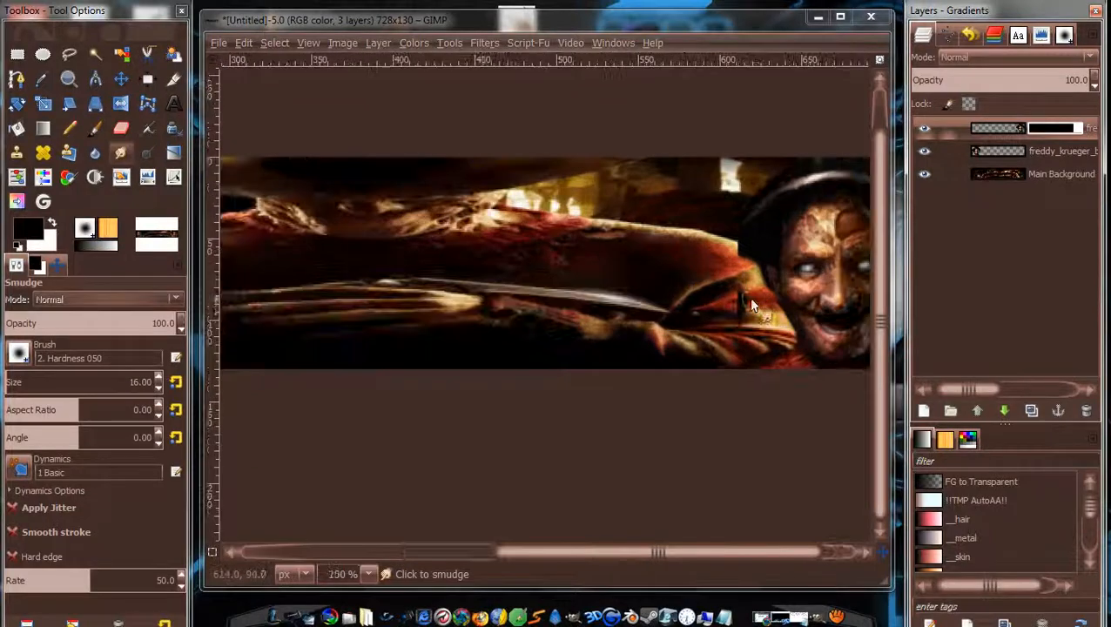
pyautogui.click(736, 320)
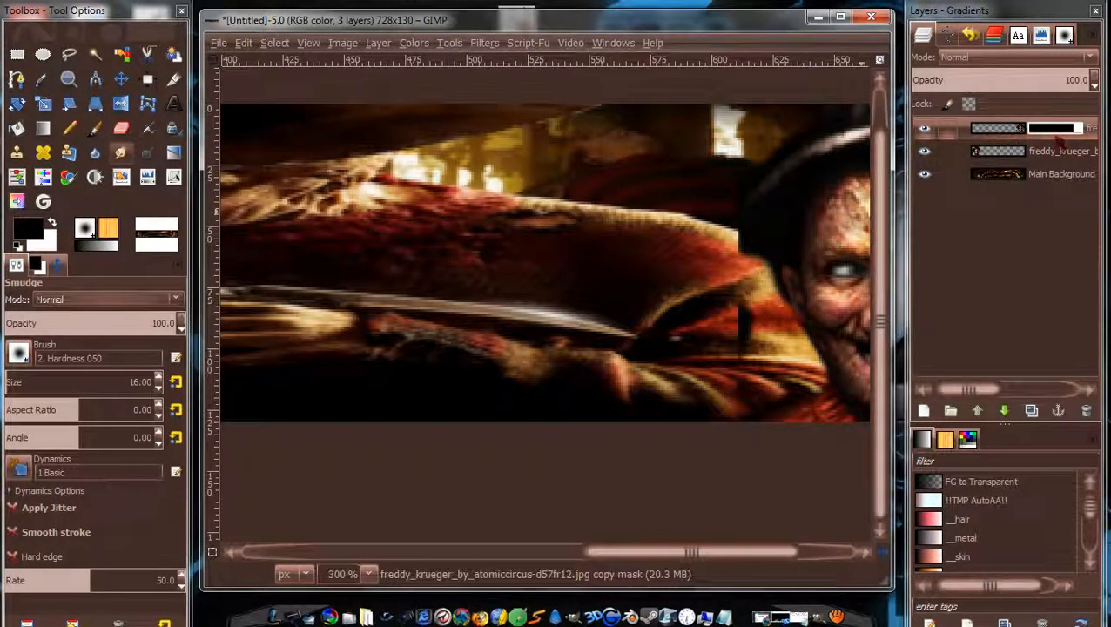
# Set the foreground to black and paint the mask to blend the right face into the coat.
pyautogui.click(40, 229)
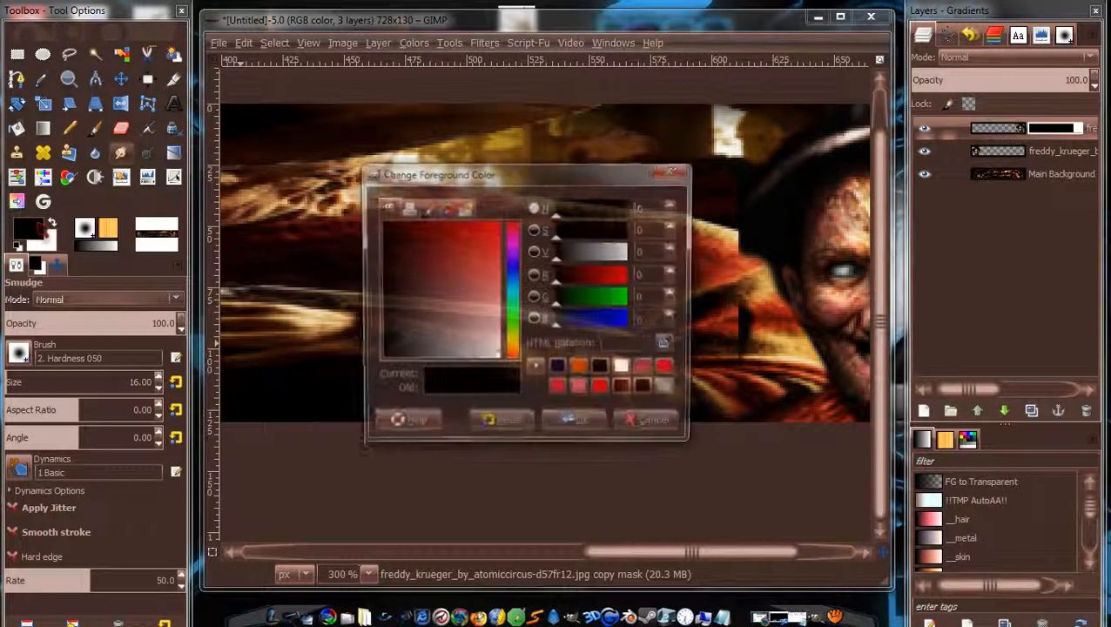
pyautogui.click(574, 424)
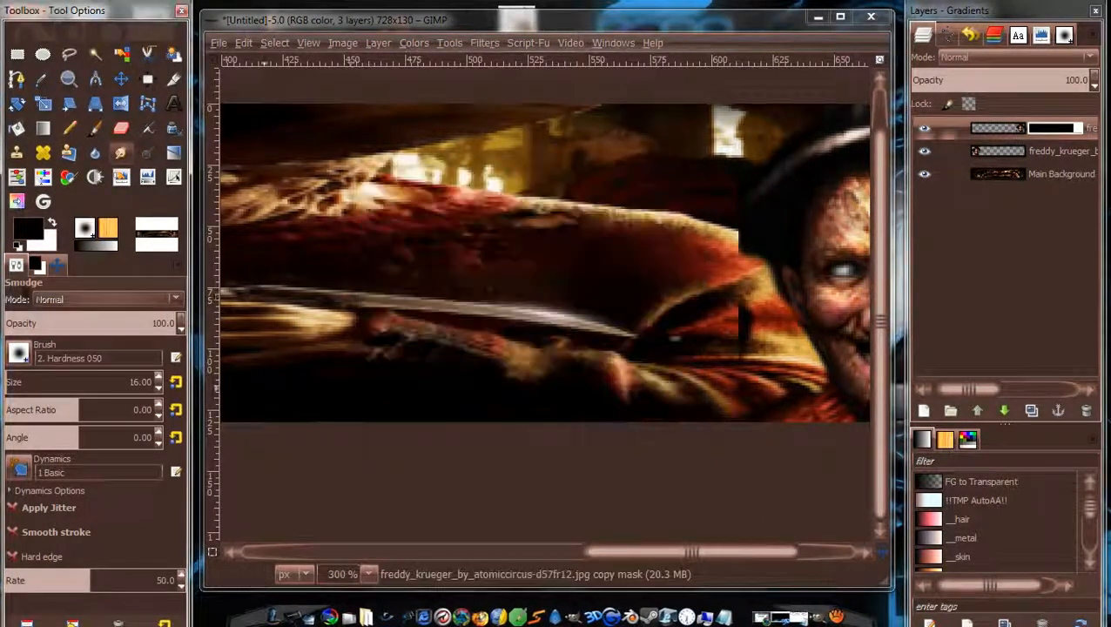
pyautogui.click(94, 130)
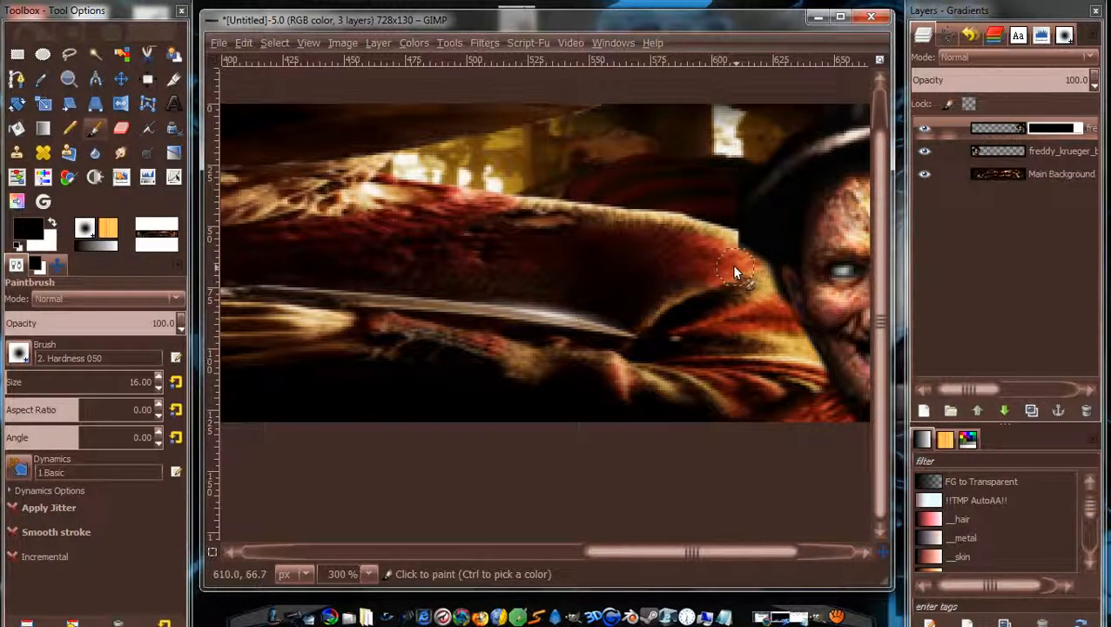
pyautogui.moveTo(729, 195)
pyautogui.mouseDown()
pyautogui.moveTo(734, 163)
pyautogui.moveTo(730, 252)
pyautogui.mouseUp()
pyautogui.moveTo(760, 285); pyautogui.dragTo(786, 338)
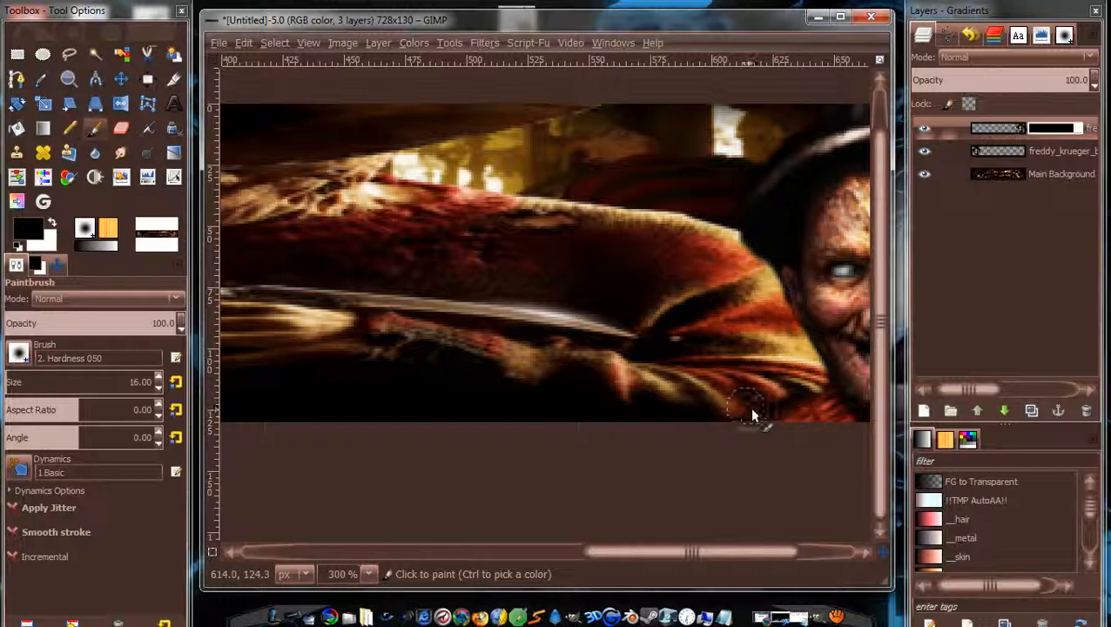
pyautogui.scroll(-3, 634, 200)
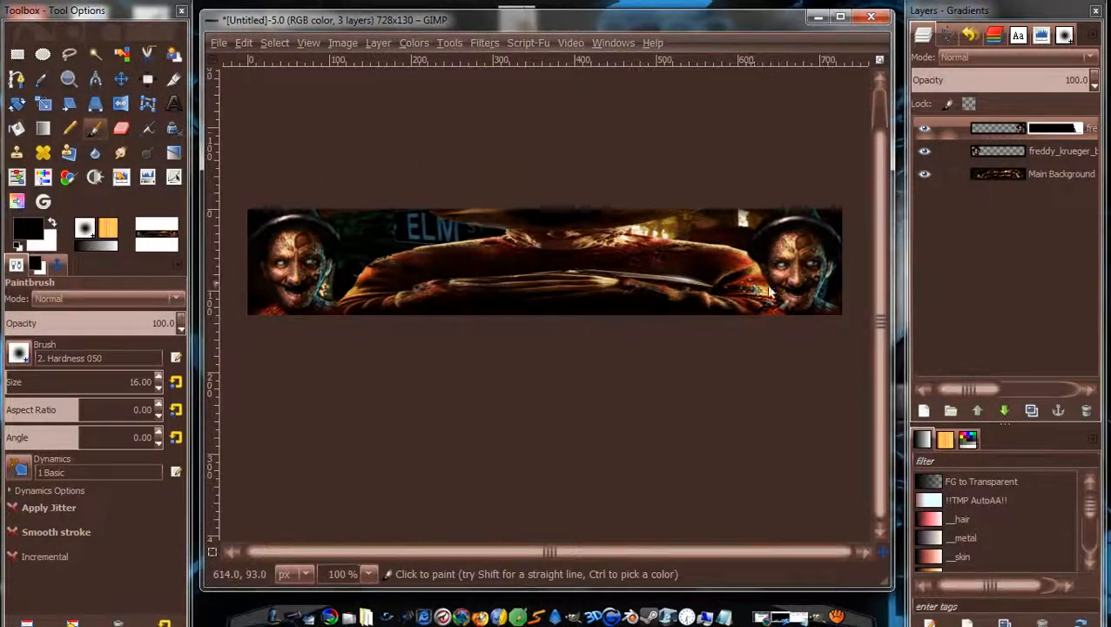
pyautogui.scroll(2, 840, 305)
pyautogui.scroll(1, 840, 305)
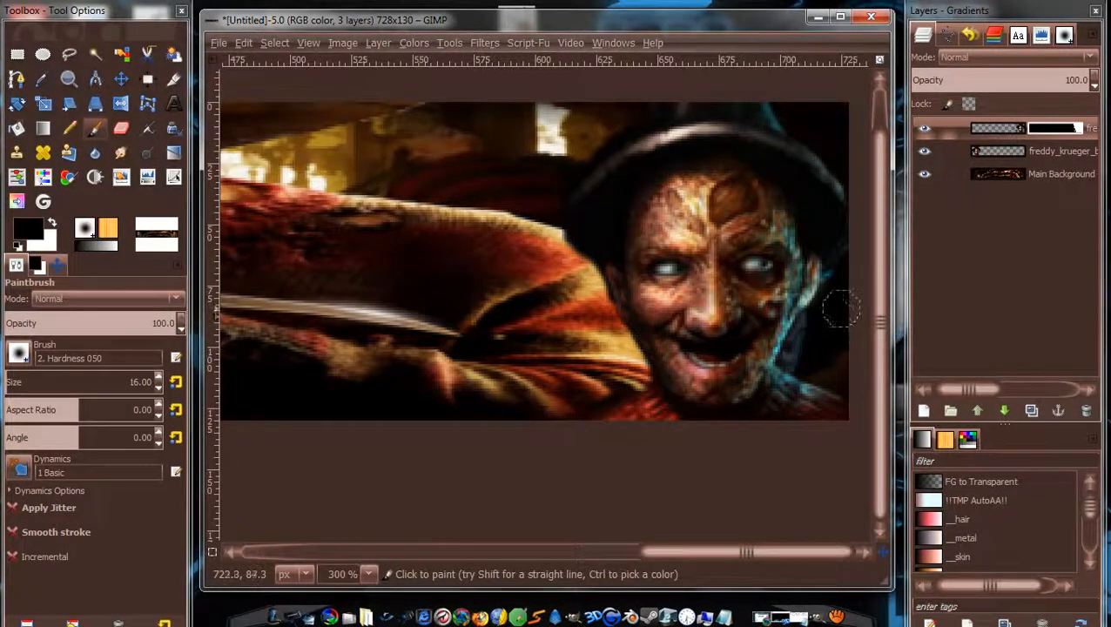
pyautogui.scroll(-2, 588, 372)
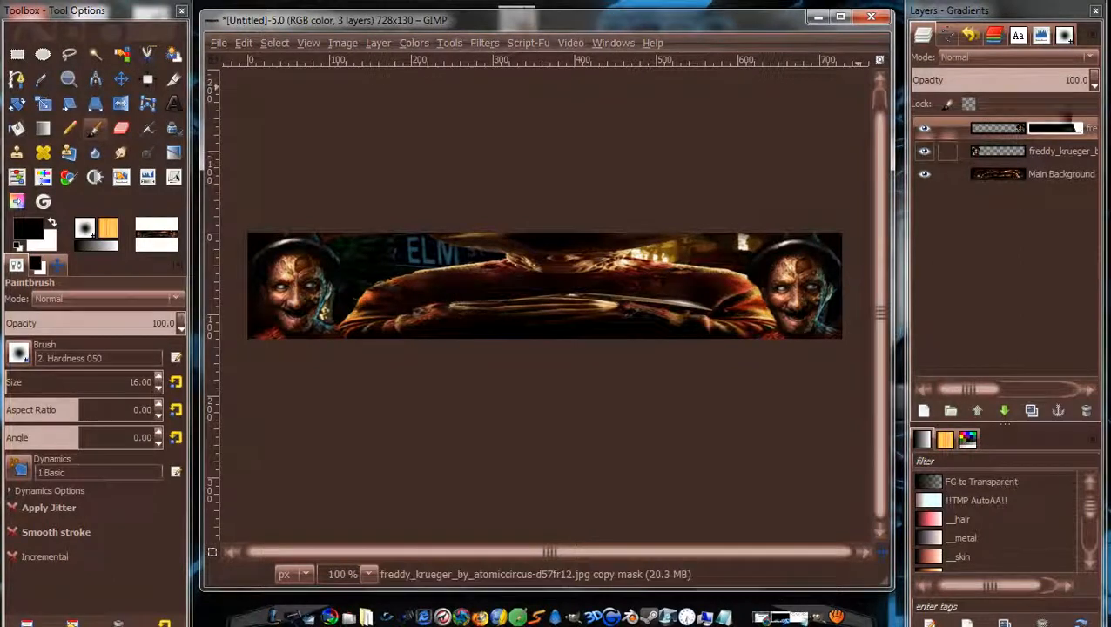
# Apply the face layer's mask and delete the spare face layer.
pyautogui.rightClick(1017, 130)
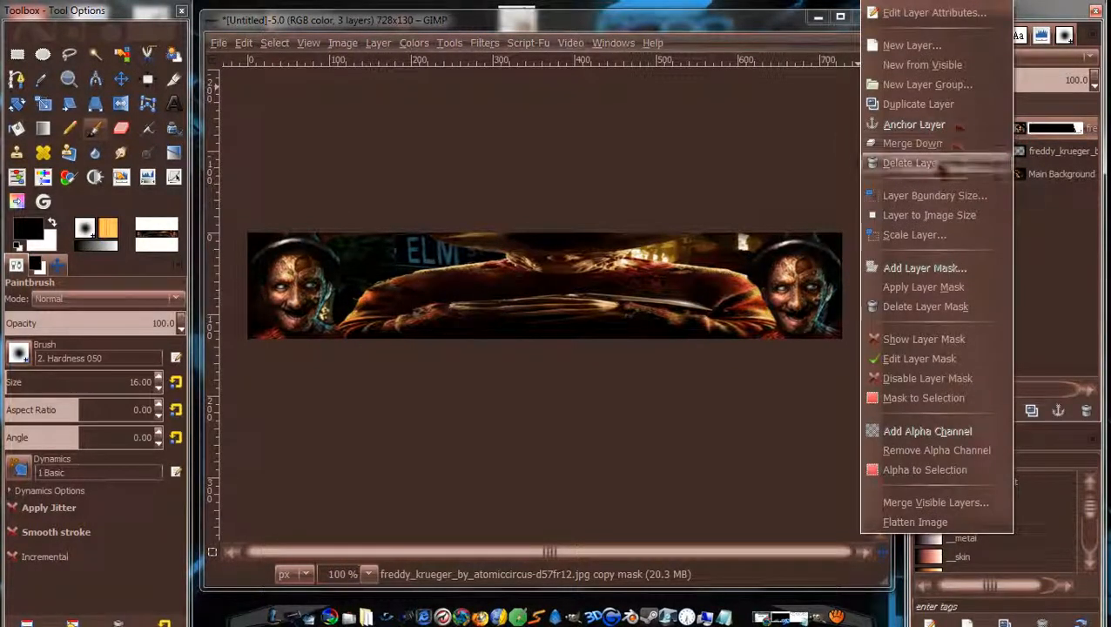
pyautogui.click(962, 287)
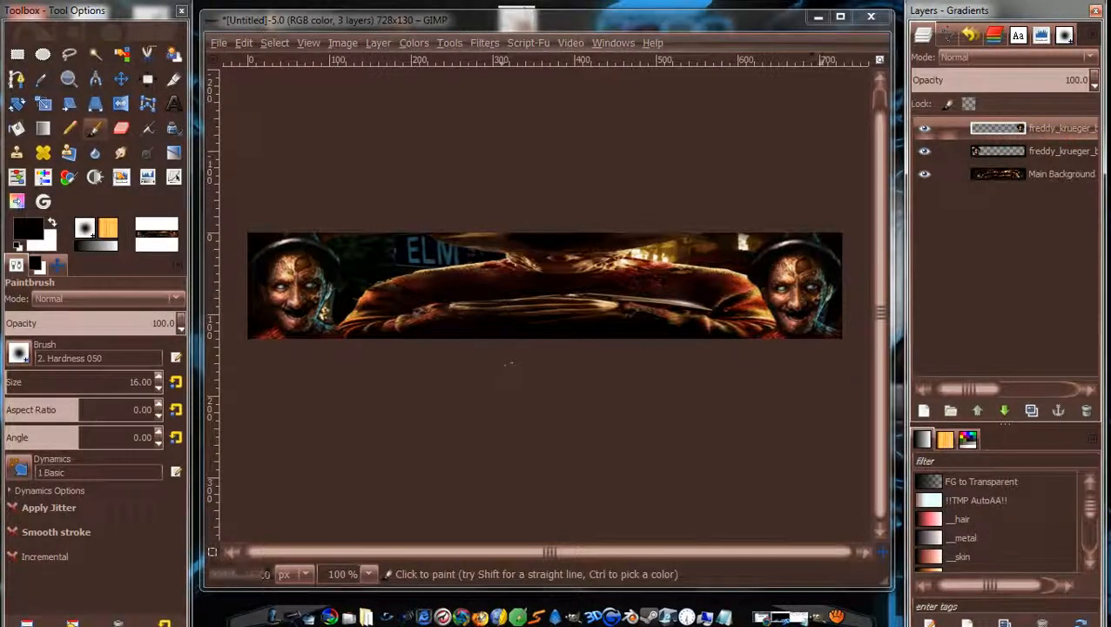
pyautogui.rightClick(982, 153)
pyautogui.click(961, 163)
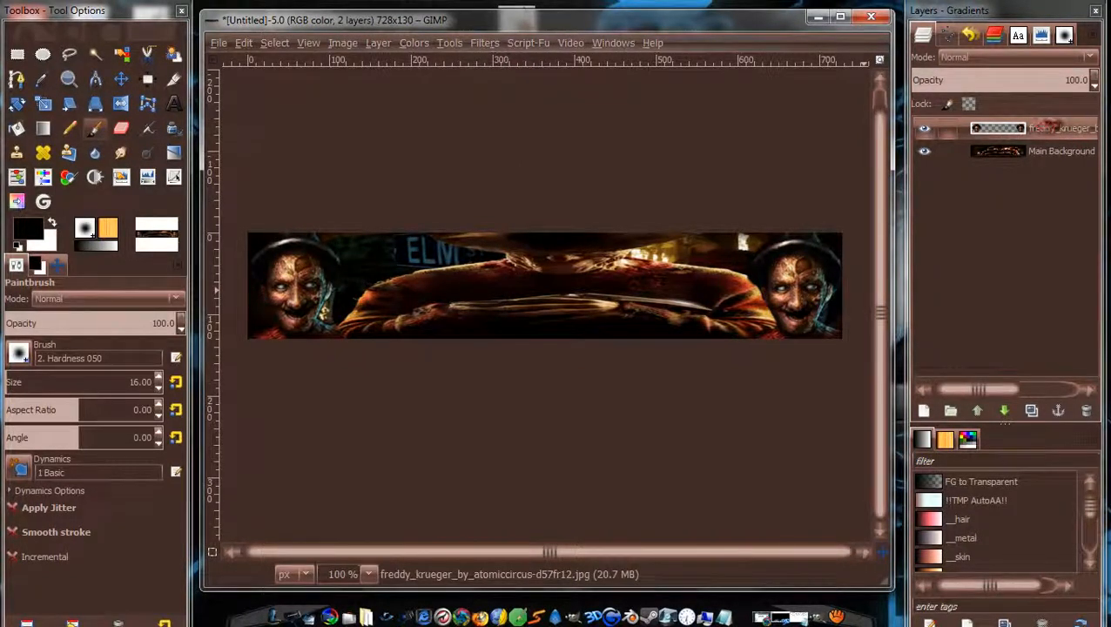
# Merge the face layer down into Main Background.
pyautogui.rightClick(1058, 129)
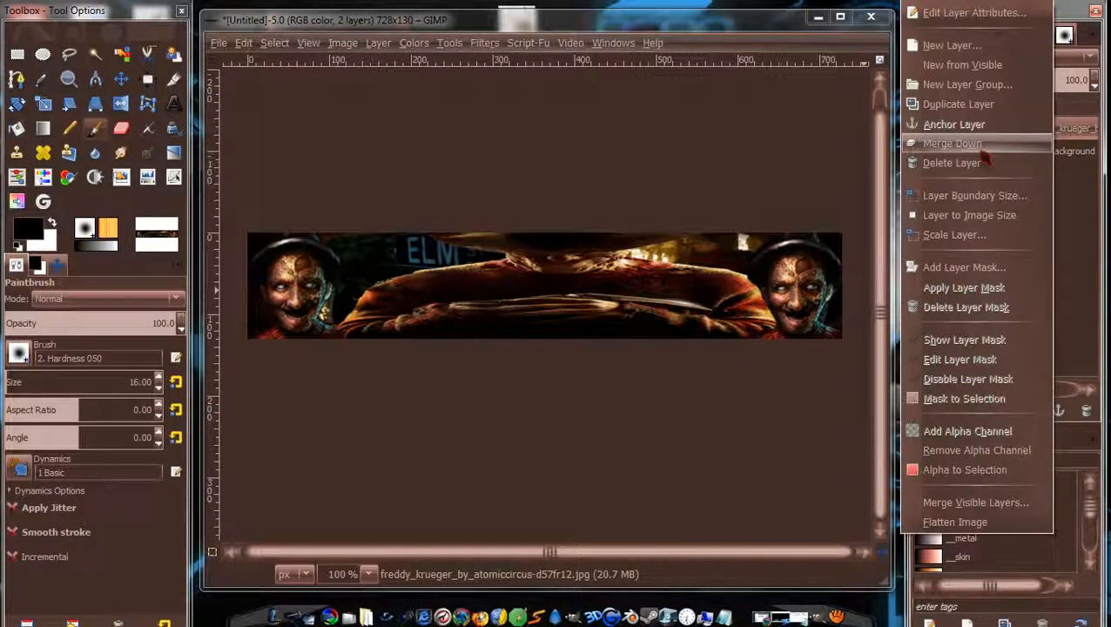
pyautogui.click(1078, 170)
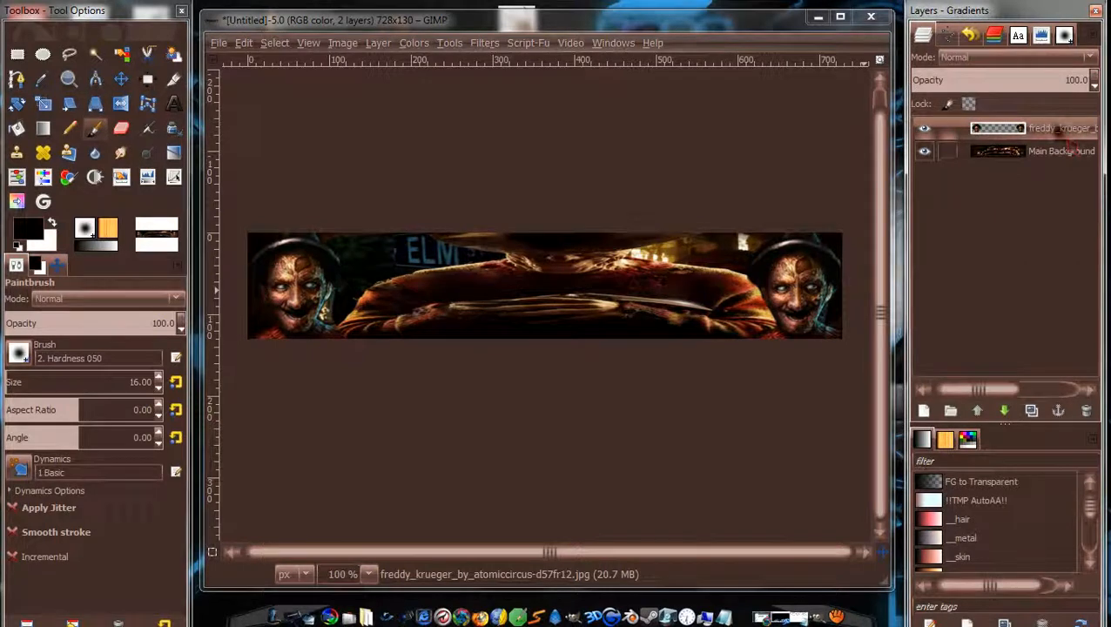
pyautogui.rightClick(1058, 131)
pyautogui.click(966, 145)
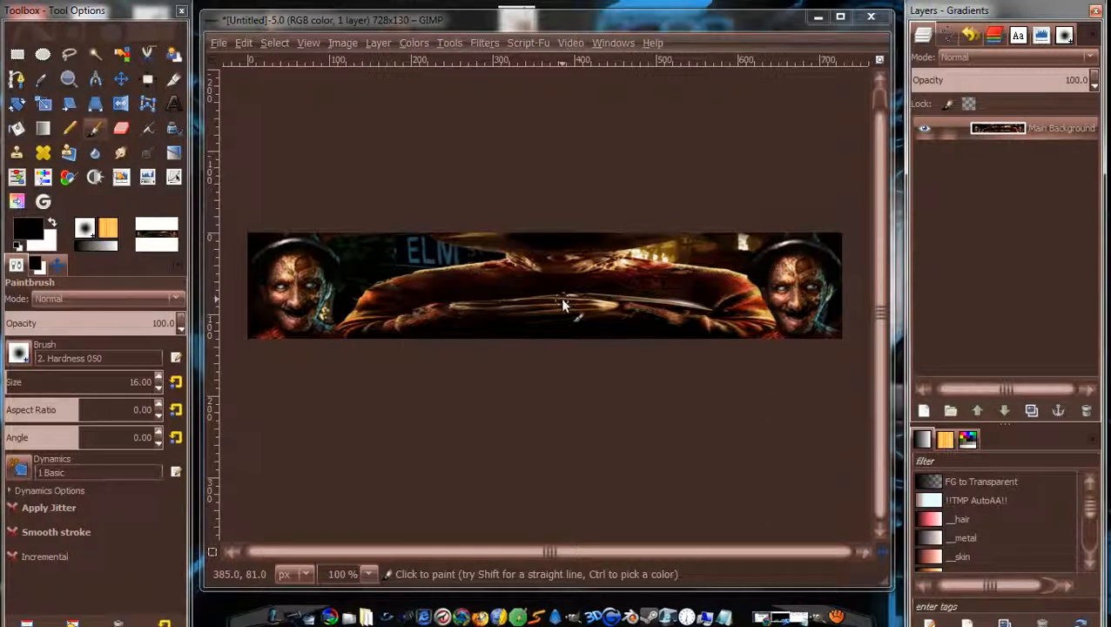
pyautogui.scroll(-2, 422, 366)
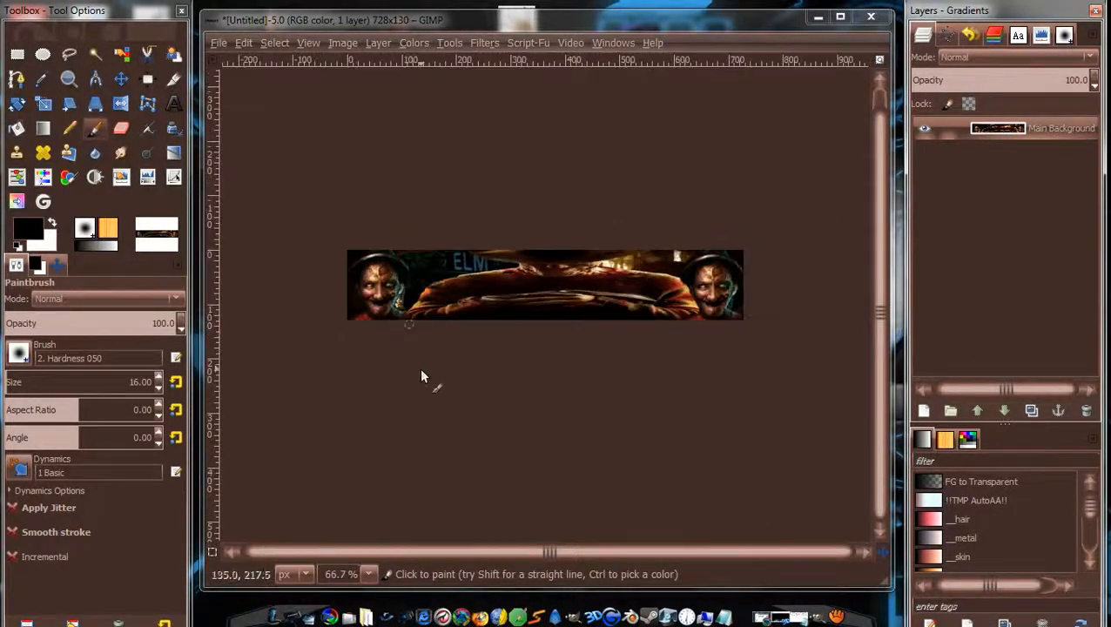
pyautogui.scroll(3, 459, 376)
pyautogui.scroll(-2, 462, 373)
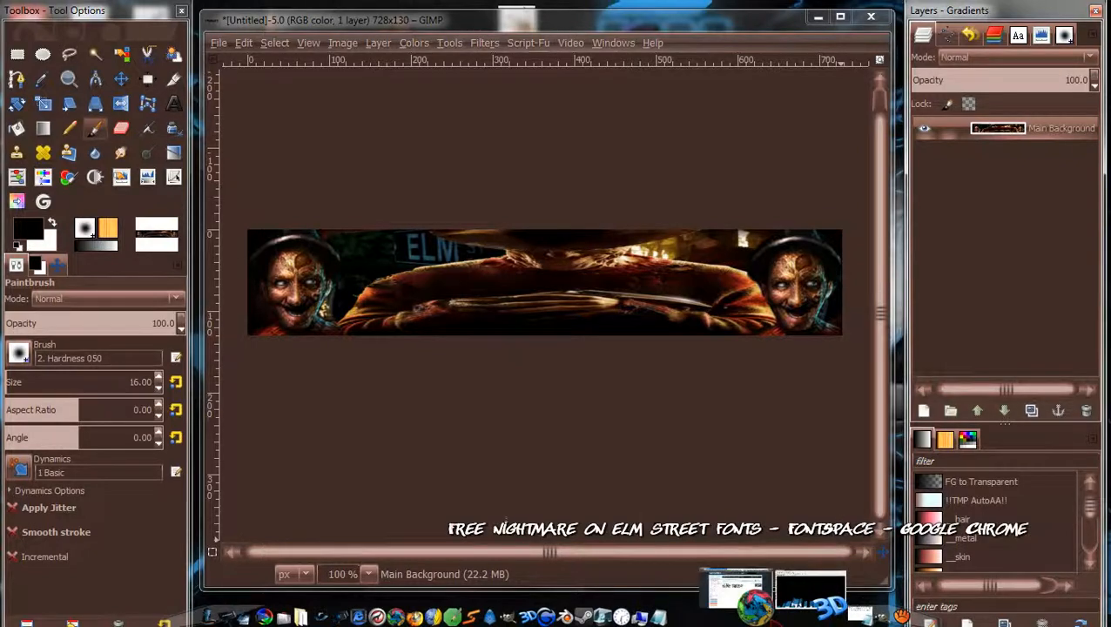
# Start a new default Xara 3D Maker document without saving the title design, then minimise it.
pyautogui.click(780, 592)
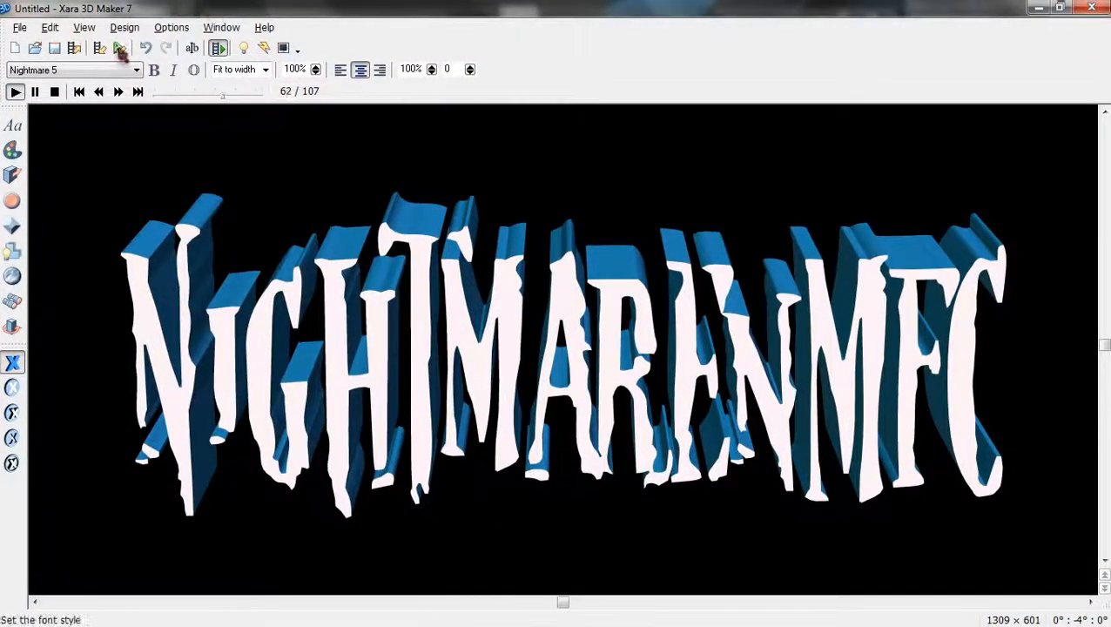
pyautogui.click(19, 27)
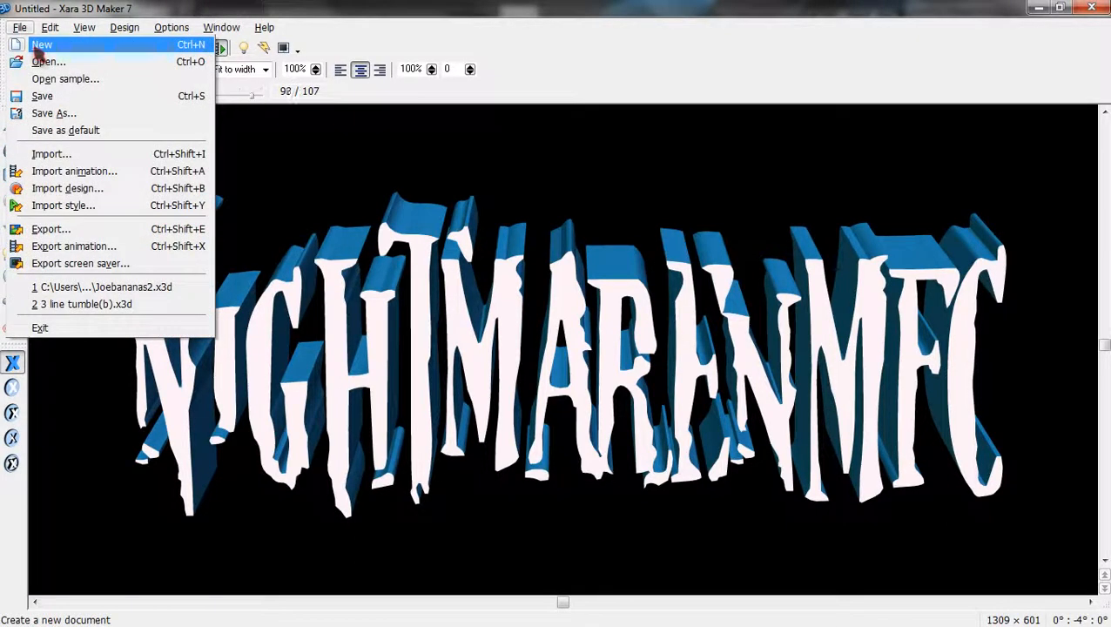
pyautogui.click(34, 42)
pyautogui.click(566, 363)
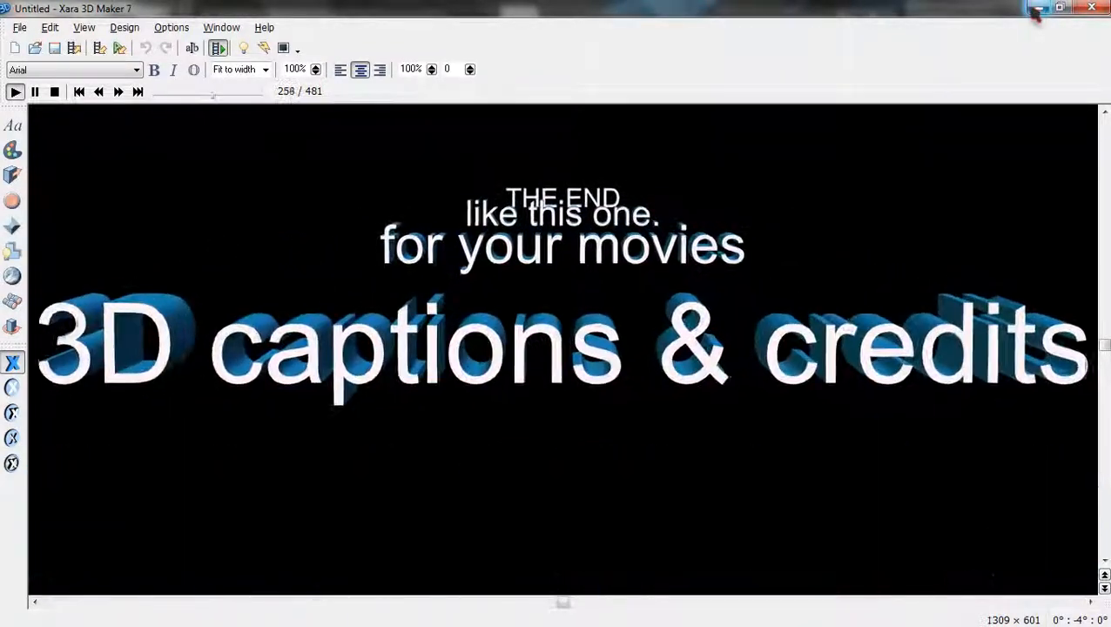
pyautogui.click(1041, 12)
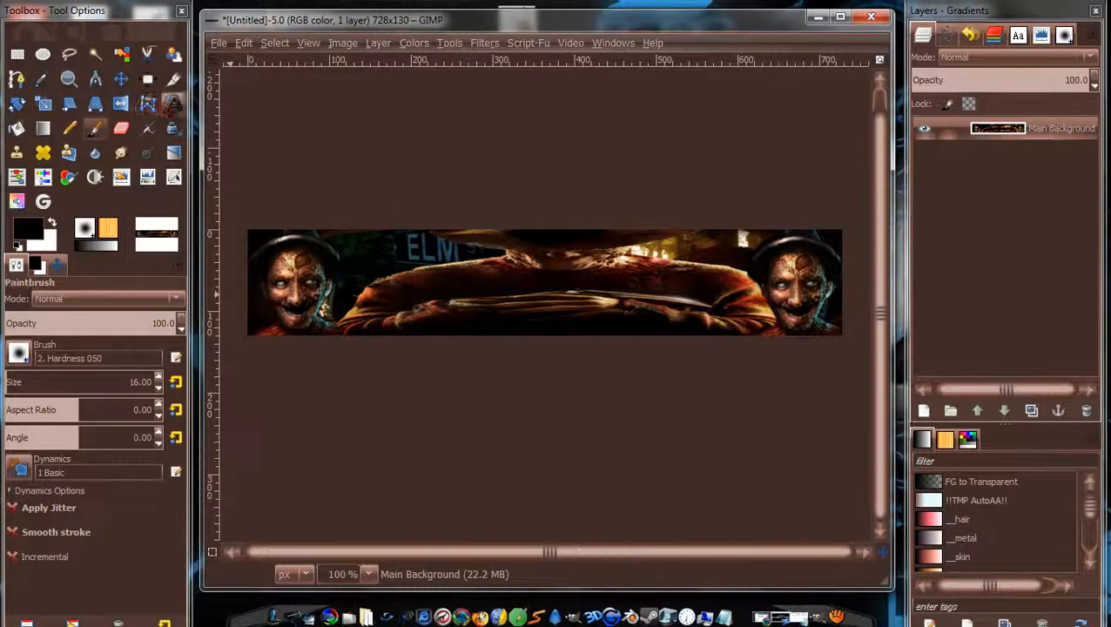
# Set the Text tool to white, Nightmare 5 at 65 px, and start a box at the banner's left.
pyautogui.click(174, 104)
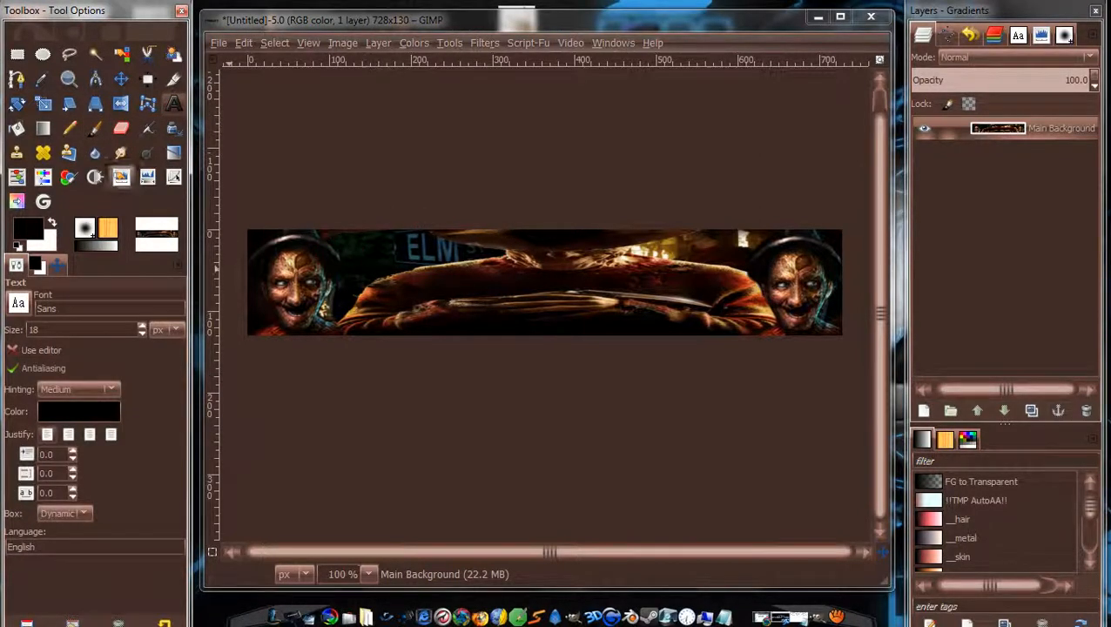
pyautogui.click(52, 224)
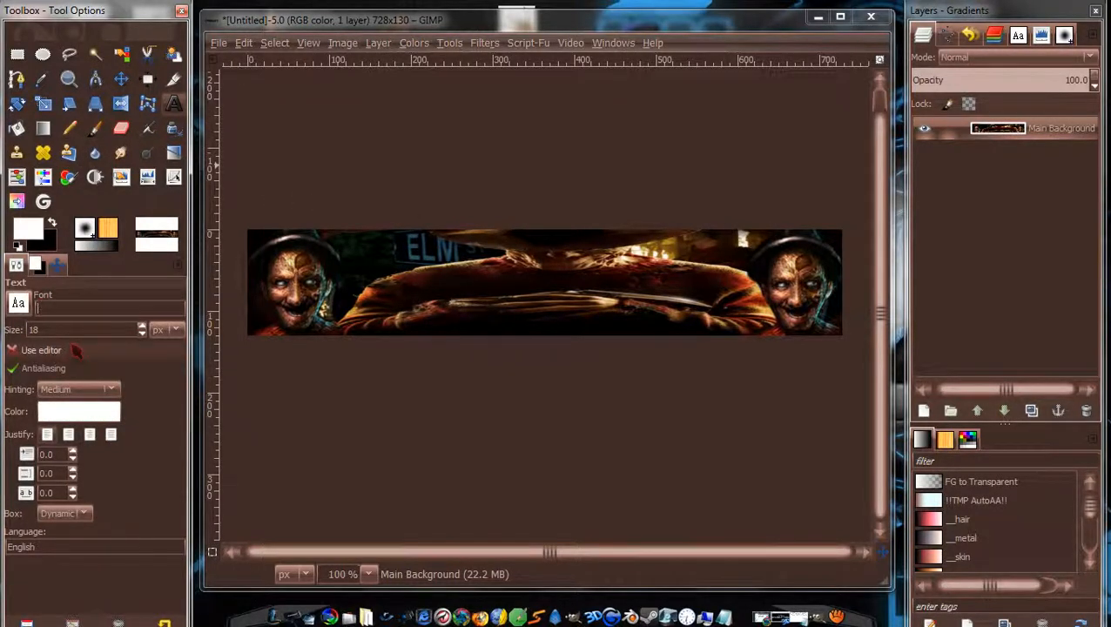
pyautogui.write('Ni')
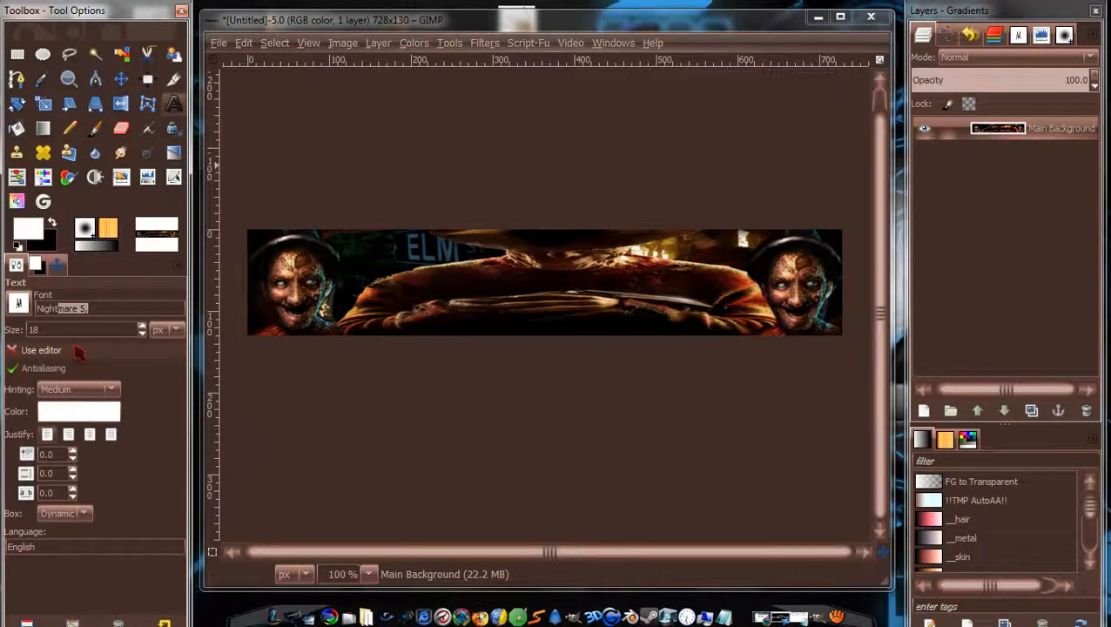
pyautogui.write('ght')
pyautogui.press('Return')
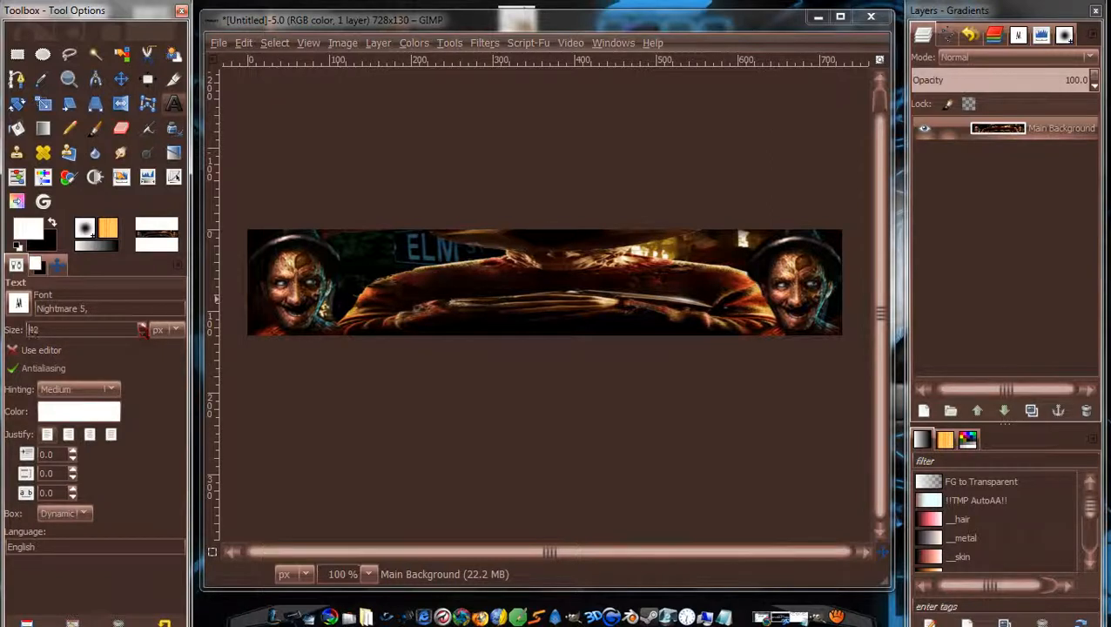
pyautogui.click(296, 277)
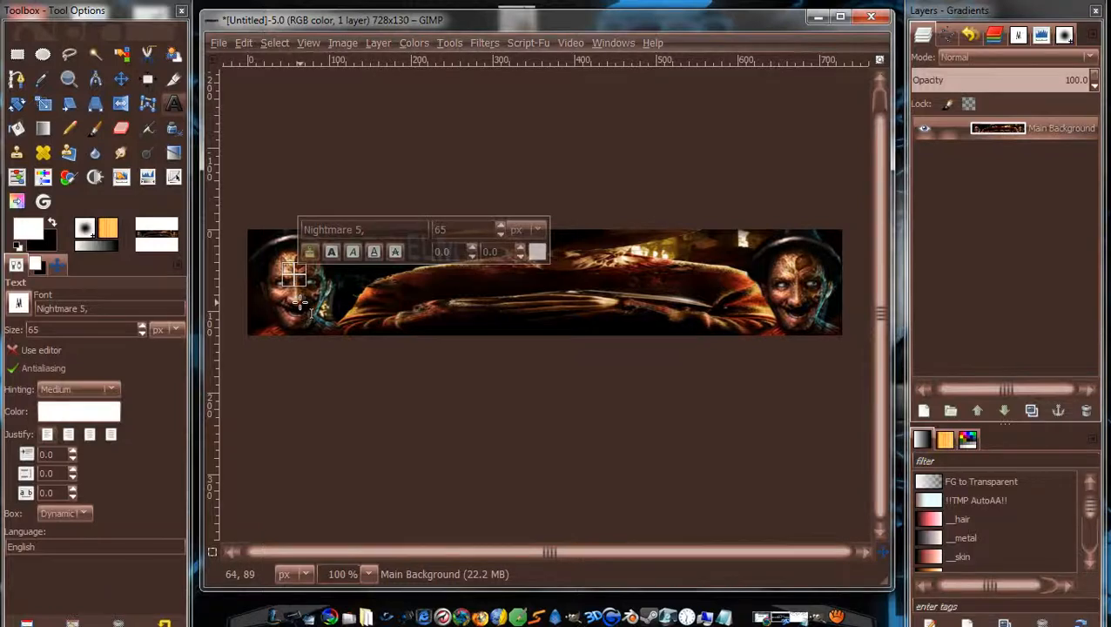
# Type the NightmarEnMFC title, enlarge it to about 155 px, and drag it to the banner centre.
pyautogui.write('Nightma')
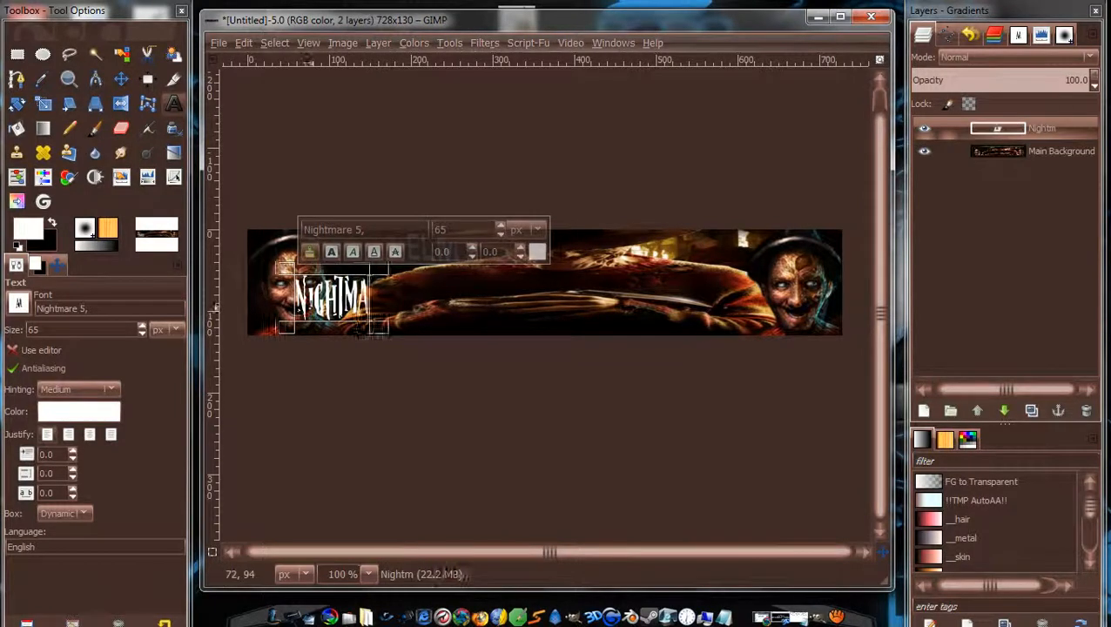
pyautogui.write('rEnM')
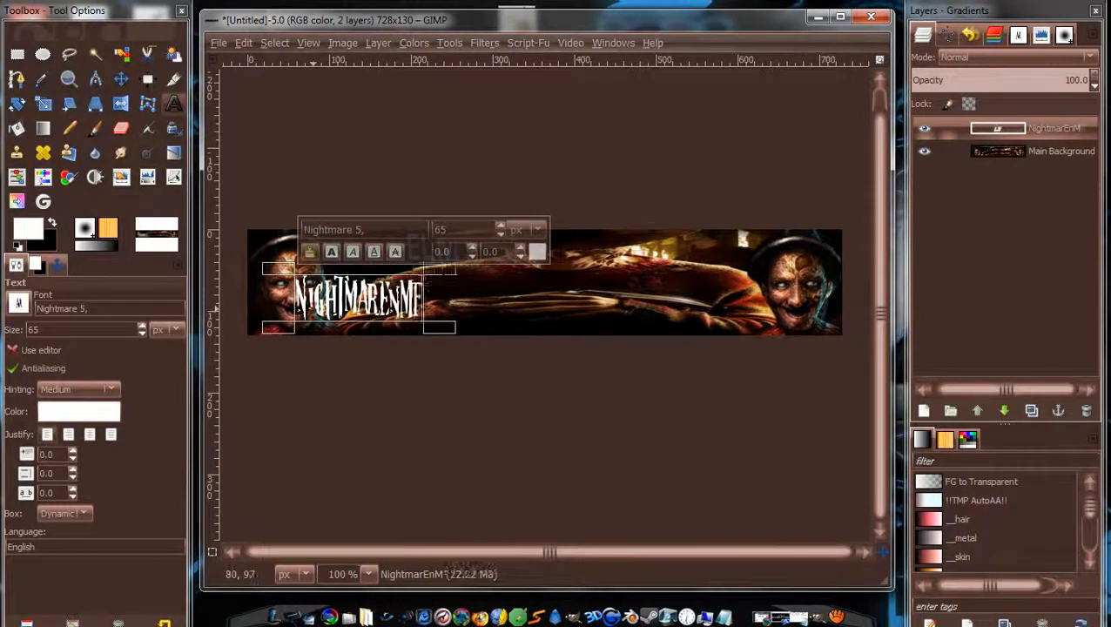
pyautogui.write('ec')
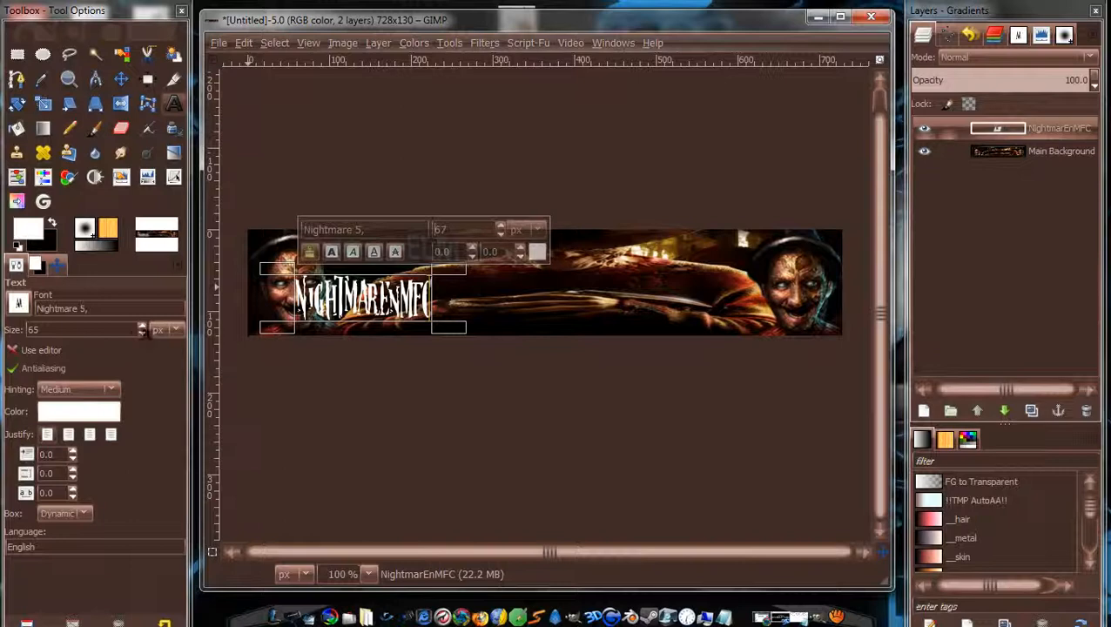
pyautogui.click(142, 327)
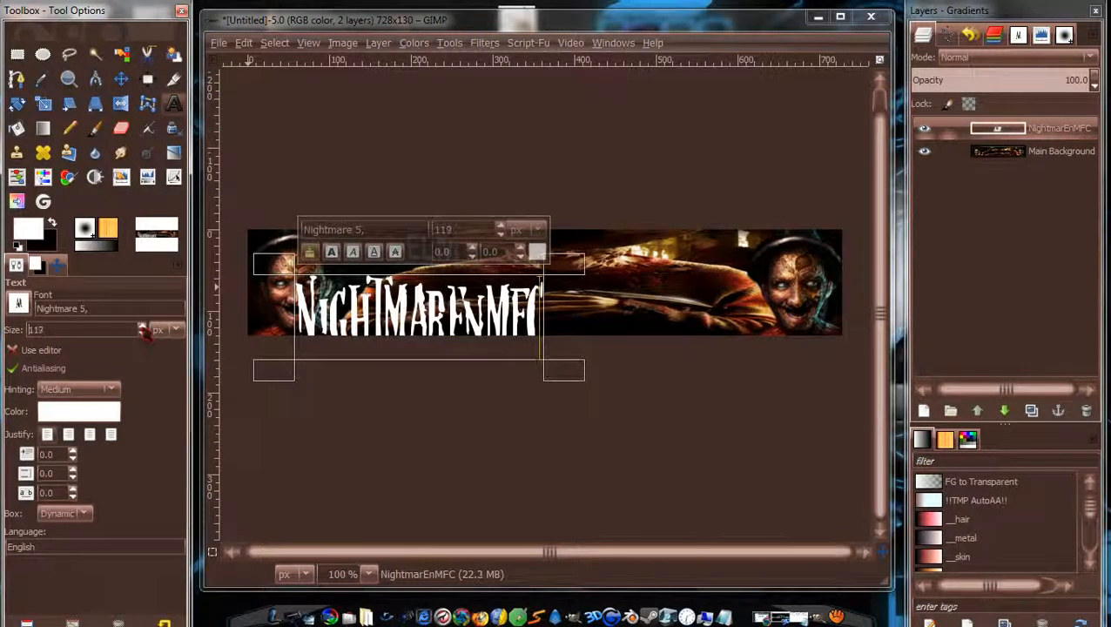
pyautogui.click(143, 327)
pyautogui.click(142, 327)
pyautogui.click(143, 327)
pyautogui.click(142, 327)
pyautogui.click(143, 327)
pyautogui.click(143, 327)
pyautogui.click(143, 328)
pyautogui.click(143, 327)
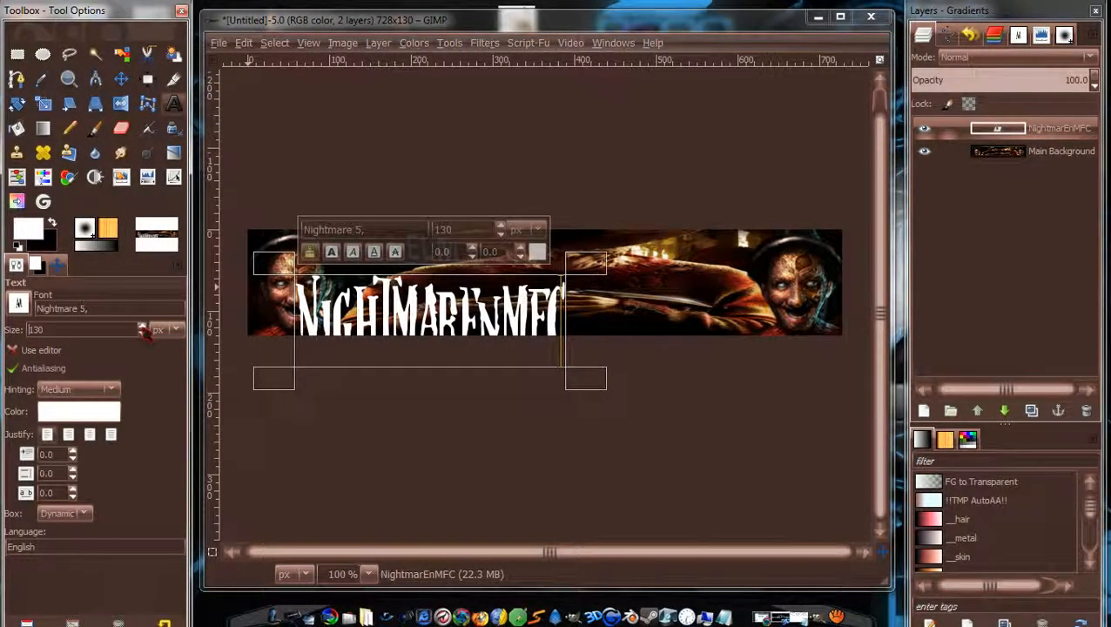
pyautogui.moveTo(142, 328); pyautogui.dragTo(143, 329)
pyautogui.click(123, 79)
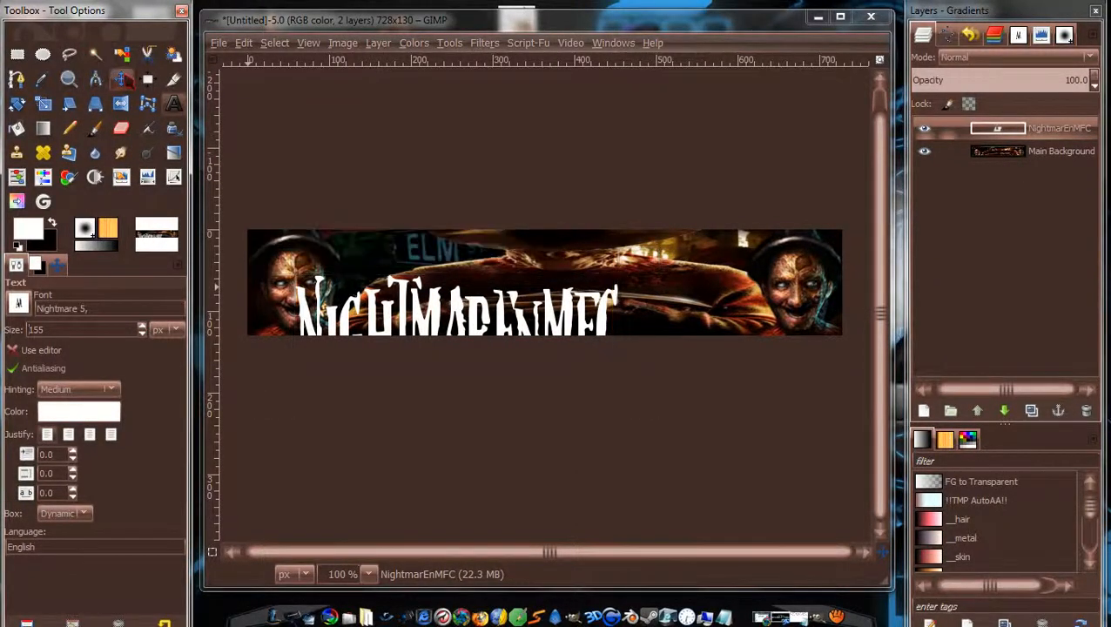
pyautogui.moveTo(536, 351); pyautogui.dragTo(619, 292)
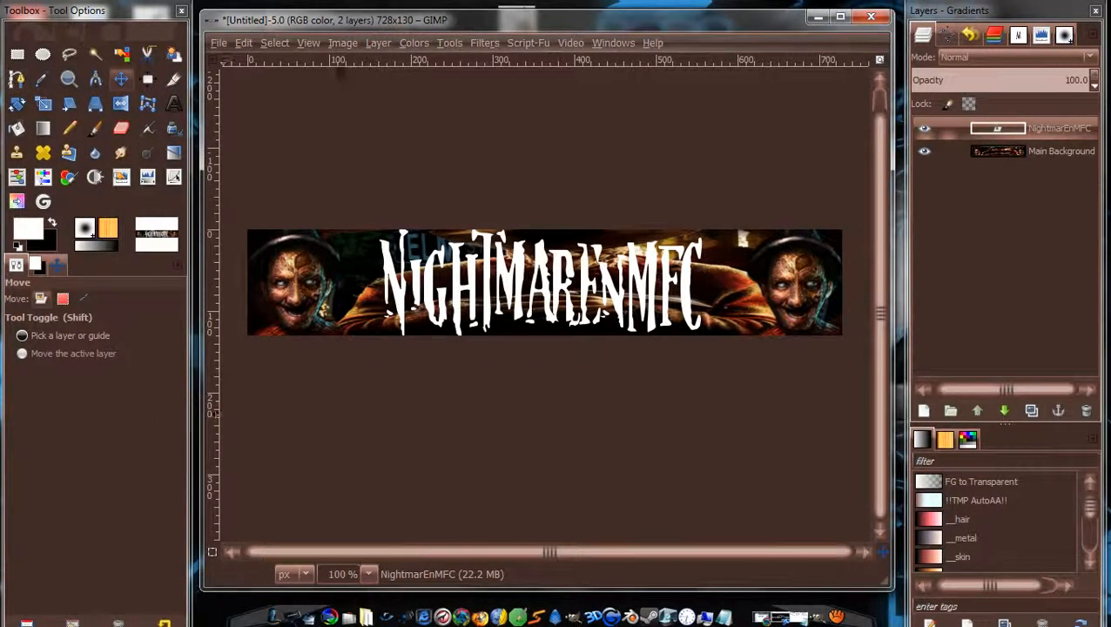
# Turn the NightmarEnMFC lettering into a selection and shrink it by 1 px.
pyautogui.rightClick(993, 128)
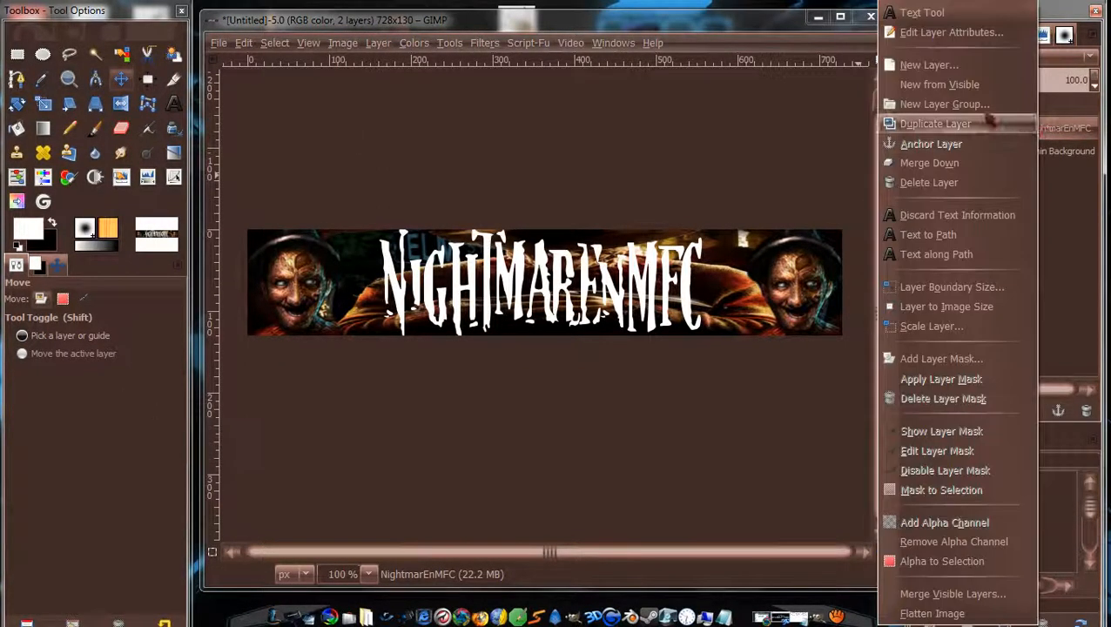
pyautogui.click(966, 562)
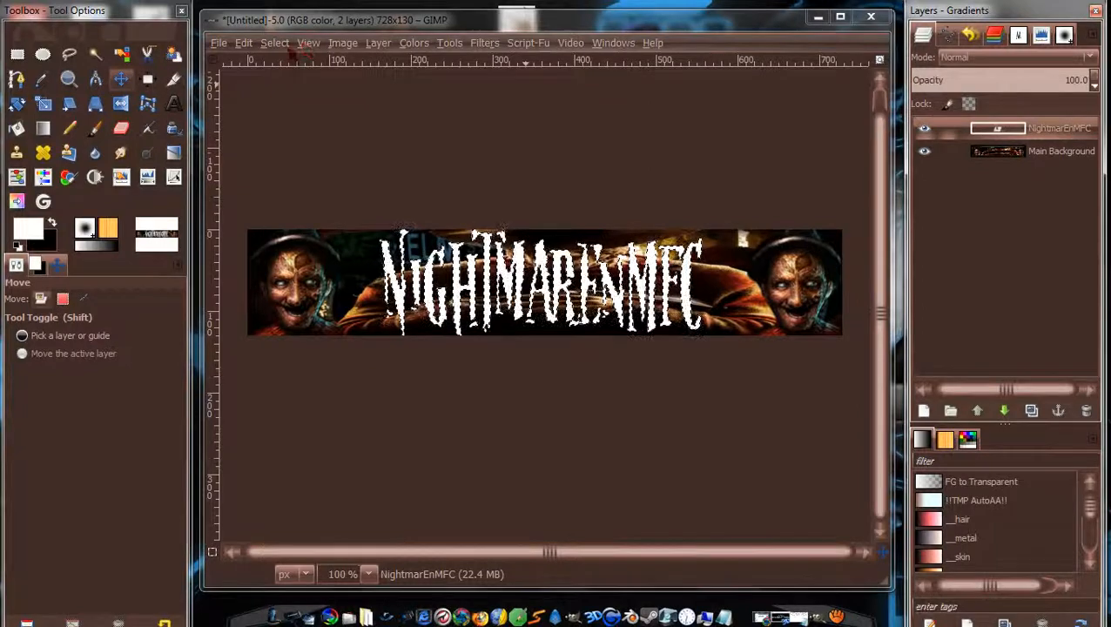
pyautogui.click(275, 42)
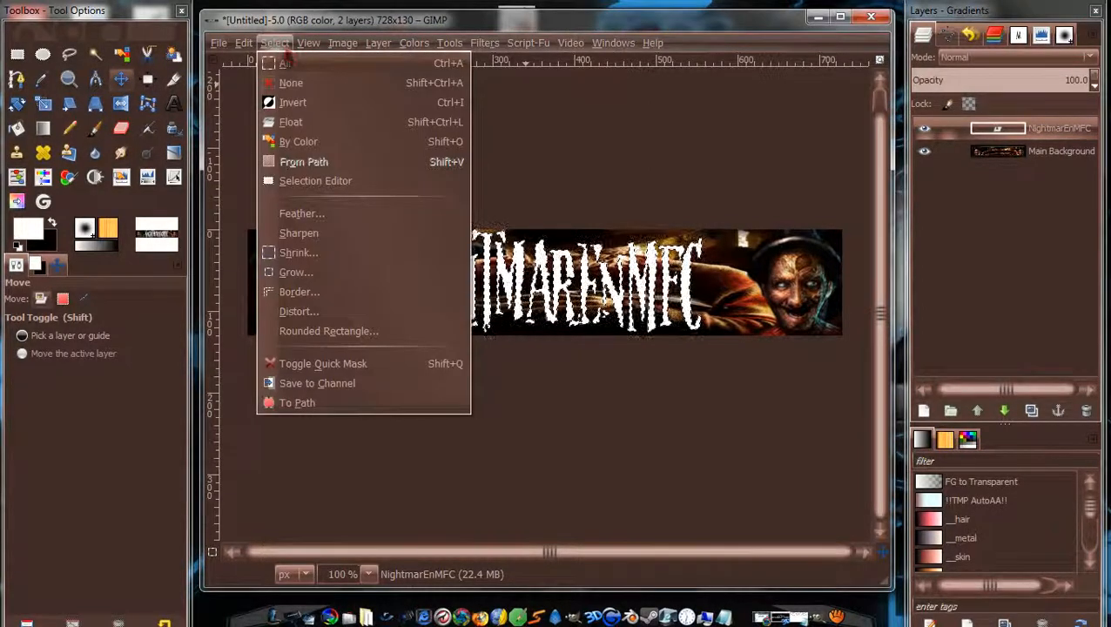
pyautogui.click(320, 280)
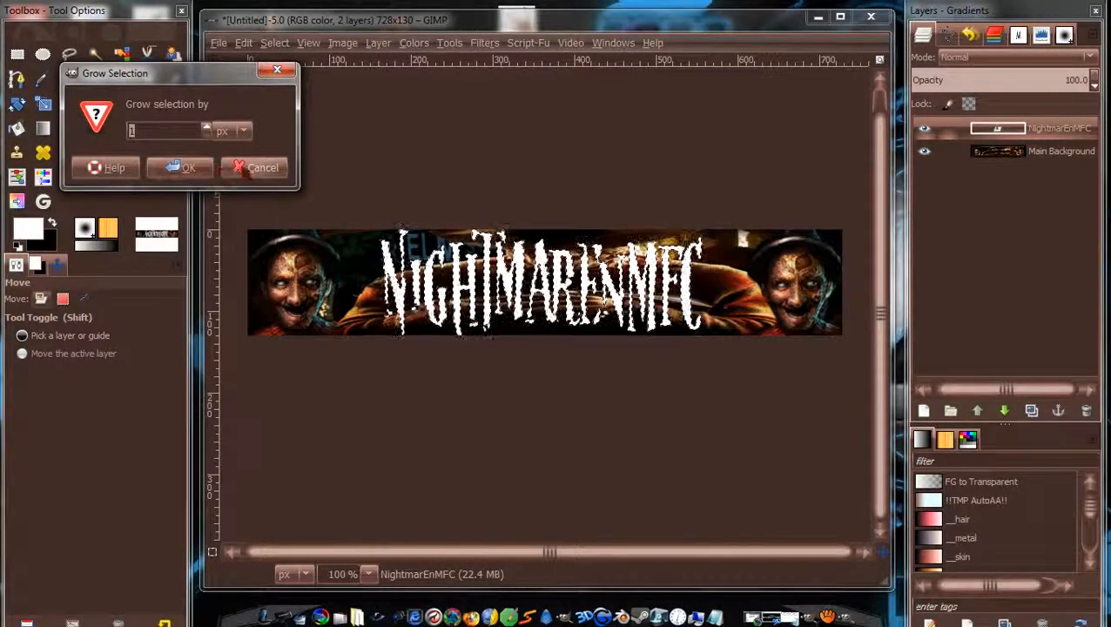
pyautogui.click(207, 170)
pyautogui.click(275, 43)
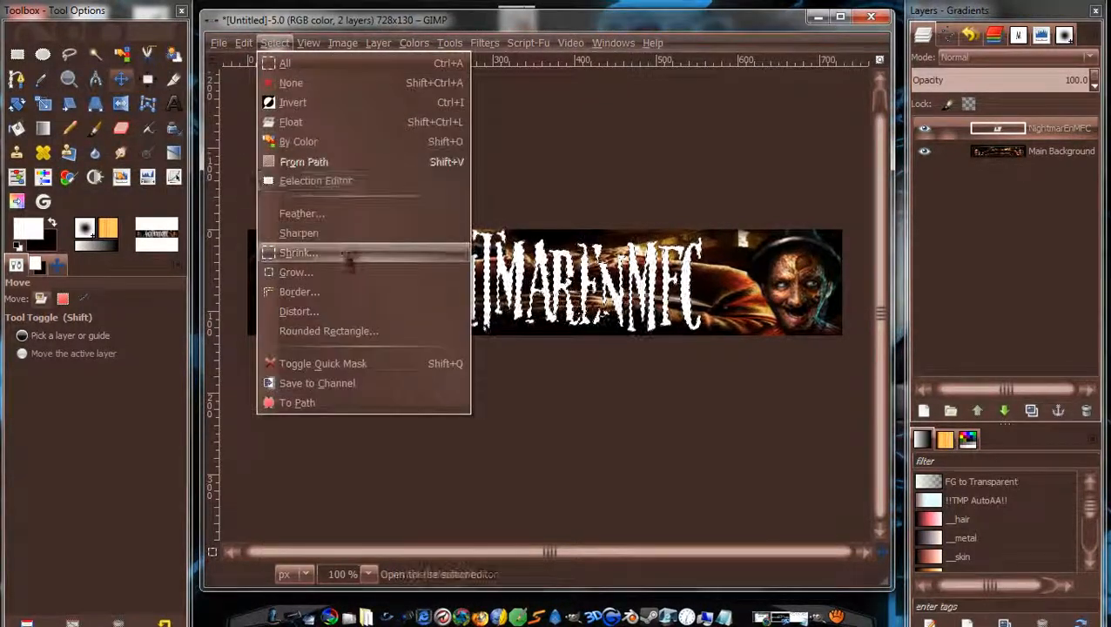
pyautogui.click(347, 252)
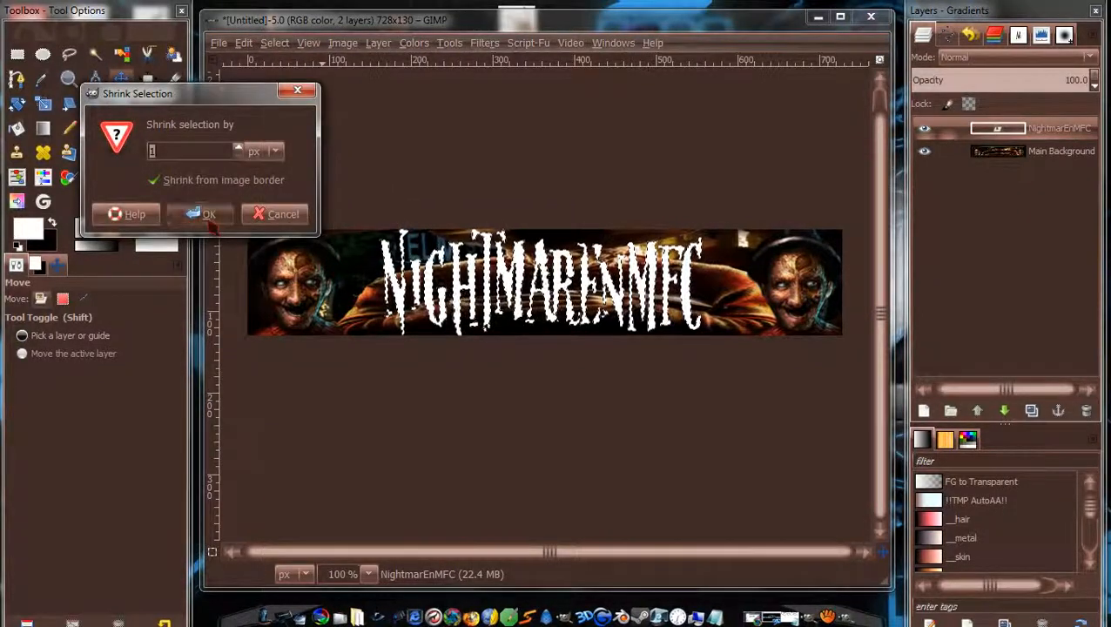
pyautogui.click(206, 215)
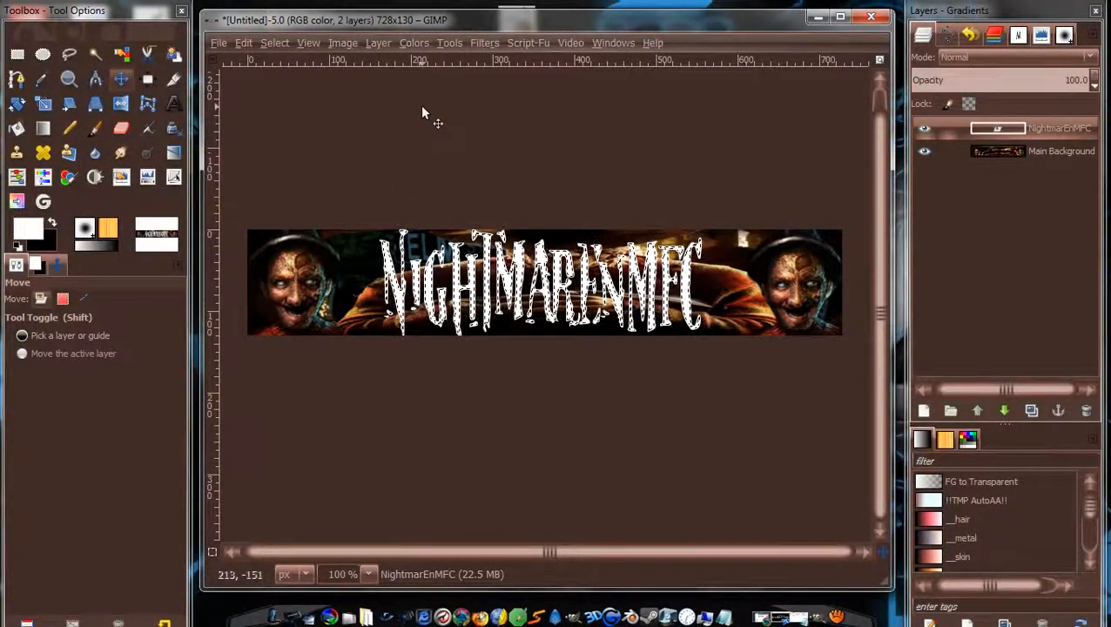
# Bucket-fill the whole shrunken selection with black, then clear the selection.
pyautogui.click(52, 224)
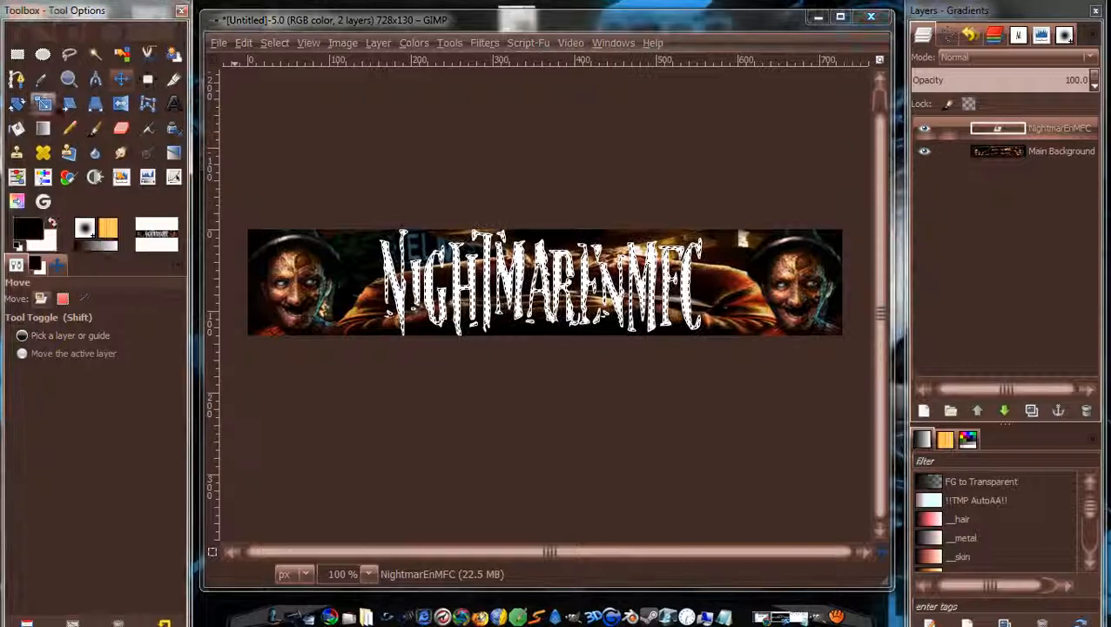
pyautogui.click(17, 129)
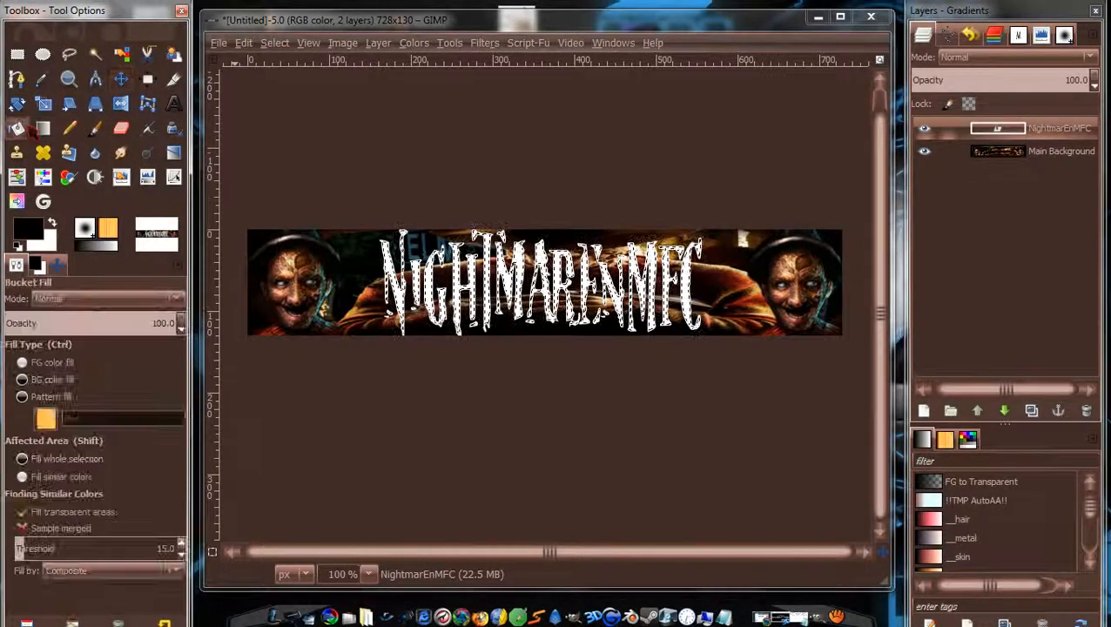
pyautogui.click(67, 459)
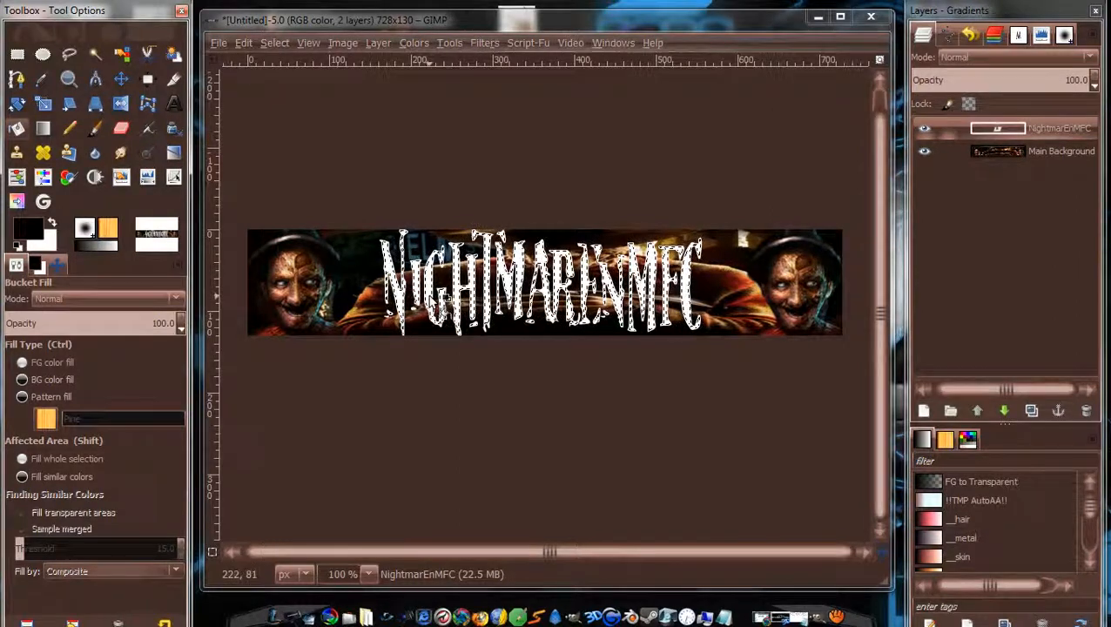
pyautogui.click(443, 301)
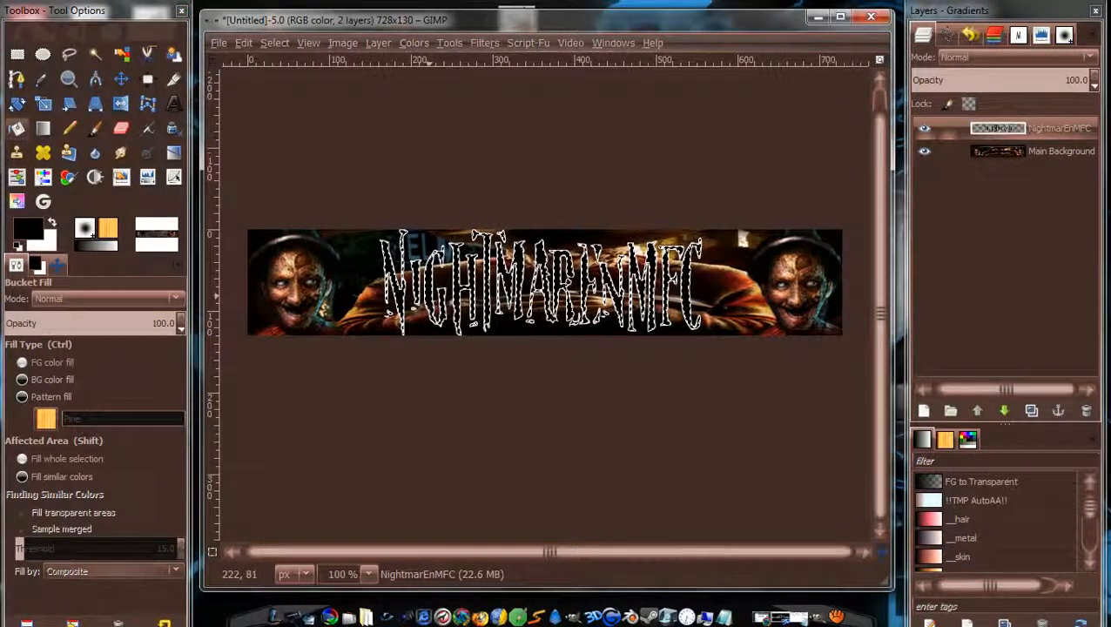
pyautogui.click(277, 42)
pyautogui.click(314, 90)
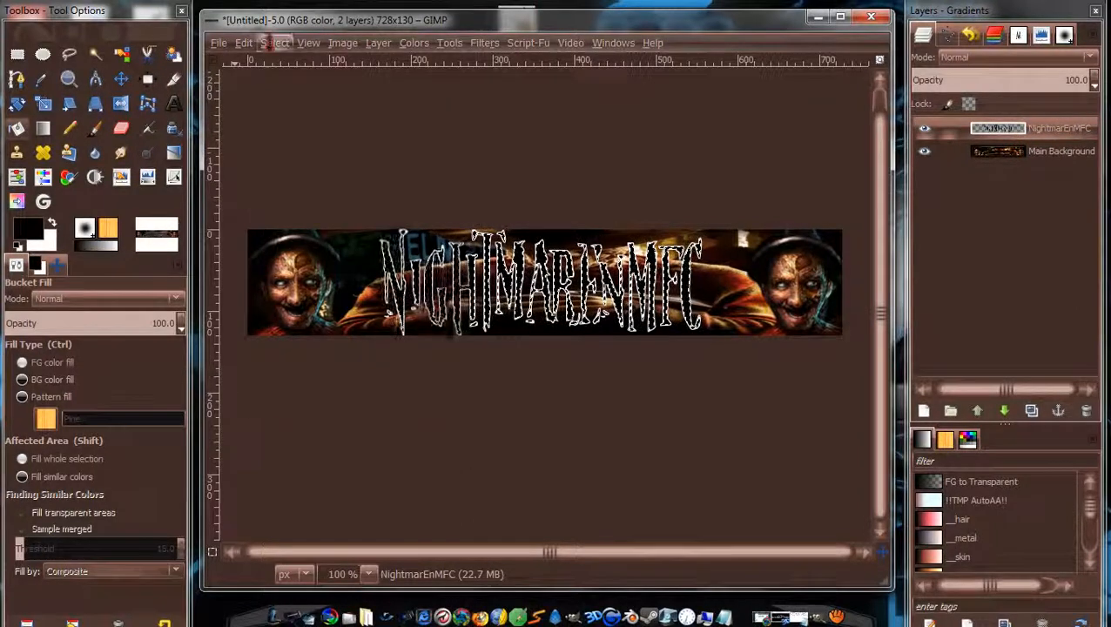
# Clear the selection, reload the title lettering as a selection, and shrink it by 2 px.
pyautogui.click(275, 43)
pyautogui.click(296, 84)
pyautogui.rightClick(1045, 131)
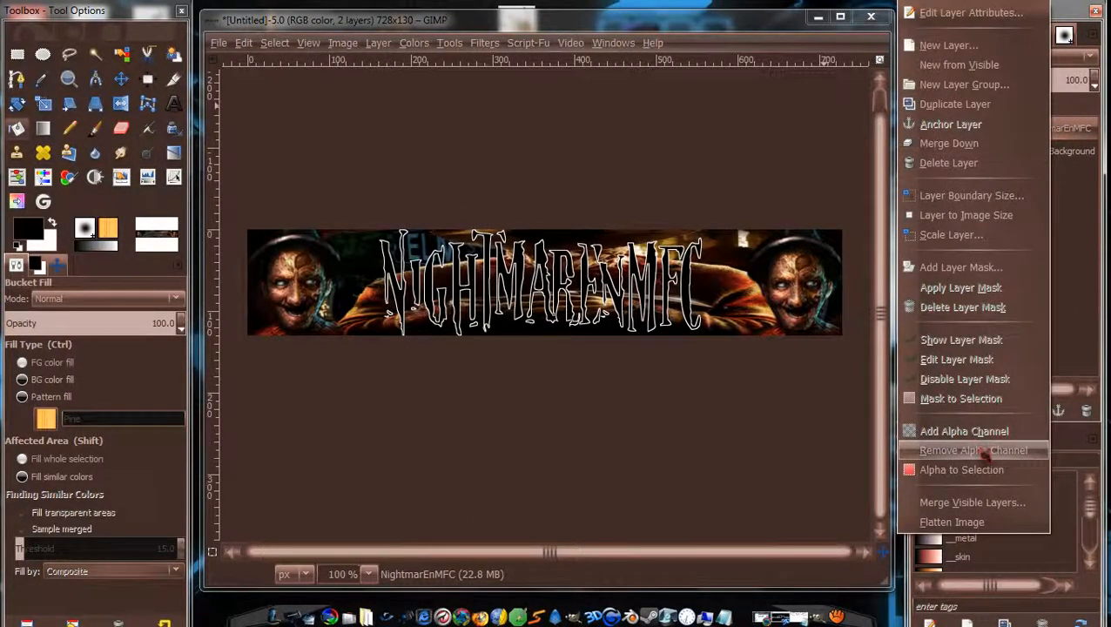
pyautogui.click(962, 469)
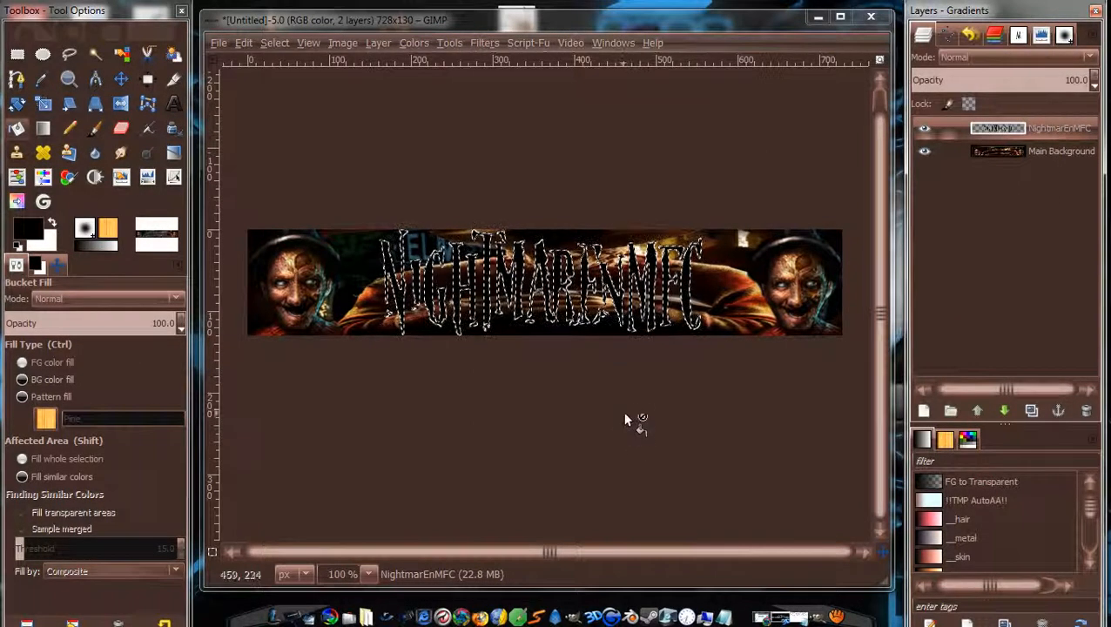
pyautogui.click(275, 43)
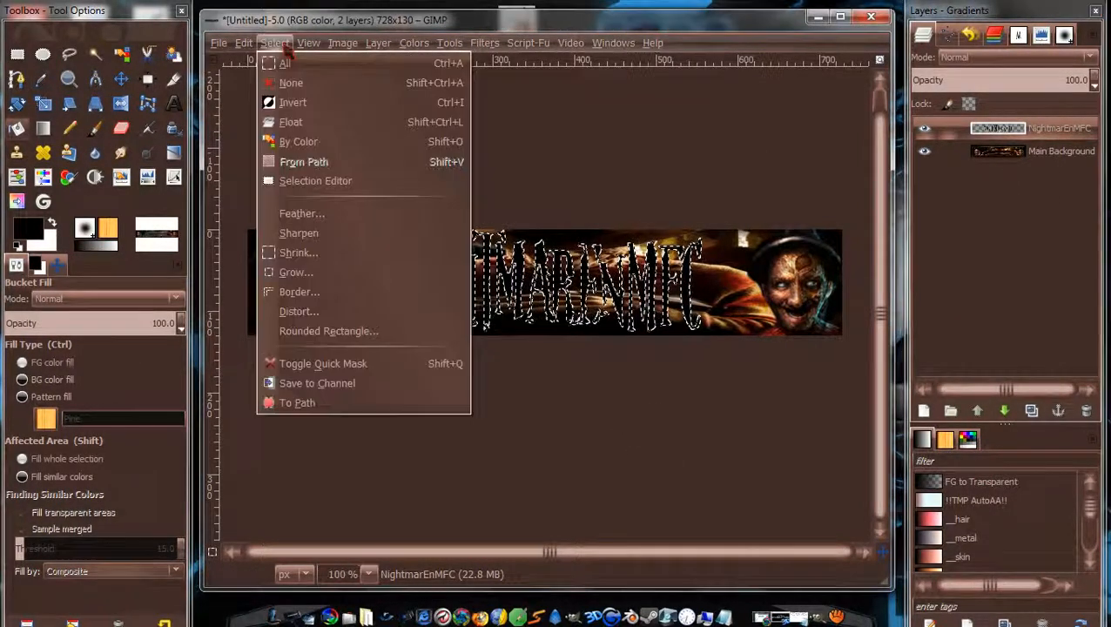
pyautogui.click(319, 257)
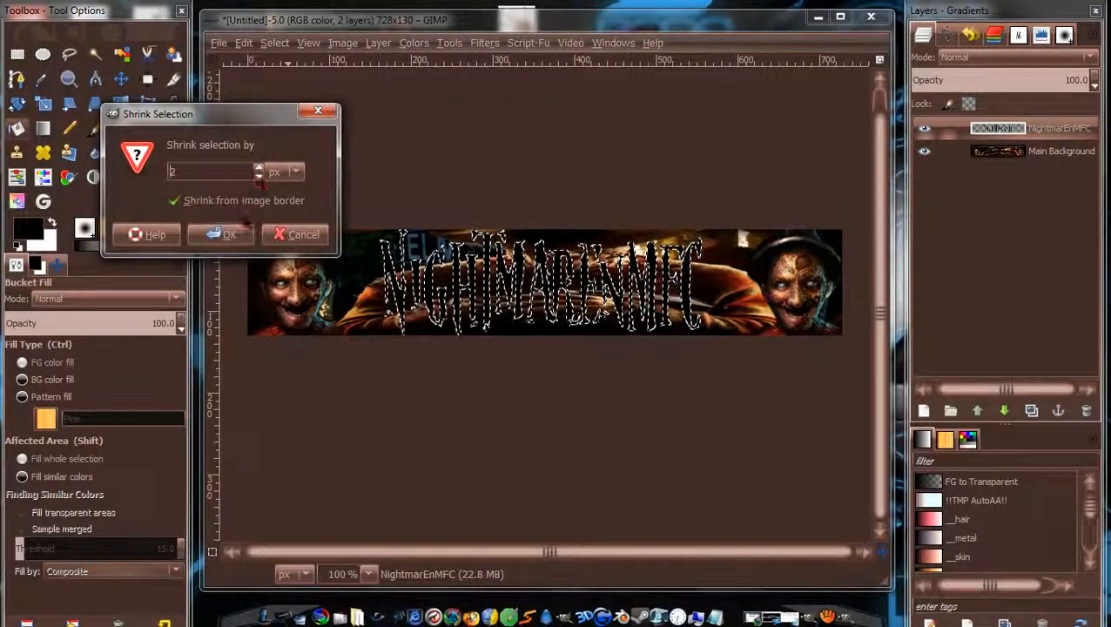
pyautogui.click(221, 234)
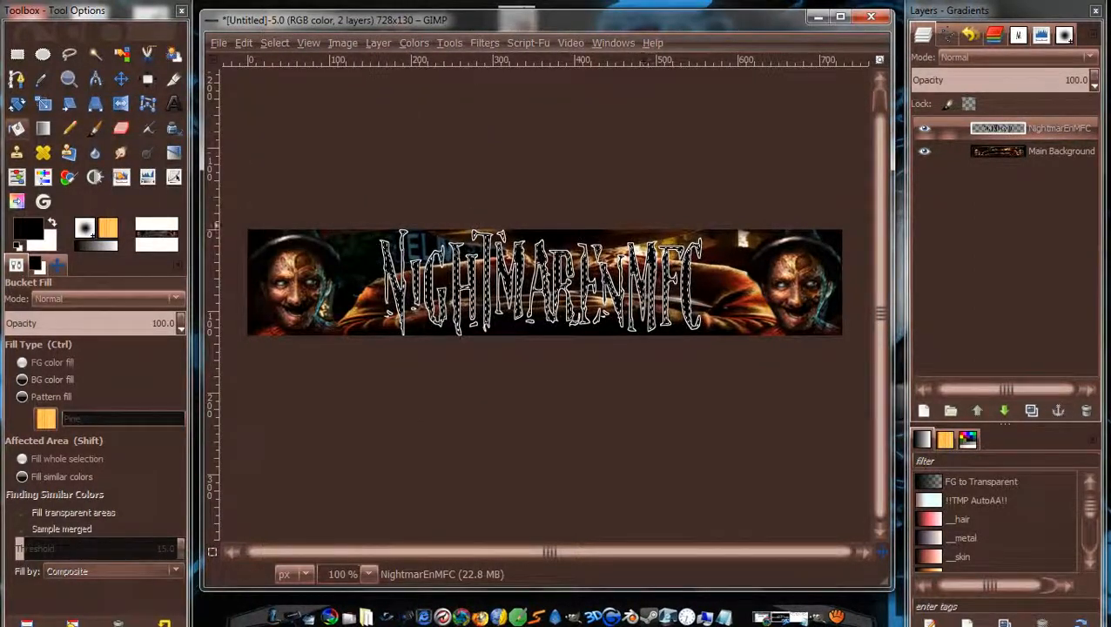
pyautogui.click(42, 128)
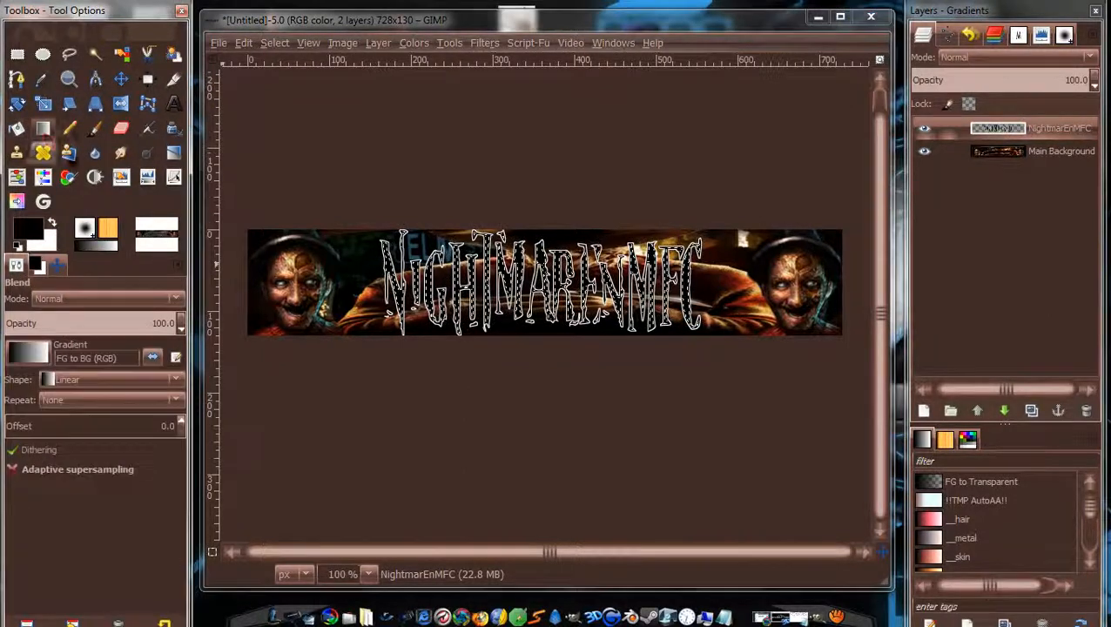
# Sample a reddish brown and a gold from the banner as the two colours, then reselect the title layer.
pyautogui.click(34, 228)
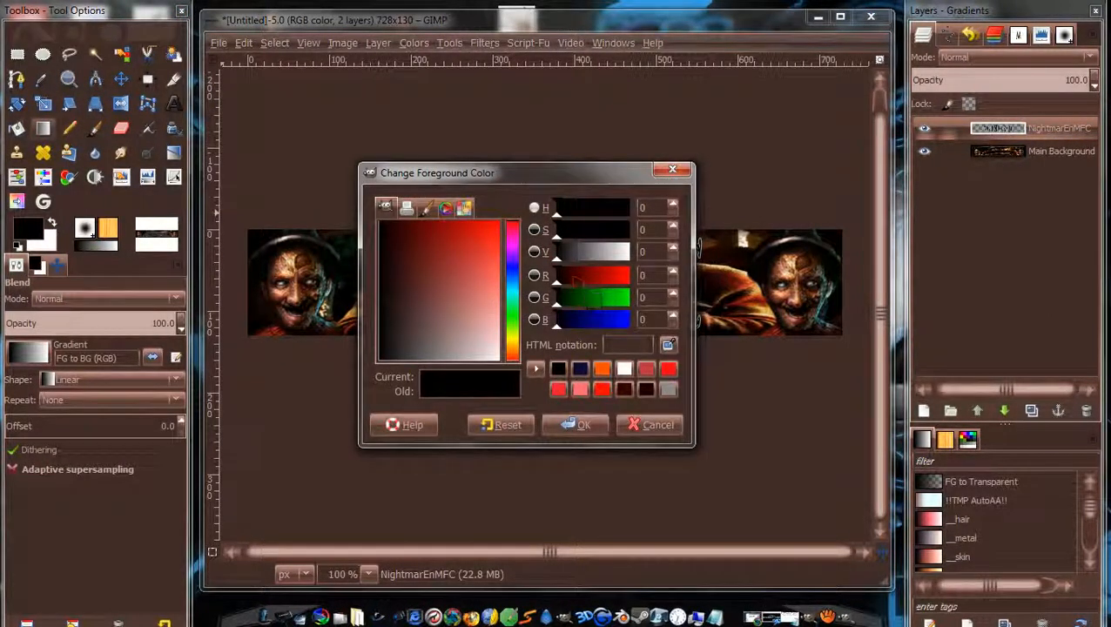
pyautogui.click(582, 425)
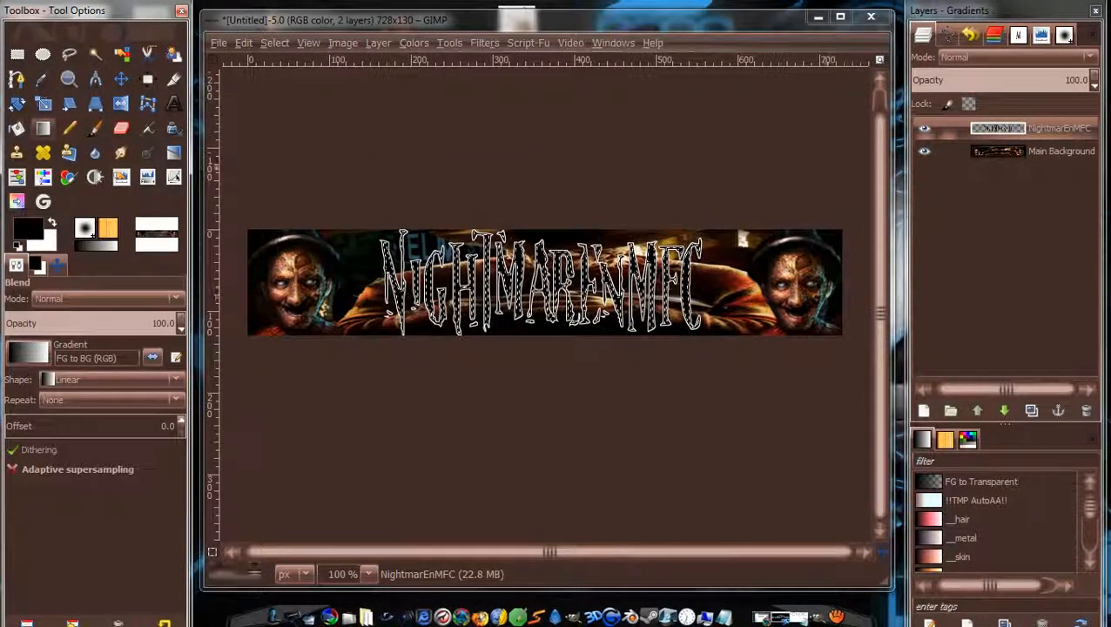
pyautogui.click(1045, 151)
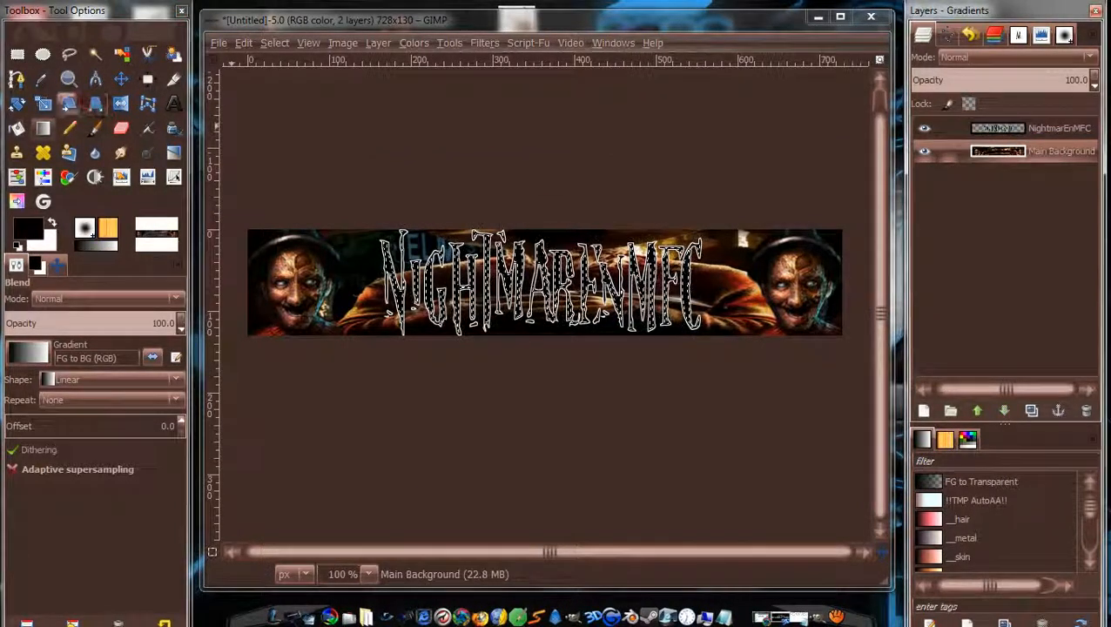
pyautogui.click(41, 79)
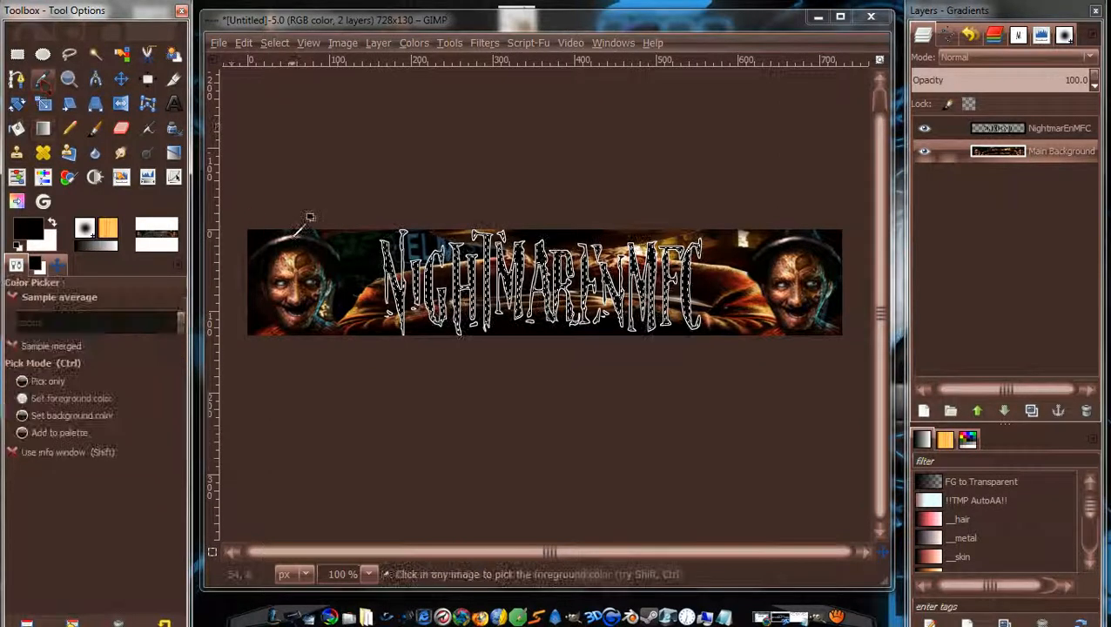
pyautogui.click(277, 327)
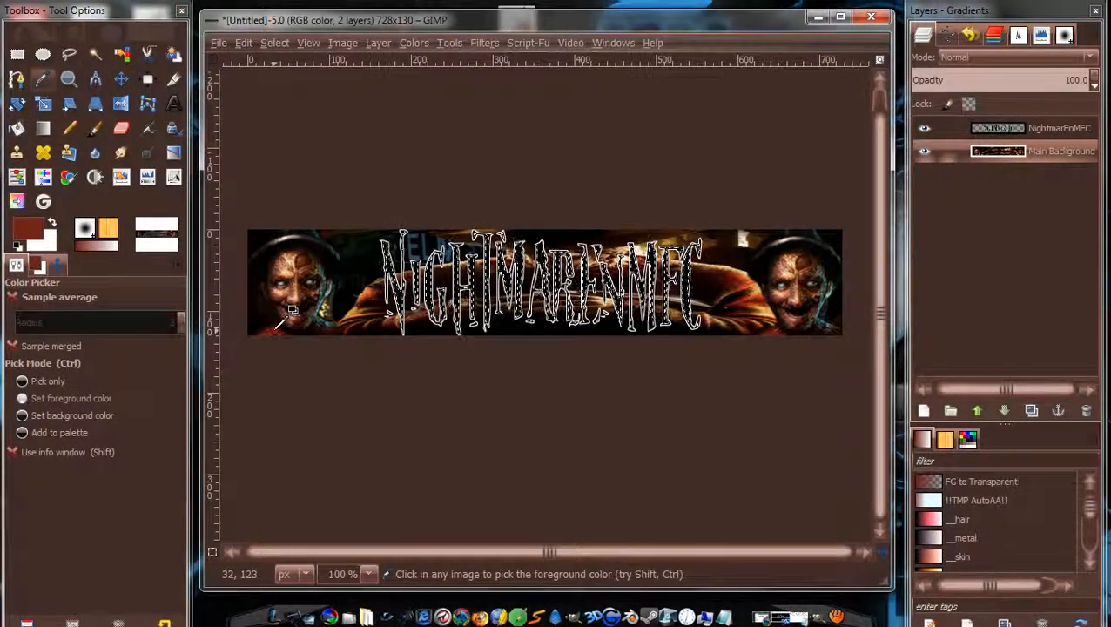
pyautogui.click(53, 224)
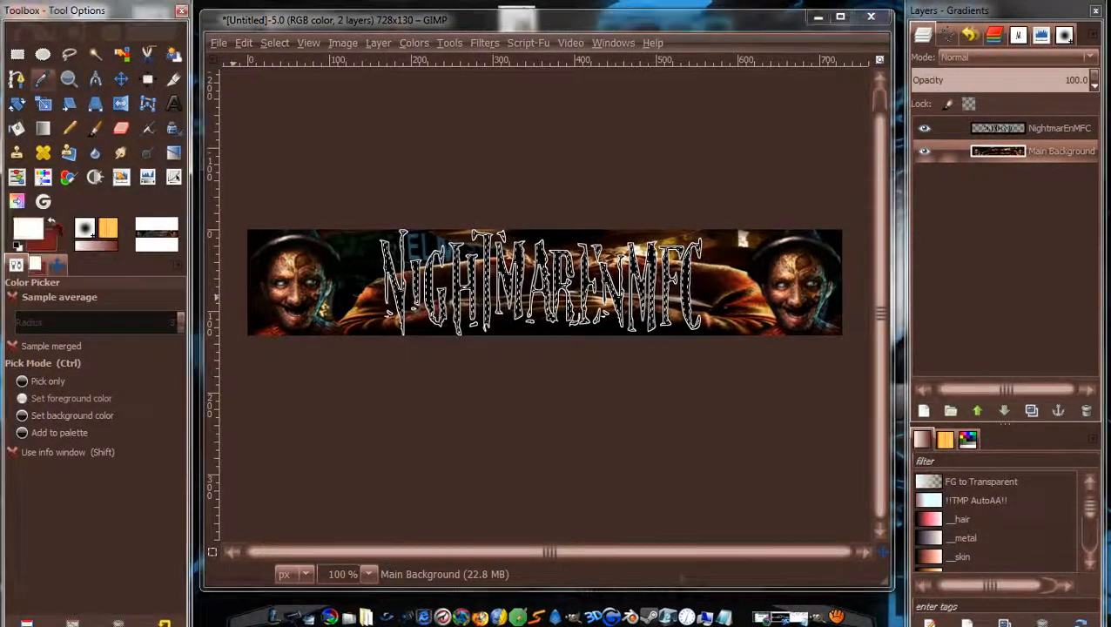
pyautogui.click(758, 288)
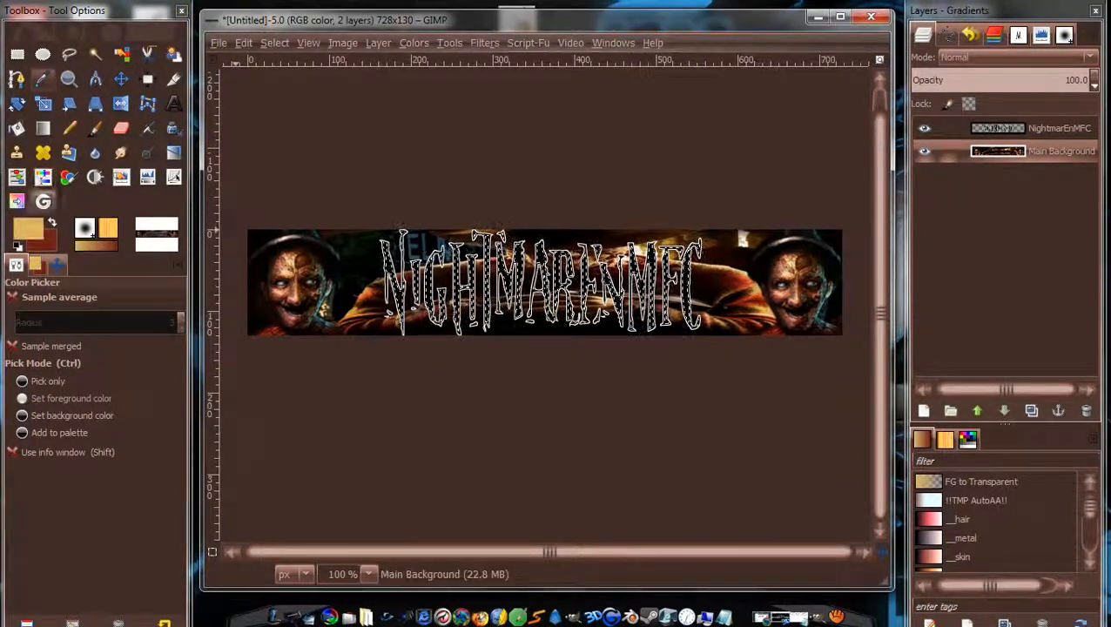
pyautogui.click(53, 223)
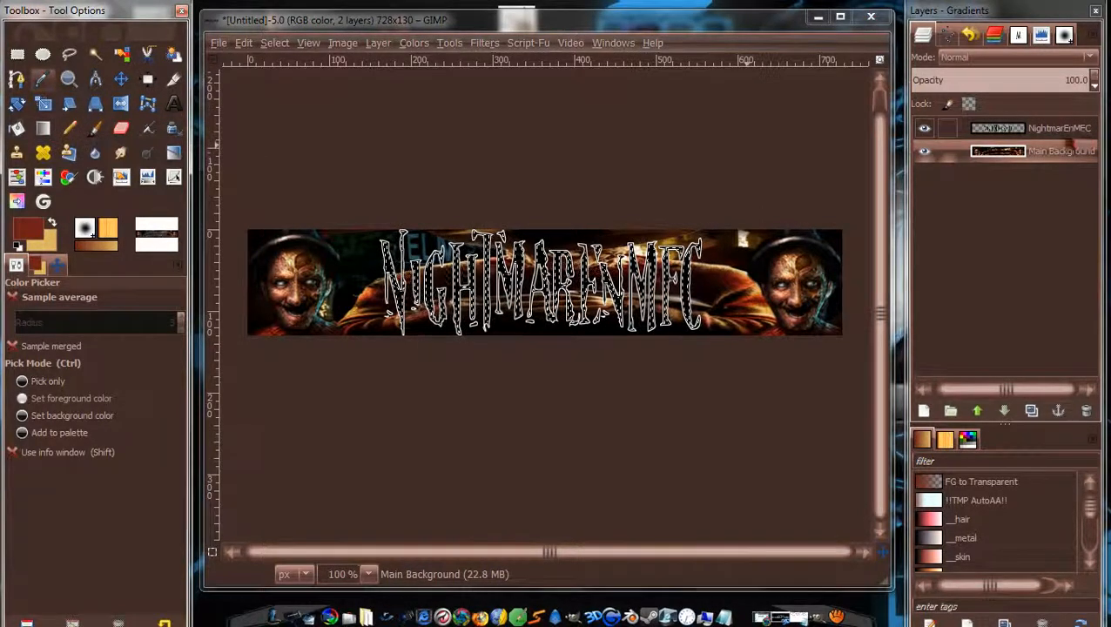
pyautogui.click(1070, 130)
pyautogui.click(42, 129)
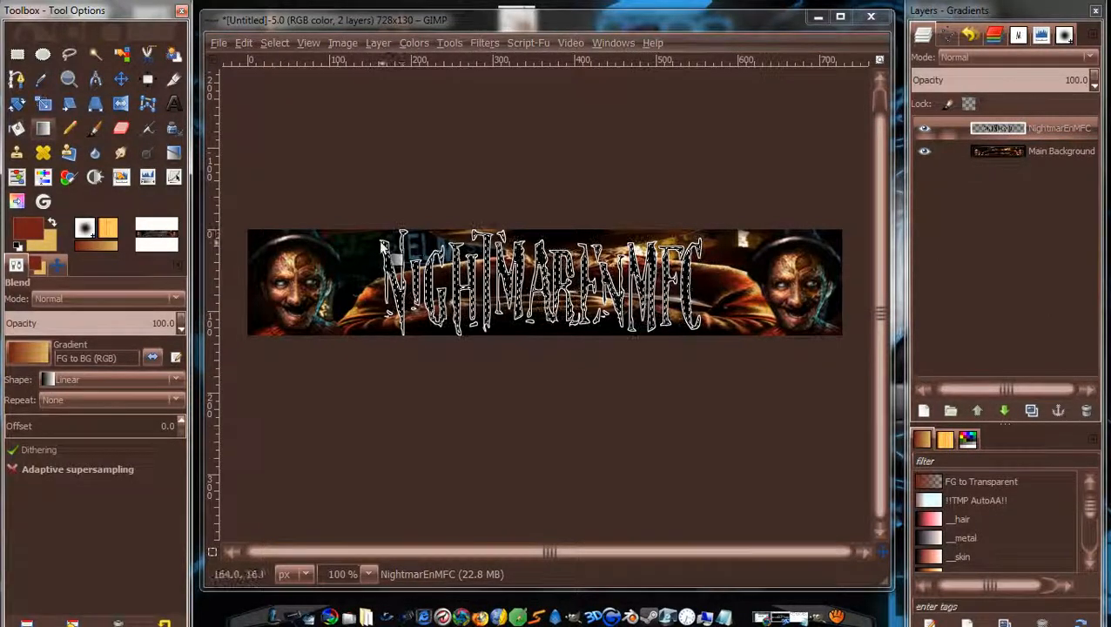
# Drag a reddish-brown to gold gradient across the title lettering and clear the selection.
pyautogui.moveTo(375, 234); pyautogui.dragTo(694, 324)
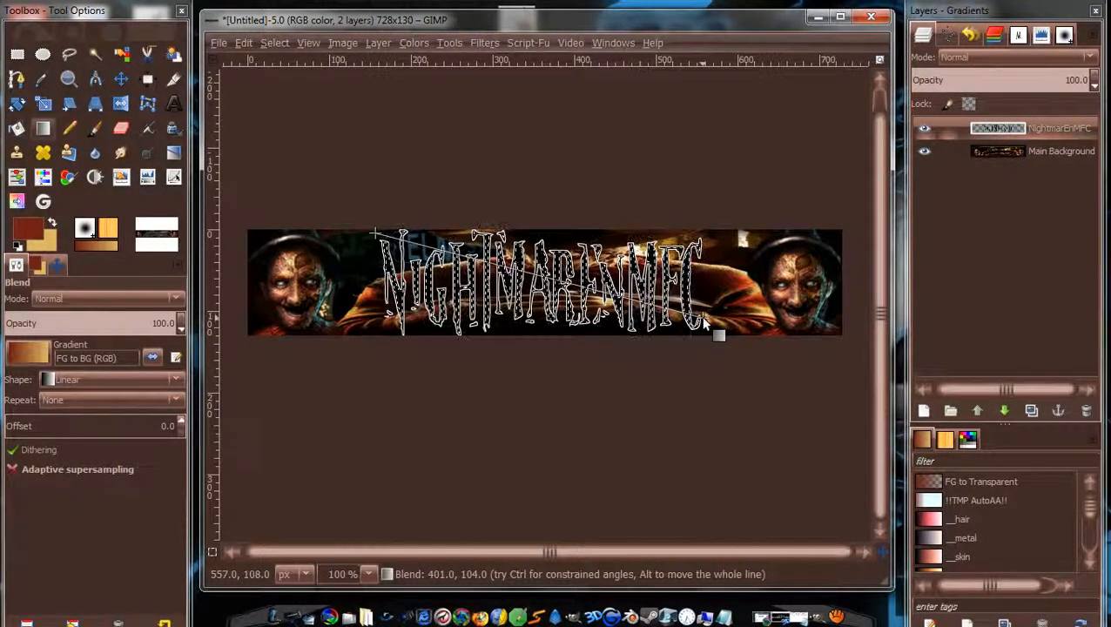
pyautogui.moveTo(704, 319); pyautogui.dragTo(715, 323)
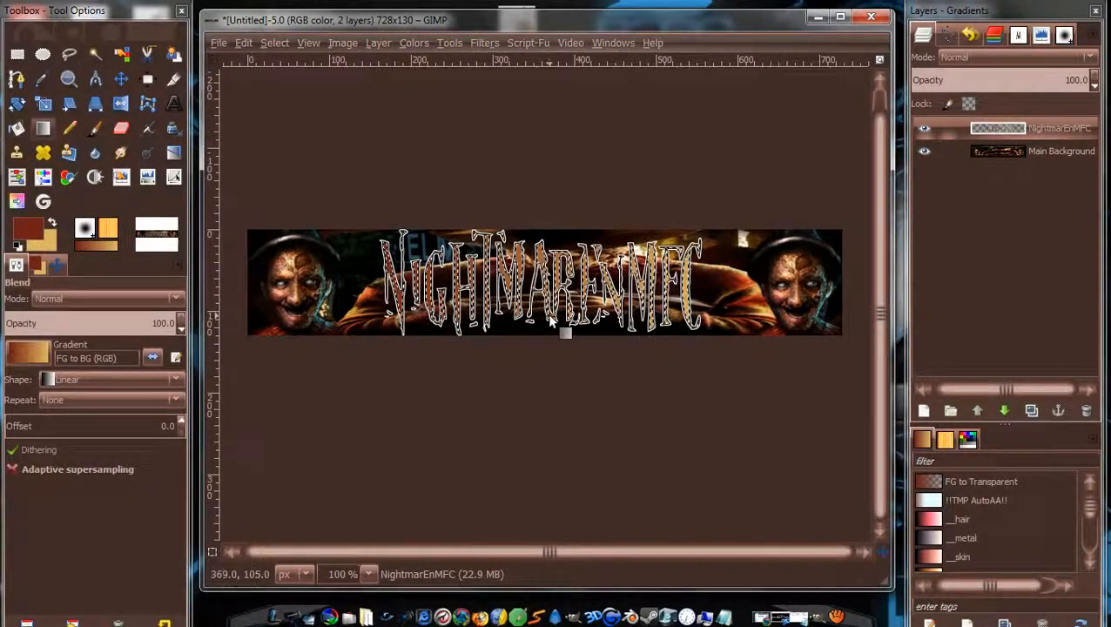
pyautogui.click(274, 43)
pyautogui.click(321, 94)
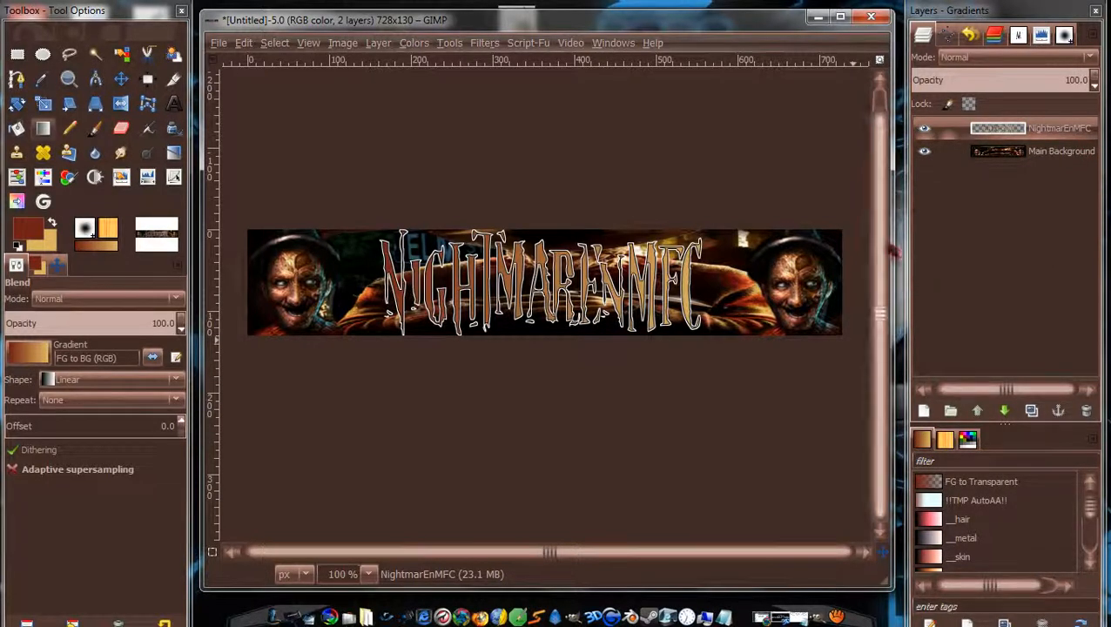
pyautogui.scroll(2, 888, 253)
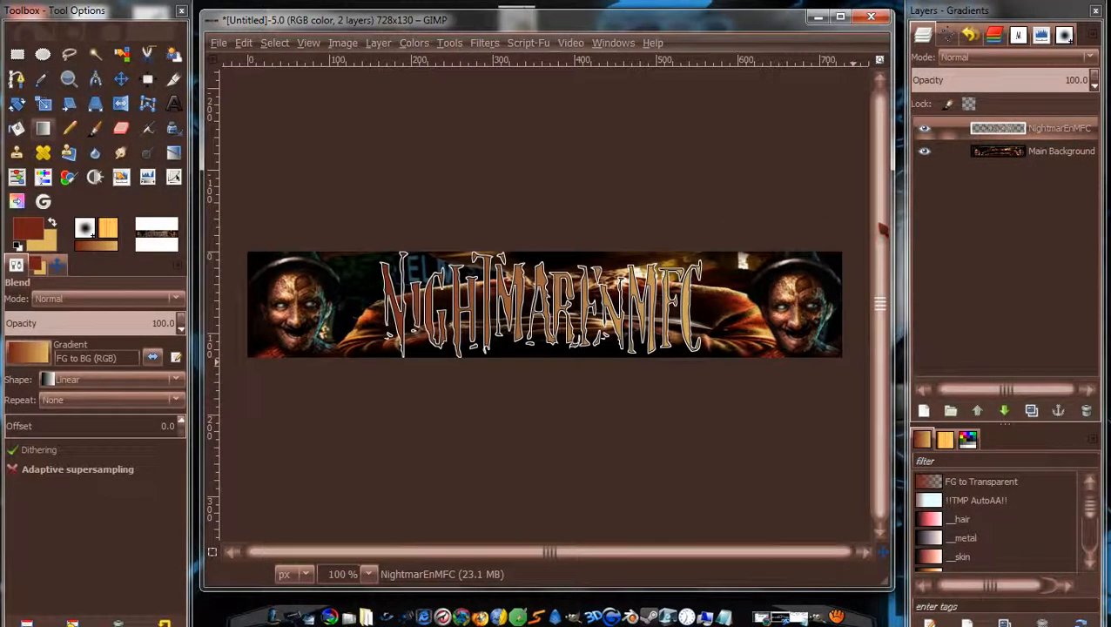
pyautogui.rightClick(1054, 138)
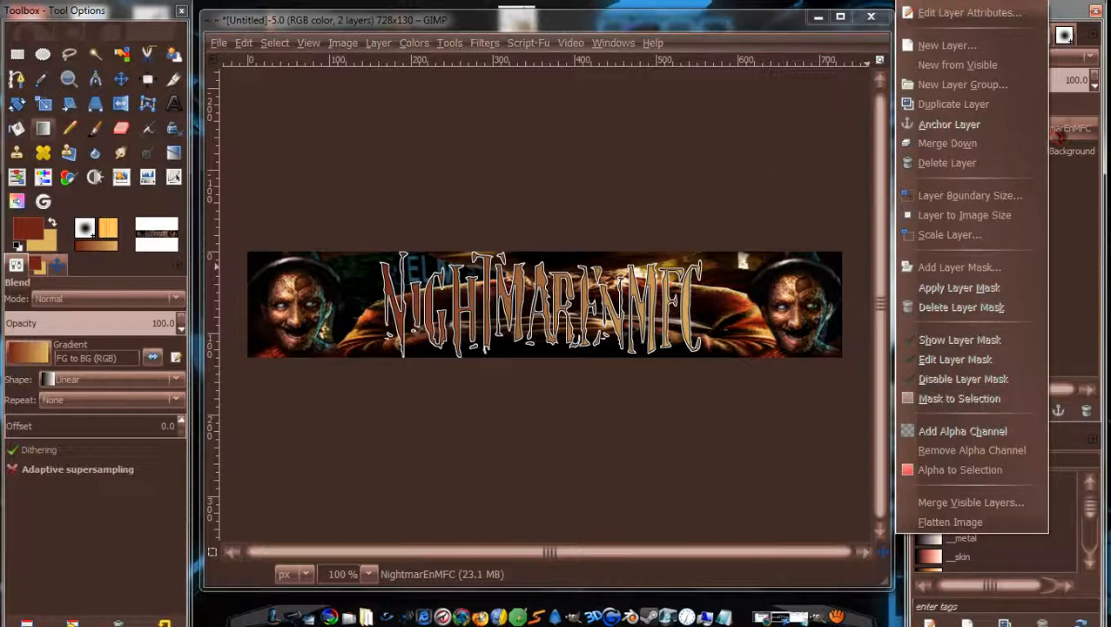
pyautogui.click(1083, 130)
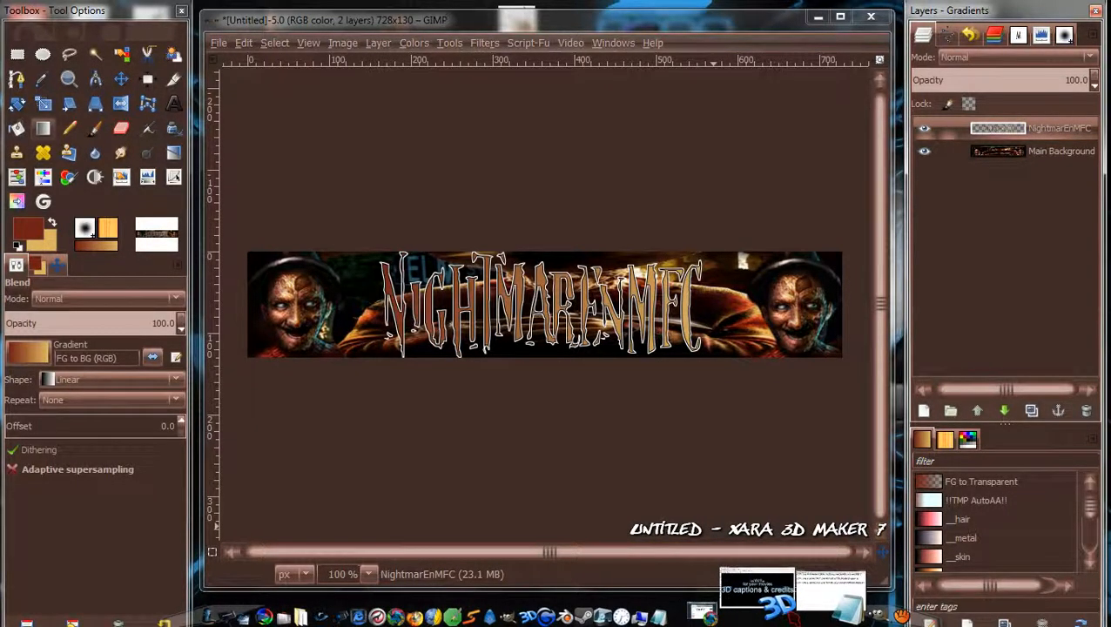
pyautogui.click(758, 588)
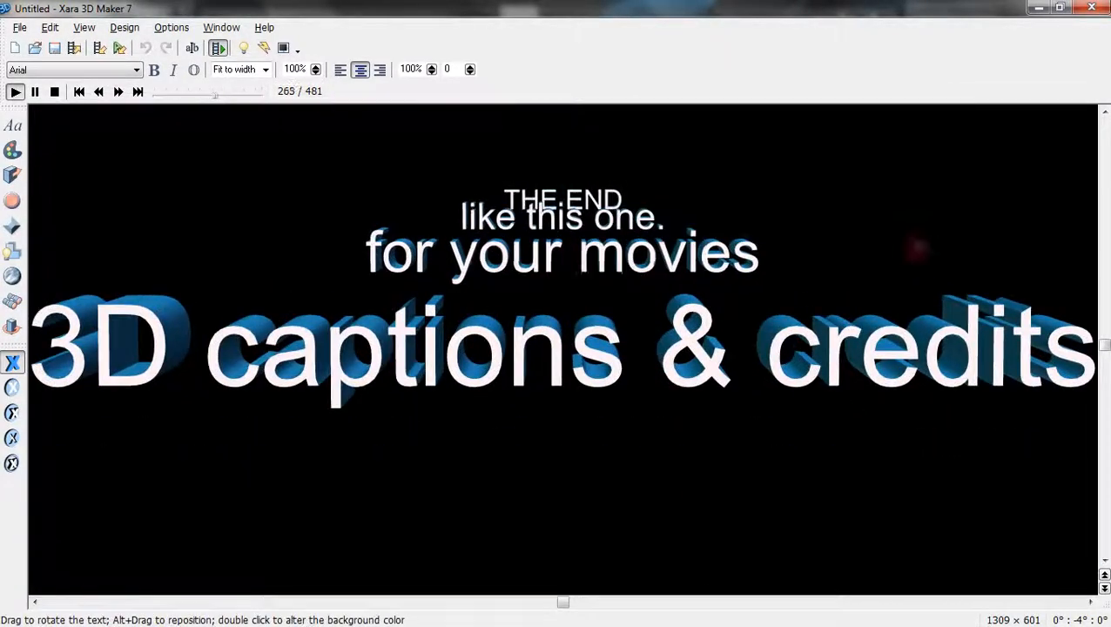
pyautogui.click(1042, 8)
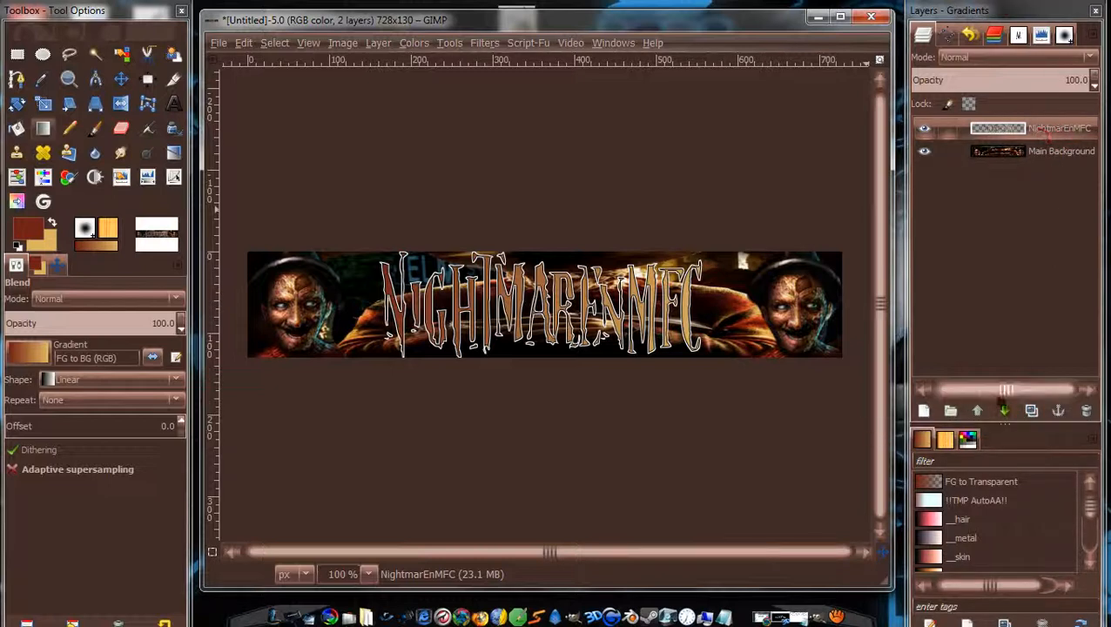
# Duplicate the NightmarEnMFC layer and fill the copy's lettering with solid dark red.
pyautogui.click(1031, 410)
pyautogui.rightClick(1039, 152)
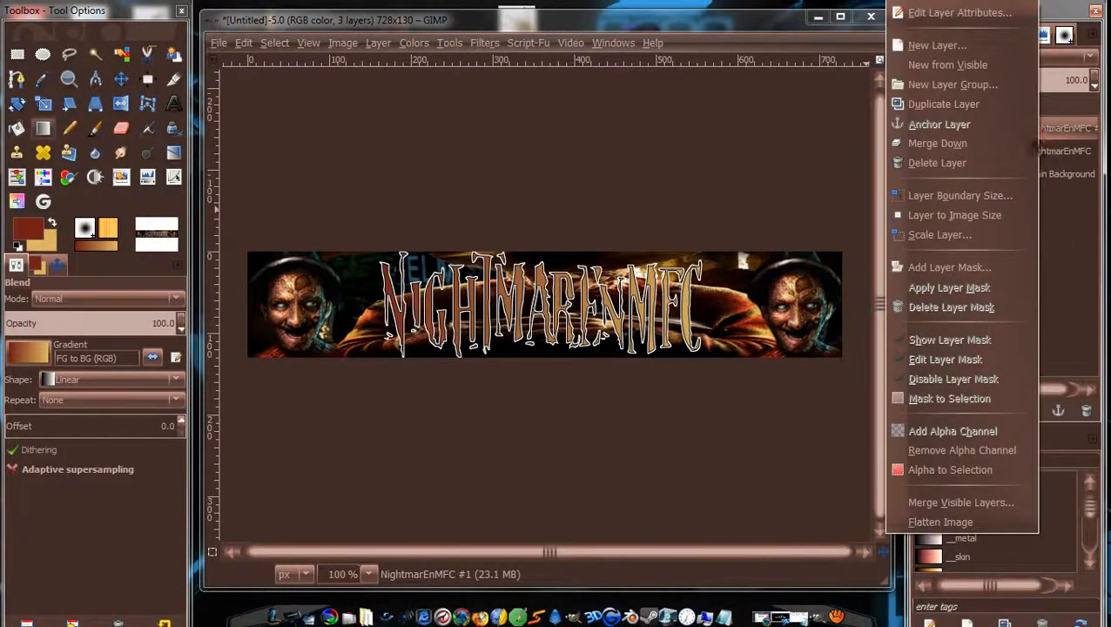
pyautogui.click(975, 469)
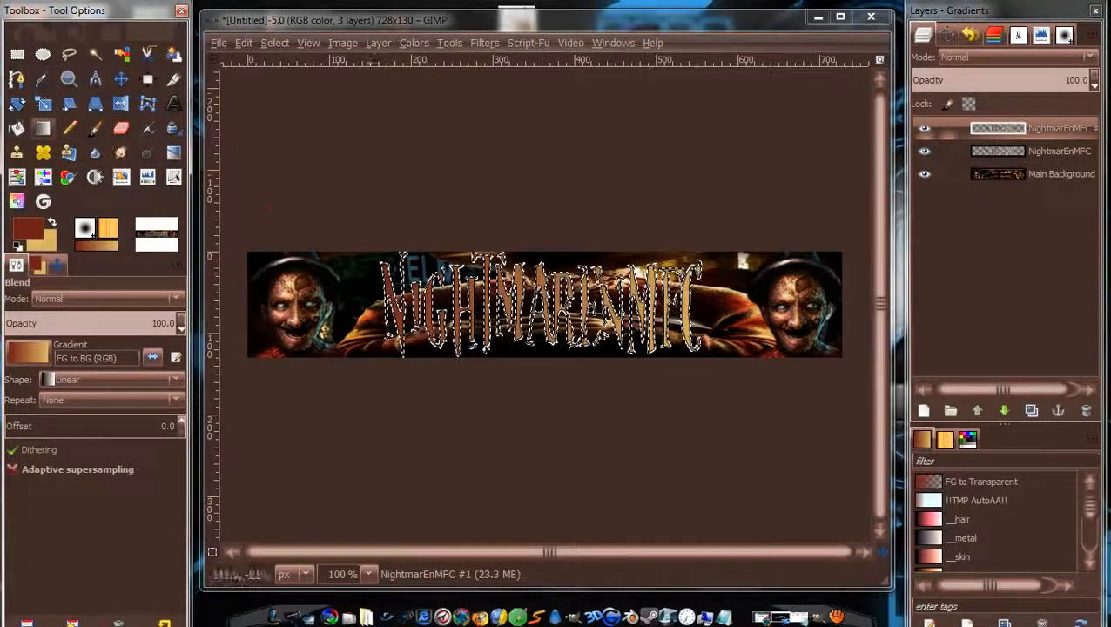
pyautogui.click(16, 128)
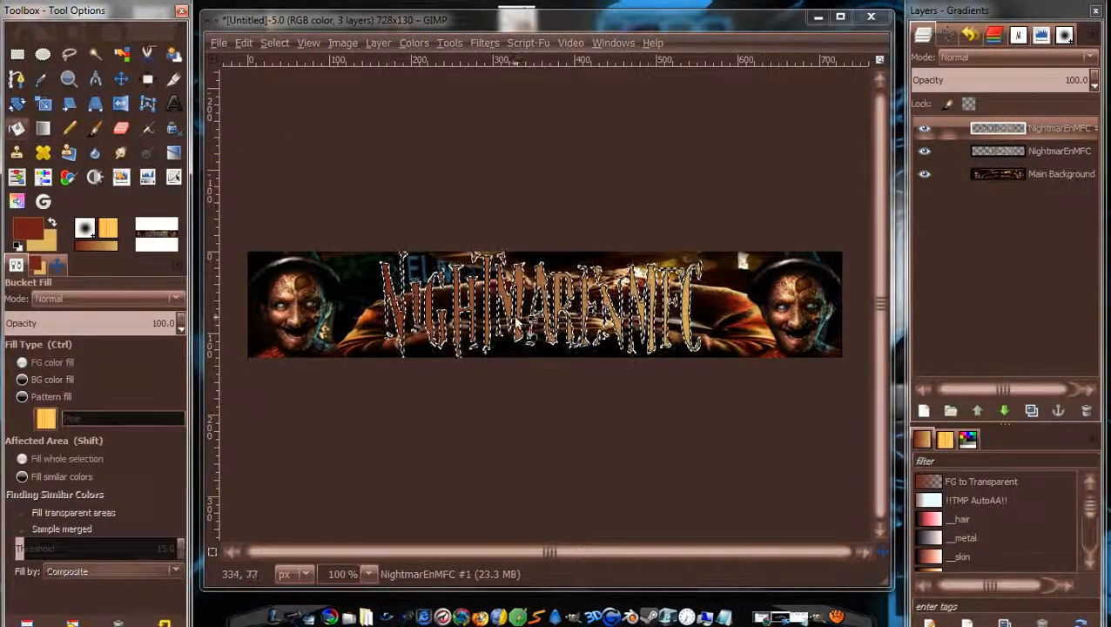
pyautogui.click(520, 305)
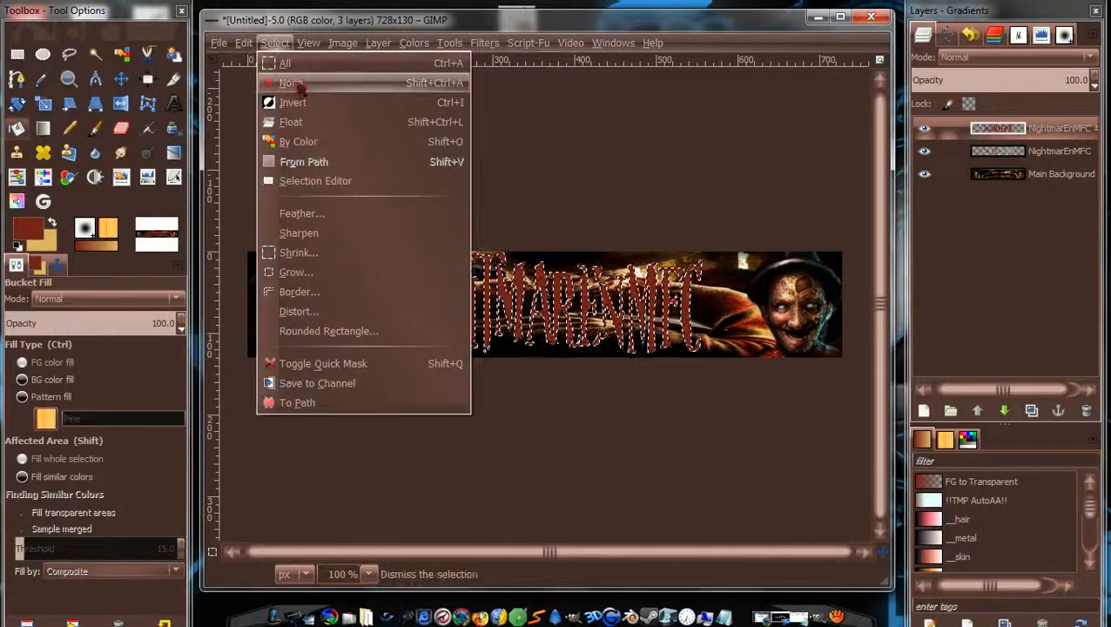
# Clear the selection, nudge the dark red copy a pixel left, and lower it beneath the gradient title.
pyautogui.click(287, 64)
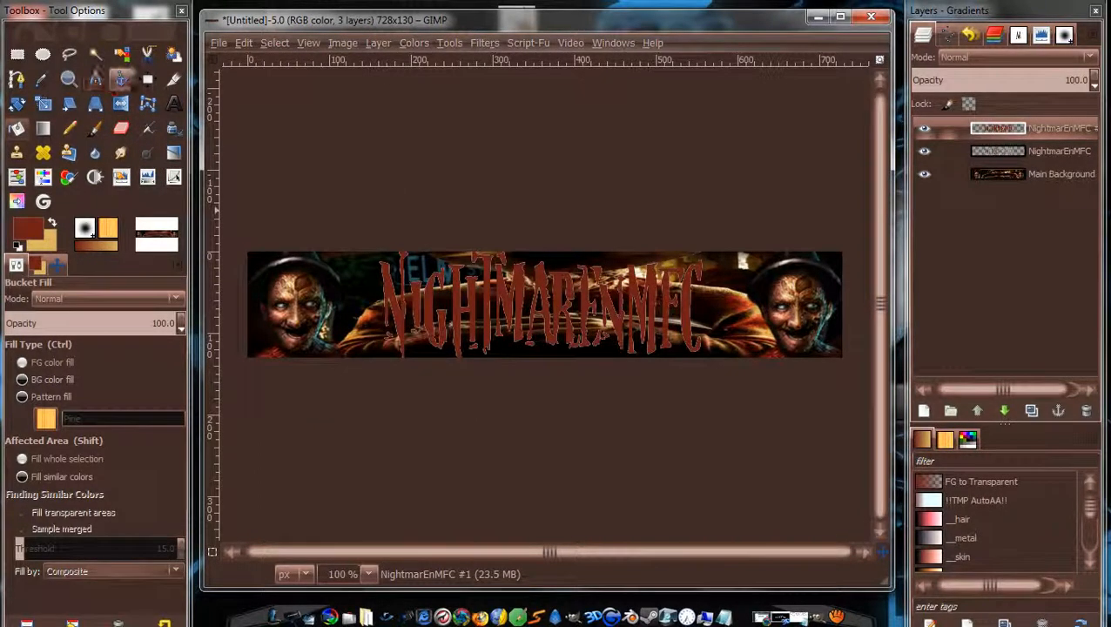
pyautogui.click(121, 79)
pyautogui.moveTo(556, 287); pyautogui.dragTo(558, 289)
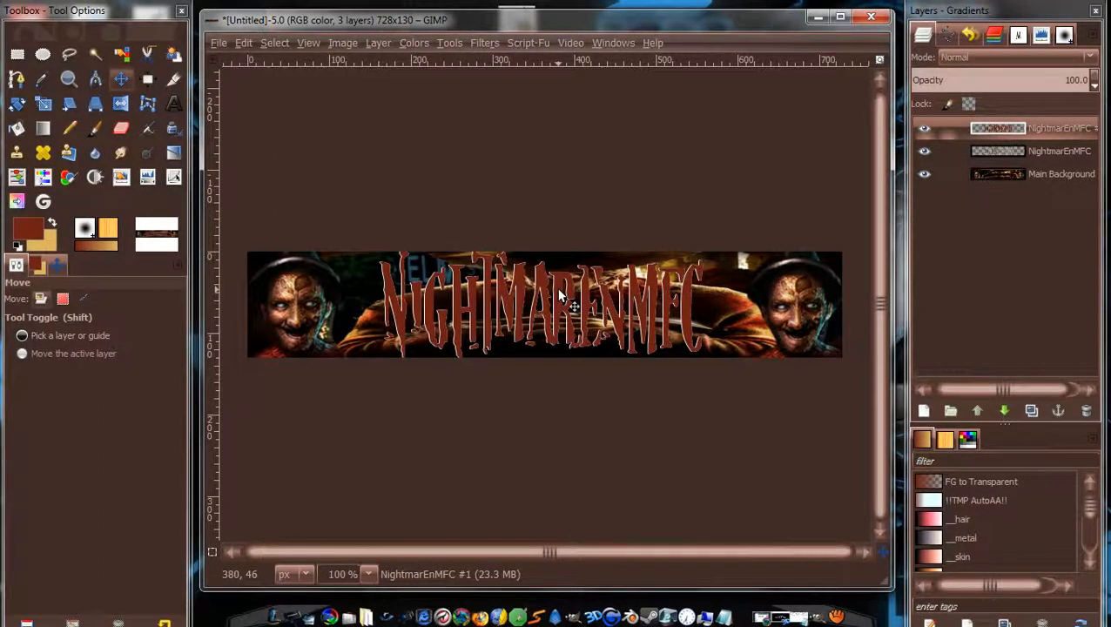
pyautogui.press('Left')
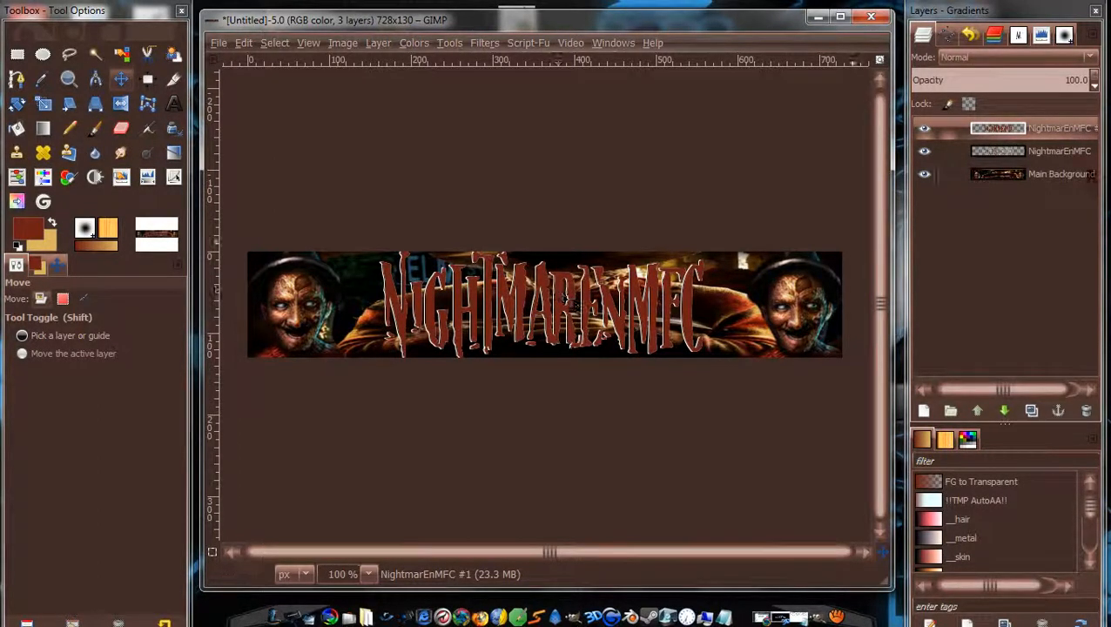
pyautogui.moveTo(1064, 131); pyautogui.dragTo(1028, 134)
pyautogui.click(1004, 411)
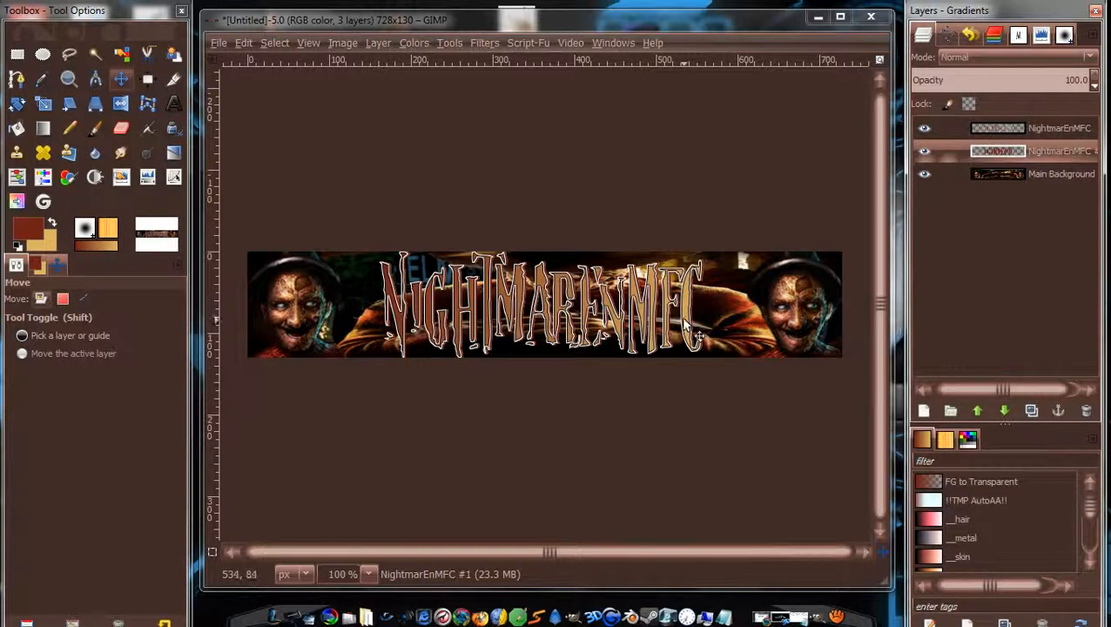
# Duplicate the dark red layer several times, then undo the extra copies.
pyautogui.click(1032, 410)
pyautogui.click(1032, 410)
pyautogui.click(1032, 410)
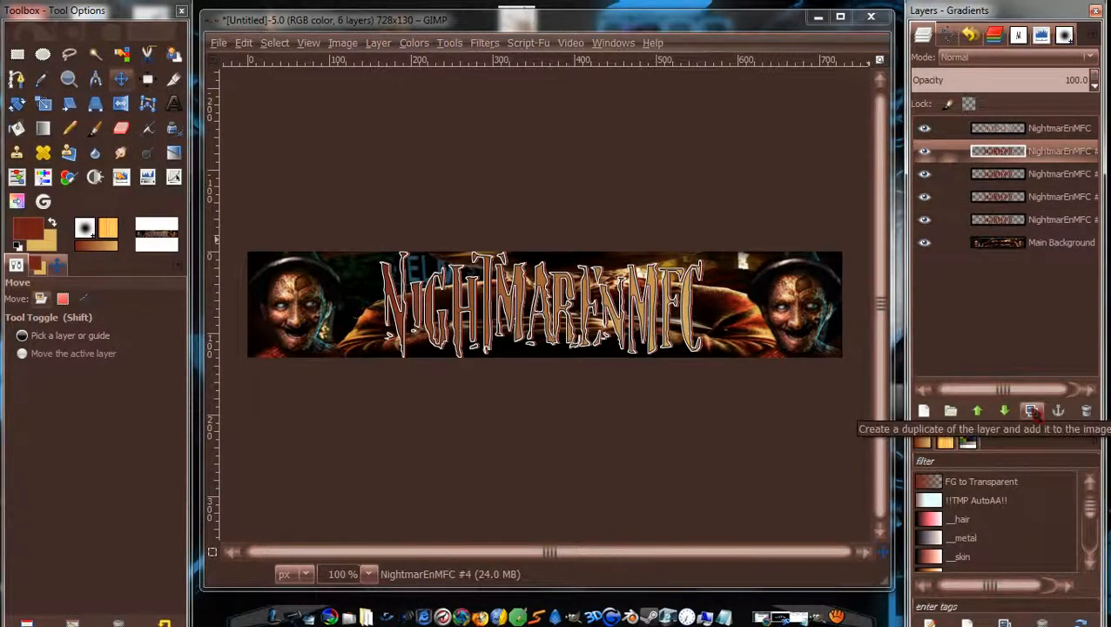
pyautogui.click(1032, 410)
pyautogui.click(1032, 410)
pyautogui.click(1032, 410)
pyautogui.click(1032, 410)
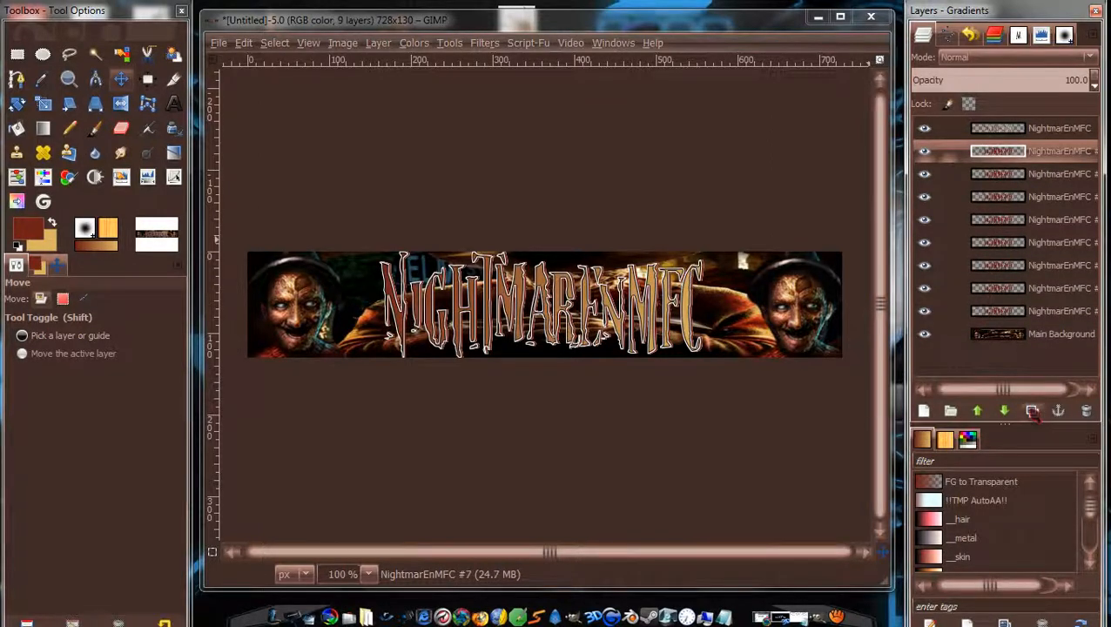
pyautogui.click(1032, 411)
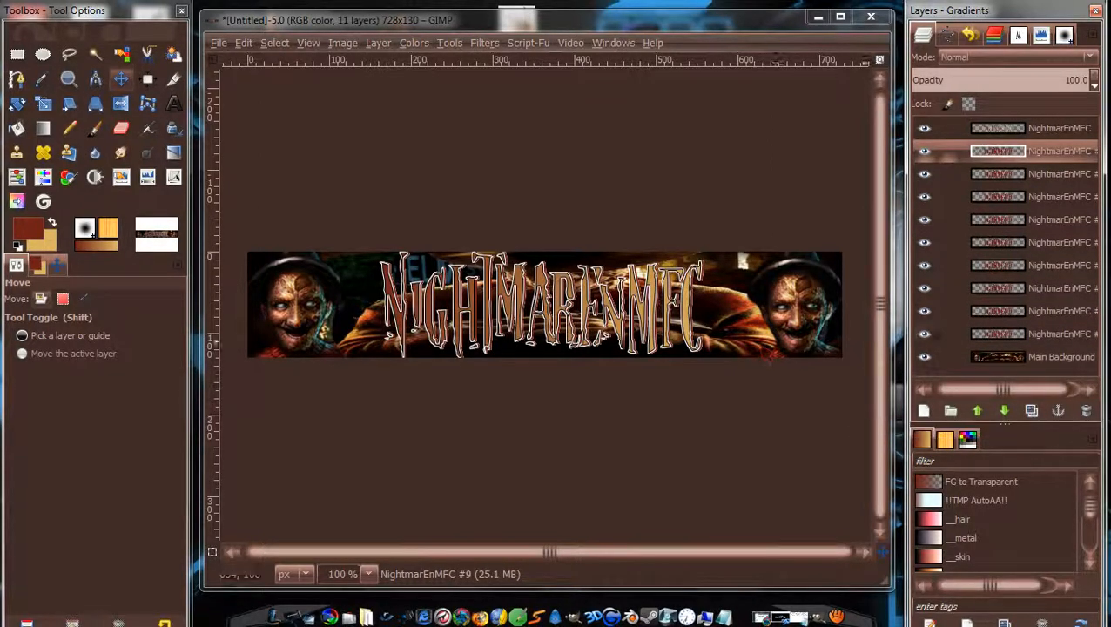
pyautogui.hotkey('ctrl', 'z')
pyautogui.hotkey('ctrl', 'z')
pyautogui.hotkey('ctrl', 'z')
pyautogui.hotkey('ctrl', 'z')
pyautogui.hotkey('ctrl', 'z')
pyautogui.hotkey('ctrl', 'z')
pyautogui.hotkey('ctrl', 'z')
pyautogui.hotkey('ctrl', 'z')
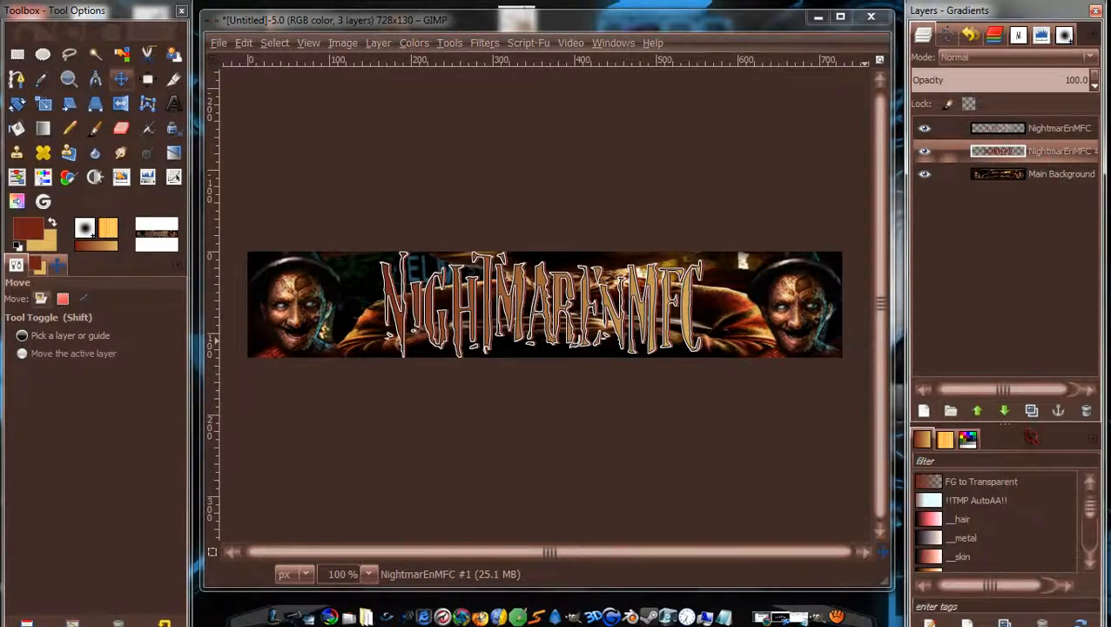
# Add more dark red copies, nudging some a pixel right to thicken the extrusion.
pyautogui.click(1031, 413)
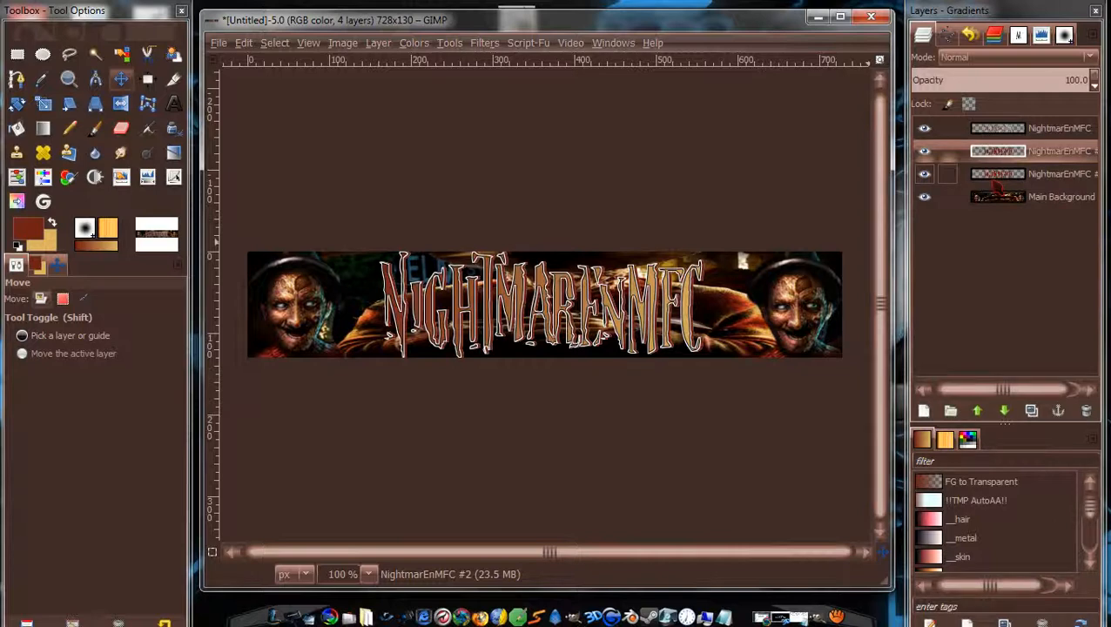
pyautogui.click(1032, 412)
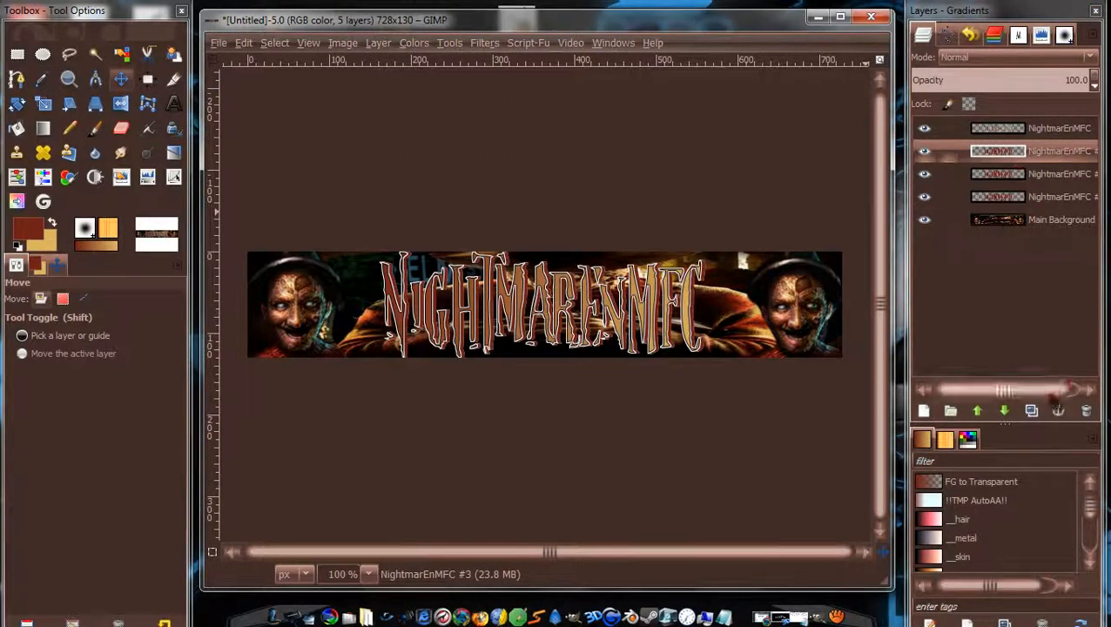
pyautogui.click(1032, 411)
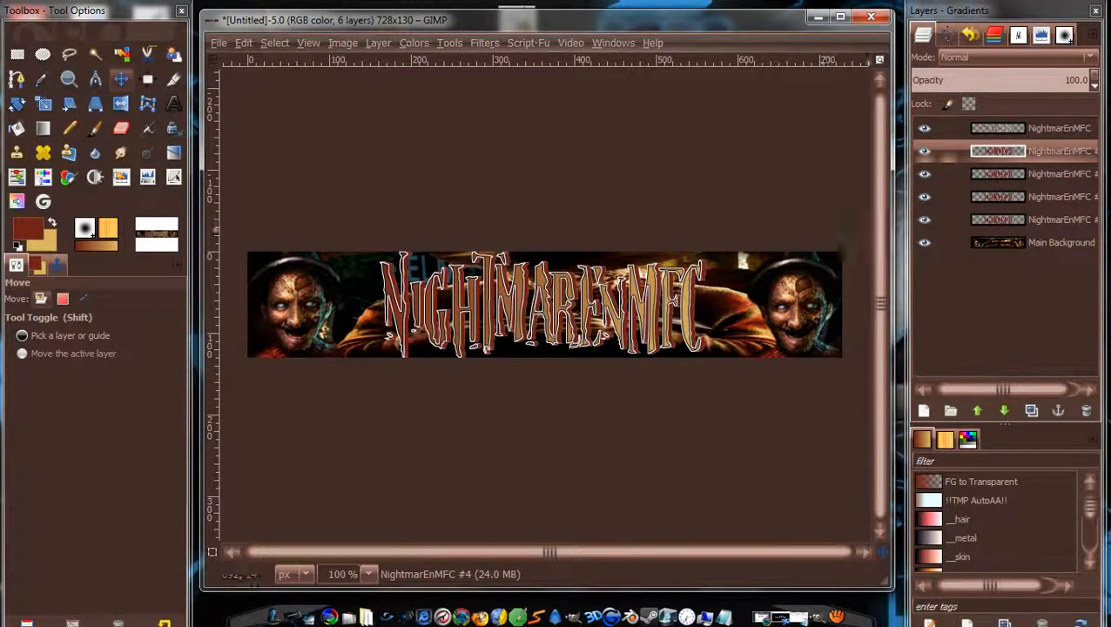
pyautogui.click(1032, 411)
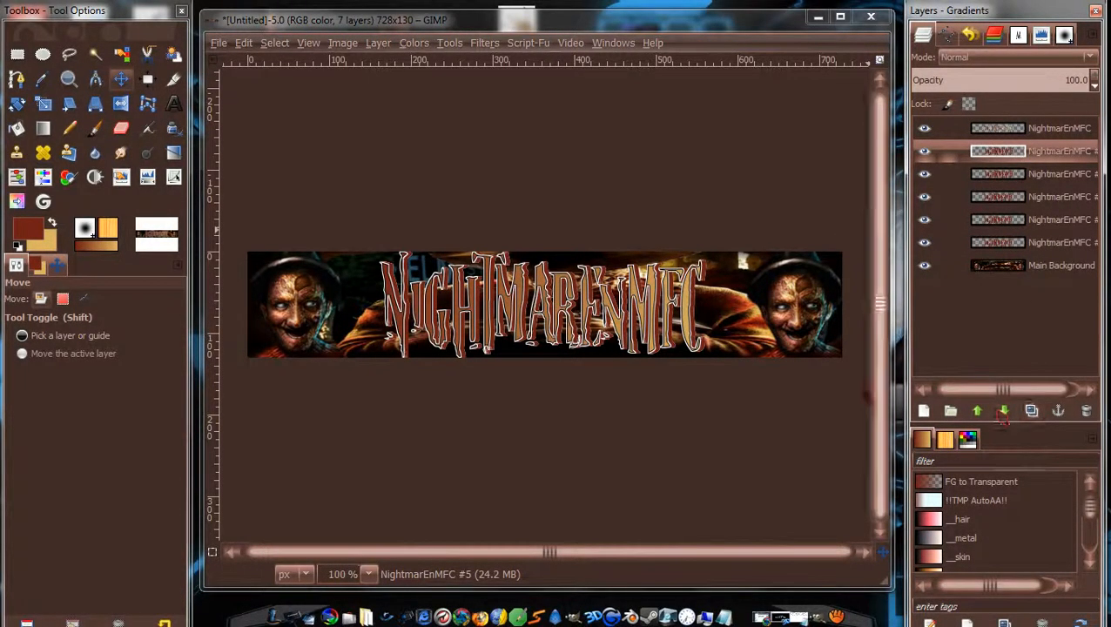
pyautogui.press('Right')
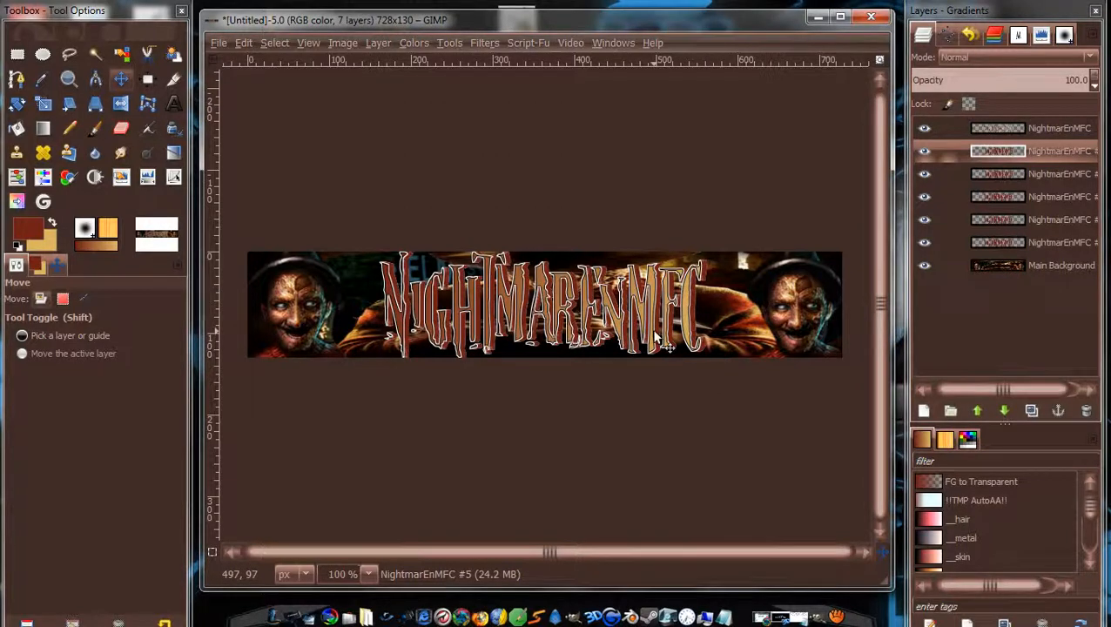
pyautogui.click(1032, 411)
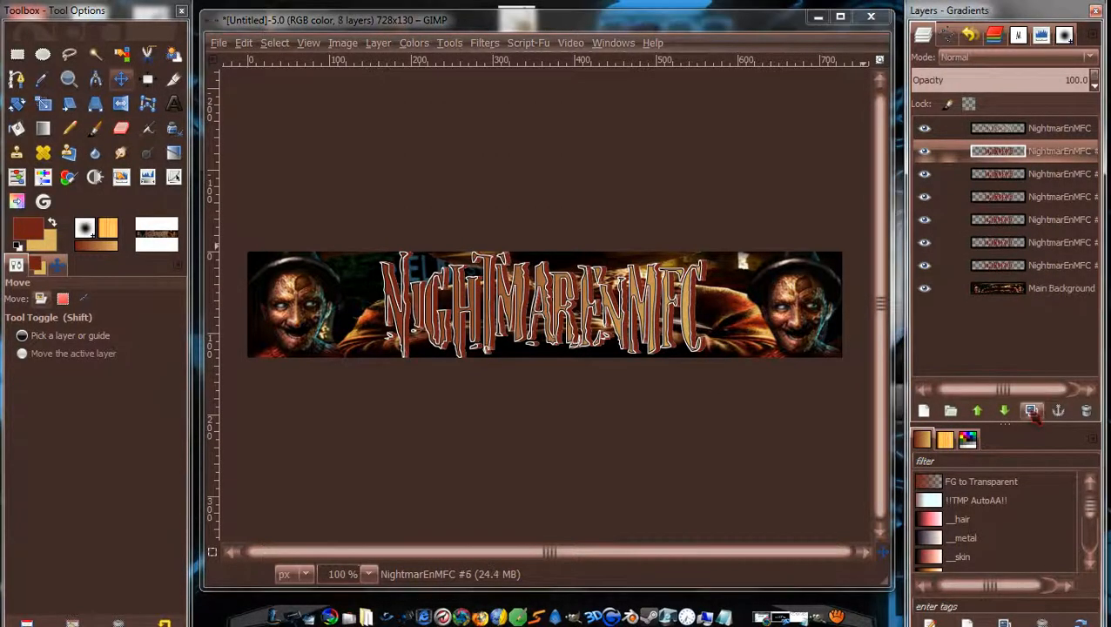
pyautogui.click(618, 322)
pyautogui.press('Right')
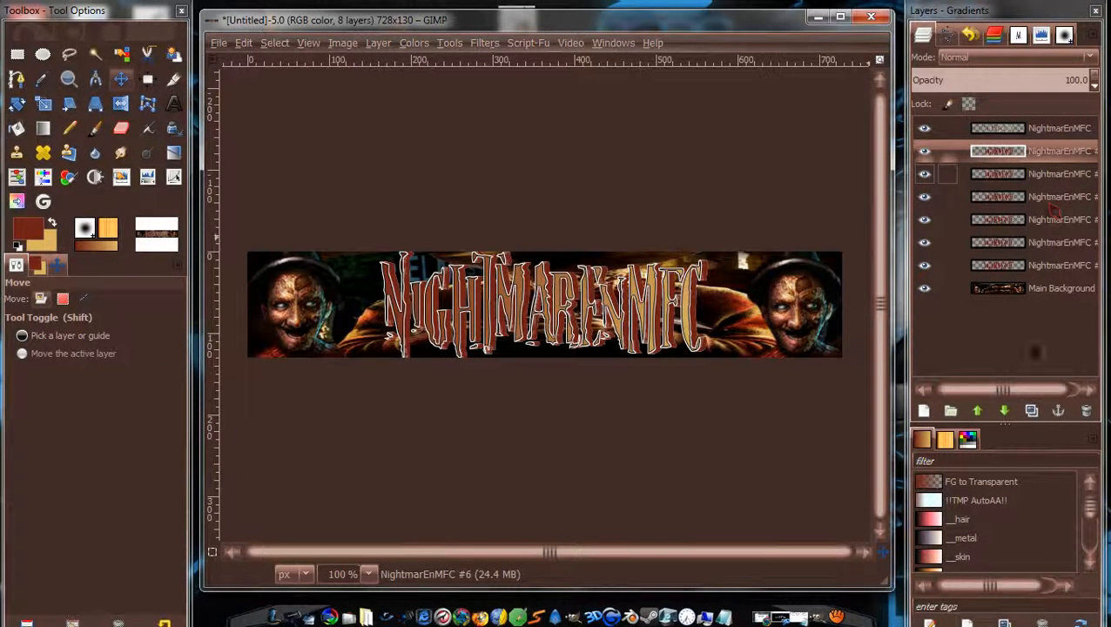
pyautogui.click(1032, 411)
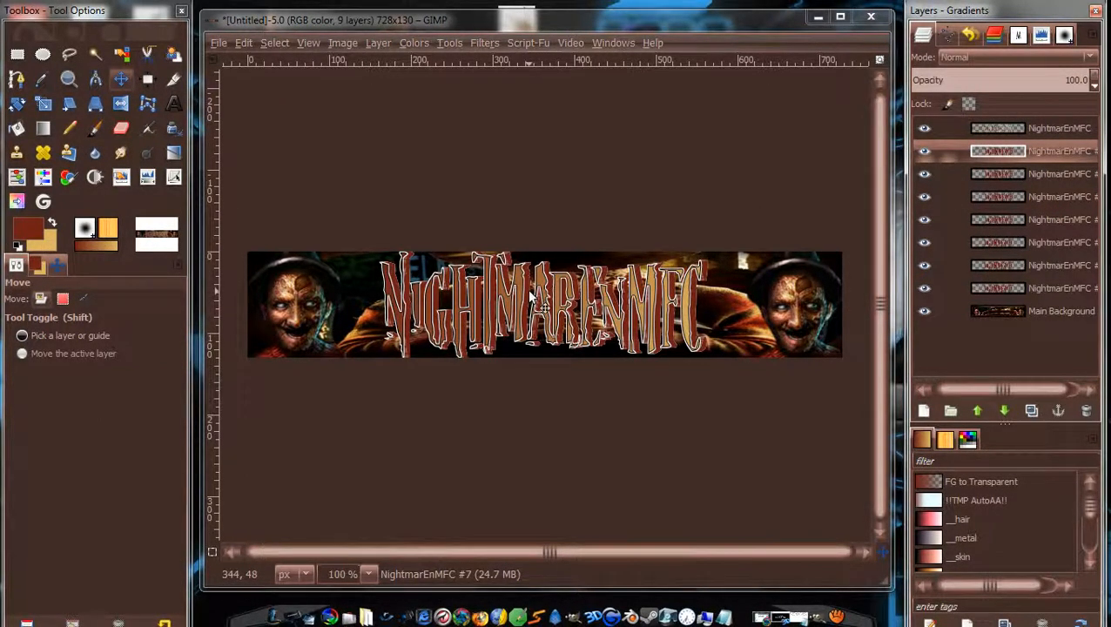
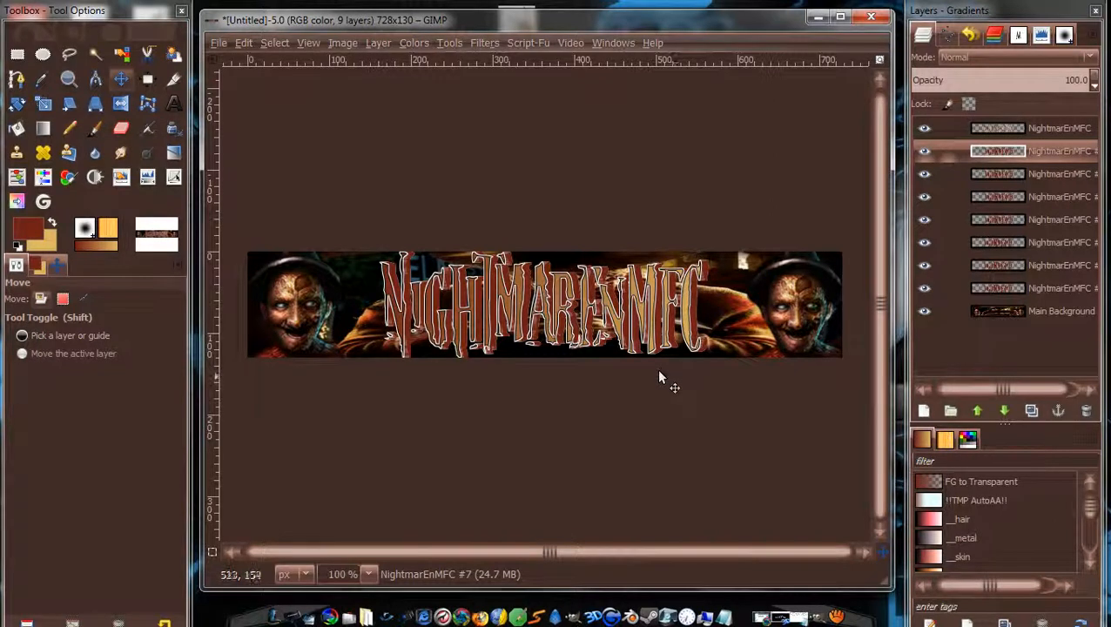
# Merge Down the top title layer seven times, folding every NightmarEnMFC copy into NightmarEnMFC #1.
pyautogui.click(1049, 130)
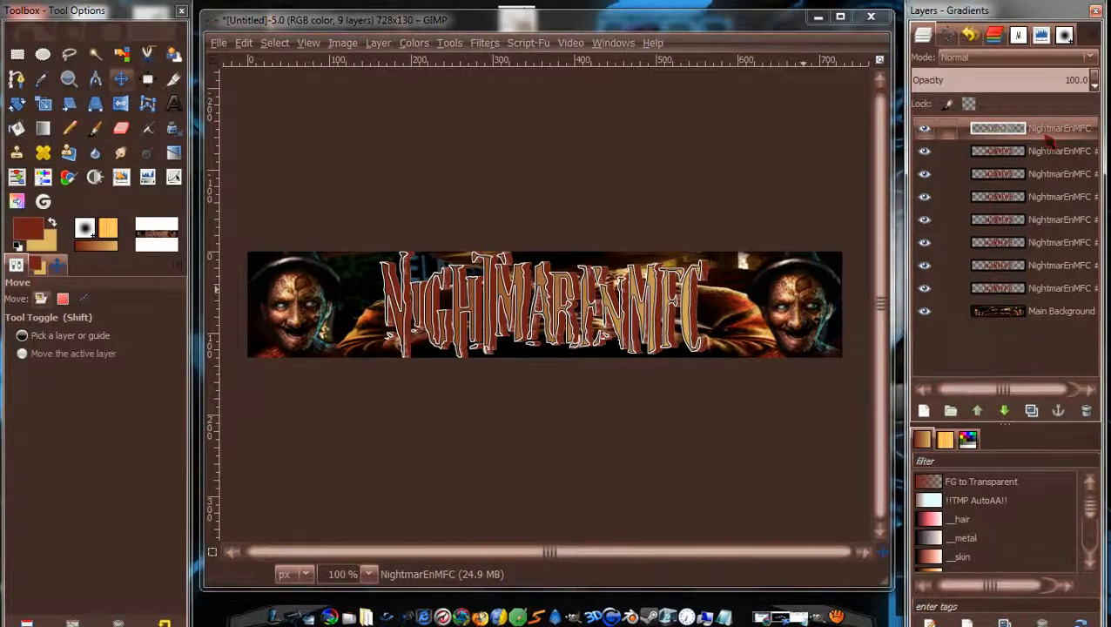
pyautogui.rightClick(1045, 131)
pyautogui.click(968, 146)
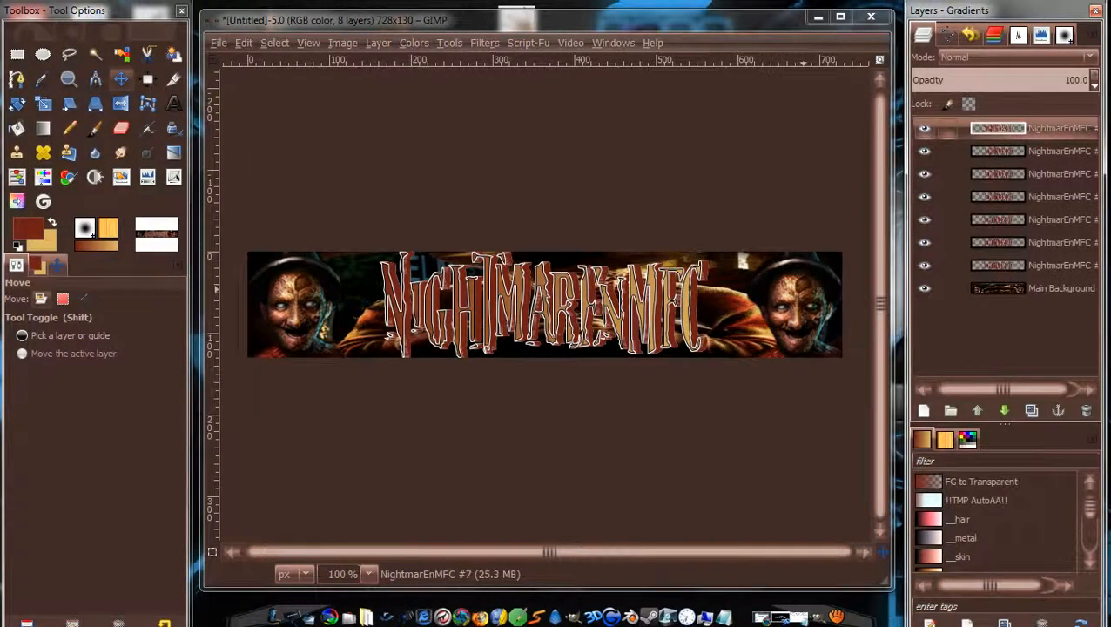
pyautogui.rightClick(998, 152)
pyautogui.click(994, 146)
pyautogui.rightClick(1052, 131)
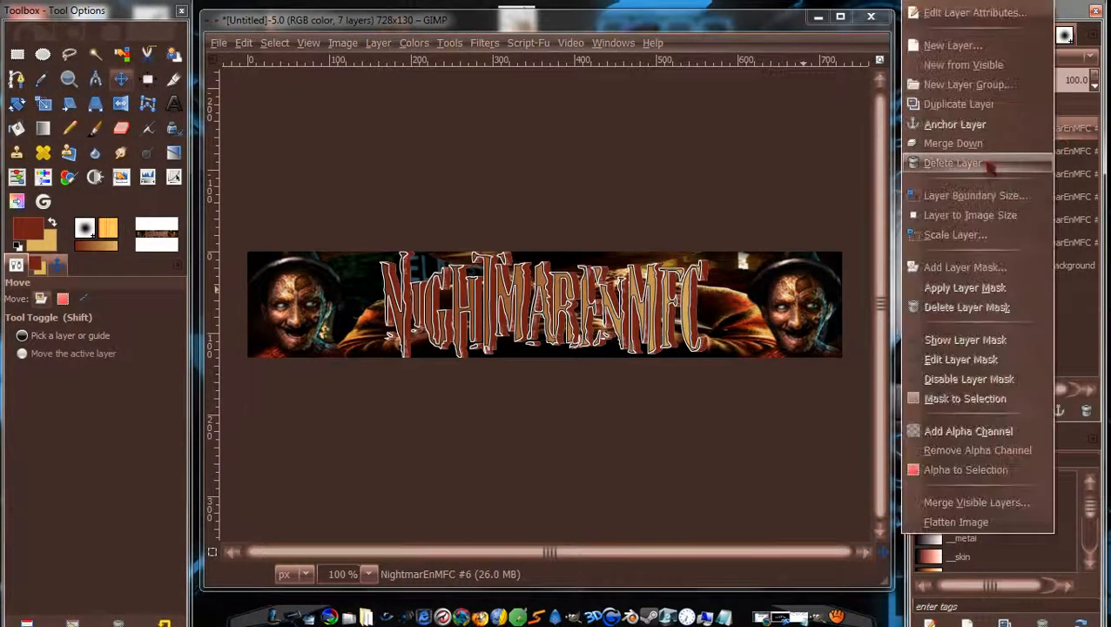
pyautogui.click(986, 144)
pyautogui.rightClick(1052, 133)
pyautogui.click(989, 146)
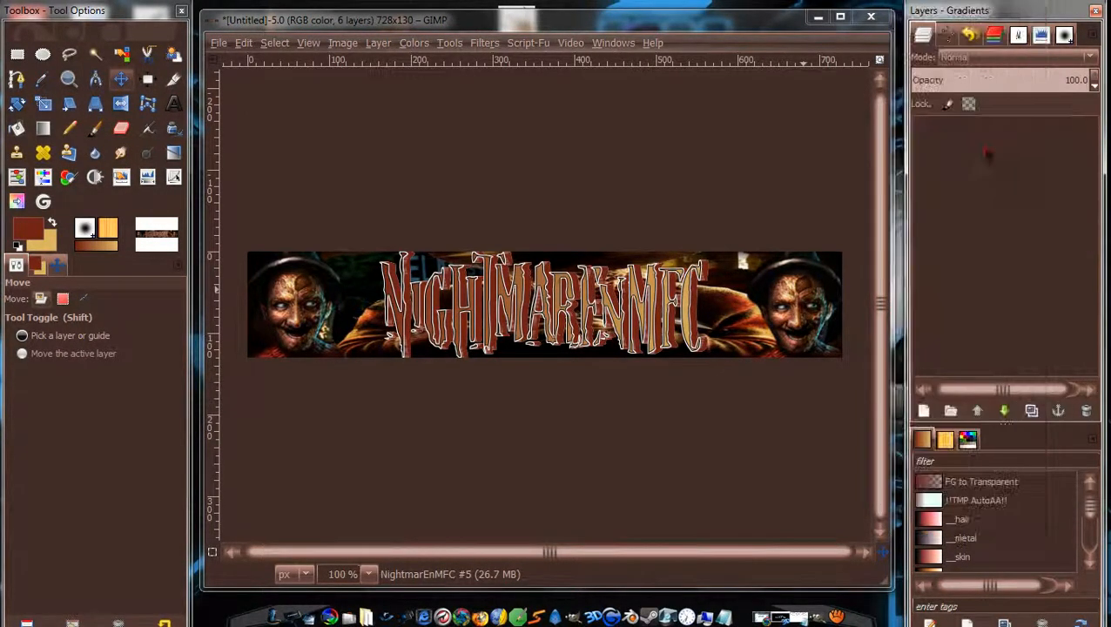
pyautogui.rightClick(1052, 131)
pyautogui.click(990, 145)
pyautogui.rightClick(1053, 132)
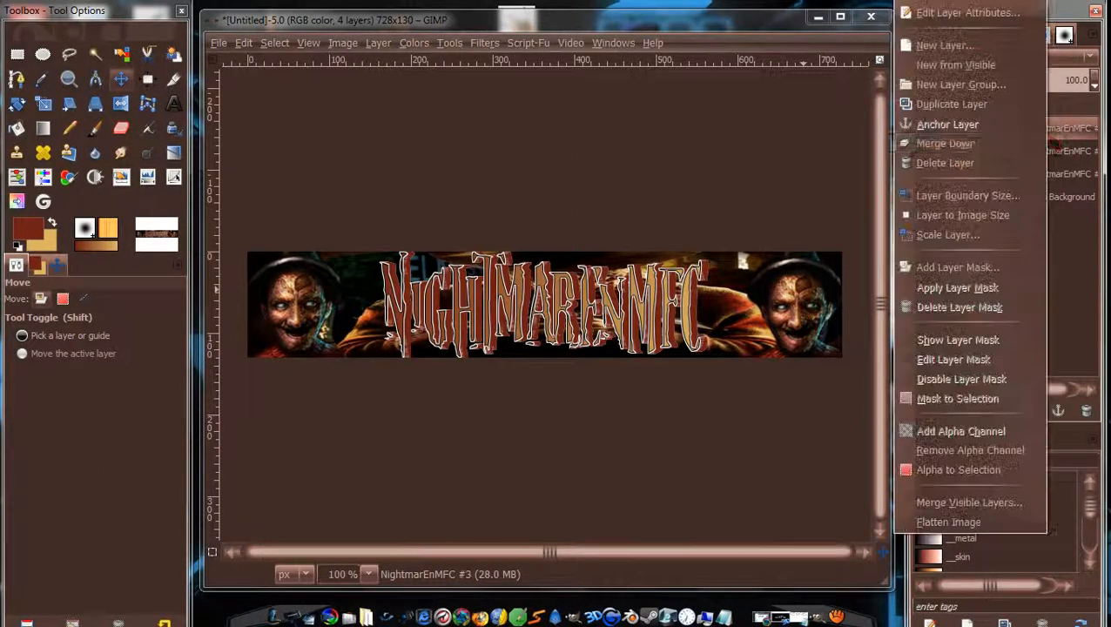
pyautogui.click(990, 145)
pyautogui.rightClick(1063, 135)
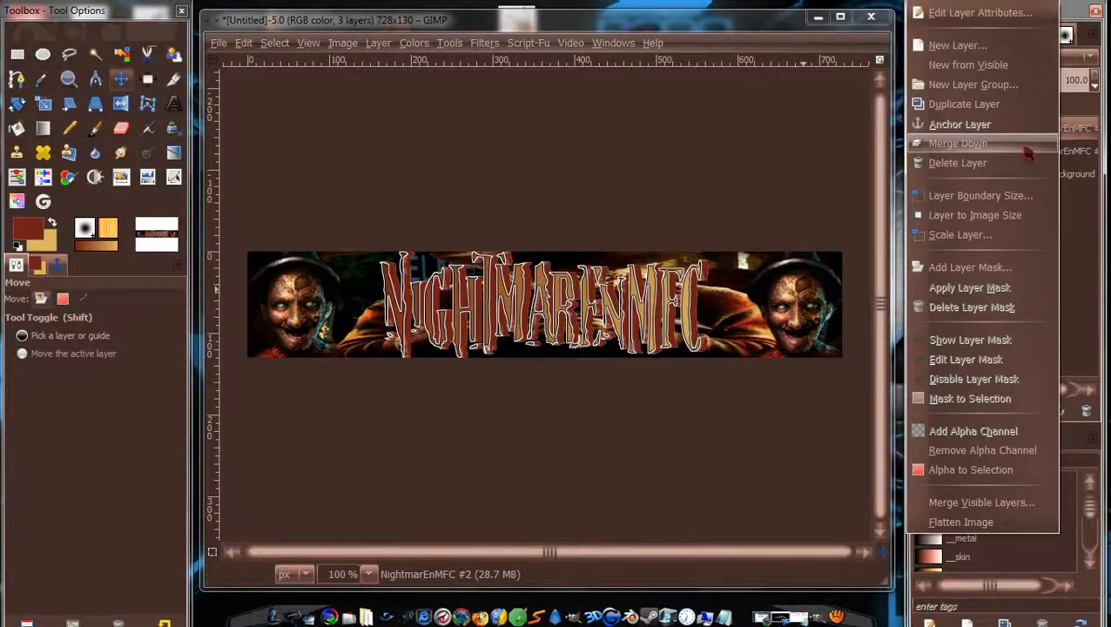
pyautogui.click(1026, 146)
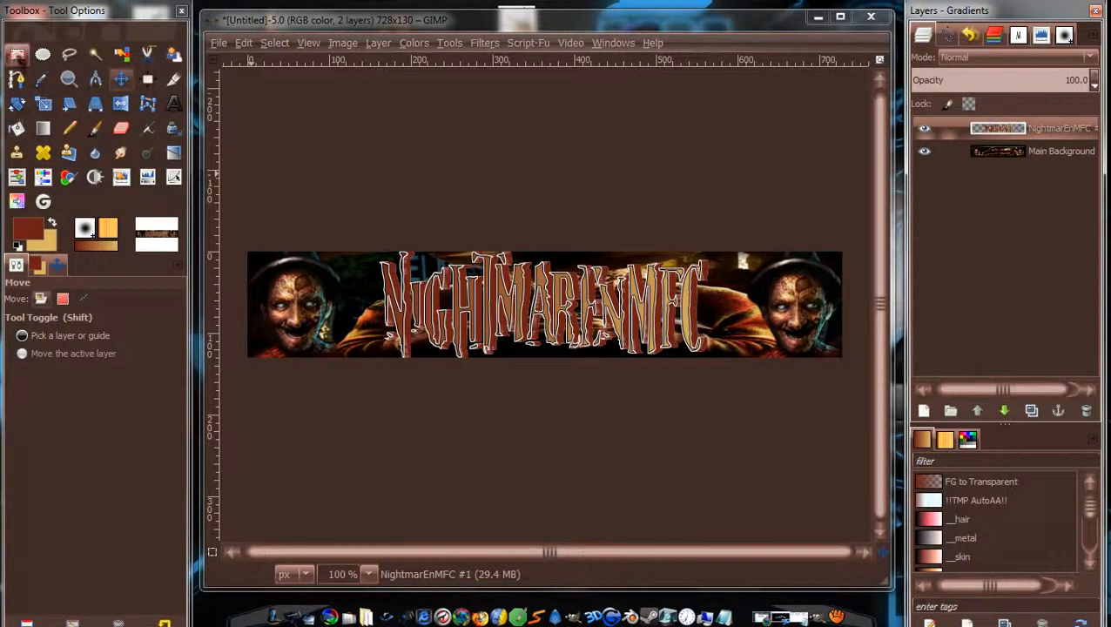
pyautogui.click(17, 54)
pyautogui.moveTo(379, 258); pyautogui.dragTo(411, 357)
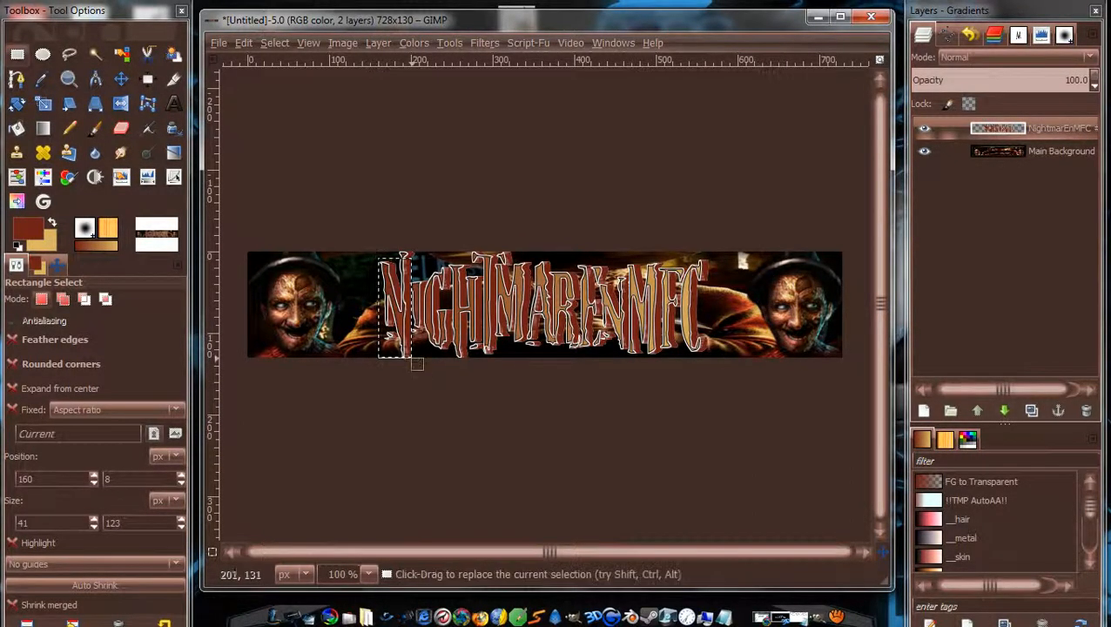
pyautogui.moveTo(406, 254); pyautogui.dragTo(403, 244)
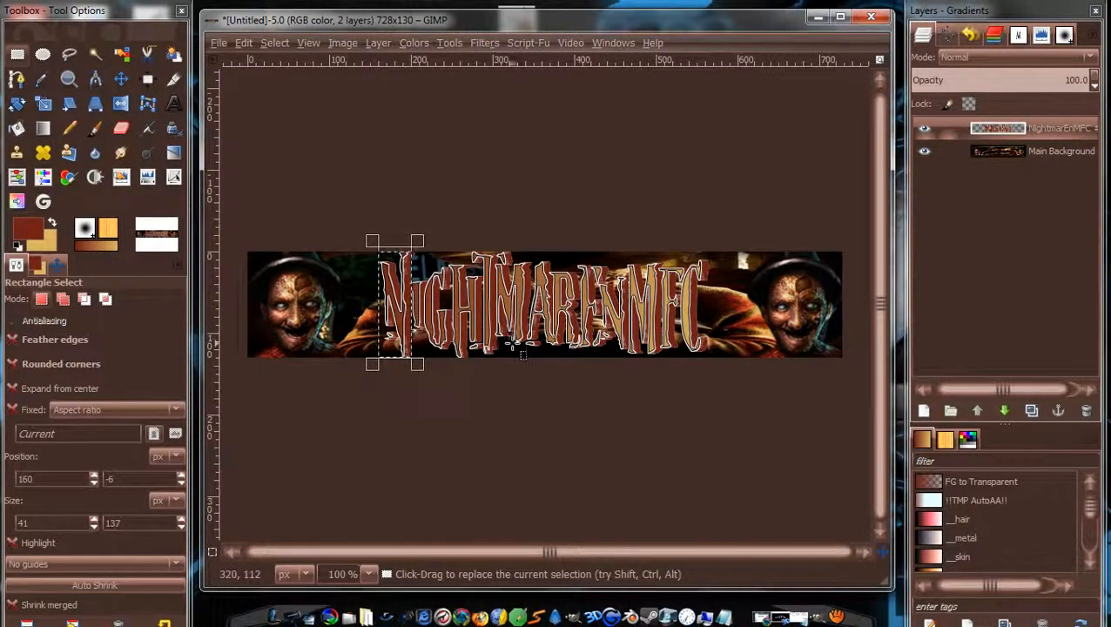
pyautogui.moveTo(424, 271); pyautogui.dragTo(418, 272)
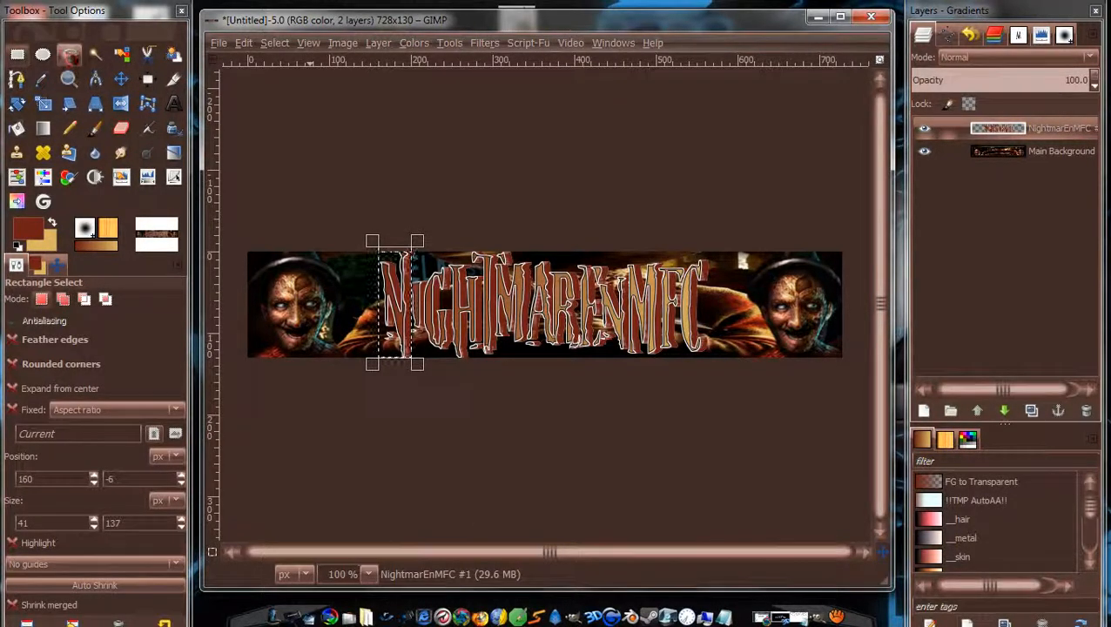
pyautogui.click(121, 80)
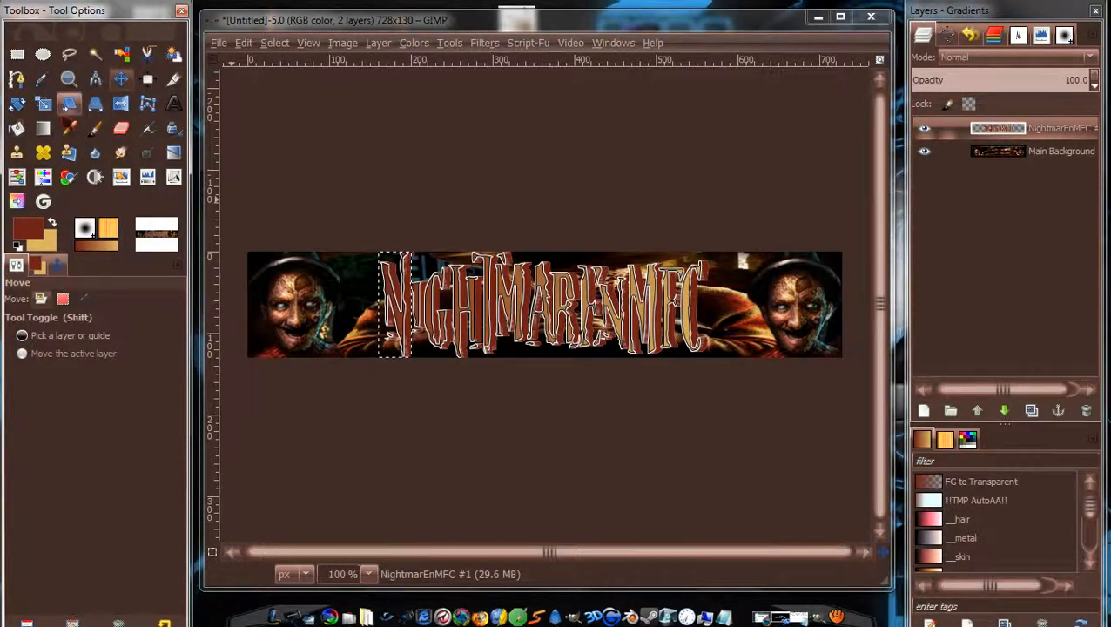
pyautogui.click(17, 128)
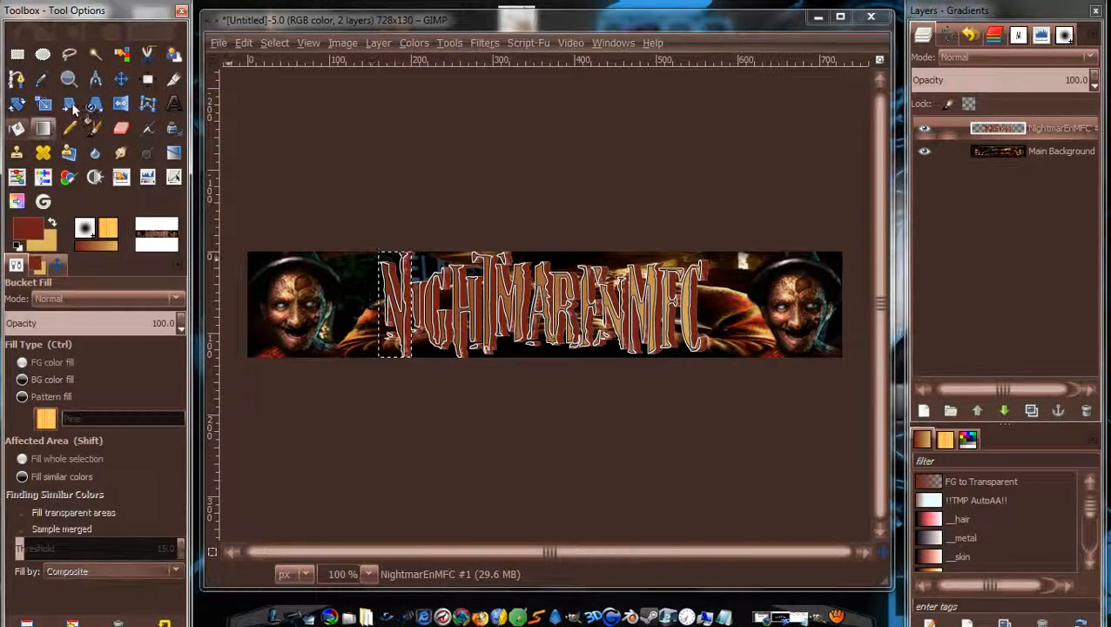
pyautogui.click(122, 80)
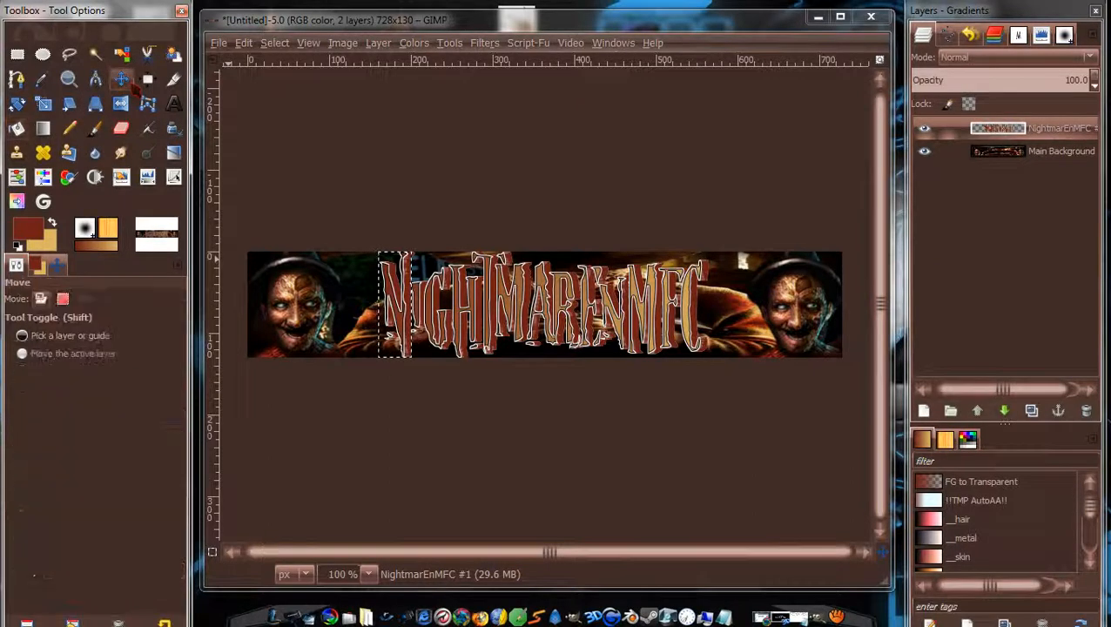
pyautogui.rightClick(393, 315)
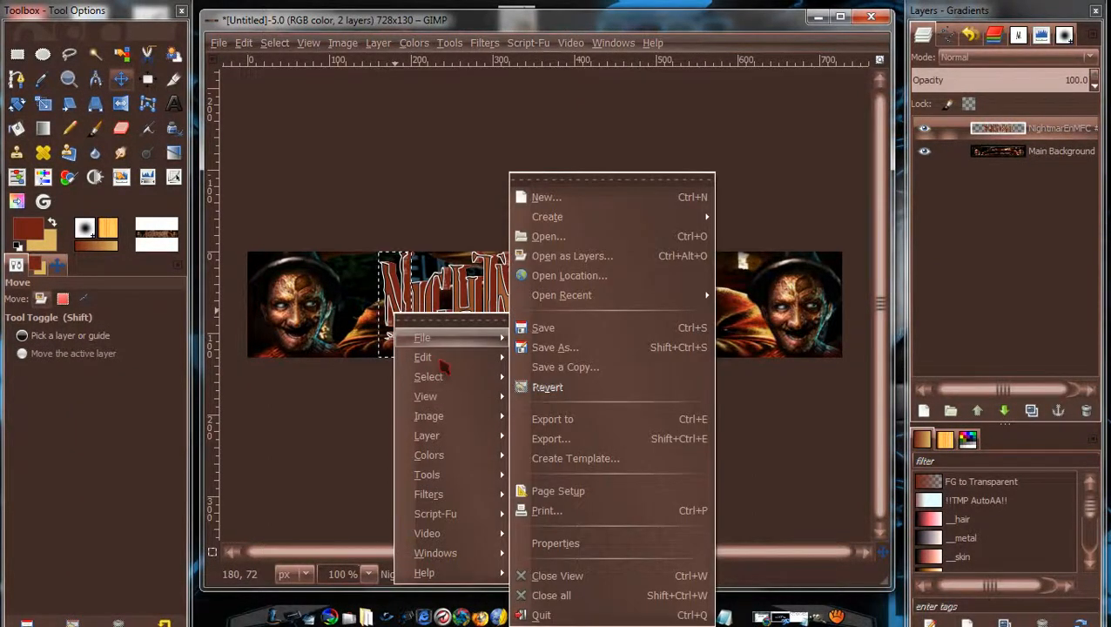
pyautogui.moveTo(424, 358)
pyautogui.click(344, 411)
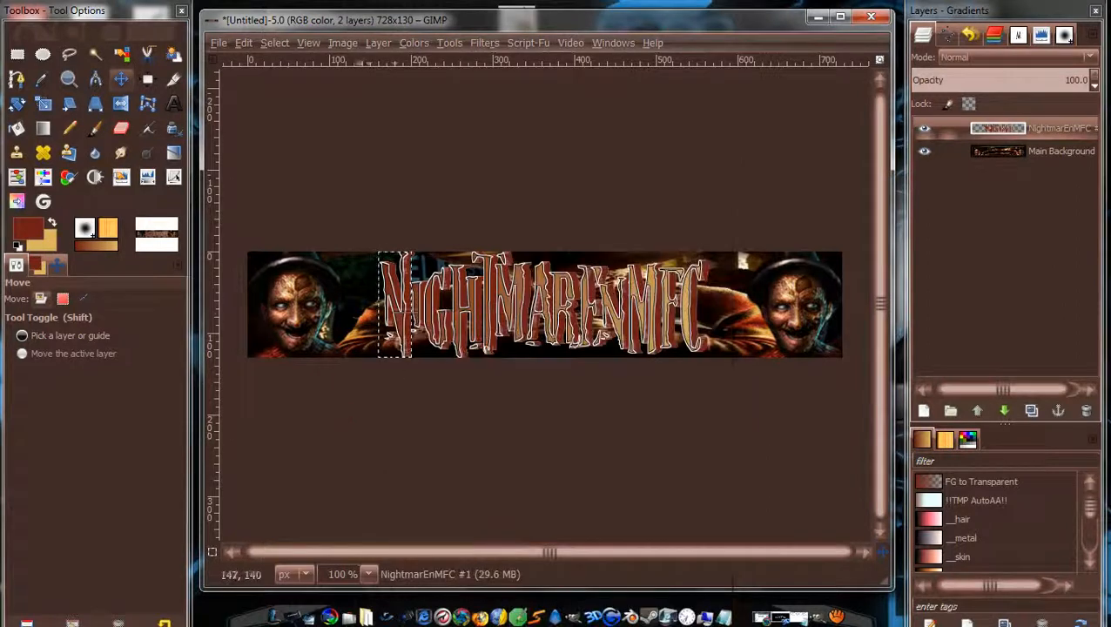
pyautogui.click(274, 42)
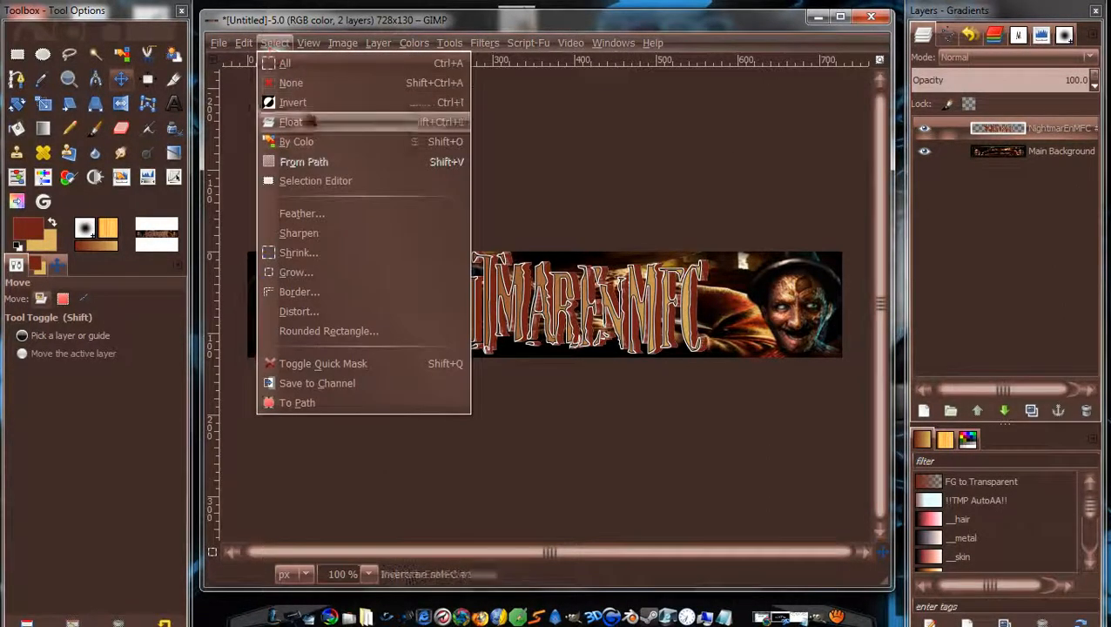
pyautogui.click(319, 85)
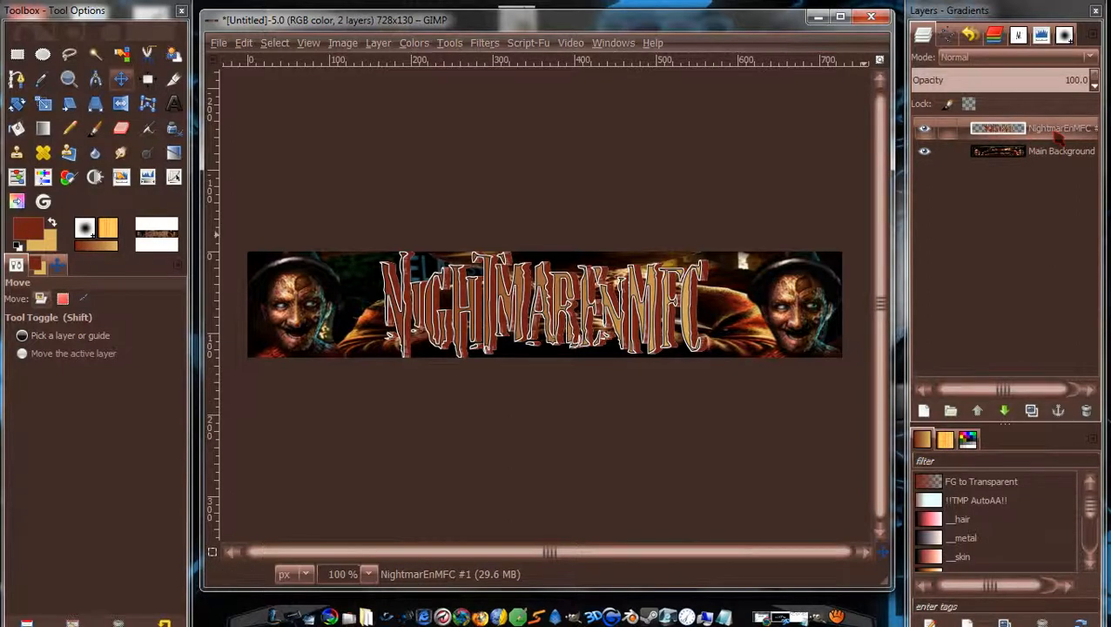
# Scale the title layer, duplicate it, and shrink the copy to 399×135.
pyautogui.click(43, 103)
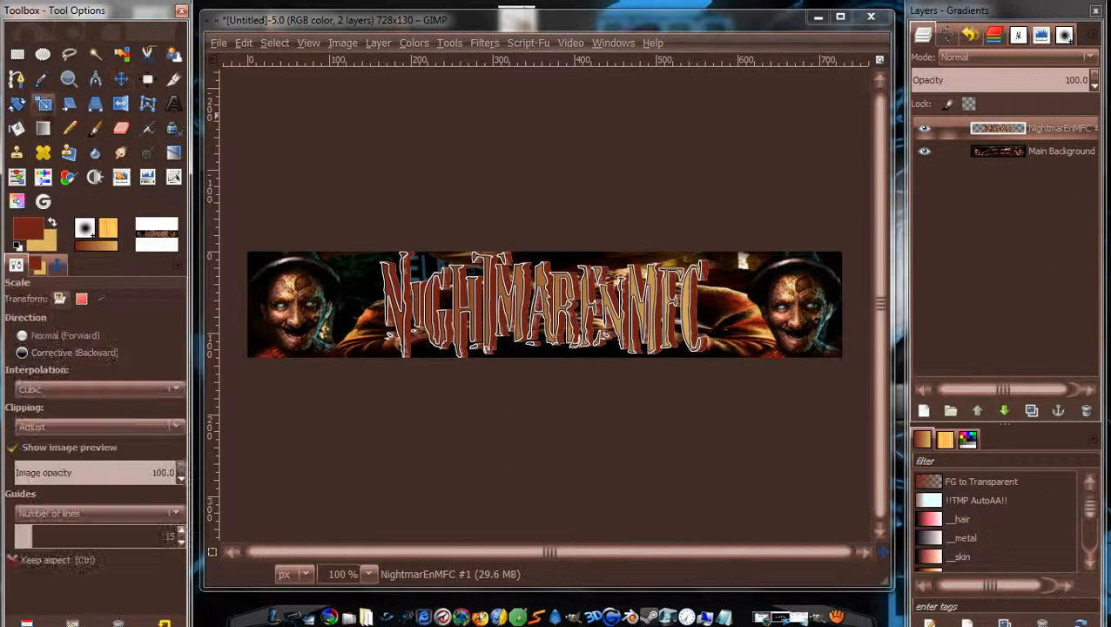
pyautogui.click(572, 321)
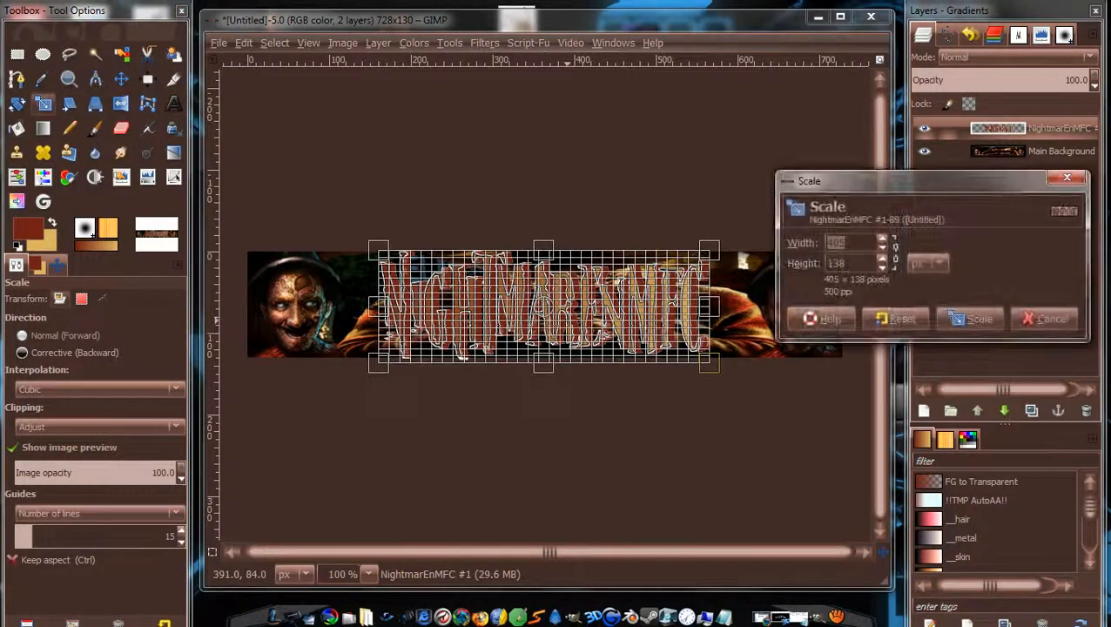
pyautogui.click(971, 318)
pyautogui.click(1031, 410)
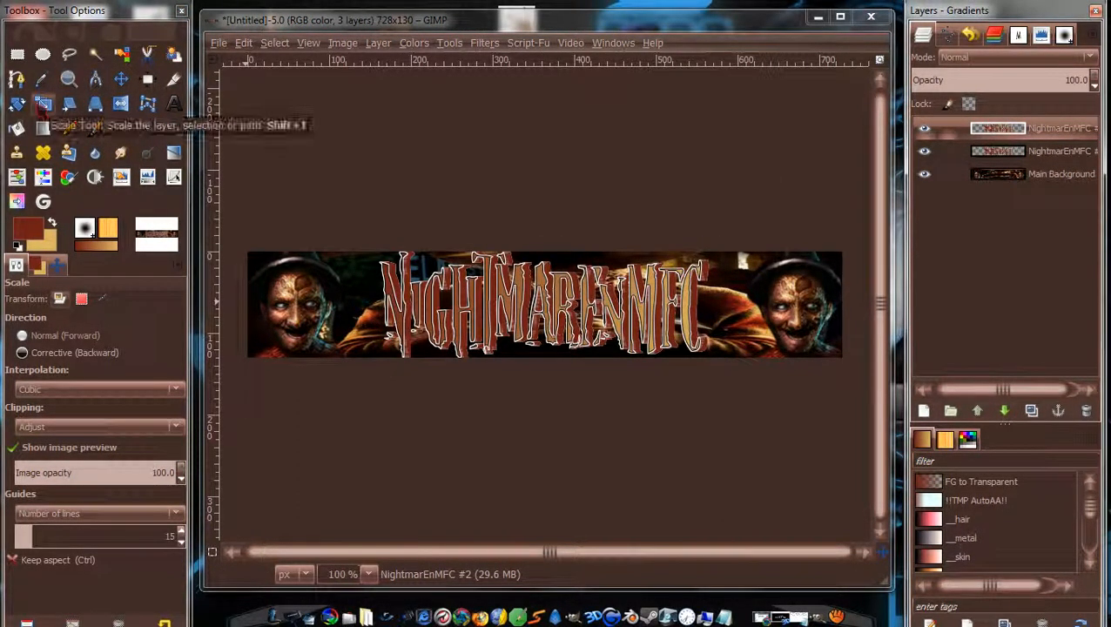
pyautogui.click(506, 307)
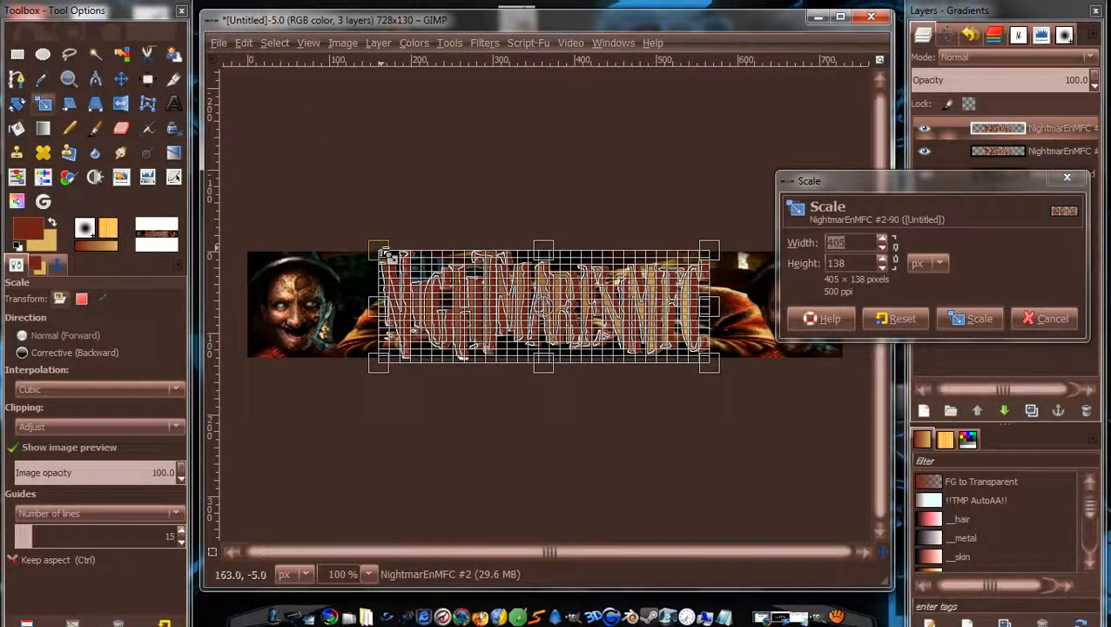
pyautogui.moveTo(388, 254); pyautogui.dragTo(404, 263)
pyautogui.click(974, 318)
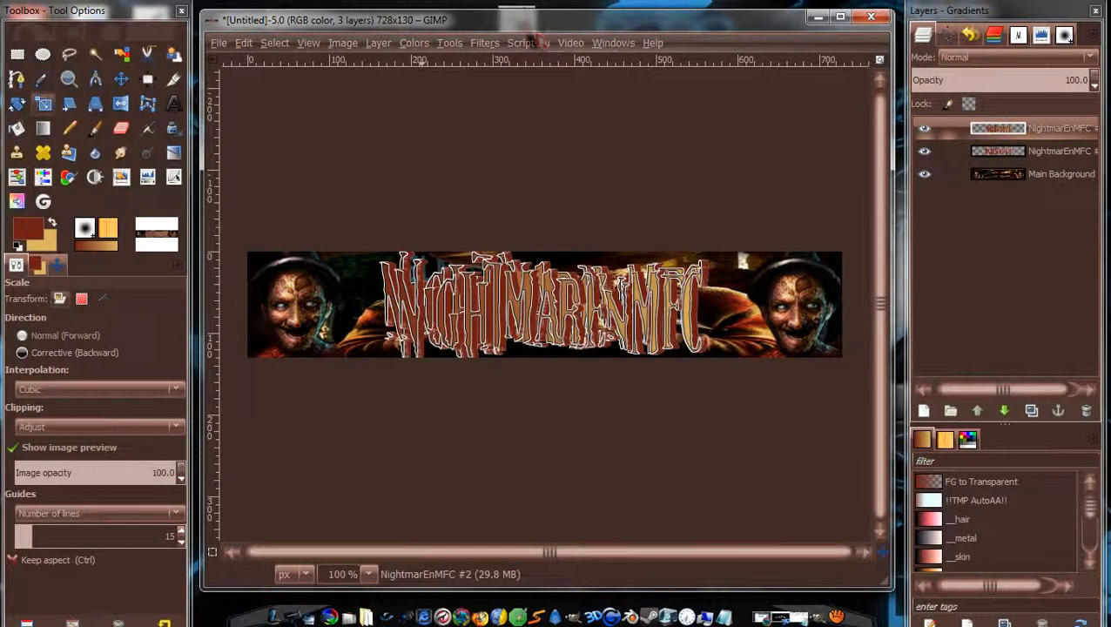
# Browse the Filters menu's script commands without applying any.
pyautogui.click(477, 46)
pyautogui.moveTo(567, 411)
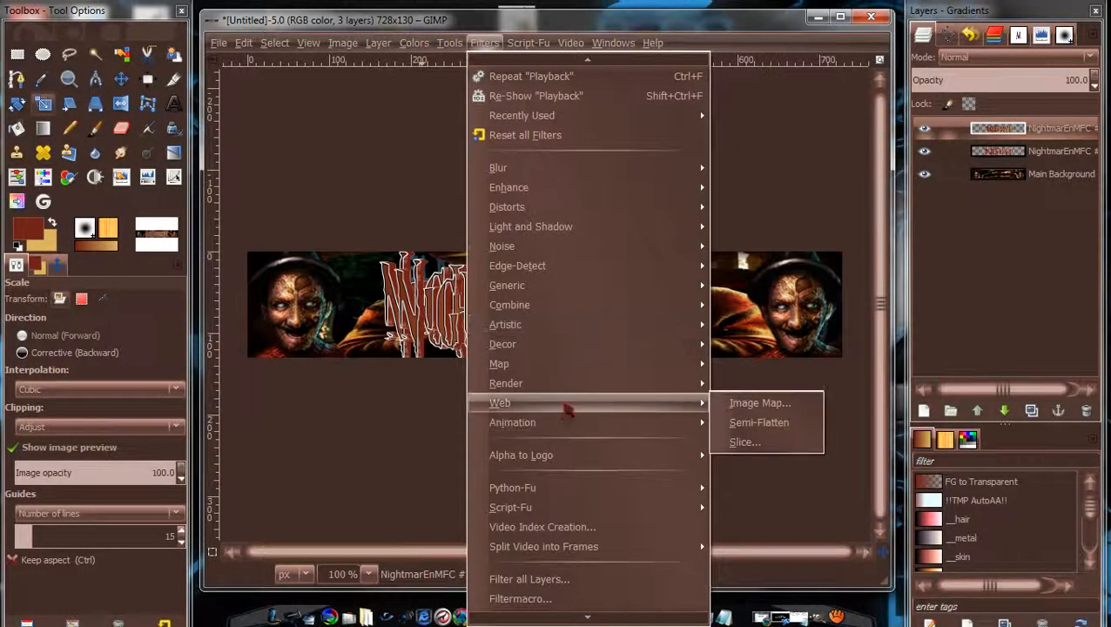
pyautogui.moveTo(528, 43)
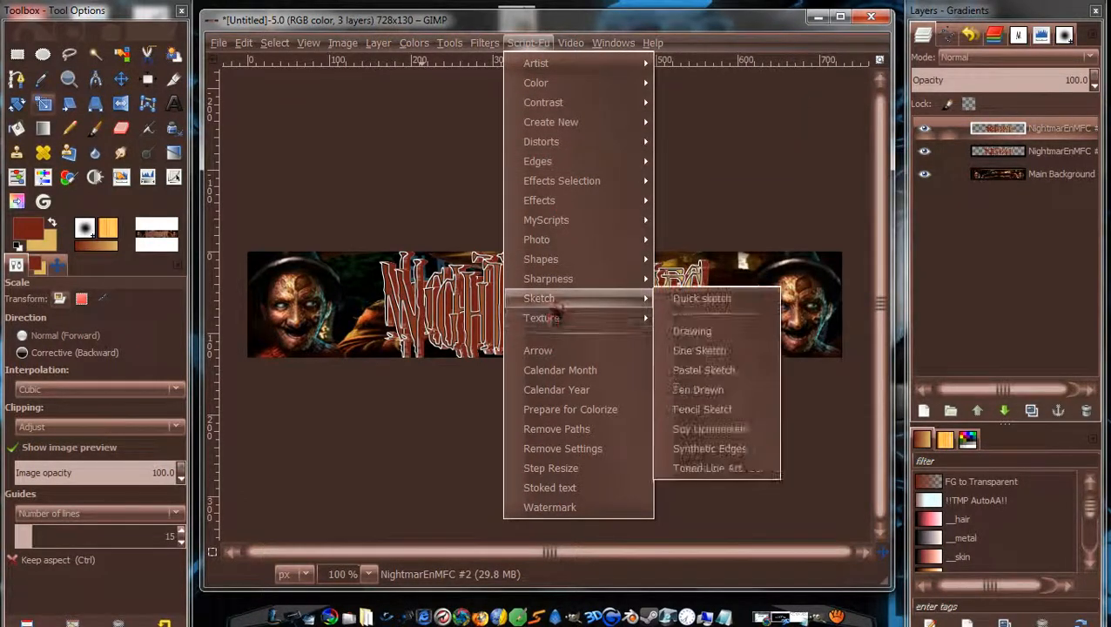
pyautogui.moveTo(570, 42)
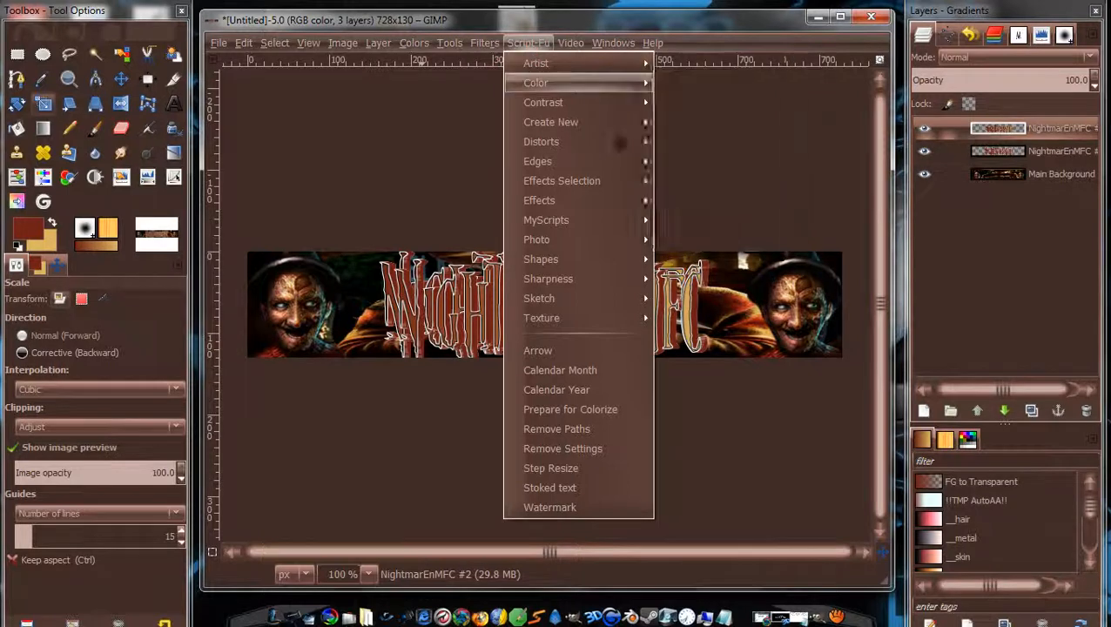
pyautogui.click(791, 410)
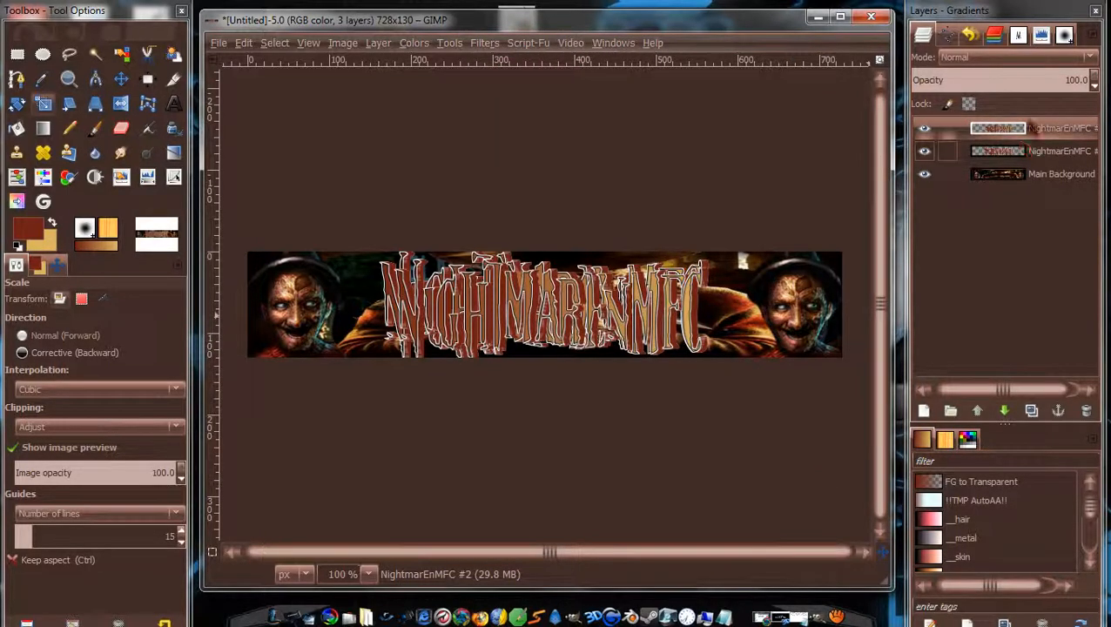
# Delete the shrunken title copy and the NightmarEnMFC layer, then switch to Chrome.
pyautogui.click(1060, 283)
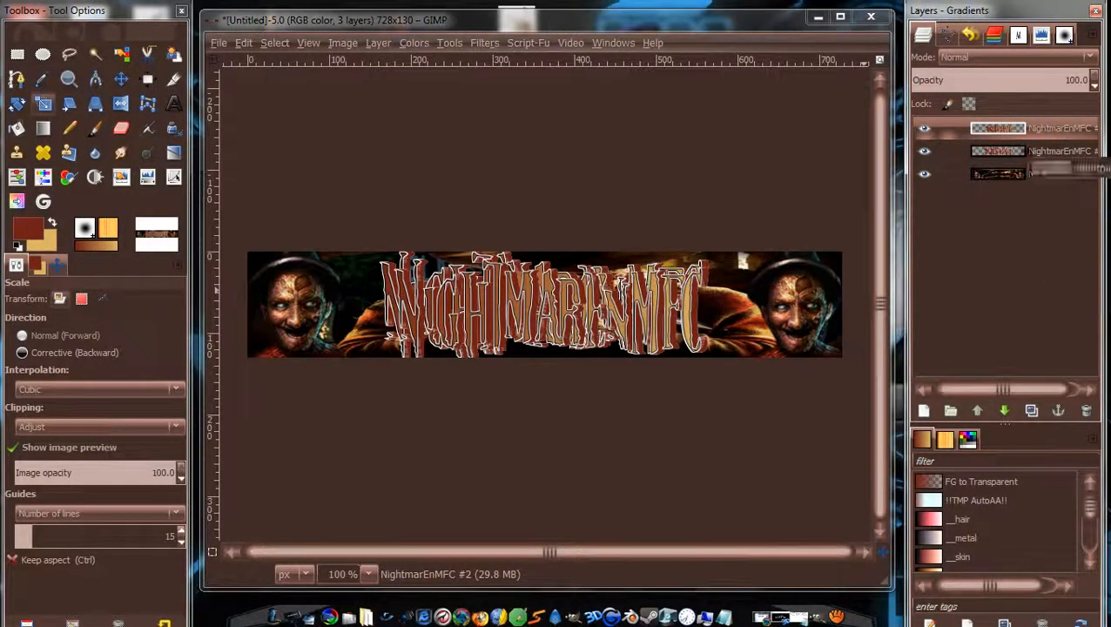
pyautogui.rightClick(1034, 151)
pyautogui.click(919, 163)
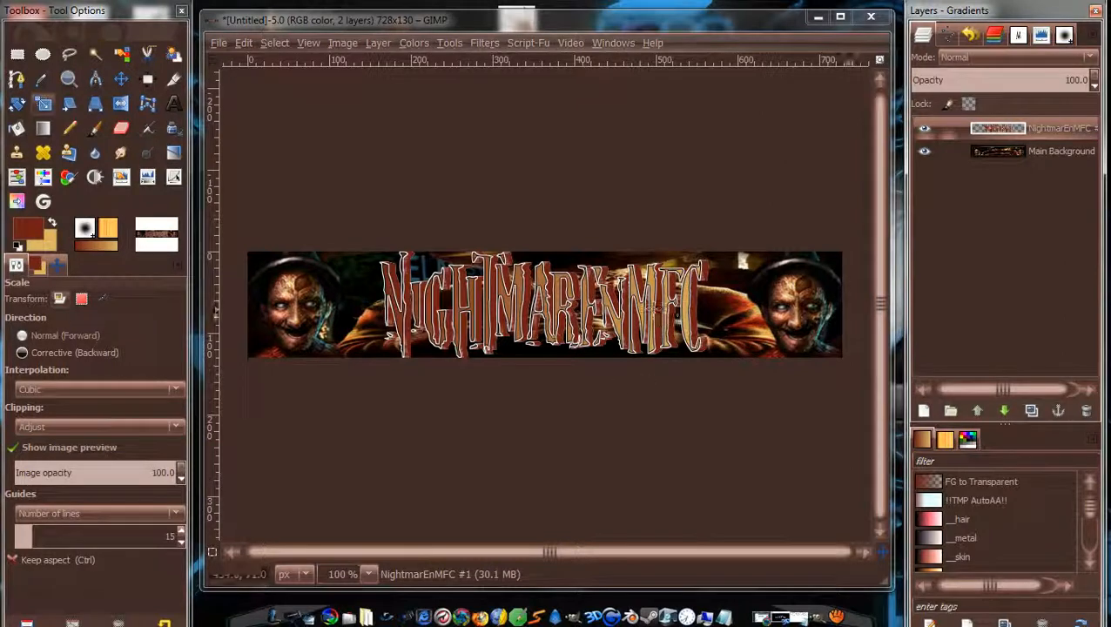
pyautogui.rightClick(1048, 132)
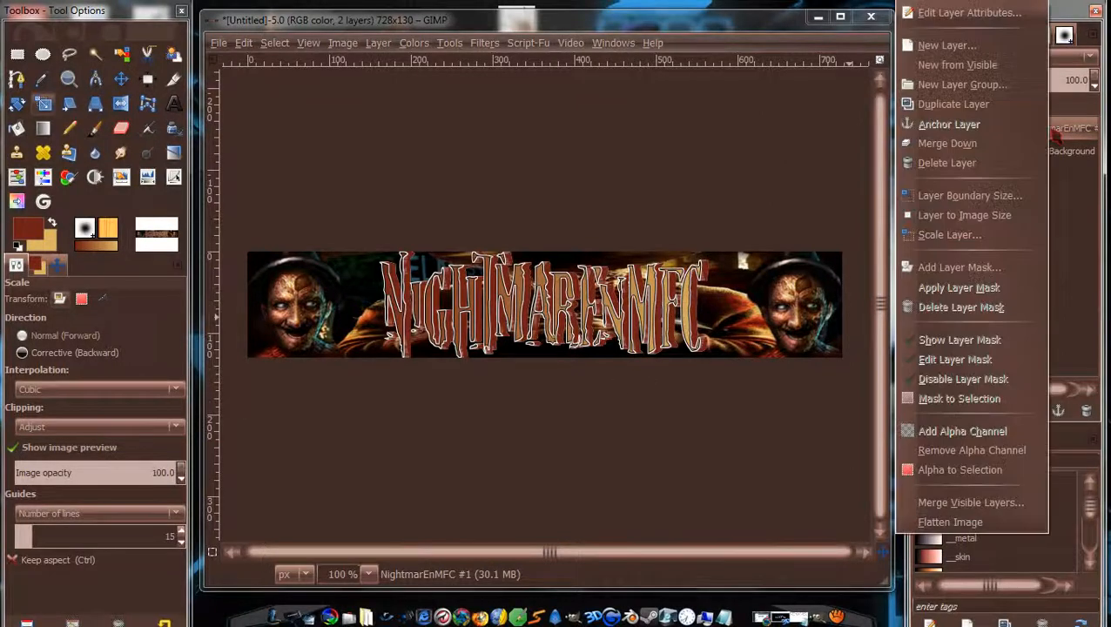
pyautogui.click(986, 164)
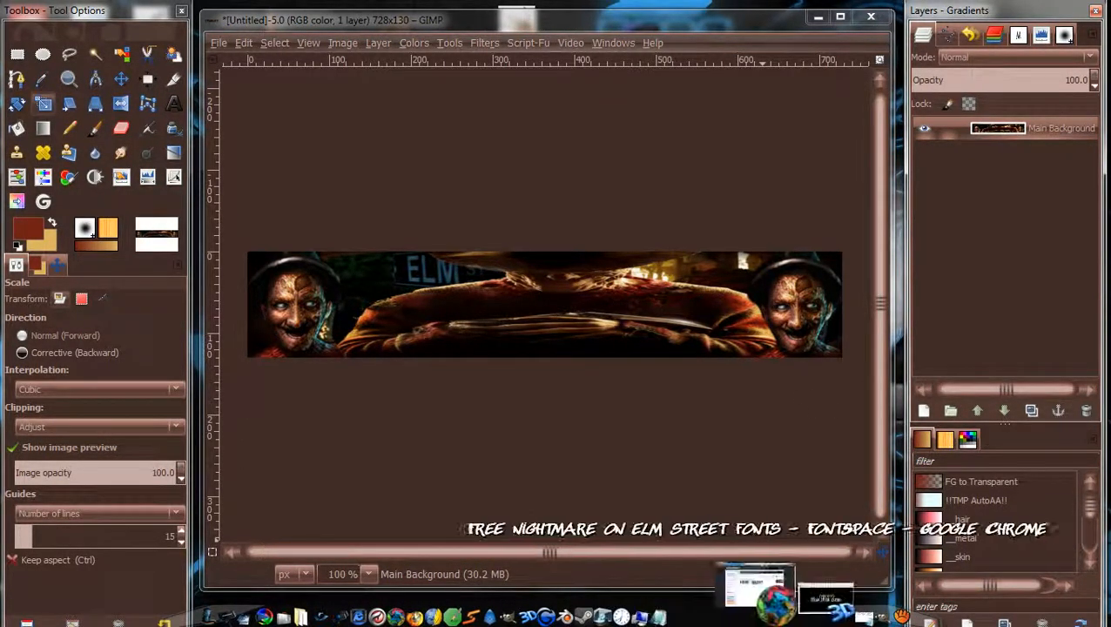
pyautogui.click(756, 596)
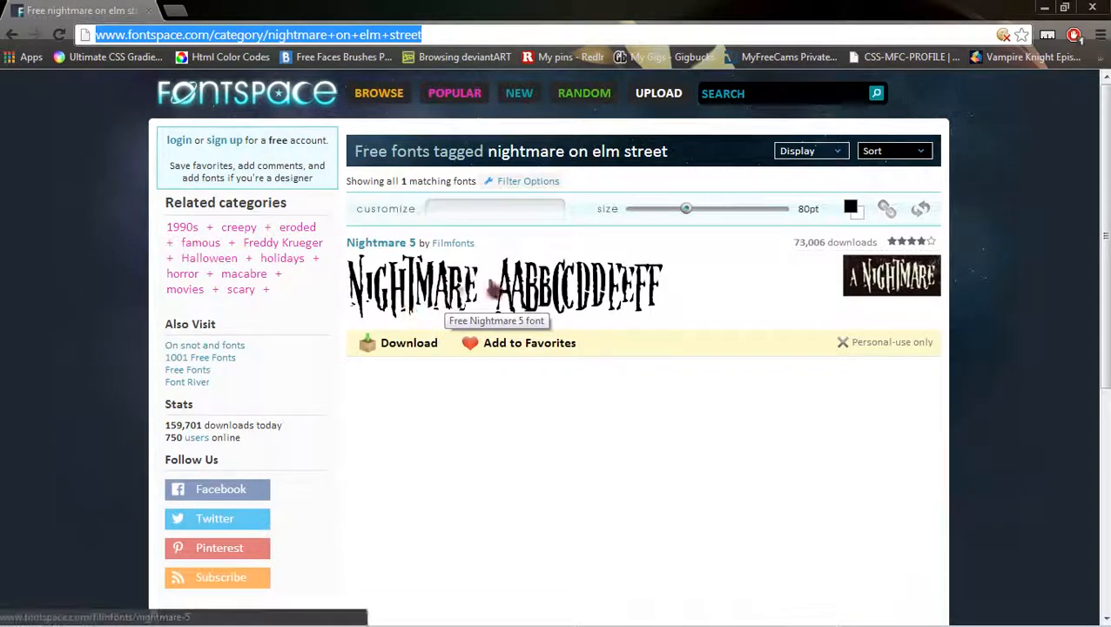
# Download the Nightmare 5 font from its own FontSpace page after the hotlink error.
pyautogui.click(410, 345)
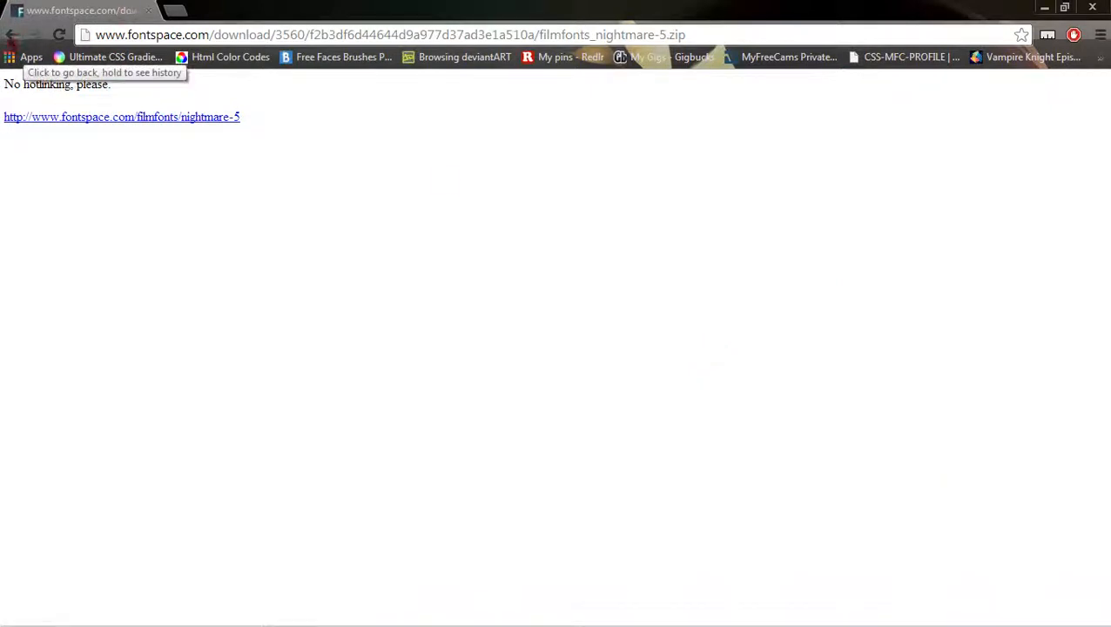
pyautogui.click(116, 117)
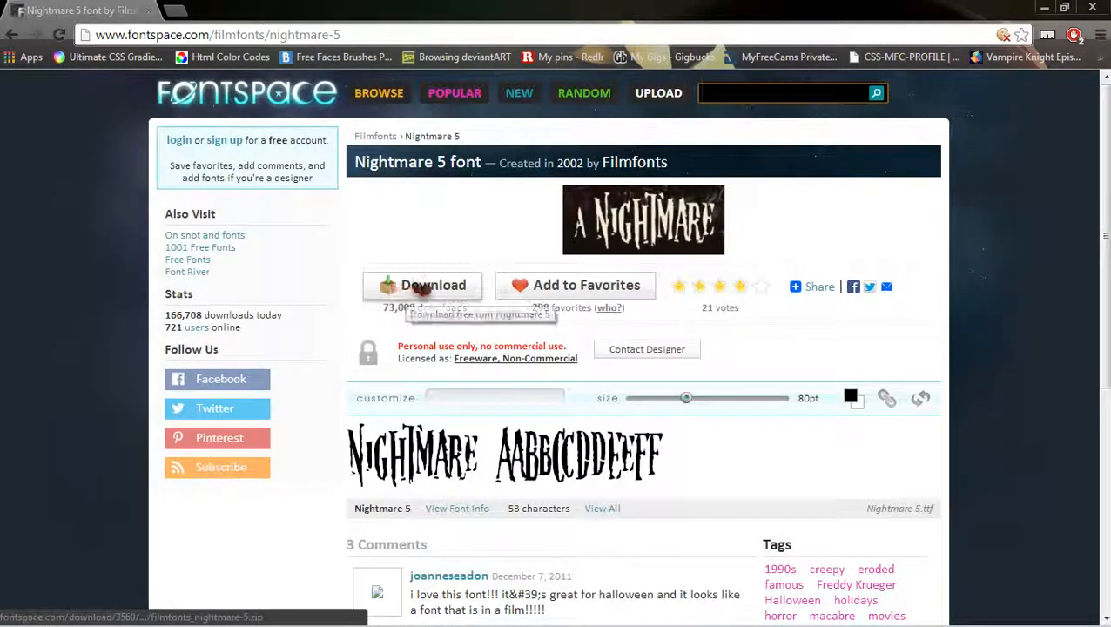
pyautogui.click(412, 35)
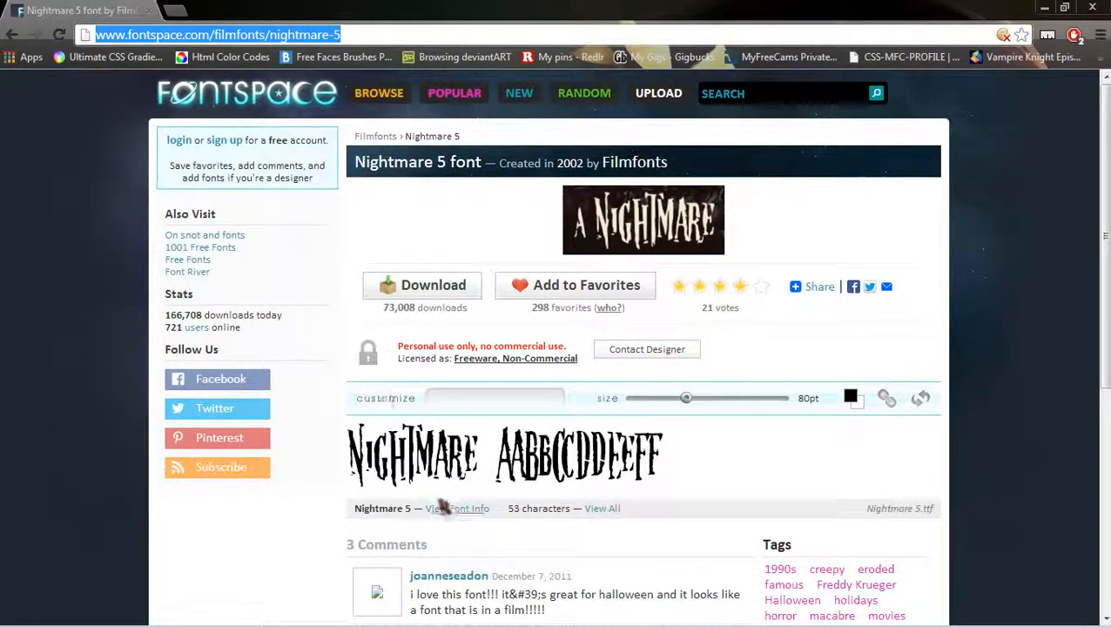
pyautogui.click(419, 286)
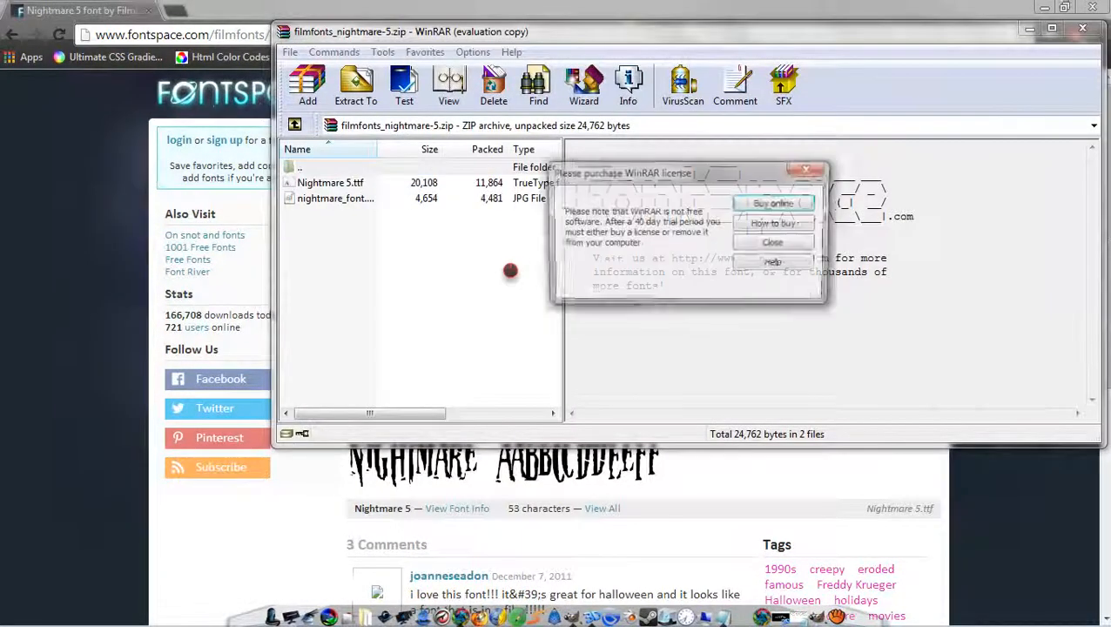
# Dismiss WinRAR's licence reminder and open Nightmare 5.ttf in the font preview.
pyautogui.click(774, 244)
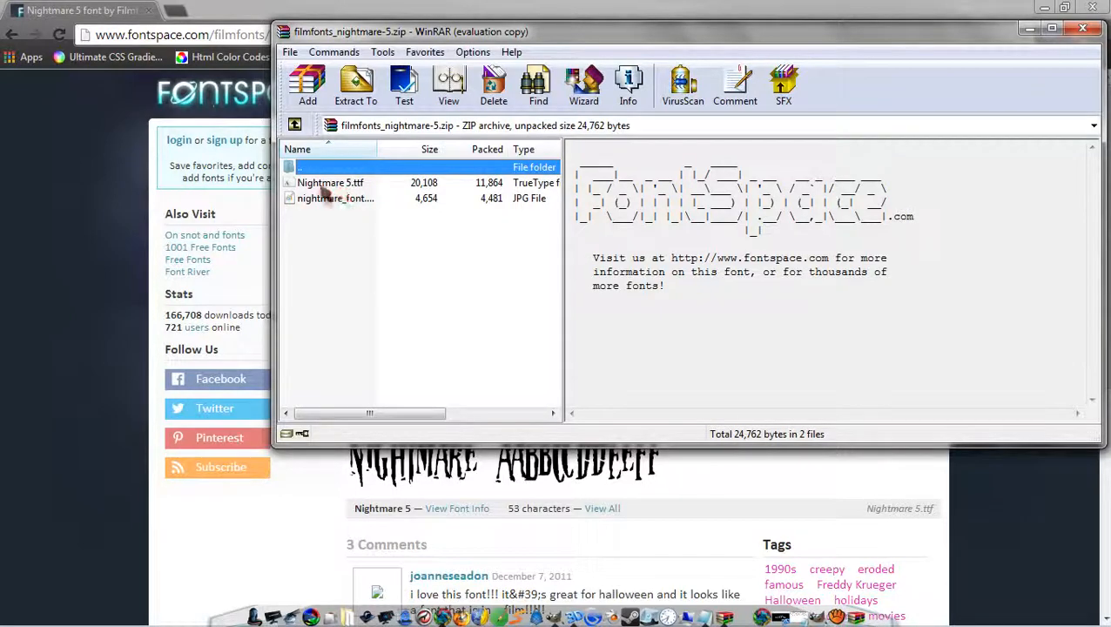
pyautogui.click(359, 190)
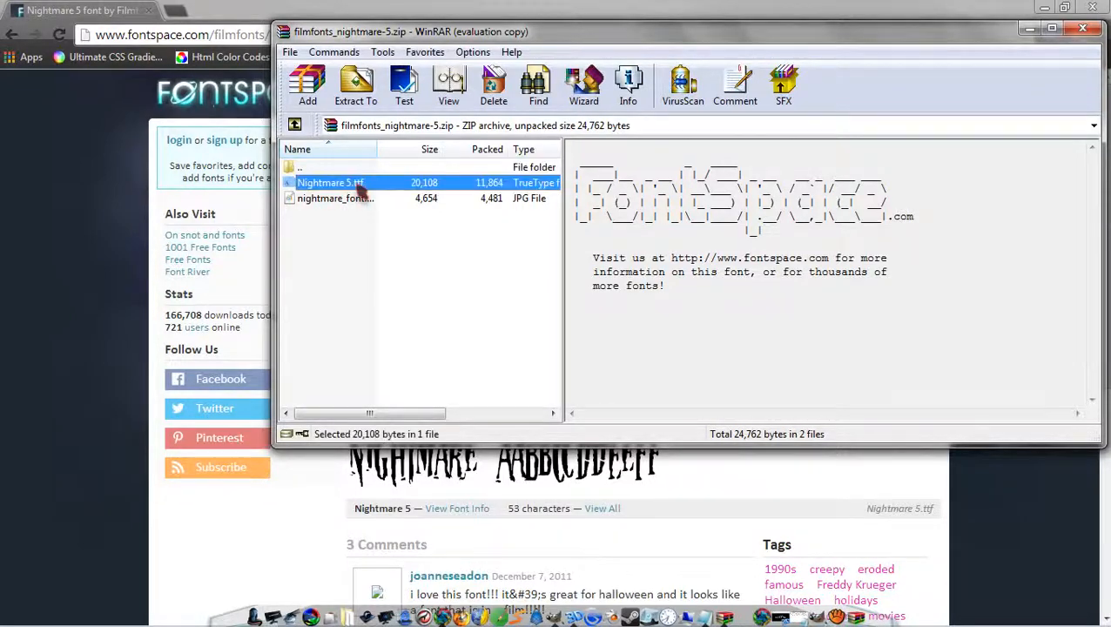
pyautogui.doubleClick(407, 190)
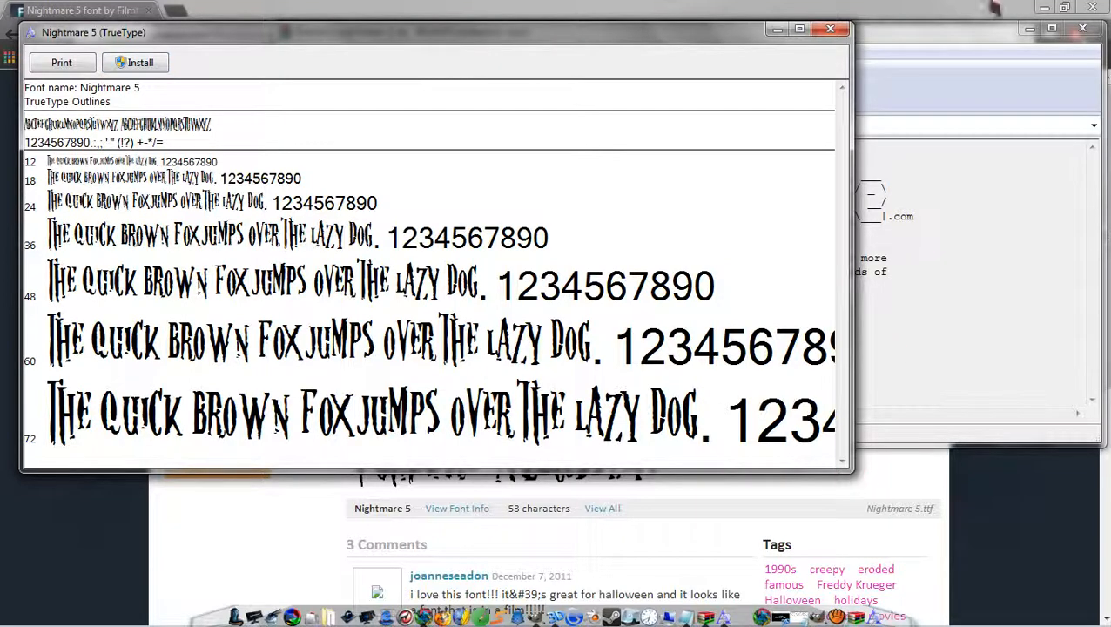
# Close the font preview and WinRAR, minimize Chrome, and launch Xara 3D Maker 7.
pyautogui.click(832, 29)
pyautogui.click(1082, 29)
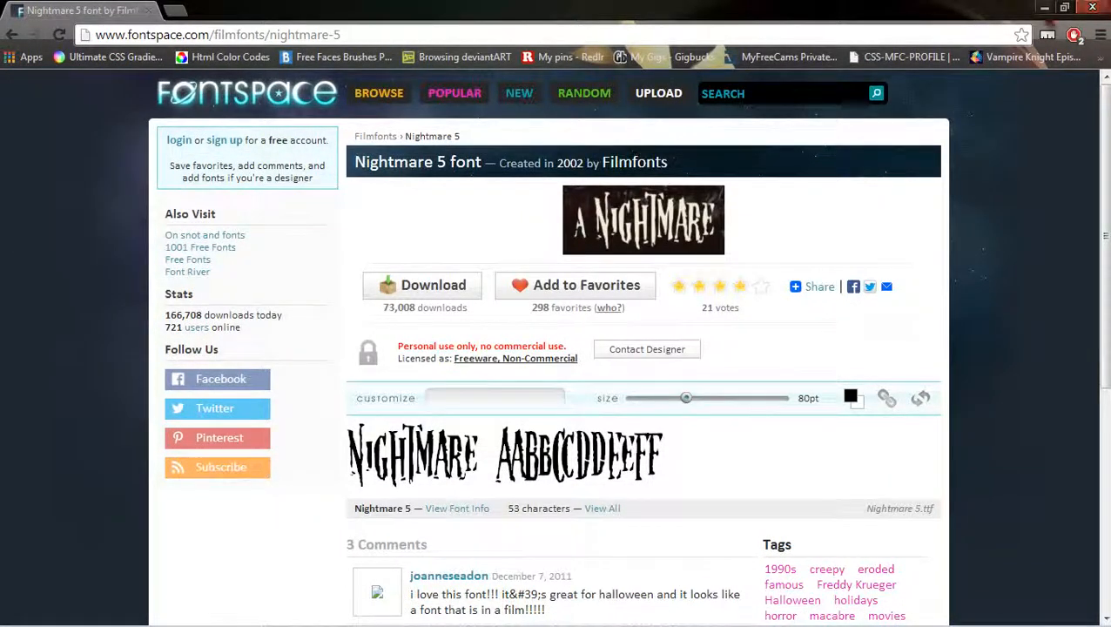
pyautogui.click(1045, 8)
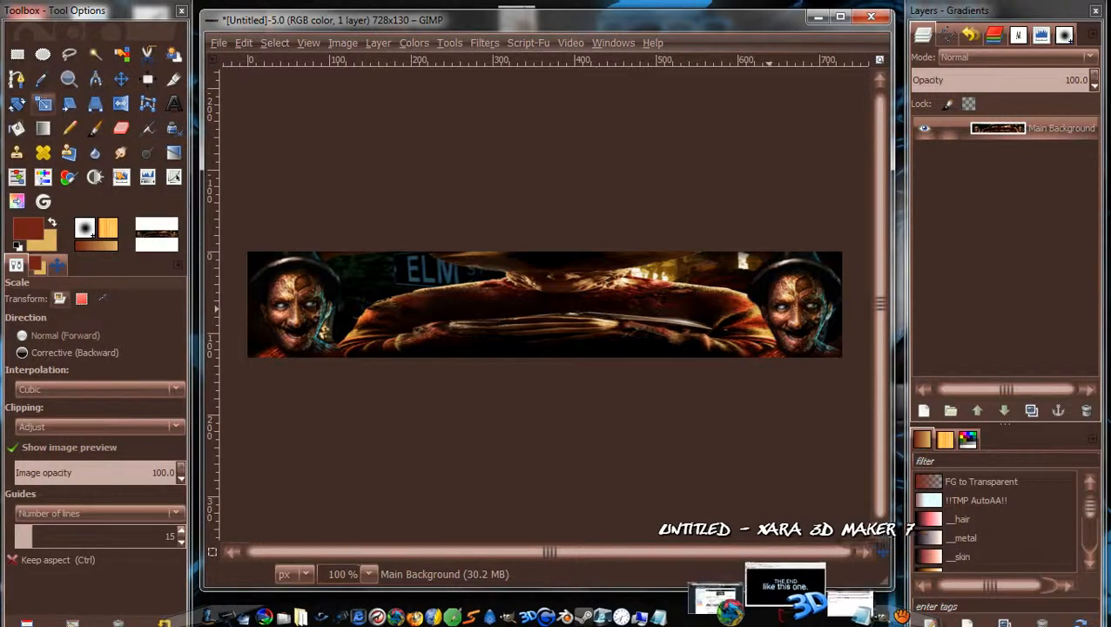
pyautogui.click(785, 586)
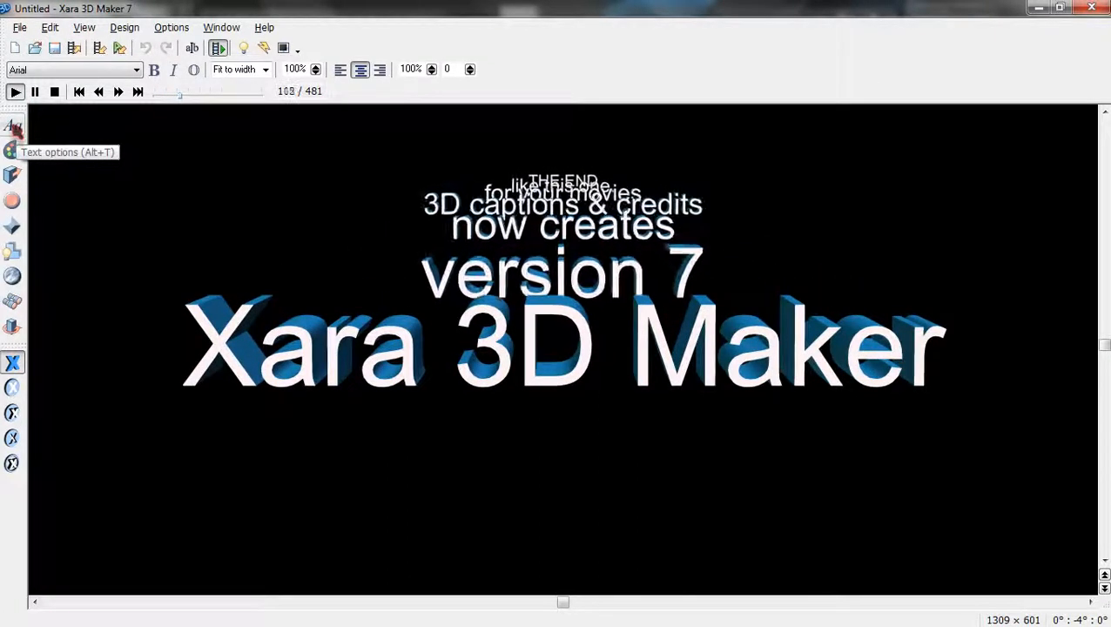
# Replace the demo caption with 'NightmarEnMFC' in the Nightmare 5 font.
pyautogui.click(15, 128)
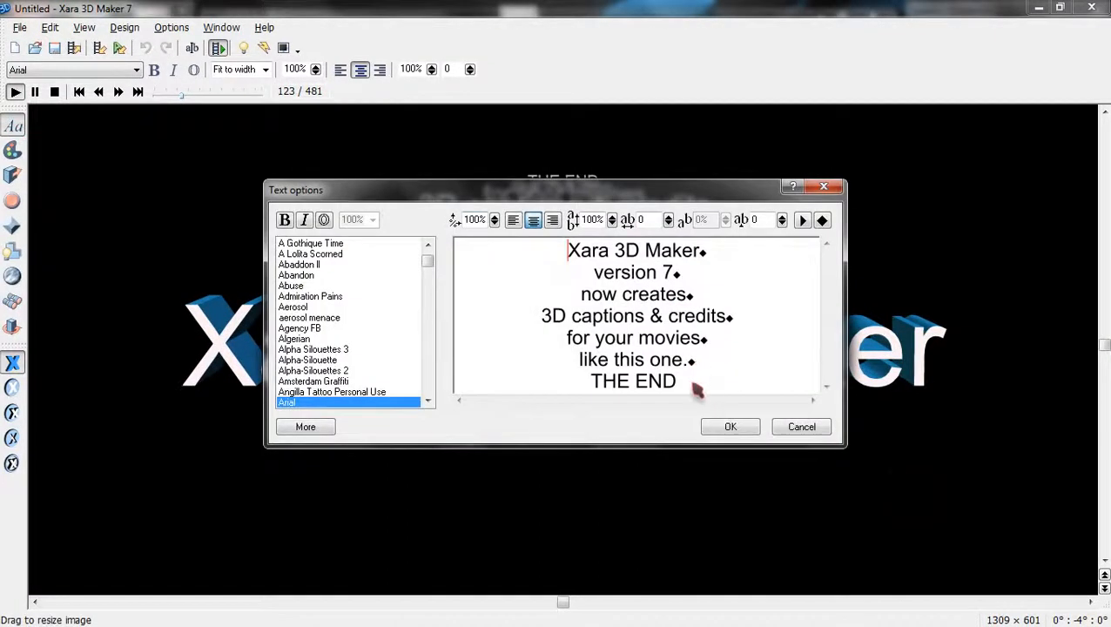
pyautogui.moveTo(697, 391); pyautogui.dragTo(559, 255)
pyautogui.press('Delete')
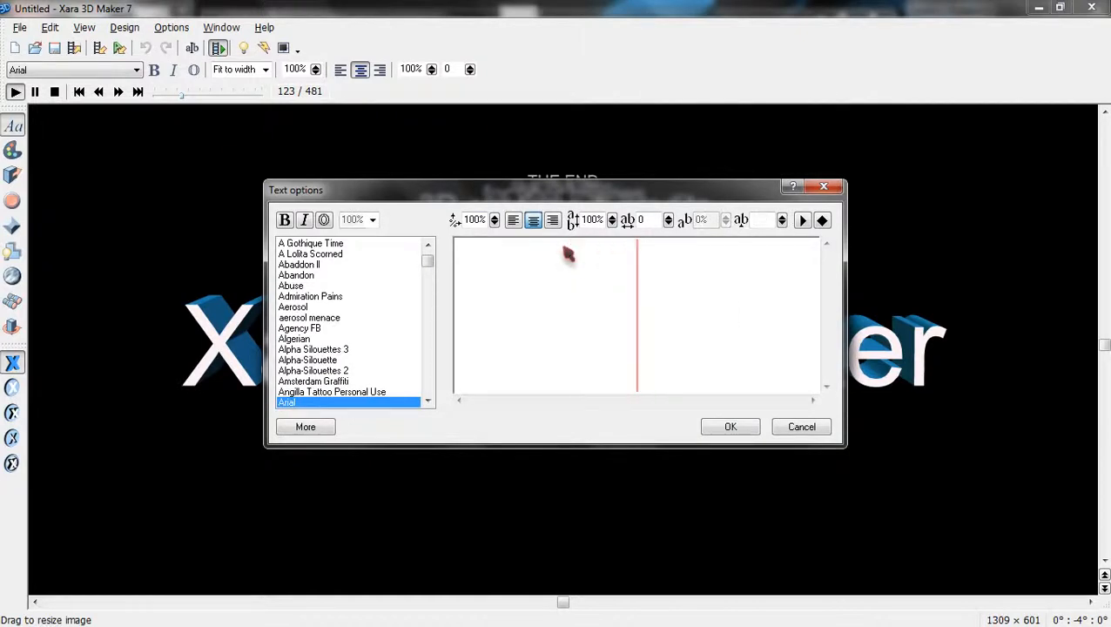
pyautogui.write('Night')
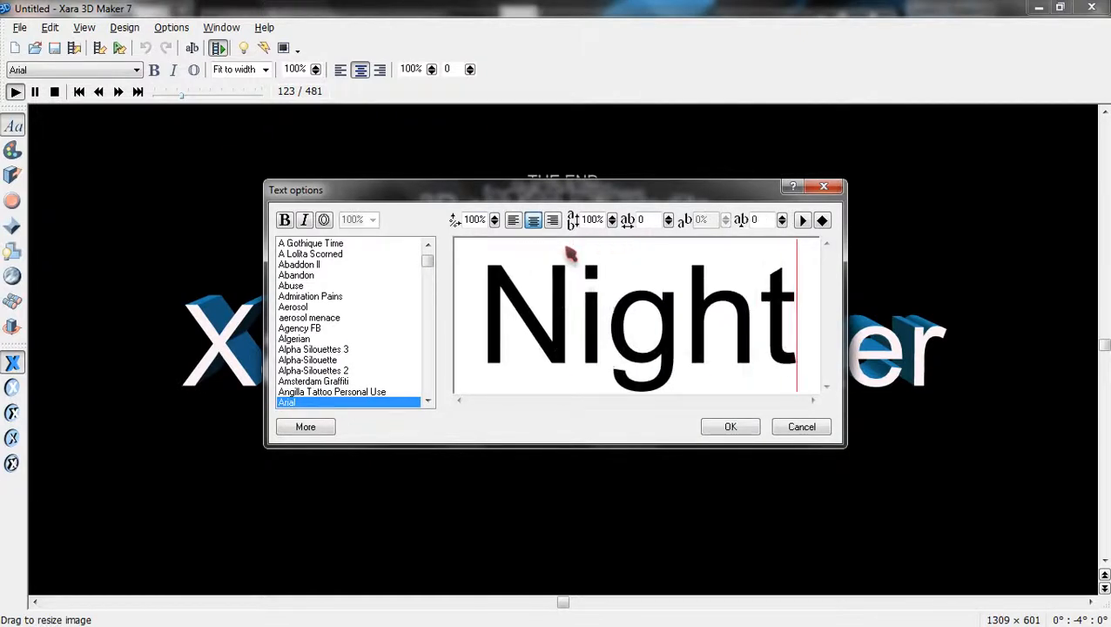
pyautogui.write('marE')
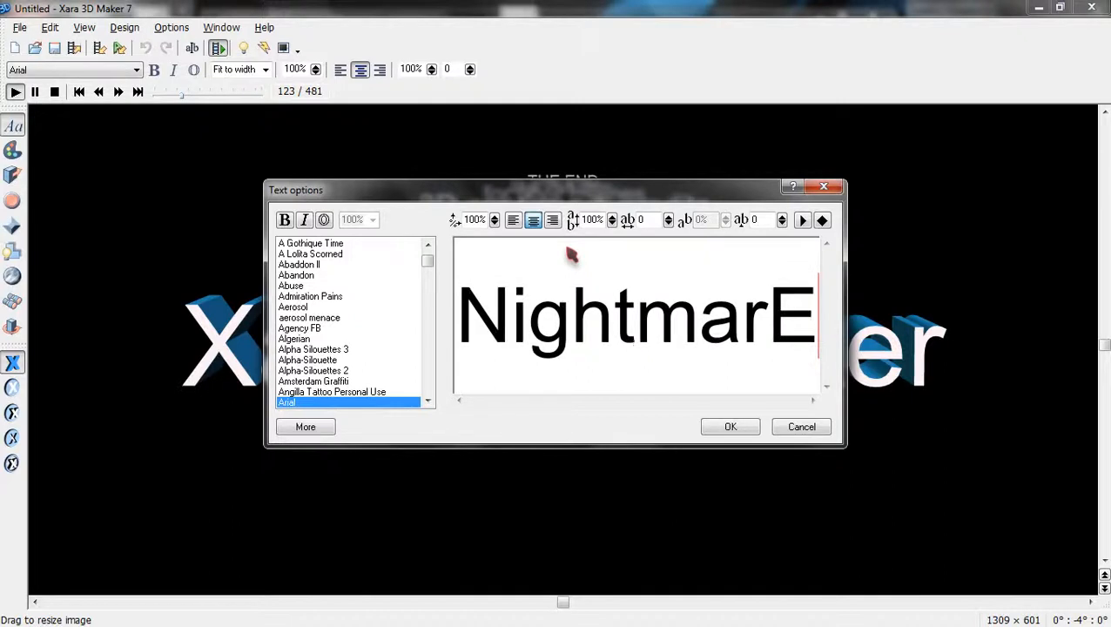
pyautogui.write('nMFC')
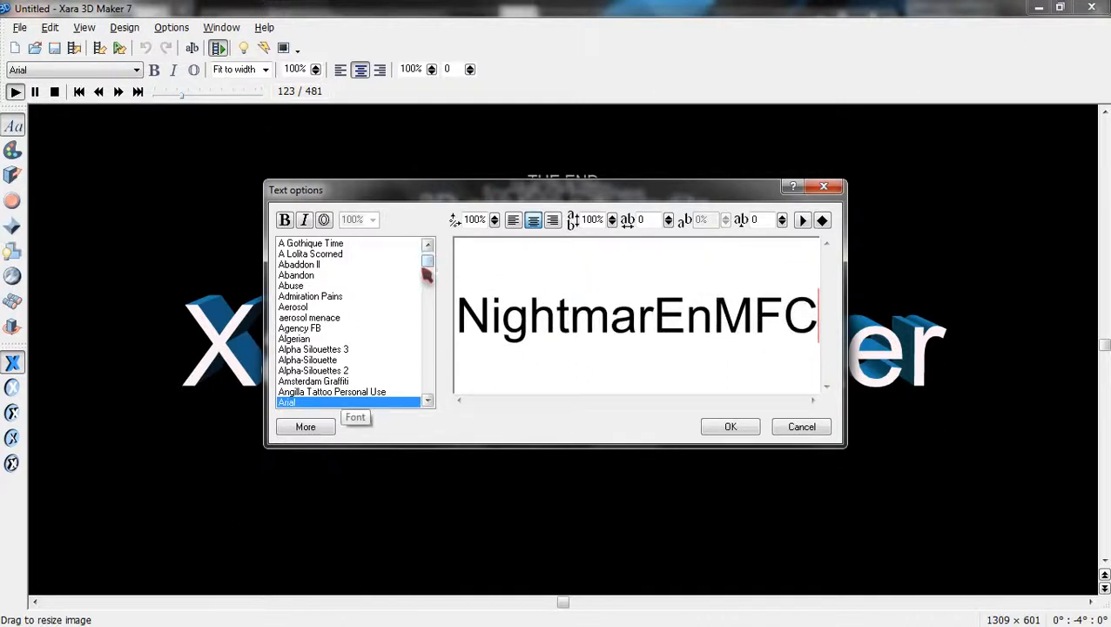
pyautogui.moveTo(431, 271); pyautogui.dragTo(434, 352)
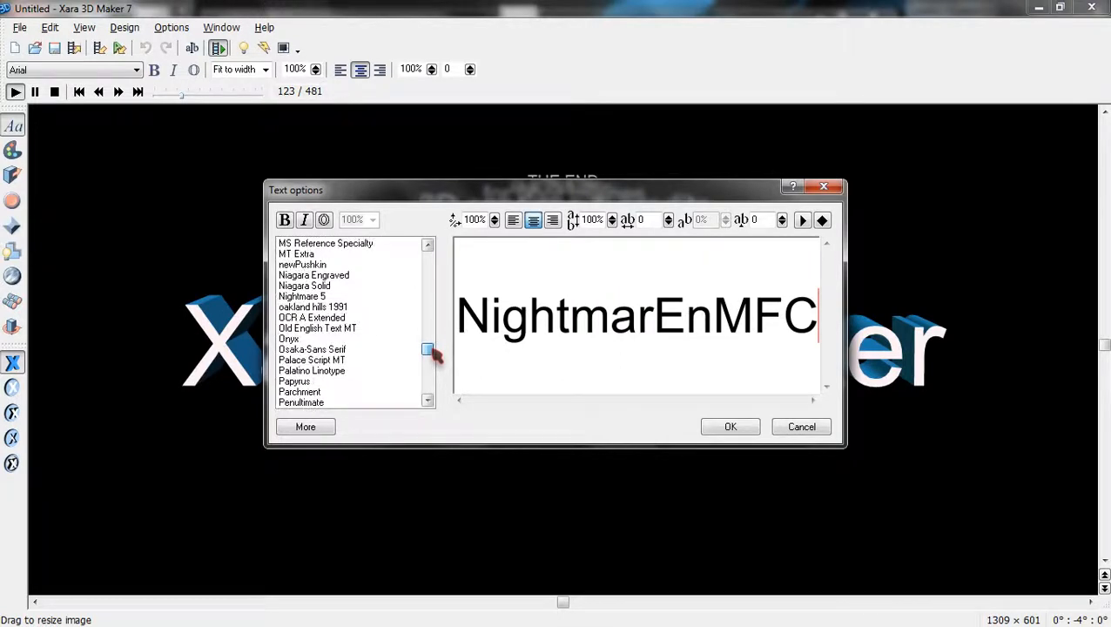
pyautogui.click(322, 297)
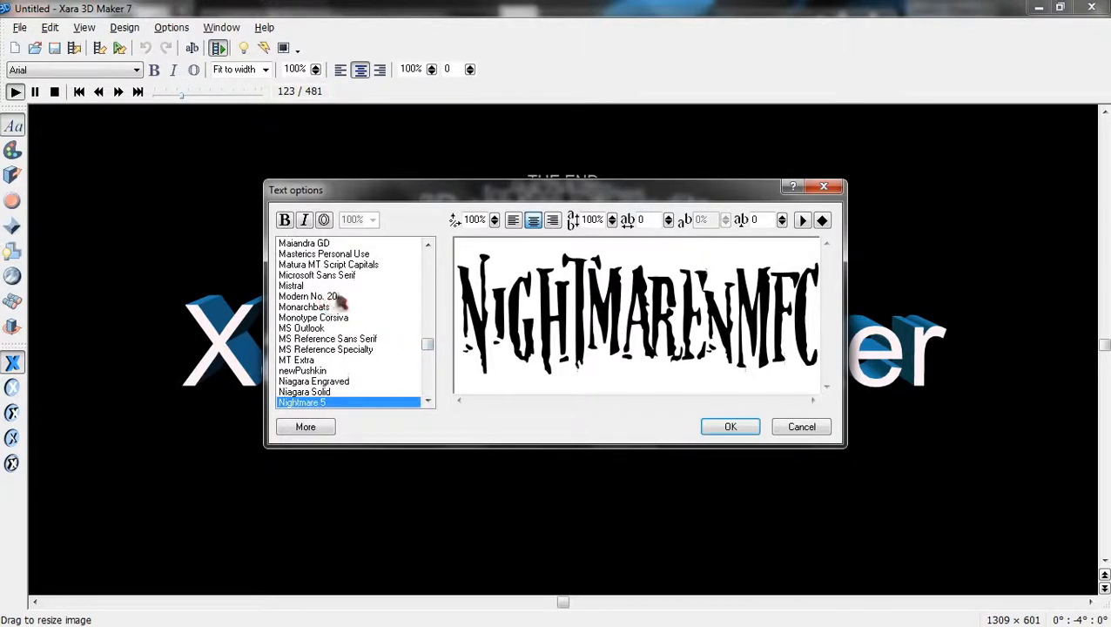
pyautogui.click(731, 427)
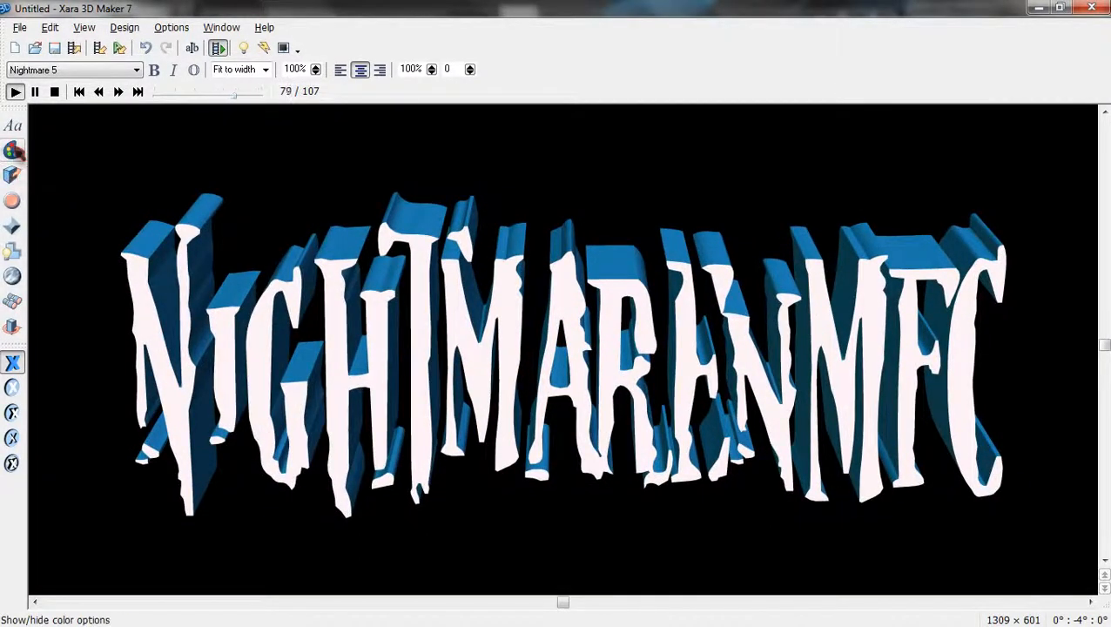
# Colour both the text faces and the text sides white.
pyautogui.click(13, 151)
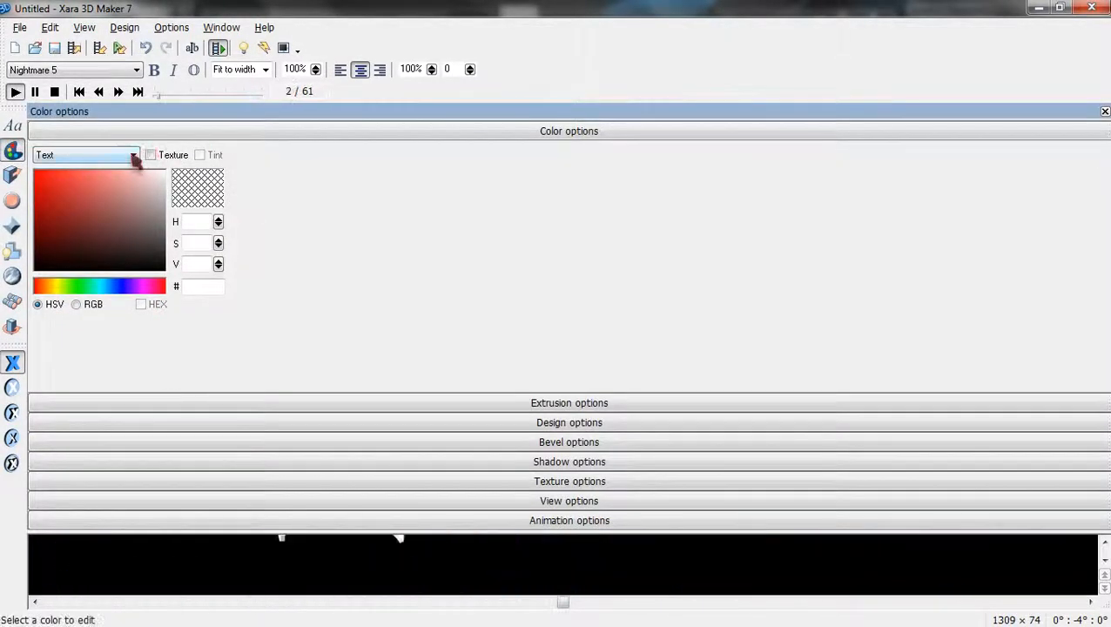
pyautogui.click(131, 155)
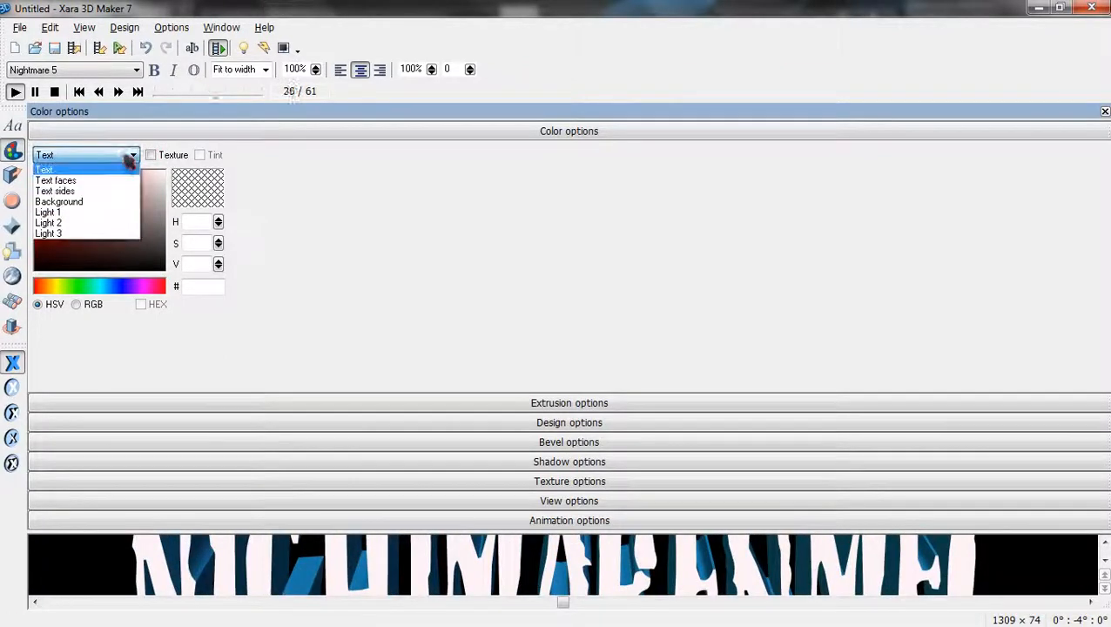
pyautogui.click(87, 180)
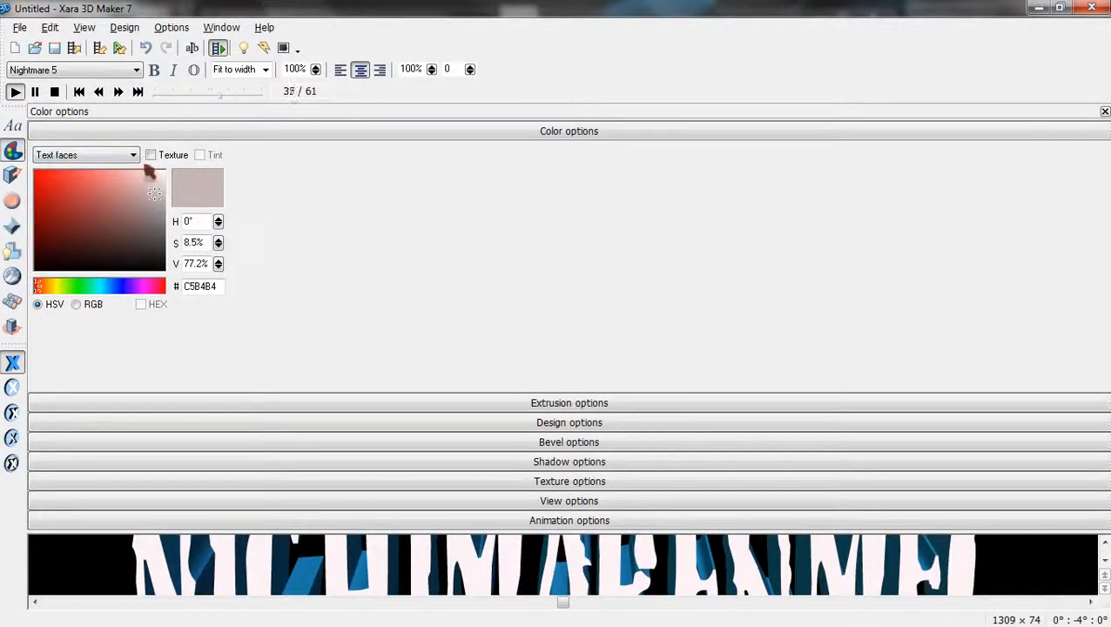
pyautogui.moveTo(154, 193); pyautogui.dragTo(164, 170)
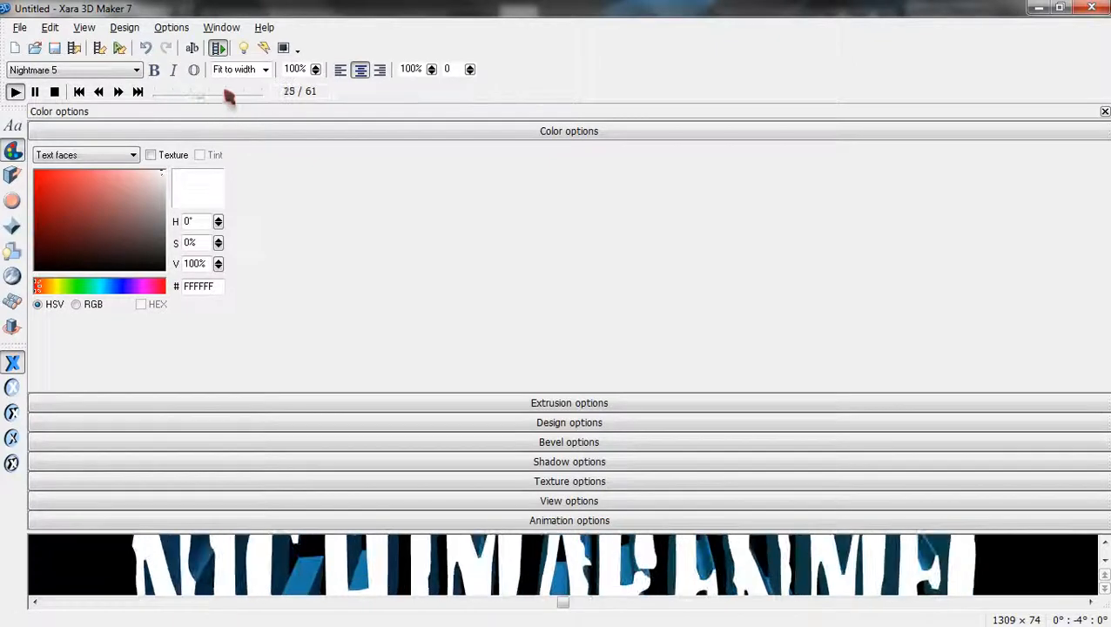
pyautogui.click(134, 155)
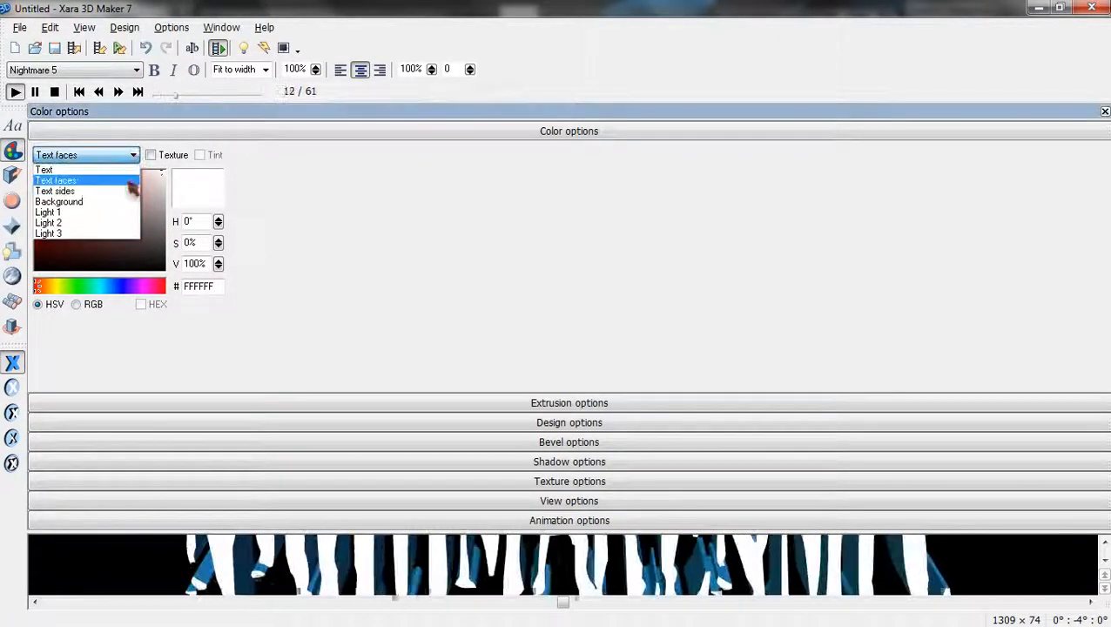
pyautogui.click(122, 189)
pyautogui.moveTo(119, 212); pyautogui.dragTo(164, 171)
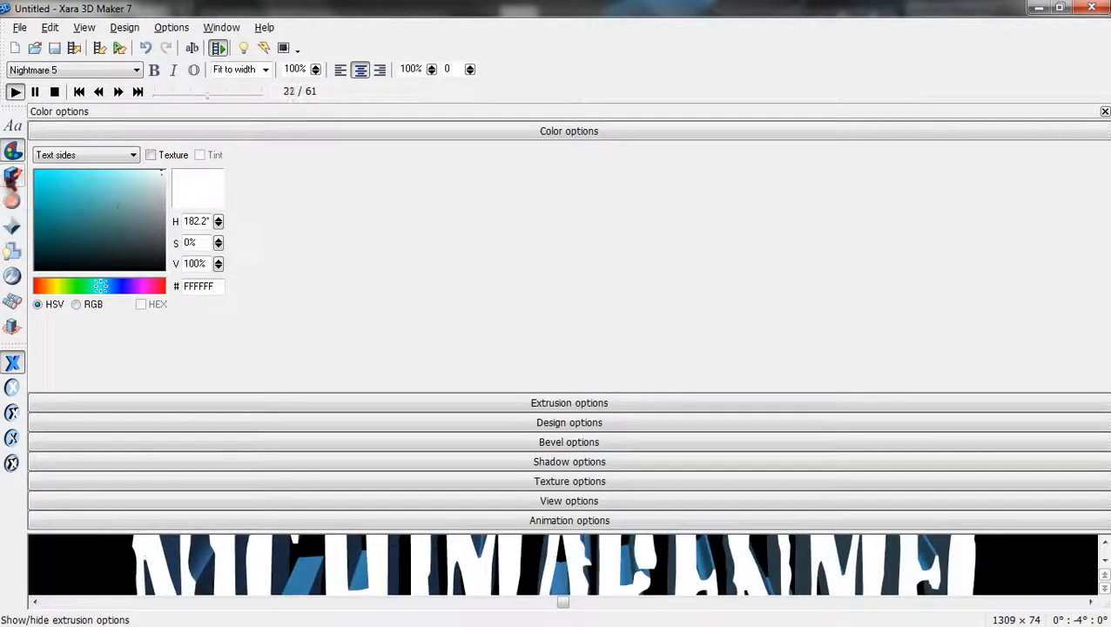
# Stop the animation preview and close the settings panel to view the full title.
pyautogui.click(12, 176)
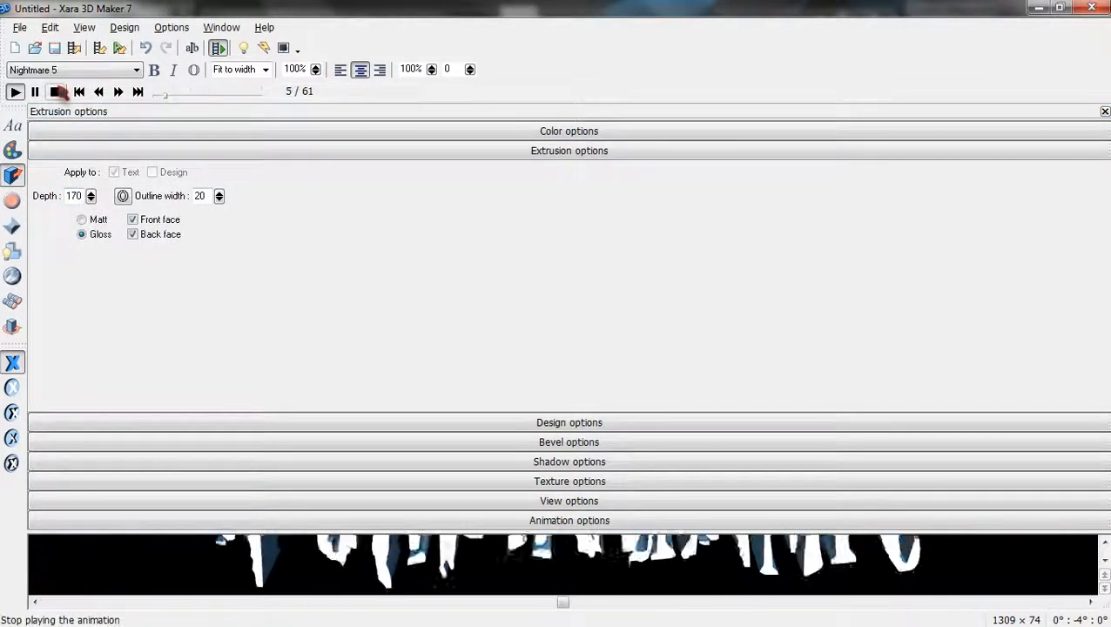
pyautogui.click(57, 93)
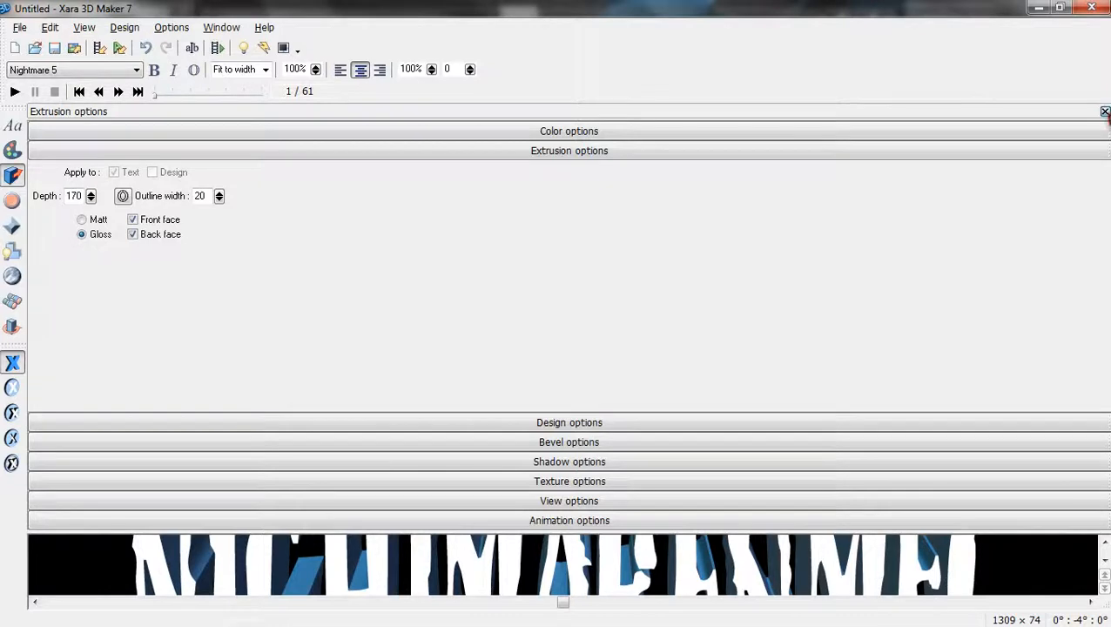
pyautogui.click(1105, 112)
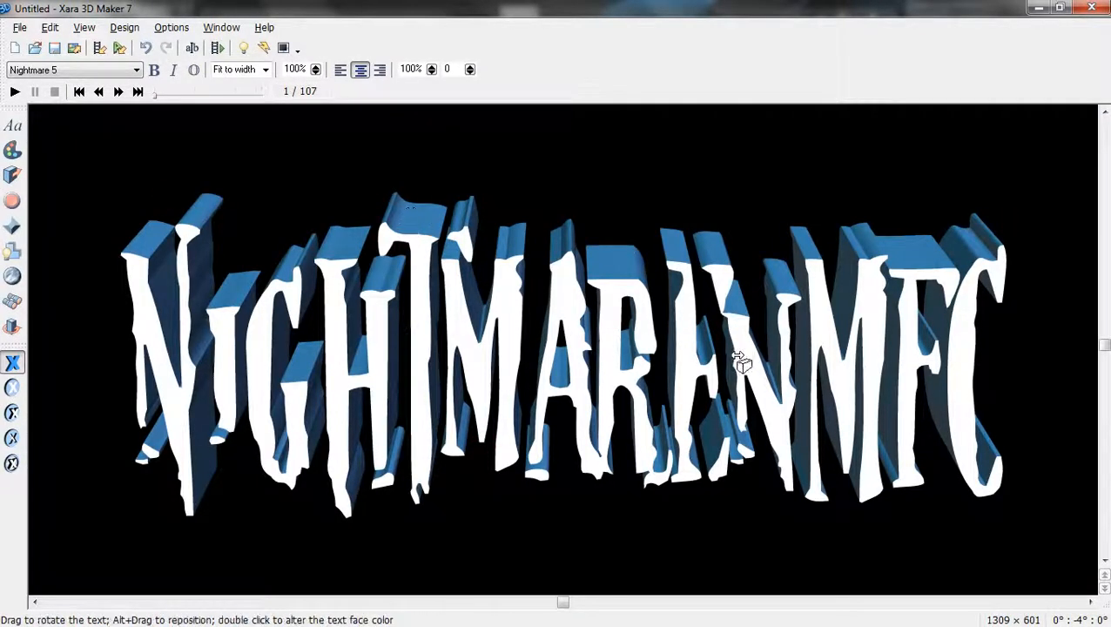
# Rotate the title slightly and drag its edge to deepen the extrusion.
pyautogui.moveTo(843, 406); pyautogui.dragTo(858, 406)
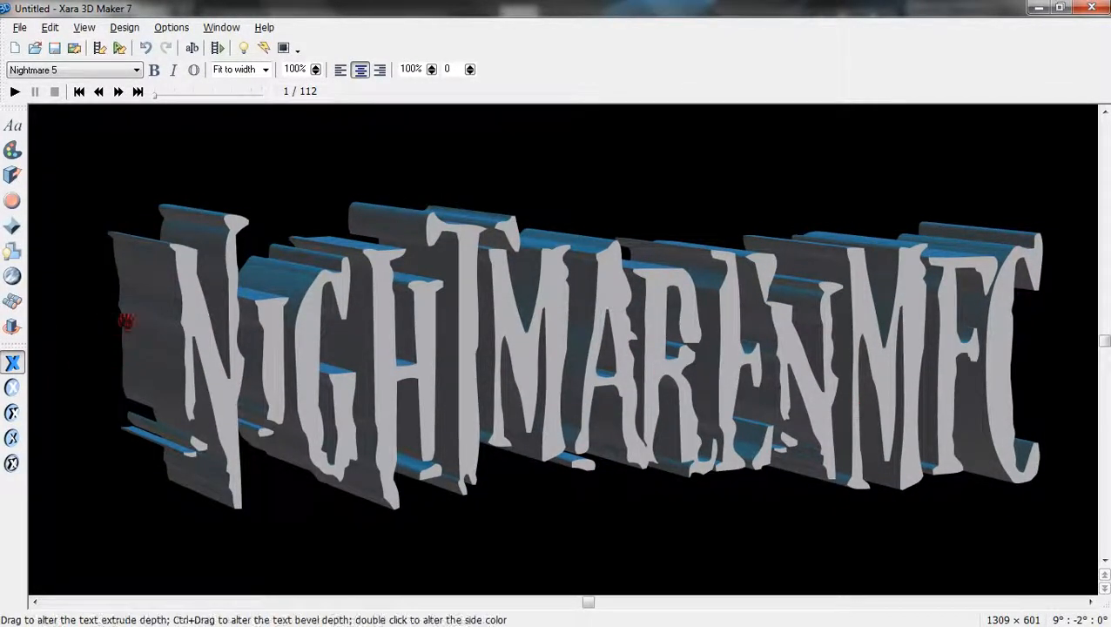
pyautogui.moveTo(124, 316); pyautogui.dragTo(99, 322)
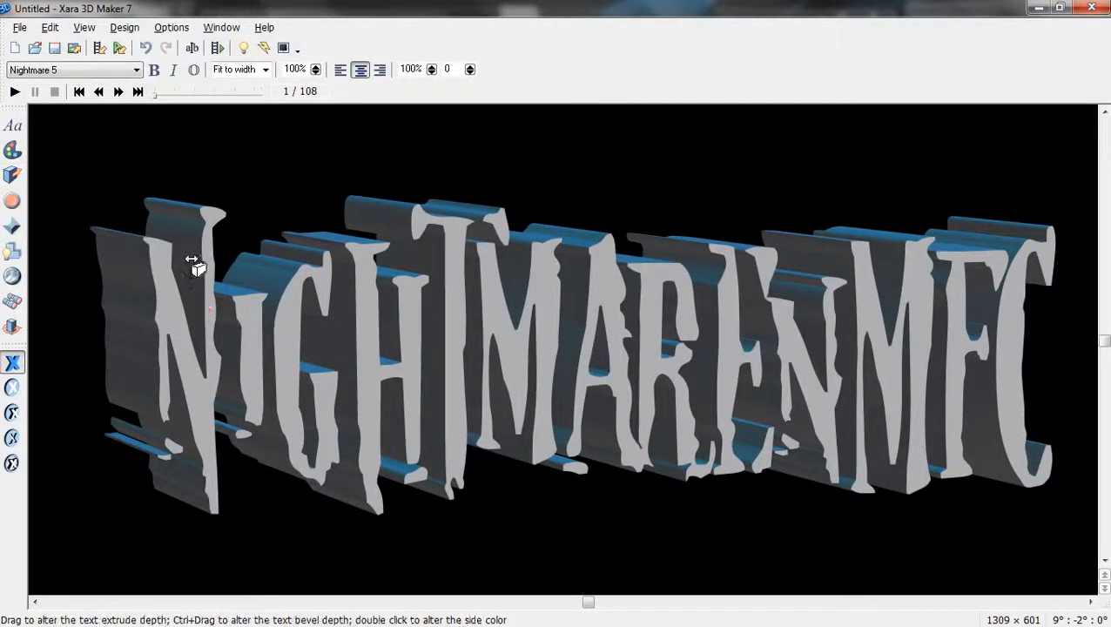
pyautogui.moveTo(120, 287)
pyautogui.mouseDown()
pyautogui.moveTo(382, 294)
pyautogui.moveTo(137, 335)
pyautogui.moveTo(42, 345)
pyautogui.moveTo(7, 336)
pyautogui.moveTo(67, 340)
pyautogui.moveTo(87, 272)
pyautogui.mouseUp()
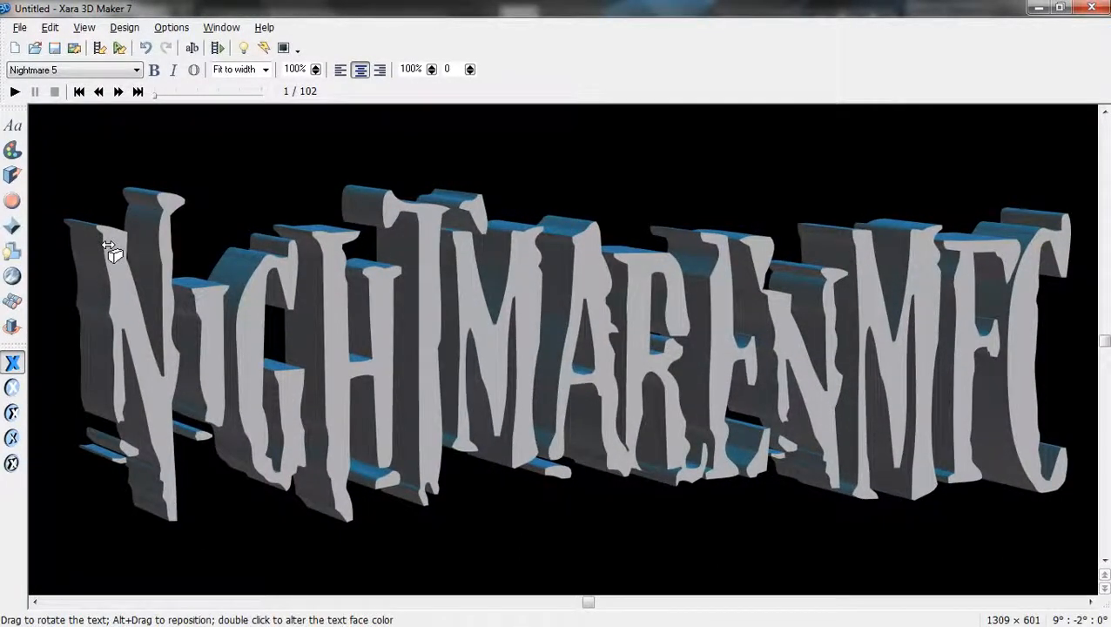
# Set the title's extrusion depth to 170.
pyautogui.click(12, 176)
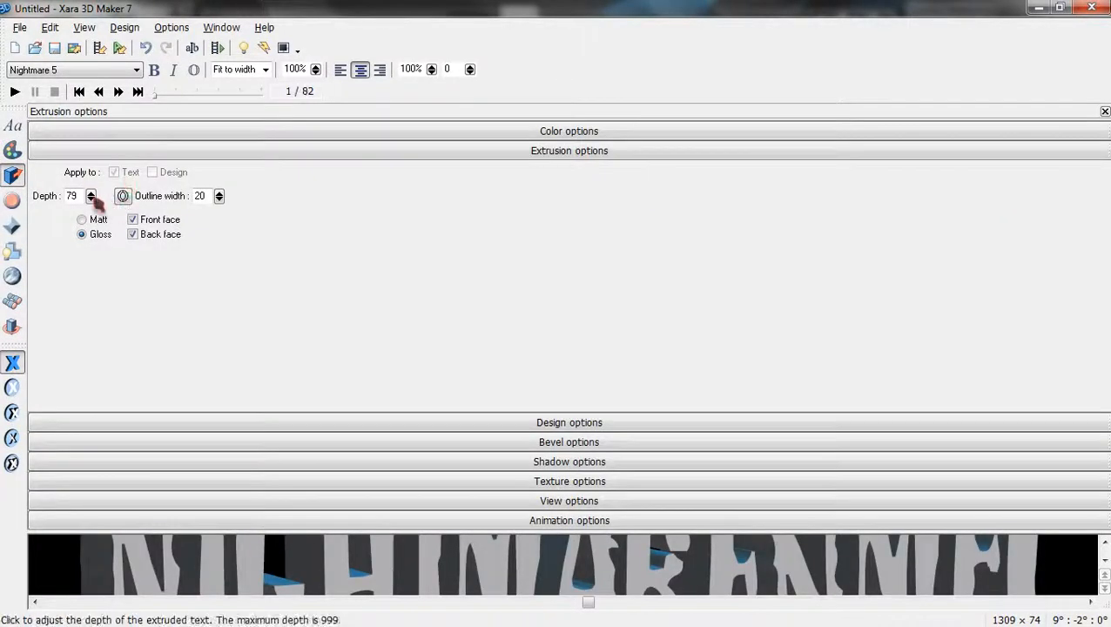
pyautogui.moveTo(91, 195)
pyautogui.mouseDown()
pyautogui.moveTo(100, 228)
pyautogui.moveTo(97, 172)
pyautogui.moveTo(105, 270)
pyautogui.moveTo(101, 174)
pyautogui.moveTo(102, 205)
pyautogui.mouseUp()
pyautogui.click(71, 196)
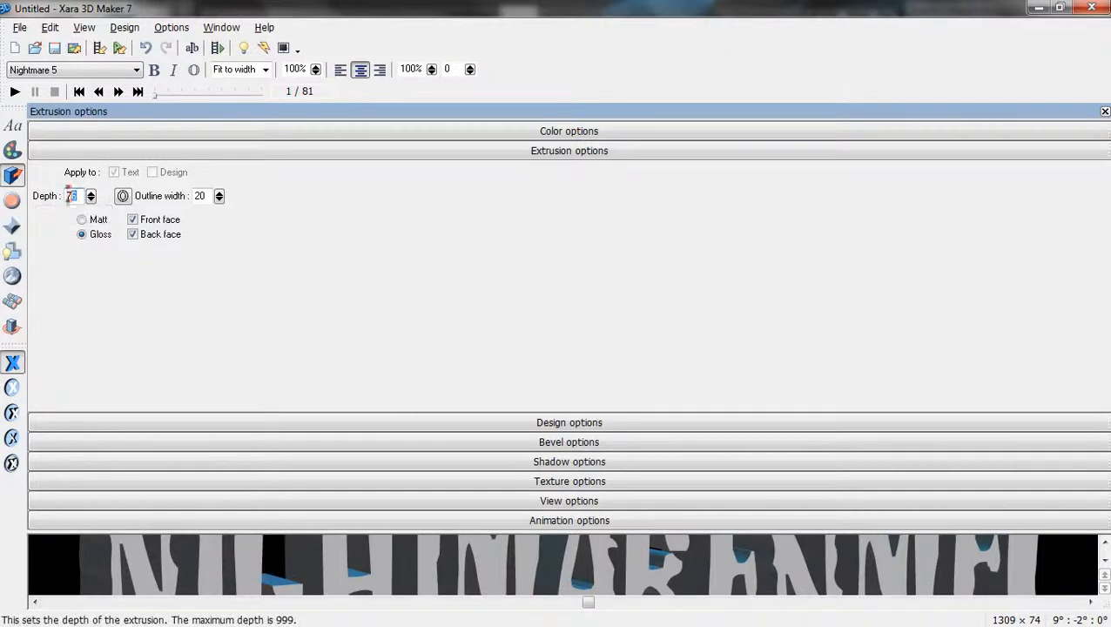
pyautogui.doubleClick(70, 198)
pyautogui.write('1')
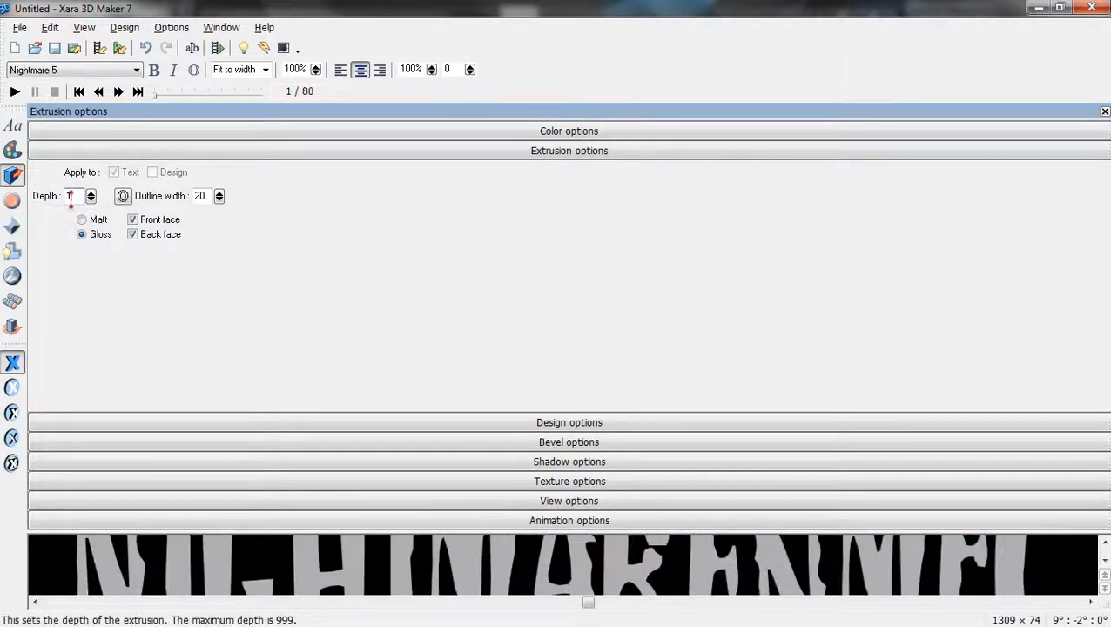
pyautogui.write('70')
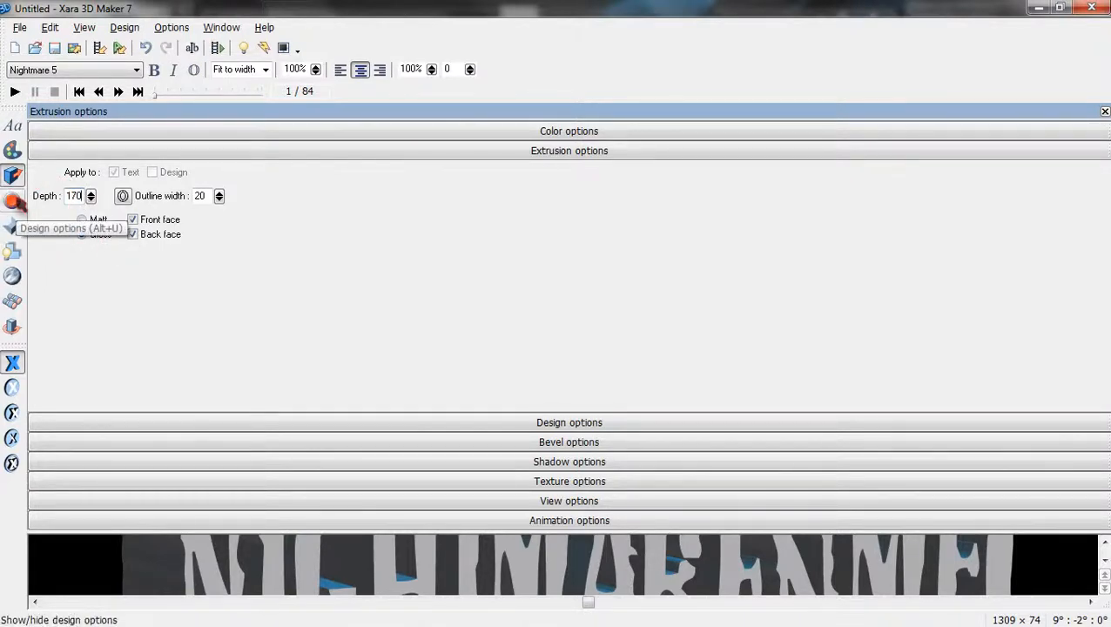
# Give the letters a Rounded bevel.
pyautogui.click(14, 204)
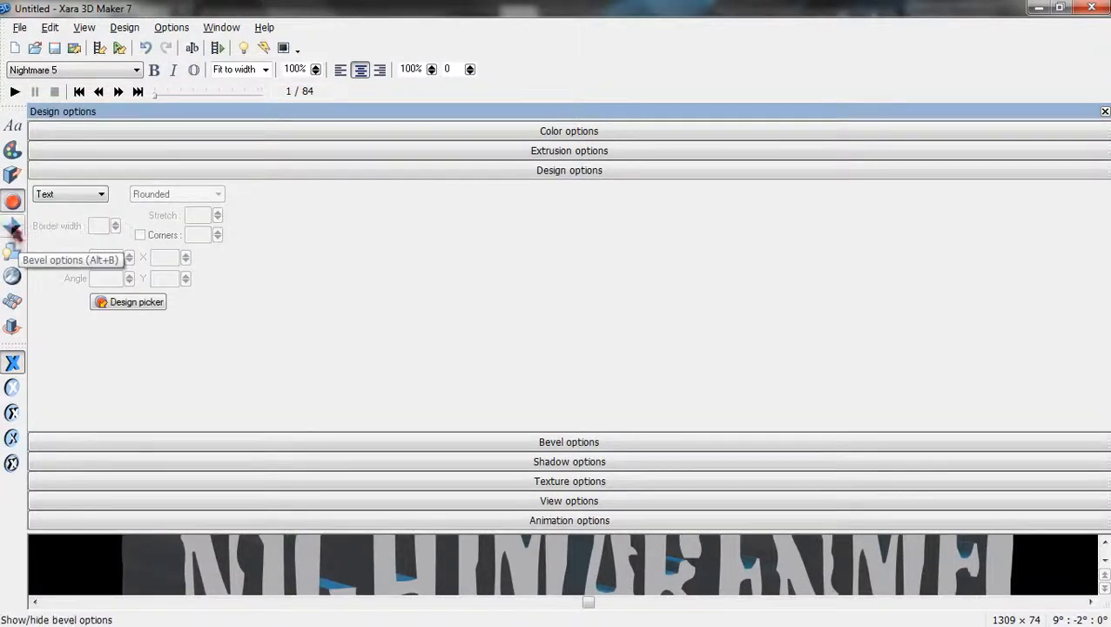
pyautogui.click(13, 226)
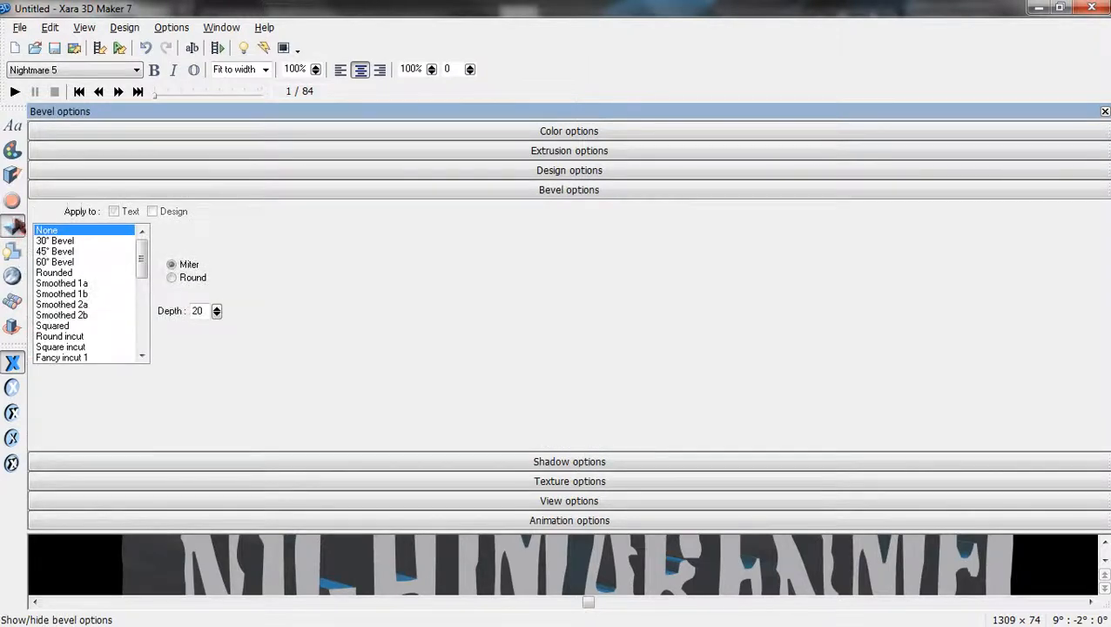
pyautogui.click(73, 273)
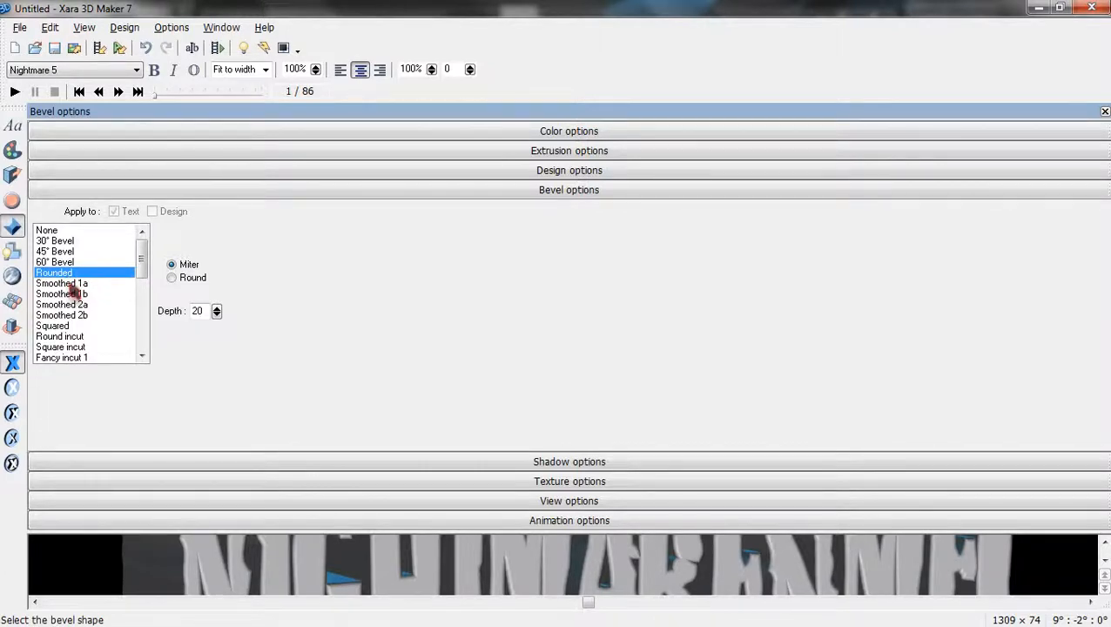
# Tint the text sides light grey B7BEBF.
pyautogui.click(12, 150)
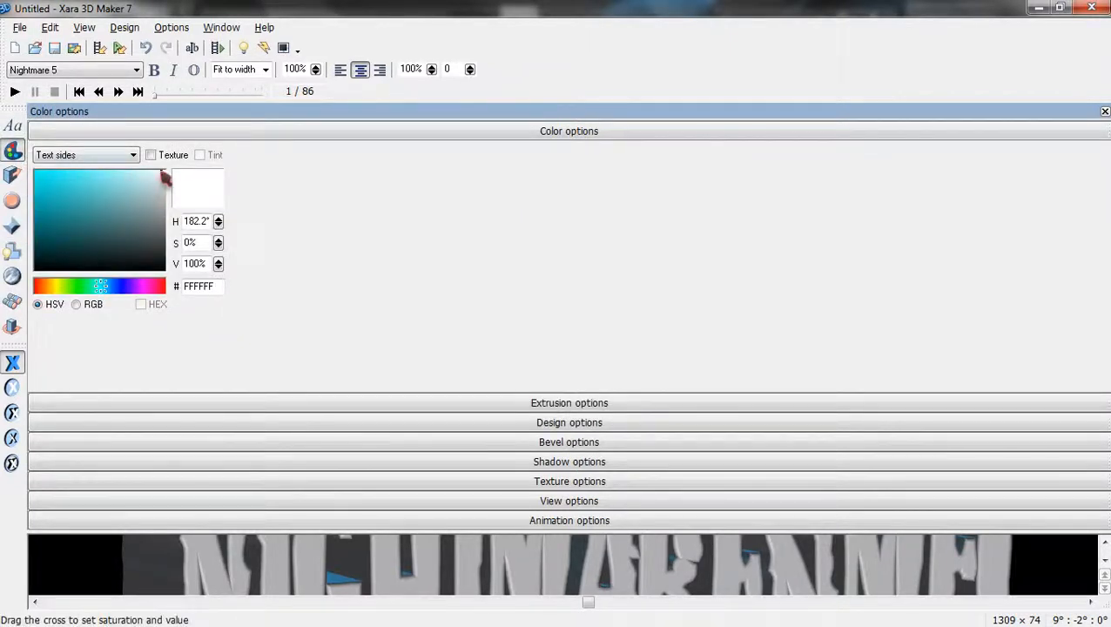
pyautogui.moveTo(162, 175); pyautogui.dragTo(163, 195)
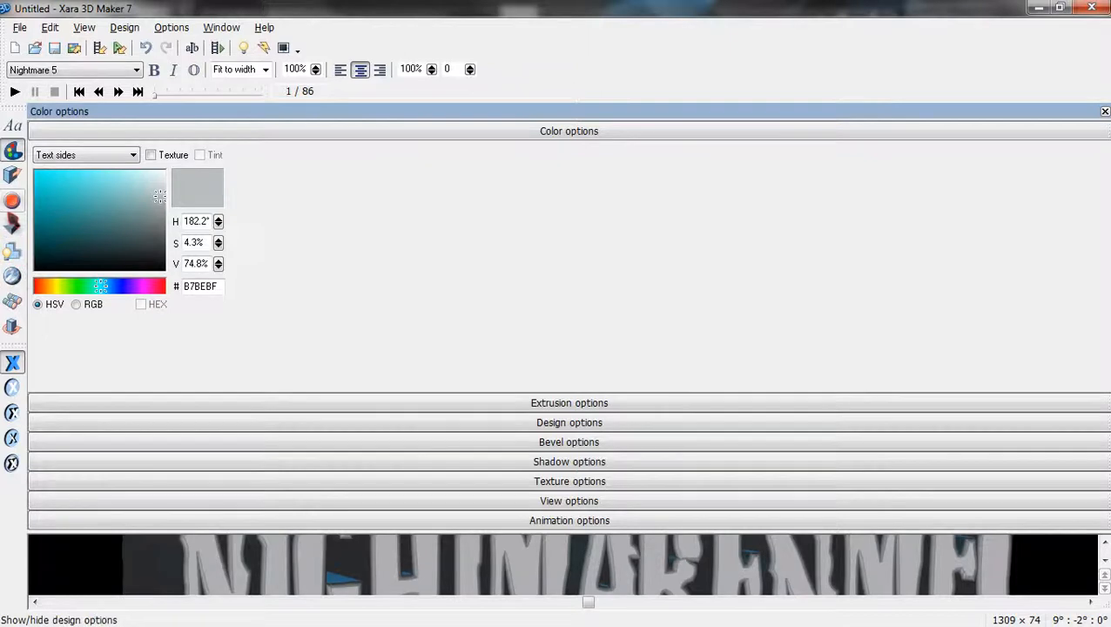
pyautogui.click(13, 277)
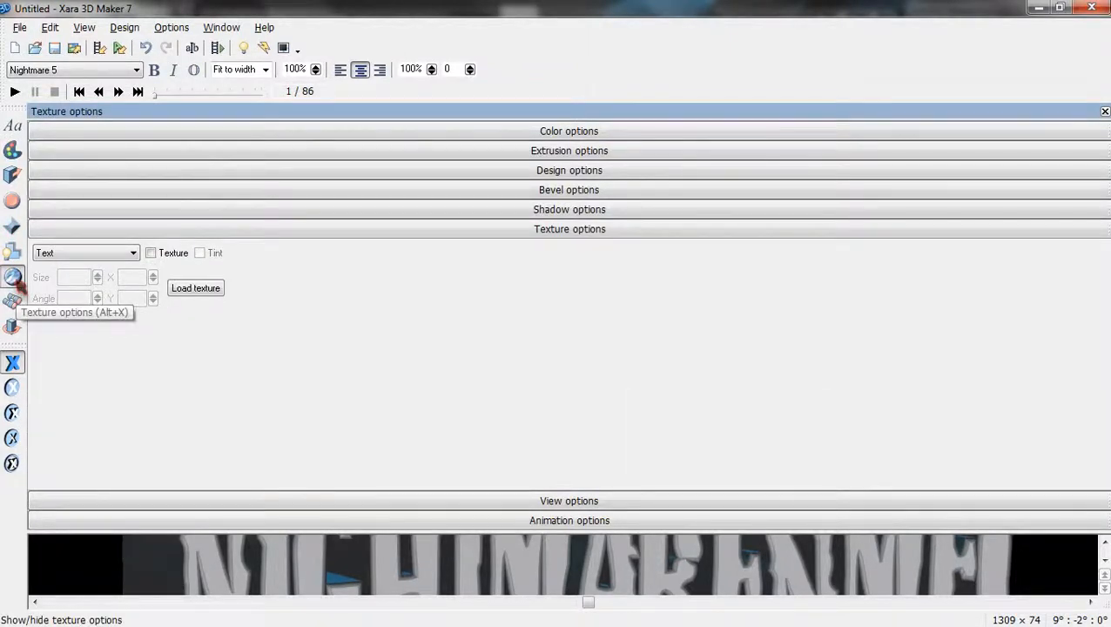
# Enable texturing on the text faces and load RU2446lg.jpg from the Desktop.
pyautogui.click(151, 253)
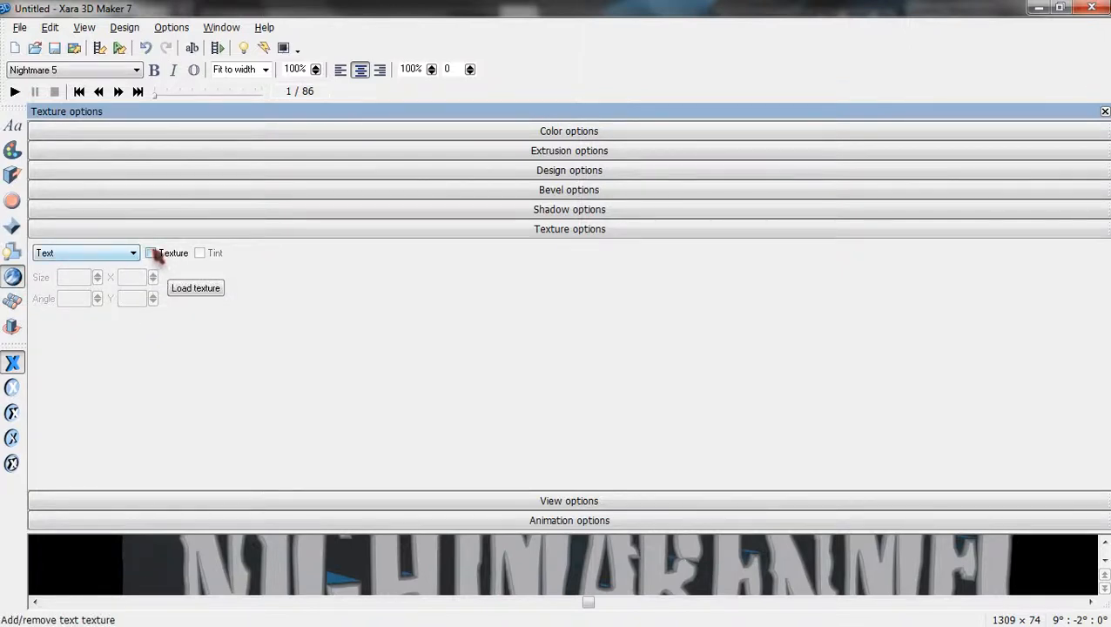
pyautogui.click(133, 252)
pyautogui.click(96, 272)
pyautogui.click(150, 253)
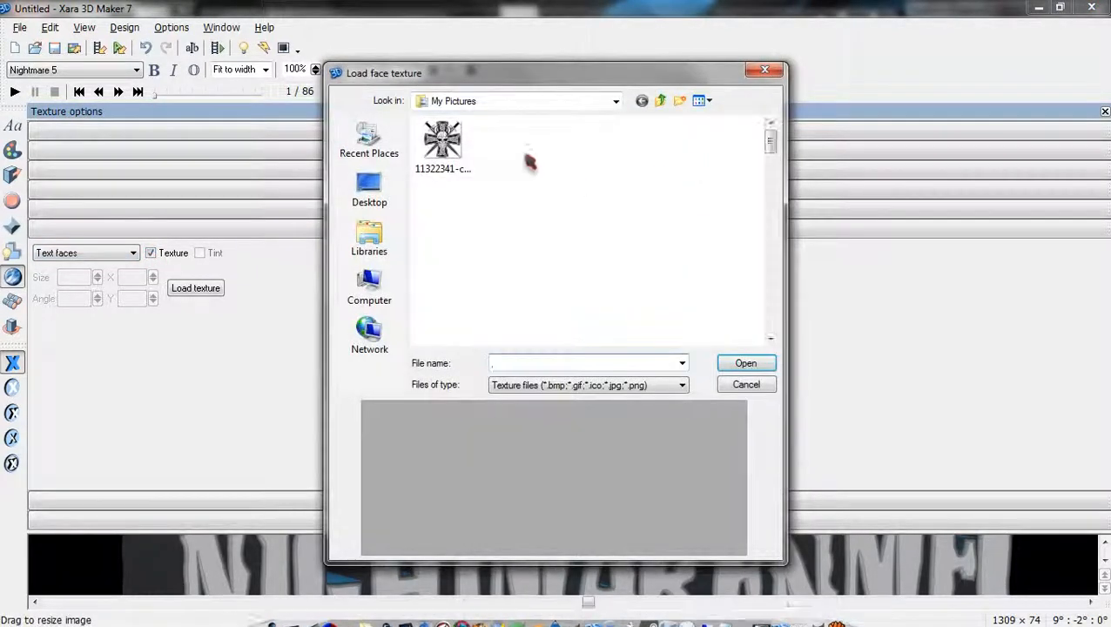
pyautogui.click(369, 187)
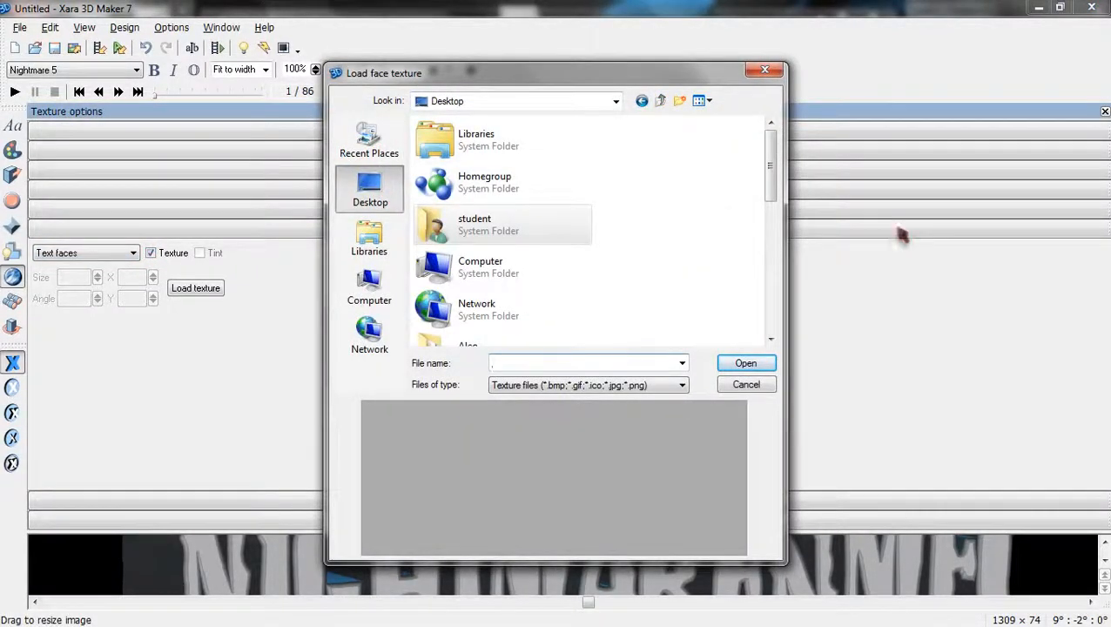
pyautogui.moveTo(772, 174); pyautogui.dragTo(775, 316)
pyautogui.click(487, 277)
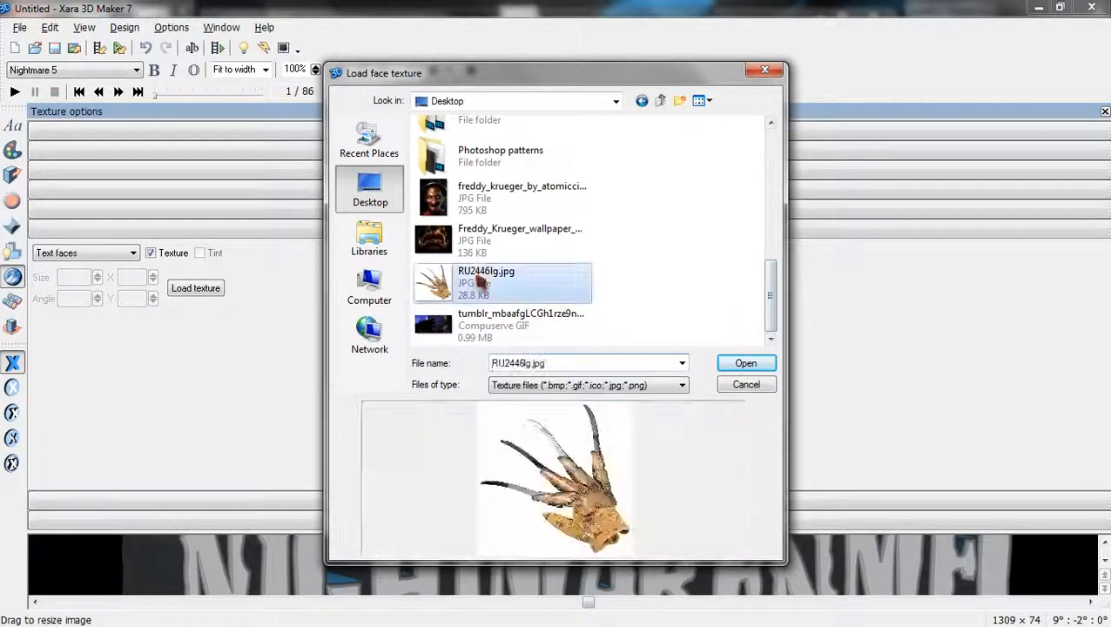
pyautogui.click(770, 365)
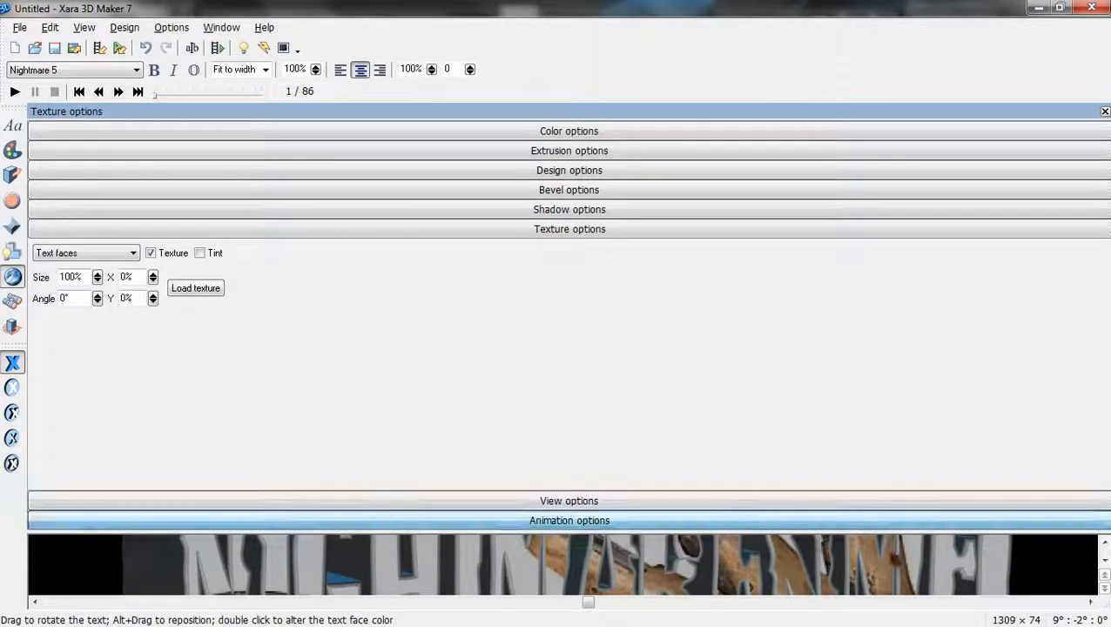
# Shrink the face texture to 18% and preview the full title.
pyautogui.moveTo(97, 278); pyautogui.dragTo(104, 328)
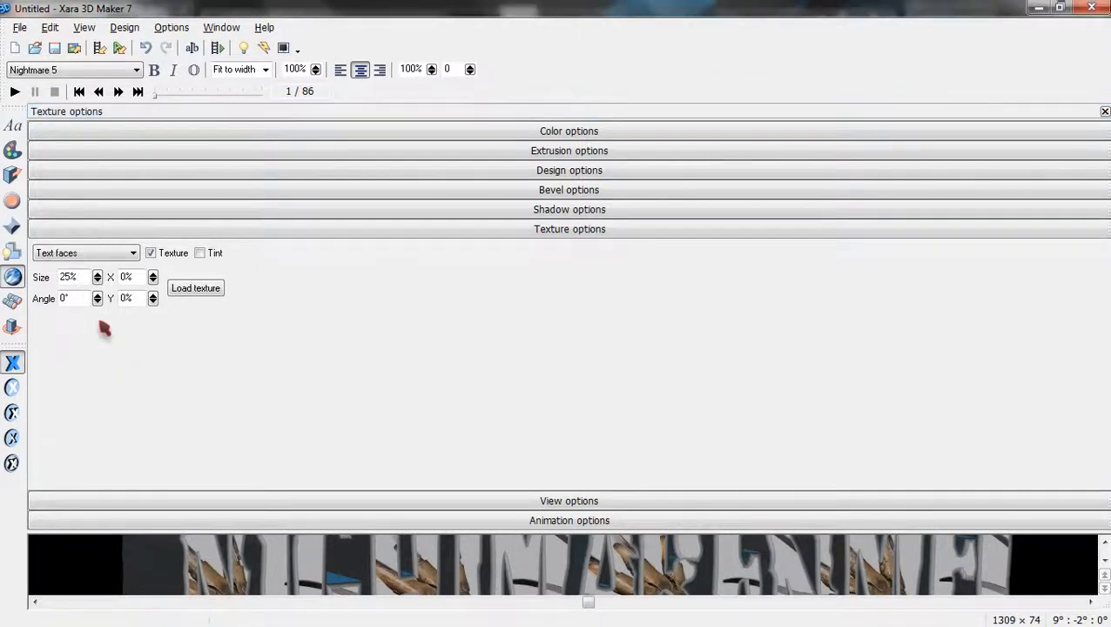
pyautogui.doubleClick(70, 277)
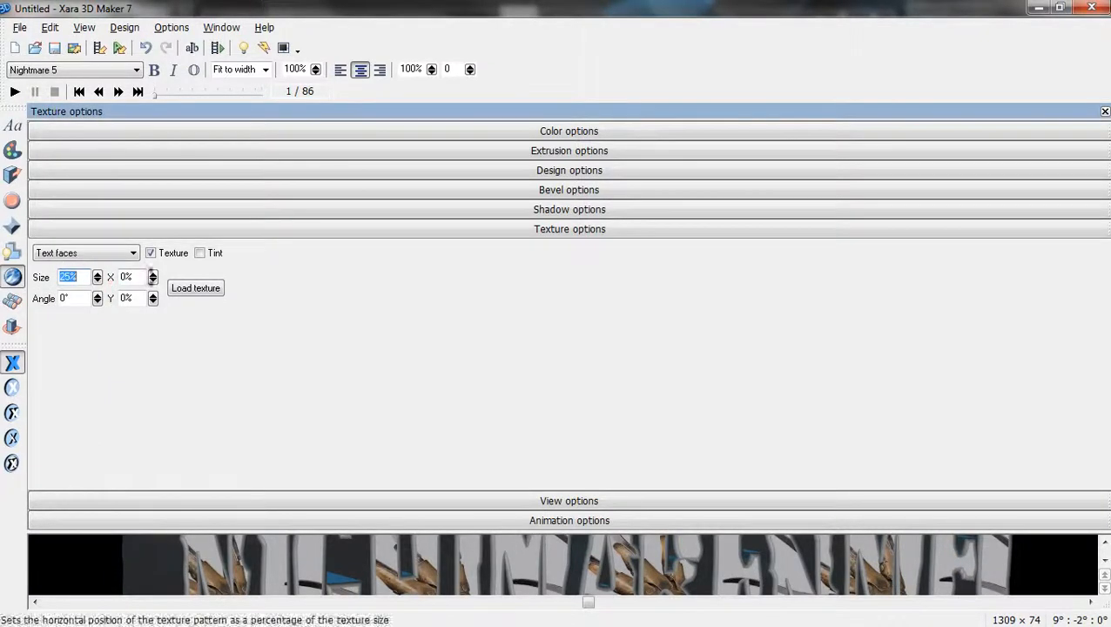
pyautogui.write('1')
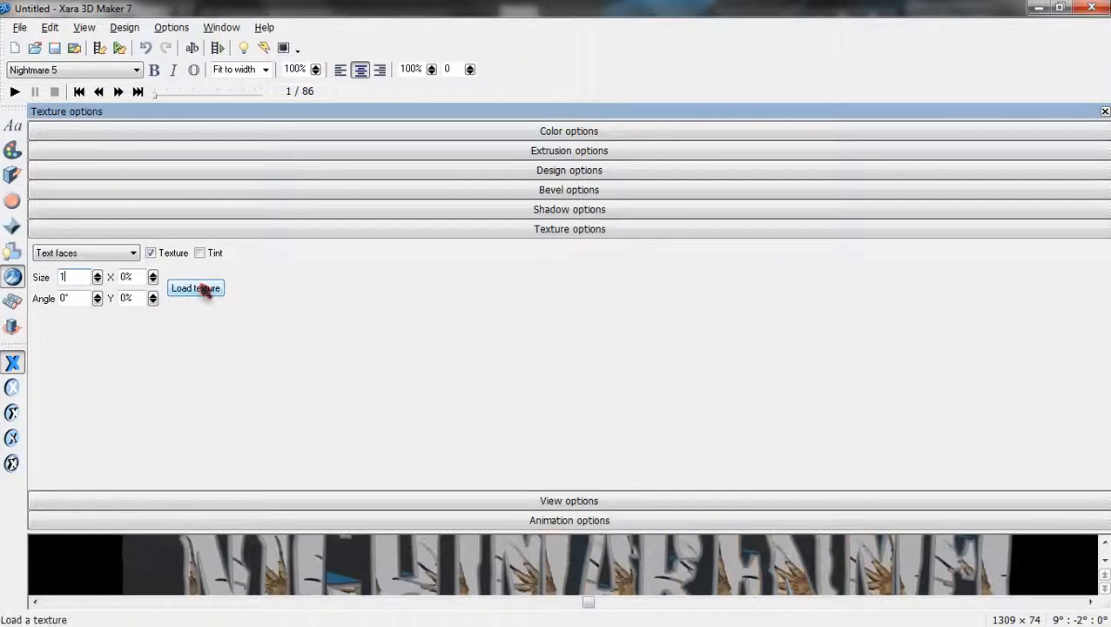
pyautogui.write('8')
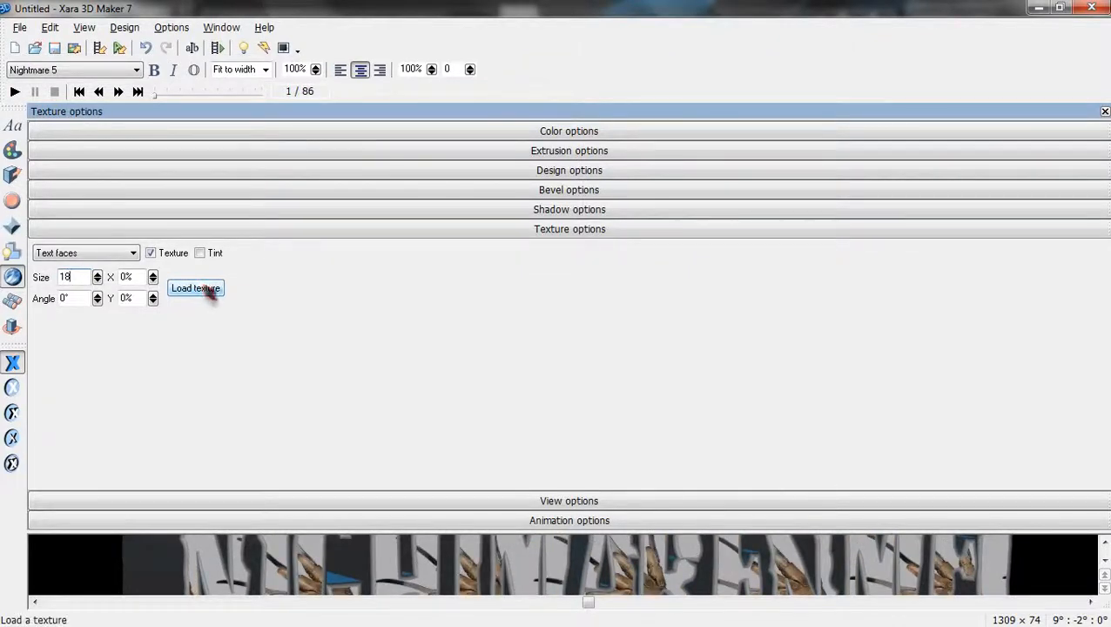
pyautogui.click(1105, 114)
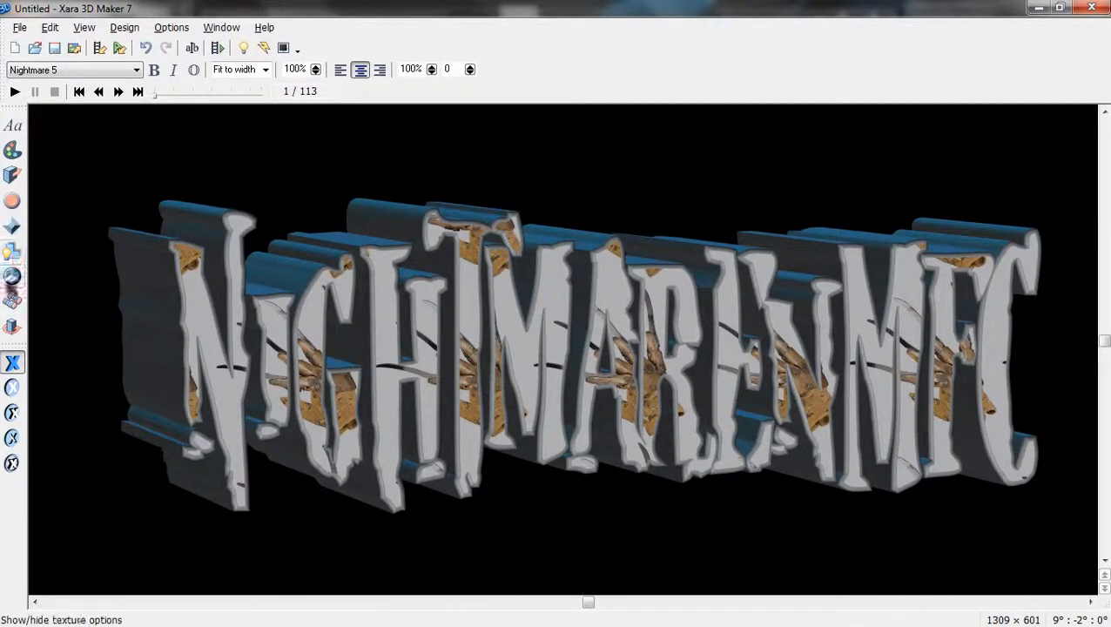
# Change the texture size to 22% with offsets X 4% and Y 9%.
pyautogui.click(12, 277)
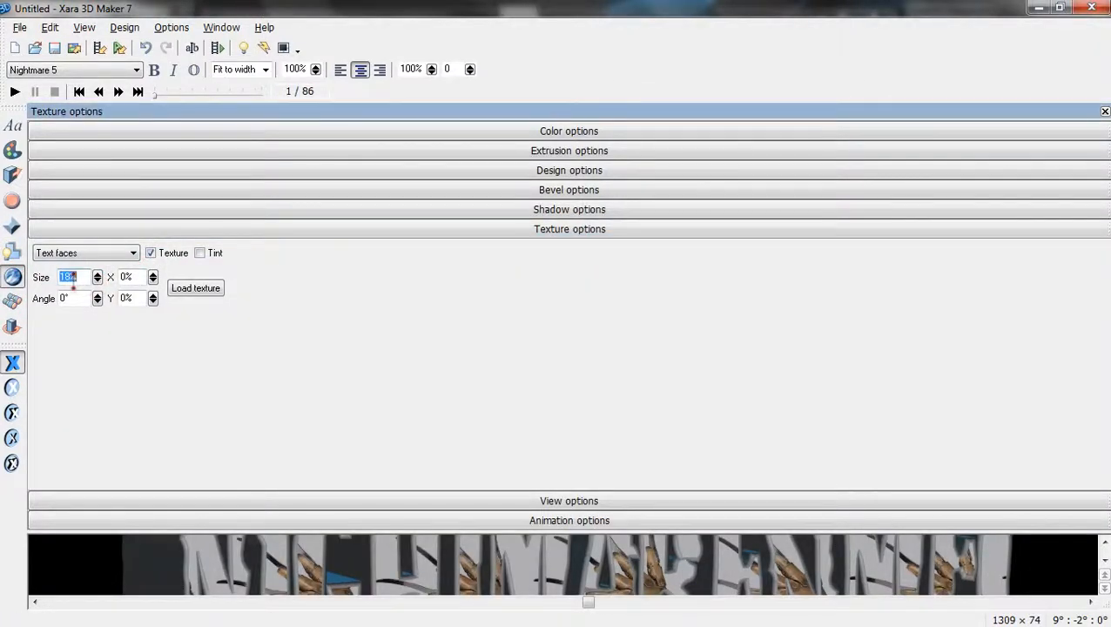
pyautogui.doubleClick(70, 277)
pyautogui.write('22')
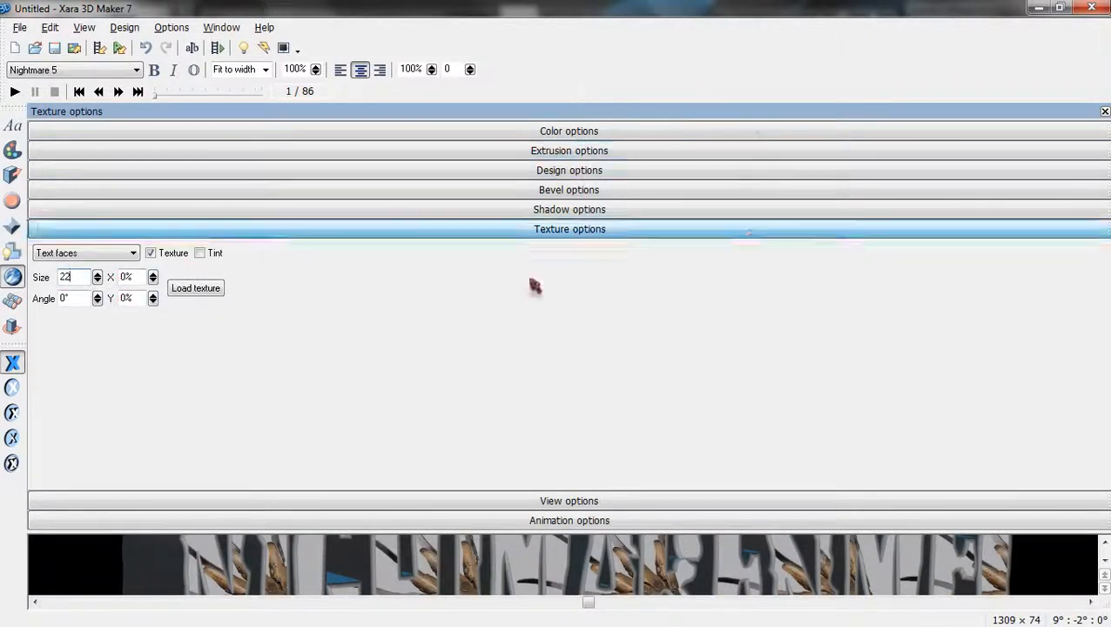
pyautogui.click(155, 277)
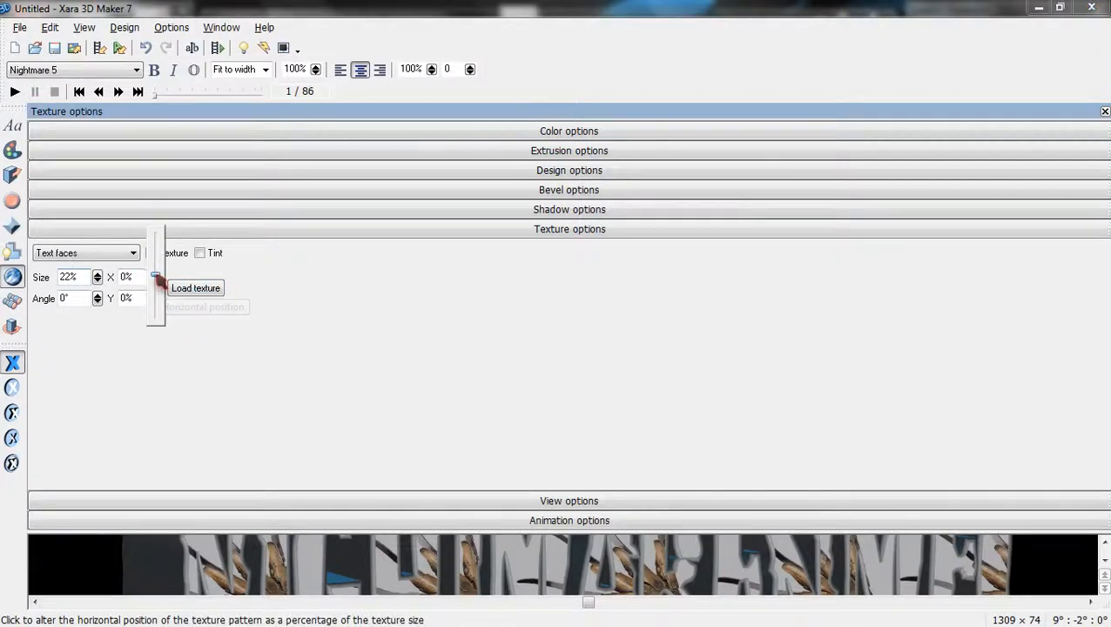
pyautogui.moveTo(158, 279); pyautogui.dragTo(153, 289)
pyautogui.click(154, 299)
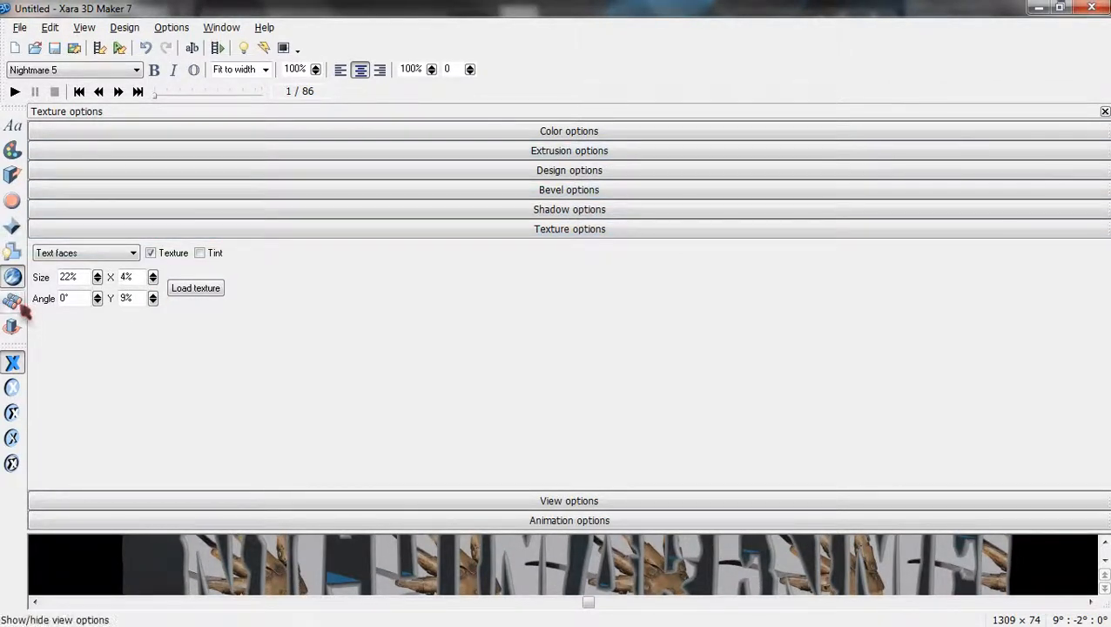
pyautogui.click(1105, 111)
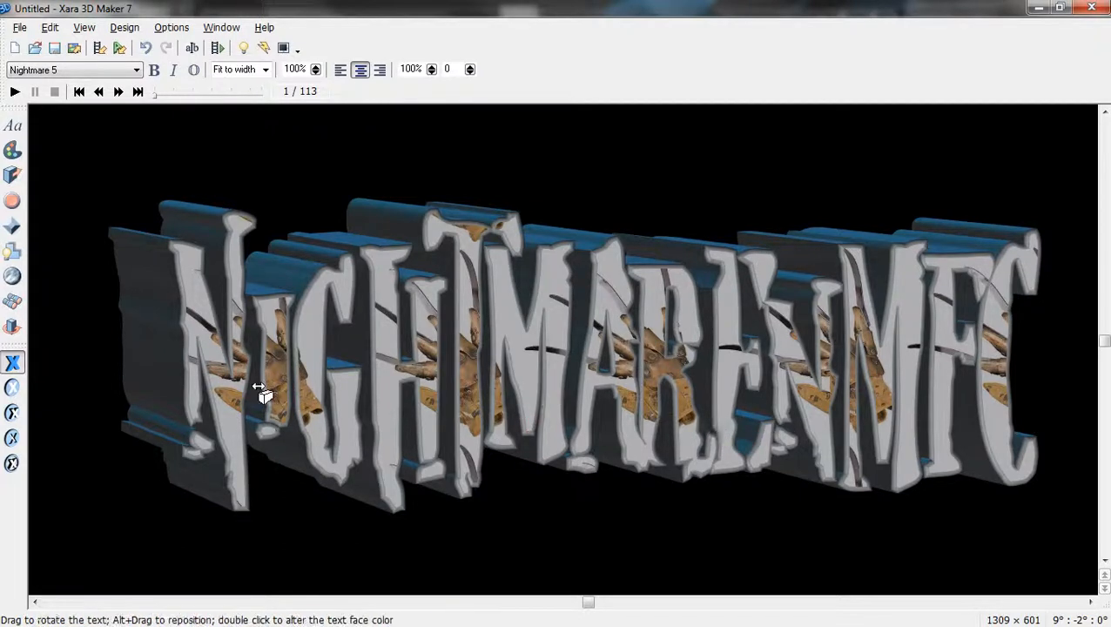
# Browse the animation presets, previewing AlternateCharsPulsate, AlternateCharsRotate2b, AlternateLinesRipple and AlternateLinesRotate1.
pyautogui.click(13, 327)
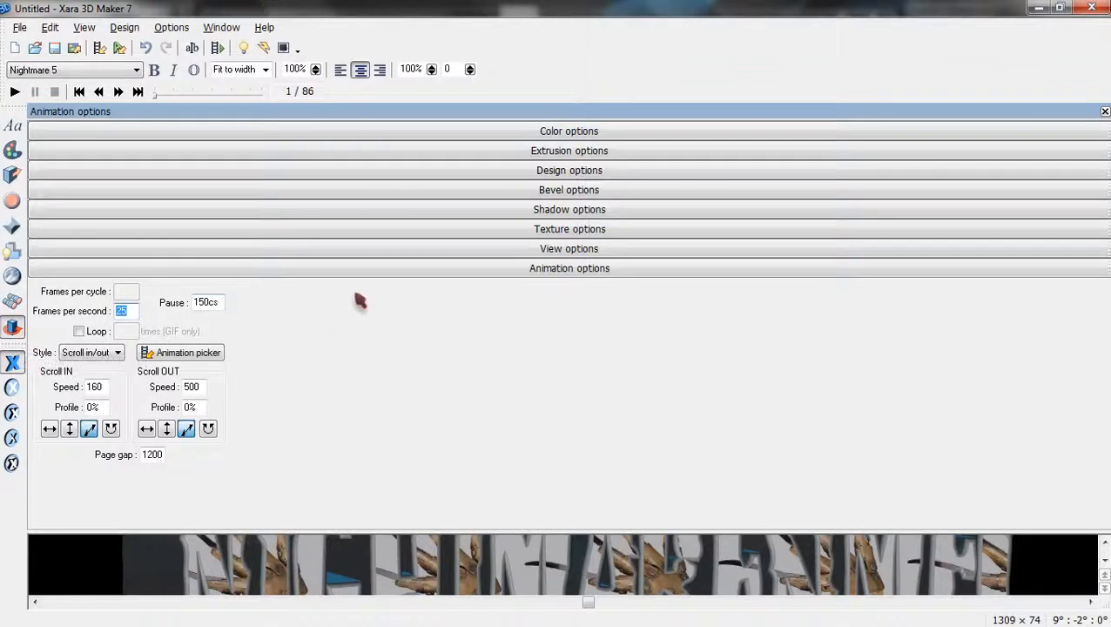
pyautogui.click(199, 355)
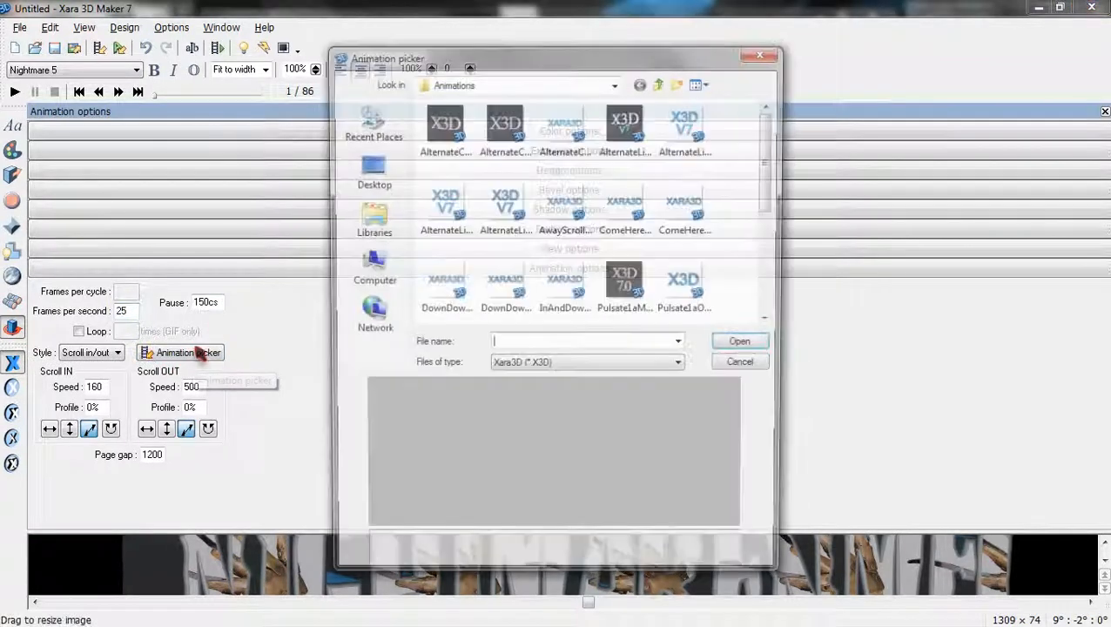
pyautogui.click(446, 129)
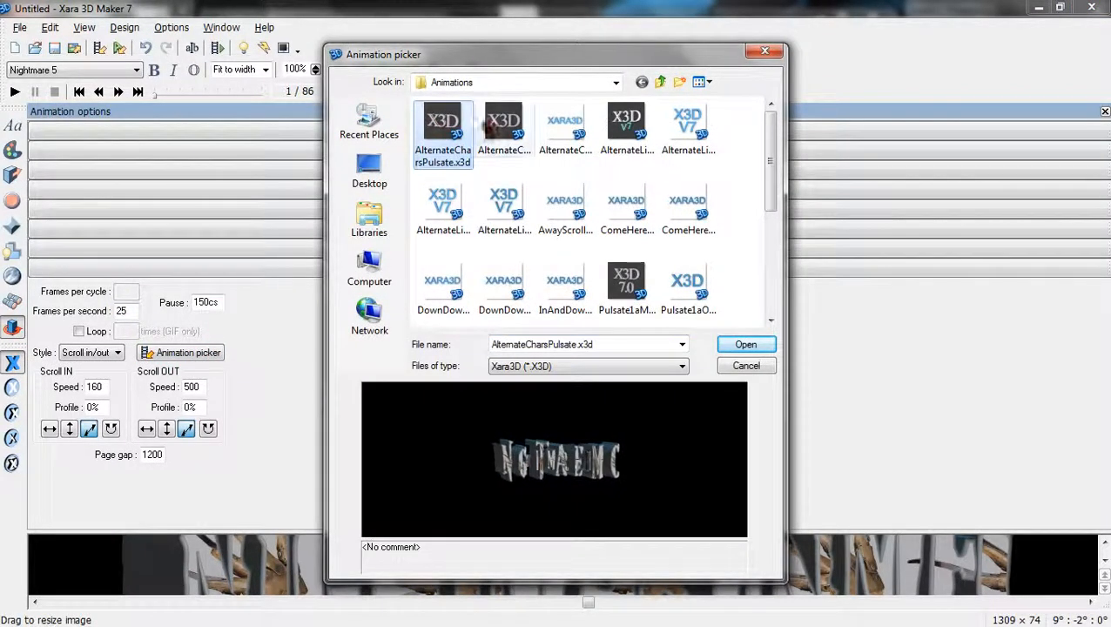
pyautogui.click(516, 132)
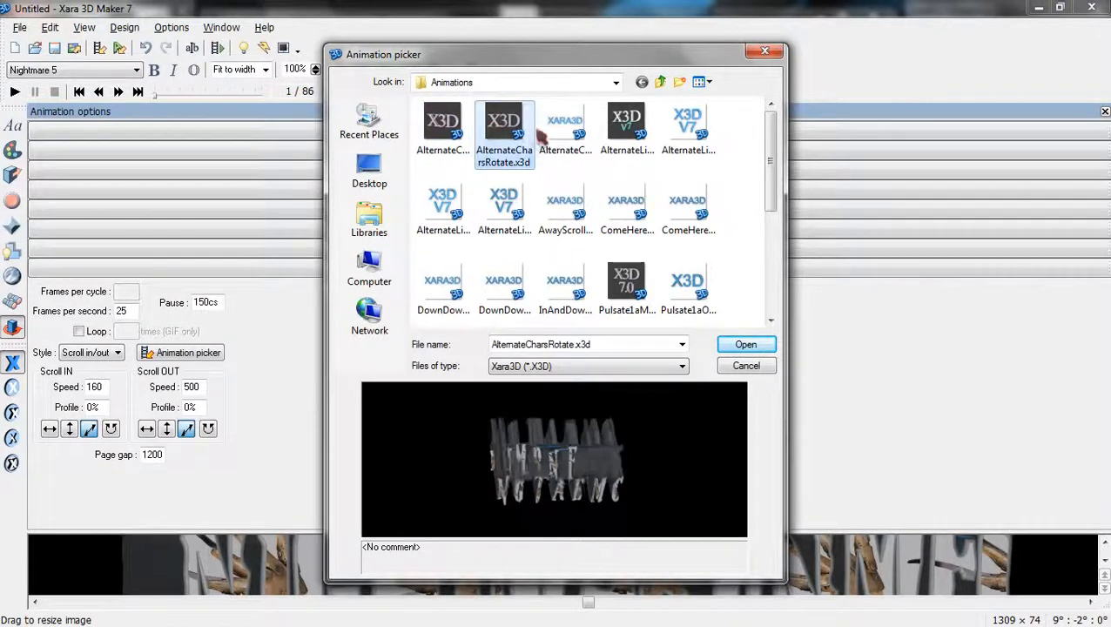
pyautogui.click(561, 132)
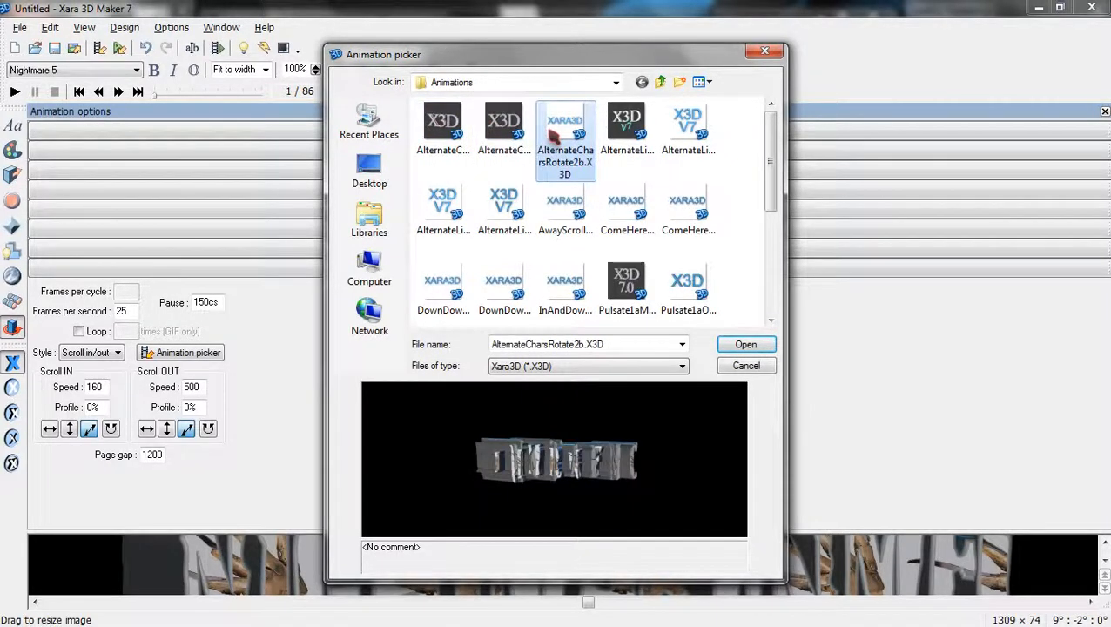
pyautogui.click(620, 138)
pyautogui.click(716, 152)
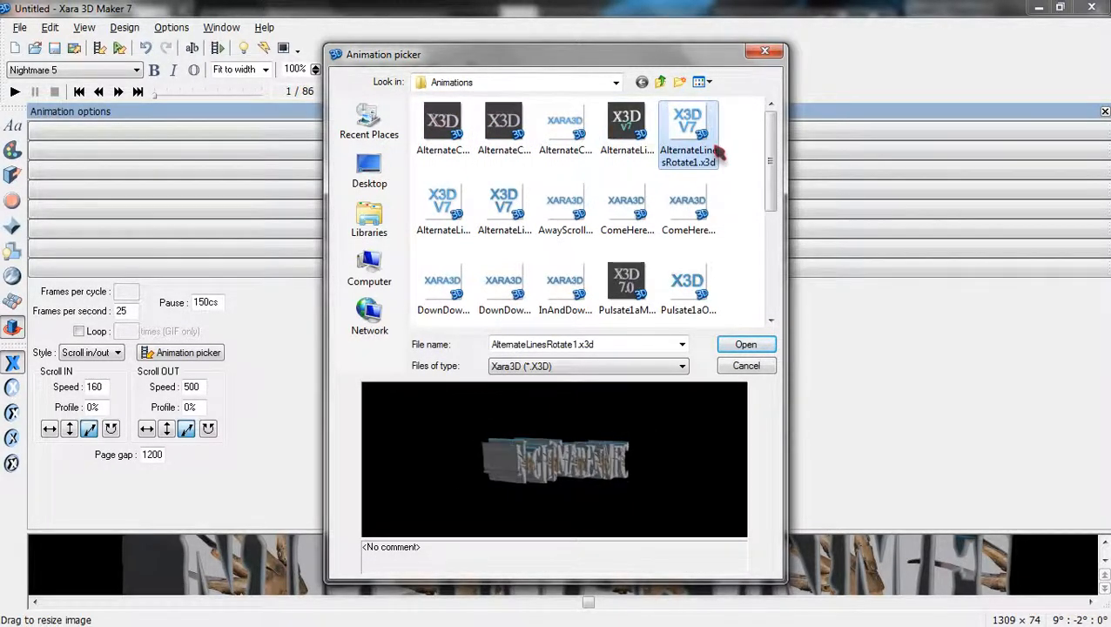
# Compare a few more presets, then apply AlternateLinesSwing1.x3d for a 90° swing.
pyautogui.click(450, 214)
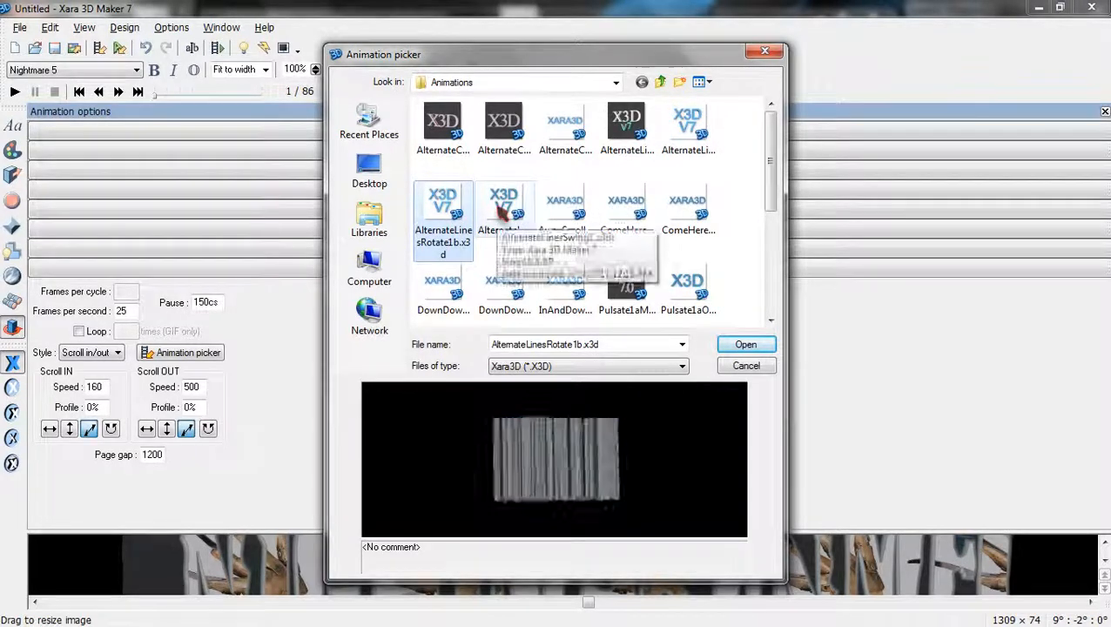
pyautogui.click(506, 208)
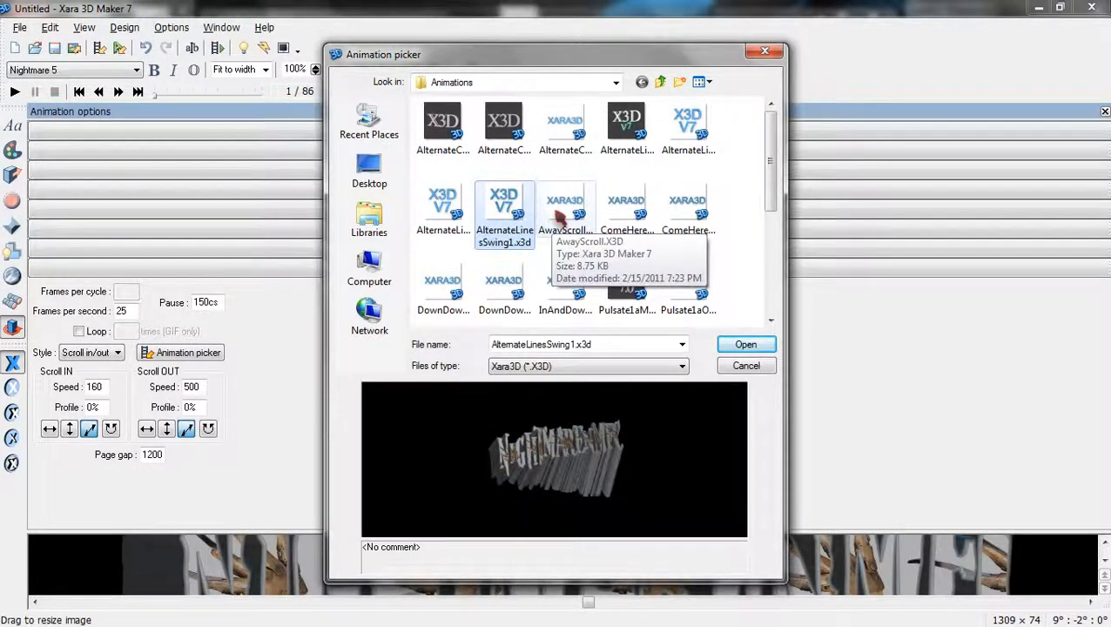
pyautogui.click(560, 216)
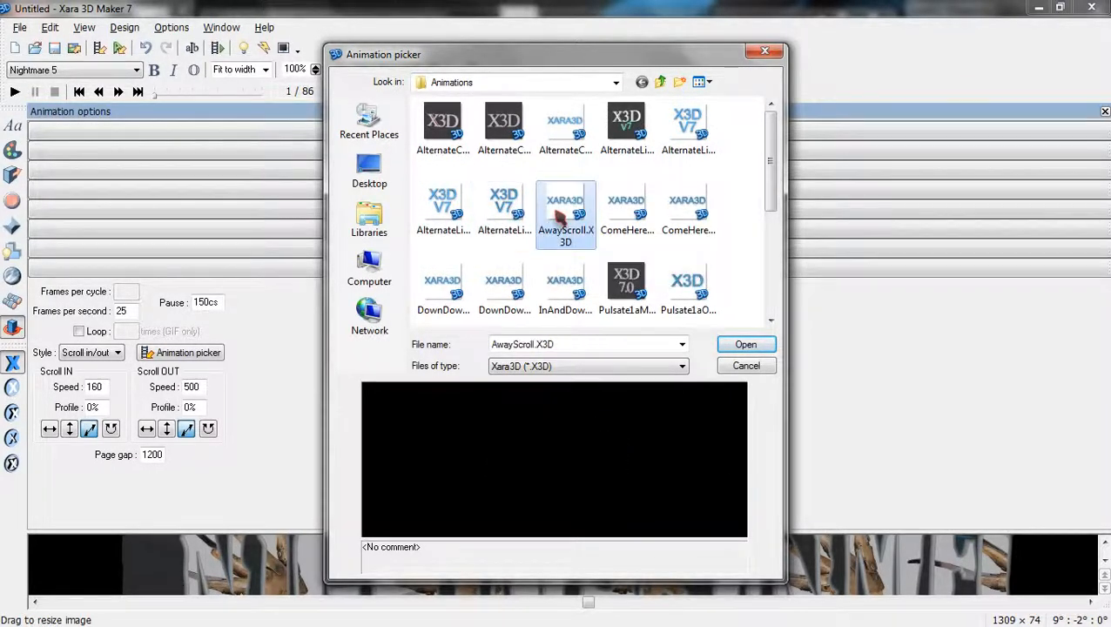
pyautogui.click(617, 228)
pyautogui.click(504, 216)
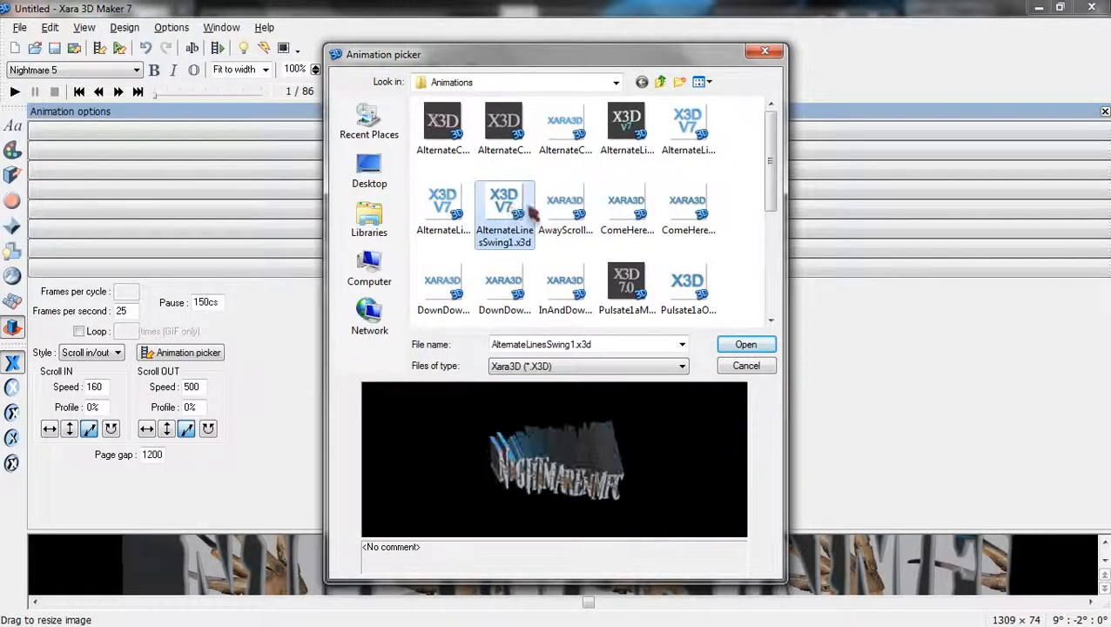
pyautogui.click(767, 347)
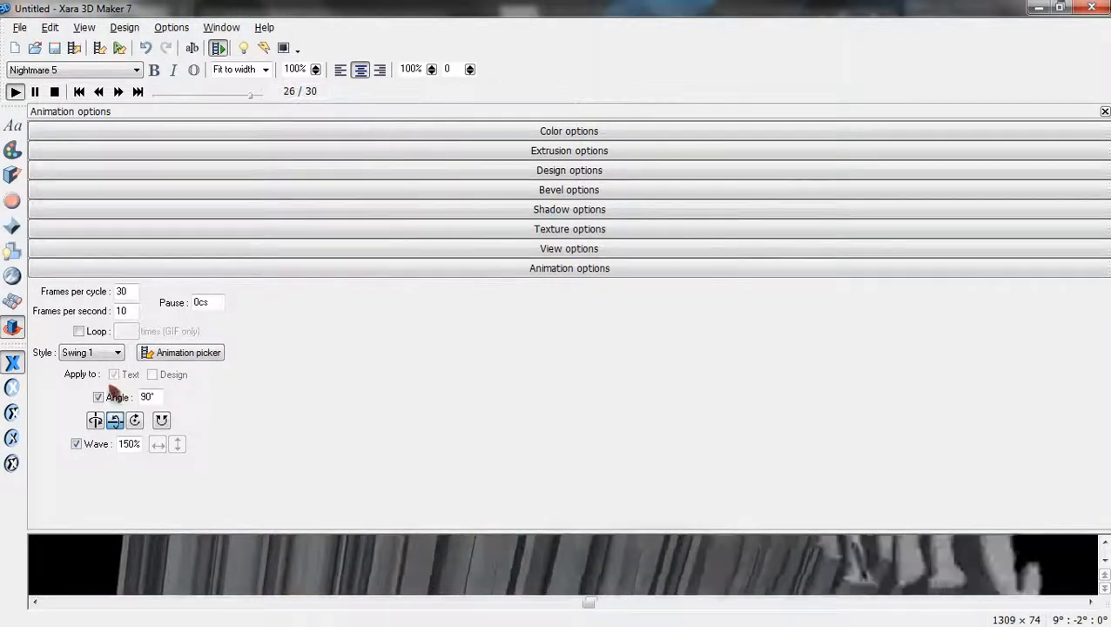
# Hide the animation panel so the swinging NightmarEnMFC title fills the preview.
pyautogui.click(1105, 112)
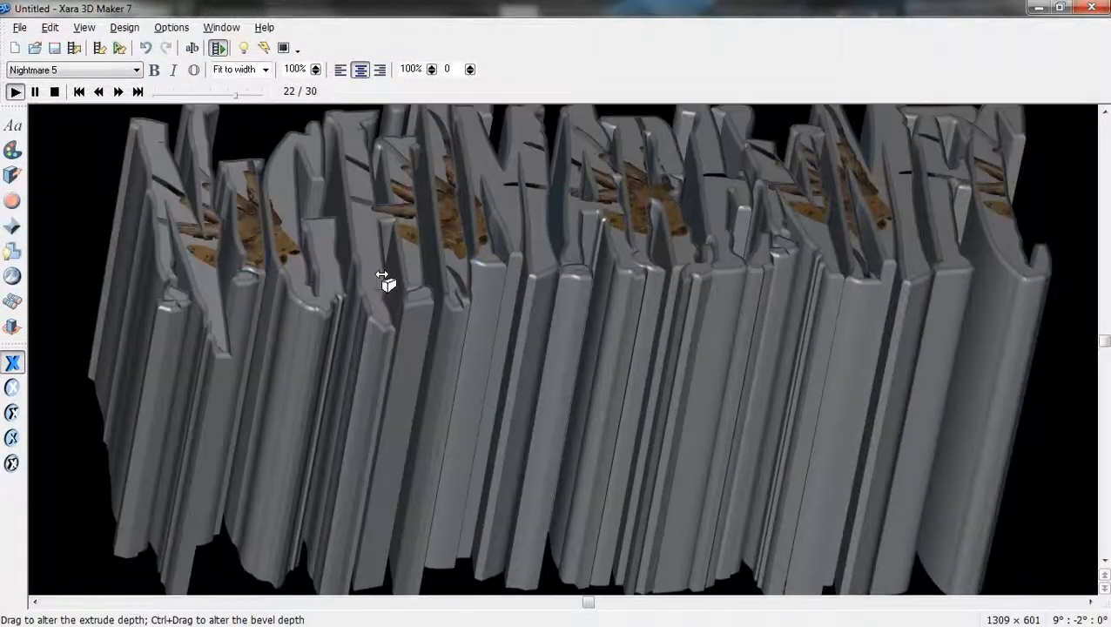
# Change the extrusion depth from 134 to 170 and close the extrusion panel.
pyautogui.click(12, 174)
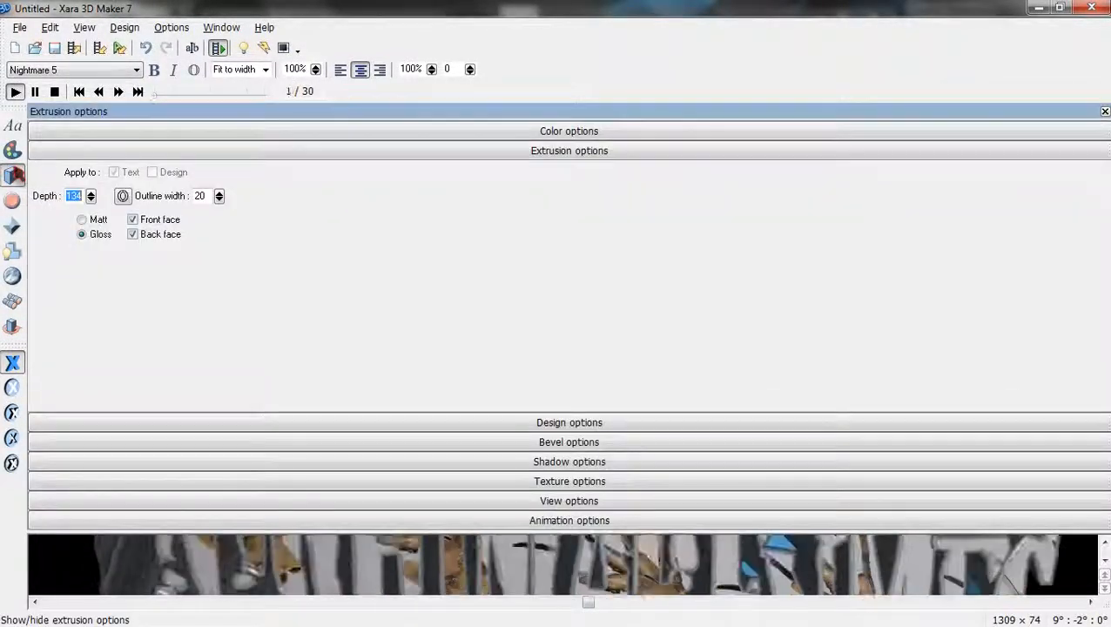
pyautogui.click(81, 195)
pyautogui.moveTo(81, 193); pyautogui.dragTo(62, 192)
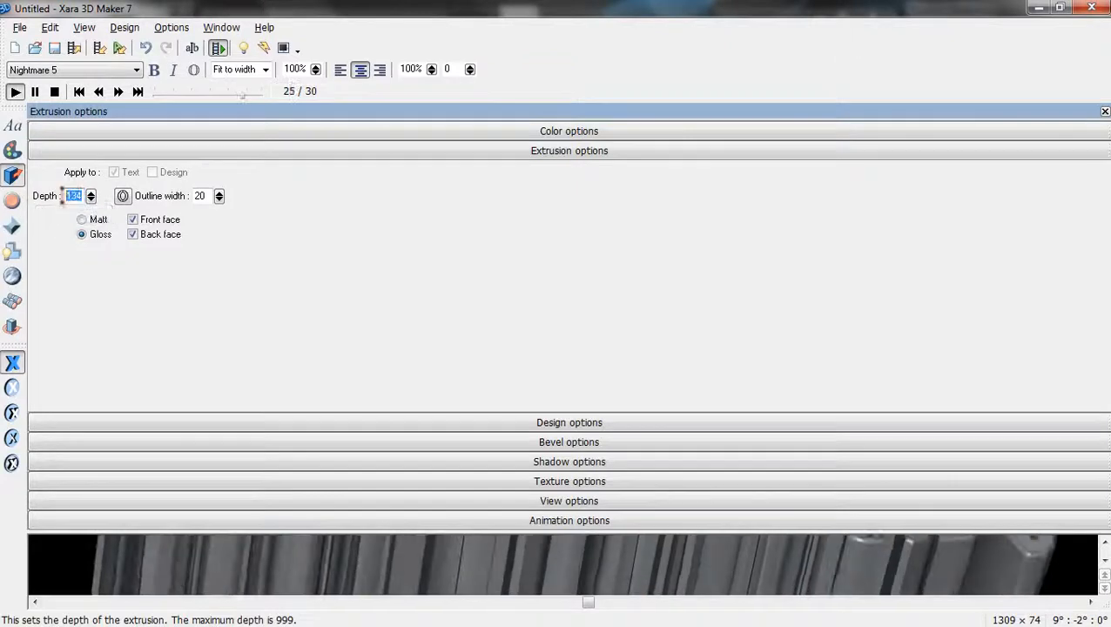
pyautogui.write('170')
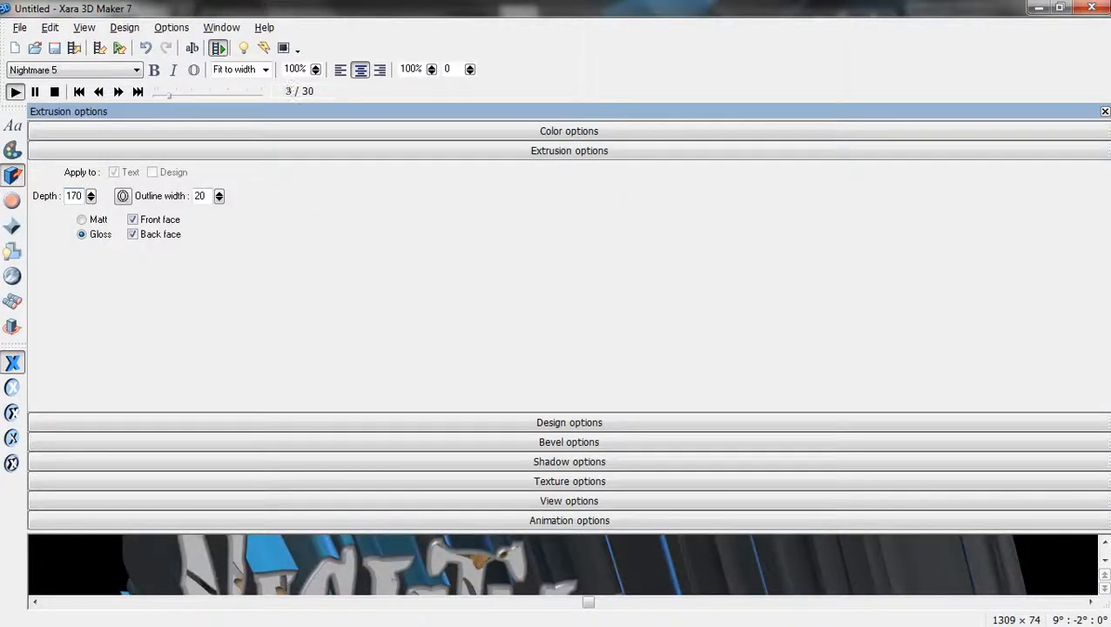
pyautogui.click(1105, 112)
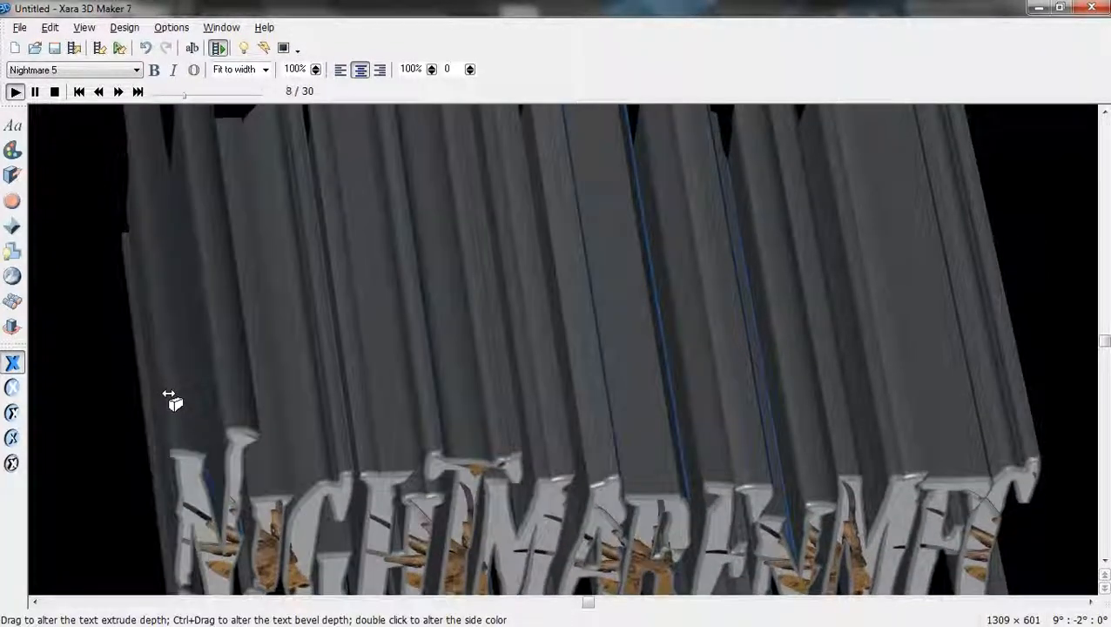
# Drag-rotate the 3D title to 6°, -6°, 0° and bring up the view settings.
pyautogui.rightClick(144, 293)
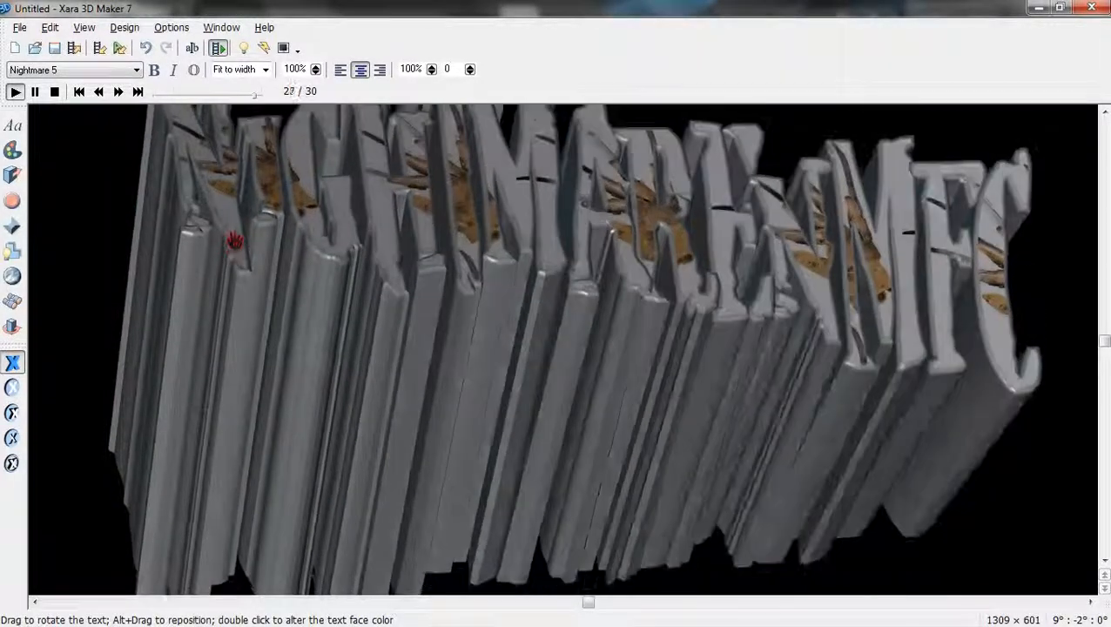
pyautogui.moveTo(235, 242)
pyautogui.mouseDown()
pyautogui.moveTo(253, 274)
pyautogui.moveTo(232, 252)
pyautogui.mouseUp()
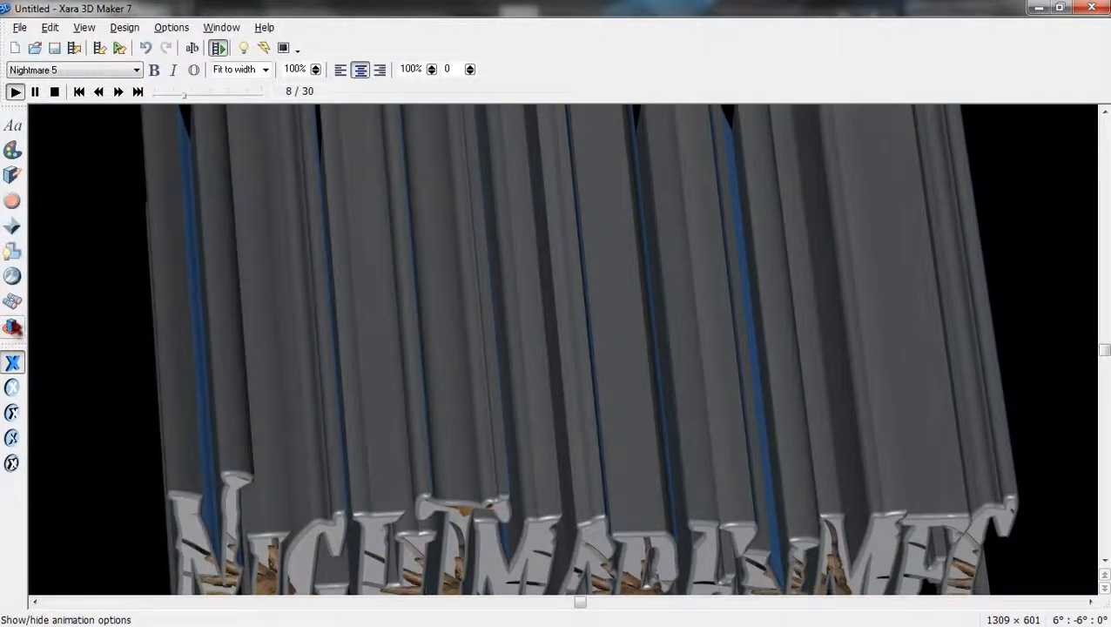
pyautogui.click(12, 276)
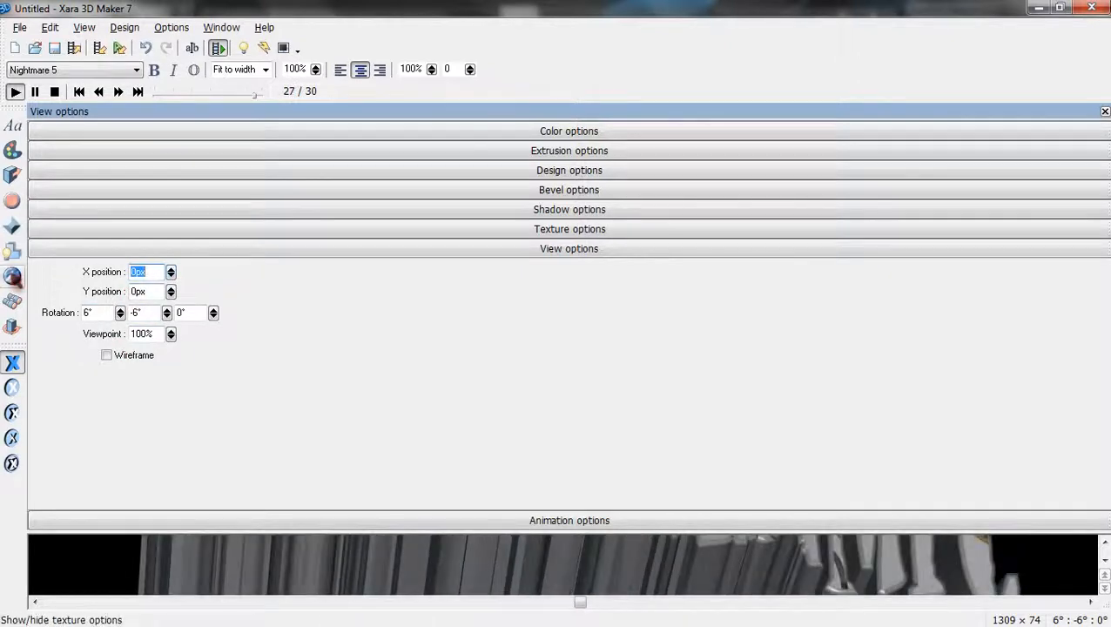
# Set the extrusion depth back to 170.
pyautogui.click(12, 227)
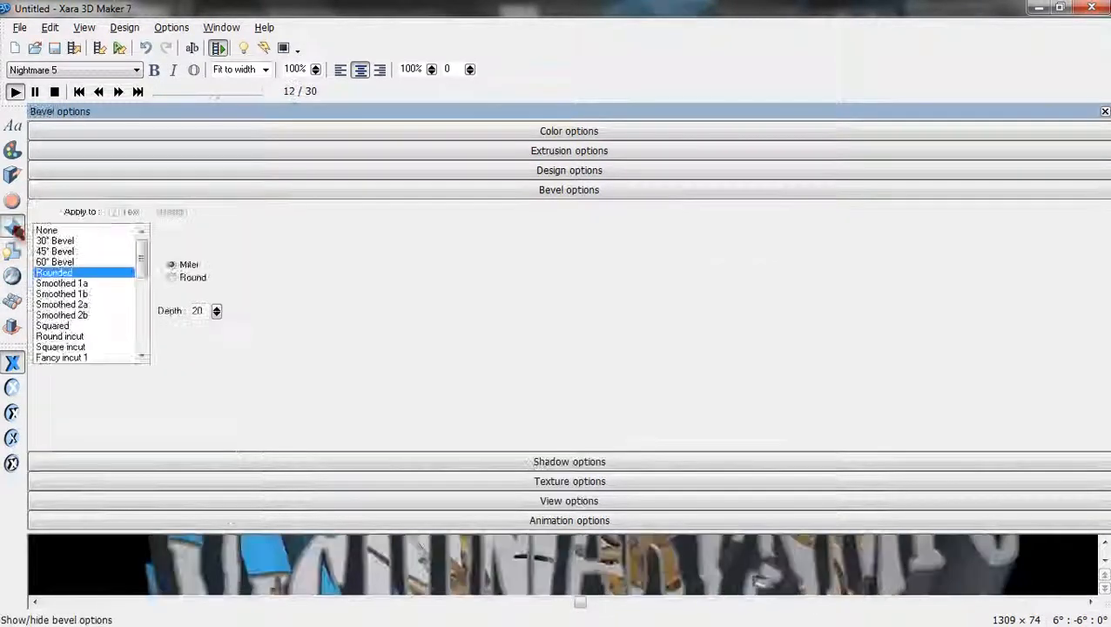
pyautogui.click(13, 203)
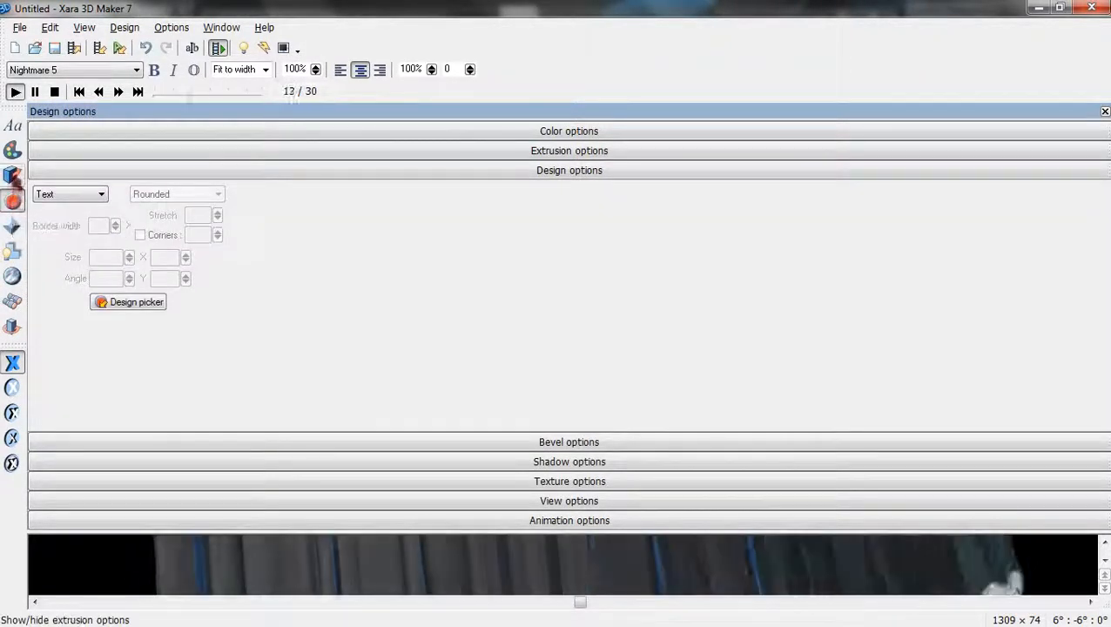
pyautogui.click(13, 176)
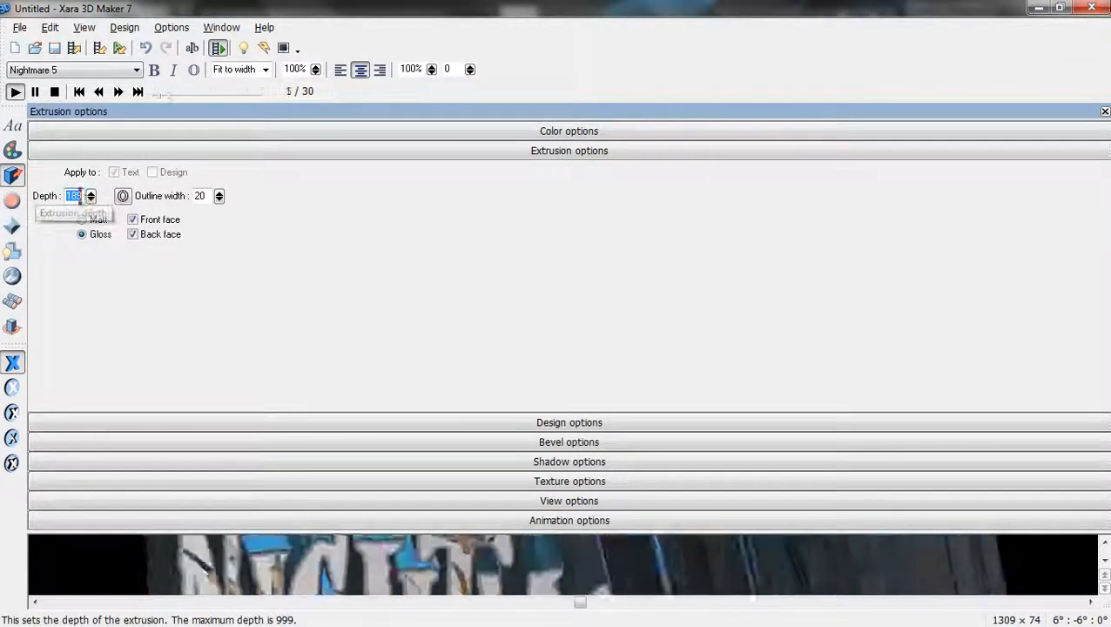
pyautogui.write('170')
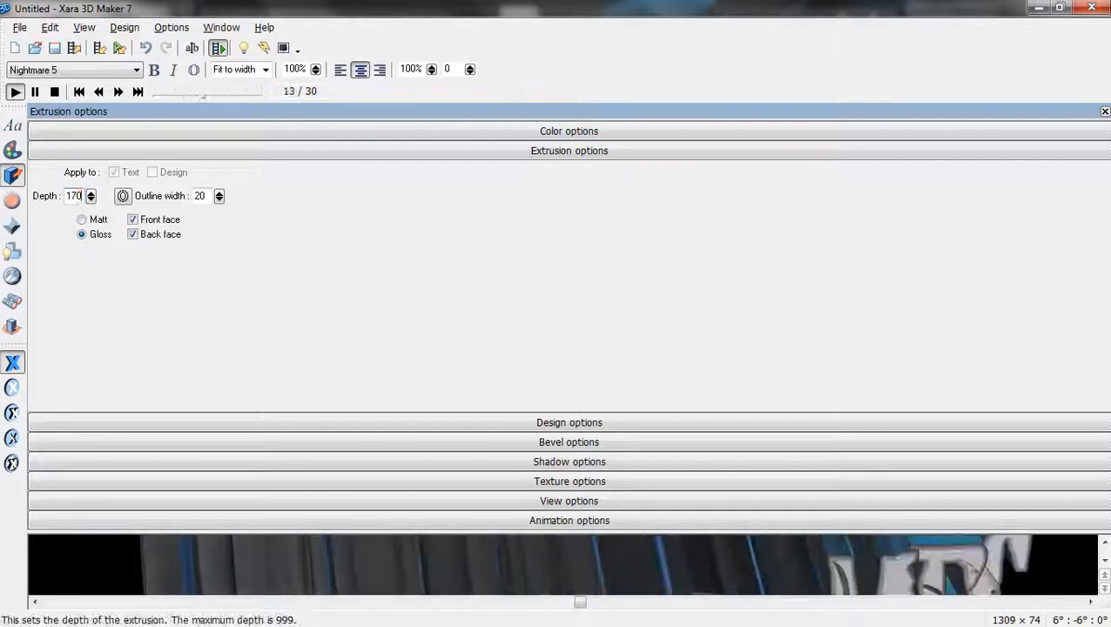
# Test larger outline widths up to 100, then leave the outline width at 20.
pyautogui.click(219, 200)
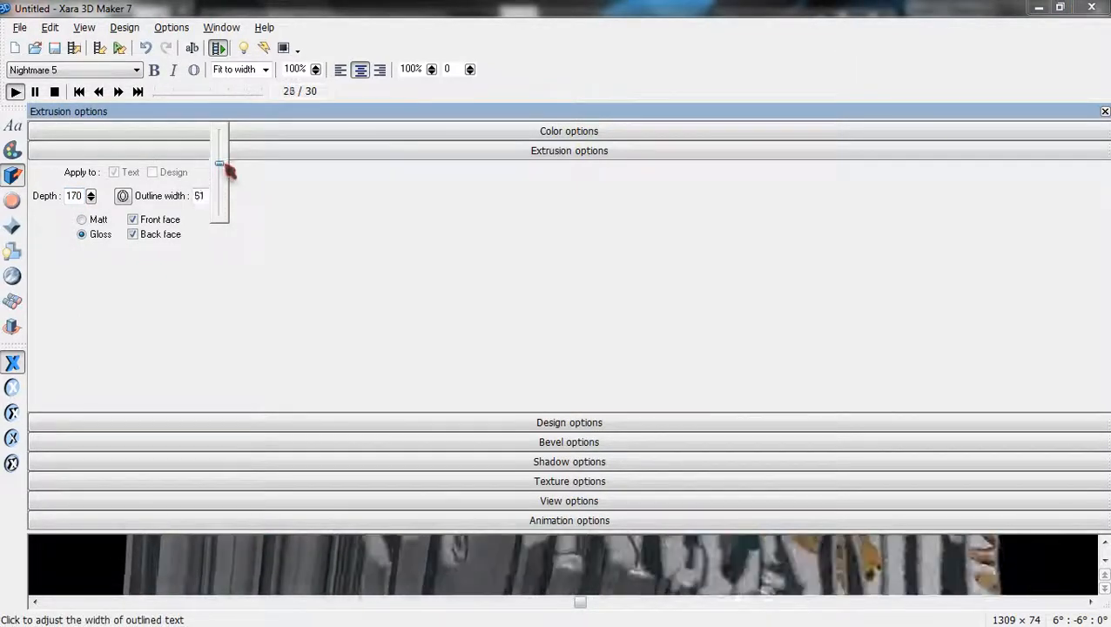
pyautogui.moveTo(225, 165); pyautogui.dragTo(230, 149)
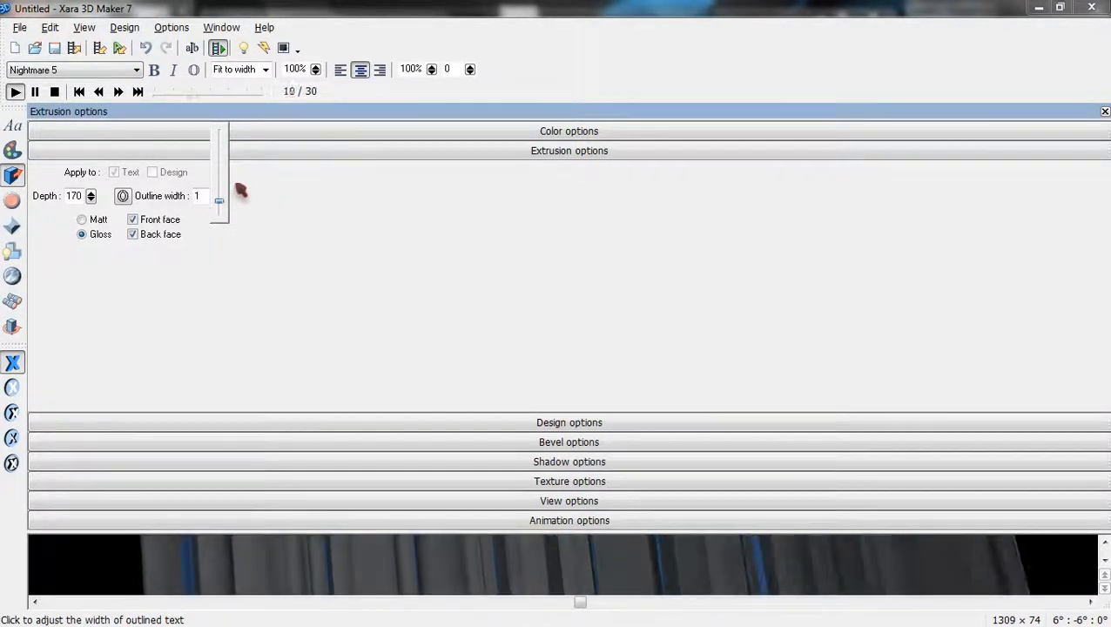
pyautogui.moveTo(240, 191); pyautogui.dragTo(238, 130)
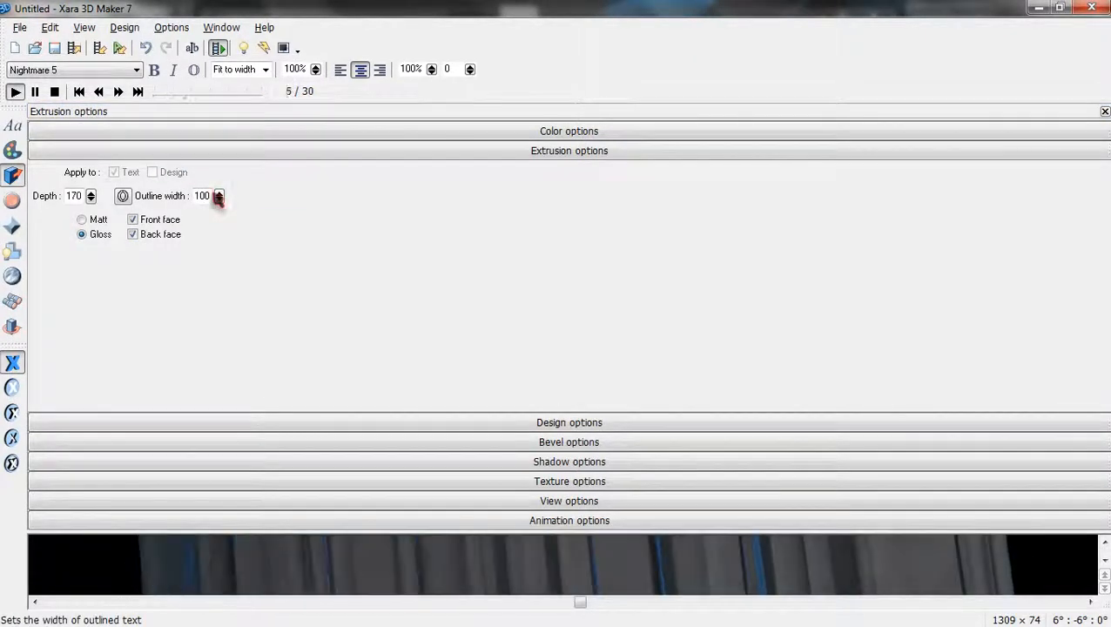
pyautogui.click(219, 196)
pyautogui.click(193, 197)
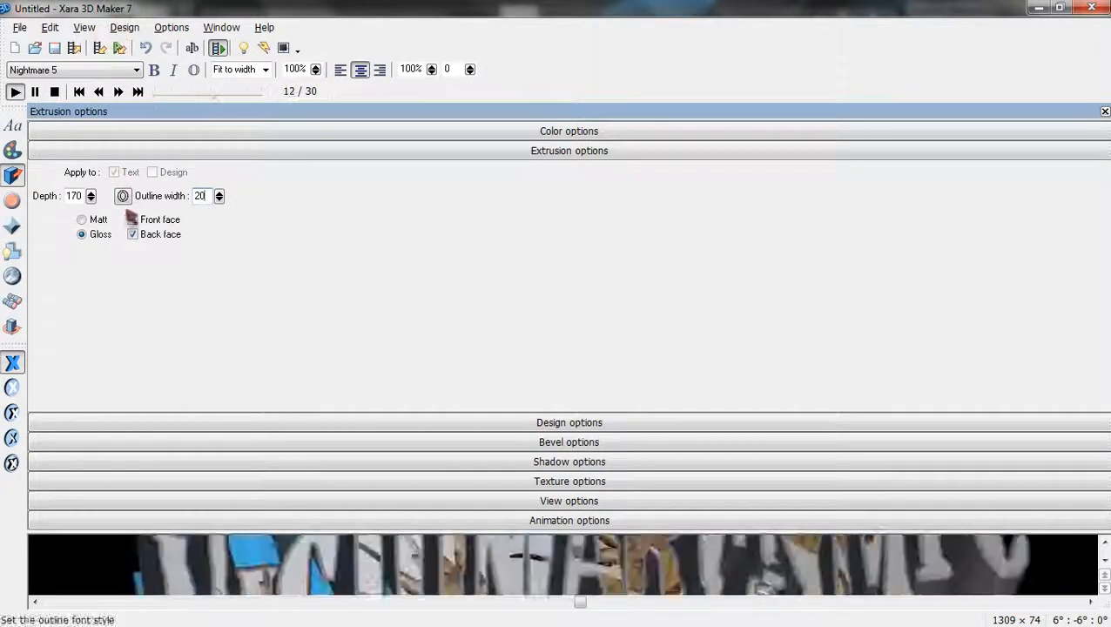
pyautogui.click(12, 204)
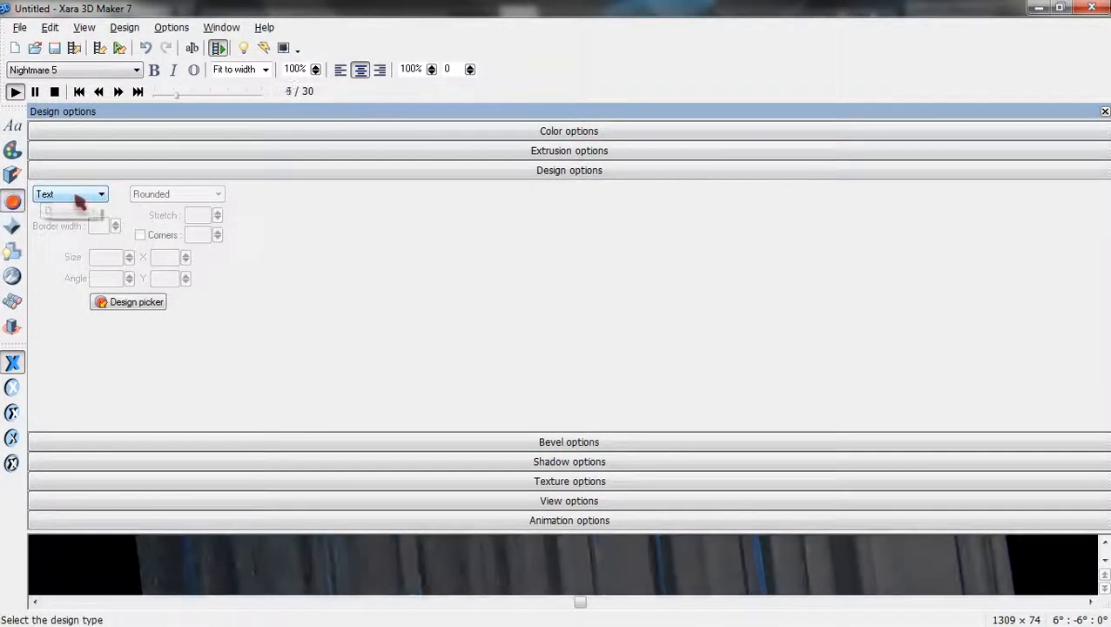
# Switch the bevel joins to Round, look over shadow, texture and view, then close the settings.
pyautogui.click(12, 227)
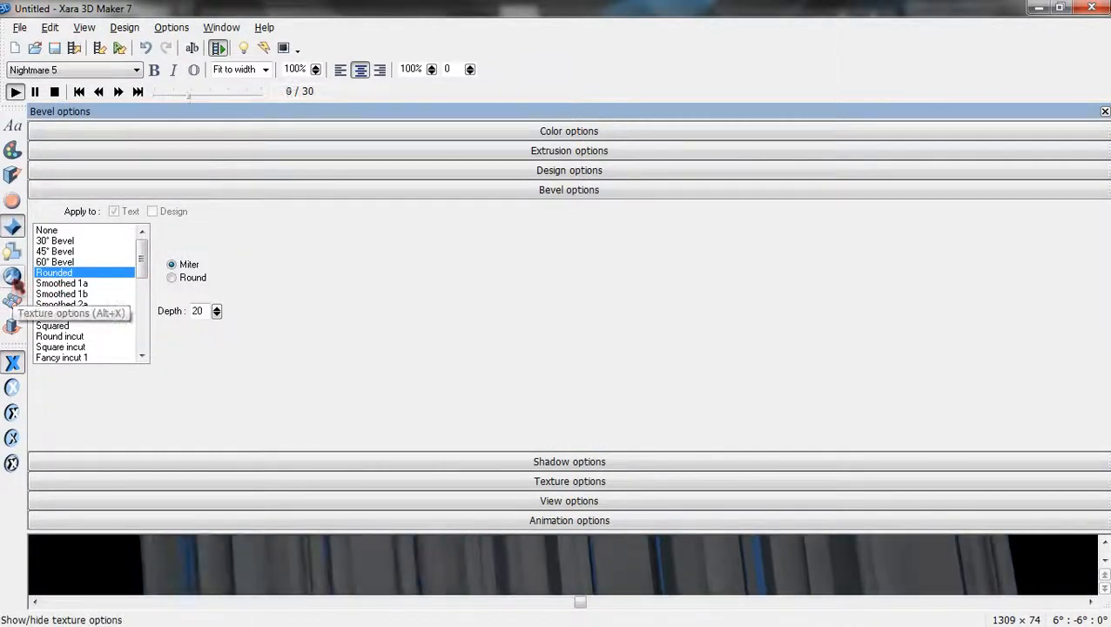
pyautogui.click(187, 280)
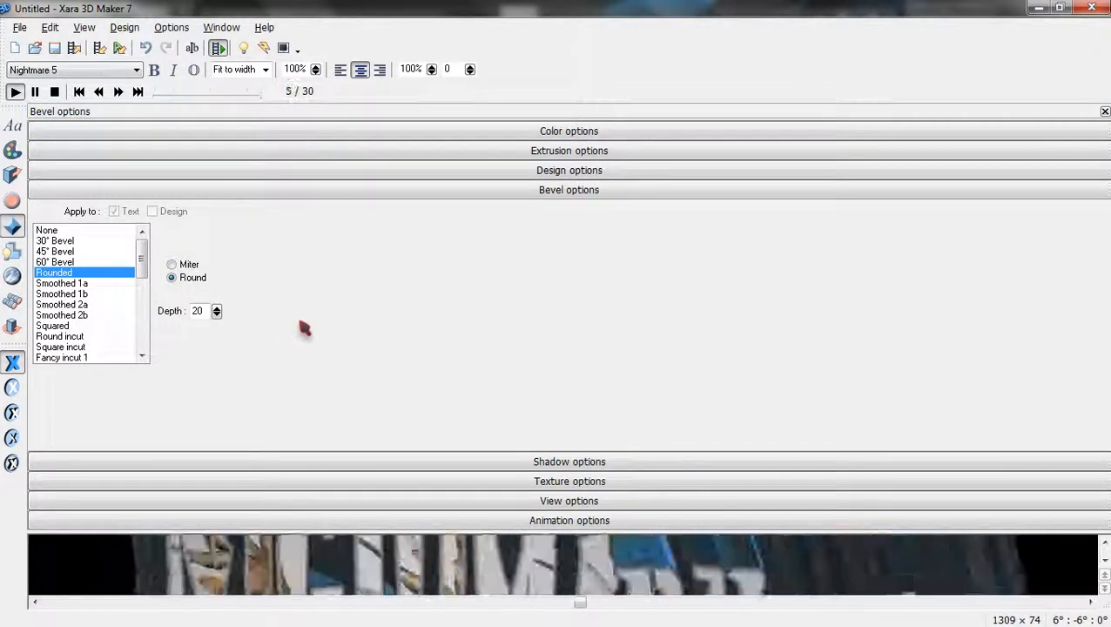
pyautogui.click(12, 252)
pyautogui.click(13, 277)
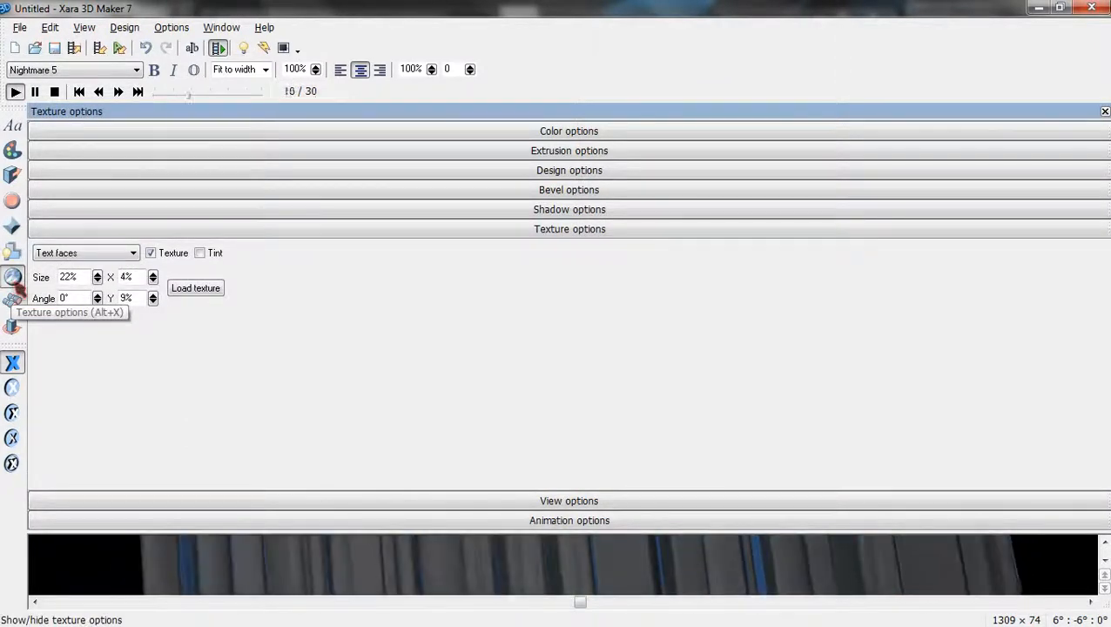
pyautogui.click(12, 300)
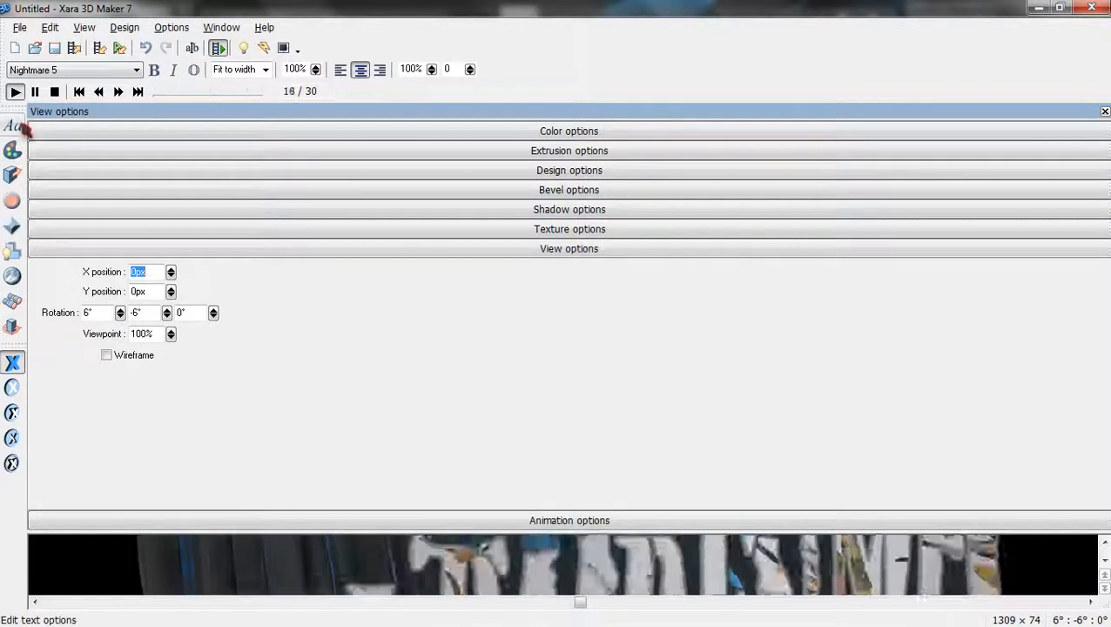
pyautogui.click(14, 177)
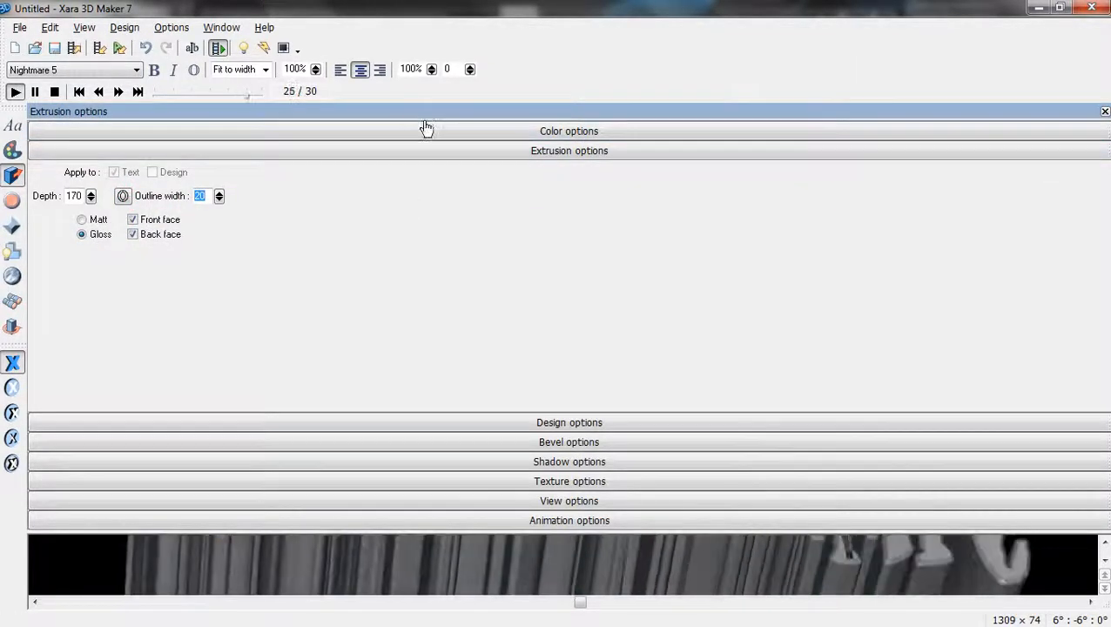
pyautogui.click(1104, 113)
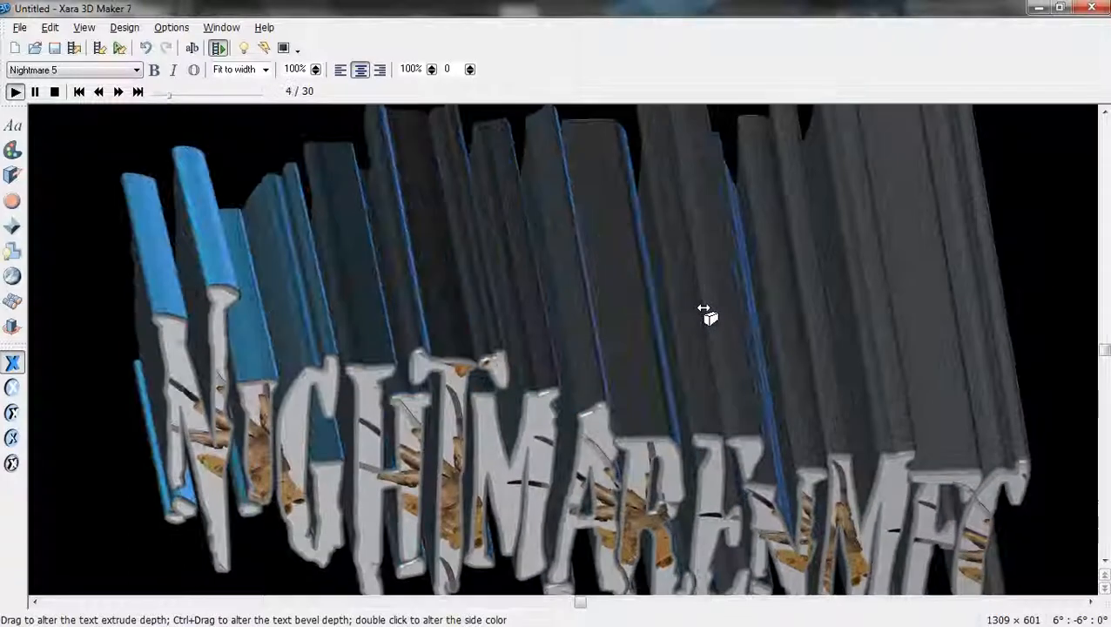
pyautogui.rightClick(703, 312)
pyautogui.click(636, 309)
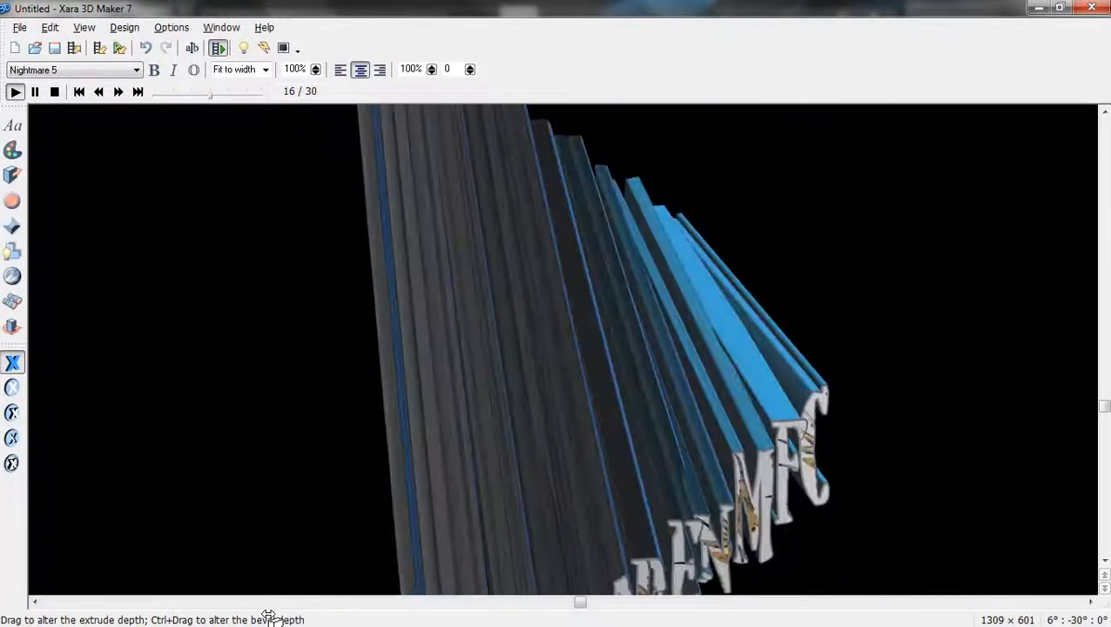
pyautogui.moveTo(276, 621)
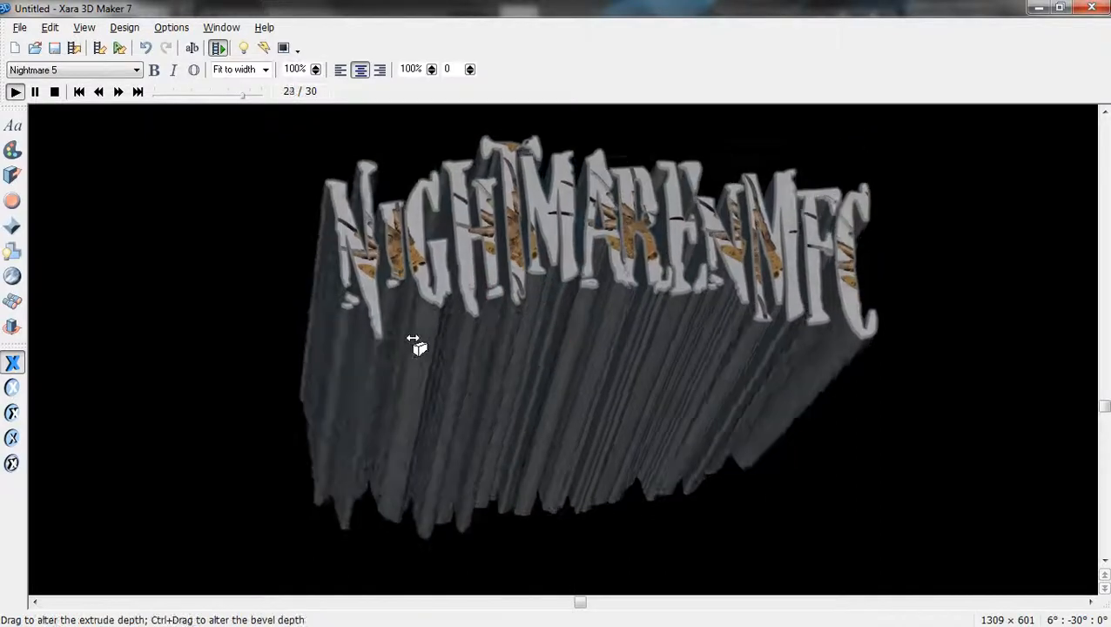
# Look through the bevel, texture and view panels, then retype the extrusion depth as 170.
pyautogui.click(12, 226)
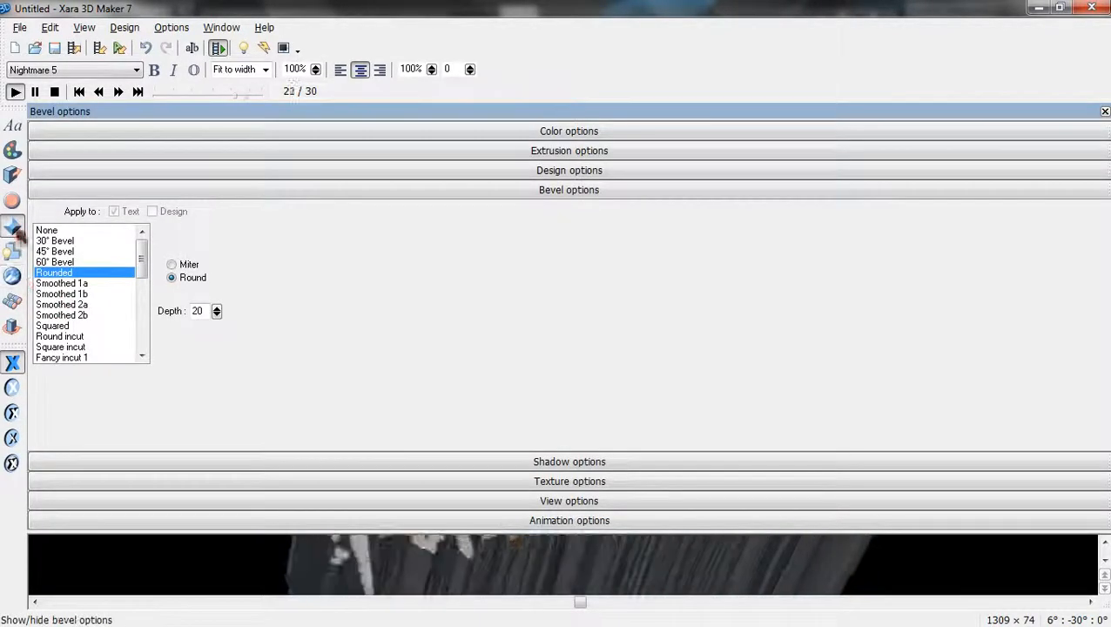
pyautogui.click(13, 279)
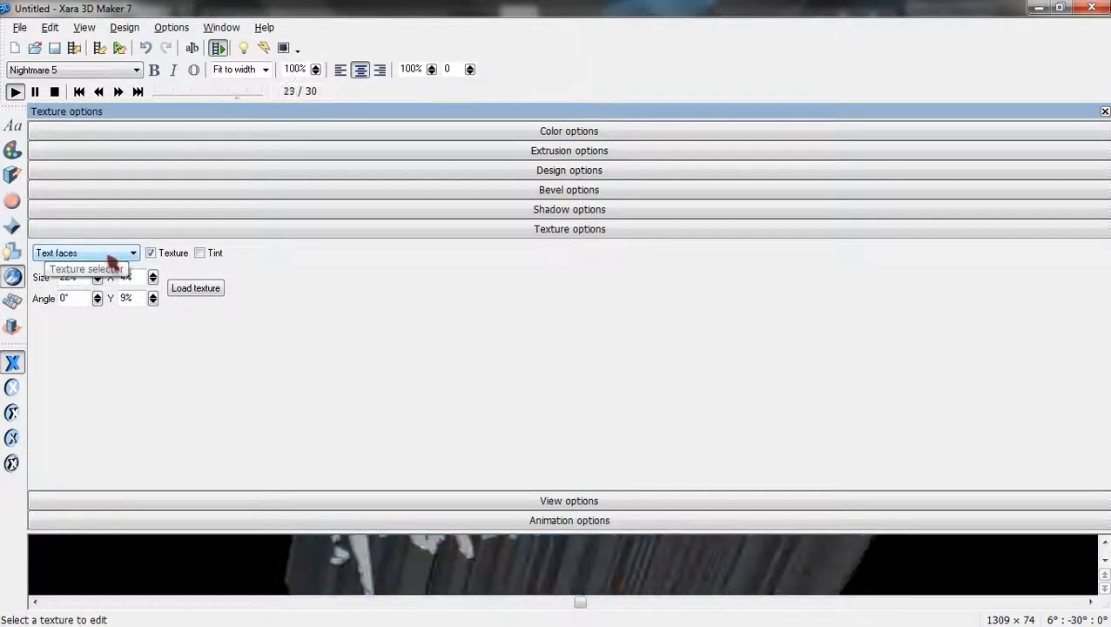
pyautogui.click(16, 301)
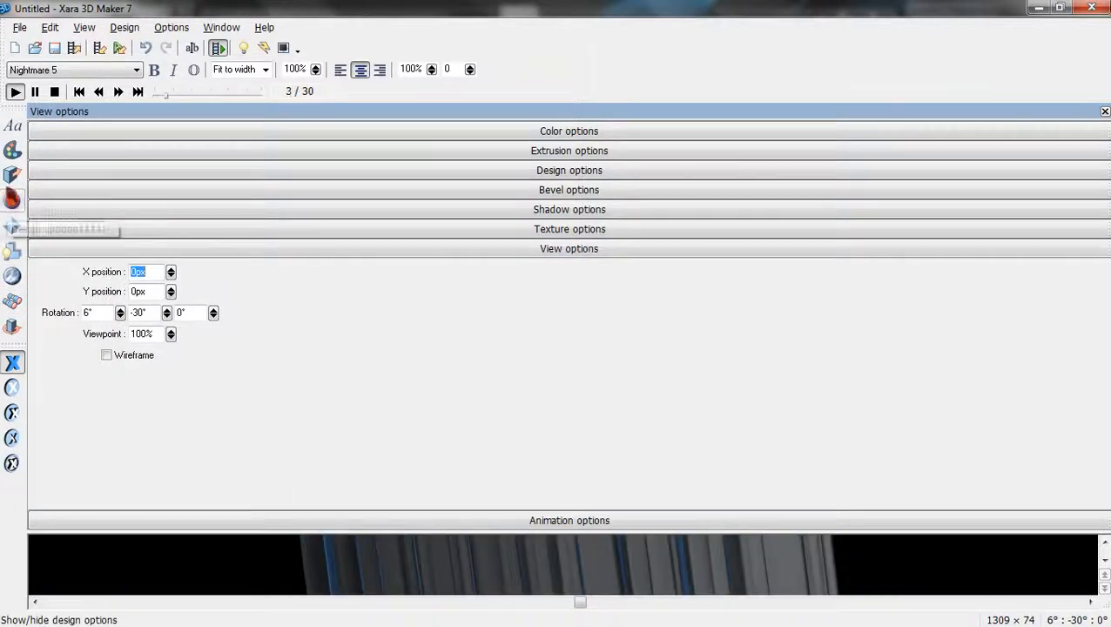
pyautogui.click(12, 174)
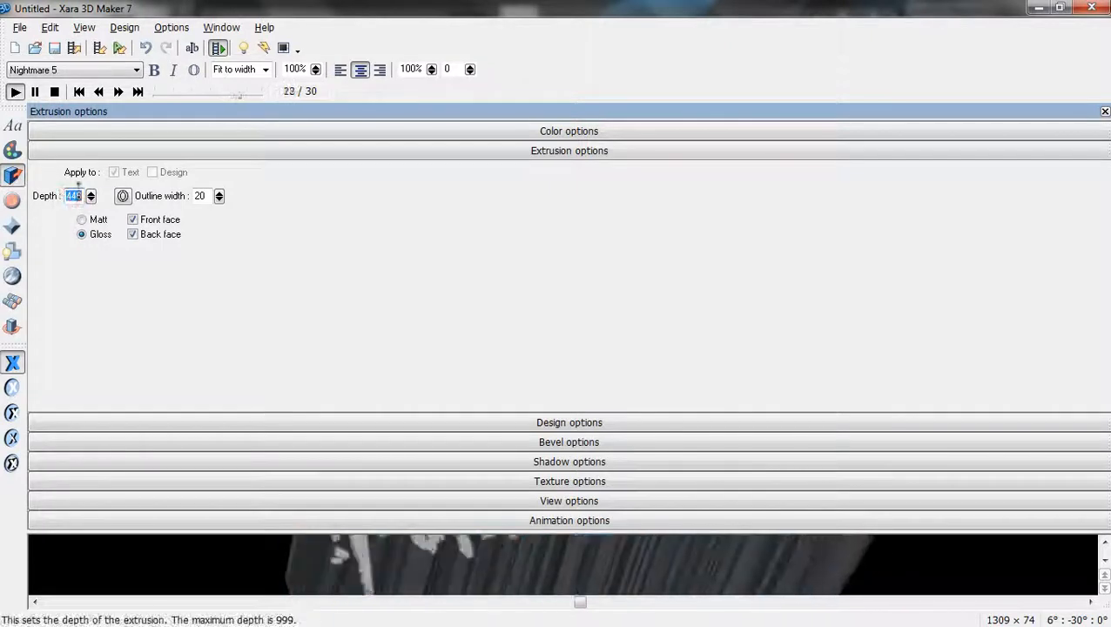
pyautogui.write('17')
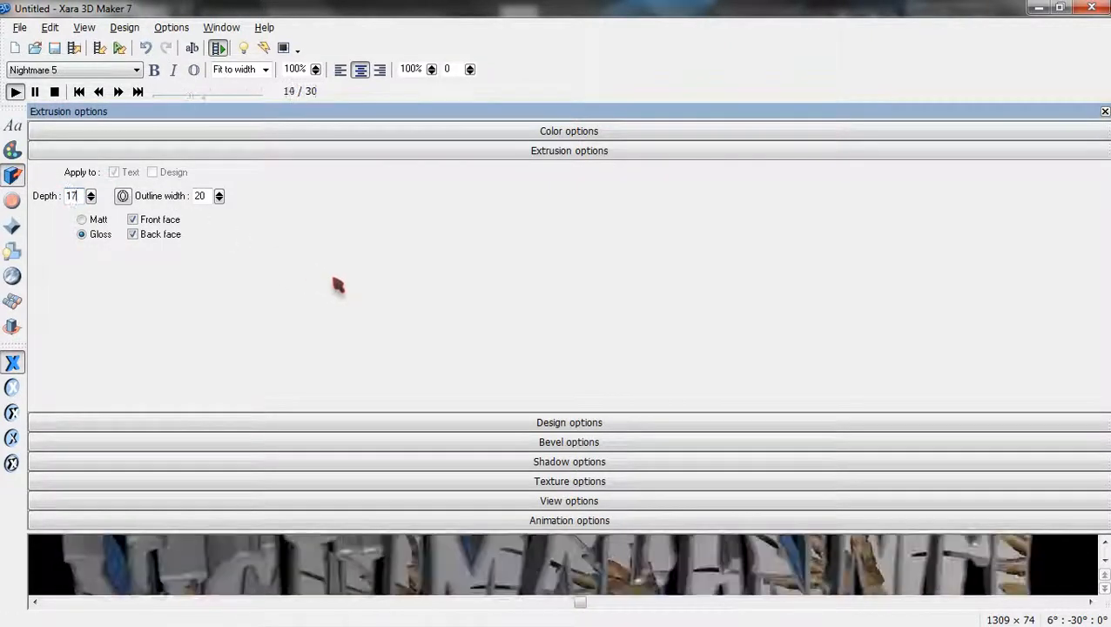
pyautogui.write('0')
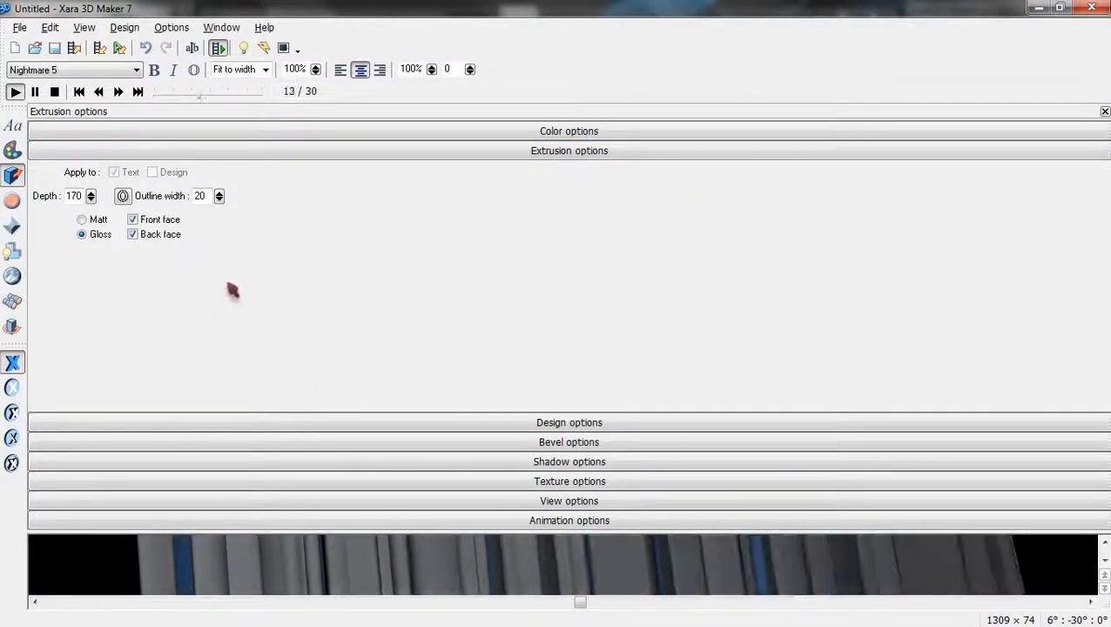
# Recolour Light 2 from blue to near-white #EBEBEB.
pyautogui.click(13, 150)
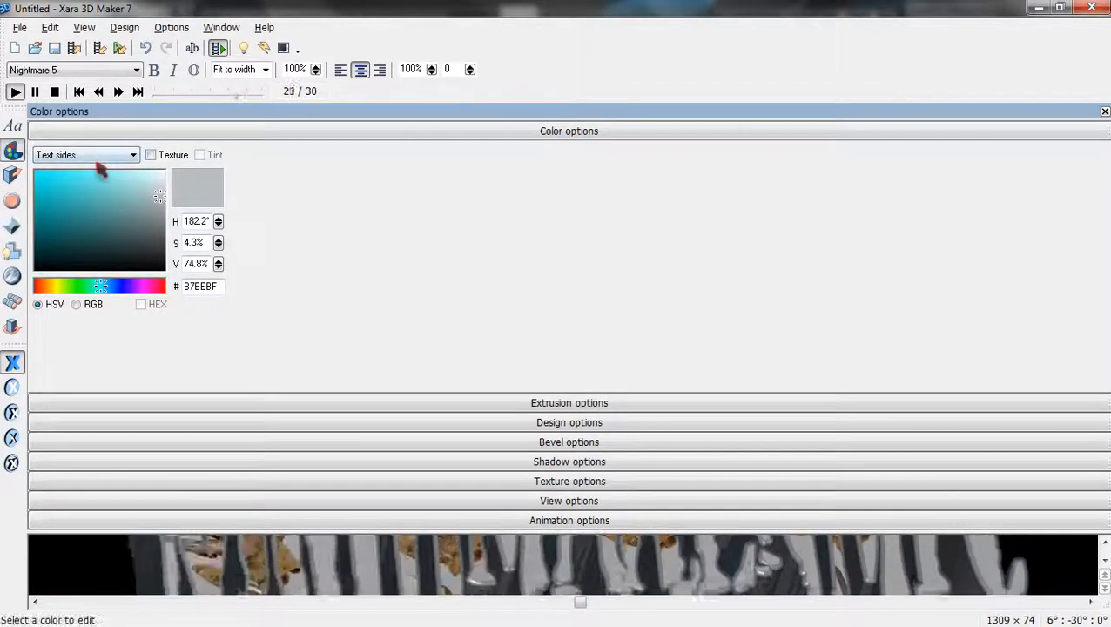
pyautogui.click(96, 155)
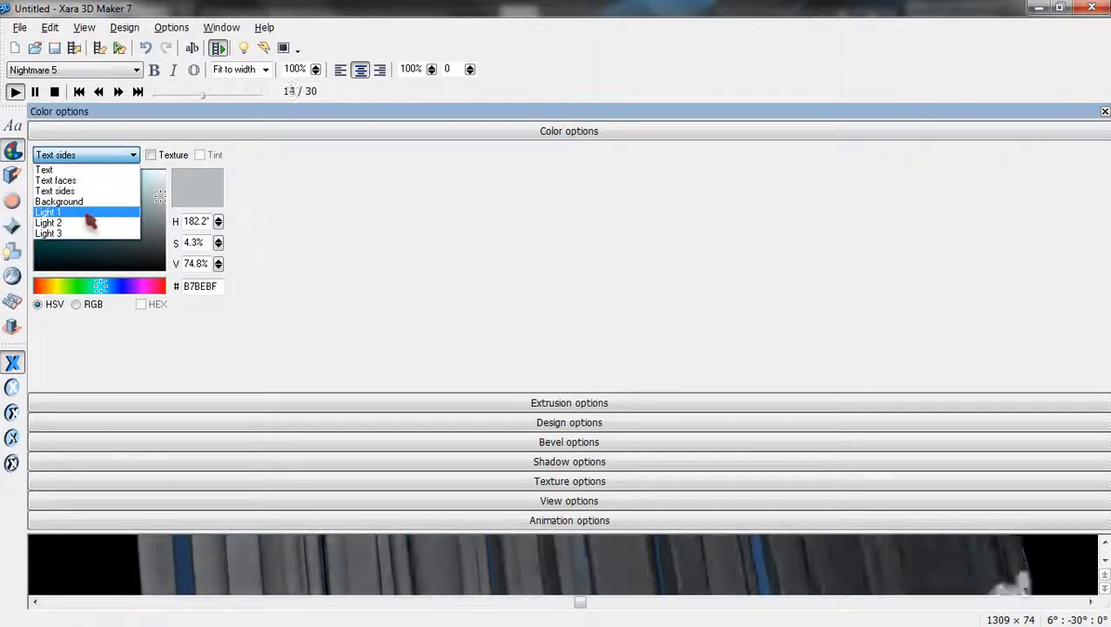
pyautogui.click(87, 213)
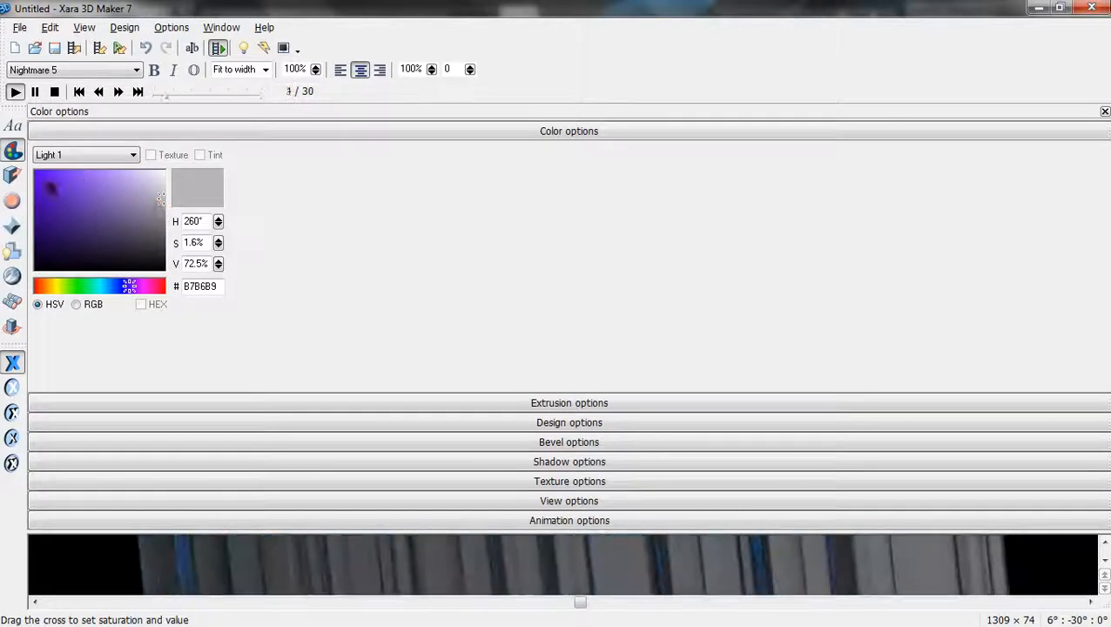
pyautogui.click(74, 156)
pyautogui.click(79, 226)
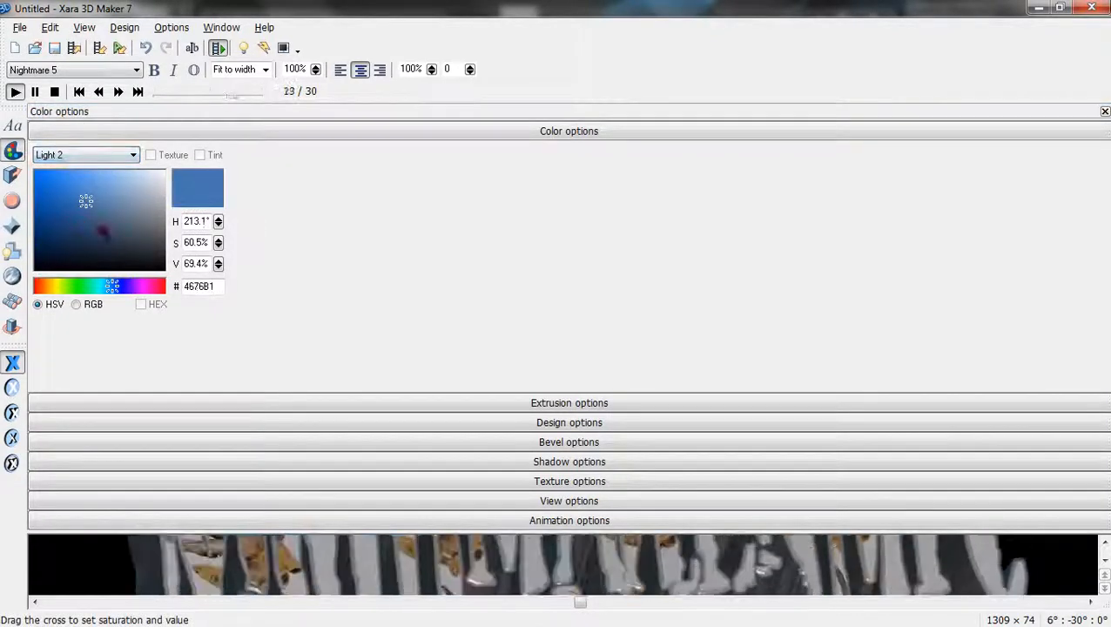
pyautogui.moveTo(86, 202); pyautogui.dragTo(172, 181)
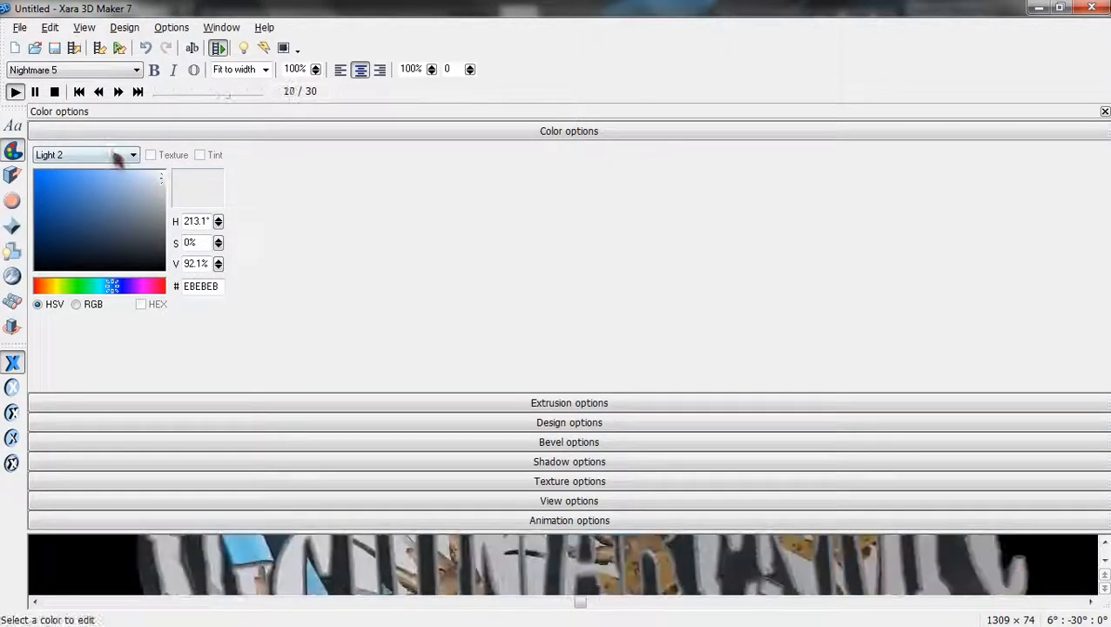
# Select Light 3 and drag its colour toward near-white.
pyautogui.click(117, 156)
pyautogui.click(108, 229)
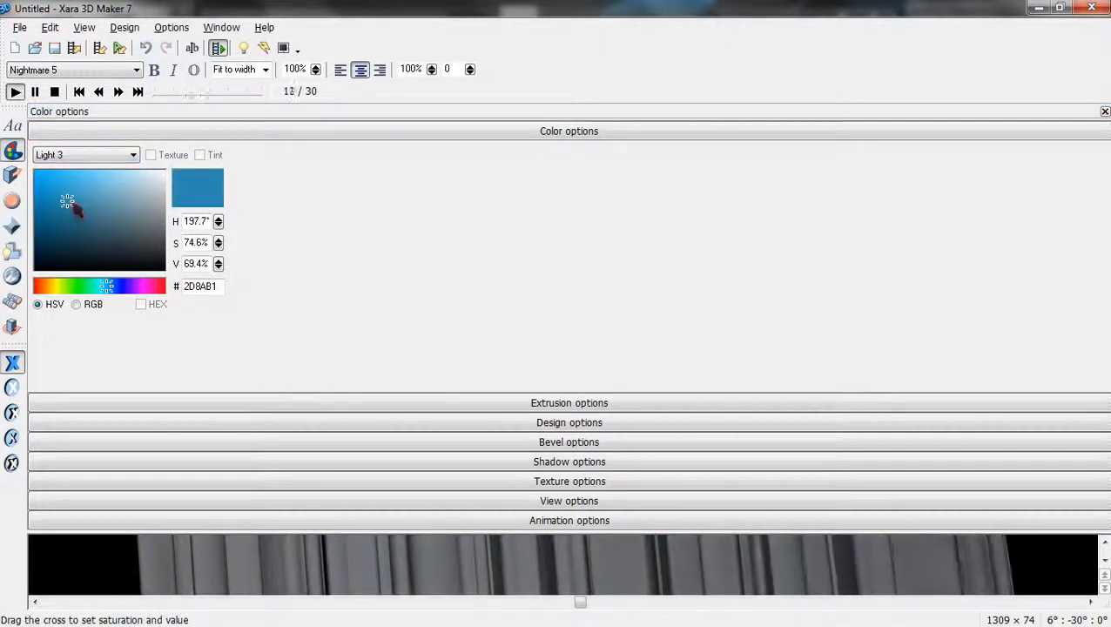
pyautogui.moveTo(108, 230); pyautogui.dragTo(189, 170)
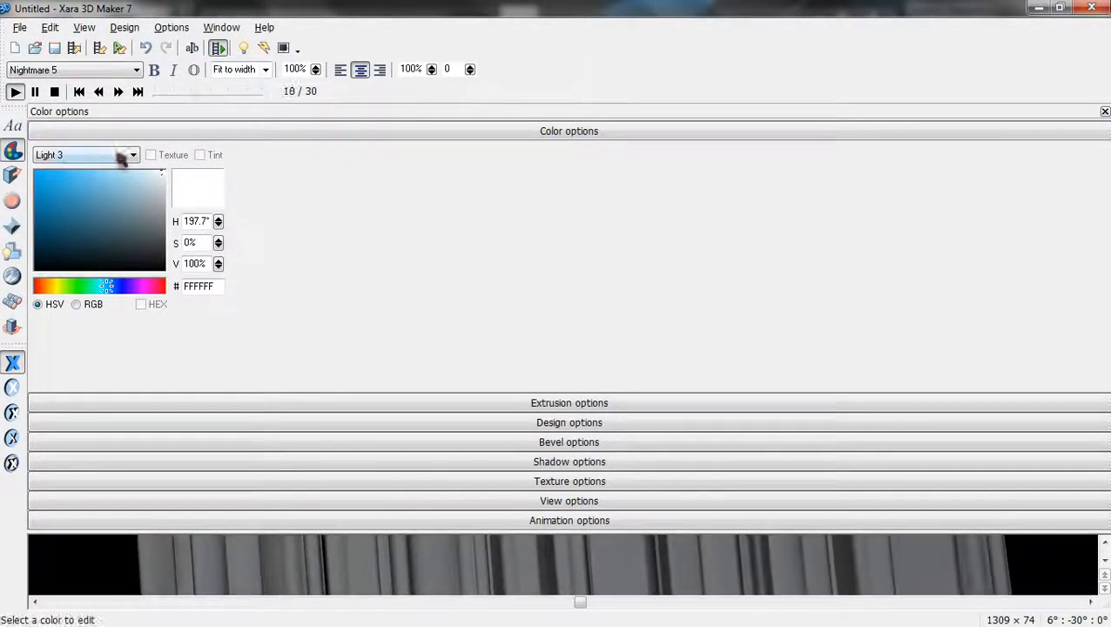
# Cycle through the option panels, stop the animation at frame 1 and close the settings.
pyautogui.click(12, 175)
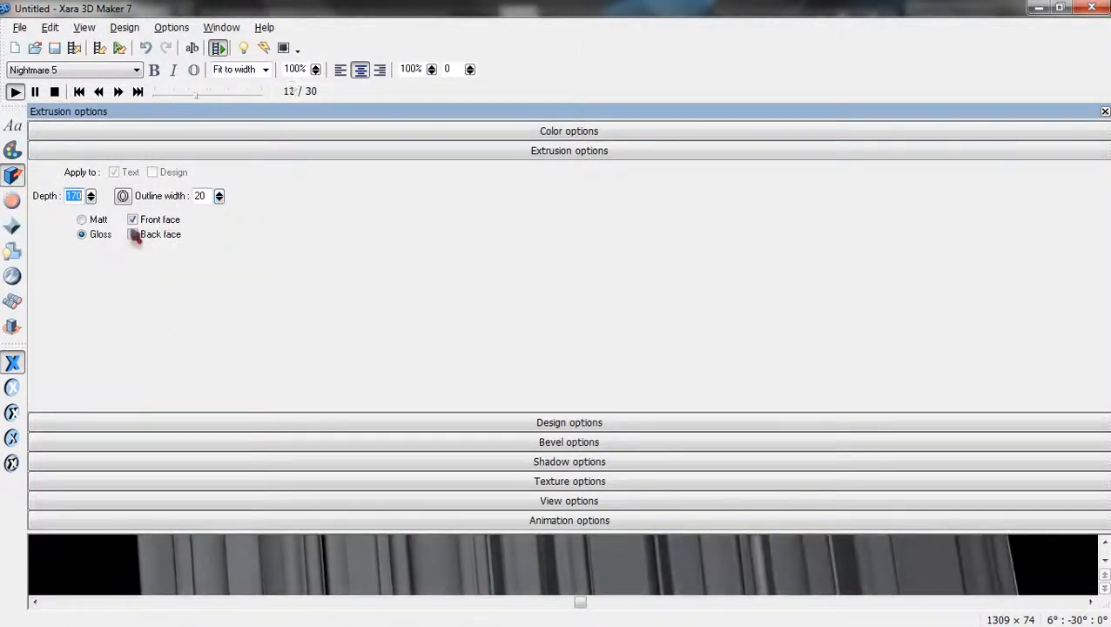
pyautogui.click(13, 207)
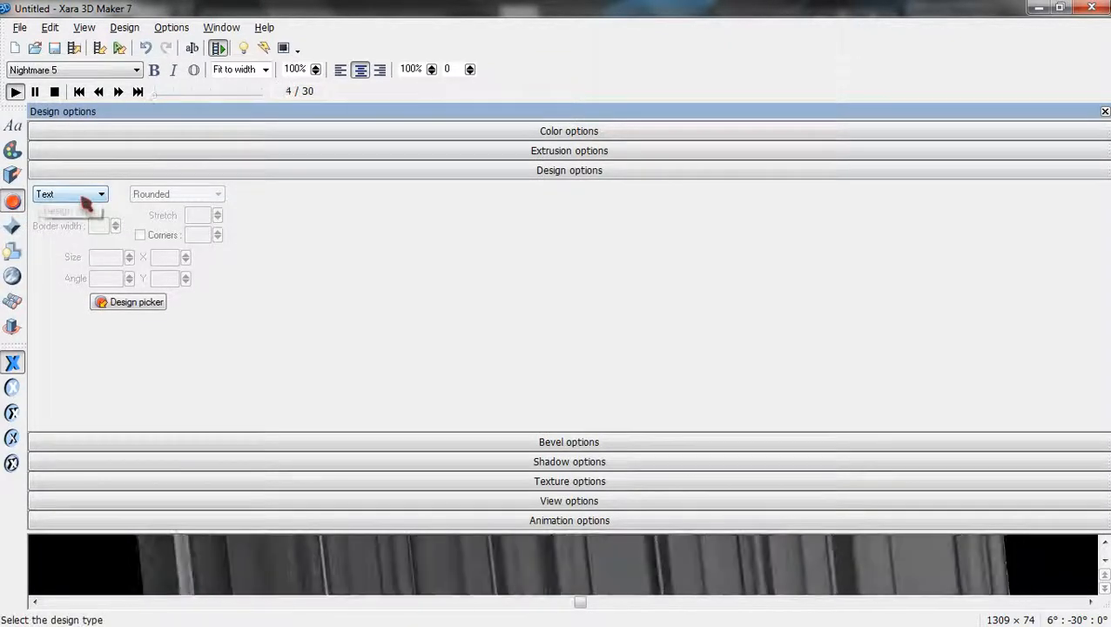
pyautogui.click(13, 227)
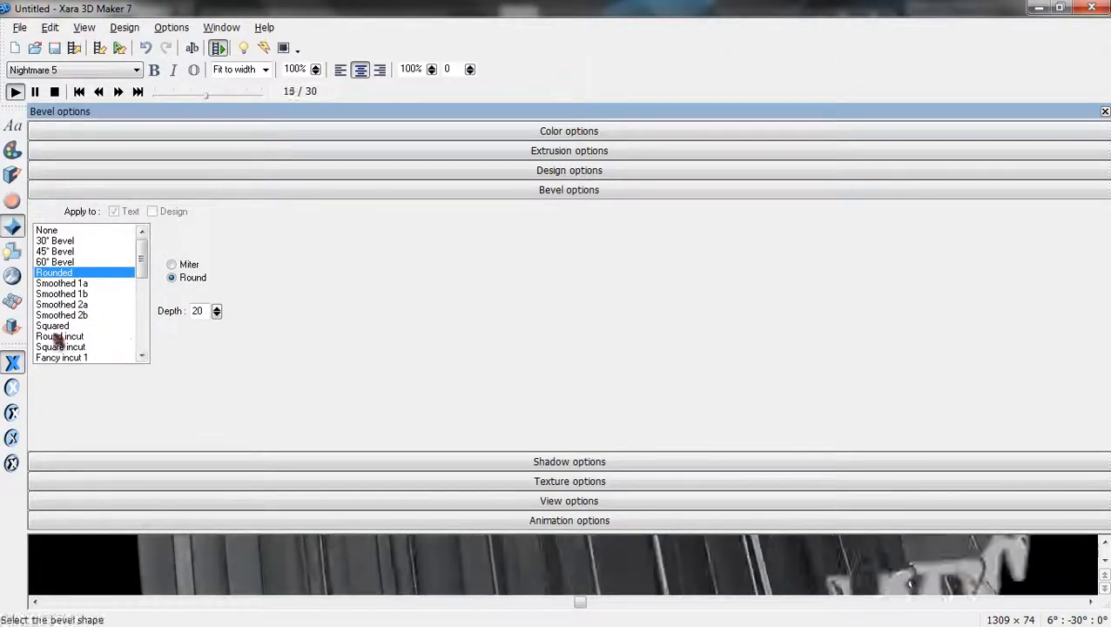
pyautogui.click(12, 252)
pyautogui.click(12, 277)
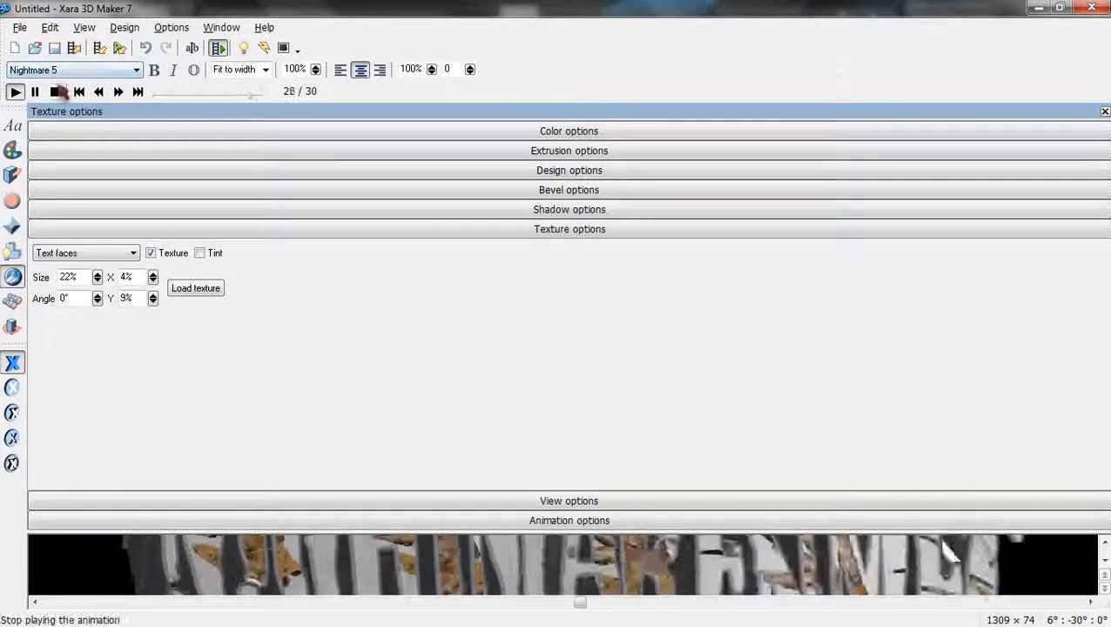
pyautogui.click(54, 92)
pyautogui.click(1104, 113)
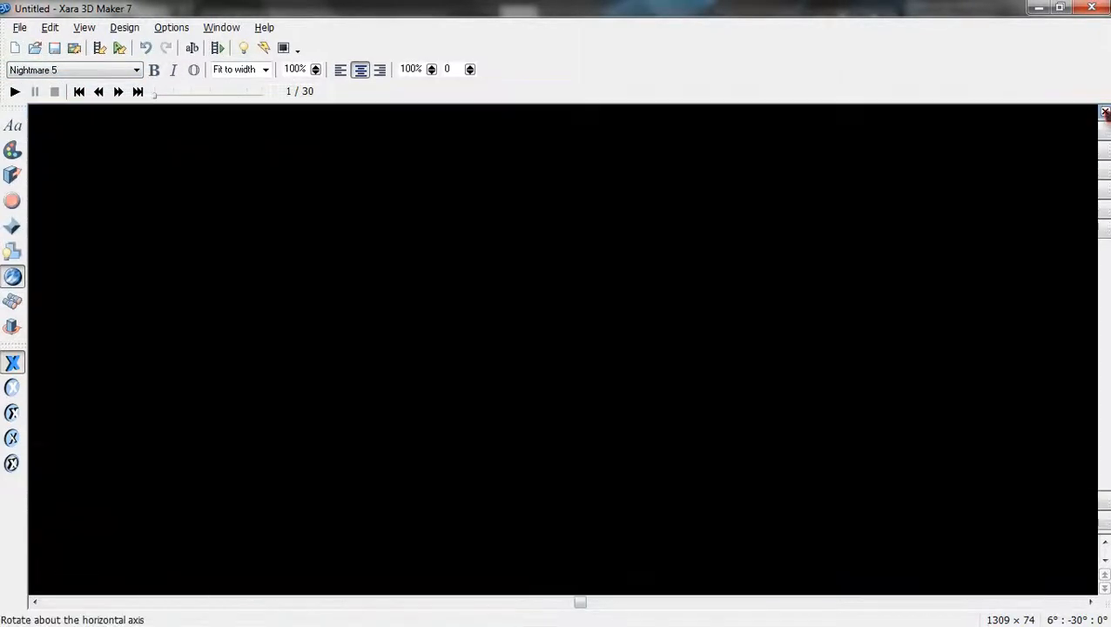
# Drag the title to lengthen its extruded sides, then play and stop the animation twice.
pyautogui.moveTo(209, 213); pyautogui.dragTo(158, 169)
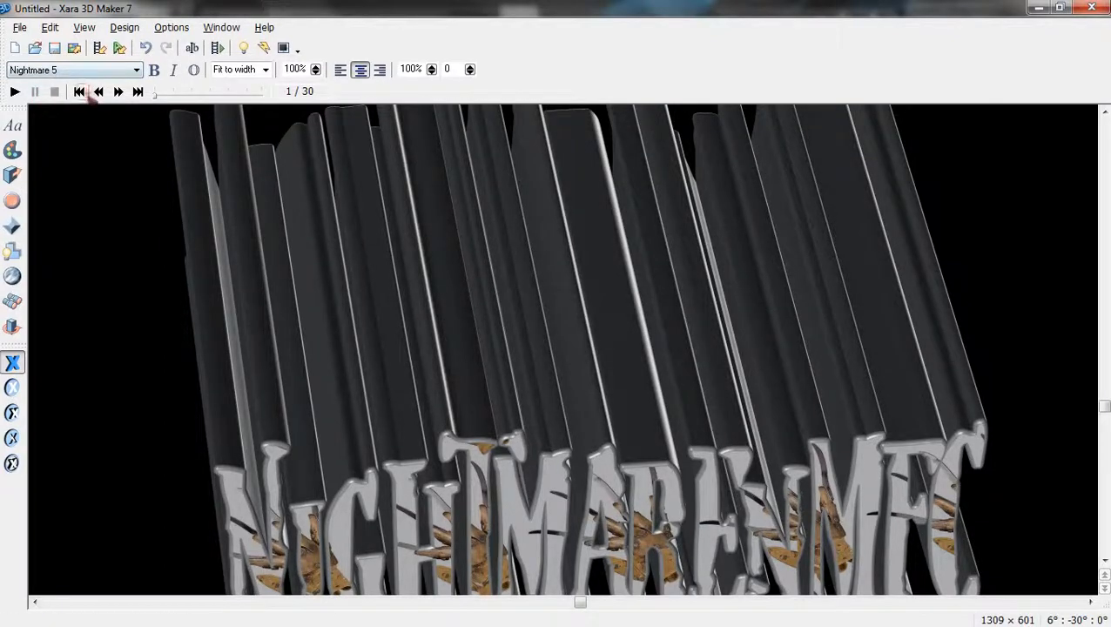
pyautogui.click(15, 91)
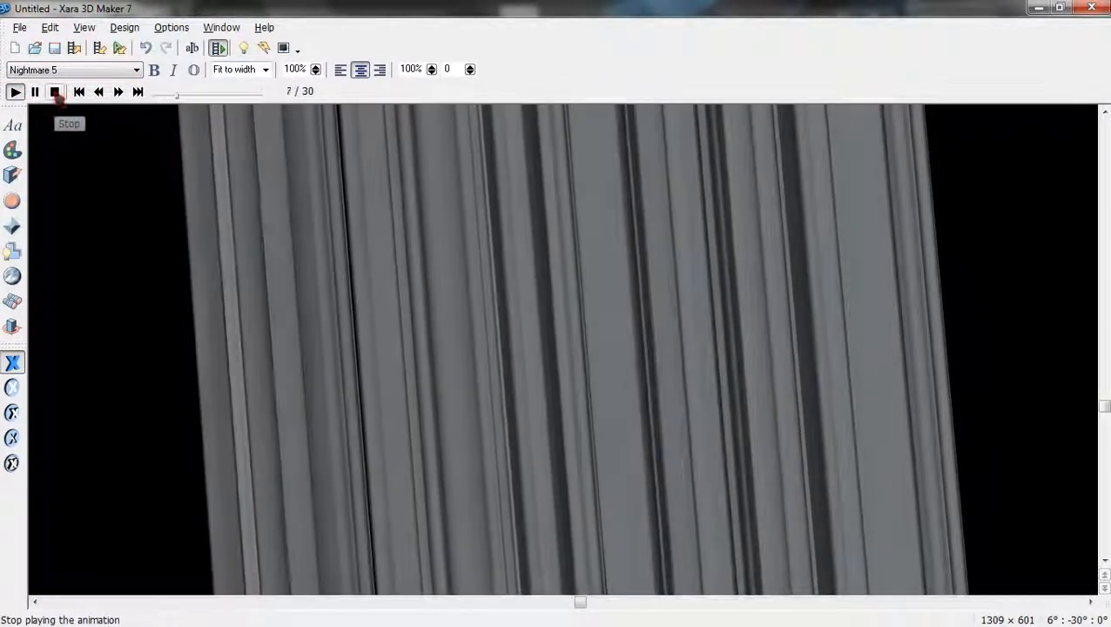
pyautogui.click(55, 92)
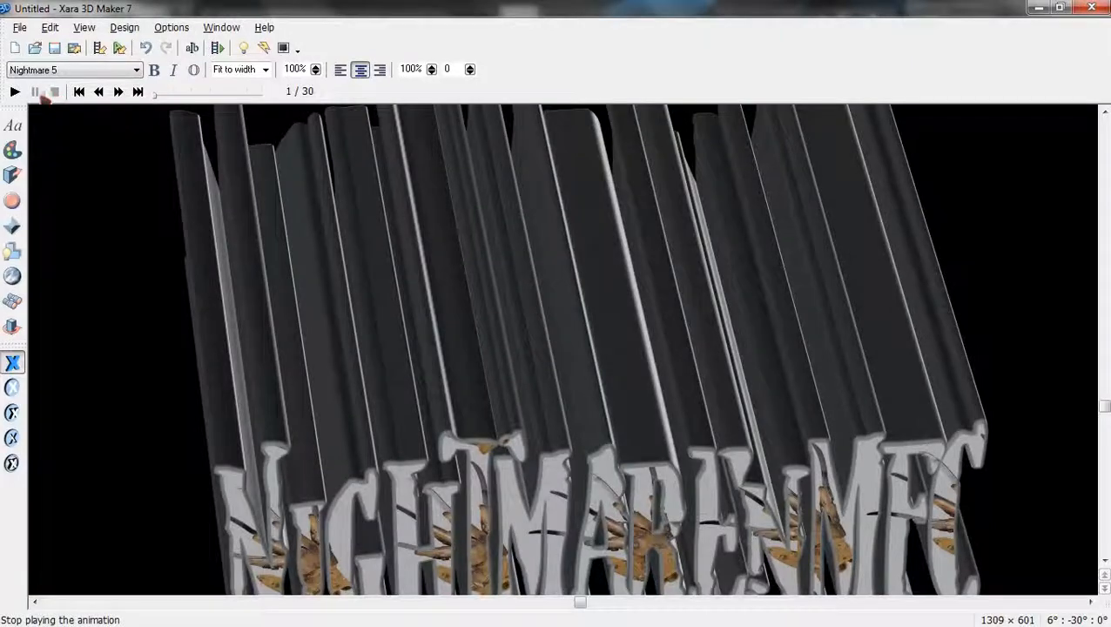
pyautogui.click(15, 92)
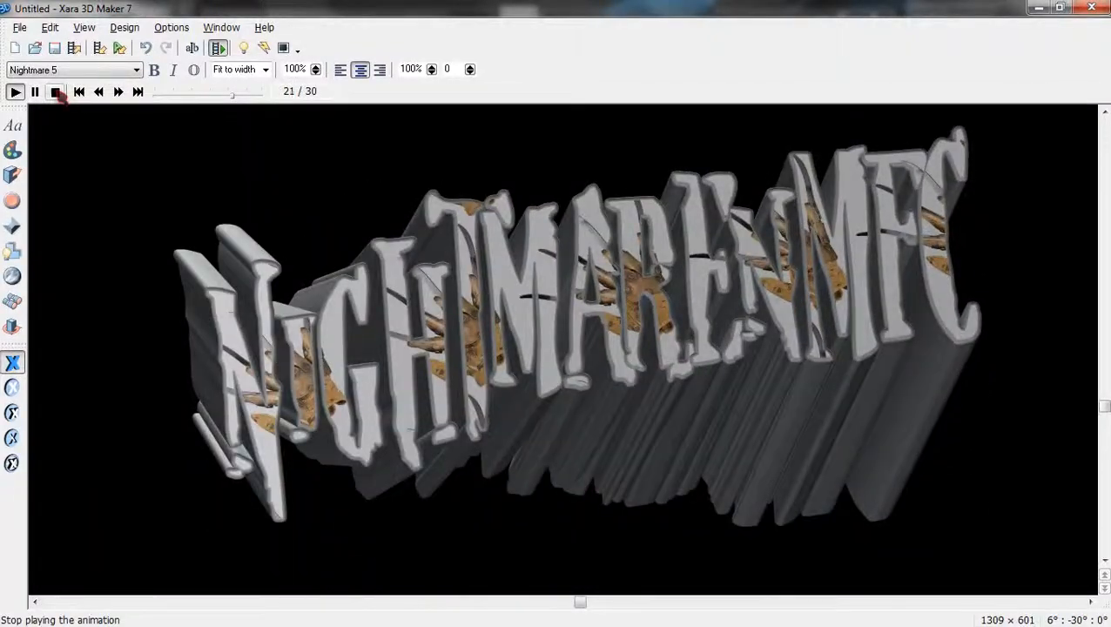
pyautogui.click(56, 92)
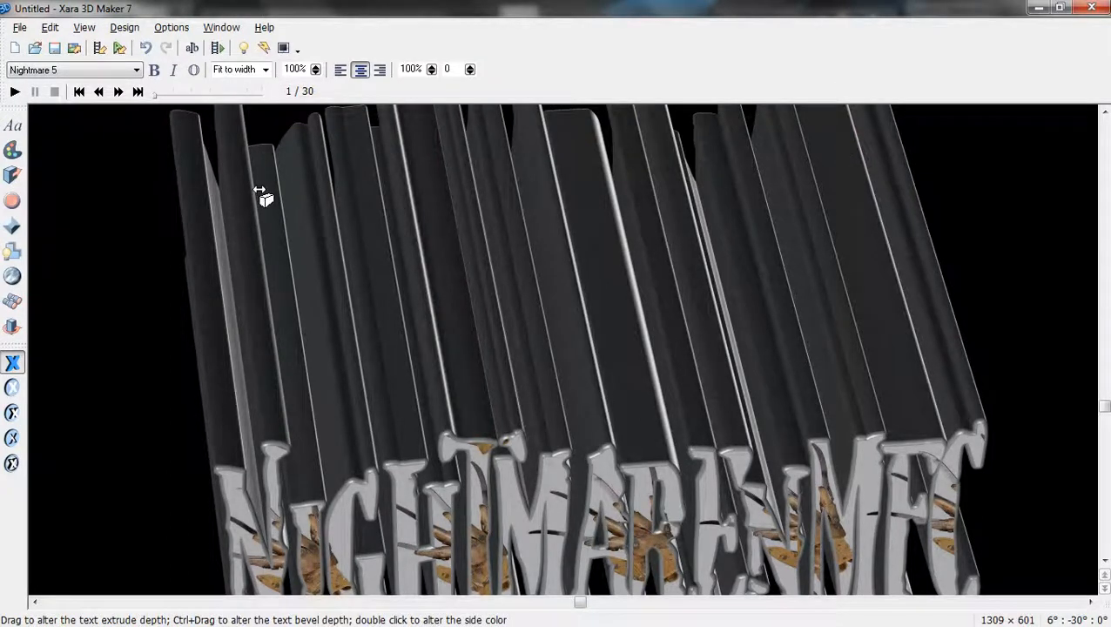
# Make the title's extrusion shallower, tilt it to 12°, 1°, 0°, and play the animation.
pyautogui.moveTo(652, 342); pyautogui.dragTo(654, 346)
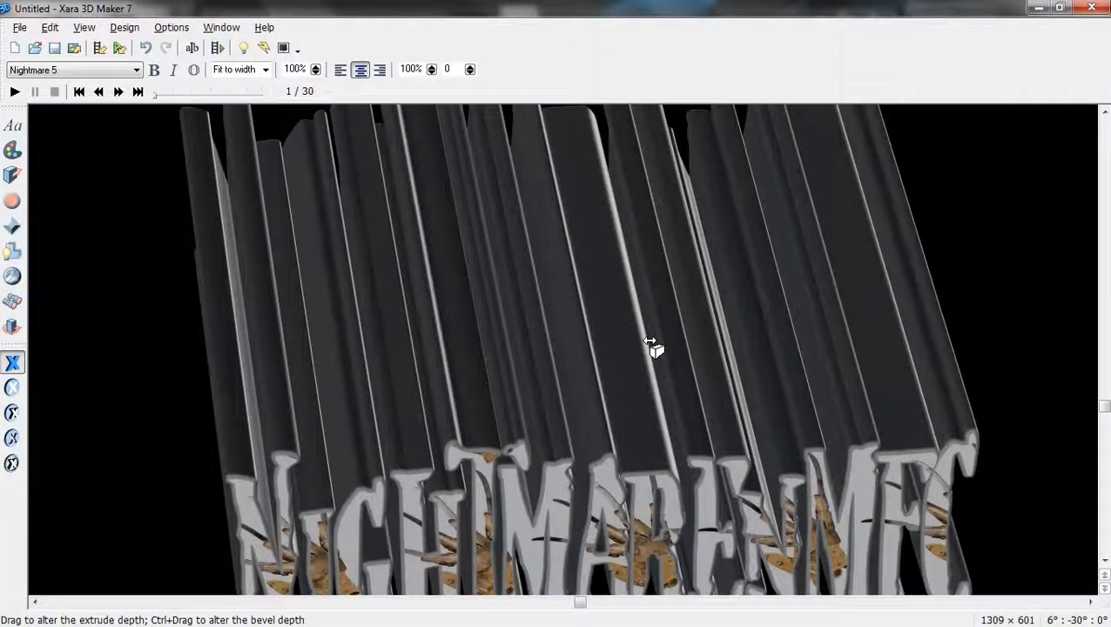
pyautogui.moveTo(710, 557); pyautogui.dragTo(721, 499)
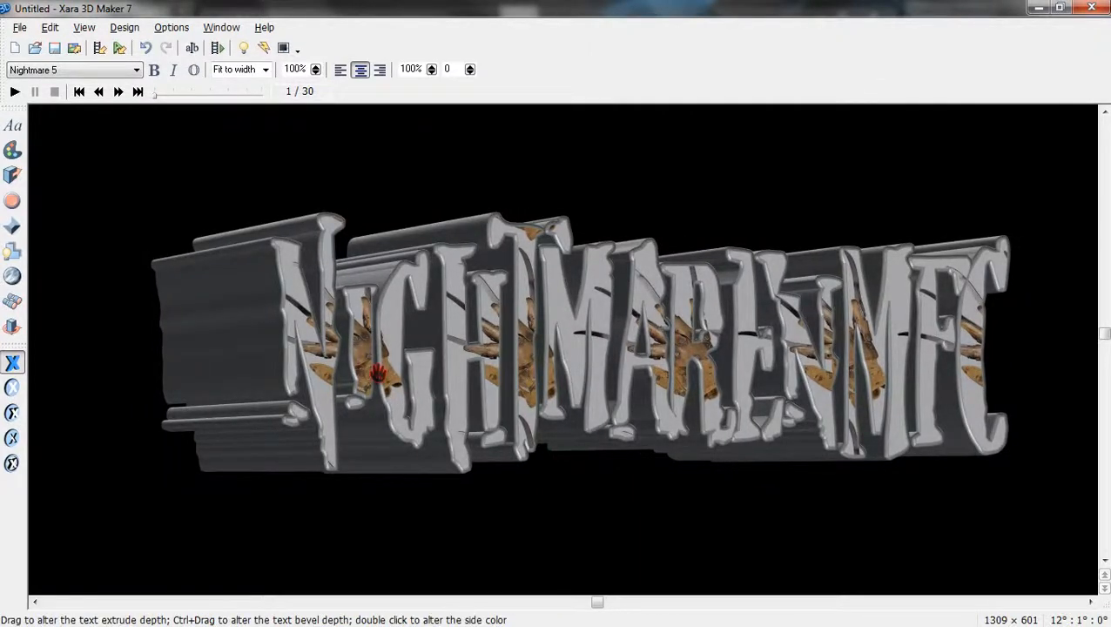
pyautogui.moveTo(259, 324); pyautogui.dragTo(36, 364)
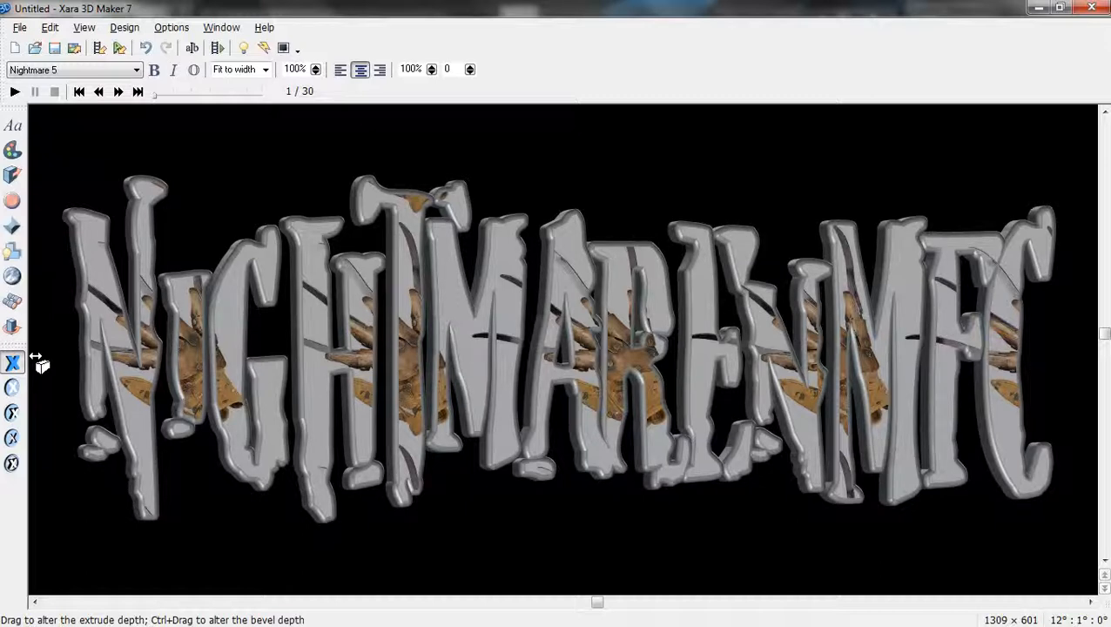
pyautogui.moveTo(37, 364); pyautogui.dragTo(37, 364)
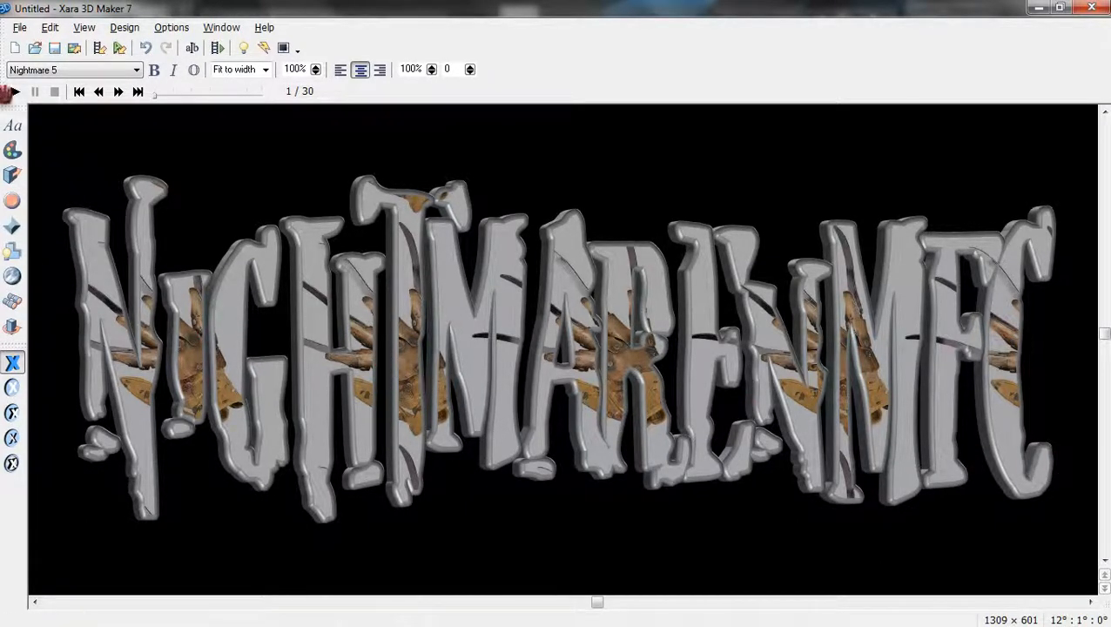
pyautogui.click(13, 92)
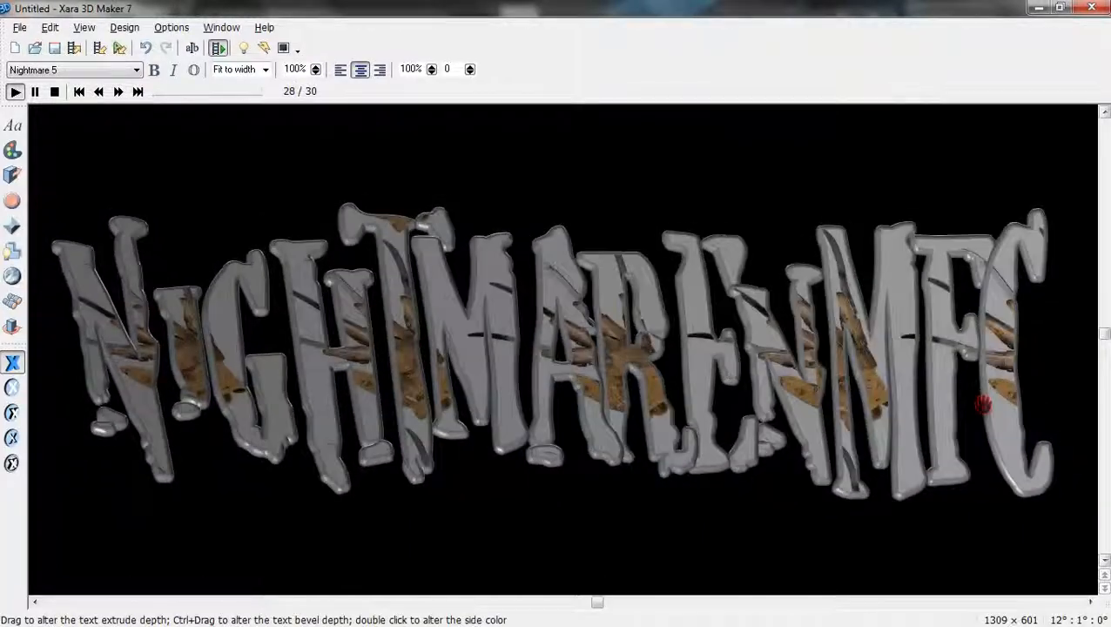
# Rotate the NightmarEnMFC title to 23°, 3°, 0° and show its light-source controls.
pyautogui.moveTo(1001, 363); pyautogui.dragTo(986, 377)
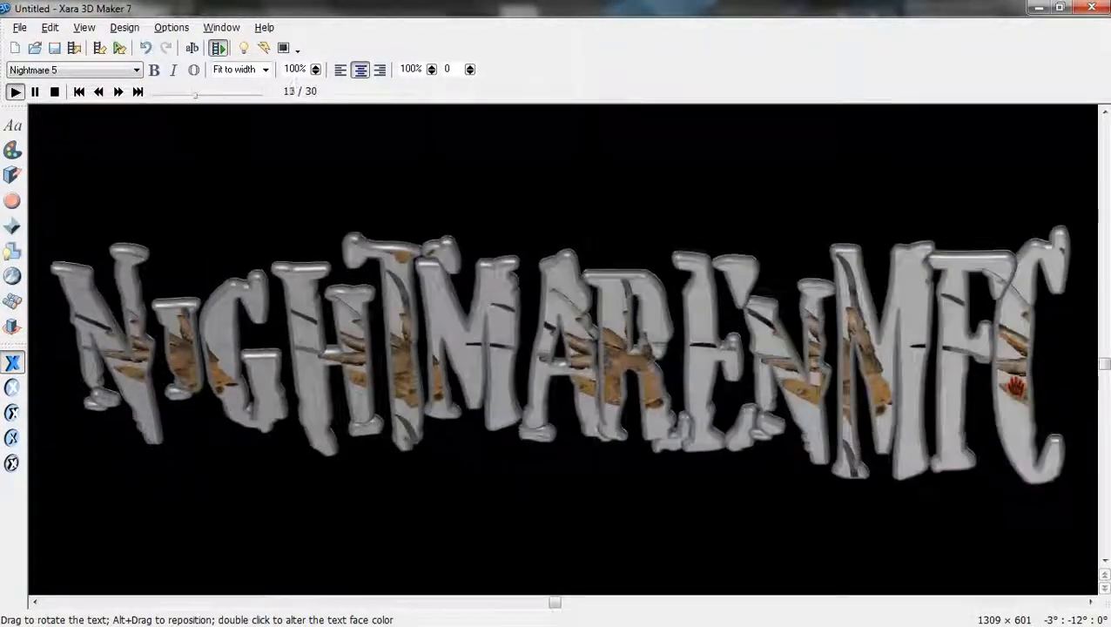
pyautogui.moveTo(1015, 389); pyautogui.dragTo(1019, 387)
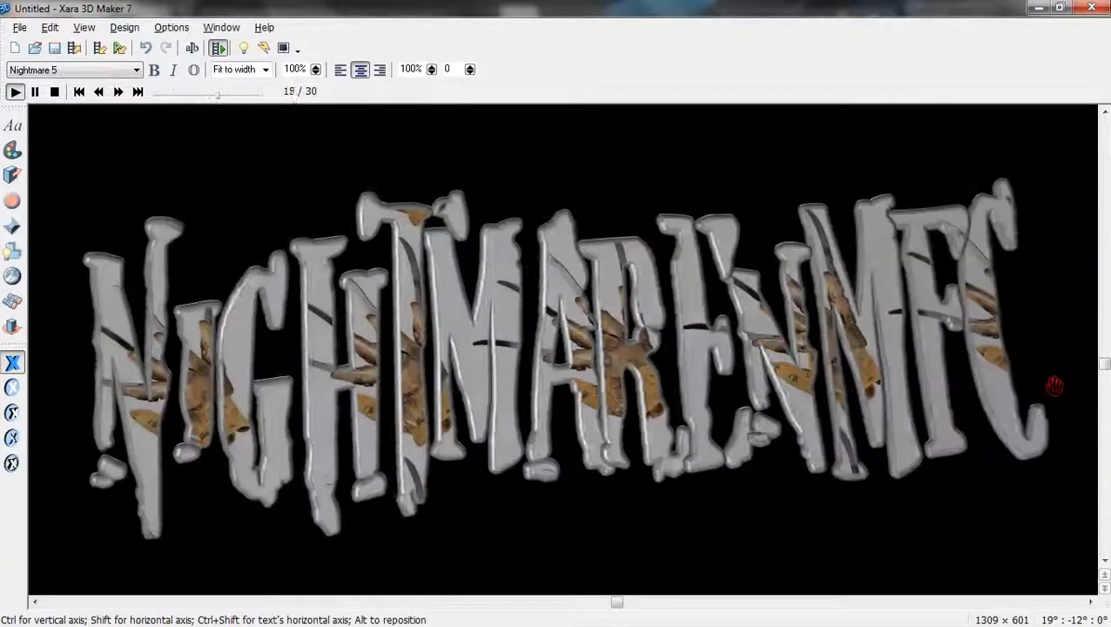
pyautogui.moveTo(1054, 386); pyautogui.dragTo(1058, 358)
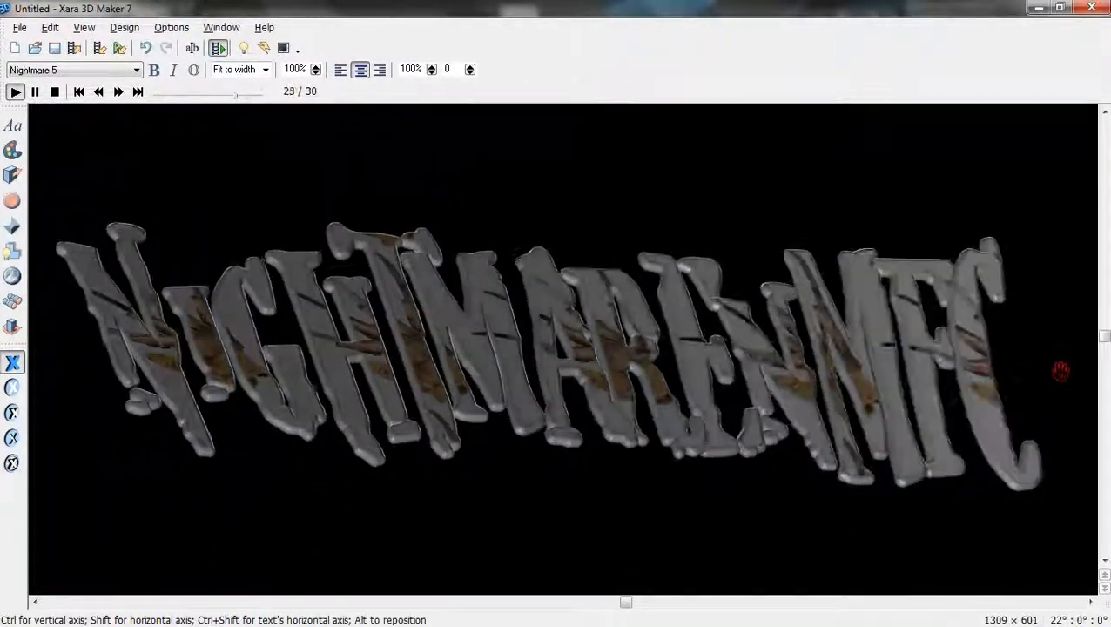
pyautogui.moveTo(1061, 371); pyautogui.dragTo(1061, 360)
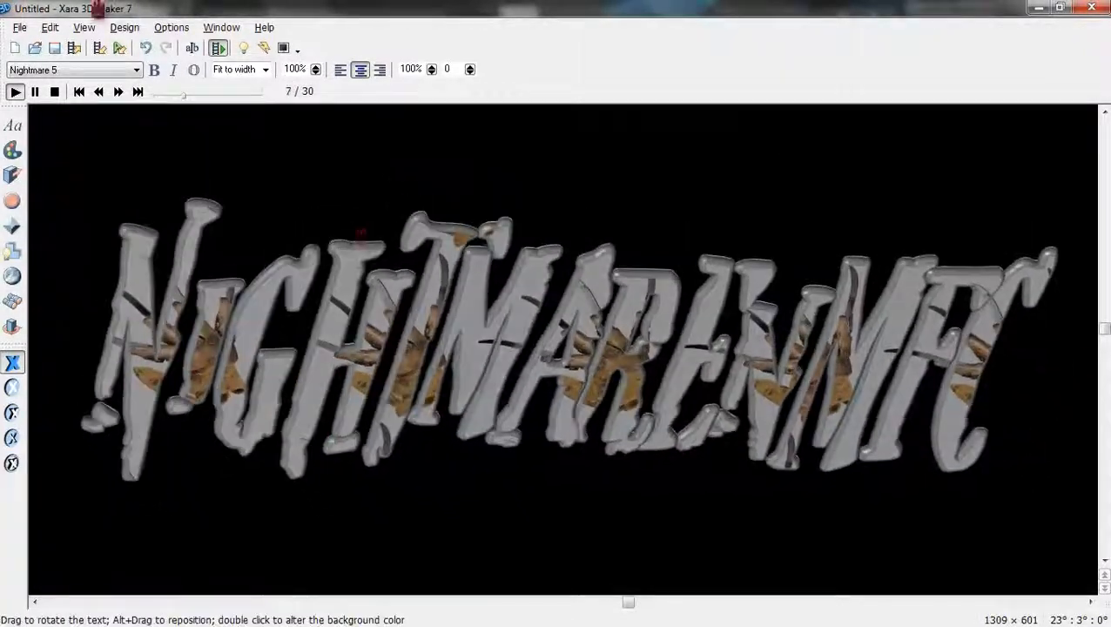
pyautogui.click(243, 47)
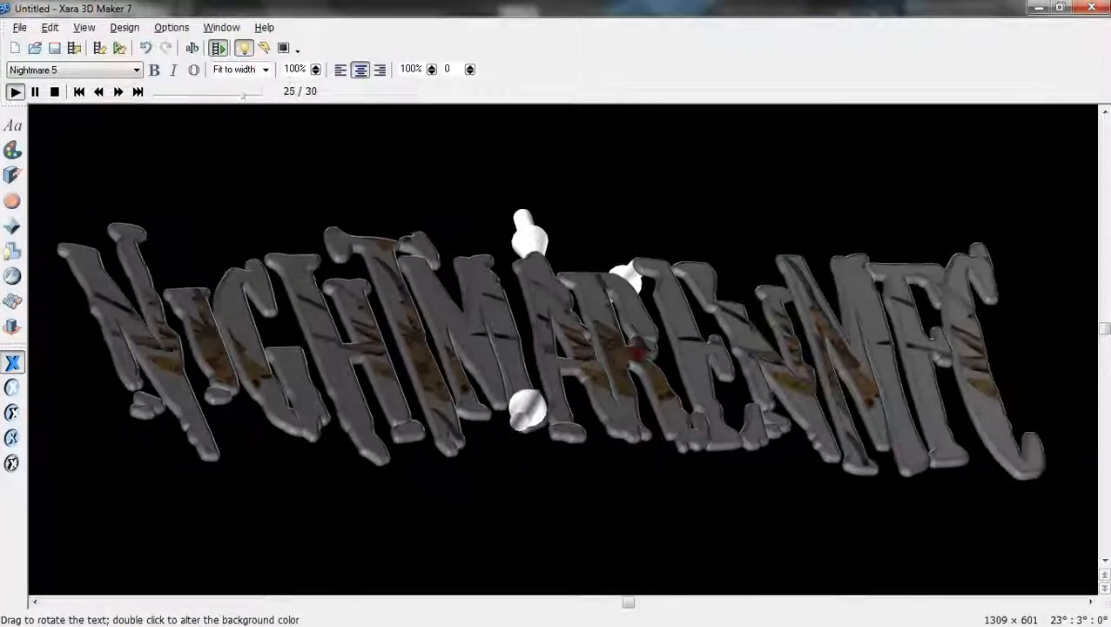
# Redirect the title's light sources, then rotate the title to 28°, -7°, 0°.
pyautogui.moveTo(525, 417); pyautogui.dragTo(546, 413)
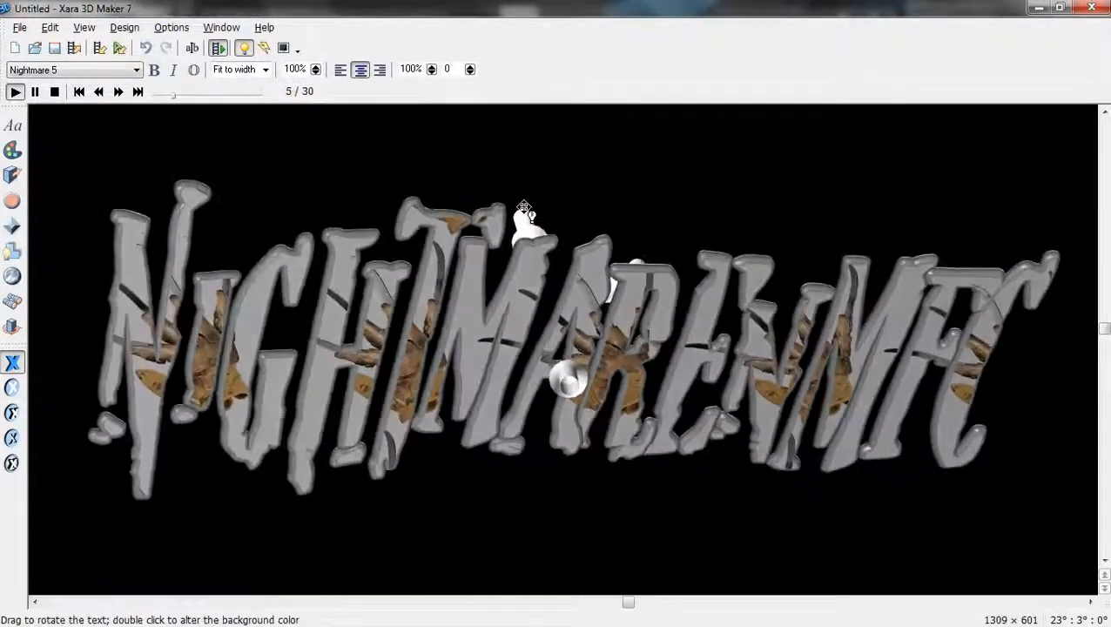
pyautogui.moveTo(523, 221); pyautogui.dragTo(521, 220)
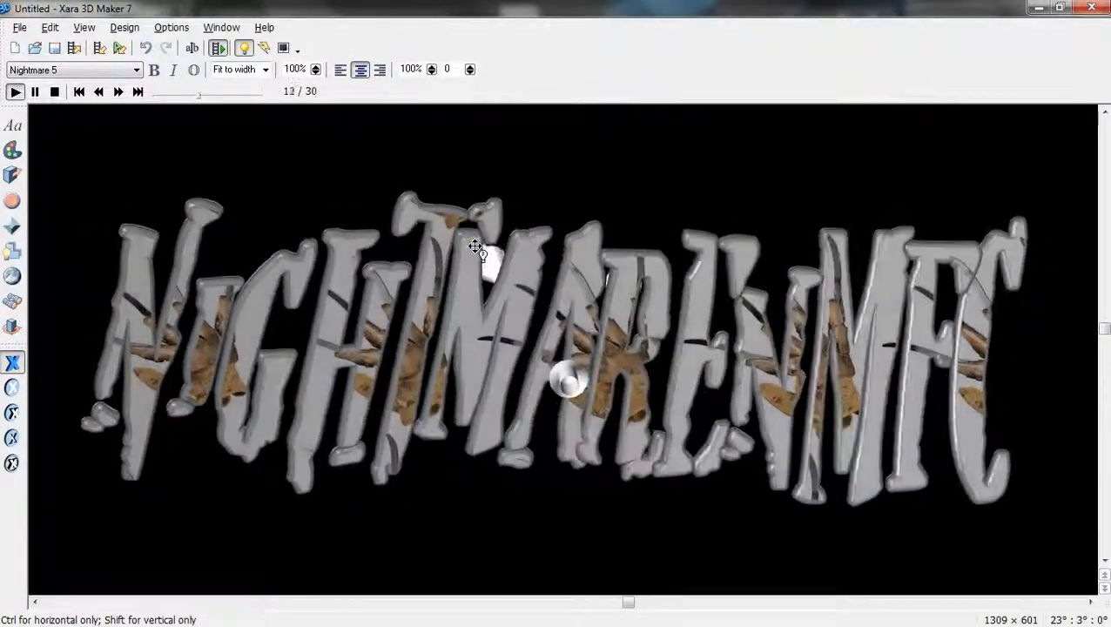
pyautogui.moveTo(475, 247); pyautogui.dragTo(474, 246)
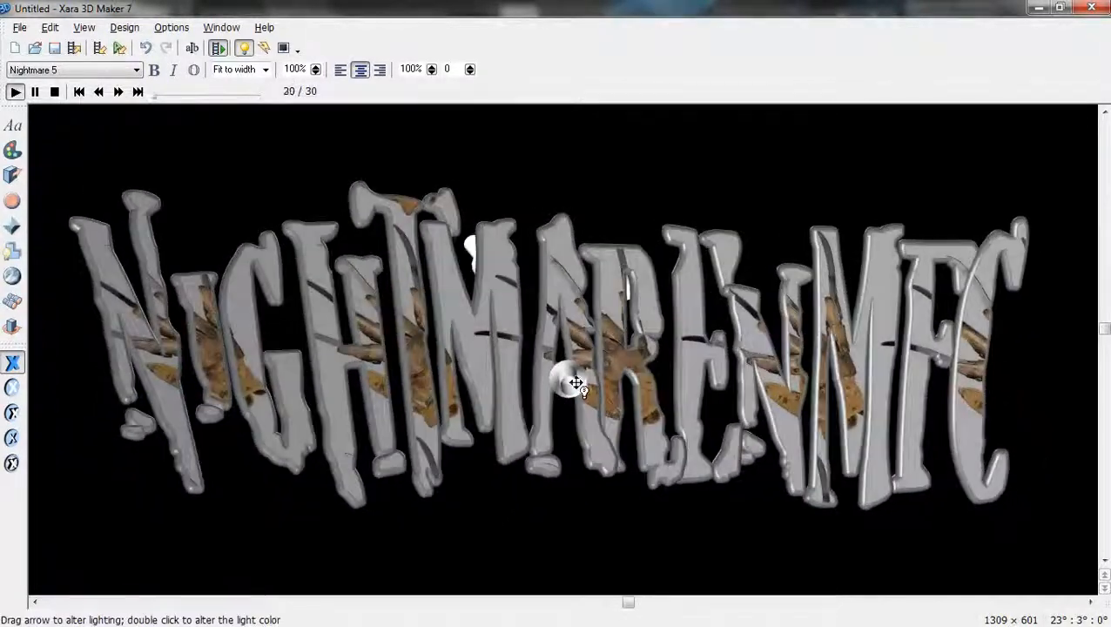
pyautogui.moveTo(576, 383); pyautogui.dragTo(579, 405)
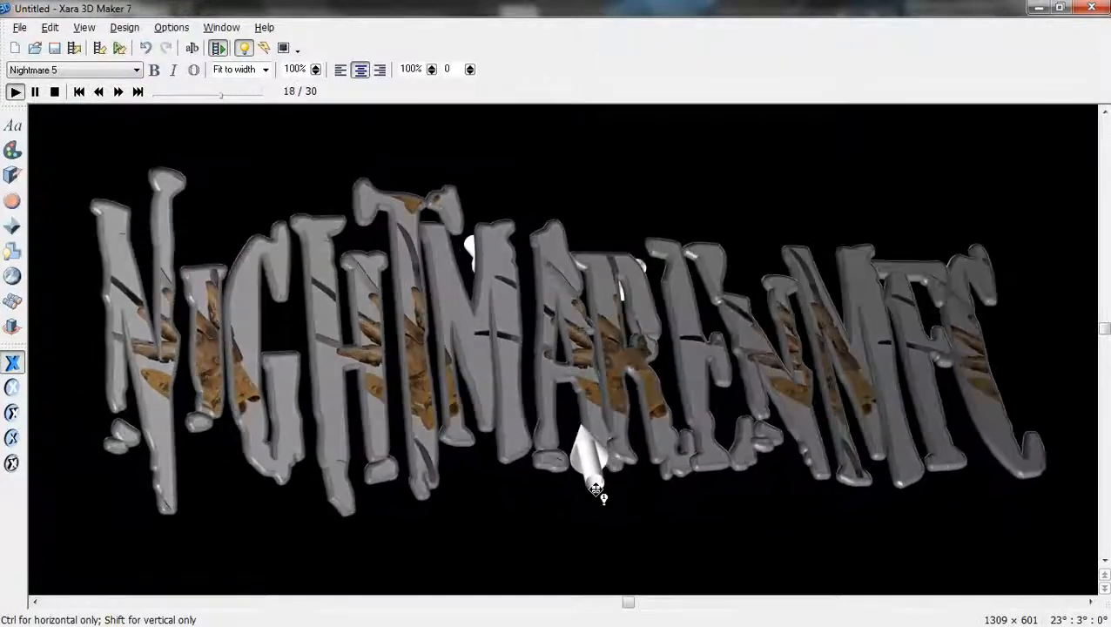
pyautogui.moveTo(642, 475); pyautogui.dragTo(639, 391)
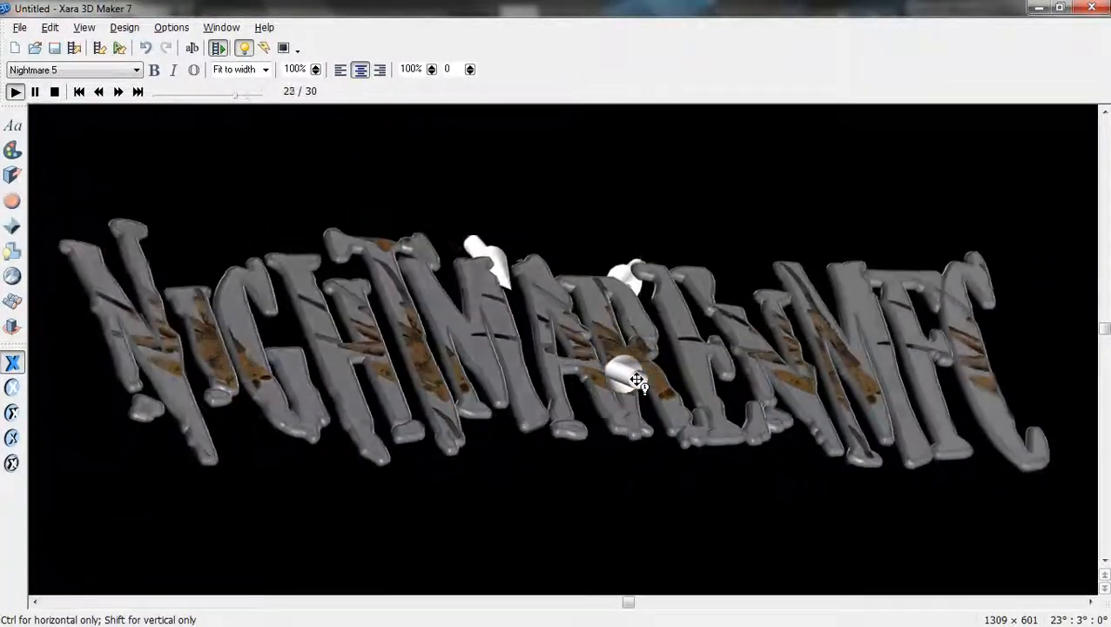
pyautogui.moveTo(636, 379); pyautogui.dragTo(638, 380)
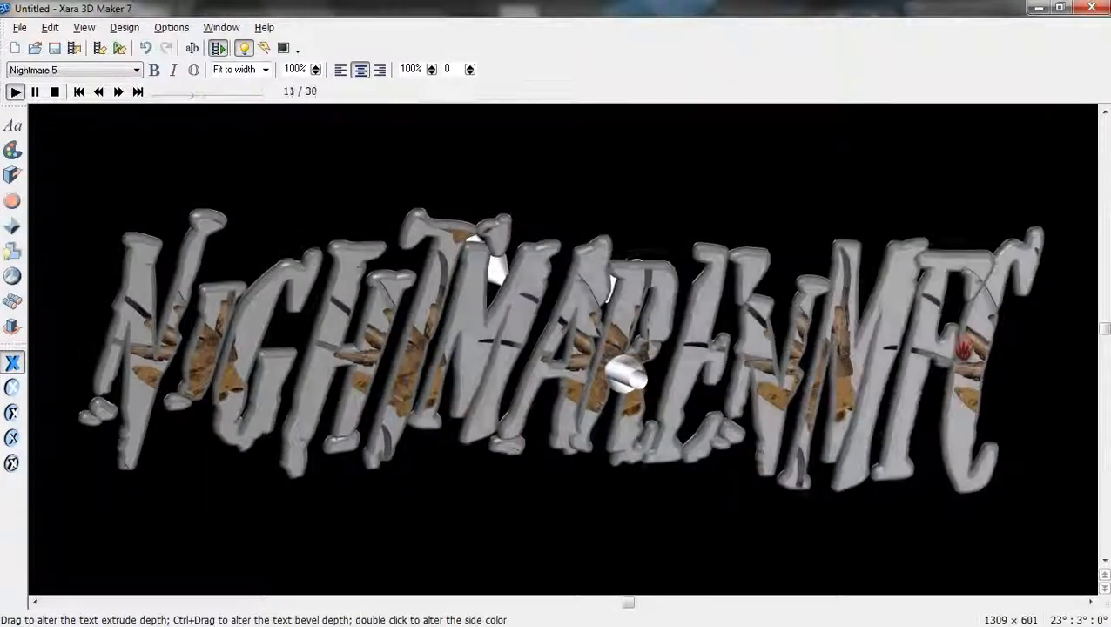
pyautogui.moveTo(978, 380); pyautogui.dragTo(952, 357)
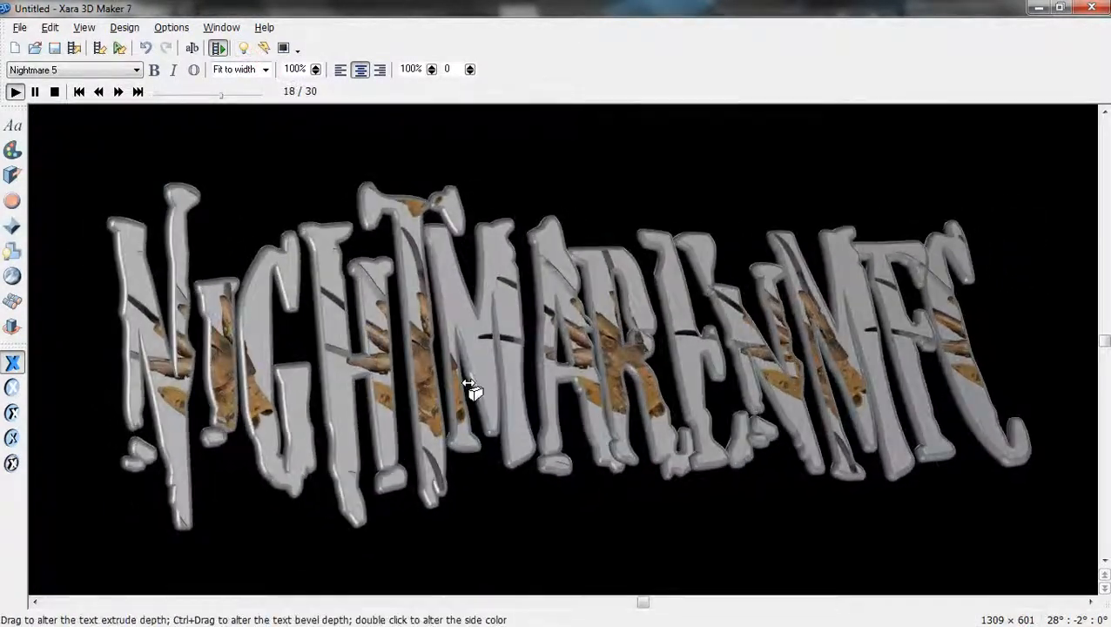
pyautogui.moveTo(162, 366); pyautogui.dragTo(150, 356)
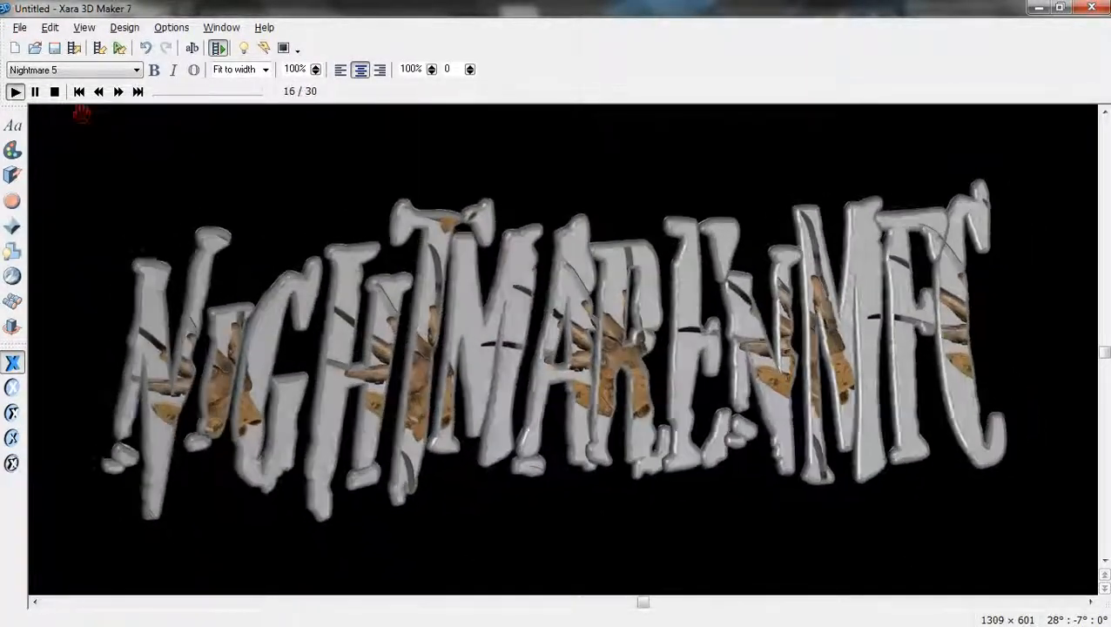
# Export the animation to the Desktop as NightmareText, a 600×130 transparent GIF, and close Xara.
pyautogui.click(21, 28)
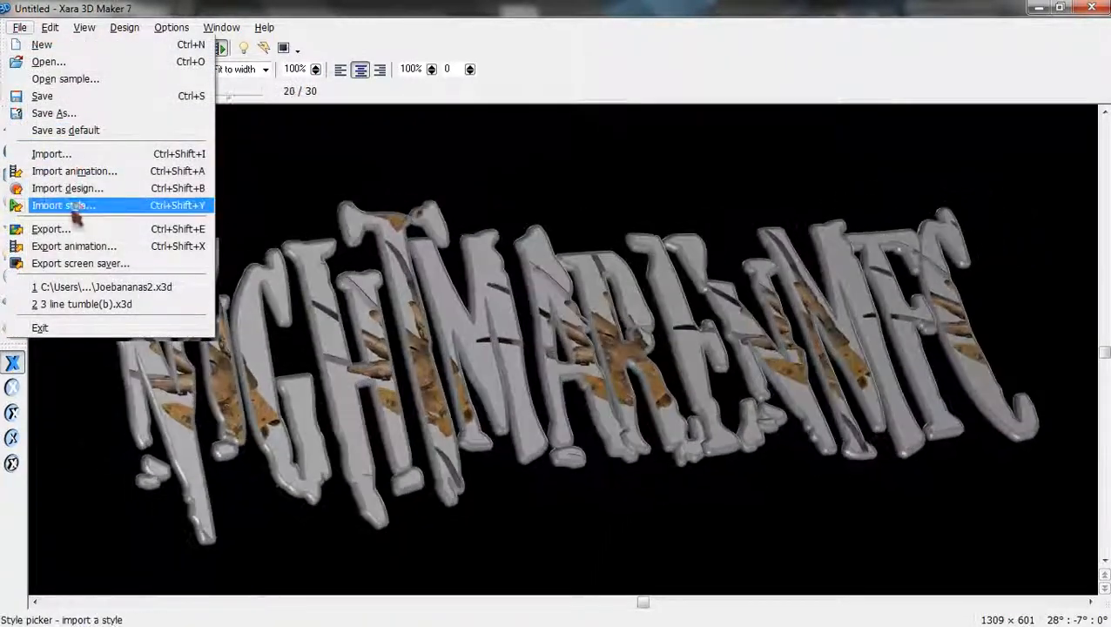
pyautogui.click(74, 247)
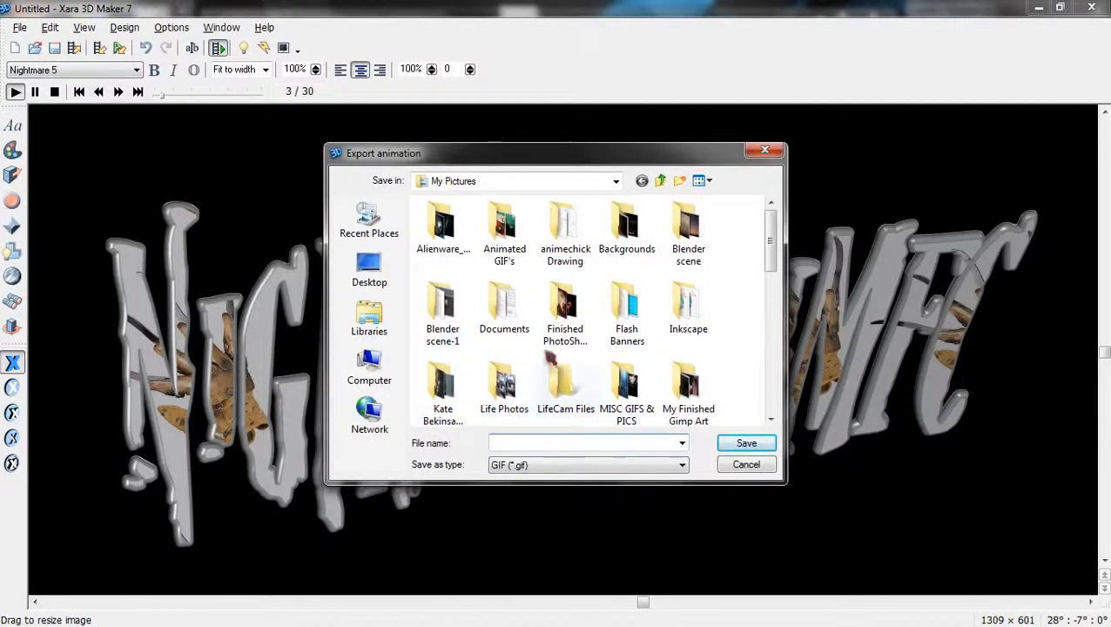
pyautogui.click(369, 271)
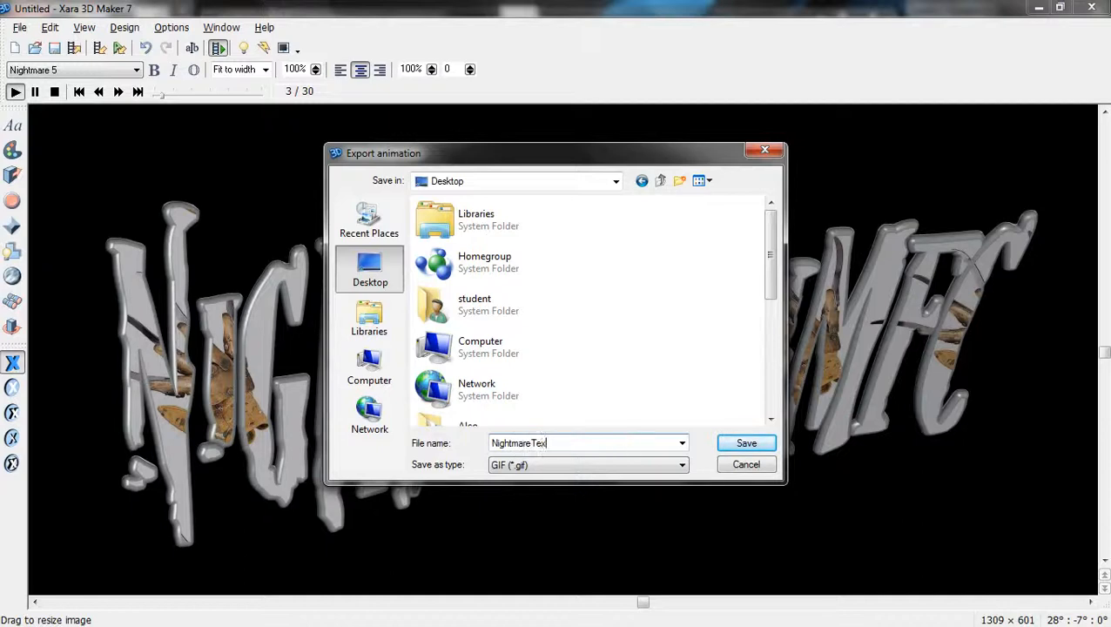
pyautogui.click(745, 446)
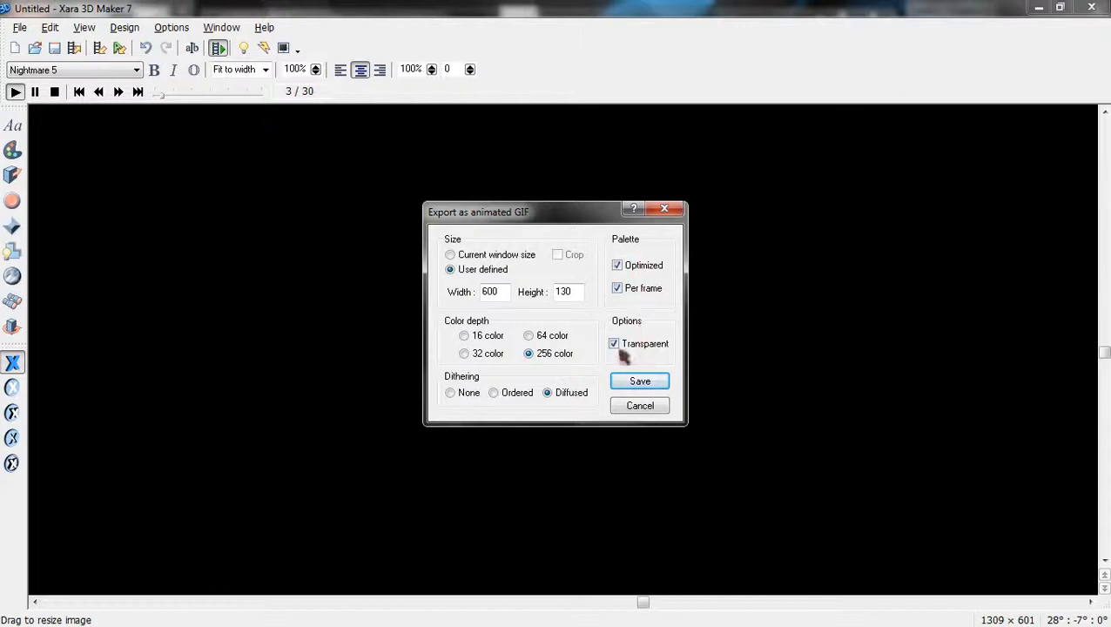
pyautogui.click(652, 384)
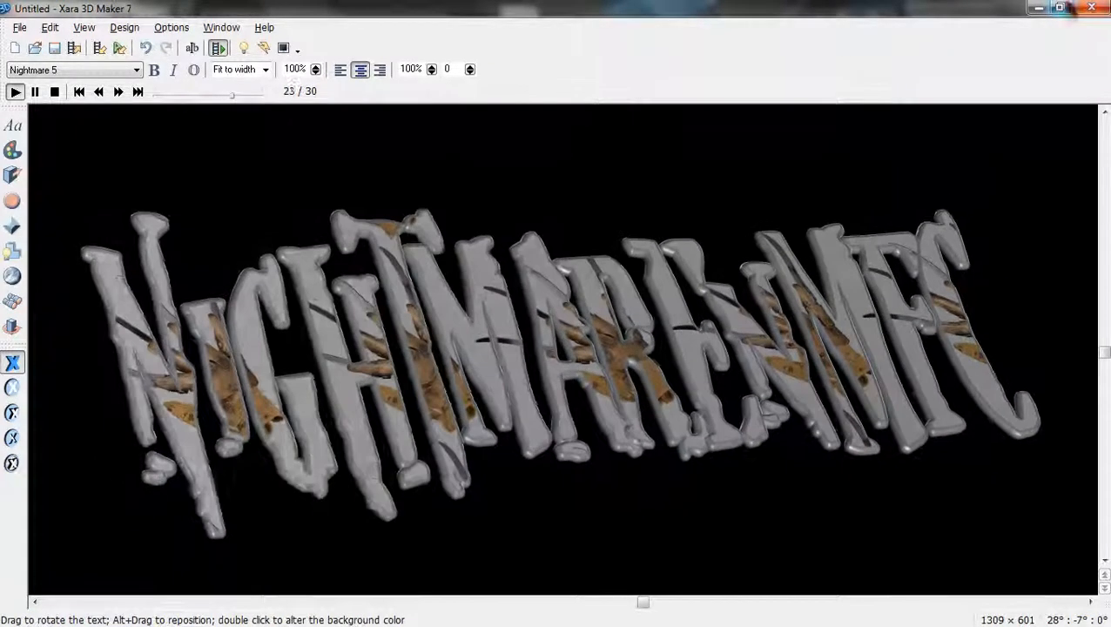
pyautogui.click(1093, 8)
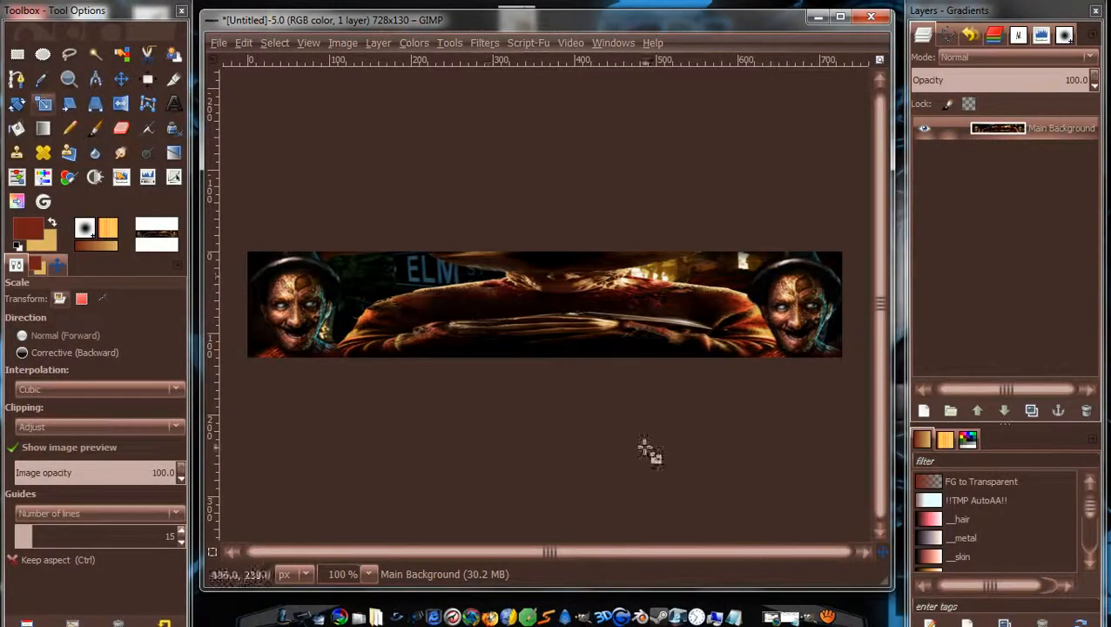
# Load NightmareText.gif from the Desktop as 30 frame layers over the Freddy banner.
pyautogui.click(219, 43)
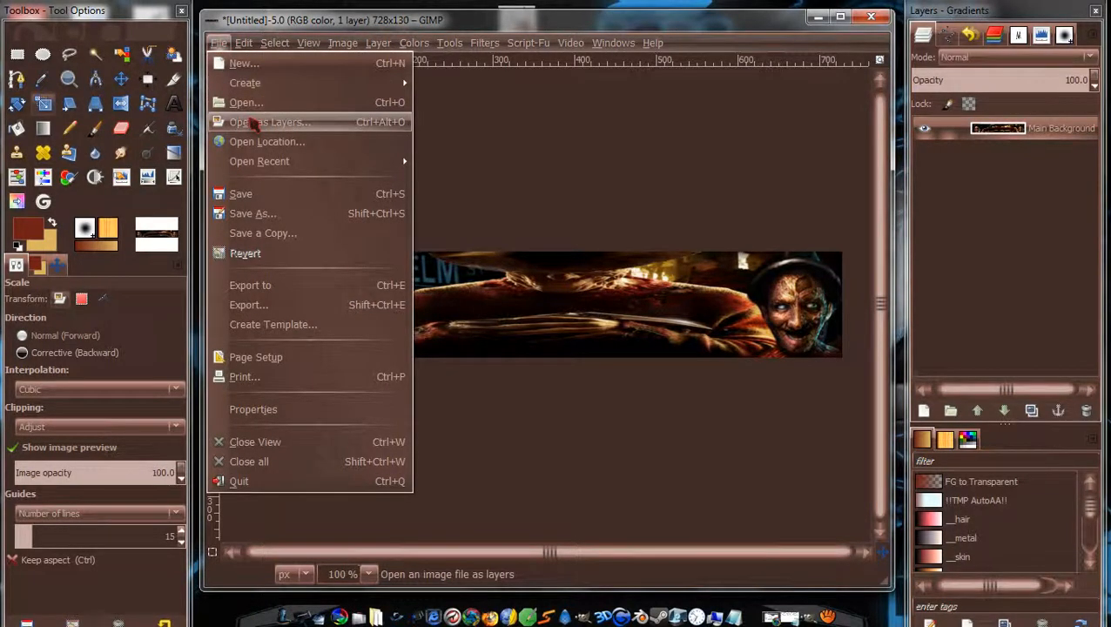
pyautogui.click(252, 124)
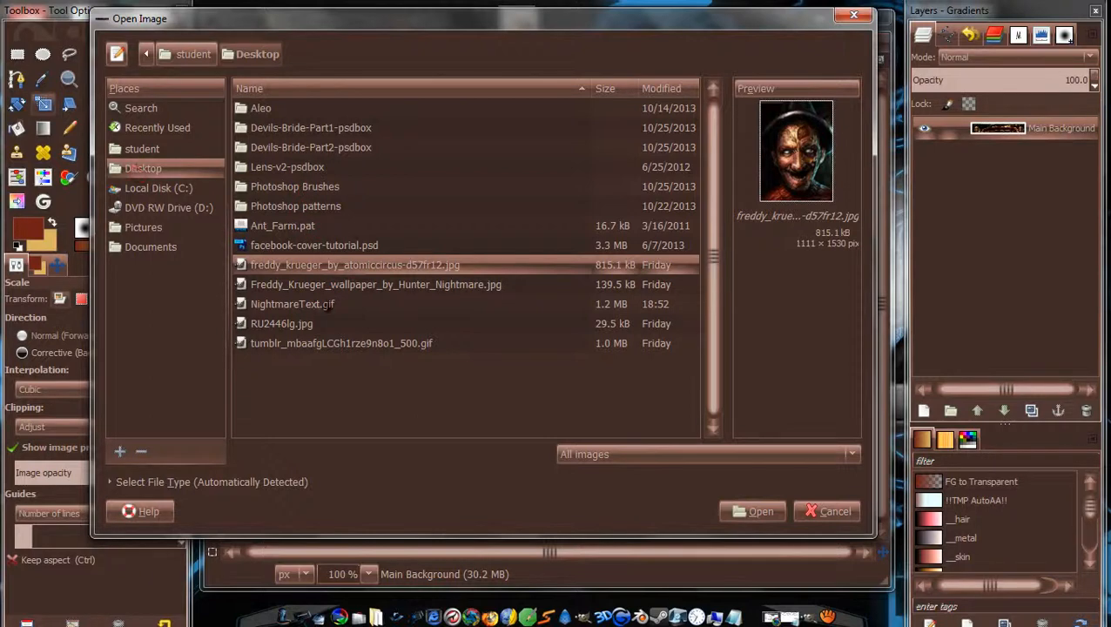
pyautogui.click(297, 304)
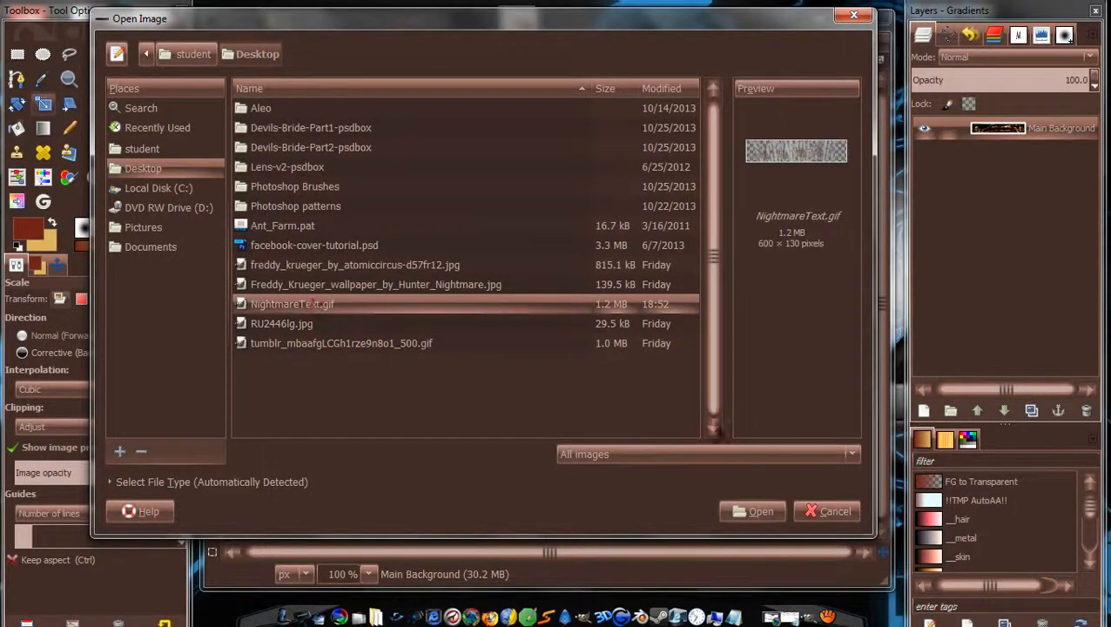
pyautogui.click(763, 514)
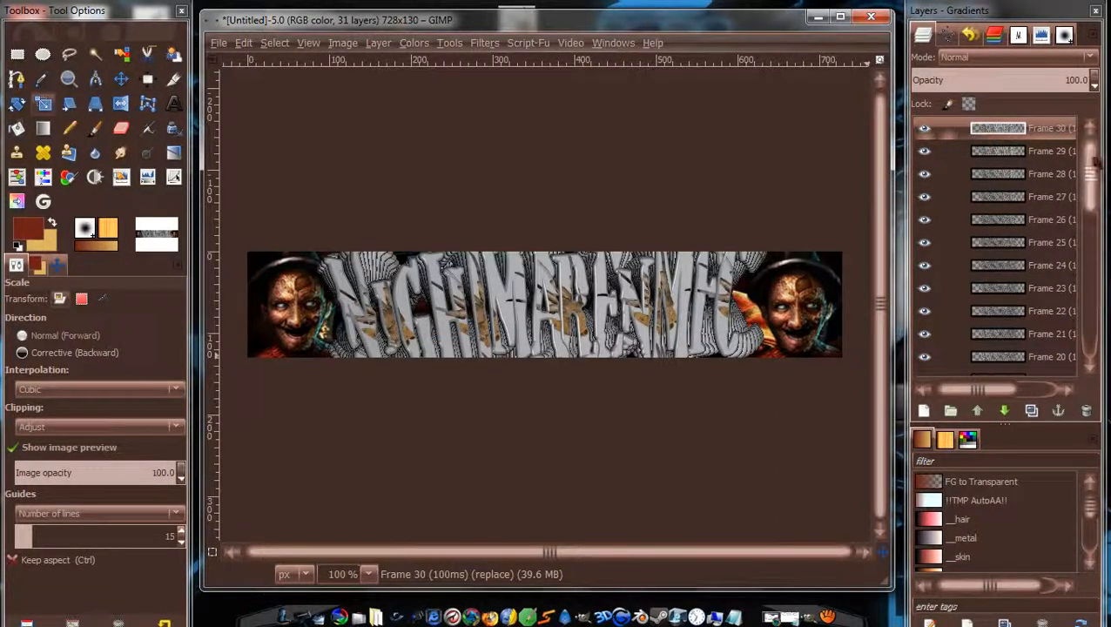
# Link all the title frame layers and shift them slightly to the right.
pyautogui.moveTo(1089, 175); pyautogui.dragTo(1092, 335)
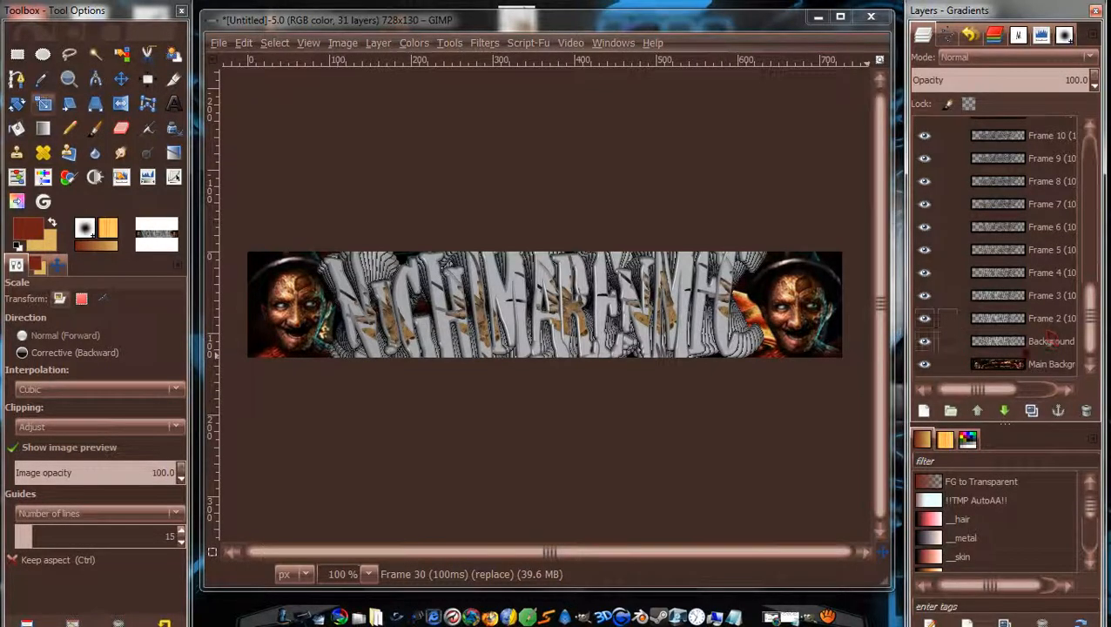
pyautogui.click(1023, 346)
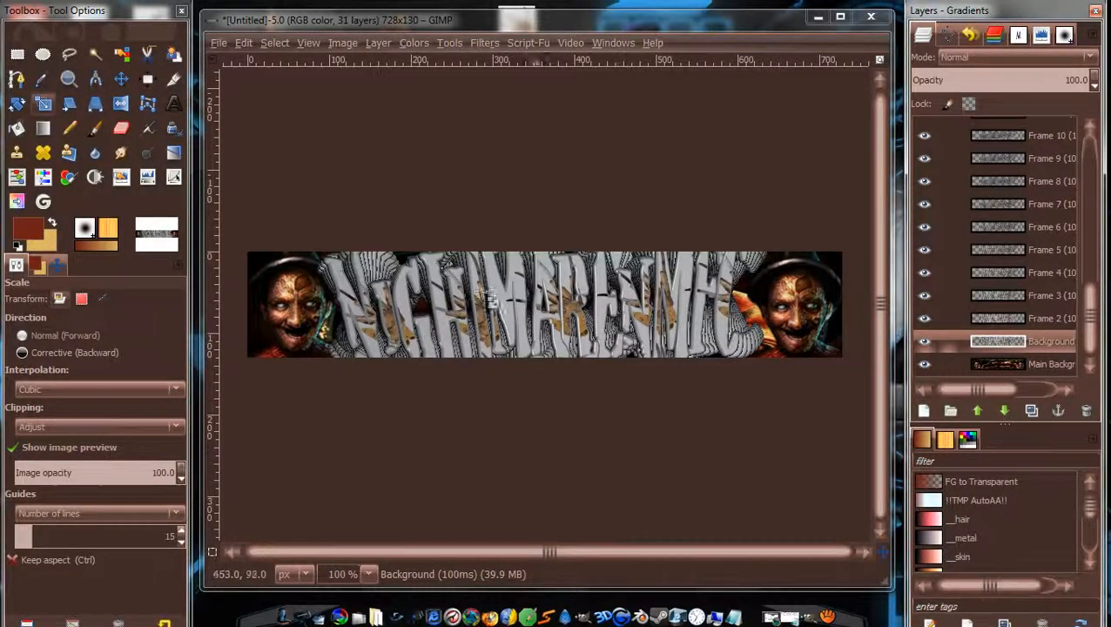
pyautogui.moveTo(1090, 316)
pyautogui.mouseDown()
pyautogui.moveTo(1090, 173)
pyautogui.moveTo(1104, 329)
pyautogui.mouseUp()
pyautogui.click(1023, 128)
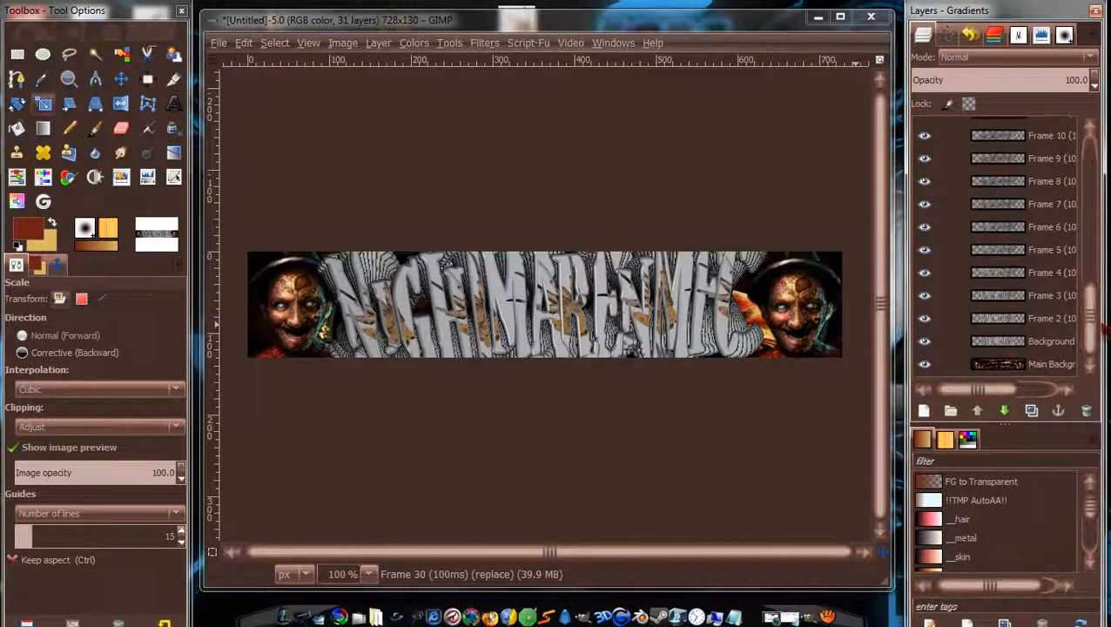
pyautogui.keyDown('shift'); pyautogui.click(948, 344); pyautogui.keyUp('shift')
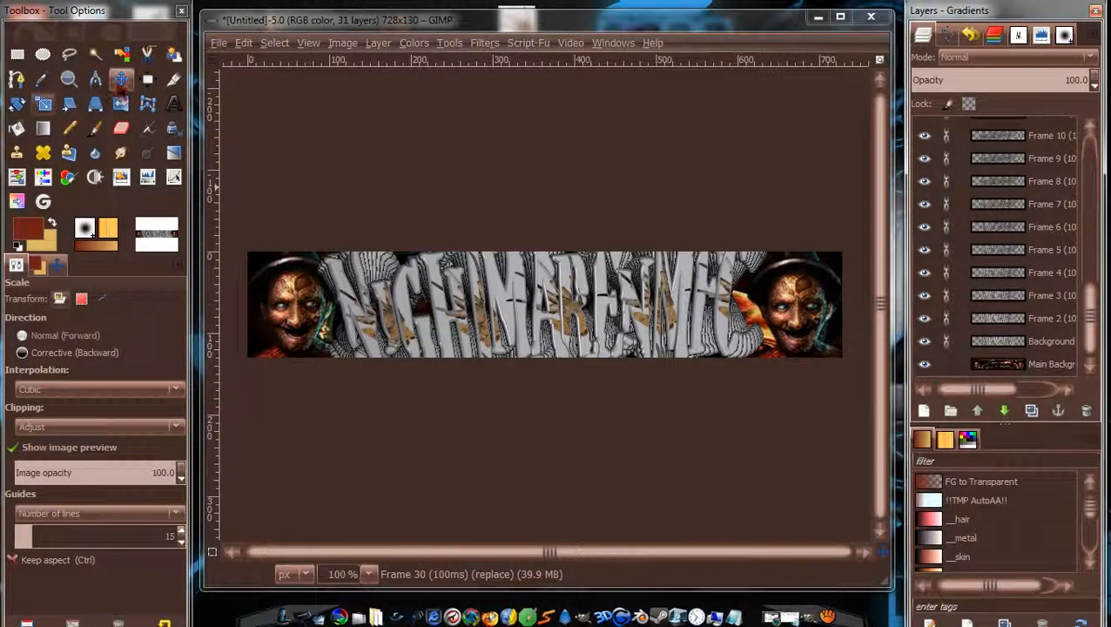
pyautogui.click(121, 79)
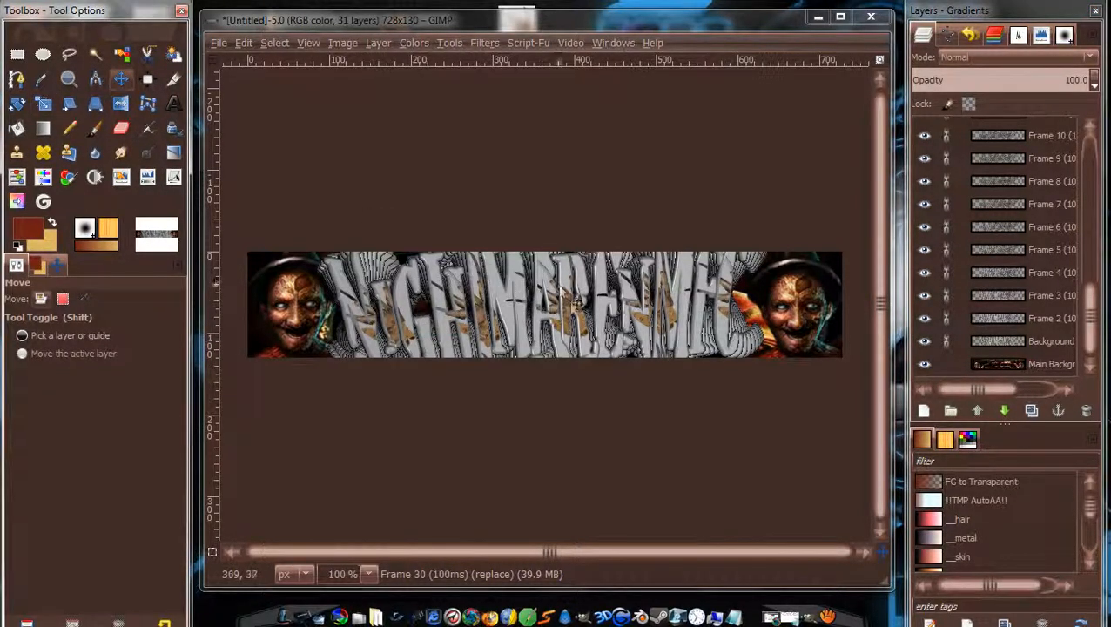
pyautogui.moveTo(575, 305); pyautogui.dragTo(593, 312)
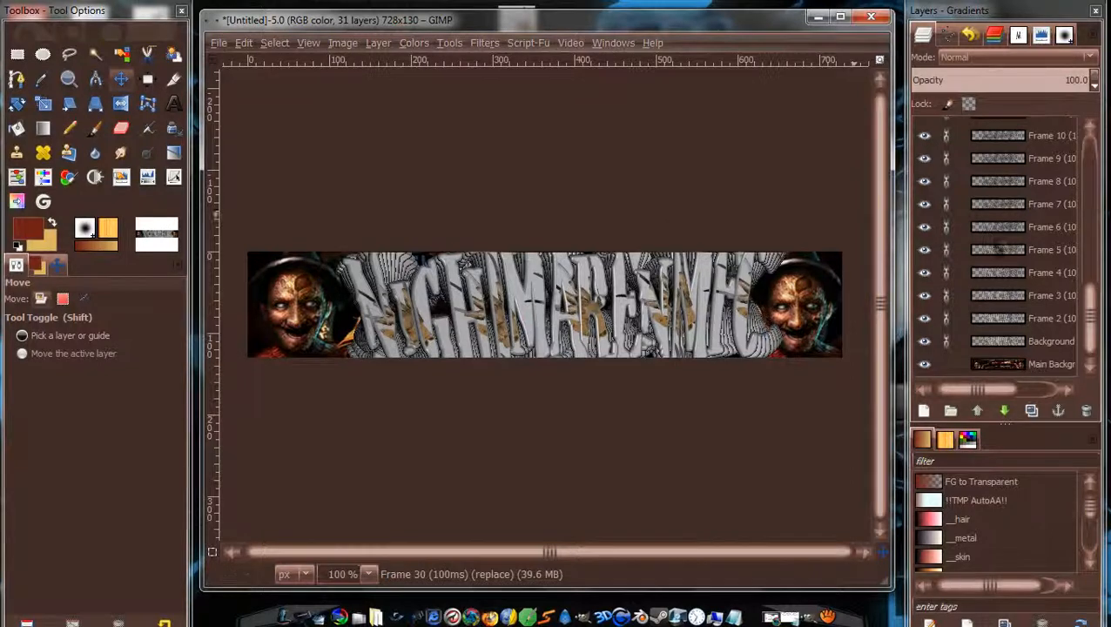
# Make Main Background the active layer at the bottom of the stack.
pyautogui.moveTo(1091, 315)
pyautogui.mouseDown()
pyautogui.moveTo(1090, 164)
pyautogui.moveTo(1090, 317)
pyautogui.mouseUp()
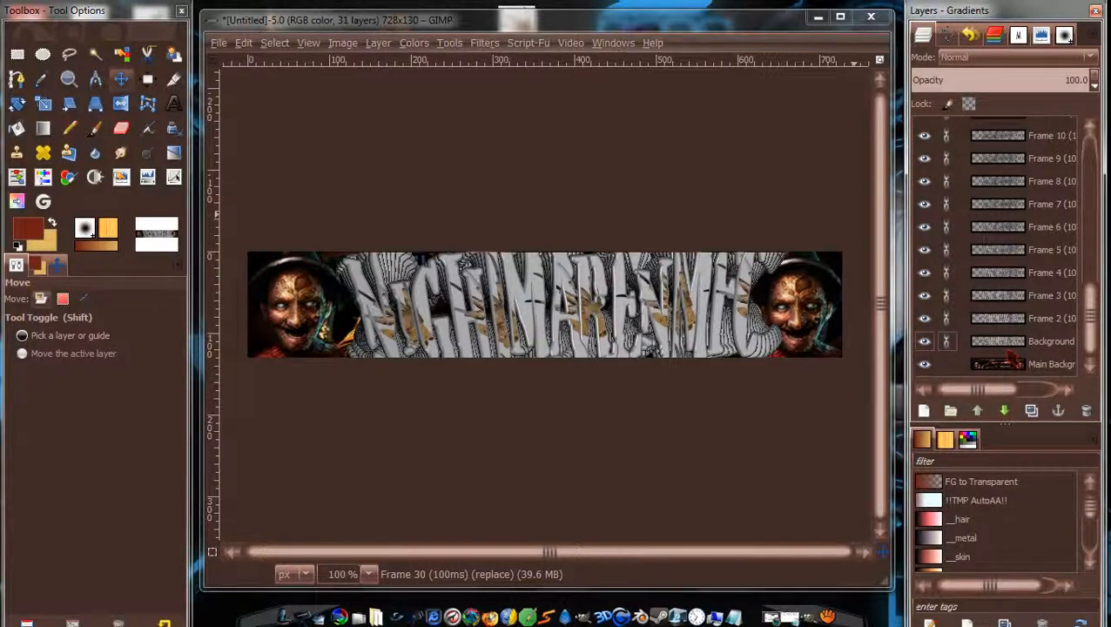
pyautogui.click(1010, 347)
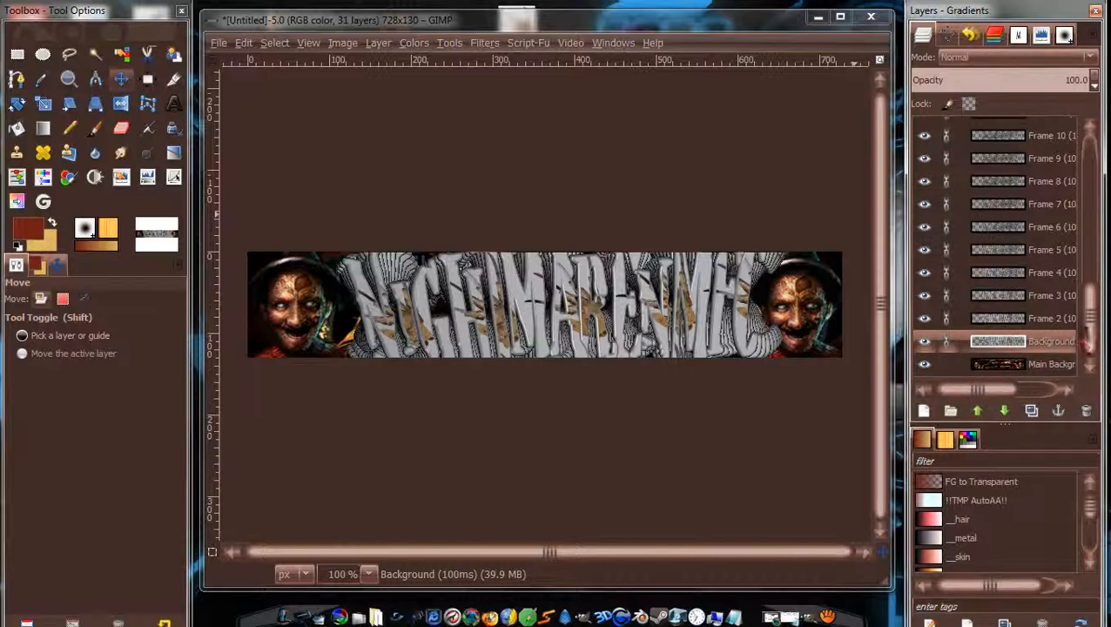
pyautogui.moveTo(1089, 323)
pyautogui.mouseDown()
pyautogui.moveTo(1090, 227)
pyautogui.moveTo(1092, 323)
pyautogui.mouseUp()
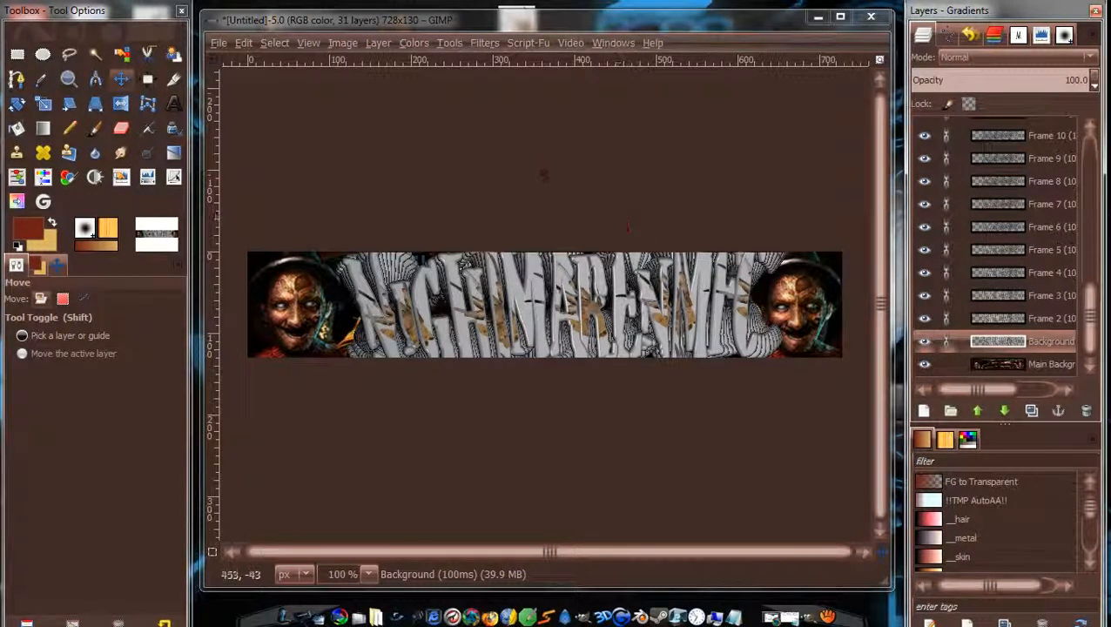
pyautogui.press('pagedown')
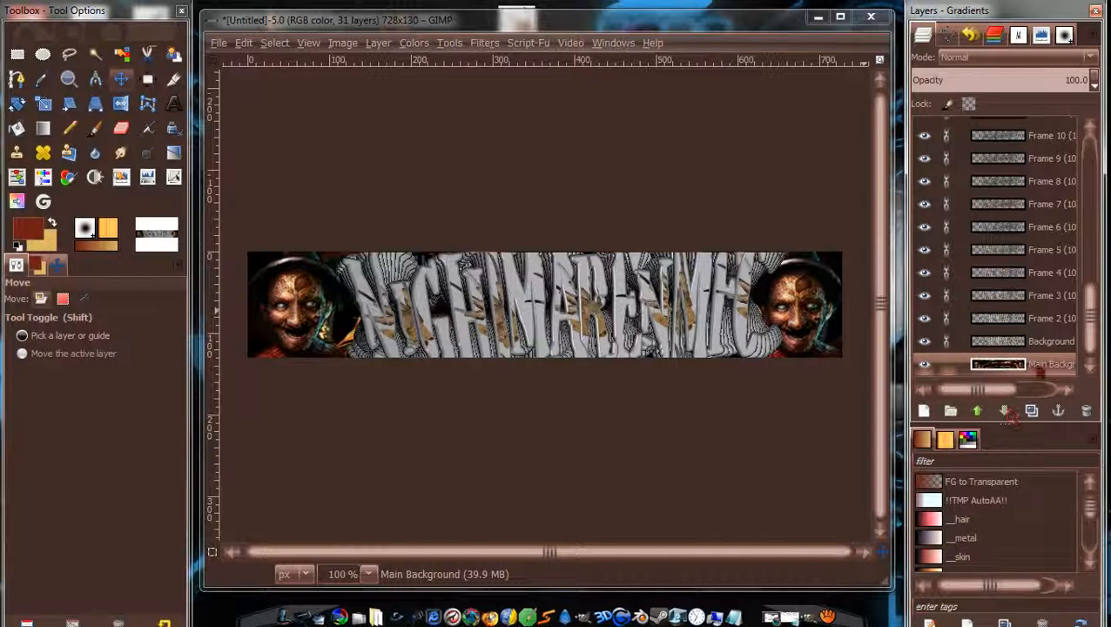
# Duplicate Main Background repeatedly until Main Background copy #30 appears, giving 62 layers.
pyautogui.moveTo(981, 391); pyautogui.dragTo(1051, 391)
pyautogui.click(1035, 411)
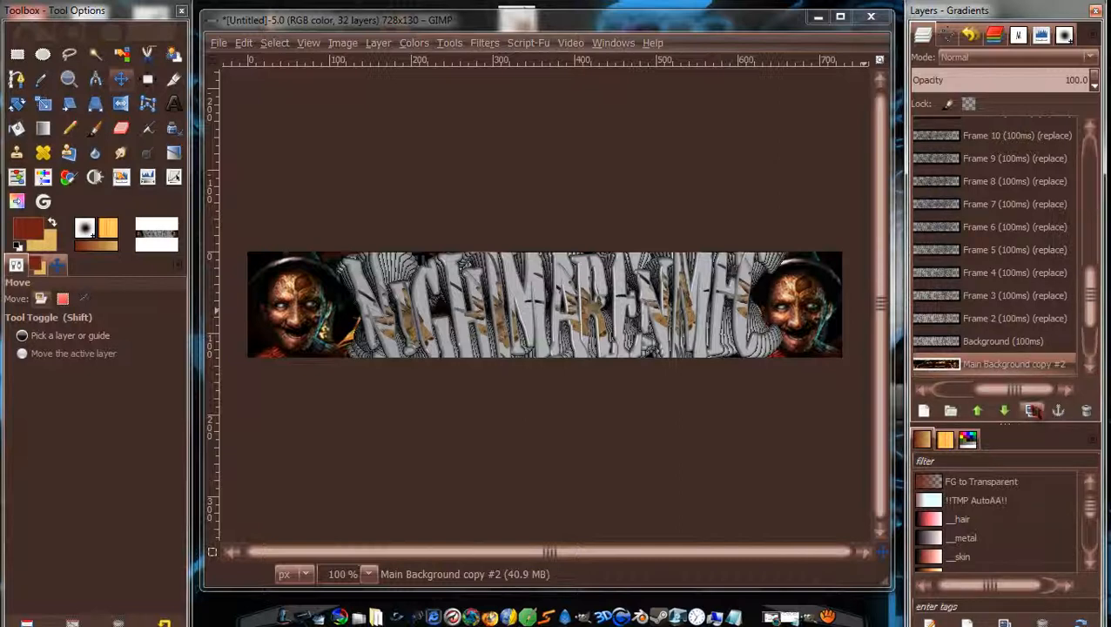
pyautogui.click(1035, 411)
pyautogui.click(1035, 411)
pyautogui.click(1035, 411)
pyautogui.click(1035, 412)
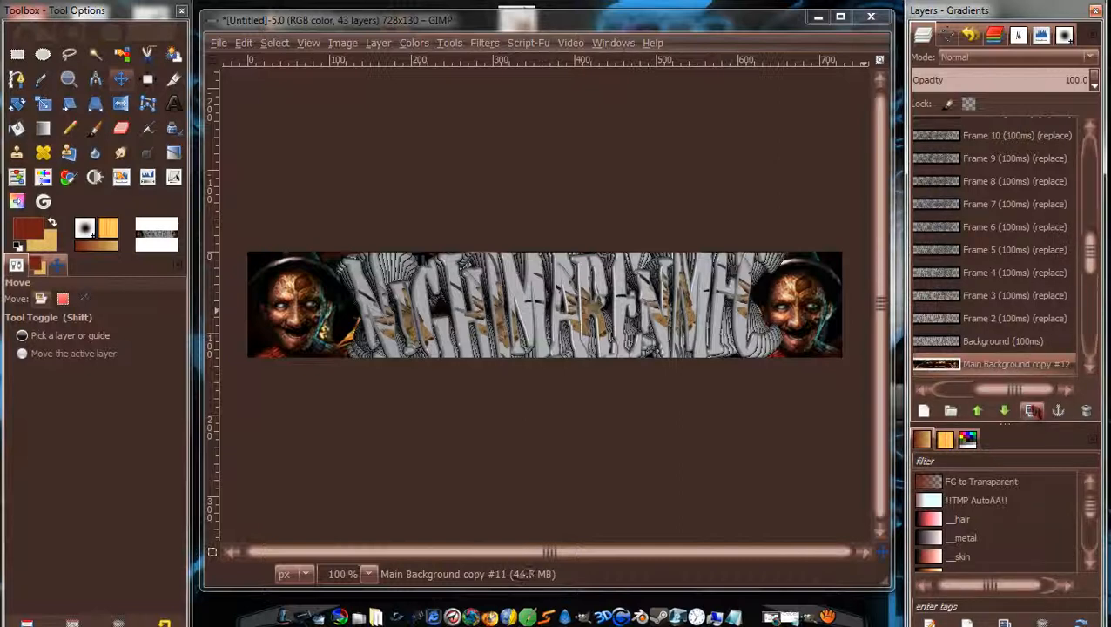
pyautogui.click(1034, 411)
pyautogui.click(1035, 411)
pyautogui.click(1033, 411)
pyautogui.click(1032, 411)
pyautogui.click(1033, 411)
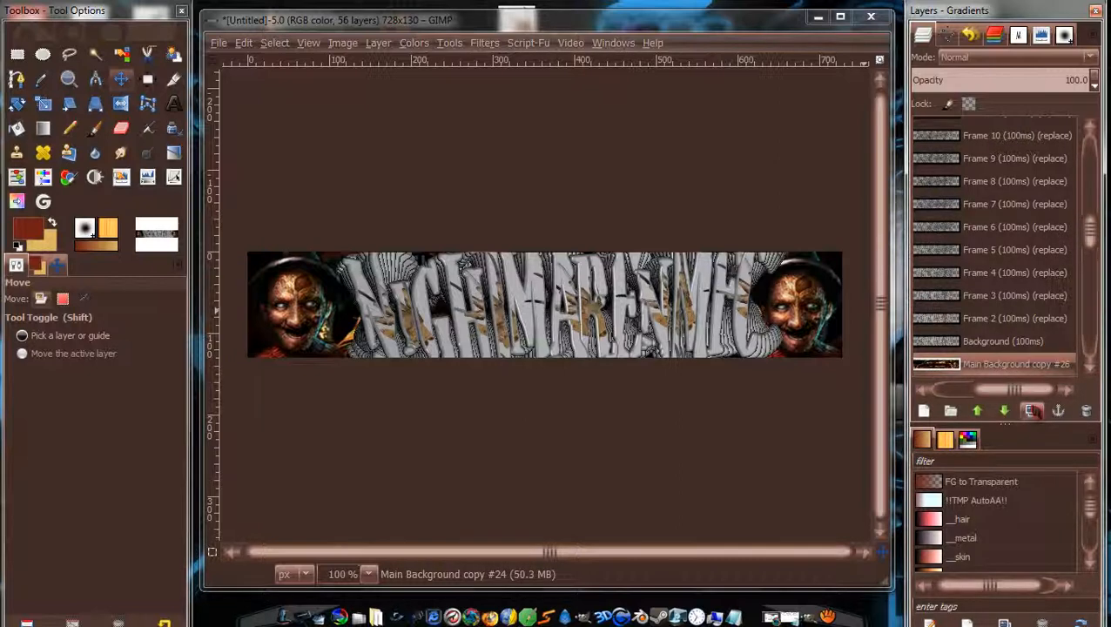
pyautogui.click(1033, 411)
pyautogui.click(1033, 411)
pyautogui.click(1033, 411)
pyautogui.click(1033, 411)
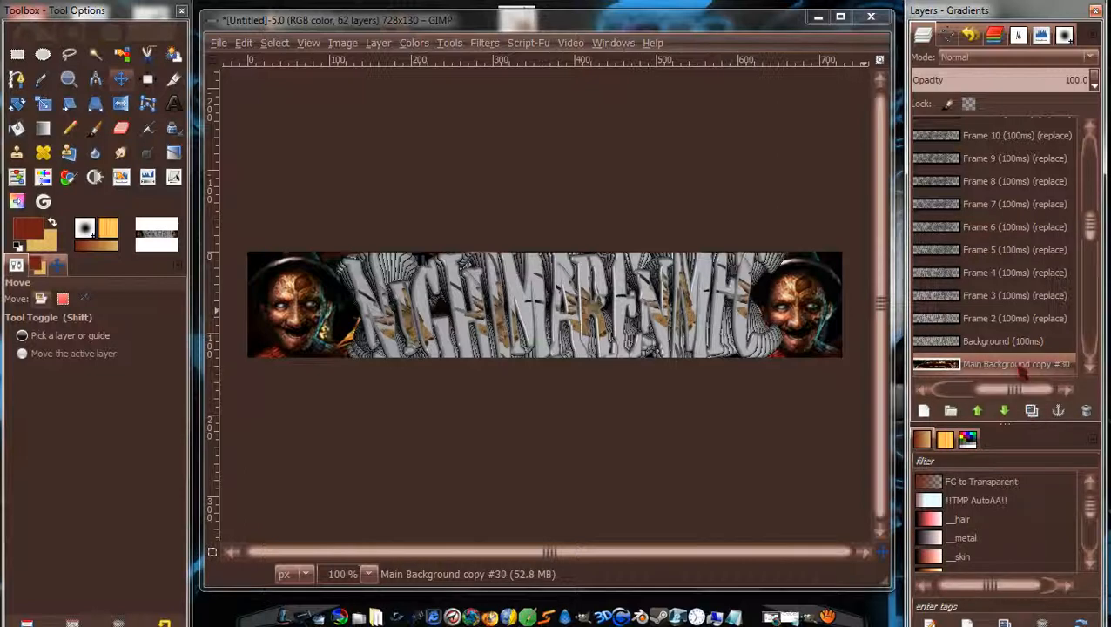
pyautogui.moveTo(1019, 370); pyautogui.dragTo(990, 357)
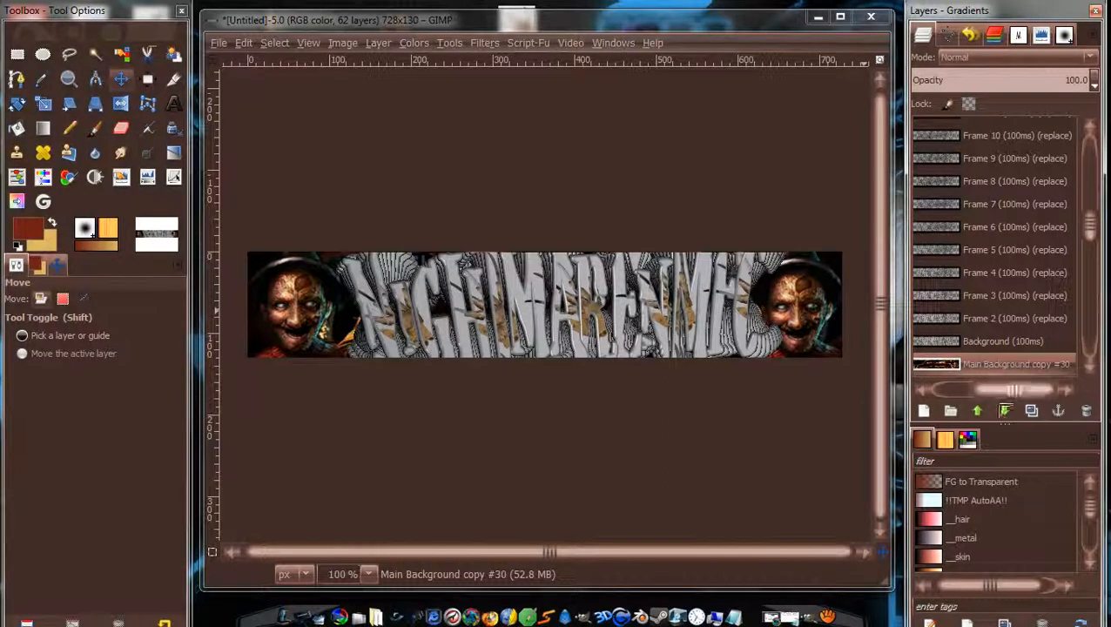
# Raise Main Background copy #30 until it sits just below Frame 30.
pyautogui.click(980, 411)
pyautogui.click(980, 411)
pyautogui.click(979, 412)
pyautogui.click(980, 411)
pyautogui.click(979, 411)
pyautogui.click(980, 411)
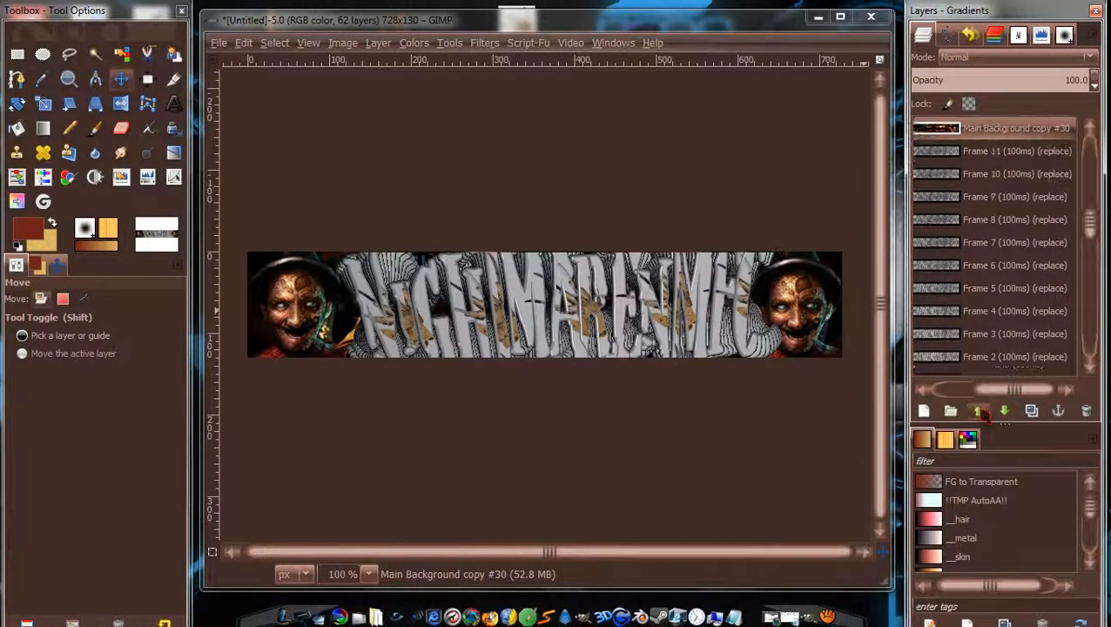
pyautogui.click(980, 411)
pyautogui.click(980, 411)
pyautogui.click(979, 411)
pyautogui.click(980, 411)
pyautogui.click(980, 411)
pyautogui.click(980, 411)
pyautogui.click(980, 411)
pyautogui.click(980, 411)
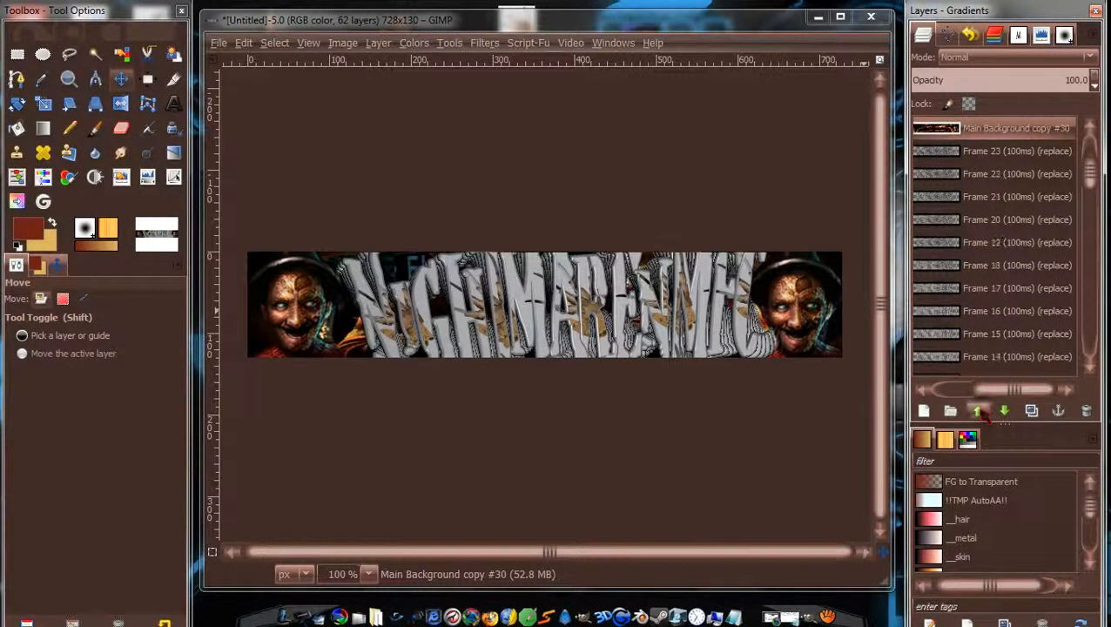
pyautogui.click(980, 411)
pyautogui.click(980, 411)
pyautogui.click(980, 412)
pyautogui.click(980, 411)
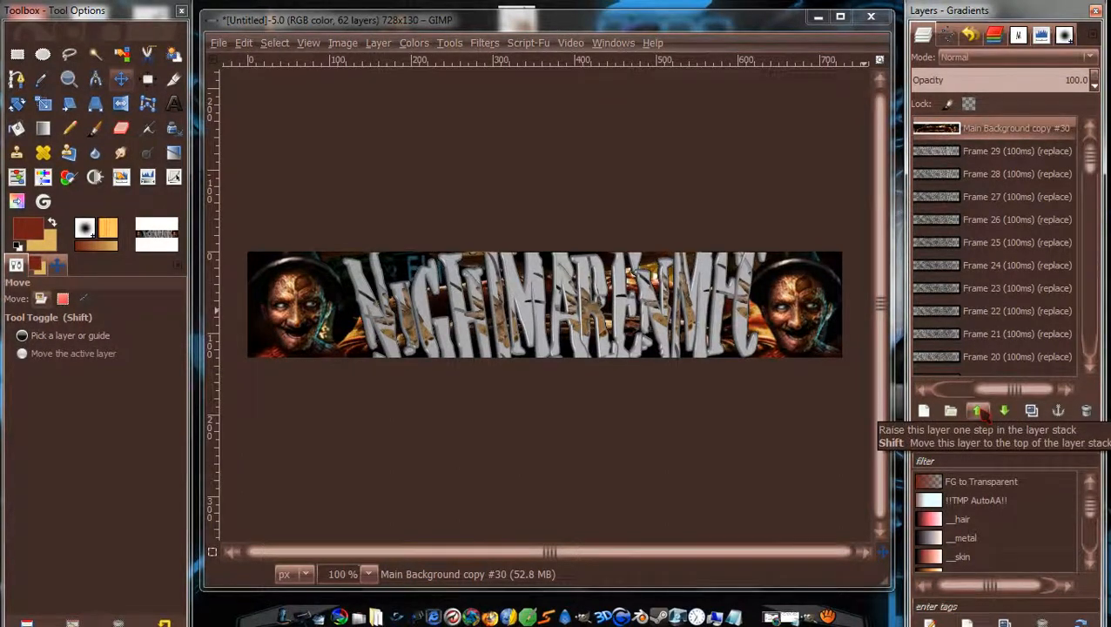
# Select Main Background copy #29 and raise it to just below Frame 29.
pyautogui.scroll(1, 1099, 165)
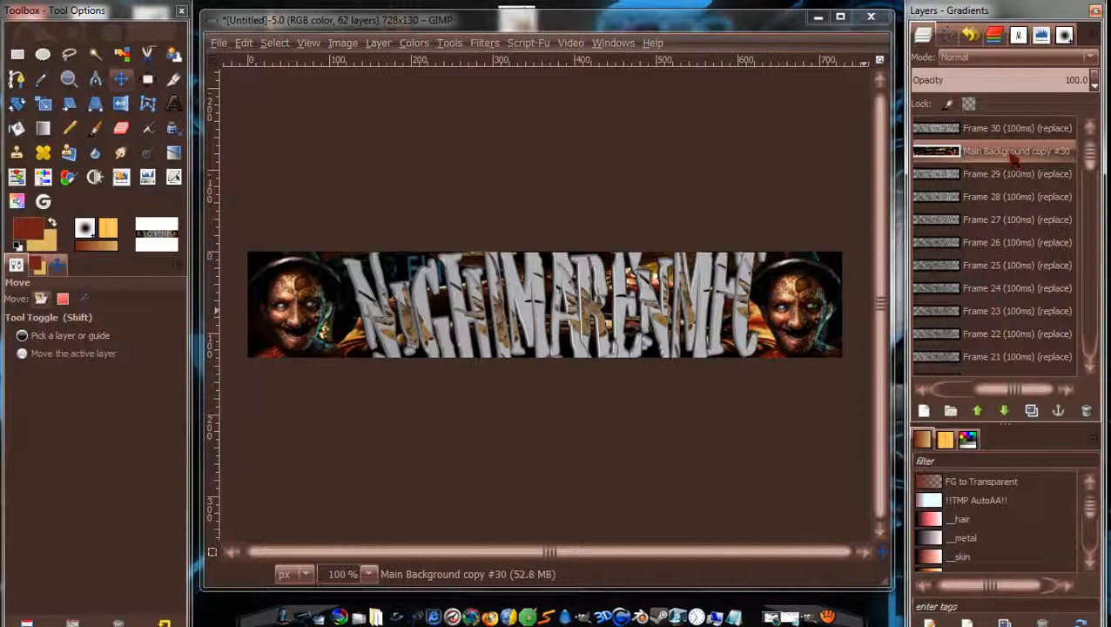
pyautogui.moveTo(1088, 159); pyautogui.dragTo(1088, 248)
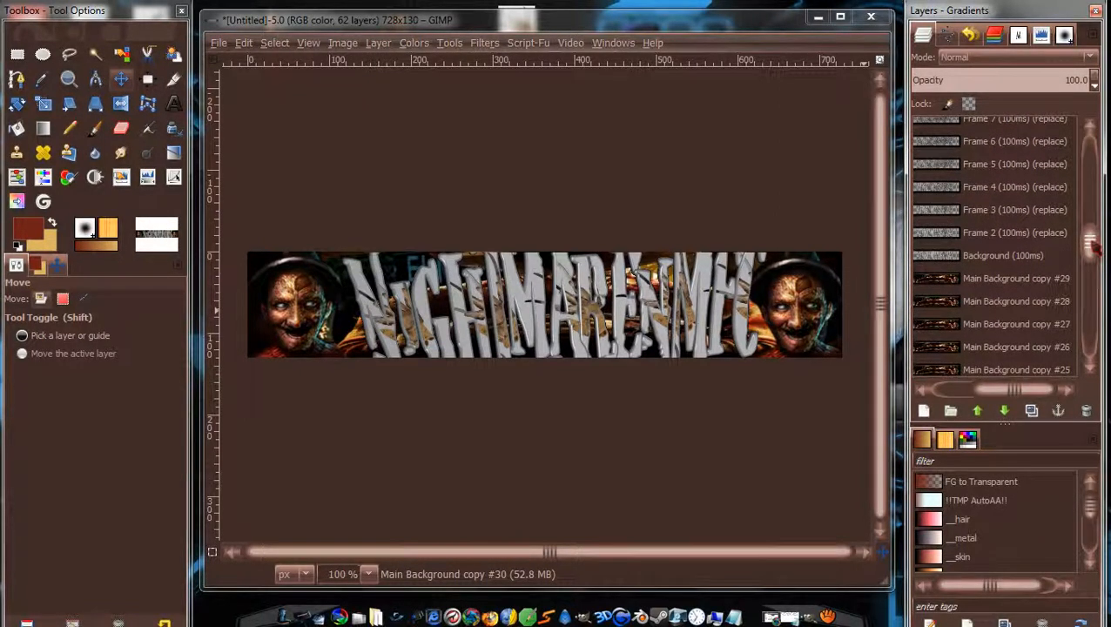
pyautogui.click(1020, 280)
pyautogui.click(977, 412)
pyautogui.click(977, 412)
pyautogui.click(977, 412)
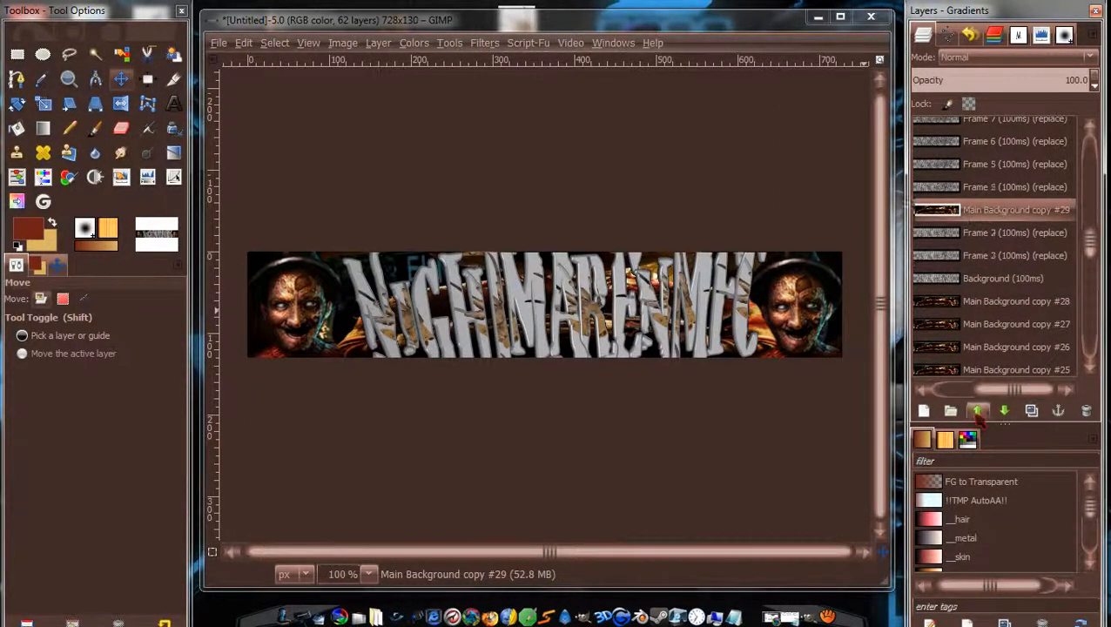
pyautogui.click(977, 412)
pyautogui.click(978, 412)
pyautogui.click(978, 412)
pyautogui.click(977, 412)
pyautogui.click(977, 412)
pyautogui.click(977, 412)
pyautogui.click(977, 412)
pyautogui.click(977, 412)
pyautogui.click(977, 412)
pyautogui.click(977, 412)
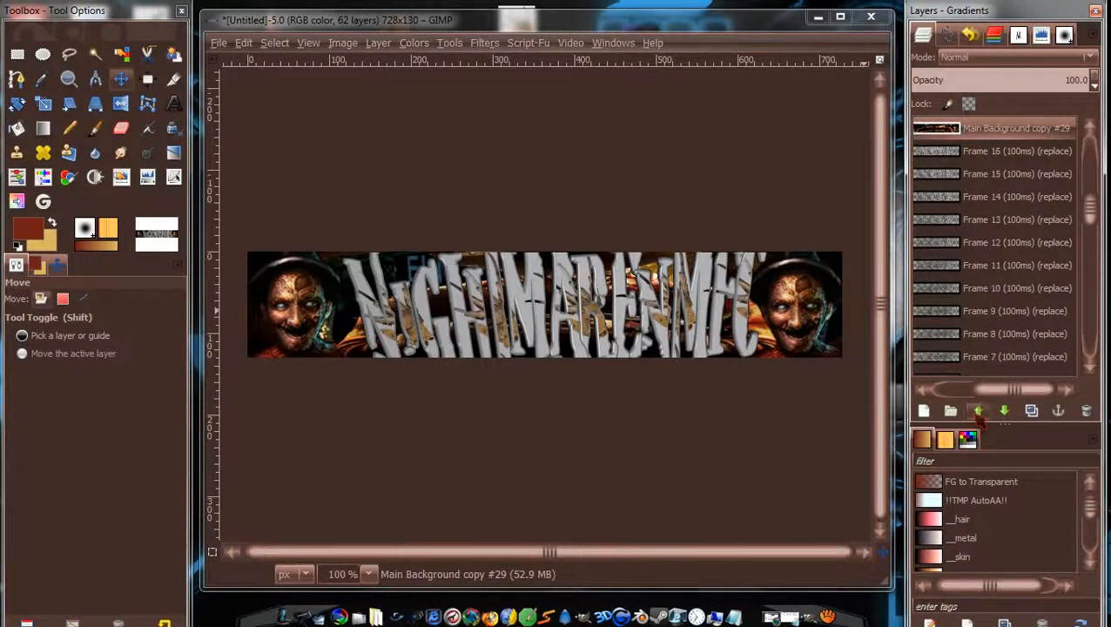
pyautogui.click(977, 412)
pyautogui.click(977, 411)
pyautogui.click(977, 412)
pyautogui.click(977, 412)
pyautogui.click(978, 412)
pyautogui.click(977, 411)
pyautogui.click(977, 412)
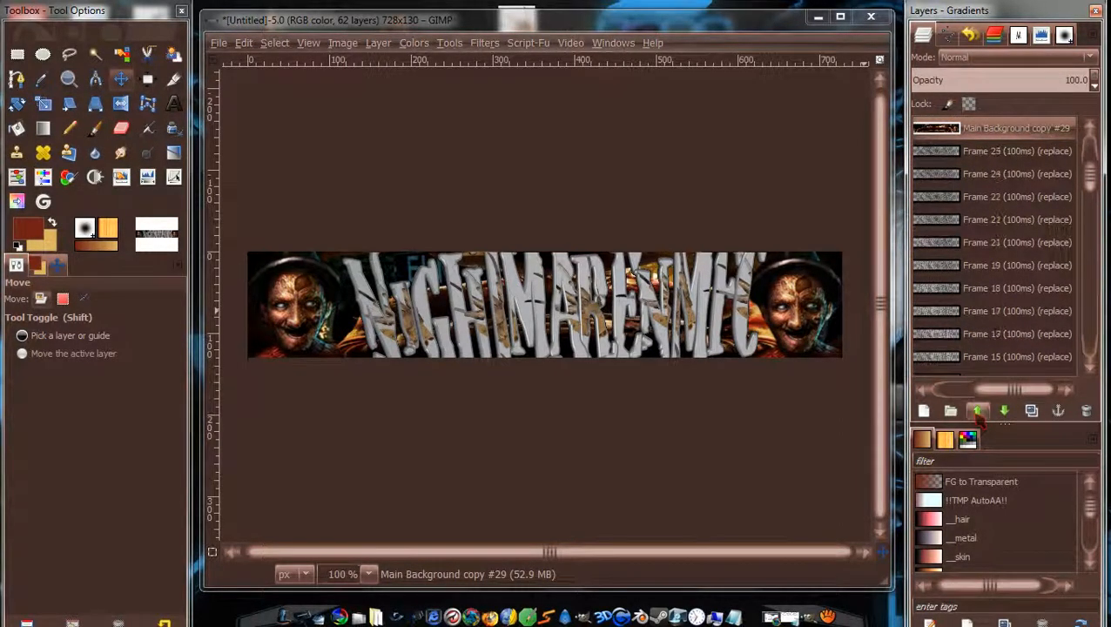
pyautogui.click(977, 412)
pyautogui.scroll(2, 1090, 171)
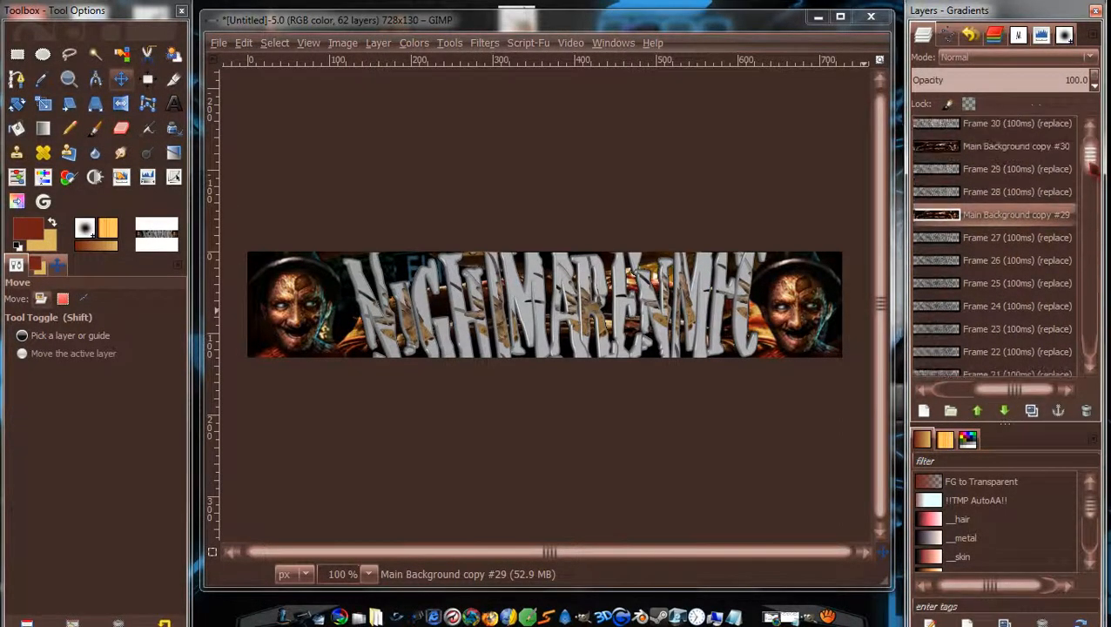
pyautogui.click(977, 412)
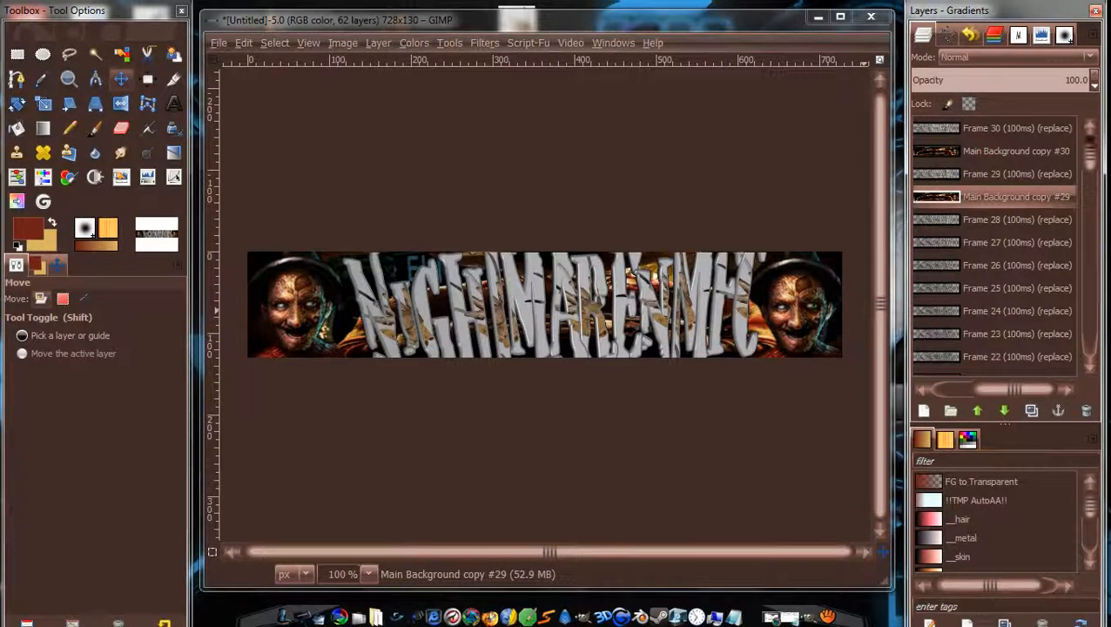
# Select Main Background copy #28 and raise it to just below Frame 28.
pyautogui.moveTo(1090, 155); pyautogui.dragTo(1091, 241)
pyautogui.click(990, 303)
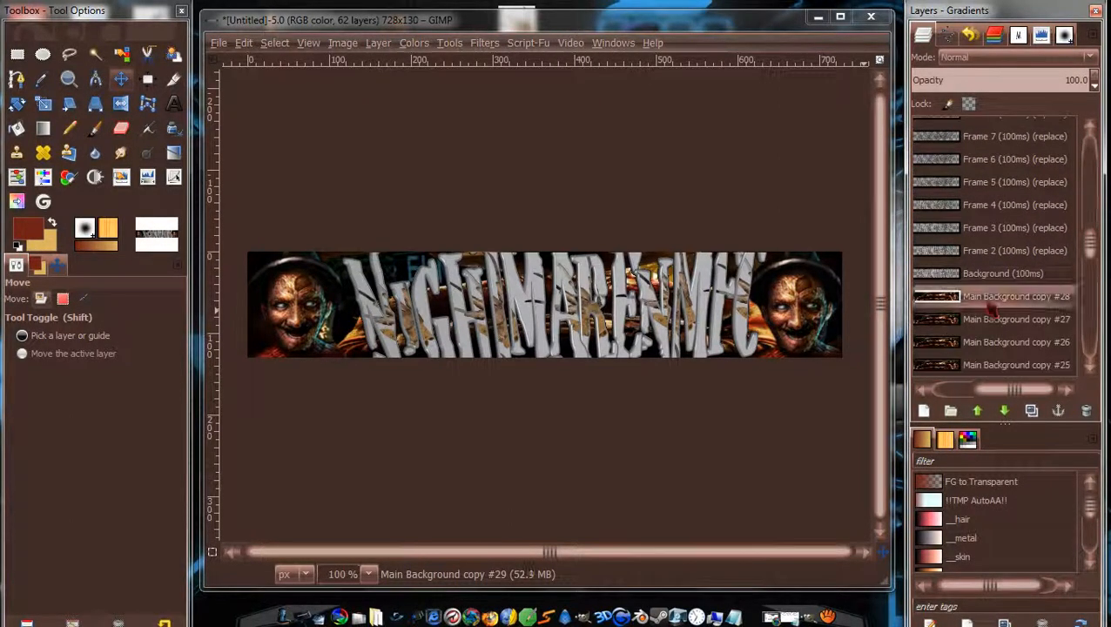
pyautogui.click(978, 411)
pyautogui.click(977, 410)
pyautogui.click(977, 410)
pyautogui.click(977, 411)
pyautogui.click(977, 410)
pyautogui.click(977, 410)
pyautogui.click(977, 410)
pyautogui.click(977, 410)
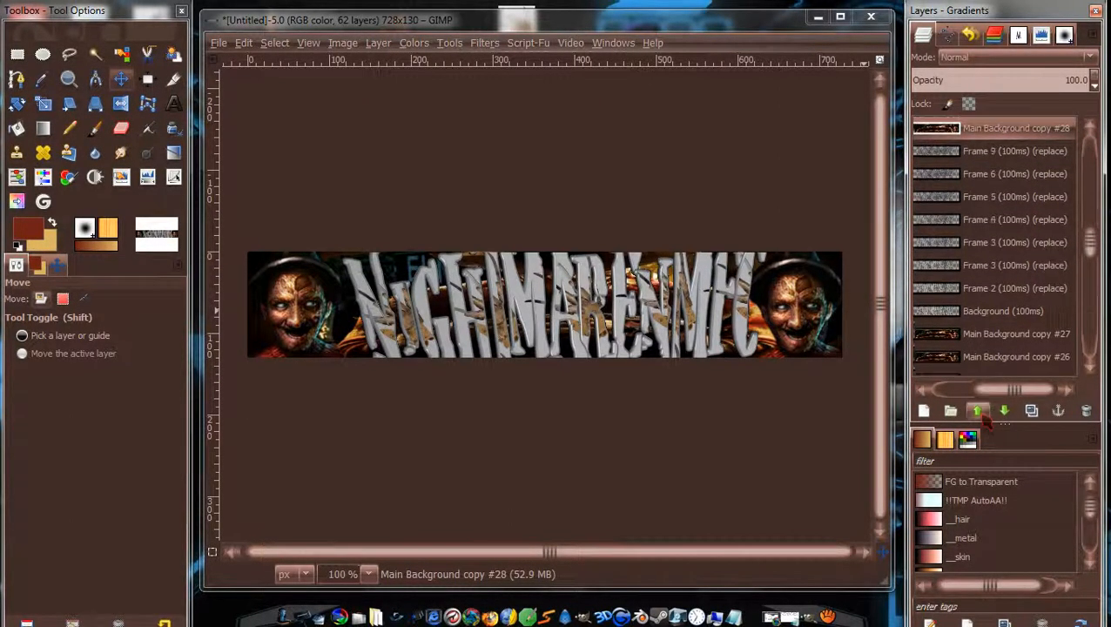
pyautogui.click(979, 411)
pyautogui.click(979, 411)
pyautogui.click(979, 411)
pyautogui.click(979, 412)
pyautogui.click(979, 411)
pyautogui.click(979, 411)
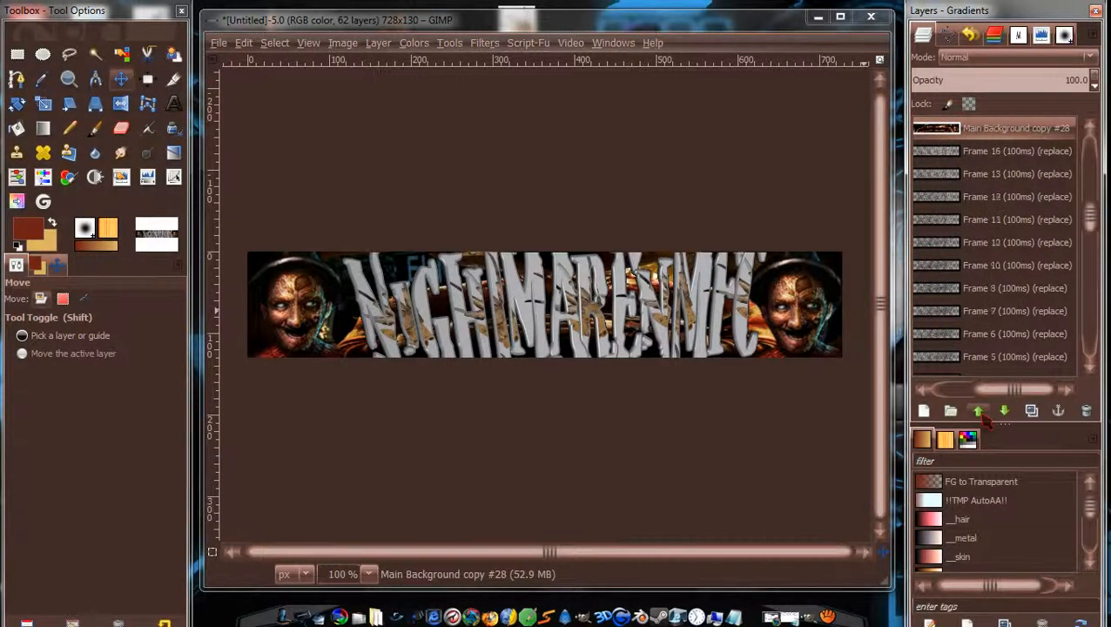
pyautogui.click(979, 411)
pyautogui.click(979, 411)
pyautogui.click(979, 411)
pyautogui.click(979, 411)
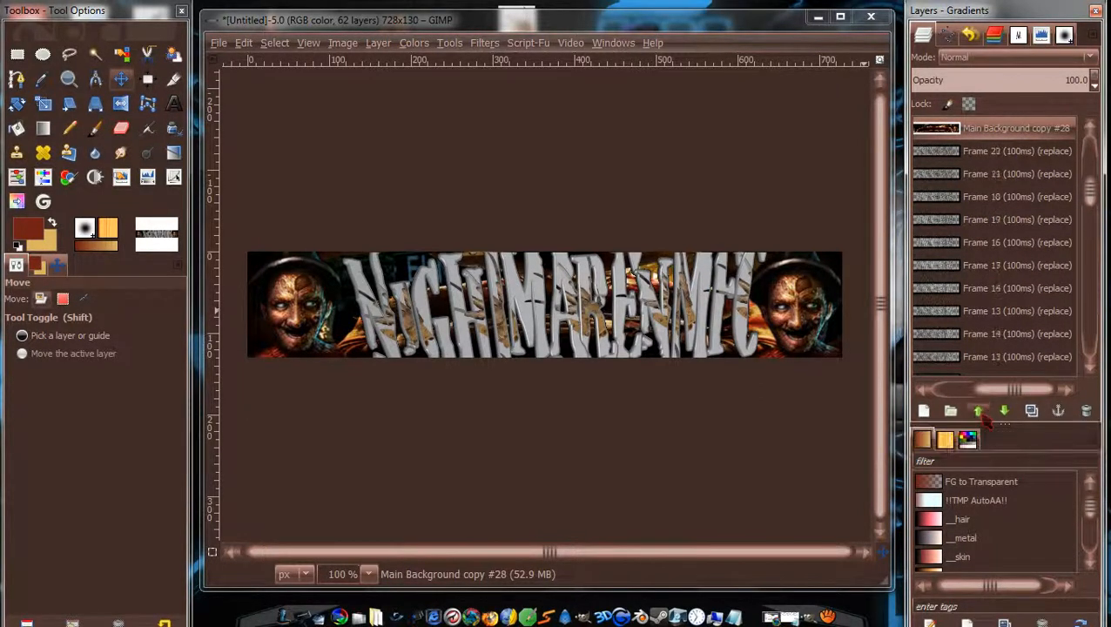
pyautogui.click(978, 411)
pyautogui.click(979, 411)
pyautogui.click(979, 411)
pyautogui.click(979, 411)
pyautogui.click(979, 411)
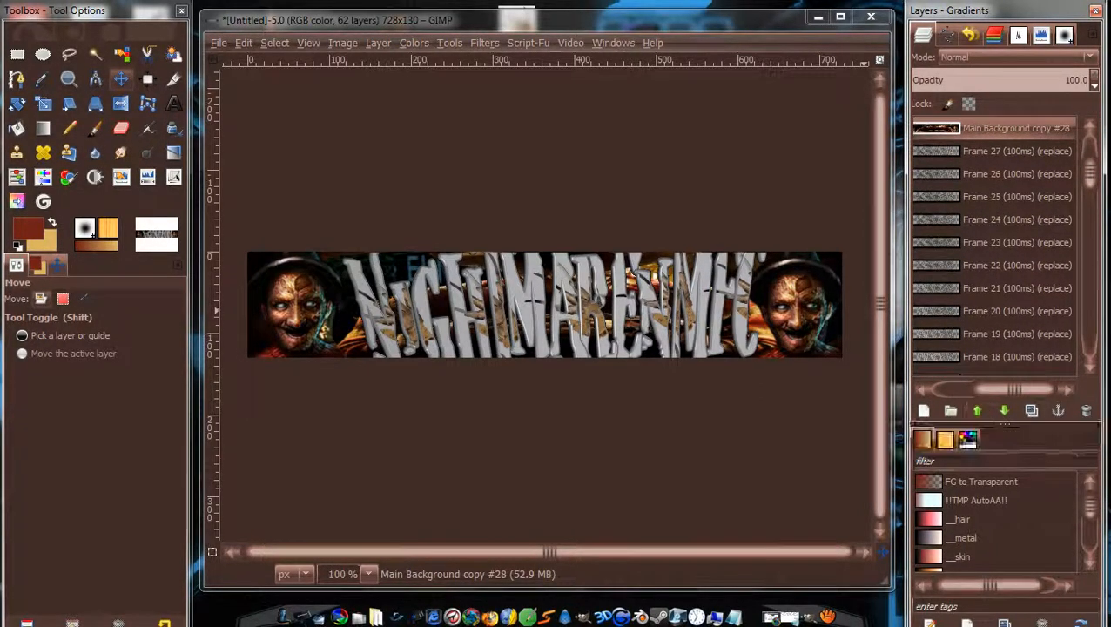
pyautogui.scroll(2, 1099, 155)
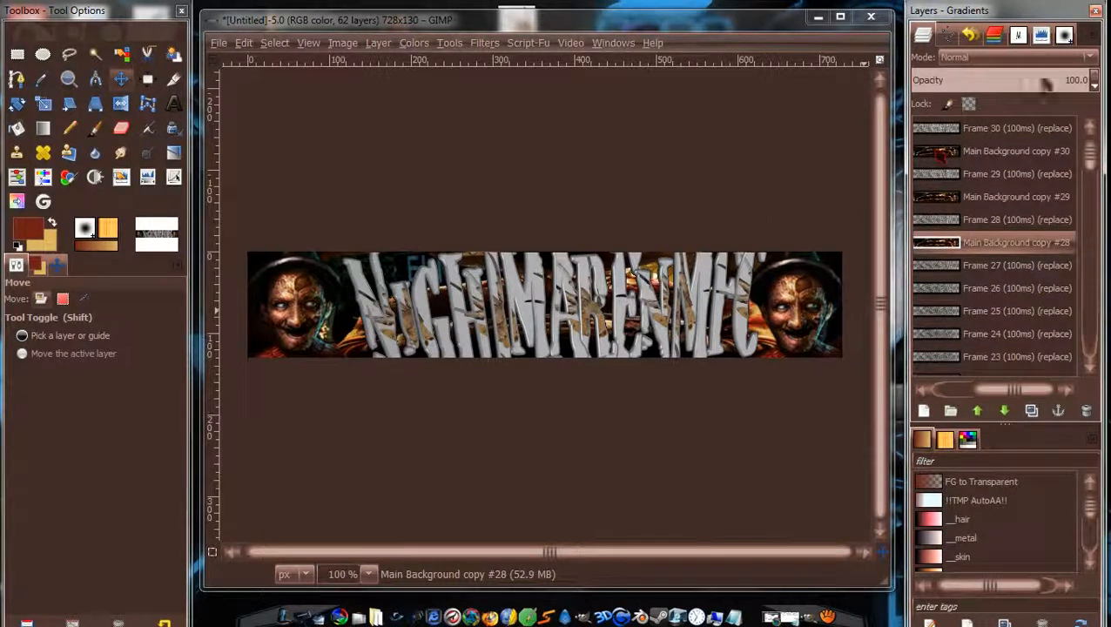
pyautogui.scroll(-10, 1055, 220)
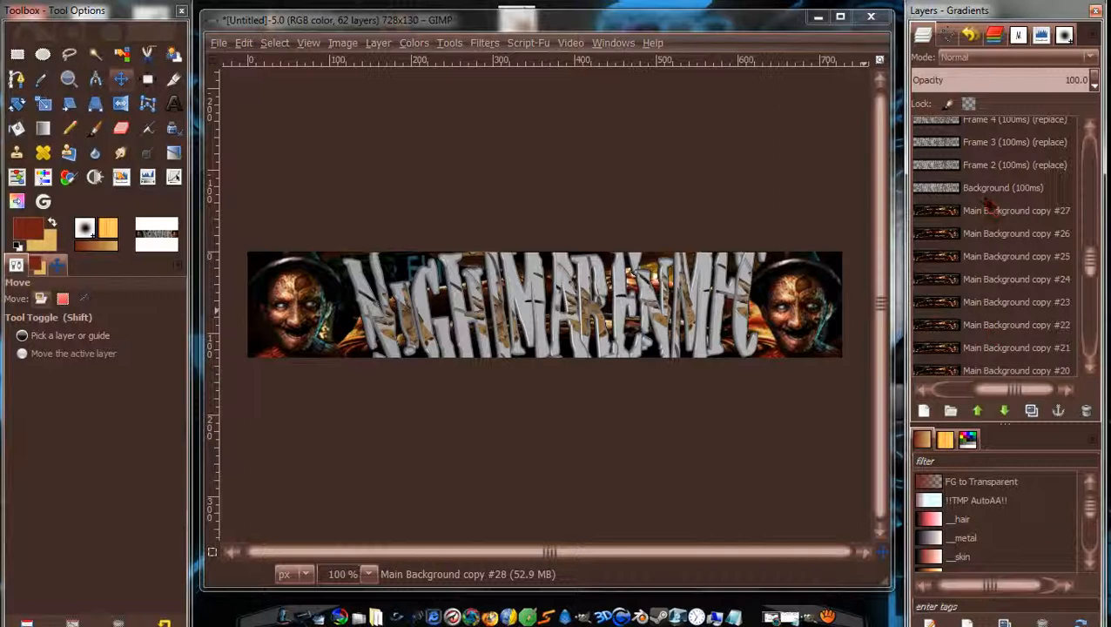
# Raise Main Background copy #27 up the layer stack to sit just below Frame 27.
pyautogui.click(989, 209)
pyautogui.click(977, 411)
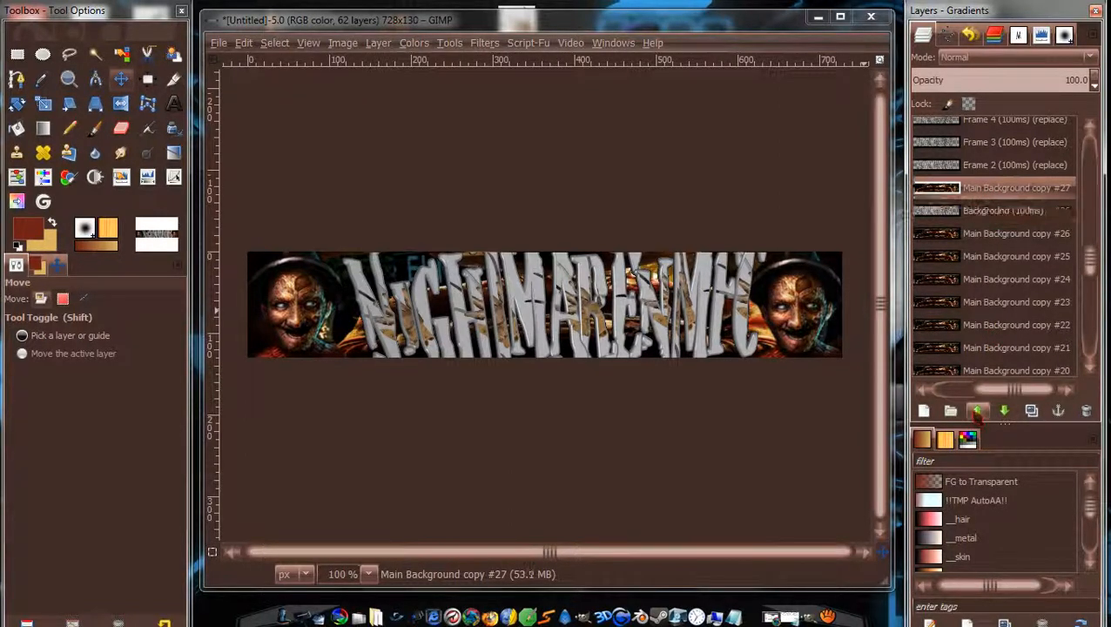
pyautogui.click(977, 412)
pyautogui.click(977, 412)
pyautogui.doubleClick(977, 412)
pyautogui.doubleClick(977, 412)
pyautogui.tripleClick(977, 412)
pyautogui.doubleClick(977, 412)
pyautogui.click(977, 412)
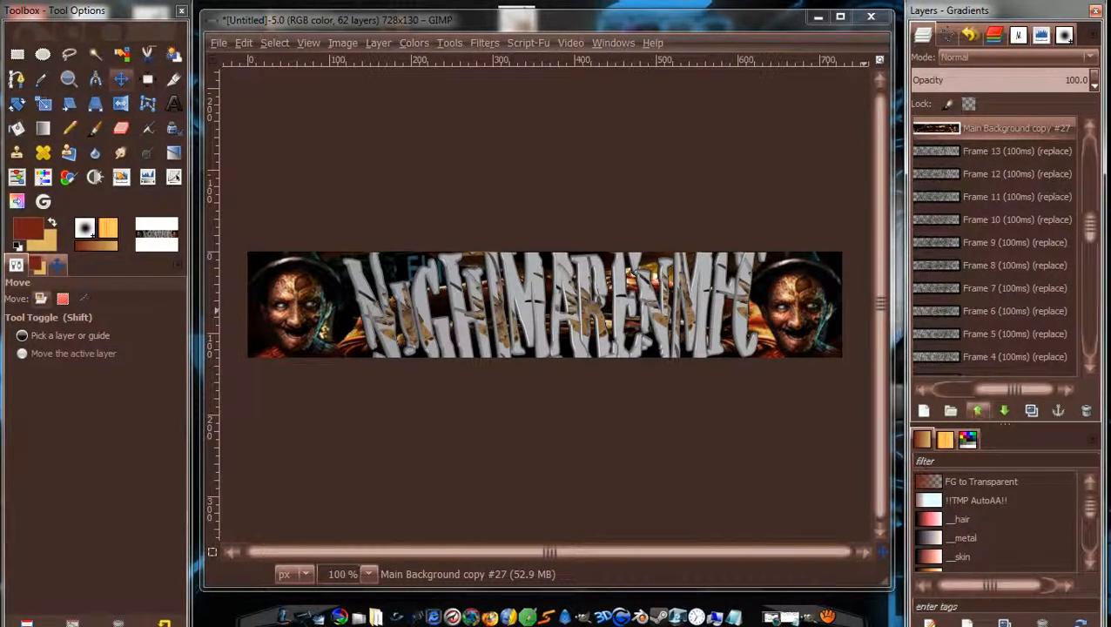
pyautogui.click(978, 411)
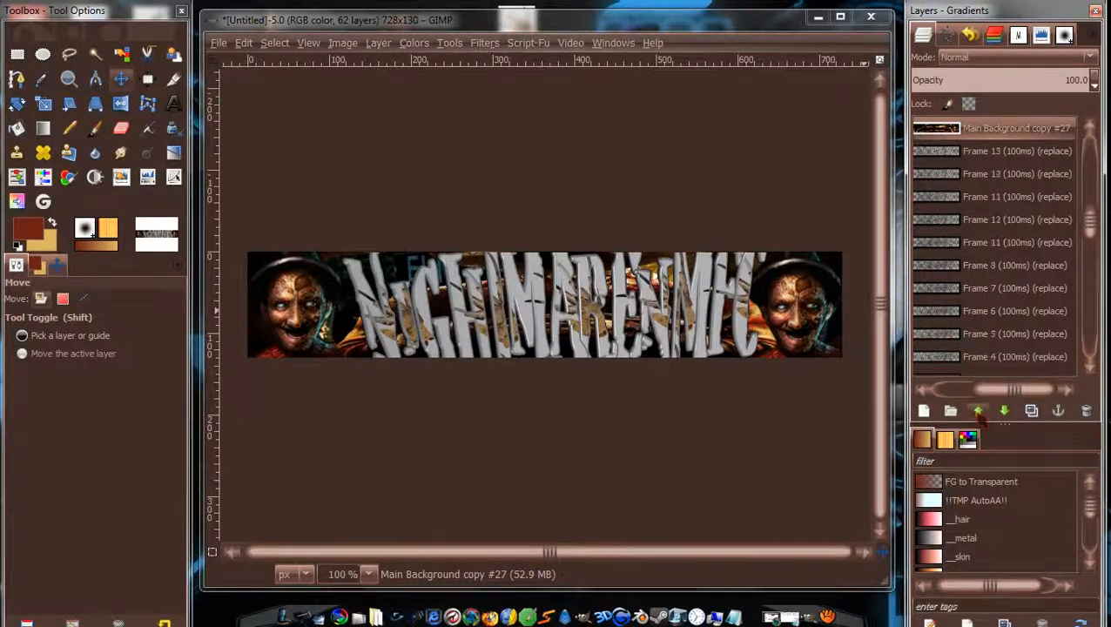
pyautogui.doubleClick(978, 412)
pyautogui.tripleClick(978, 412)
pyautogui.tripleClick(978, 412)
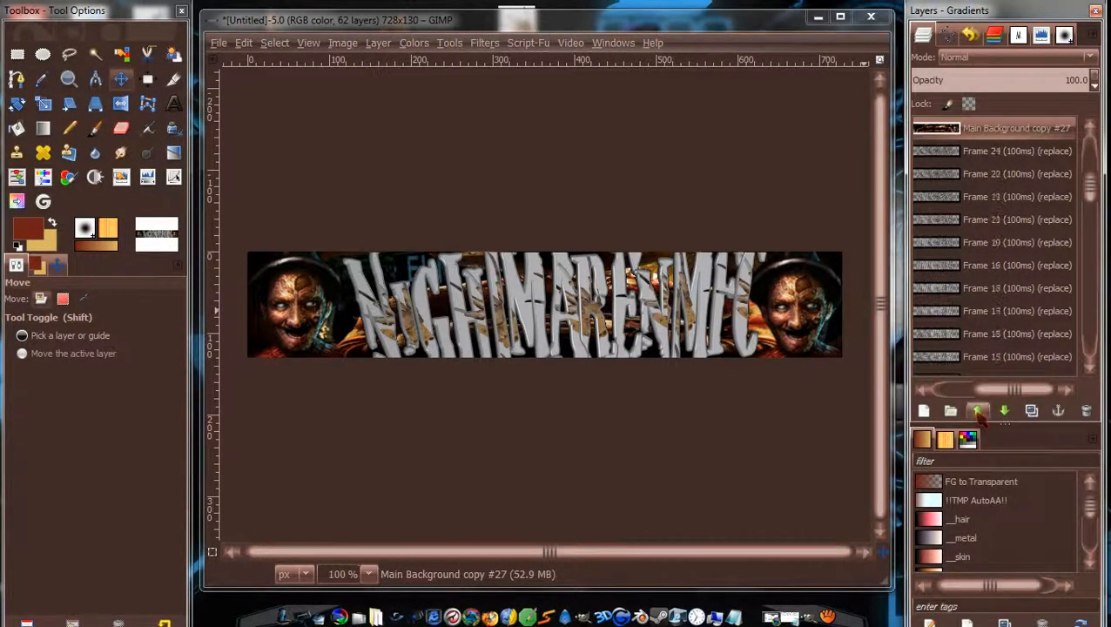
pyautogui.click(979, 412)
pyautogui.click(978, 412)
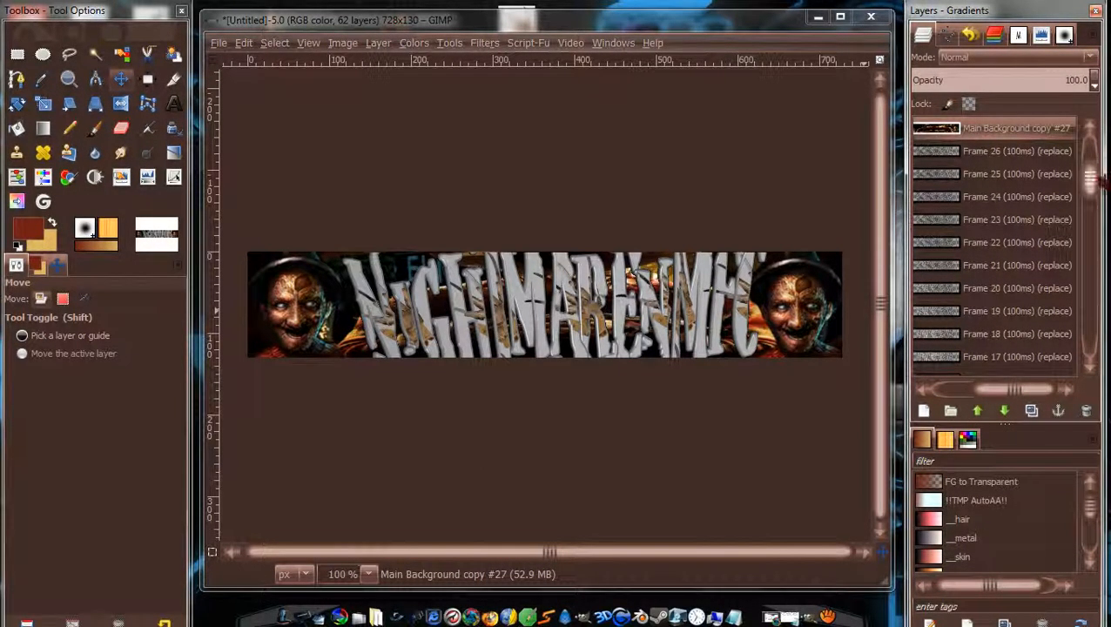
# Raise Main Background copy #26 above Frames 9–11 into place beneath Frame 26.
pyautogui.moveTo(1089, 187); pyautogui.dragTo(1098, 244)
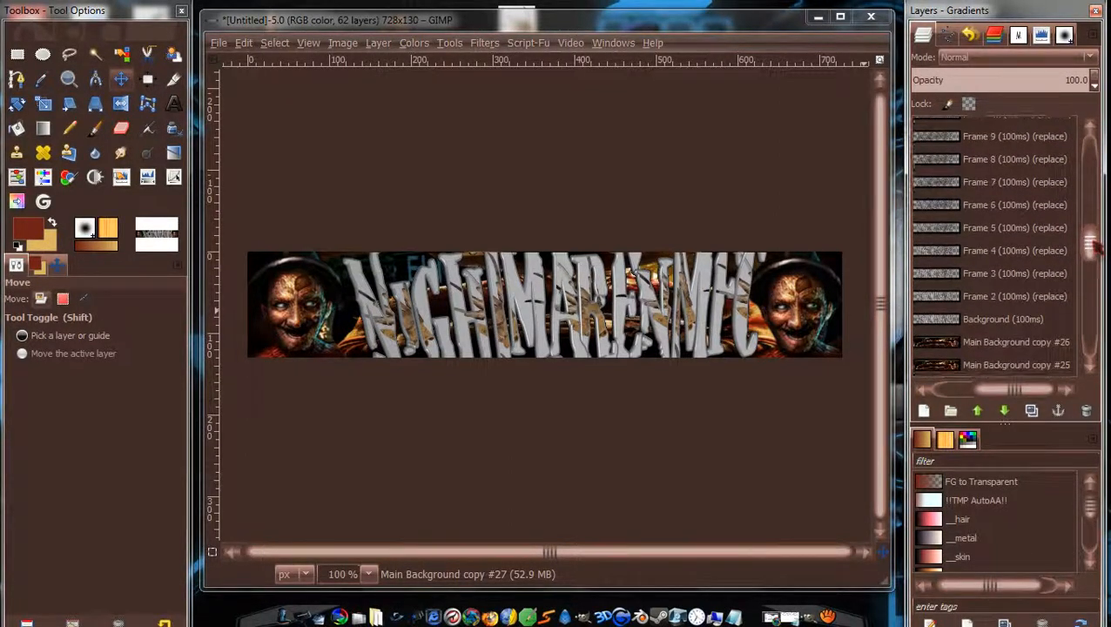
pyautogui.click(988, 342)
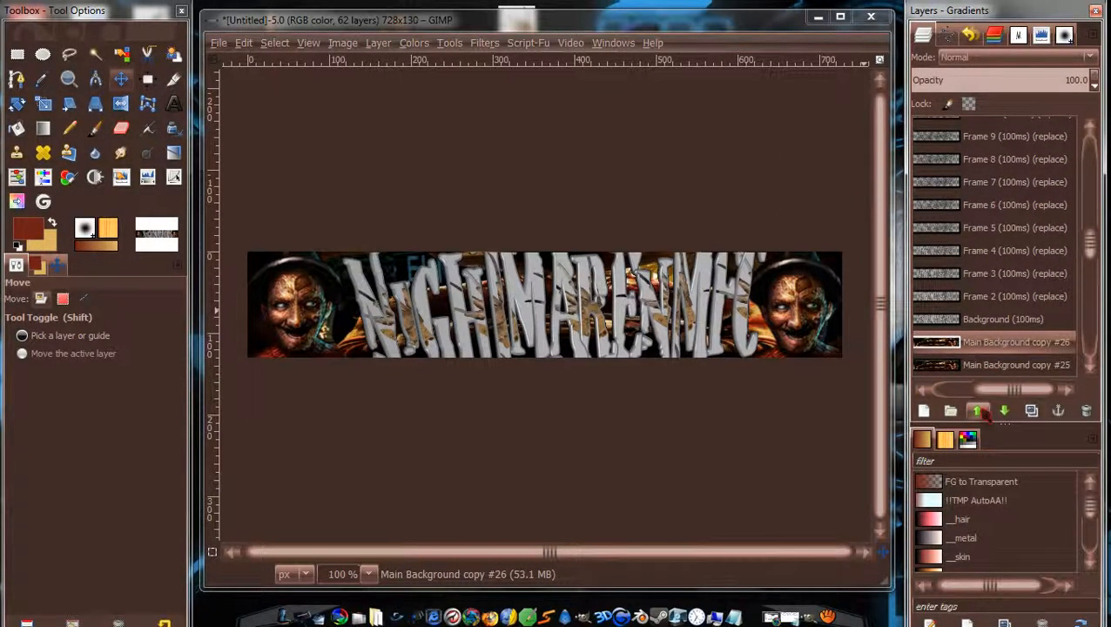
pyautogui.click(978, 412)
pyautogui.click(978, 412)
pyautogui.click(978, 412)
pyautogui.click(978, 412)
pyautogui.click(978, 412)
pyautogui.click(979, 411)
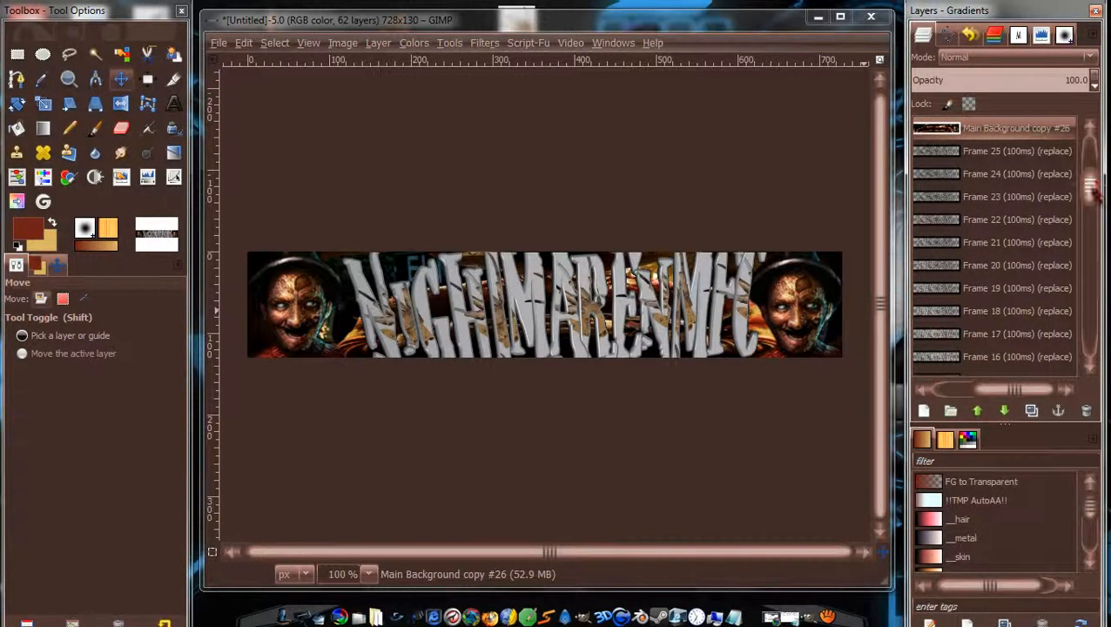
# Raise Main Background copy #25 above Frame 16 to sit beneath Frame 25.
pyautogui.moveTo(1097, 195); pyautogui.dragTo(1096, 186)
pyautogui.scroll(-7, 1044, 344)
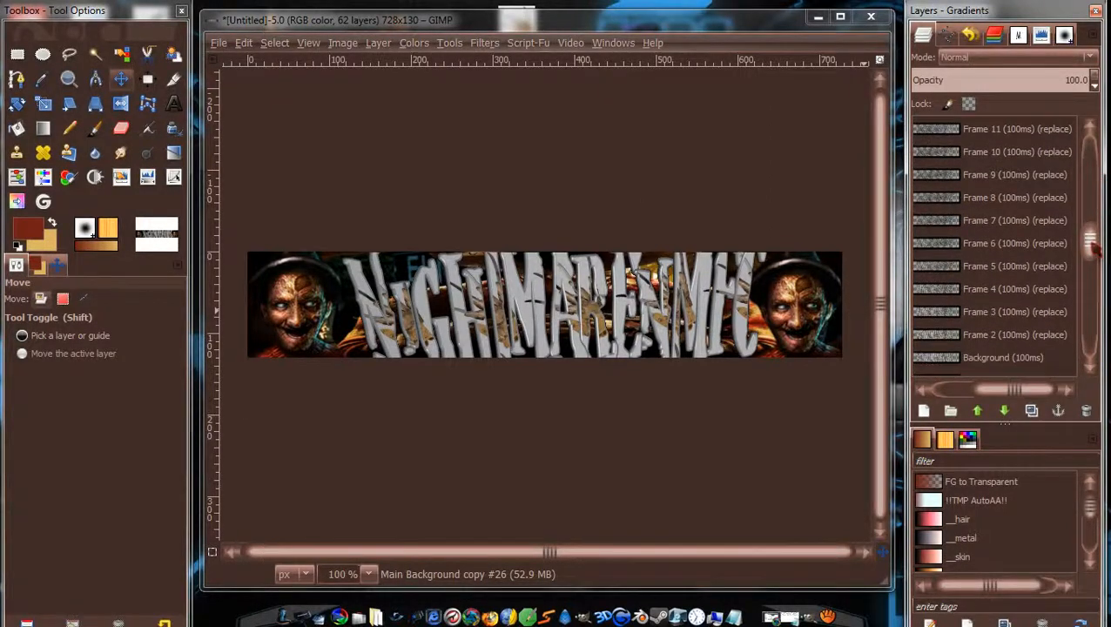
pyautogui.click(1034, 279)
pyautogui.click(977, 411)
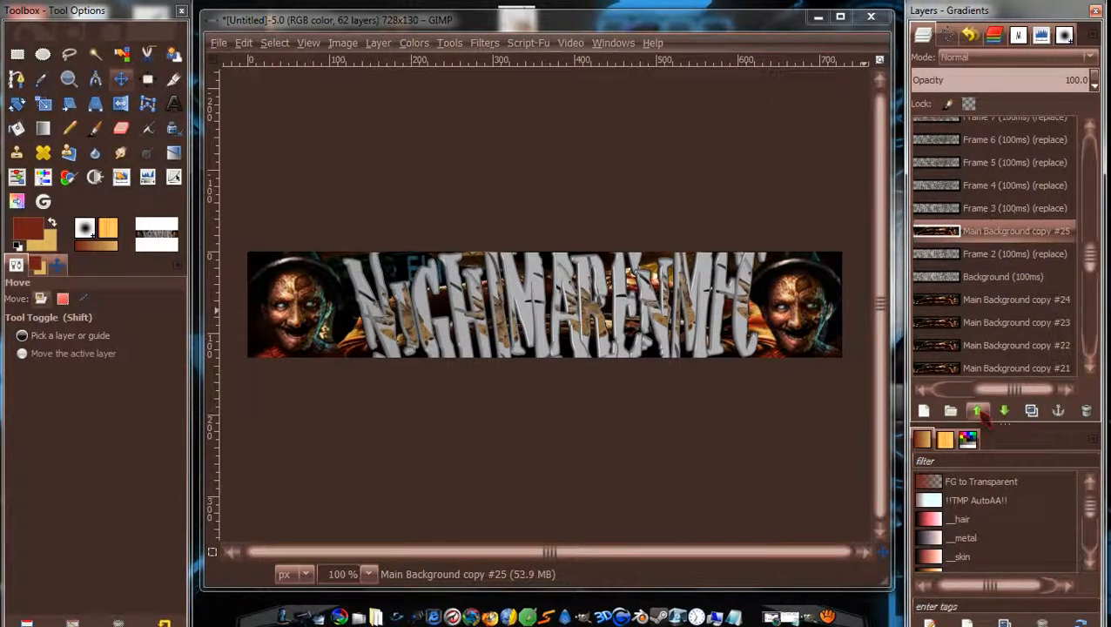
pyautogui.click(977, 411)
pyautogui.click(977, 411)
pyautogui.click(977, 411)
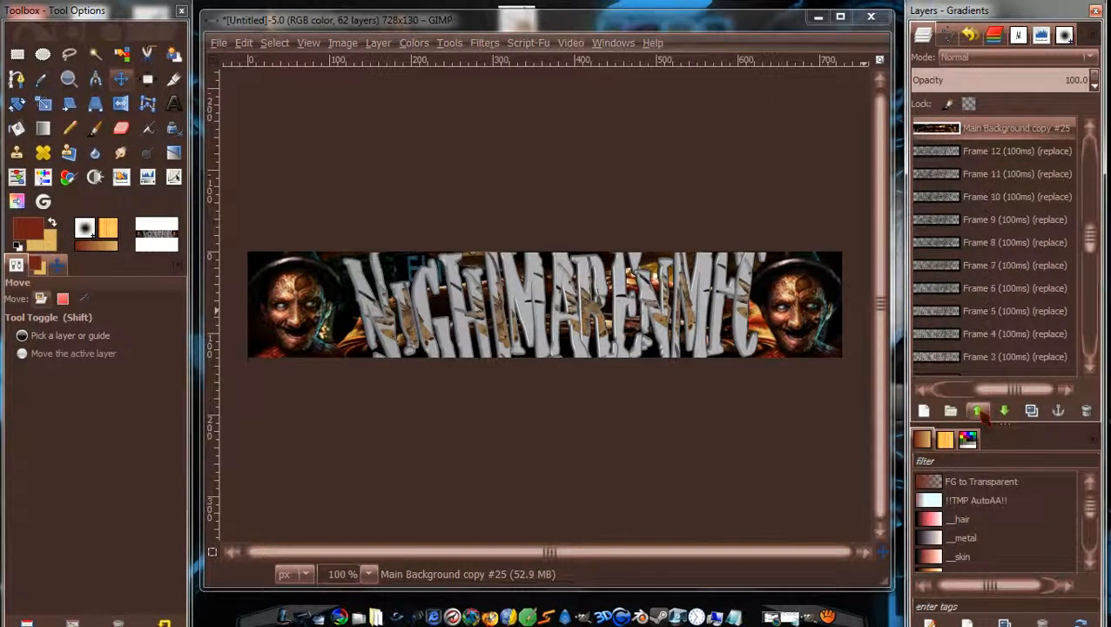
pyautogui.click(977, 411)
pyautogui.click(978, 411)
pyautogui.click(978, 411)
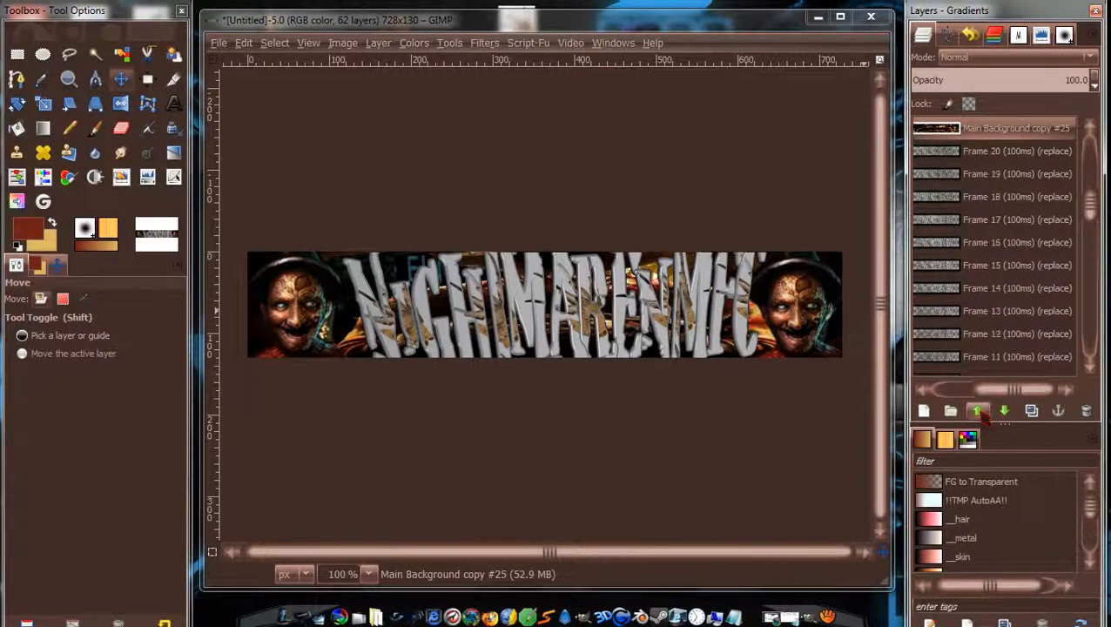
# Move Main Background copy #24 up so it sits just below Frame 24.
pyautogui.moveTo(1096, 181); pyautogui.dragTo(1096, 277)
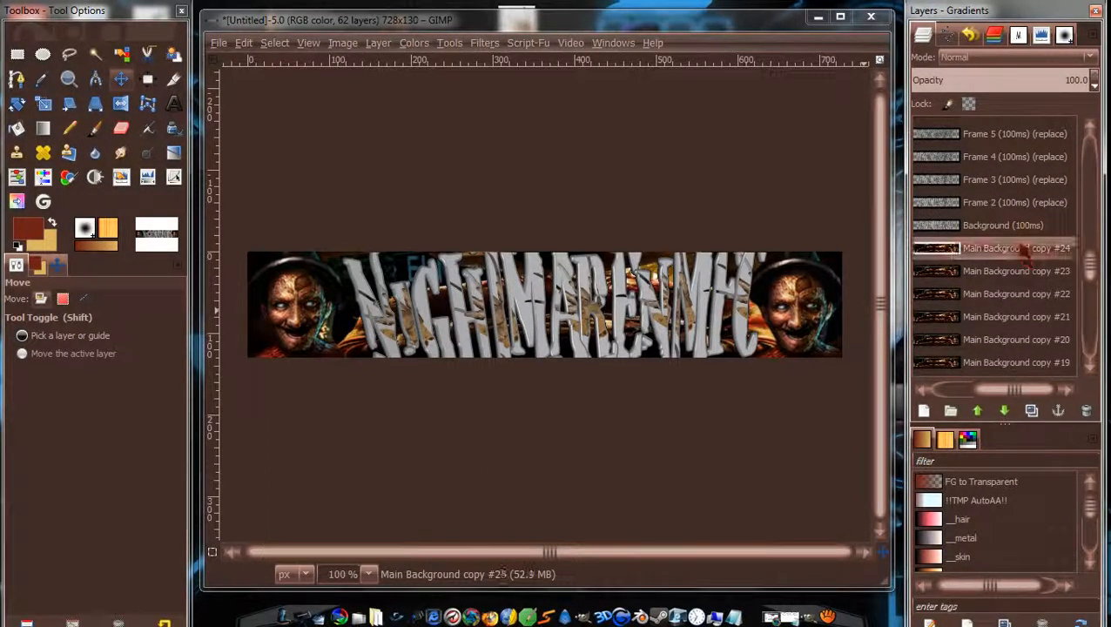
pyautogui.click(979, 411)
pyautogui.click(979, 412)
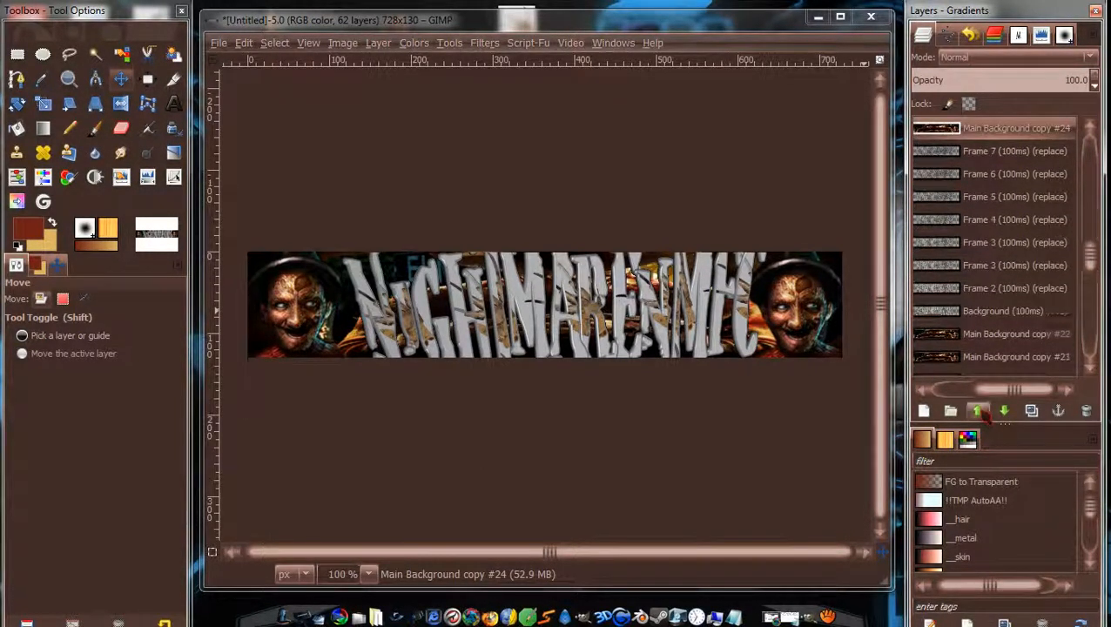
pyautogui.click(979, 411)
pyautogui.click(979, 412)
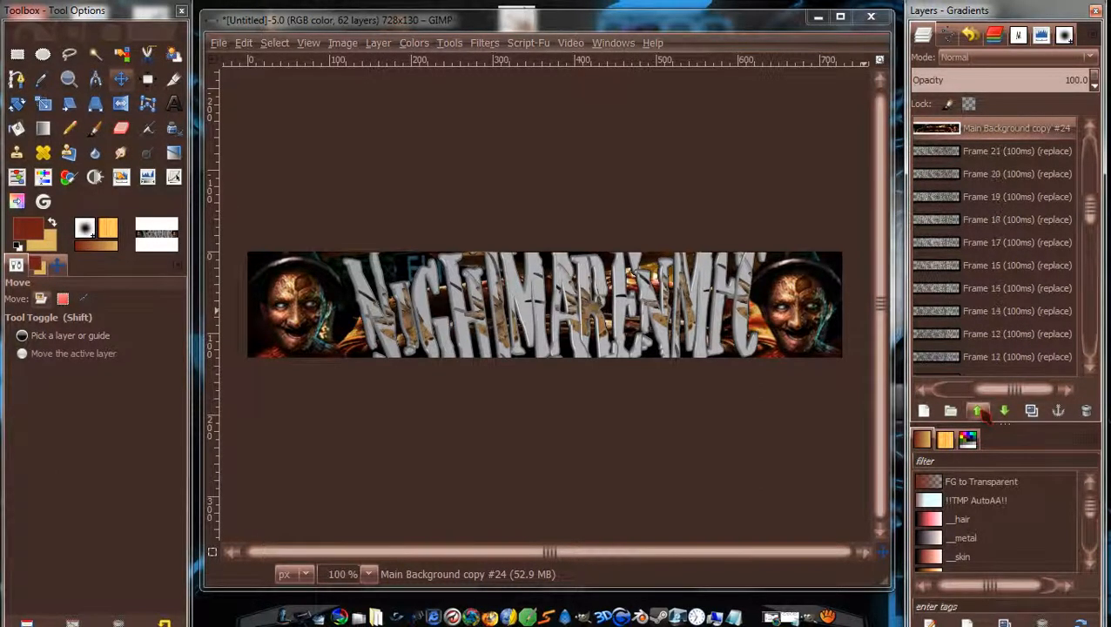
pyautogui.click(978, 412)
pyautogui.click(979, 412)
pyautogui.click(979, 412)
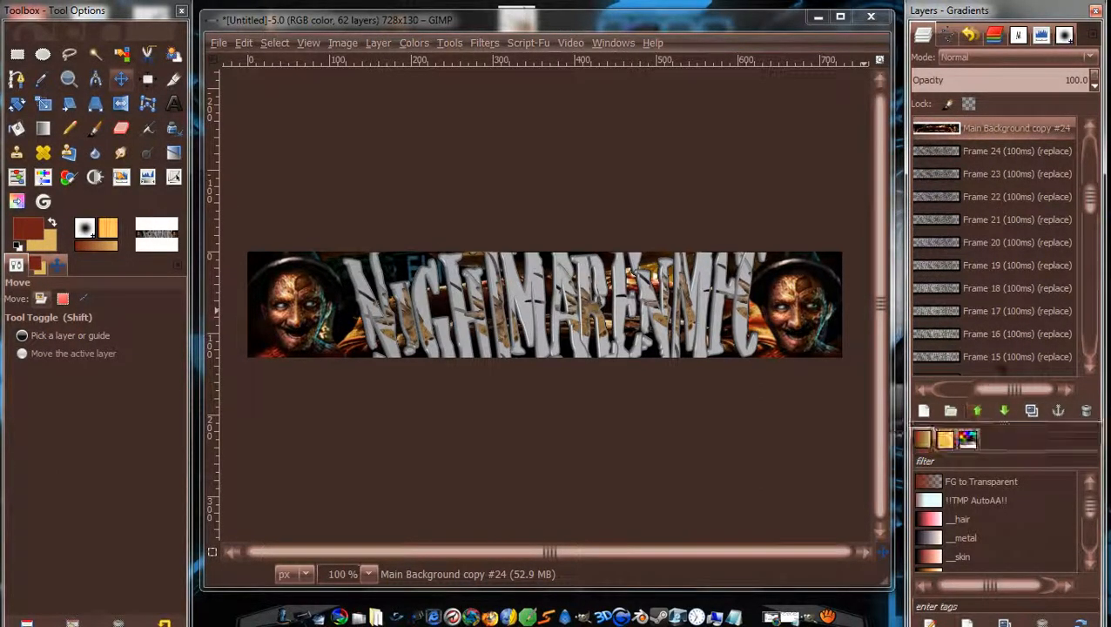
pyautogui.click(1004, 410)
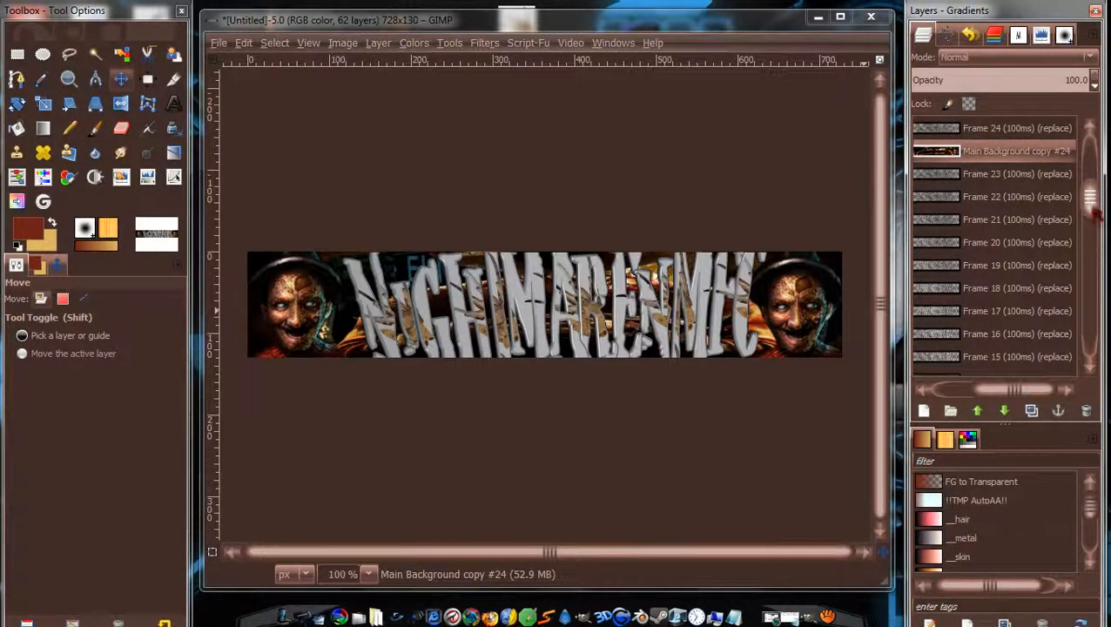
# Raise Main Background copy #23 past Frames 11–13, placing it just below Frame 23.
pyautogui.moveTo(1096, 216); pyautogui.dragTo(1094, 277)
pyautogui.click(1004, 341)
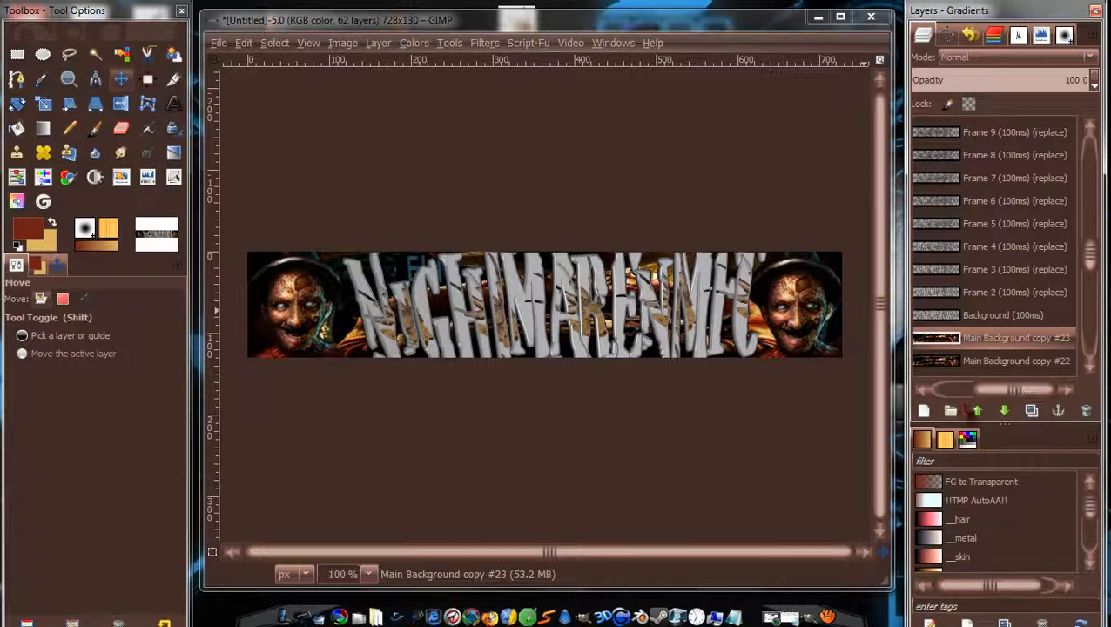
pyautogui.click(977, 410)
pyautogui.click(977, 410)
pyautogui.click(977, 410)
pyautogui.click(977, 410)
pyautogui.click(977, 411)
pyautogui.click(977, 411)
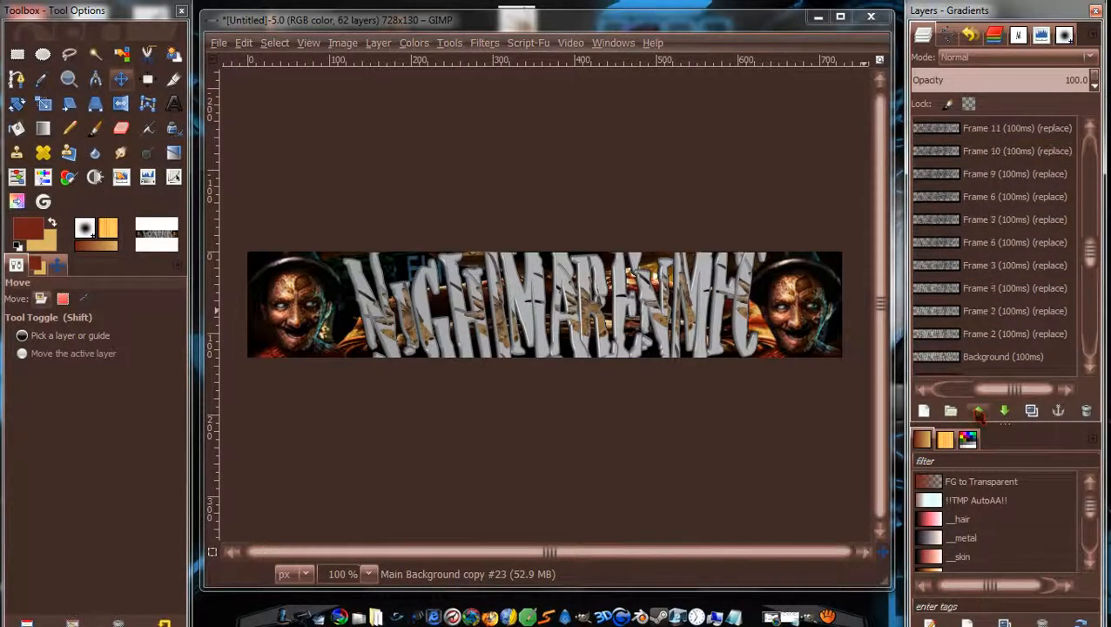
pyautogui.click(977, 410)
pyautogui.click(977, 411)
pyautogui.click(977, 410)
pyautogui.click(977, 410)
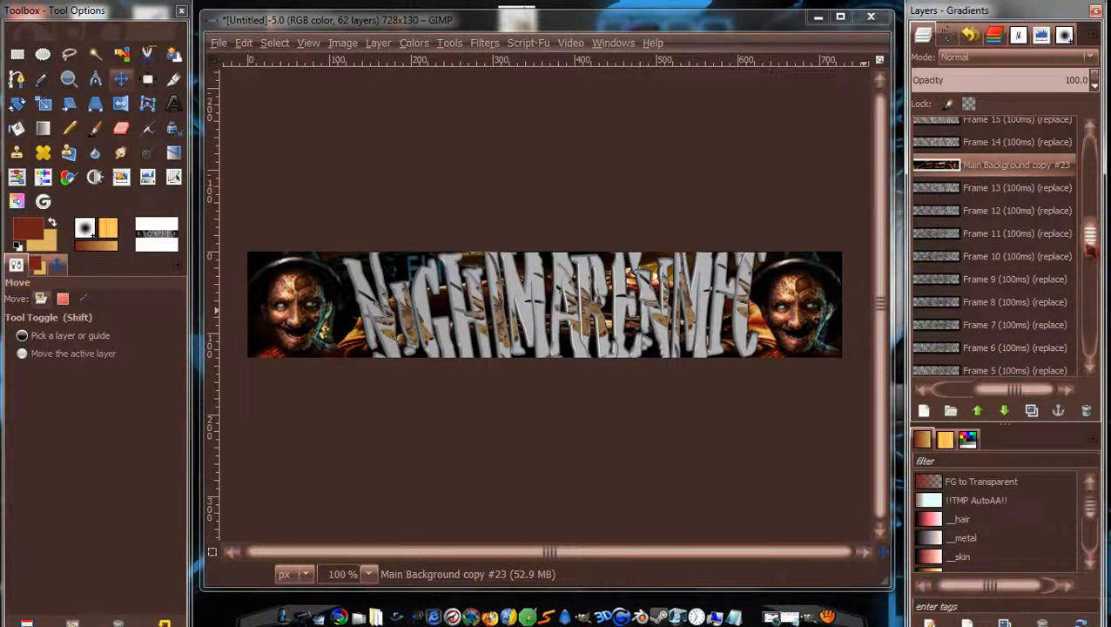
pyautogui.click(977, 410)
pyautogui.click(977, 410)
pyautogui.click(978, 410)
pyautogui.click(977, 411)
pyautogui.click(978, 410)
pyautogui.click(977, 410)
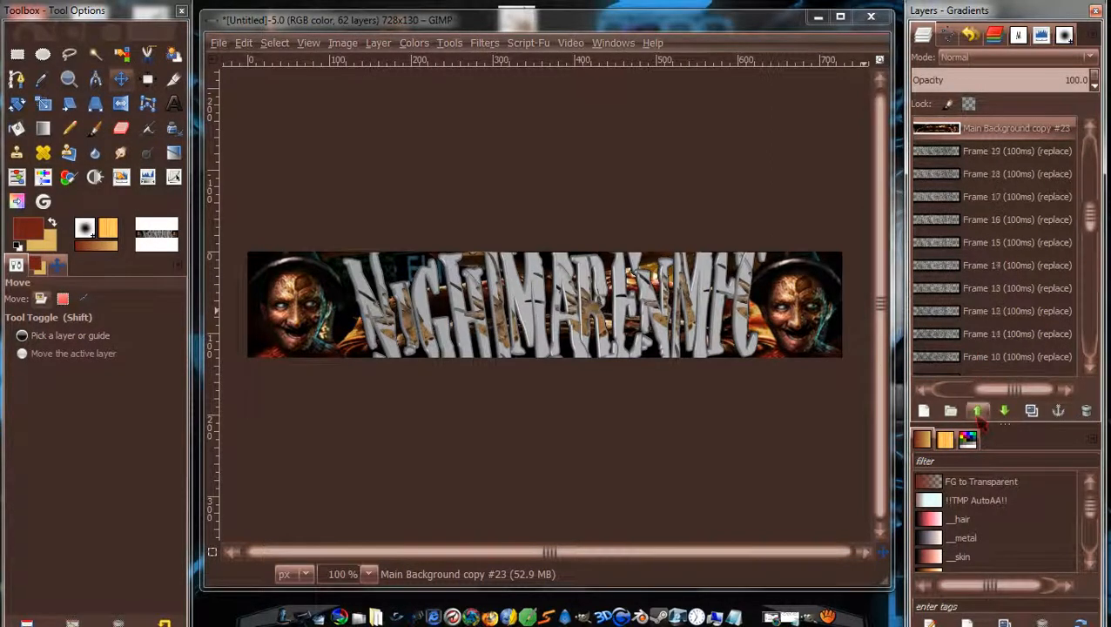
pyautogui.scroll(1, 1090, 203)
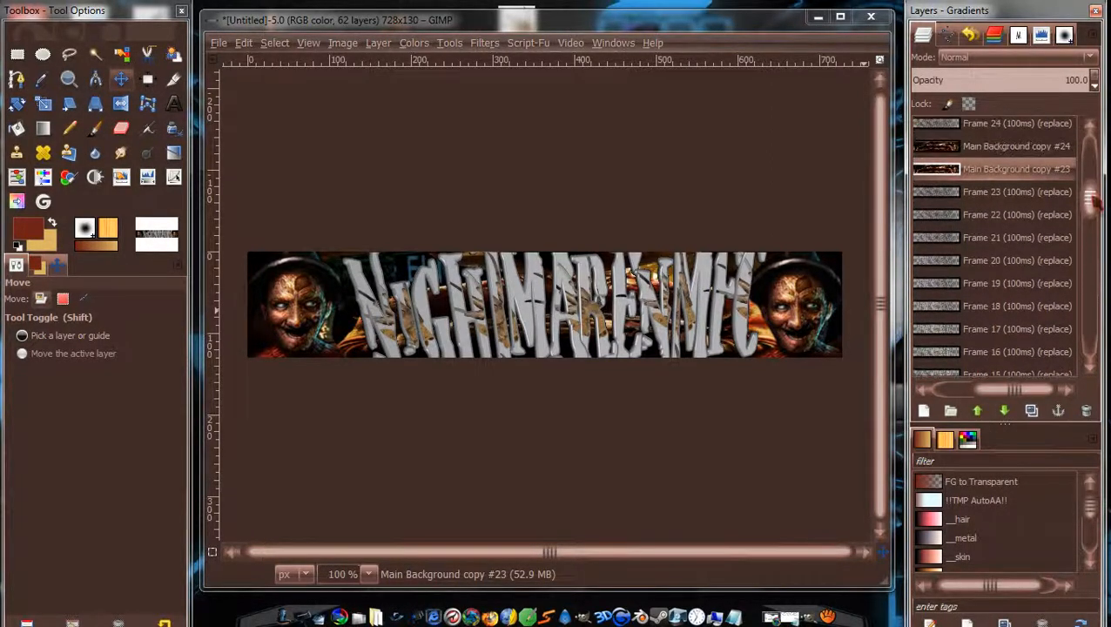
pyautogui.click(1005, 411)
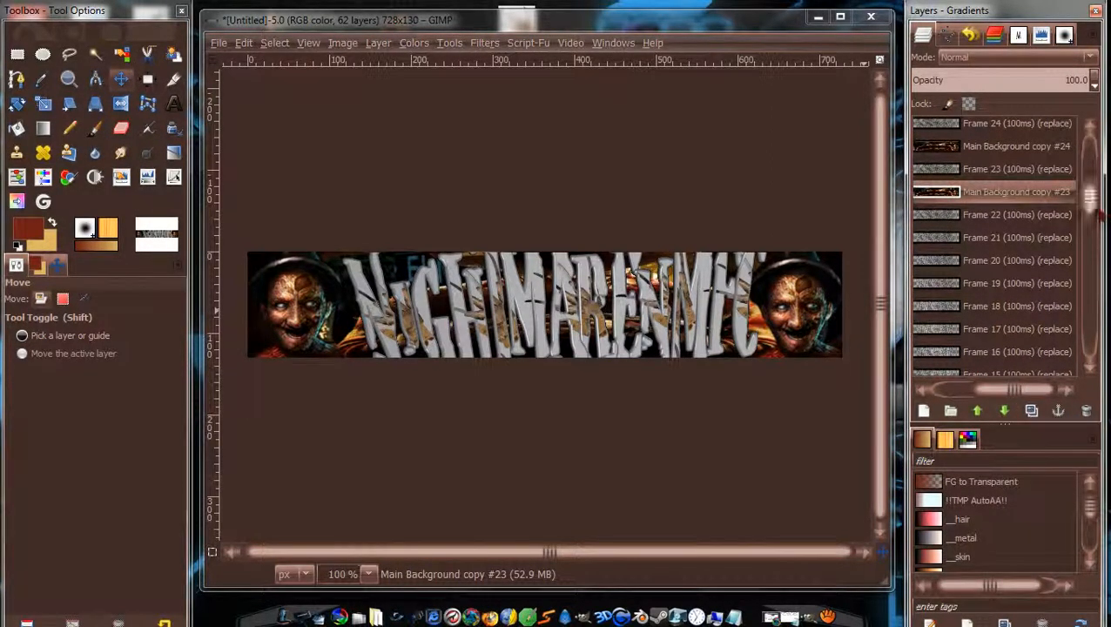
# Raise Main Background copy #22 up the stack, placing it just below Frame 22.
pyautogui.moveTo(1097, 209); pyautogui.dragTo(1093, 280)
pyautogui.click(1006, 315)
pyautogui.click(977, 411)
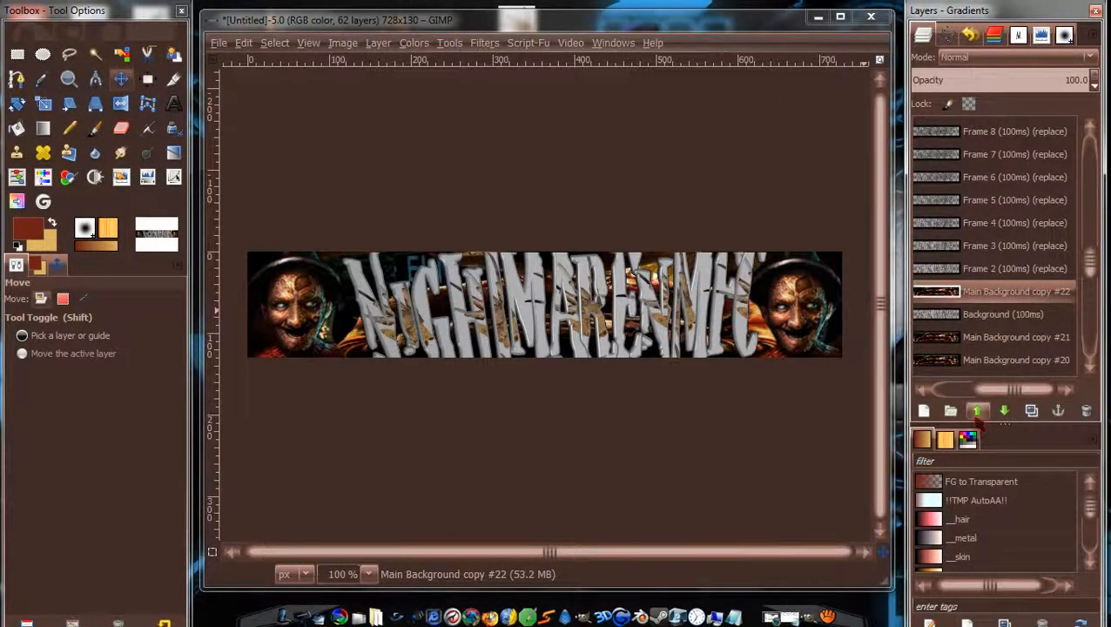
pyautogui.click(977, 411)
pyautogui.click(977, 411)
pyautogui.click(977, 411)
pyautogui.click(977, 411)
pyautogui.click(977, 411)
pyautogui.click(977, 411)
pyautogui.click(977, 411)
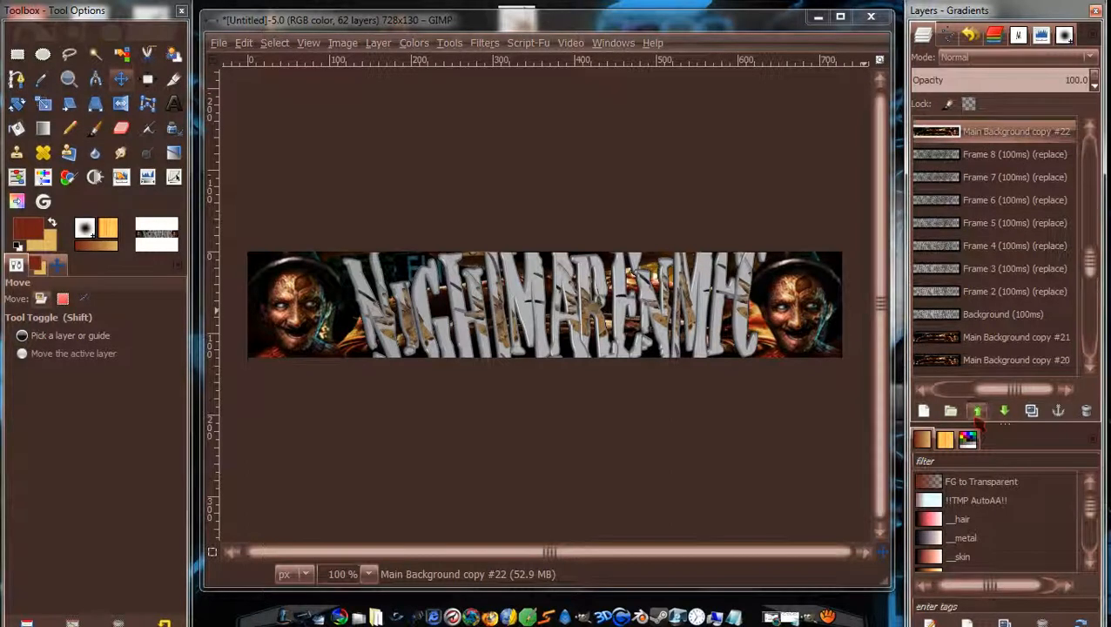
pyautogui.click(977, 413)
pyautogui.click(977, 413)
pyautogui.click(977, 413)
pyautogui.click(978, 412)
pyautogui.click(977, 413)
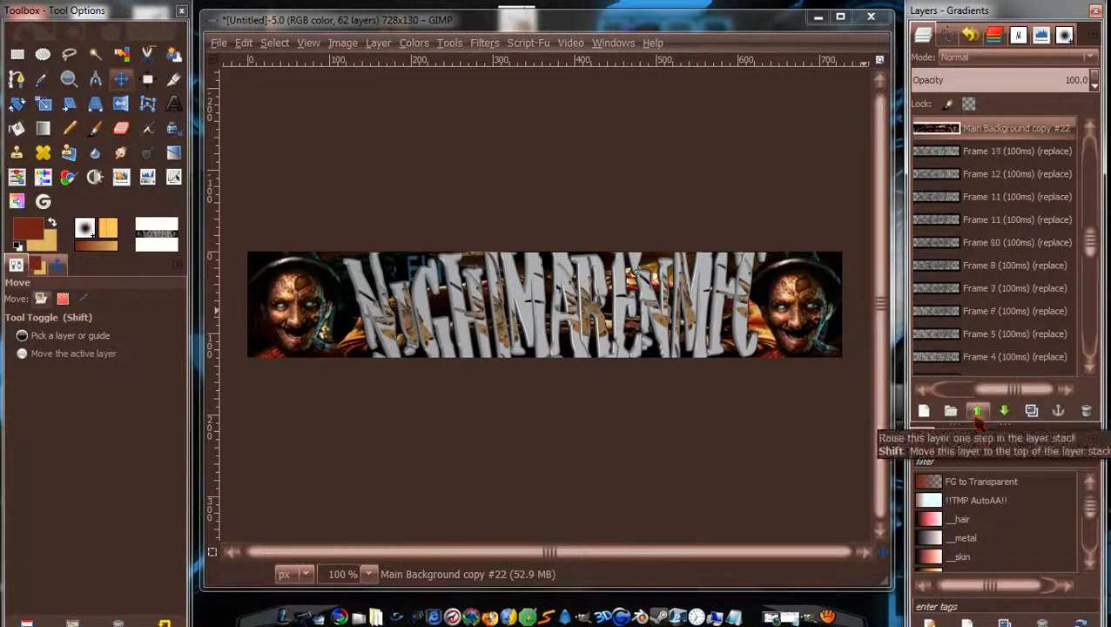
pyautogui.click(977, 413)
pyautogui.click(977, 413)
pyautogui.click(977, 415)
pyautogui.click(978, 414)
pyautogui.click(977, 414)
pyautogui.click(977, 415)
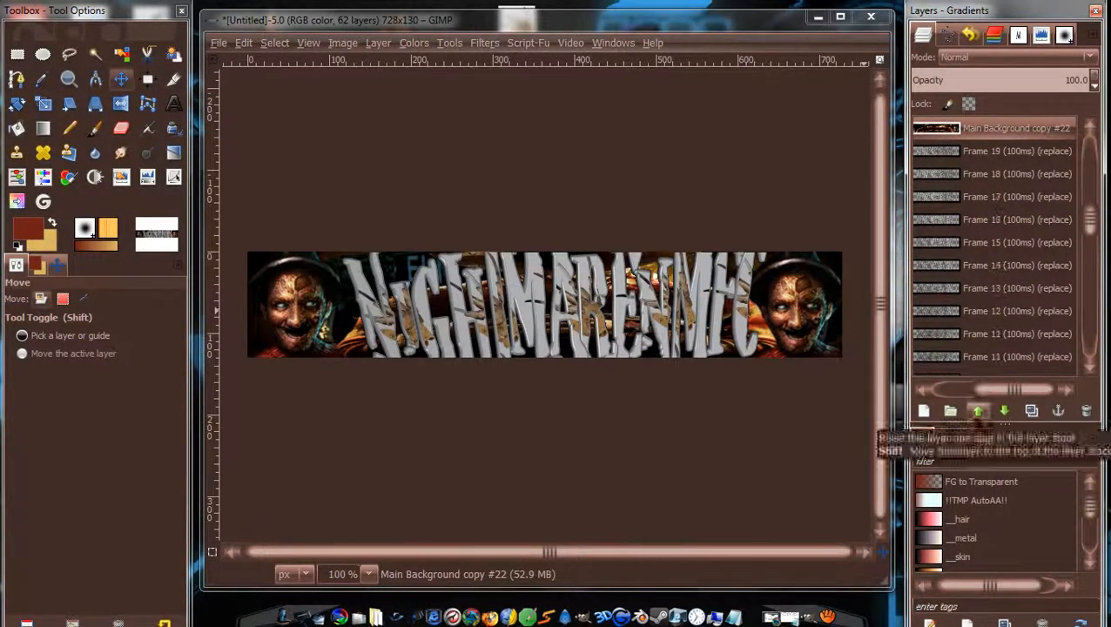
pyautogui.click(977, 415)
pyautogui.click(977, 415)
pyautogui.click(1004, 410)
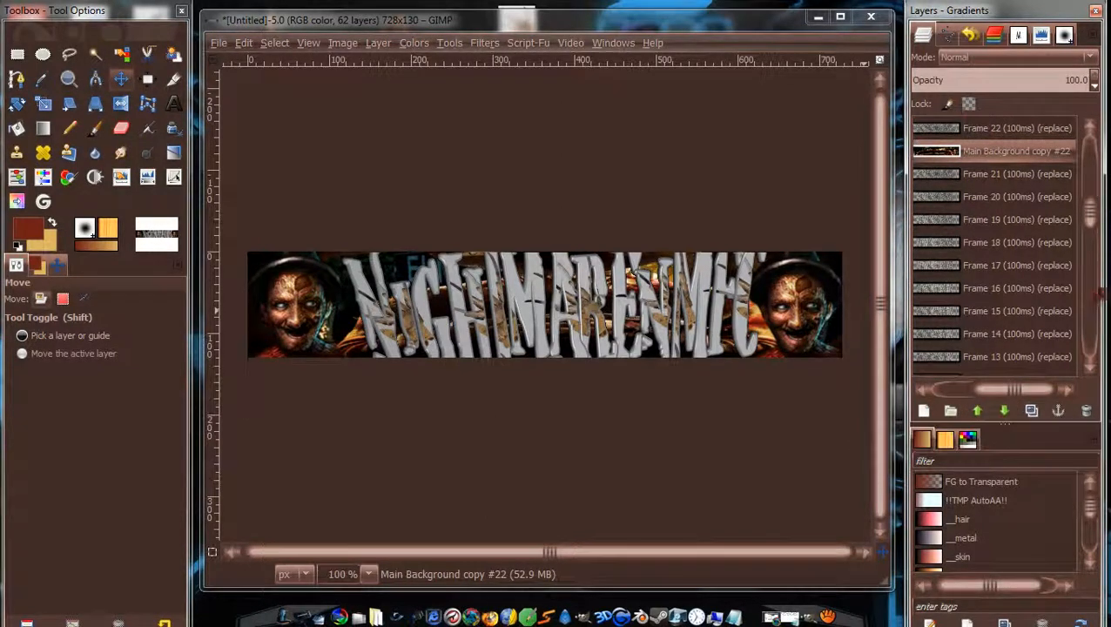
# Raise Main Background copy #21 above Frame 20 to sit beneath Frame 21.
pyautogui.moveTo(1091, 220); pyautogui.dragTo(1093, 292)
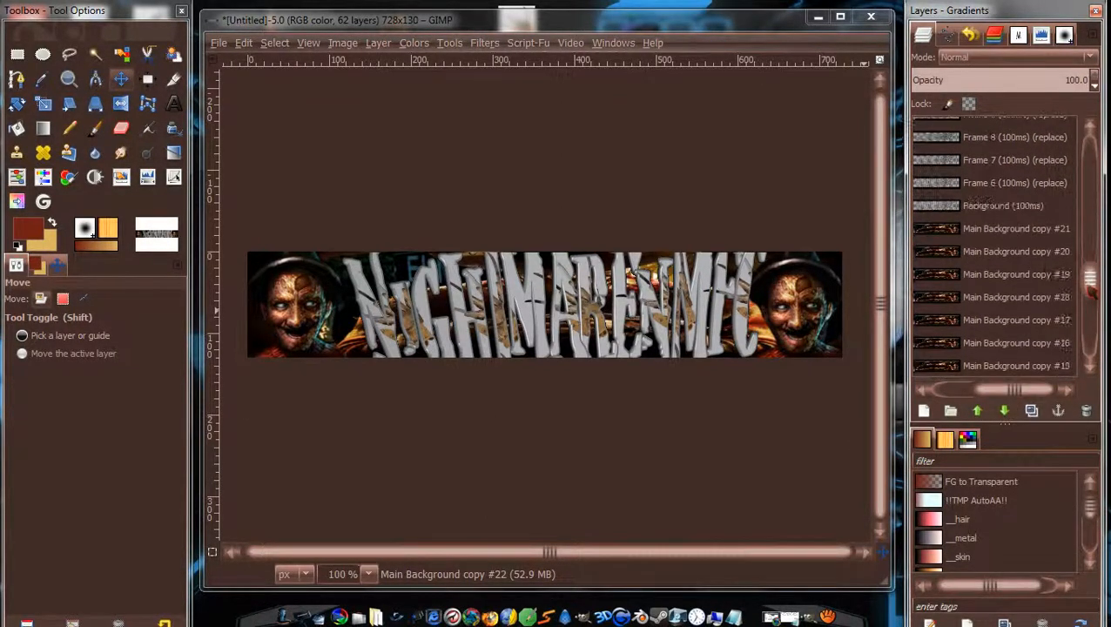
pyautogui.click(1019, 234)
pyautogui.click(982, 410)
pyautogui.click(981, 410)
pyautogui.click(982, 411)
pyautogui.click(981, 410)
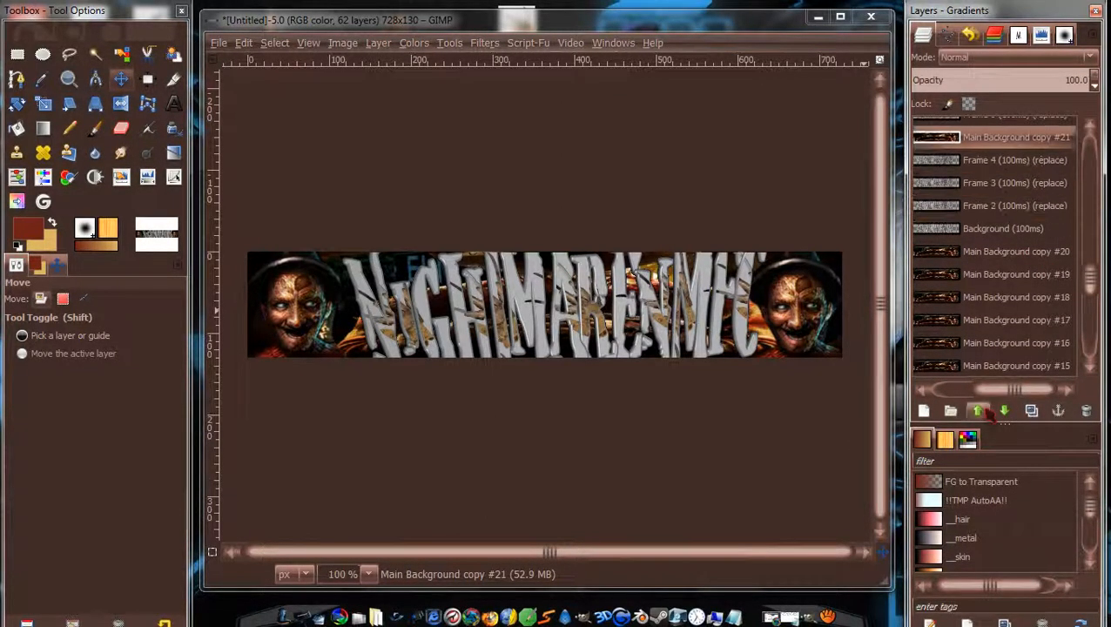
pyautogui.click(981, 410)
pyautogui.click(981, 410)
pyautogui.click(981, 410)
pyautogui.click(981, 410)
pyautogui.click(981, 410)
pyautogui.click(981, 411)
pyautogui.click(982, 410)
pyautogui.click(982, 411)
pyautogui.click(982, 410)
pyautogui.click(981, 410)
pyautogui.click(981, 411)
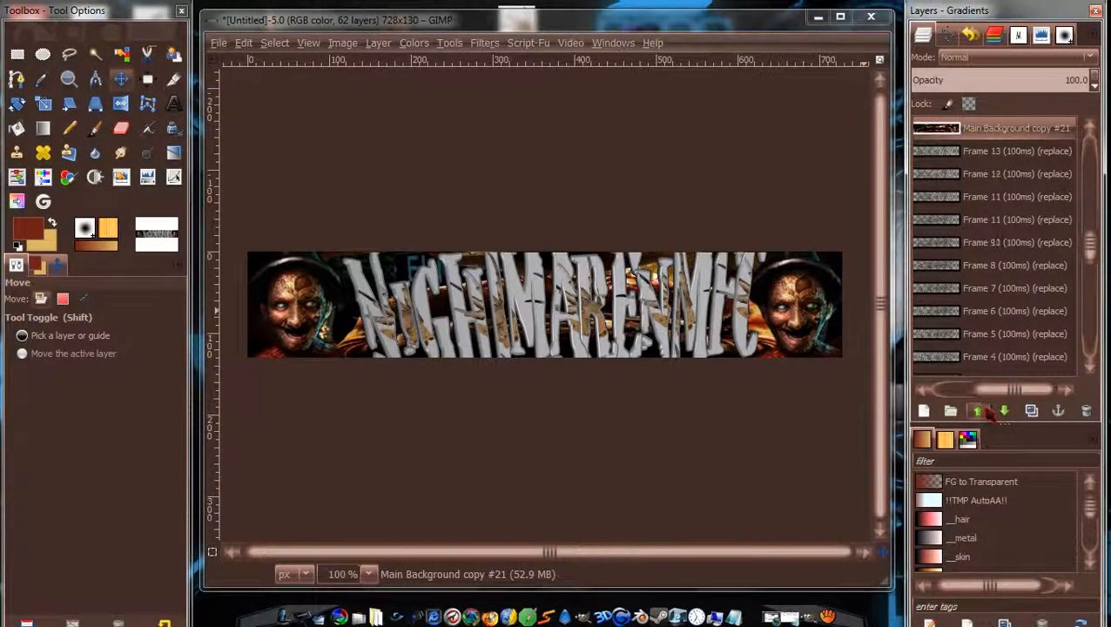
pyautogui.click(983, 411)
pyautogui.click(983, 411)
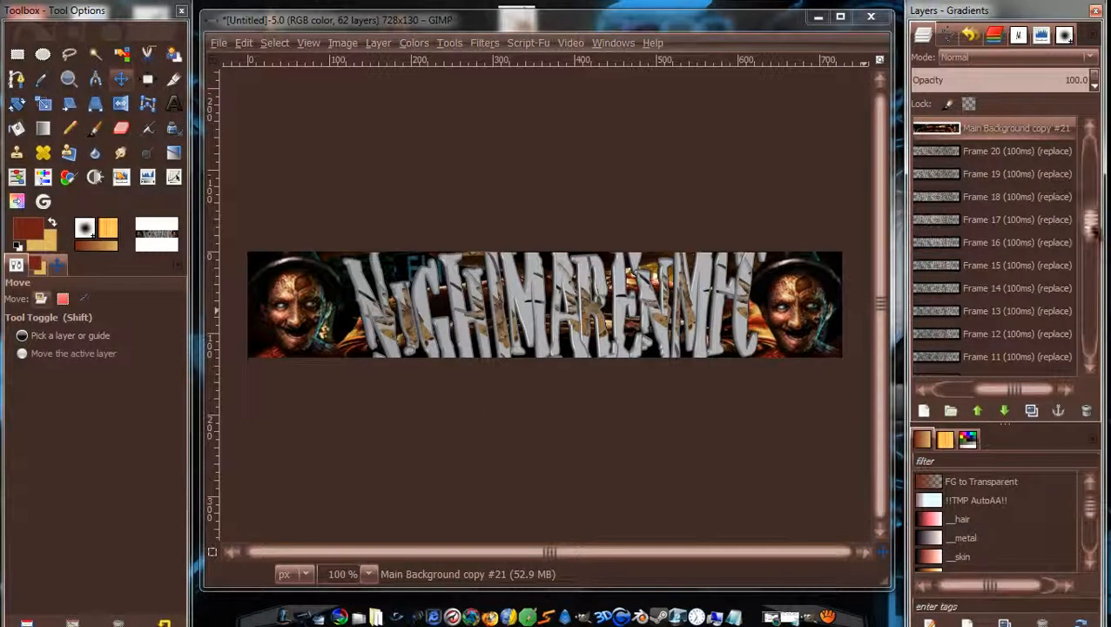
# Raise Main Background copy #20 until it sits directly under Frame 20.
pyautogui.moveTo(1093, 229); pyautogui.dragTo(1093, 282)
pyautogui.click(1029, 301)
pyautogui.click(1024, 289)
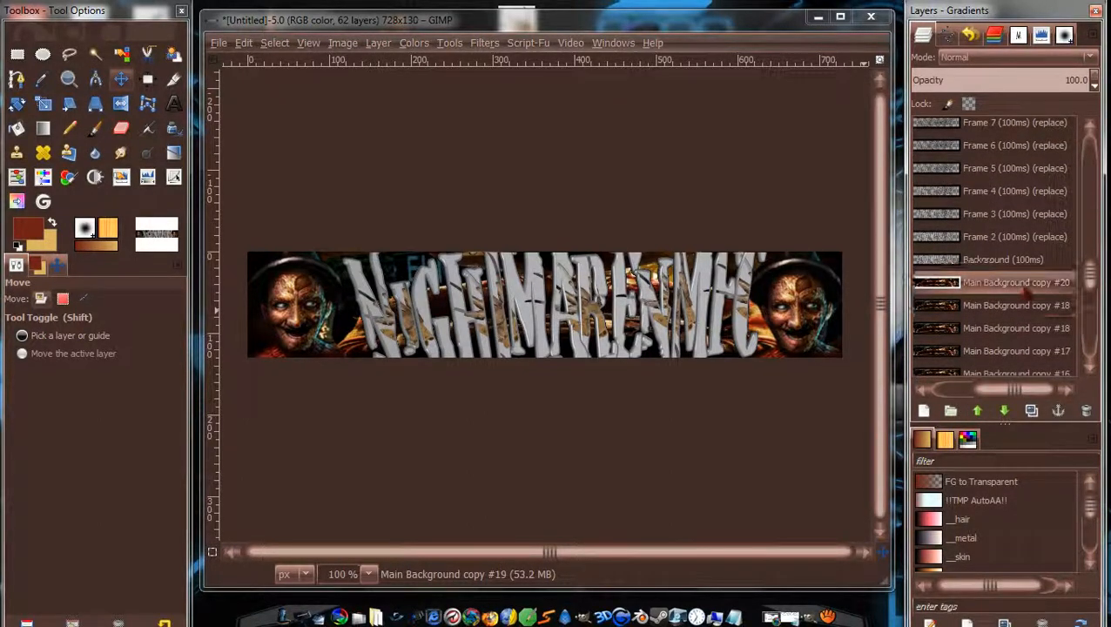
pyautogui.click(981, 411)
pyautogui.click(982, 411)
pyautogui.click(982, 411)
pyautogui.click(981, 411)
pyautogui.click(981, 411)
pyautogui.click(981, 411)
pyautogui.click(981, 411)
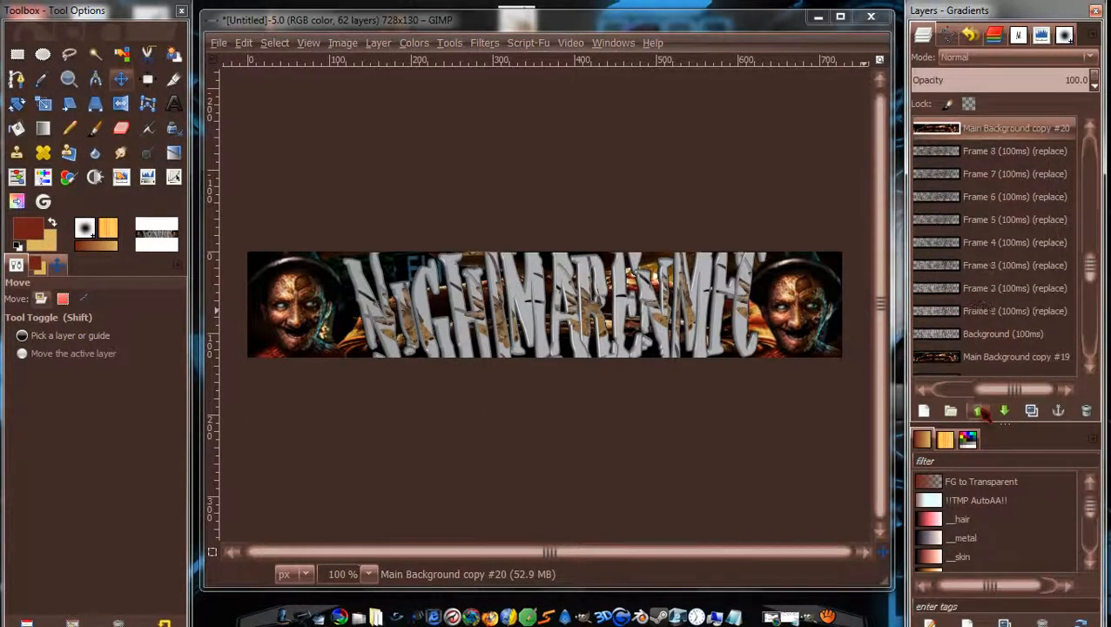
pyautogui.click(982, 411)
pyautogui.click(981, 411)
pyautogui.click(981, 411)
pyautogui.click(981, 411)
pyautogui.click(982, 411)
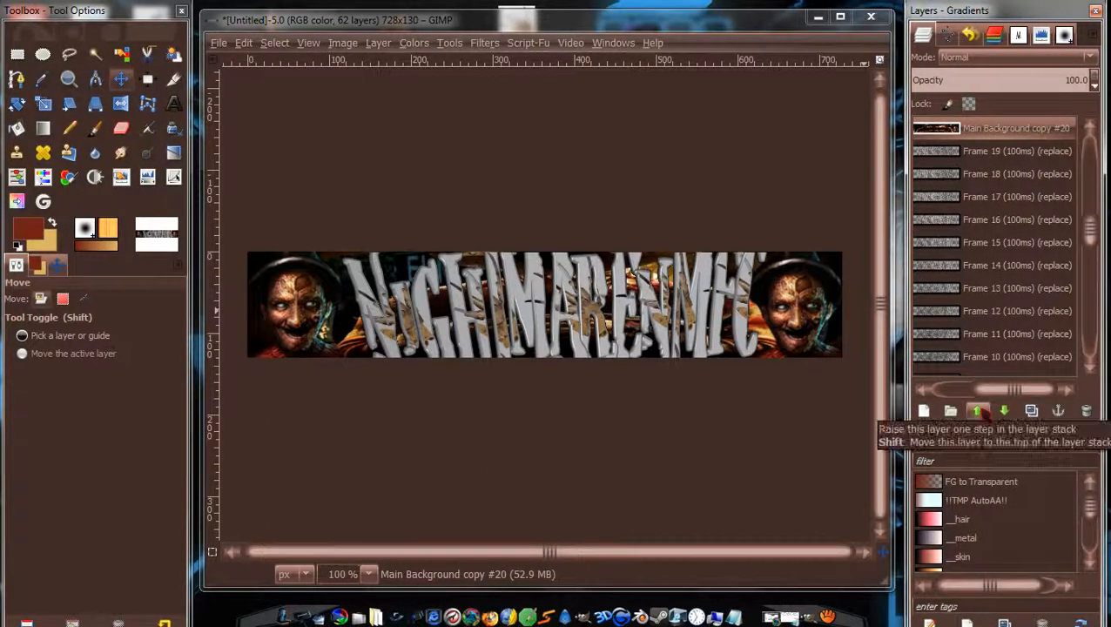
# Raise Main Background copy #19 past Frames 11–13, then lower it to sit beneath Frame 19.
pyautogui.moveTo(1090, 228); pyautogui.dragTo(1076, 282)
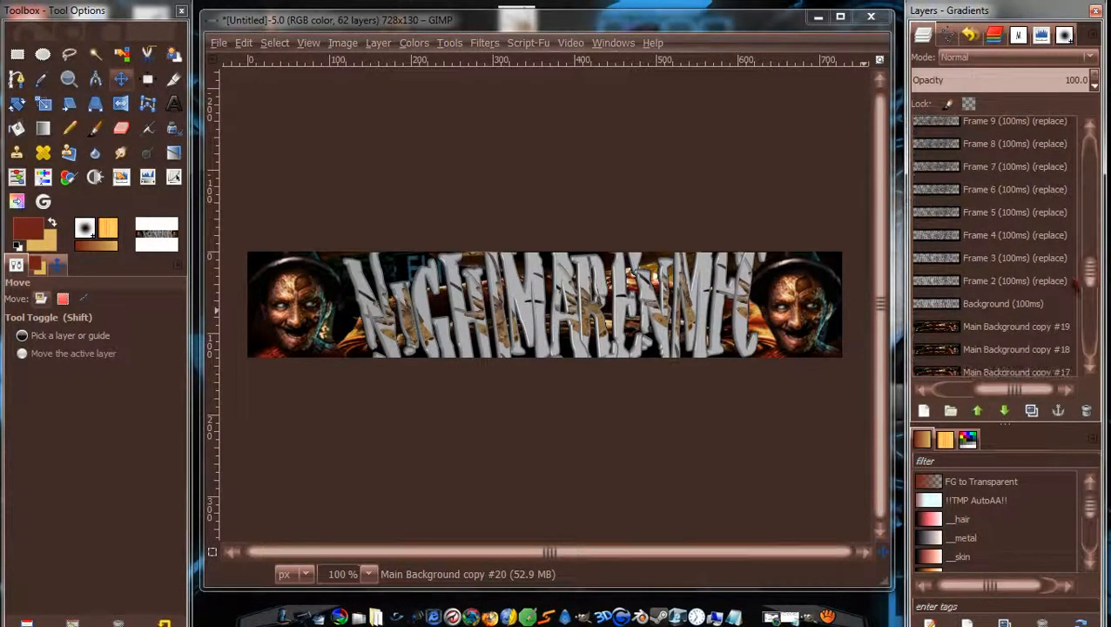
pyautogui.click(1046, 325)
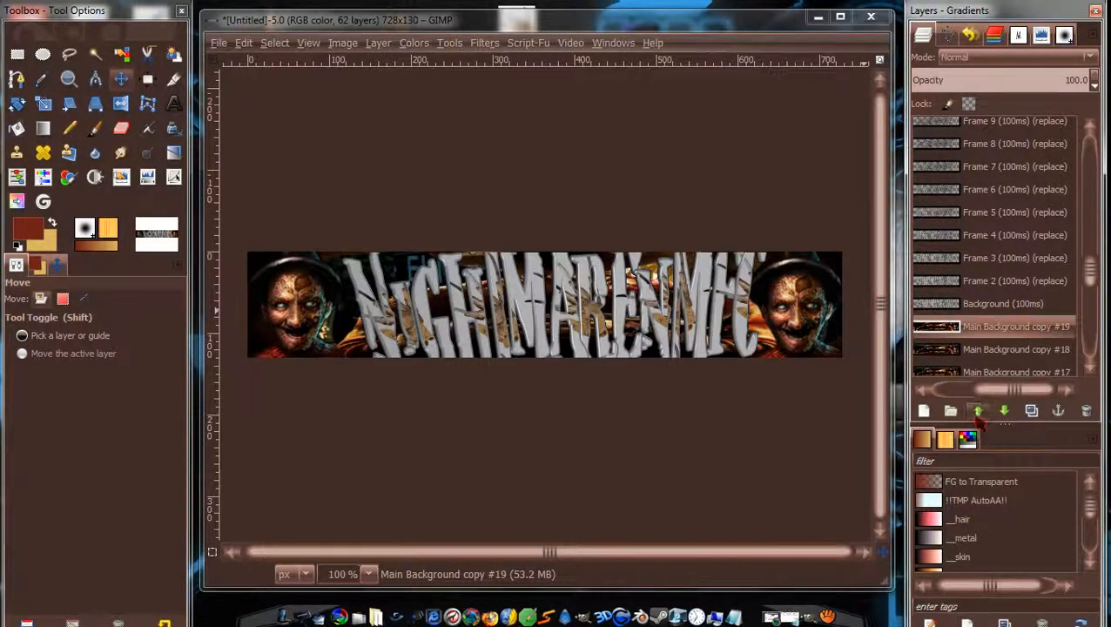
pyautogui.click(979, 411)
pyautogui.click(978, 411)
pyautogui.click(978, 411)
pyautogui.click(978, 411)
pyautogui.click(978, 411)
pyautogui.click(978, 411)
pyautogui.click(978, 411)
pyautogui.click(978, 411)
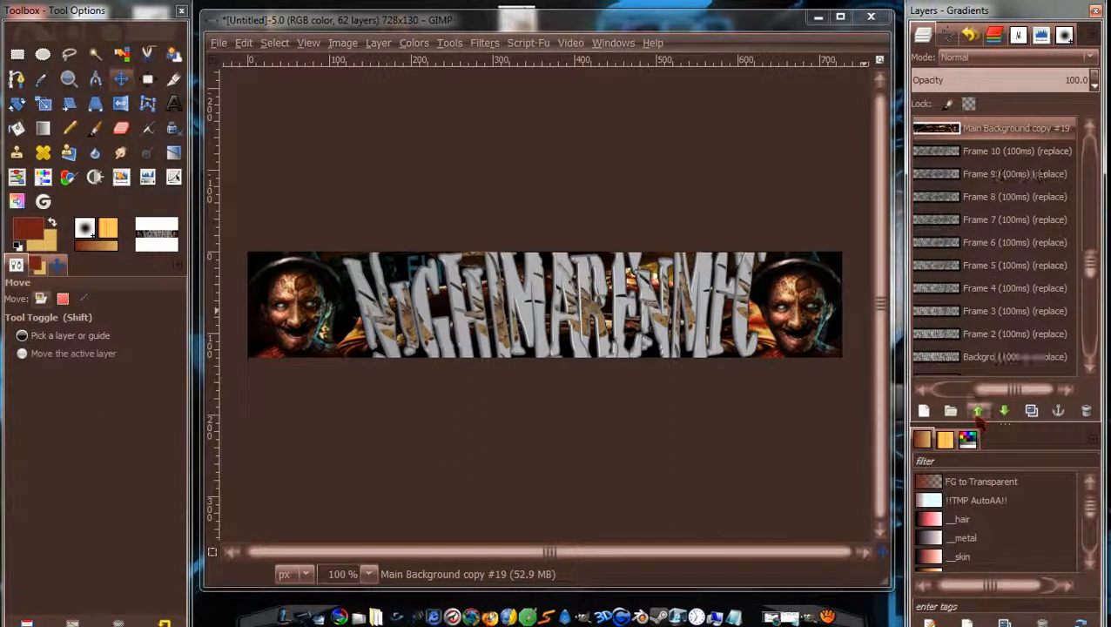
pyautogui.click(978, 411)
pyautogui.click(978, 411)
pyautogui.click(978, 411)
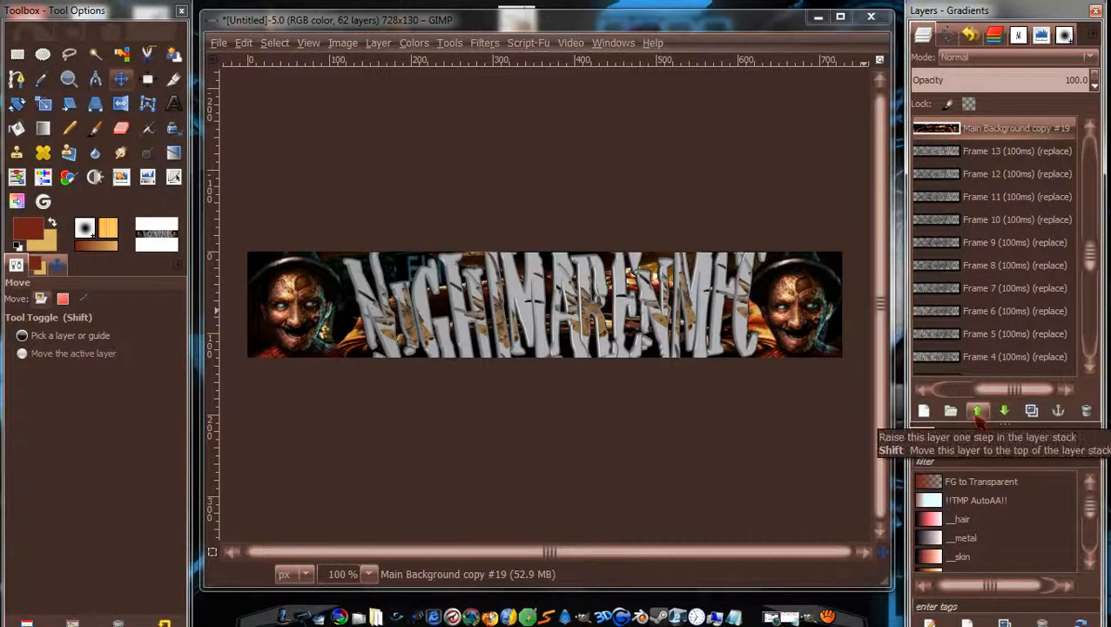
pyautogui.click(978, 411)
pyautogui.click(978, 411)
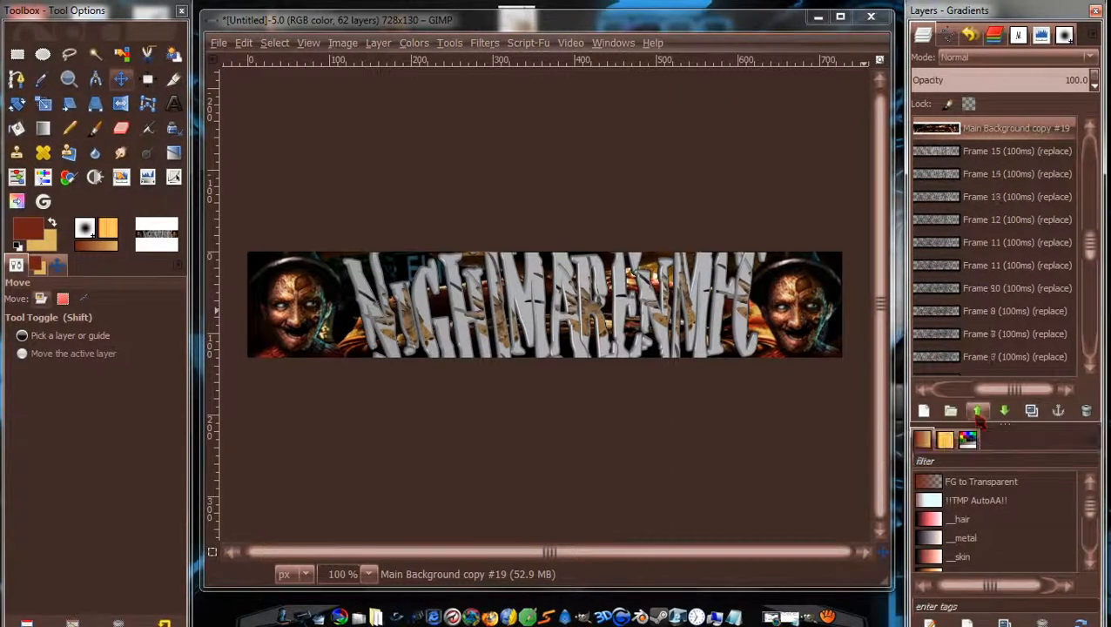
pyautogui.click(978, 411)
pyautogui.click(978, 411)
pyautogui.click(978, 411)
pyautogui.click(978, 411)
pyautogui.click(978, 411)
pyautogui.click(978, 412)
pyautogui.click(978, 411)
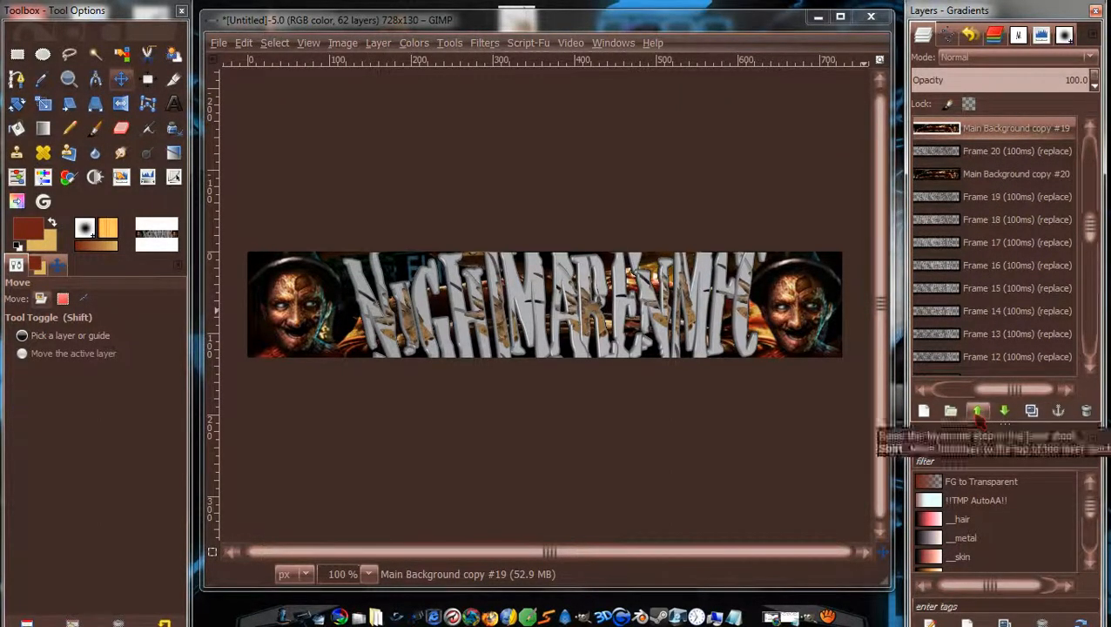
pyautogui.click(1004, 411)
pyautogui.click(1004, 411)
pyautogui.click(1004, 411)
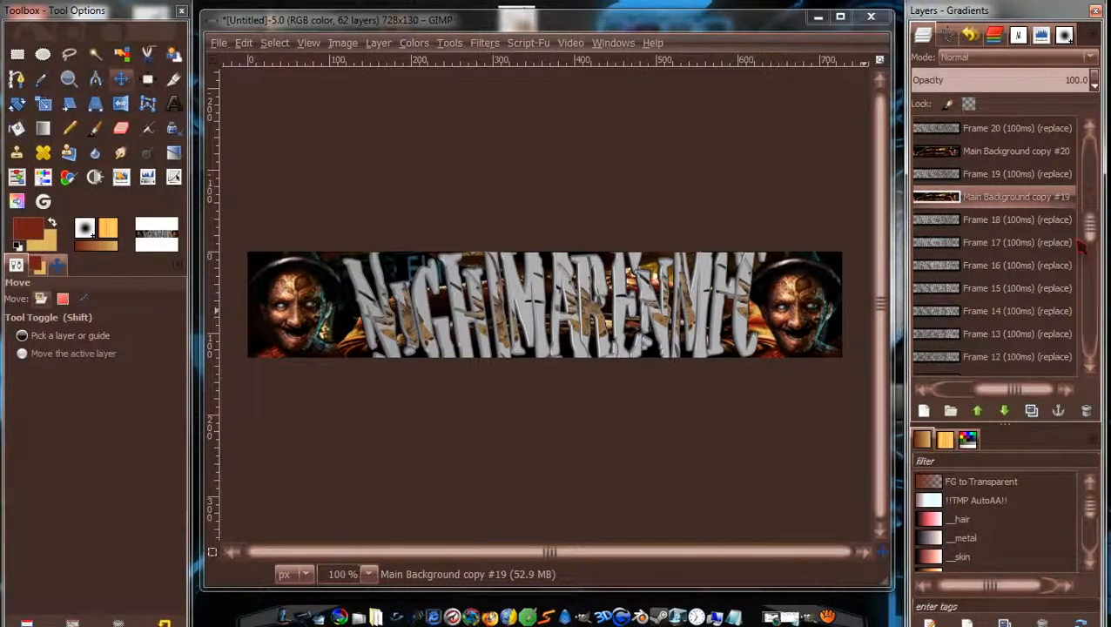
# Raise Main Background copy #18 up the stack so it sits just beneath Frame 18.
pyautogui.scroll(-5, 1082, 246)
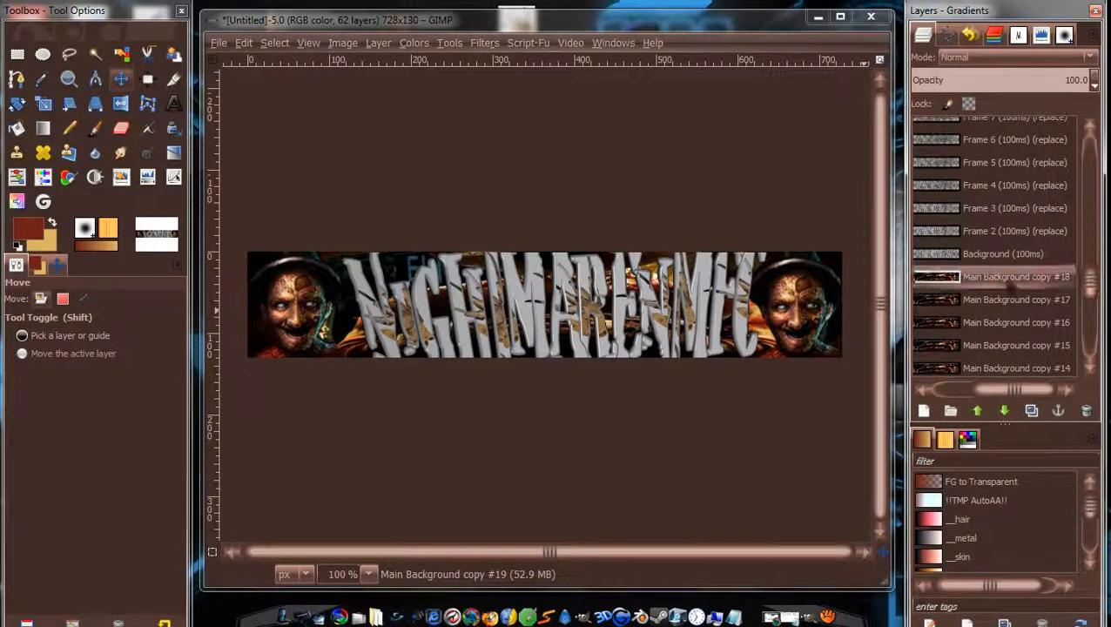
pyautogui.click(979, 411)
pyautogui.click(979, 411)
pyautogui.click(979, 411)
pyautogui.click(979, 412)
pyautogui.click(979, 411)
pyautogui.click(979, 411)
pyautogui.click(979, 411)
pyautogui.click(978, 411)
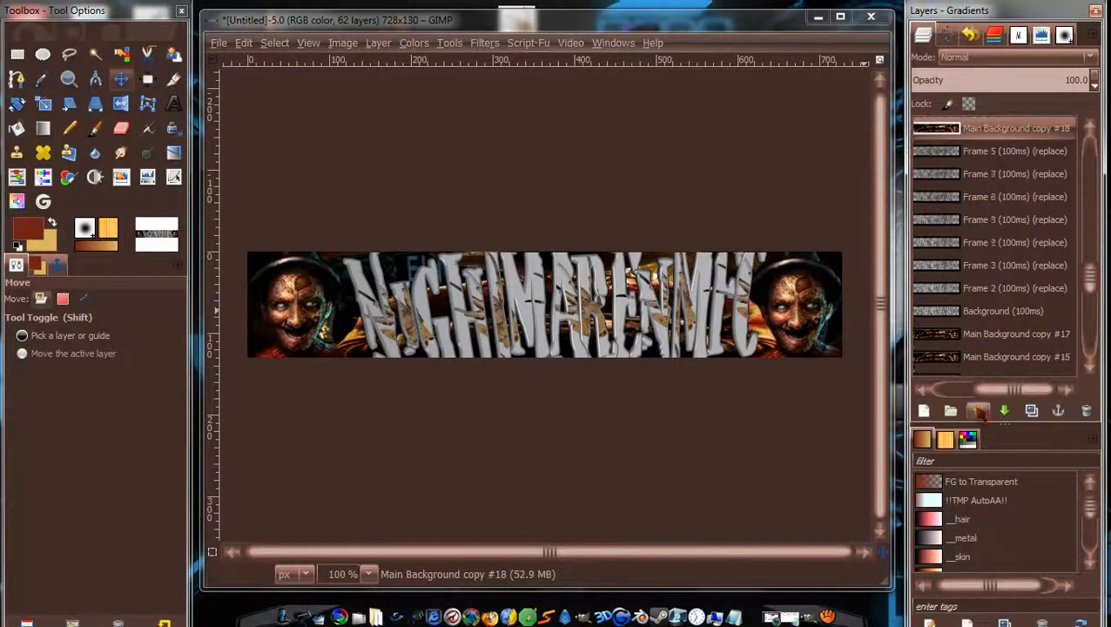
pyautogui.click(979, 411)
pyautogui.click(979, 412)
pyautogui.click(979, 411)
pyautogui.click(979, 411)
pyautogui.click(979, 411)
pyautogui.click(979, 411)
pyautogui.click(979, 411)
pyautogui.click(979, 411)
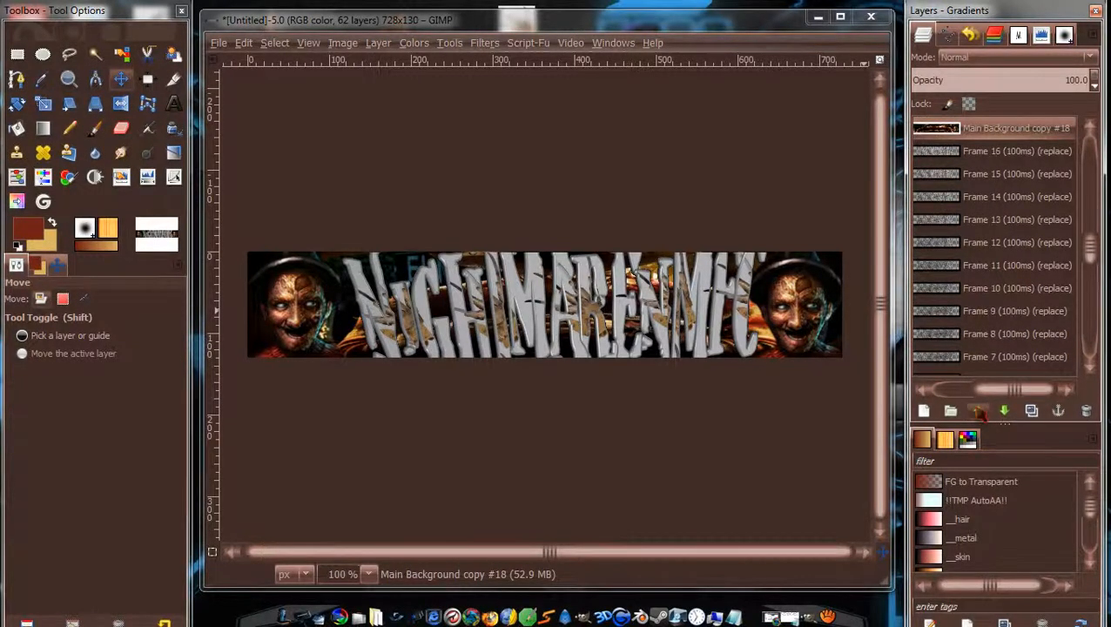
pyautogui.click(979, 411)
pyautogui.click(978, 411)
pyautogui.click(979, 412)
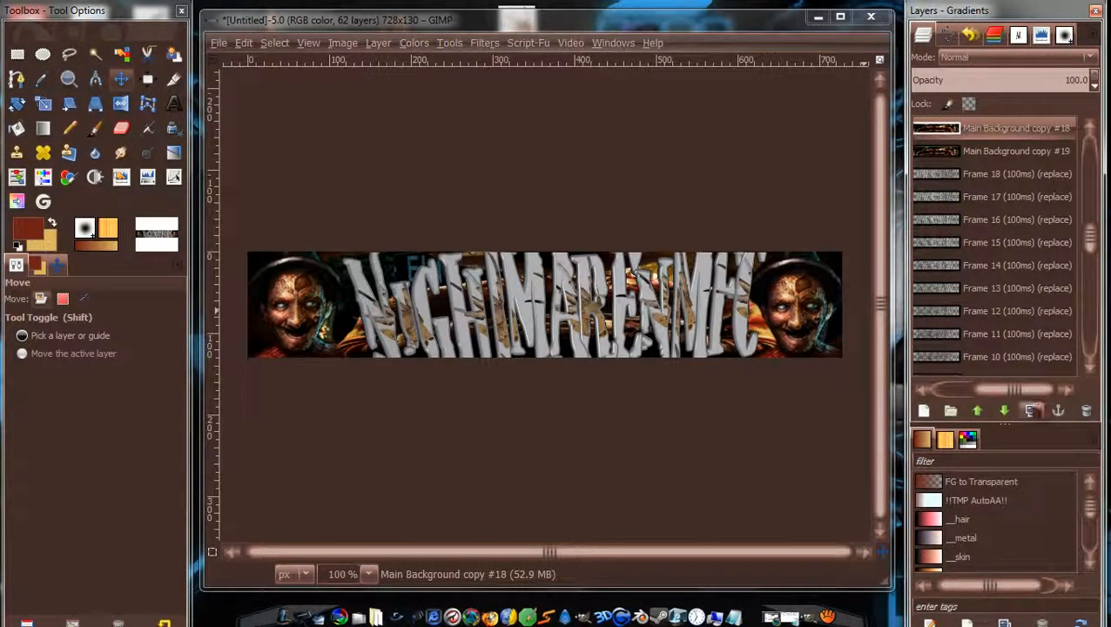
pyautogui.click(1005, 411)
pyautogui.click(1004, 411)
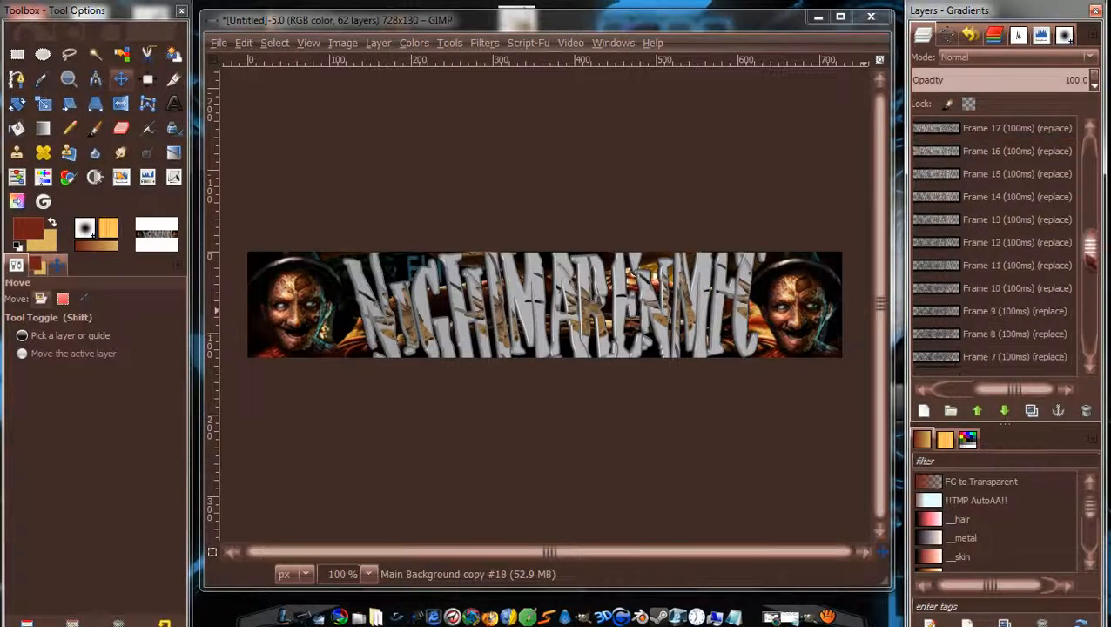
# Move Main Background copy #17 up to sit directly under Frame 17.
pyautogui.scroll(-5, 1046, 288)
pyautogui.click(1045, 275)
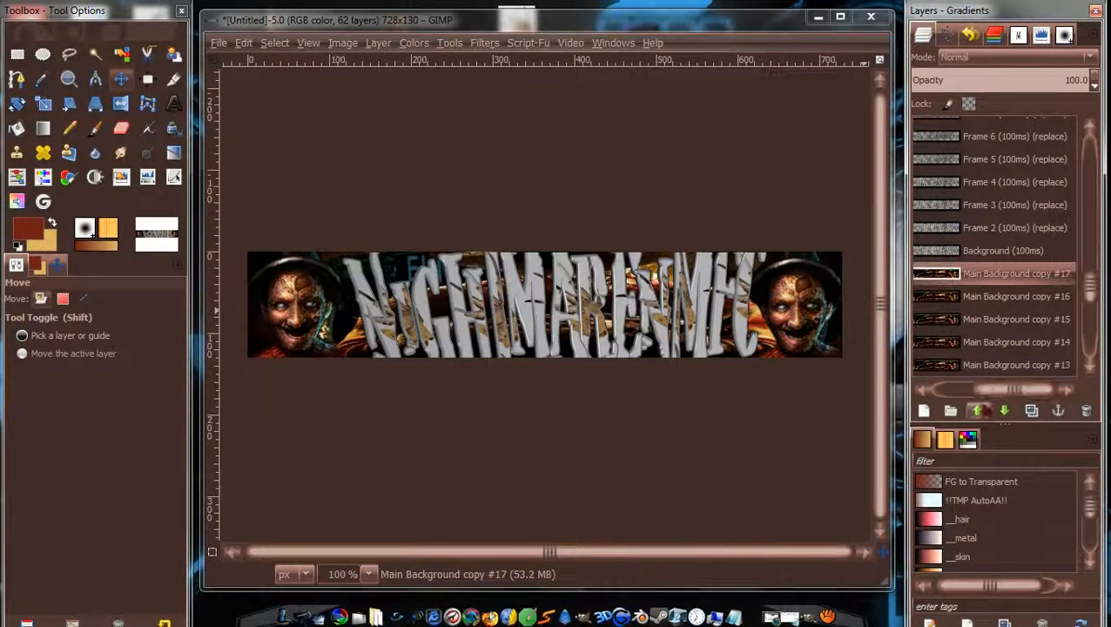
pyautogui.click(977, 411)
pyautogui.click(977, 411)
pyautogui.click(977, 411)
pyautogui.click(977, 411)
pyautogui.click(977, 411)
pyautogui.click(977, 411)
pyautogui.click(977, 412)
pyautogui.click(978, 411)
pyautogui.click(977, 411)
pyautogui.click(977, 411)
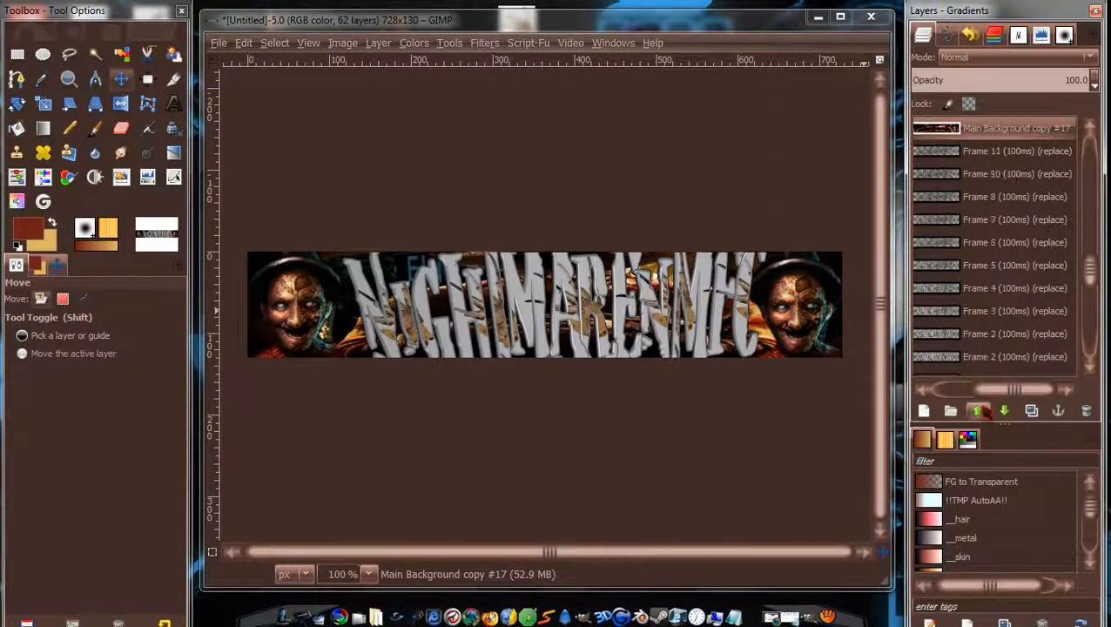
pyautogui.click(977, 411)
pyautogui.click(978, 411)
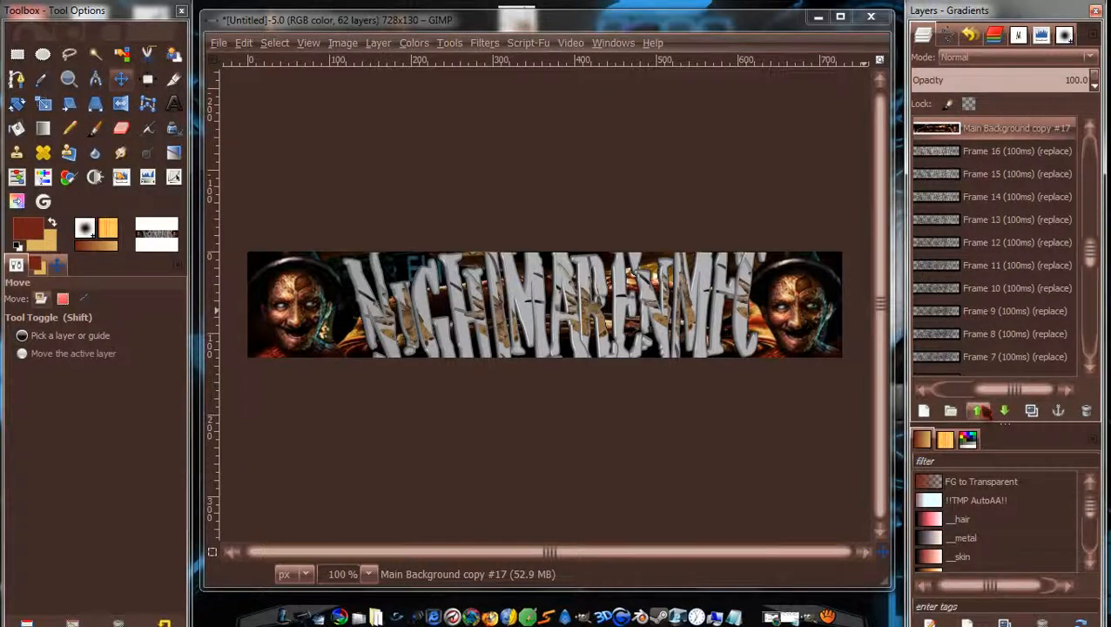
pyautogui.click(1004, 411)
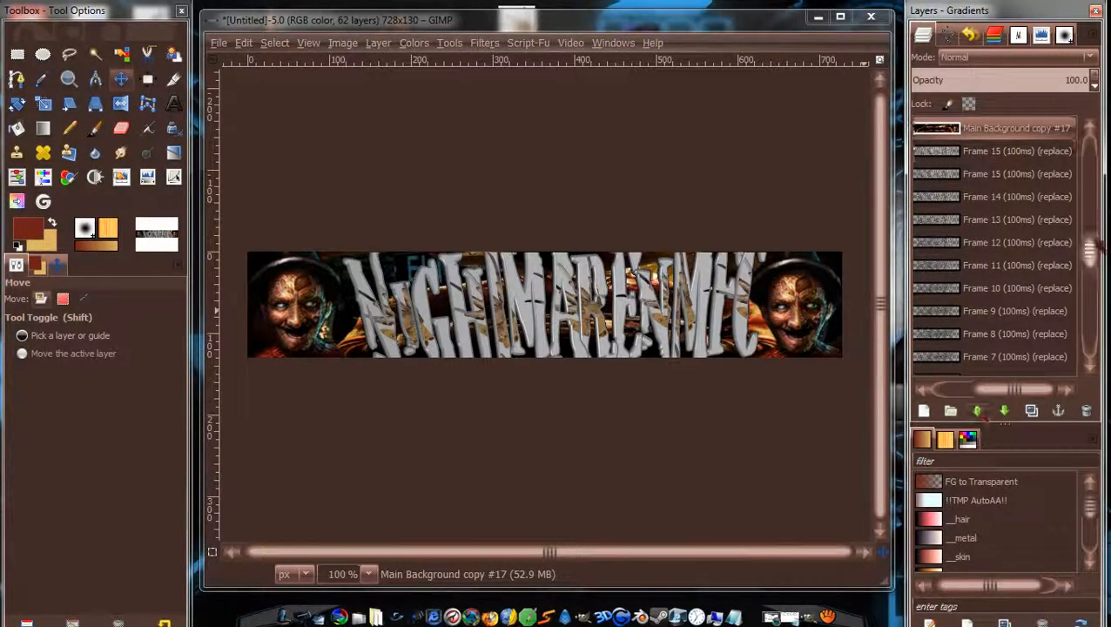
# Raise Main Background copy #16 until it lies just below Frame 16.
pyautogui.moveTo(1091, 253); pyautogui.dragTo(1093, 287)
pyautogui.click(1017, 329)
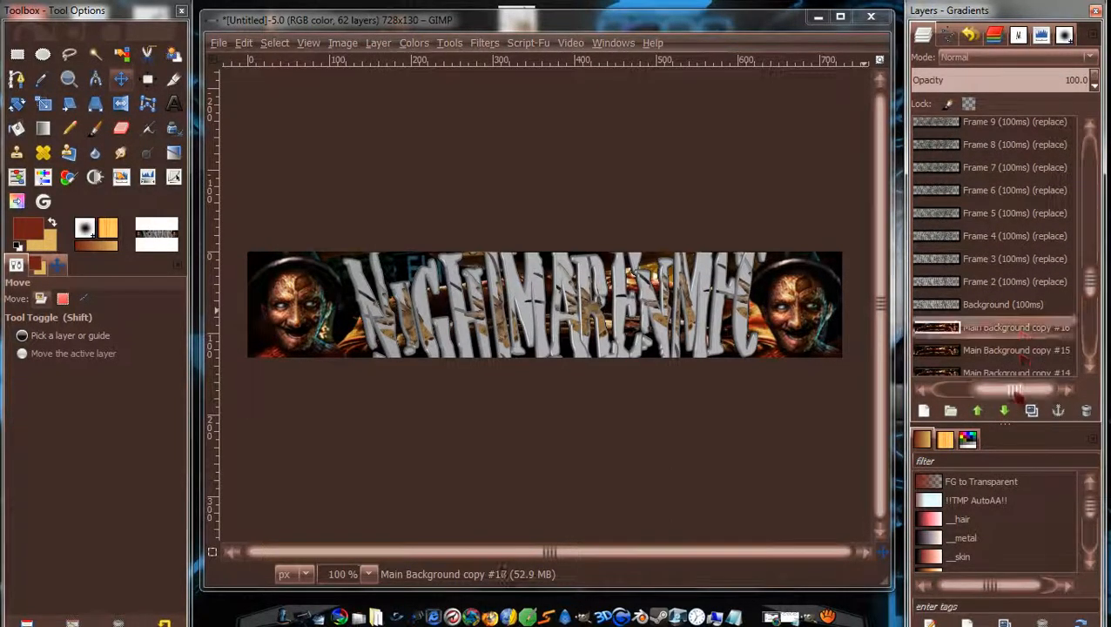
pyautogui.click(977, 411)
pyautogui.click(978, 411)
pyautogui.click(977, 411)
pyautogui.click(977, 411)
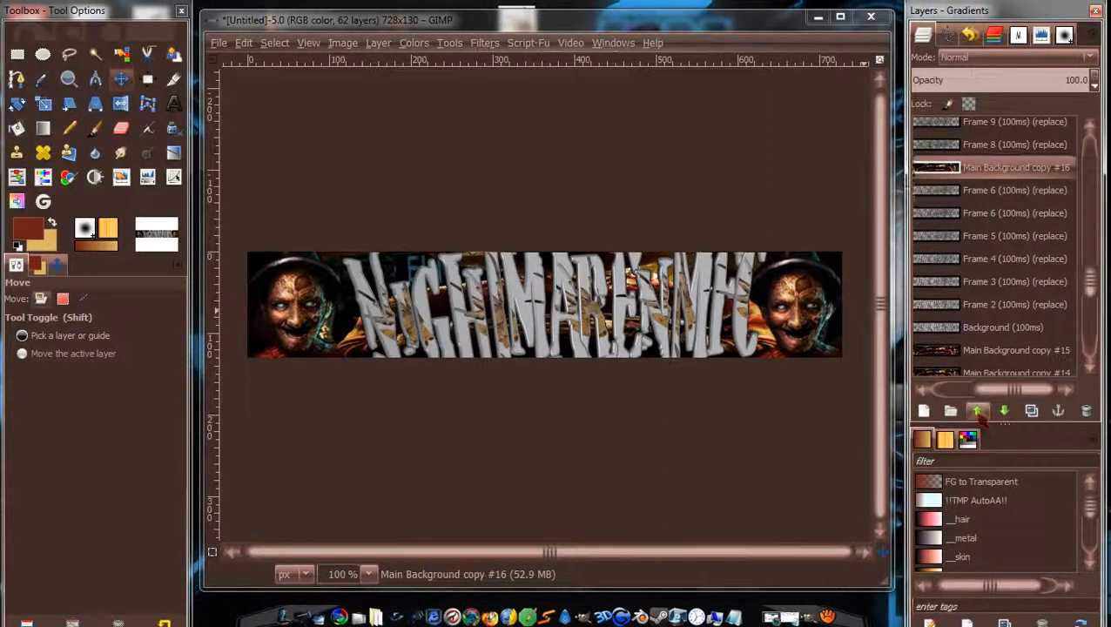
pyautogui.click(977, 411)
pyautogui.click(977, 411)
pyautogui.click(977, 411)
pyautogui.click(977, 411)
pyautogui.click(979, 413)
pyautogui.click(978, 413)
pyautogui.click(979, 413)
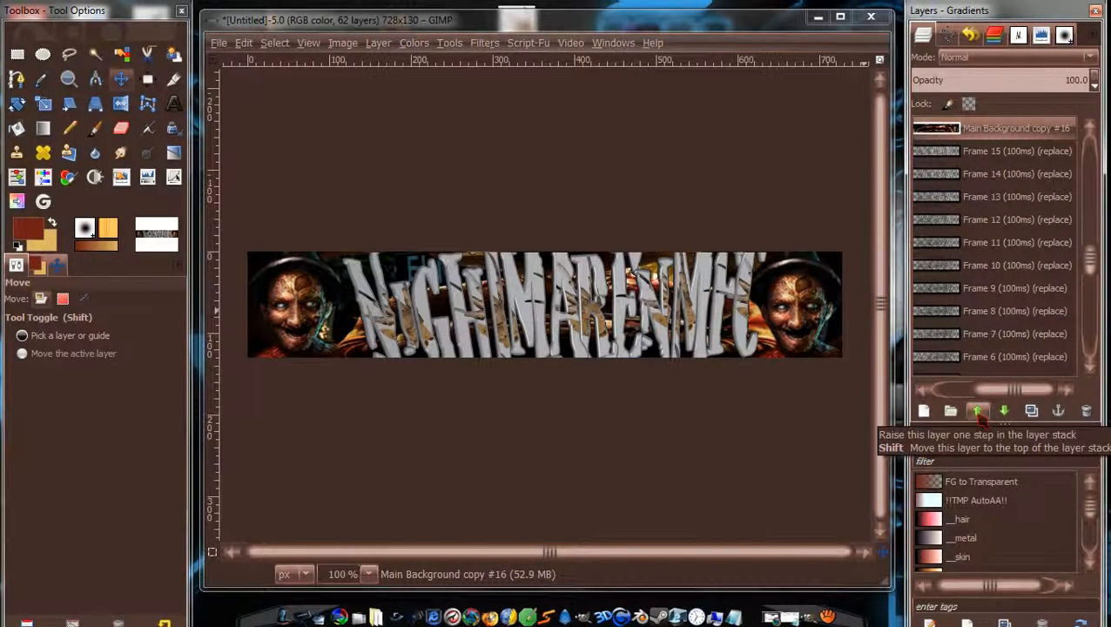
pyautogui.moveTo(1090, 252); pyautogui.dragTo(1090, 285)
# Raise Main Background copy #15 four positions to sit under Frame 15.
pyautogui.click(979, 412)
pyautogui.click(979, 413)
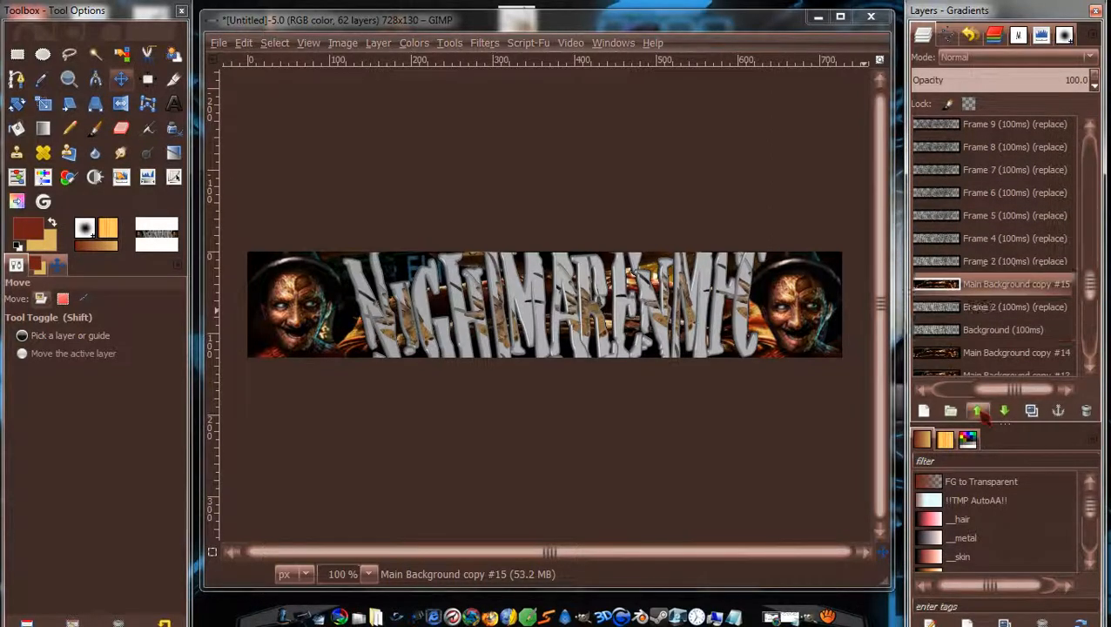
pyautogui.click(979, 413)
pyautogui.click(979, 413)
pyautogui.click(979, 413)
pyautogui.click(979, 413)
pyautogui.click(979, 413)
pyautogui.click(979, 413)
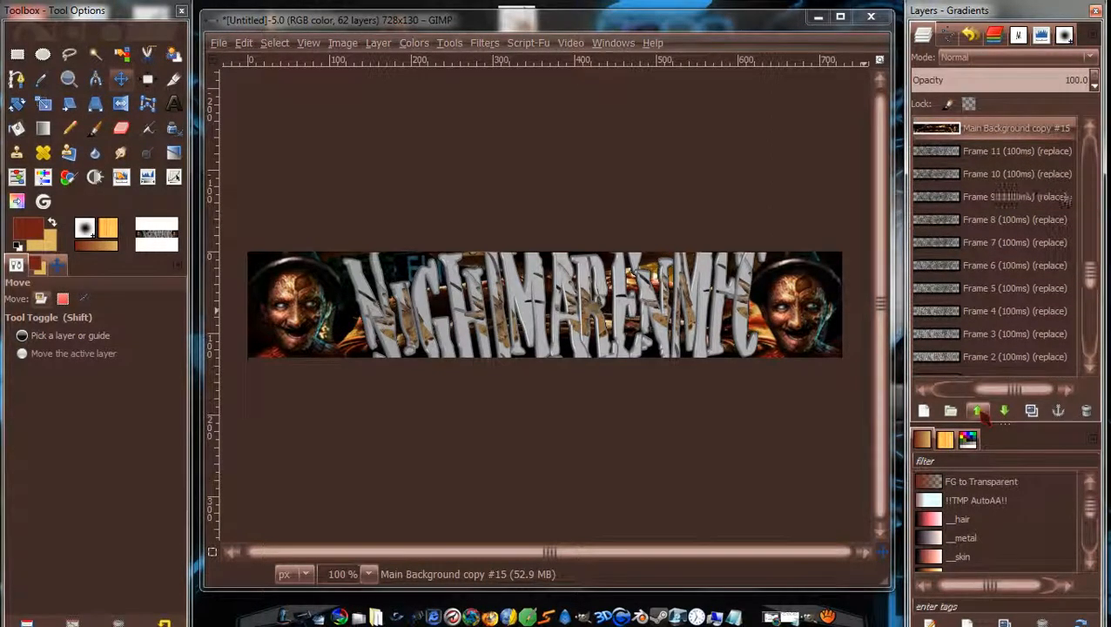
pyautogui.click(979, 413)
pyautogui.click(978, 412)
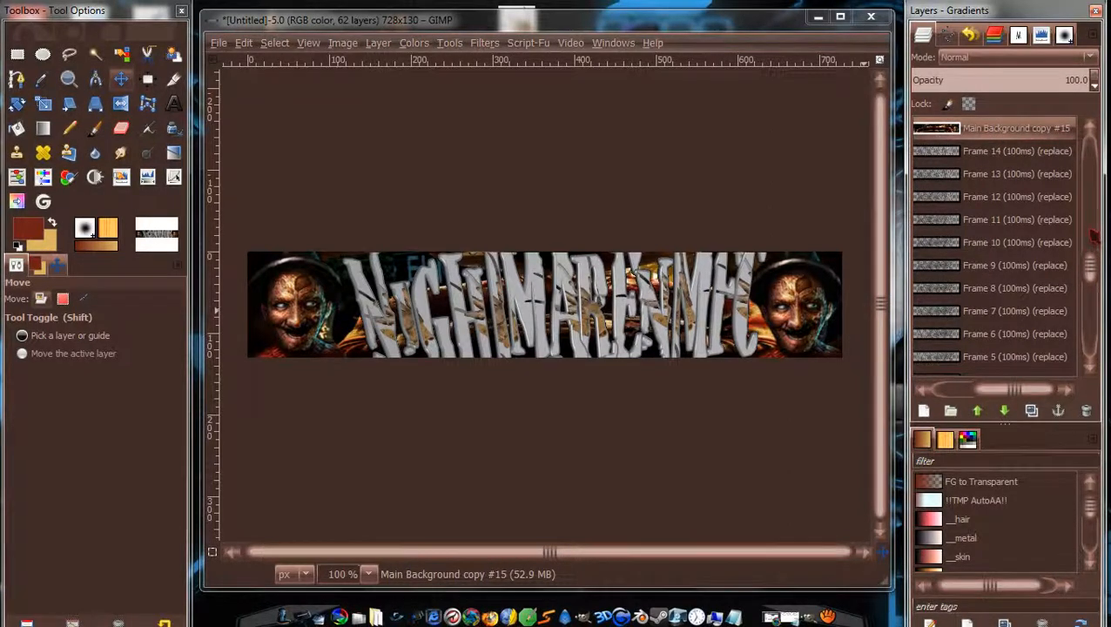
# Raise Main Background copy #14 up the stack to just beneath Frame 14.
pyautogui.moveTo(1088, 268); pyautogui.dragTo(1089, 292)
pyautogui.click(1019, 365)
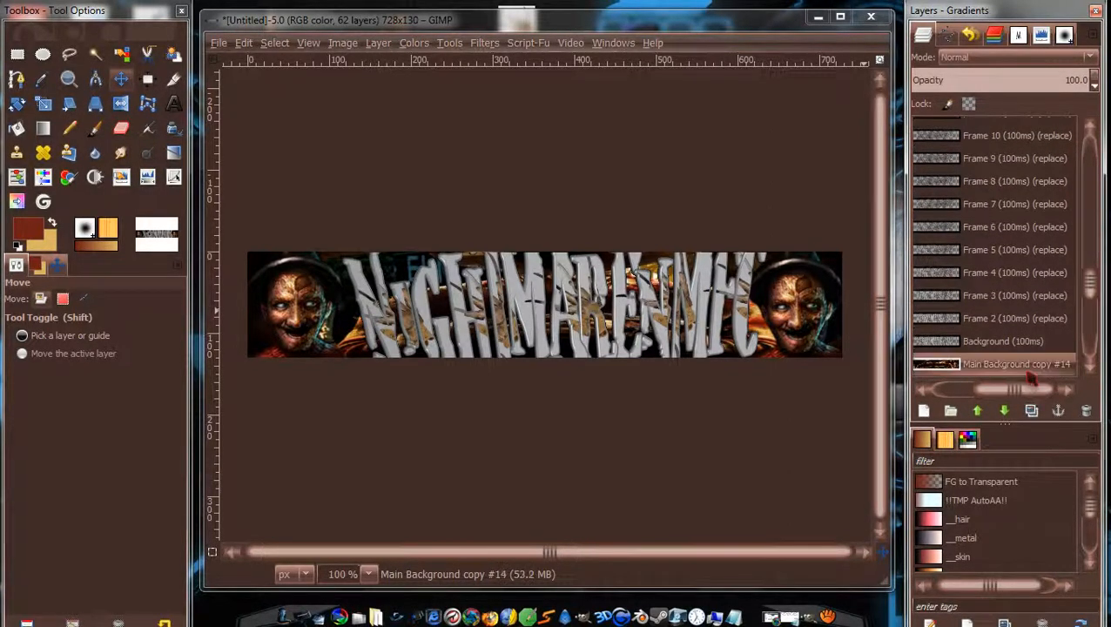
pyautogui.click(979, 411)
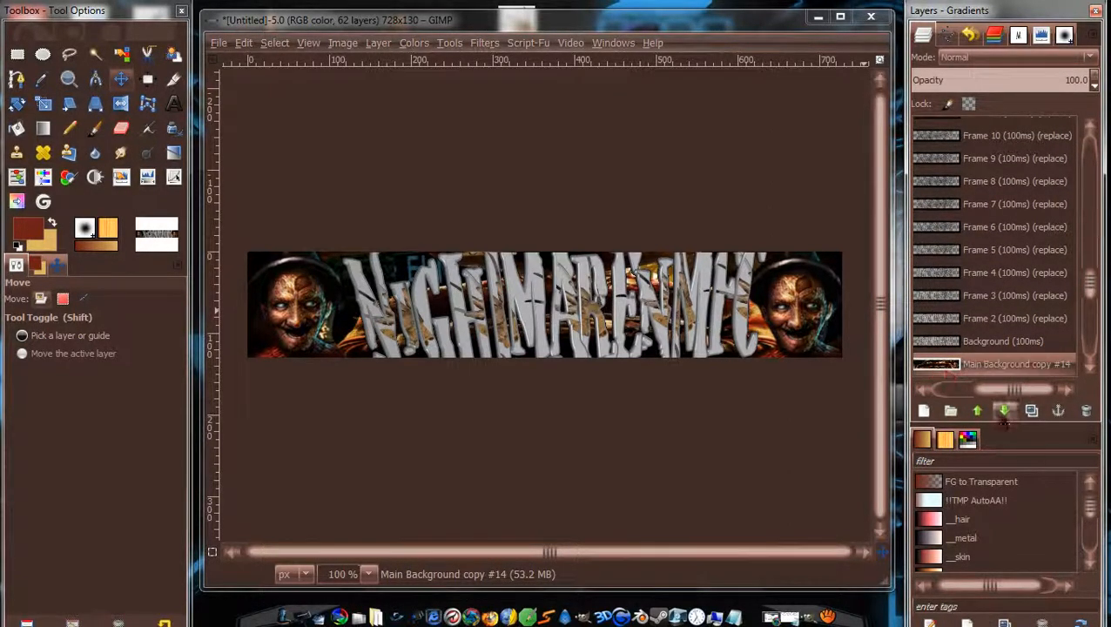
pyautogui.click(979, 411)
pyautogui.click(979, 411)
pyautogui.click(978, 411)
pyautogui.click(978, 411)
pyautogui.click(979, 411)
pyautogui.click(979, 411)
pyautogui.click(979, 411)
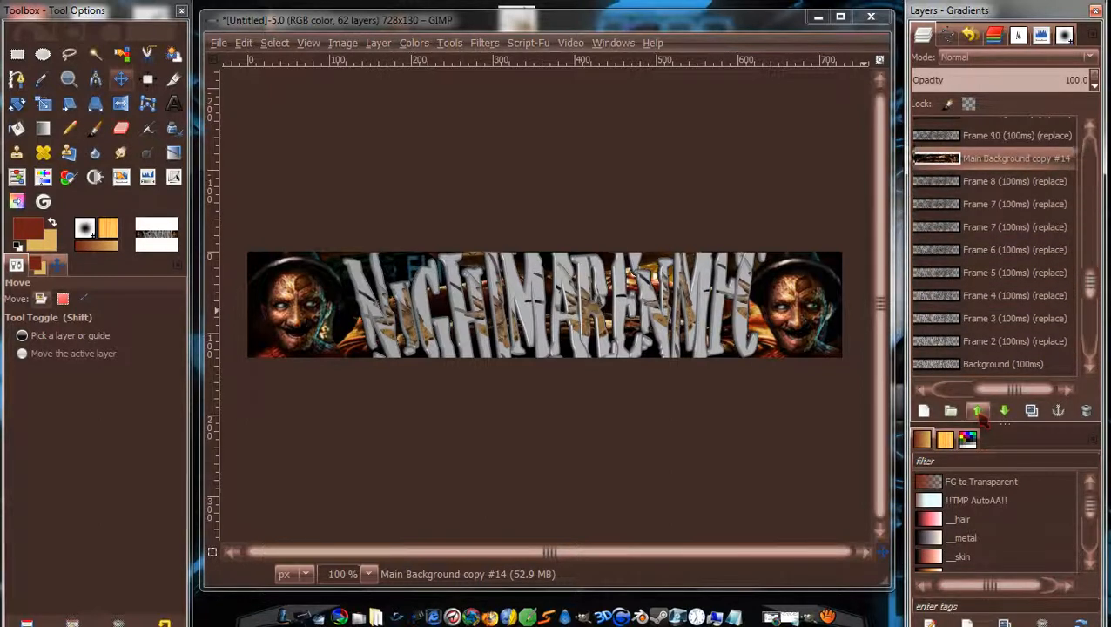
pyautogui.click(979, 411)
pyautogui.click(979, 411)
pyautogui.click(979, 411)
pyautogui.click(979, 411)
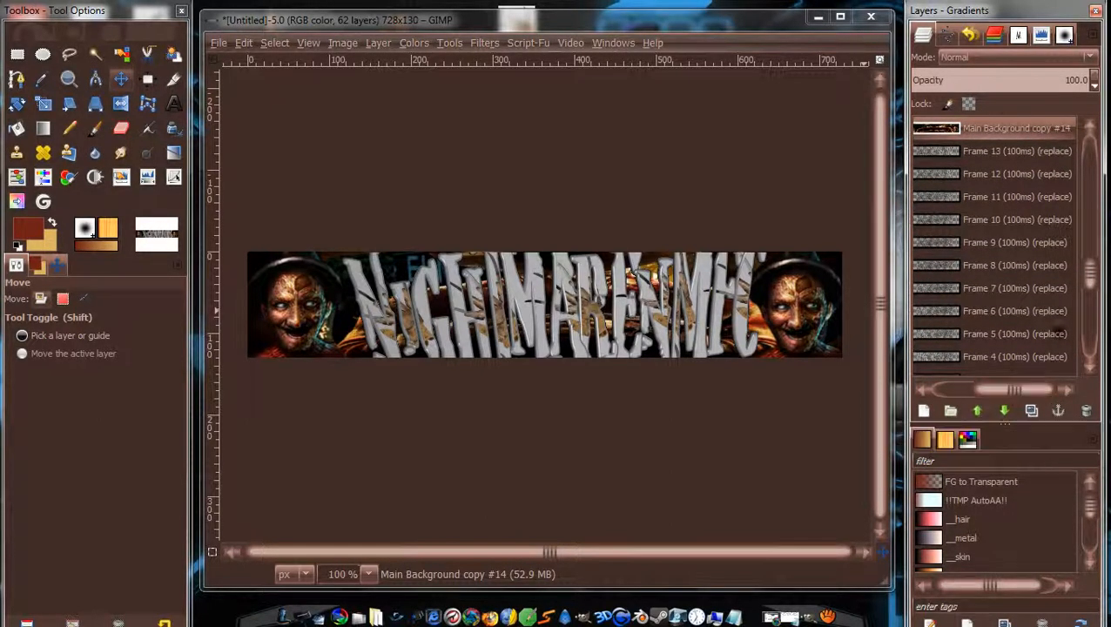
# Raise Main Background copy #13 past Frames 11–13 so it sits beneath Frame 13.
pyautogui.moveTo(1095, 278); pyautogui.dragTo(1096, 296)
pyautogui.click(1013, 351)
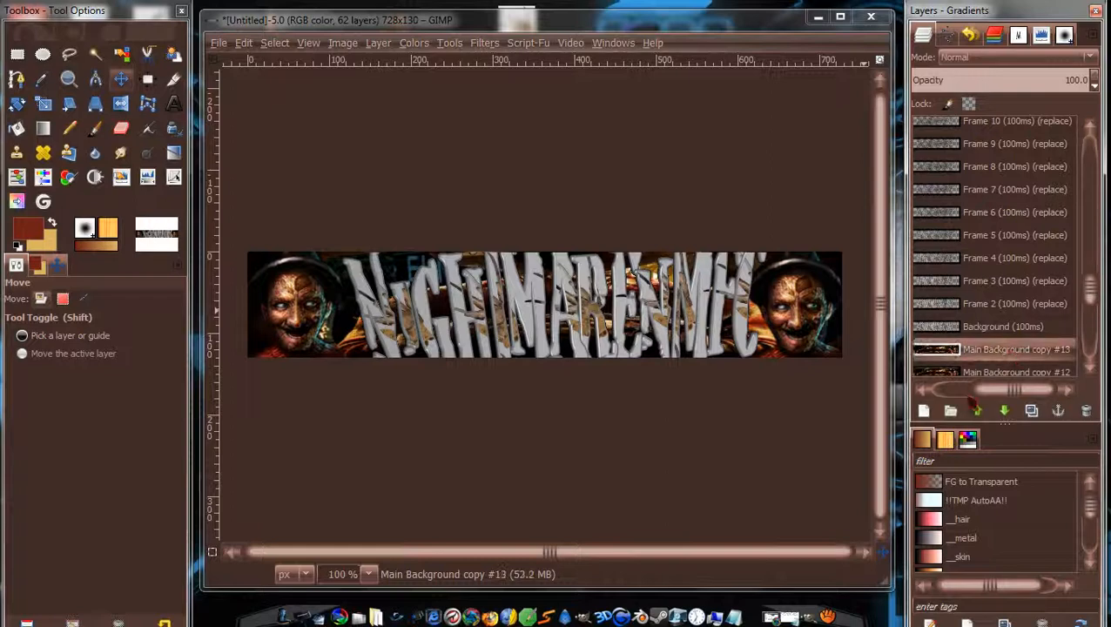
pyautogui.doubleClick(978, 412)
pyautogui.click(978, 412)
pyautogui.doubleClick(978, 412)
pyautogui.click(978, 412)
pyautogui.doubleClick(978, 412)
pyautogui.click(978, 412)
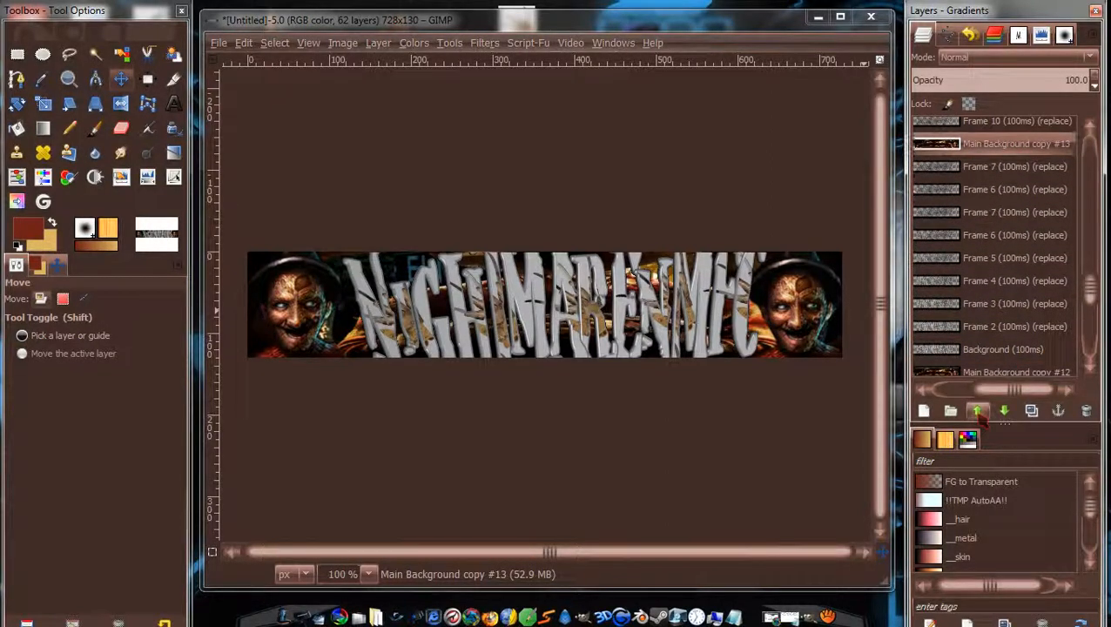
pyautogui.click(978, 412)
pyautogui.click(978, 412)
pyautogui.doubleClick(978, 412)
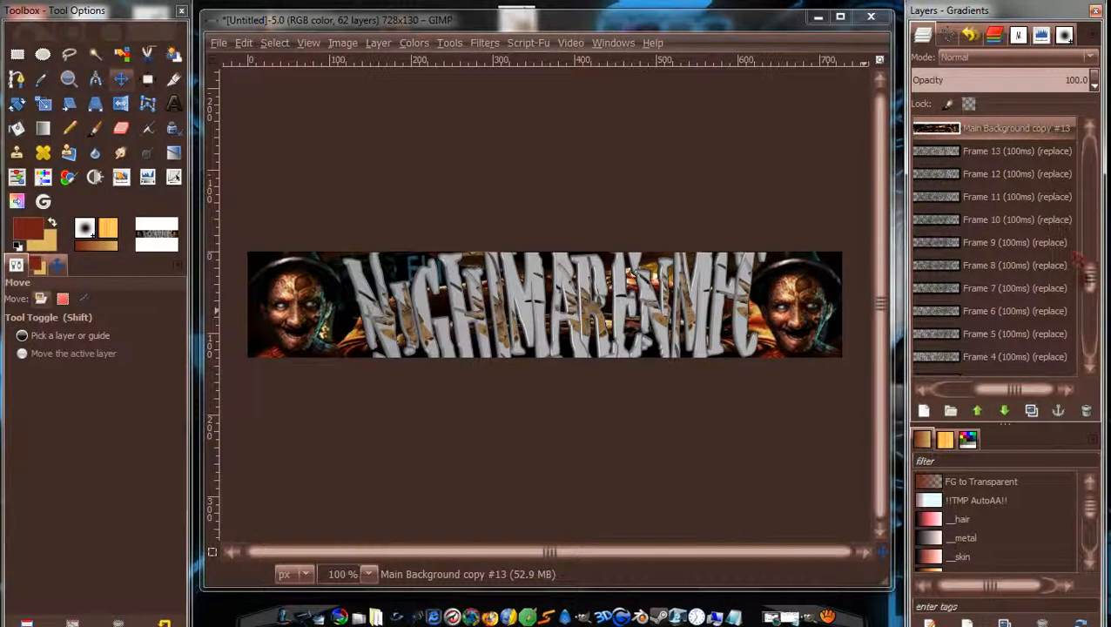
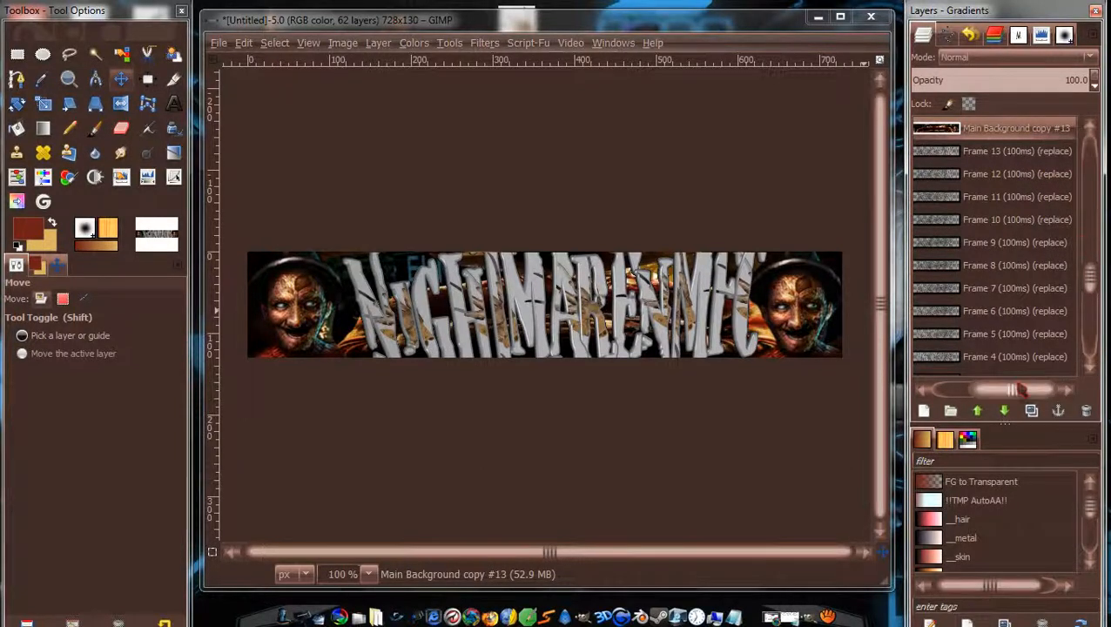
# Finish placing copy #13 under Frame 13, then raise copy #12 six positions under Frame 12.
pyautogui.click(1004, 411)
pyautogui.moveTo(1091, 281)
pyautogui.mouseDown()
pyautogui.moveTo(1091, 269)
pyautogui.moveTo(1091, 294)
pyautogui.mouseUp()
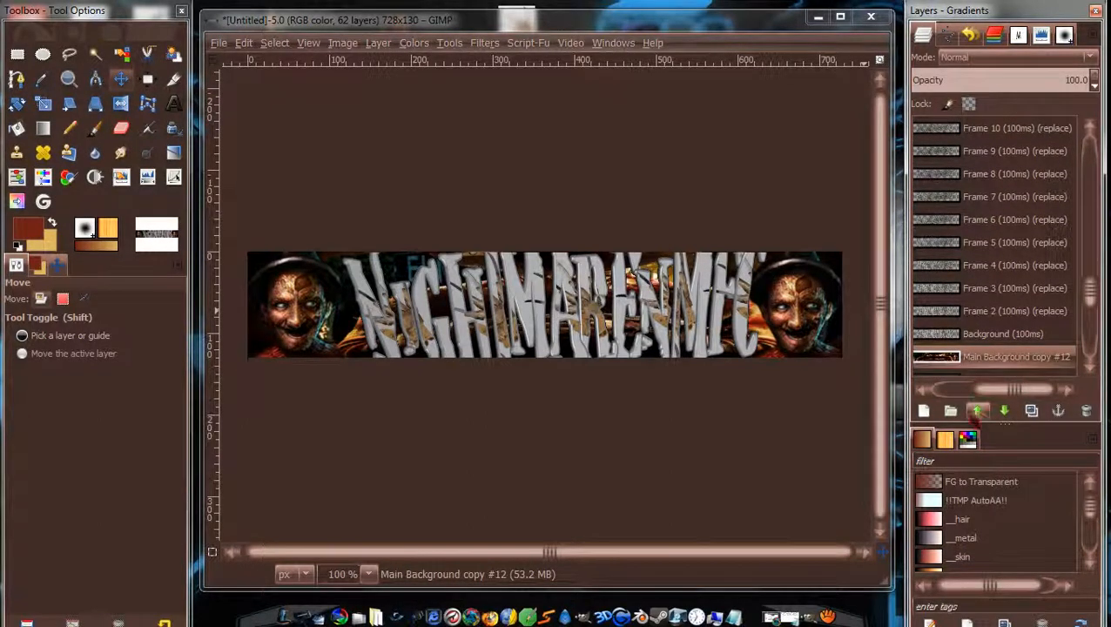
pyautogui.click(977, 411)
pyautogui.click(978, 411)
pyautogui.click(978, 411)
pyautogui.click(977, 411)
pyautogui.click(978, 411)
pyautogui.click(977, 411)
pyautogui.click(977, 411)
pyautogui.click(977, 411)
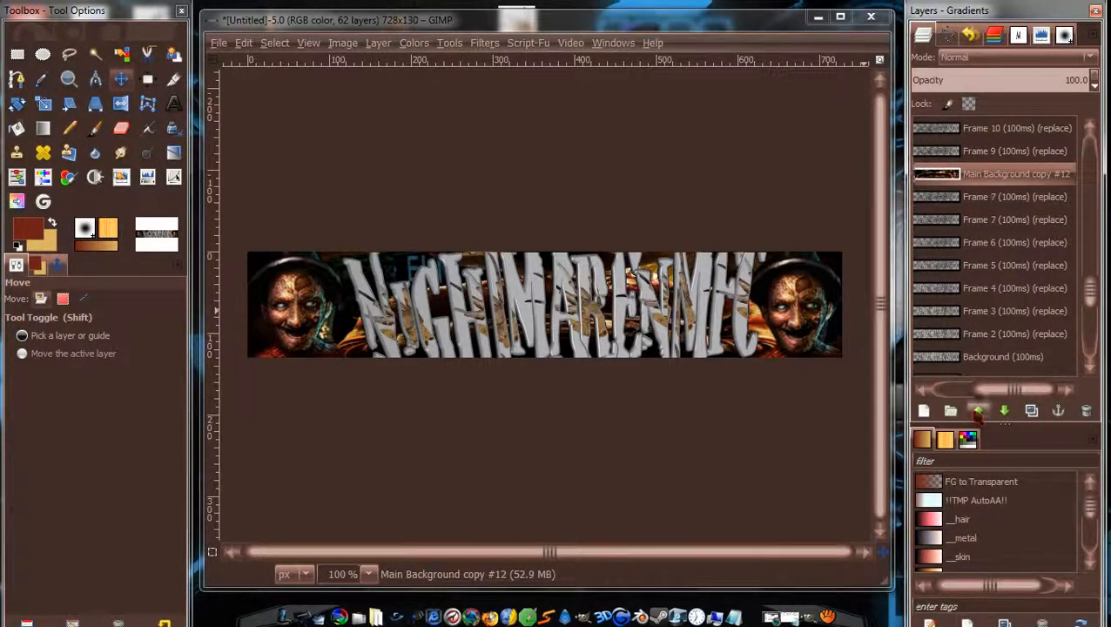
pyautogui.click(977, 411)
pyautogui.click(977, 411)
pyautogui.click(977, 411)
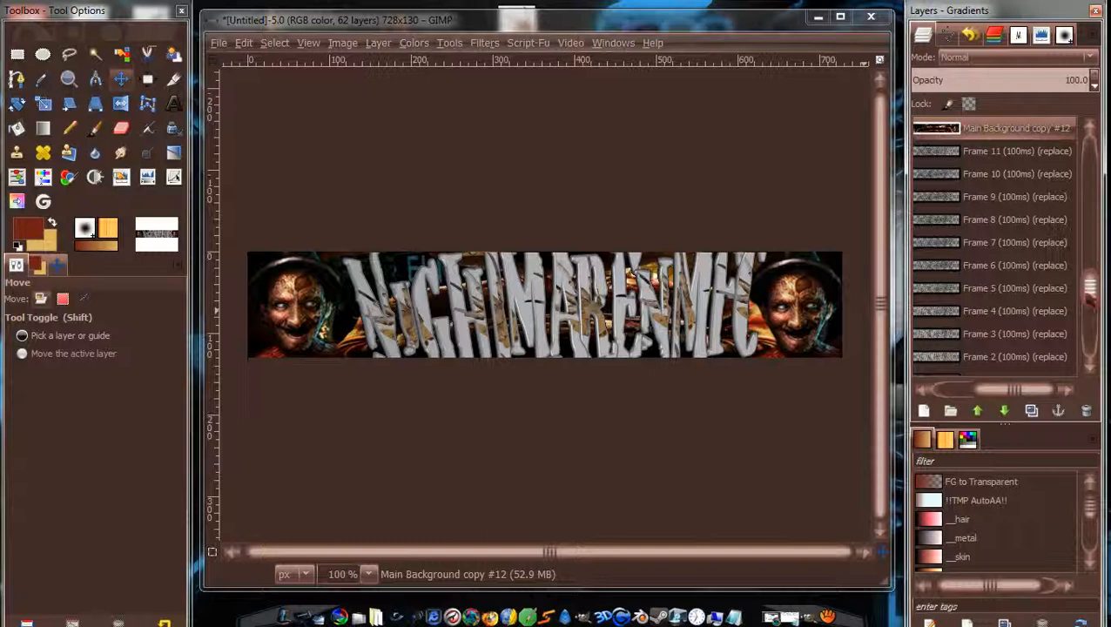
pyautogui.scroll(2, 1090, 296)
pyautogui.scroll(-4, 1010, 262)
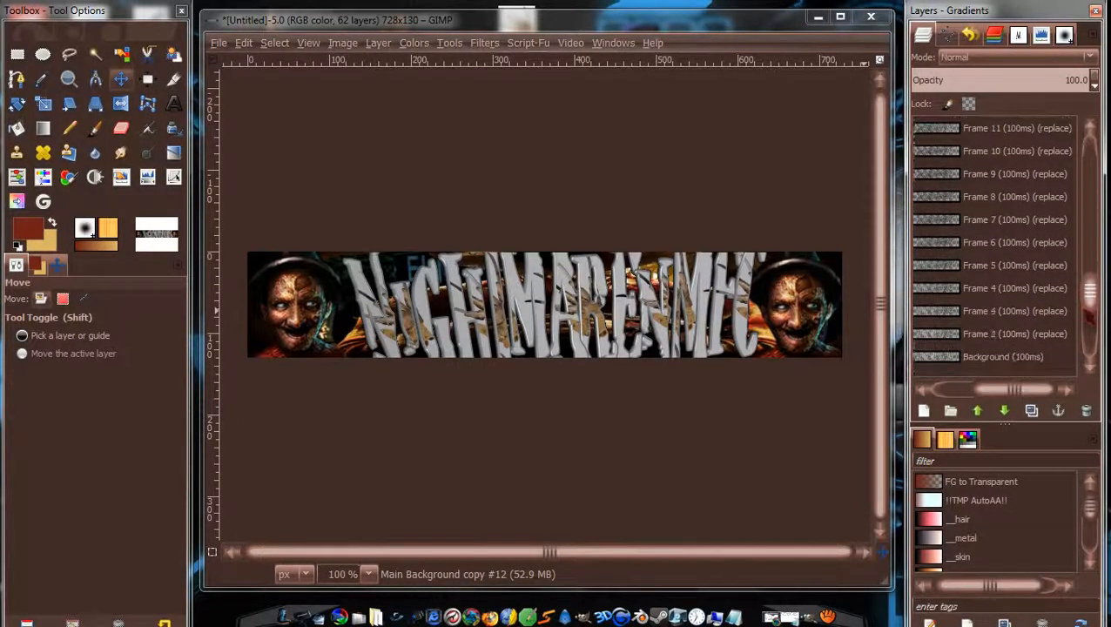
# Raise Main Background copy #11 up the stack to sit just above Frame 10.
pyautogui.click(1036, 354)
pyautogui.doubleClick(977, 411)
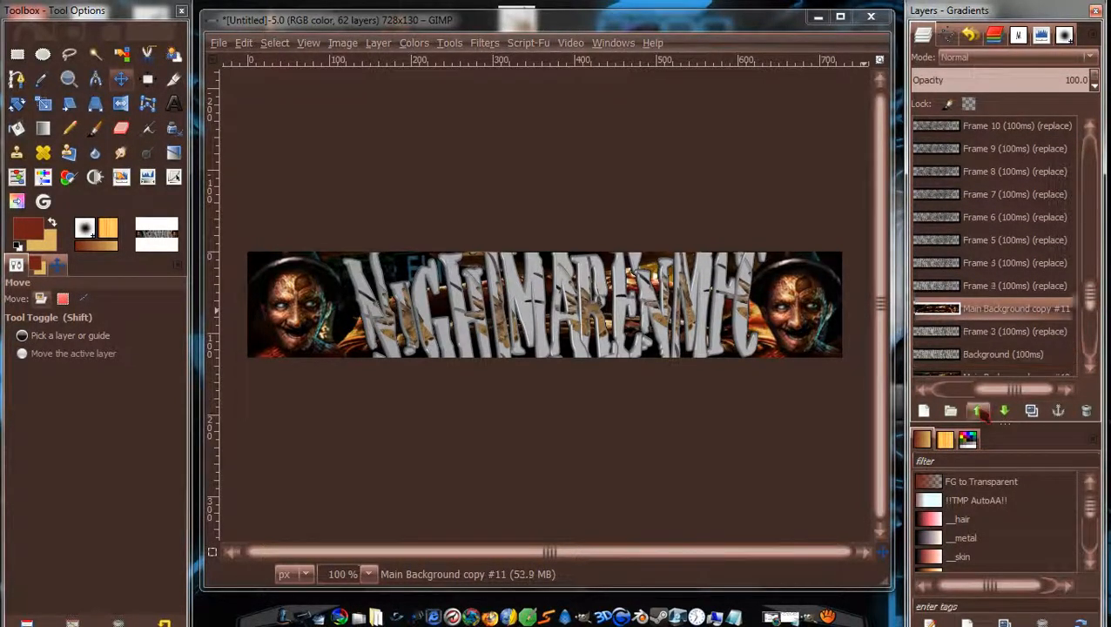
pyautogui.doubleClick(977, 411)
pyautogui.doubleClick(977, 411)
pyautogui.click(977, 411)
pyautogui.doubleClick(978, 412)
pyautogui.click(977, 411)
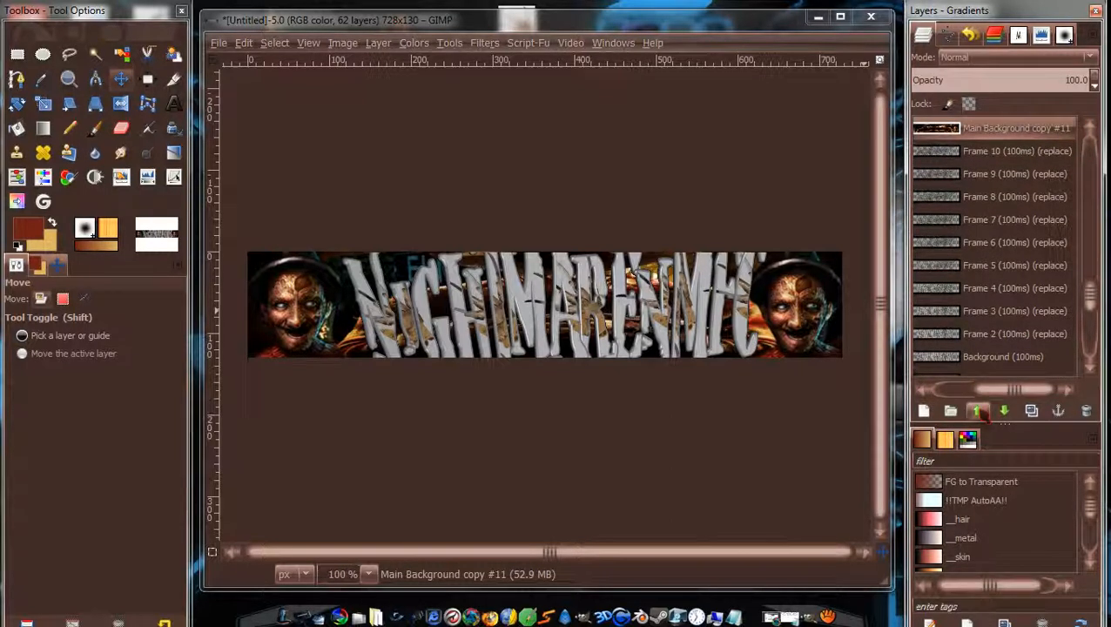
pyautogui.moveTo(1090, 293); pyautogui.dragTo(1091, 304)
# Raise Main Background copy #10 five positions to sit just above Frame 9.
pyautogui.click(1032, 331)
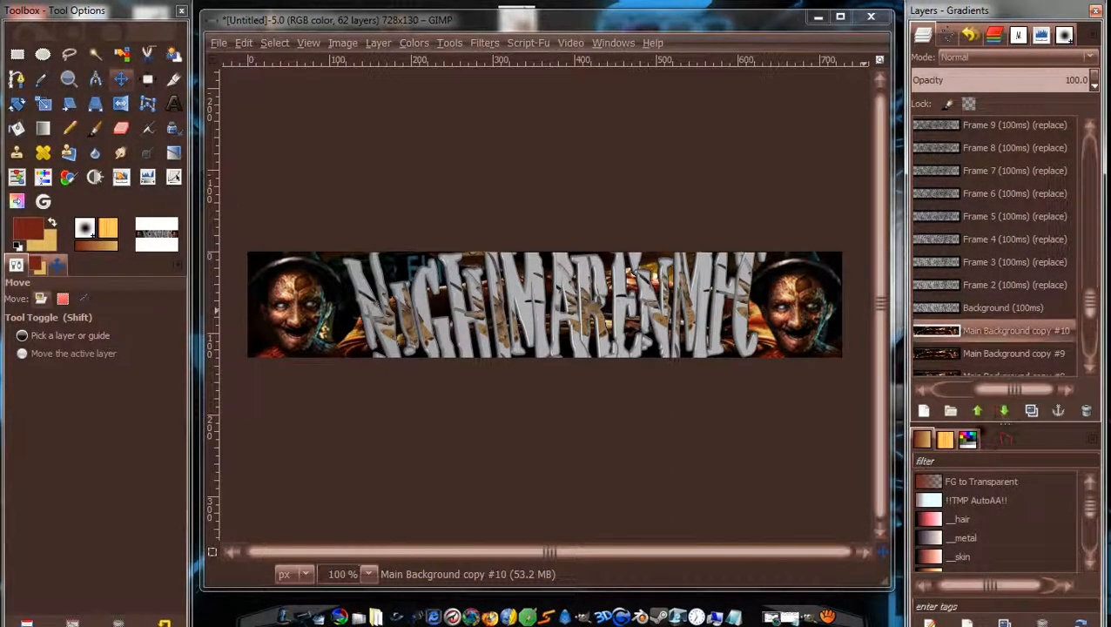
pyautogui.click(977, 411)
pyautogui.click(977, 411)
pyautogui.click(978, 411)
pyautogui.click(977, 411)
pyautogui.click(977, 411)
pyautogui.click(977, 412)
pyautogui.click(977, 411)
pyautogui.click(977, 411)
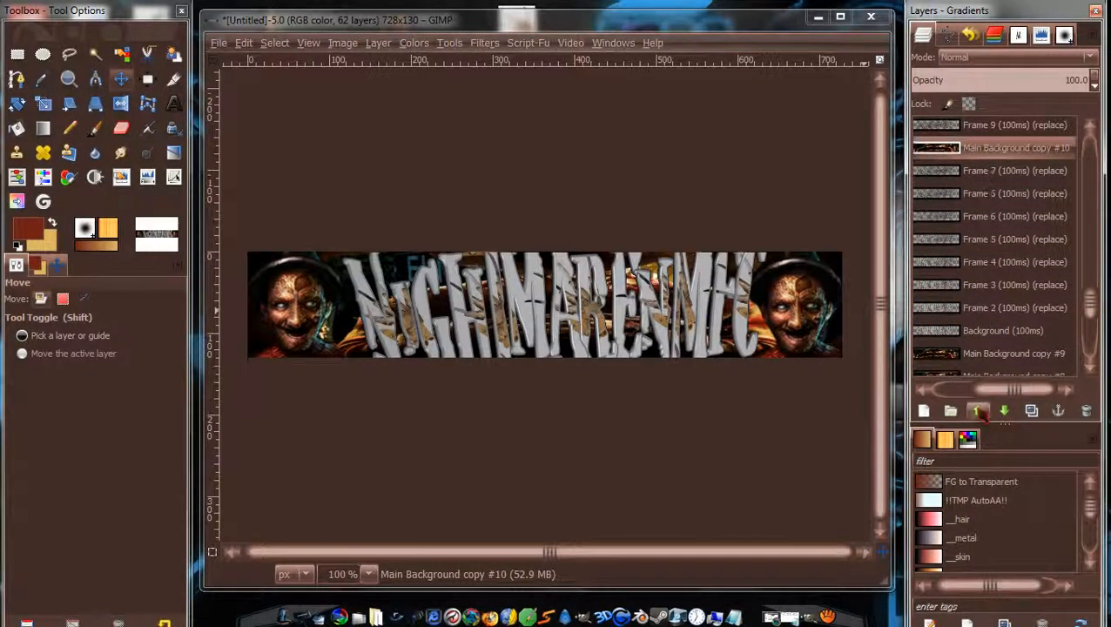
pyautogui.click(977, 411)
pyautogui.moveTo(1091, 301); pyautogui.dragTo(1099, 318)
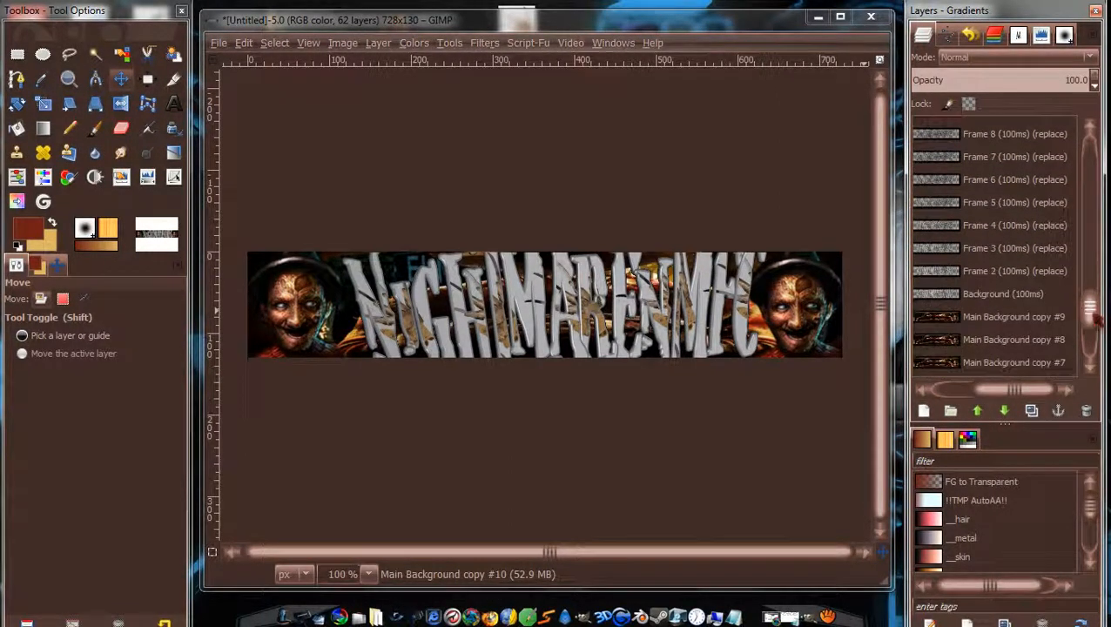
# Raise Main Background copy #9 four positions toward Frame 9.
pyautogui.click(1034, 326)
pyautogui.click(977, 411)
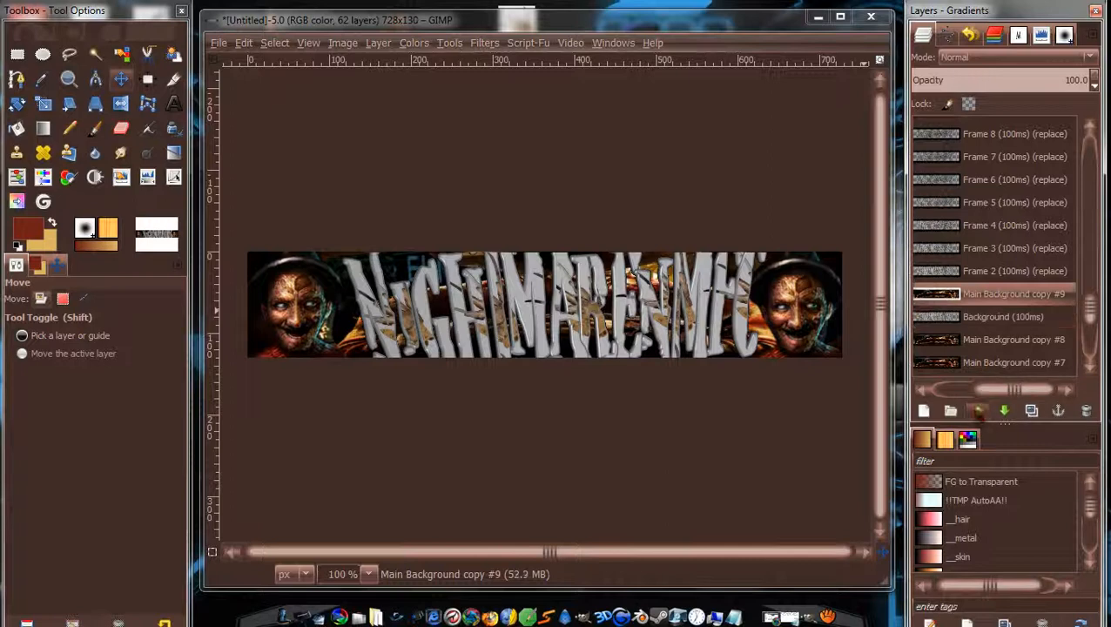
pyautogui.click(977, 412)
pyautogui.click(977, 411)
pyautogui.click(977, 411)
pyautogui.click(977, 411)
pyautogui.click(978, 411)
pyautogui.click(977, 411)
pyautogui.click(977, 412)
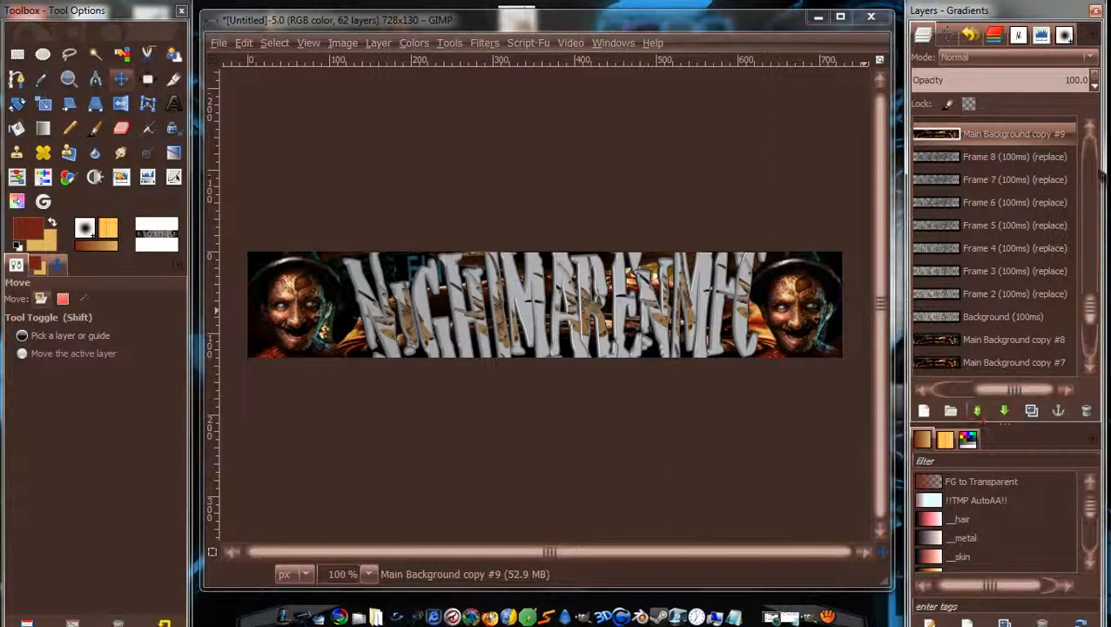
pyautogui.moveTo(1091, 310); pyautogui.dragTo(1092, 318)
# Raise Main Background copies #8 and #7 three positions each beneath their frames.
pyautogui.click(1025, 301)
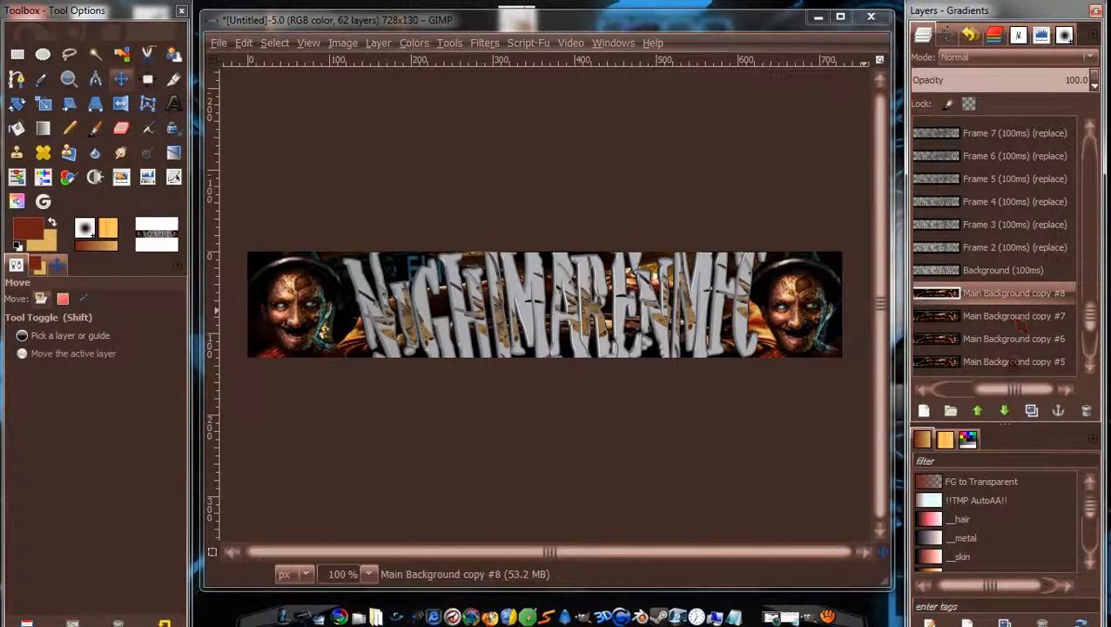
pyautogui.click(977, 411)
pyautogui.click(977, 412)
pyautogui.click(977, 411)
pyautogui.click(977, 411)
pyautogui.click(977, 411)
pyautogui.click(977, 411)
pyautogui.click(978, 411)
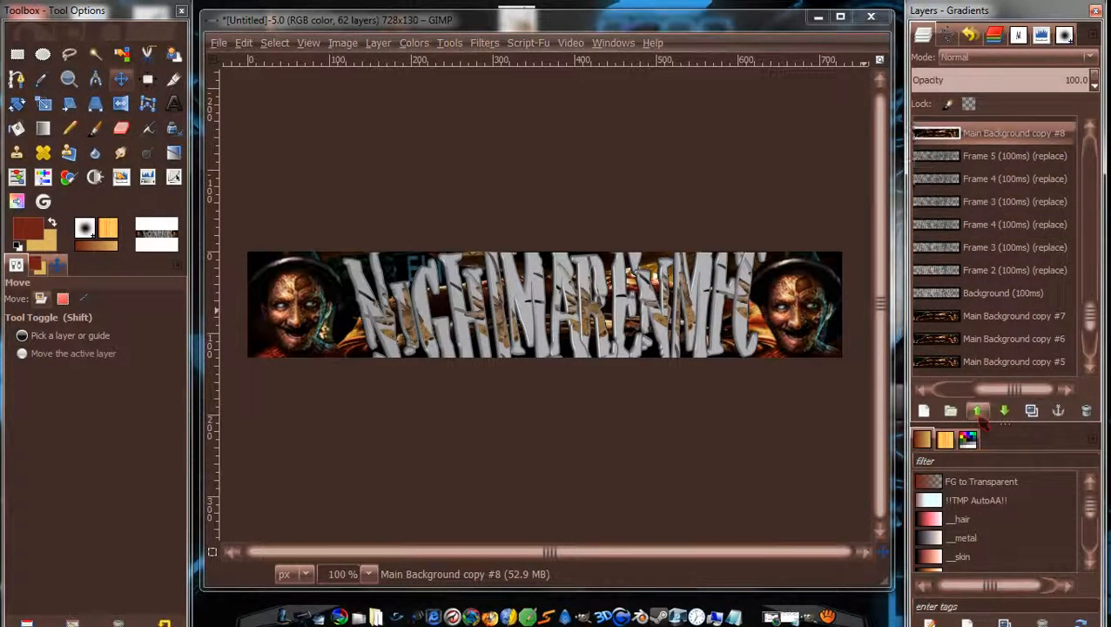
pyautogui.moveTo(1093, 313); pyautogui.dragTo(1093, 315)
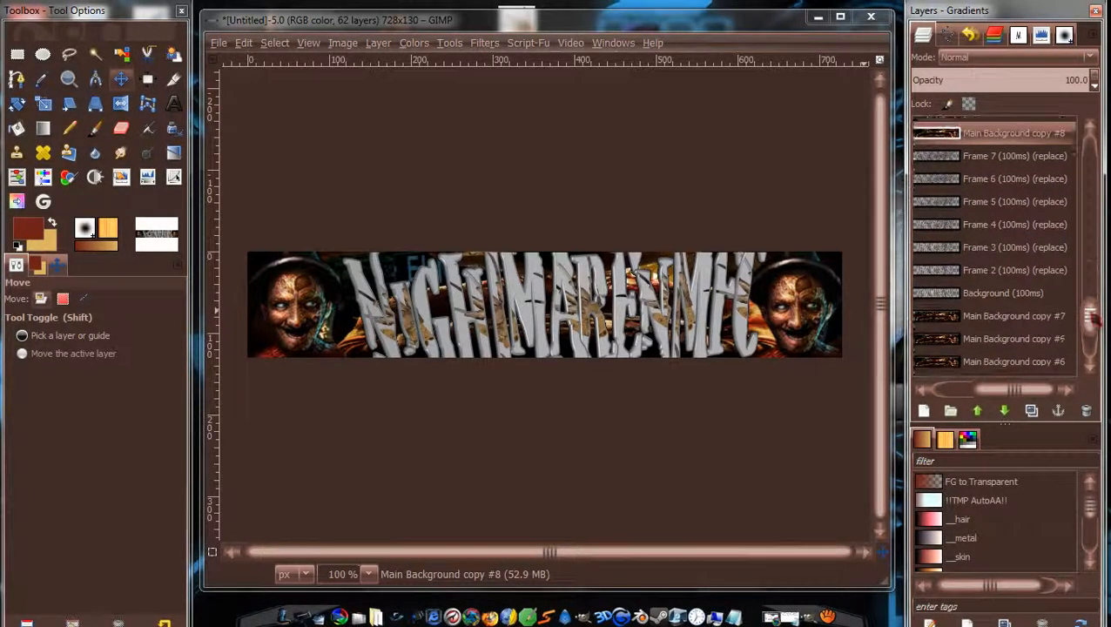
pyautogui.click(1041, 318)
pyautogui.click(978, 411)
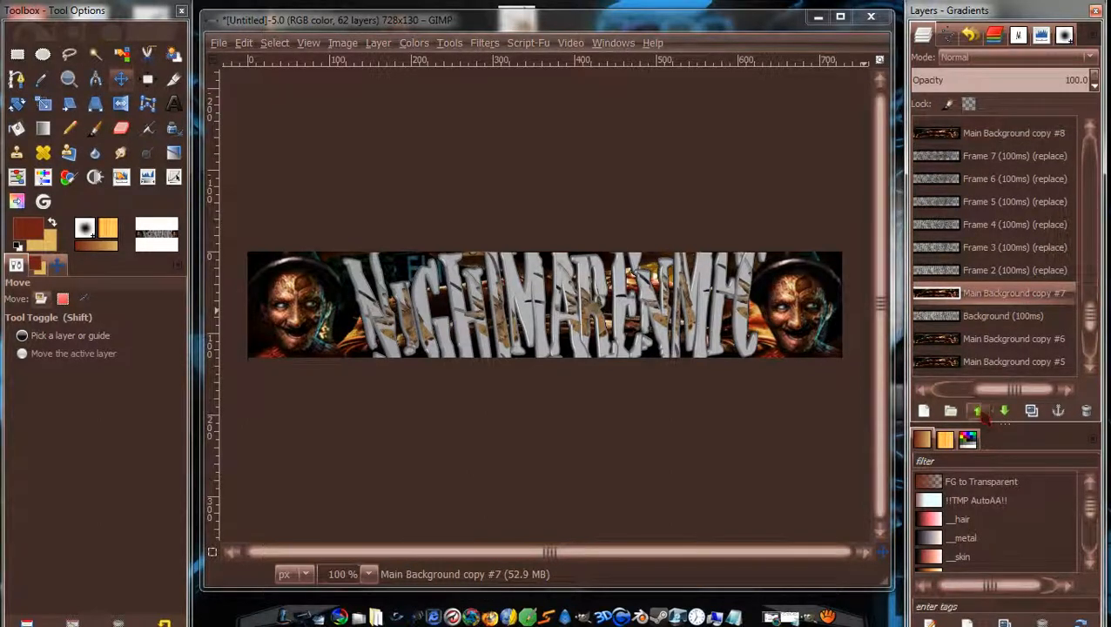
pyautogui.click(977, 411)
pyautogui.click(978, 411)
pyautogui.click(978, 411)
pyautogui.click(977, 411)
pyautogui.click(977, 411)
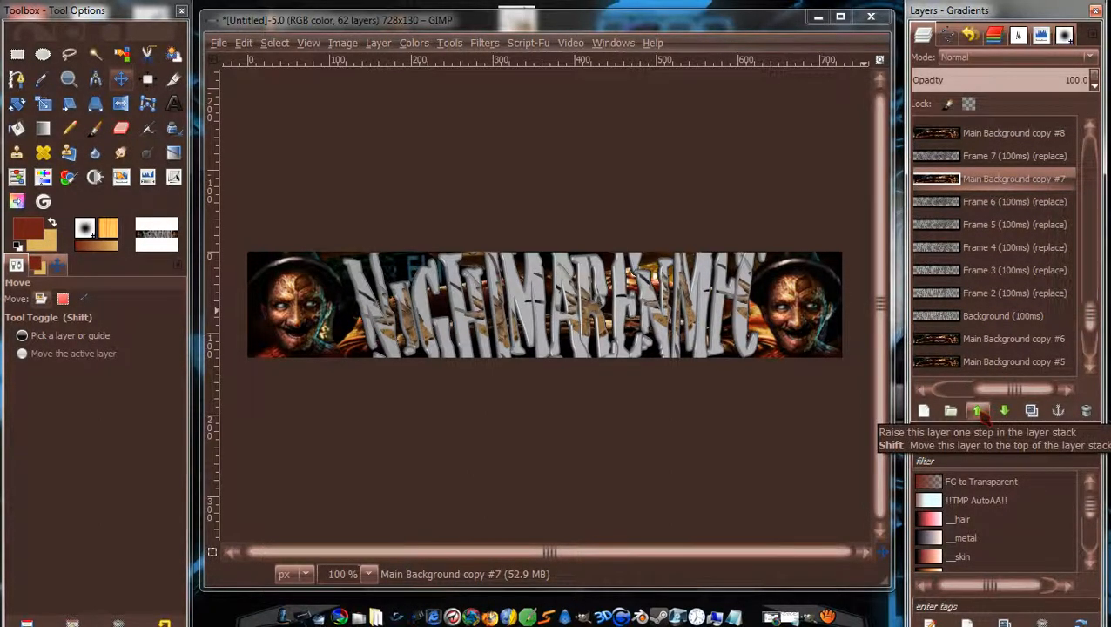
# Raise copy #6 four positions under Frame 6 and copy #5 three positions under Frame 5.
pyautogui.scroll(-1, 1089, 314)
pyautogui.click(1035, 305)
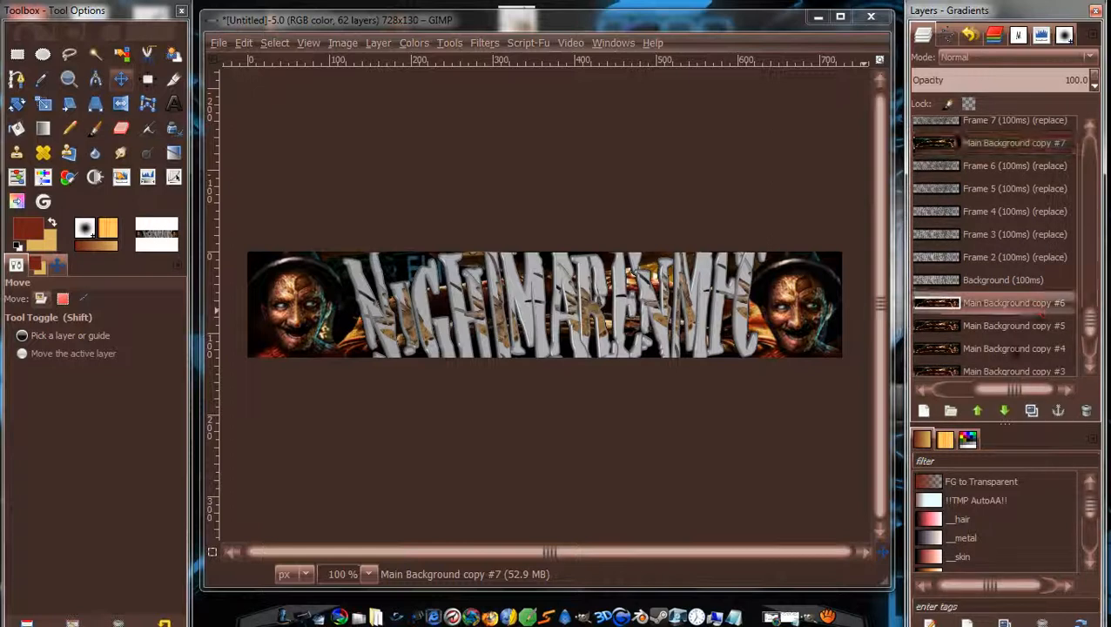
pyautogui.click(977, 411)
pyautogui.click(978, 411)
pyautogui.click(977, 411)
pyautogui.click(977, 411)
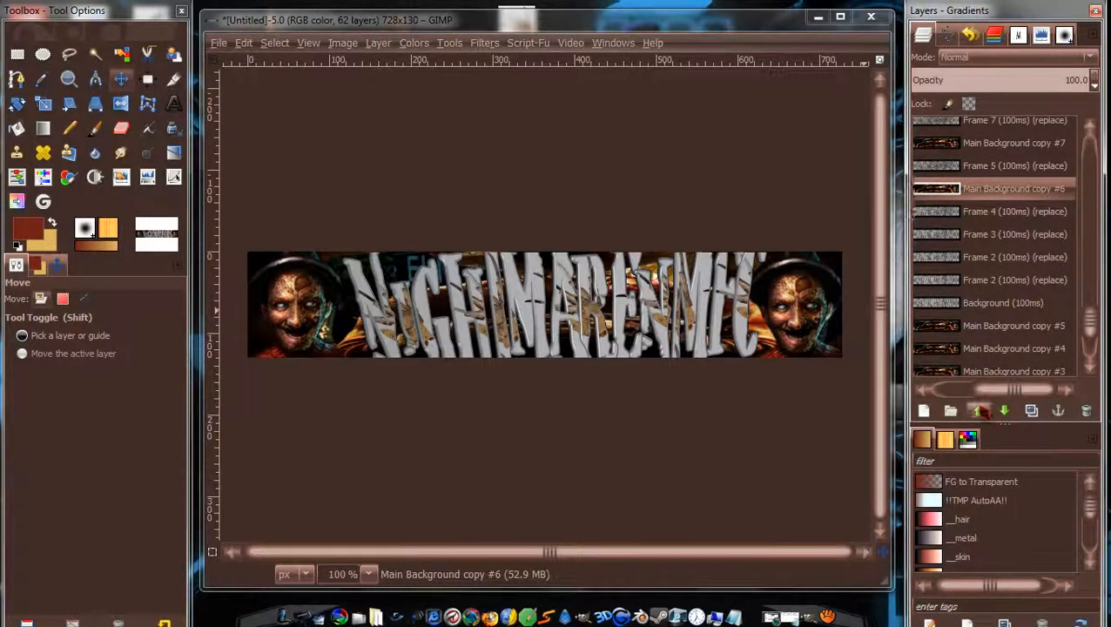
pyautogui.click(978, 411)
pyautogui.scroll(-1, 1088, 329)
pyautogui.click(1042, 317)
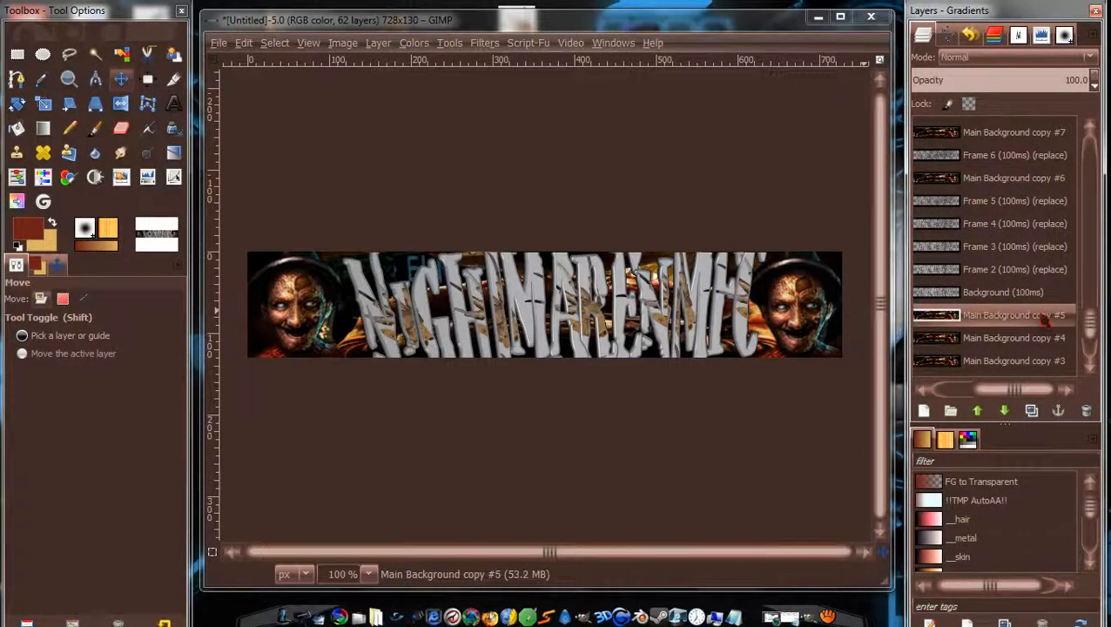
pyautogui.click(977, 411)
pyautogui.click(978, 411)
pyautogui.click(978, 411)
pyautogui.click(977, 411)
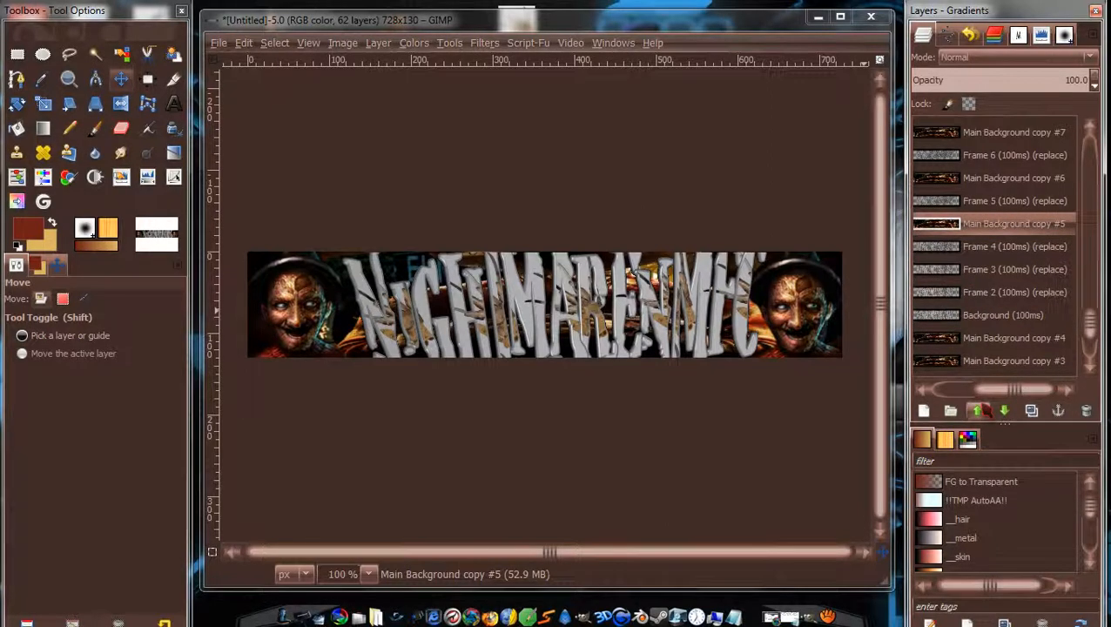
# Raise copies #4, #3 and #2 to sit under Frames 4, 3 and 2.
pyautogui.click(1019, 340)
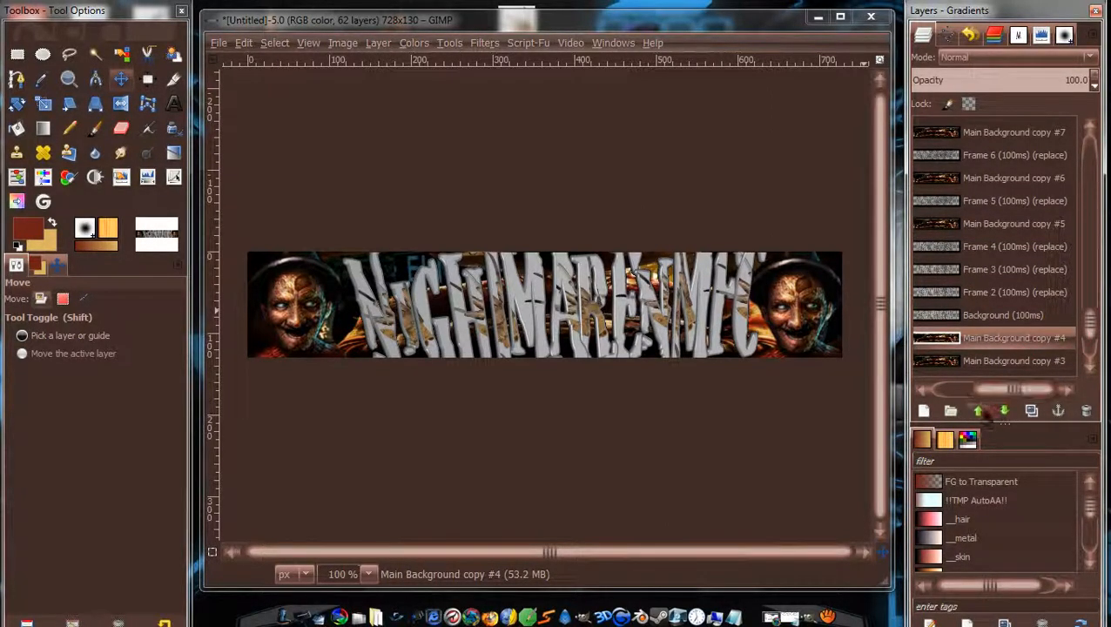
pyautogui.click(978, 411)
pyautogui.click(977, 411)
pyautogui.click(977, 411)
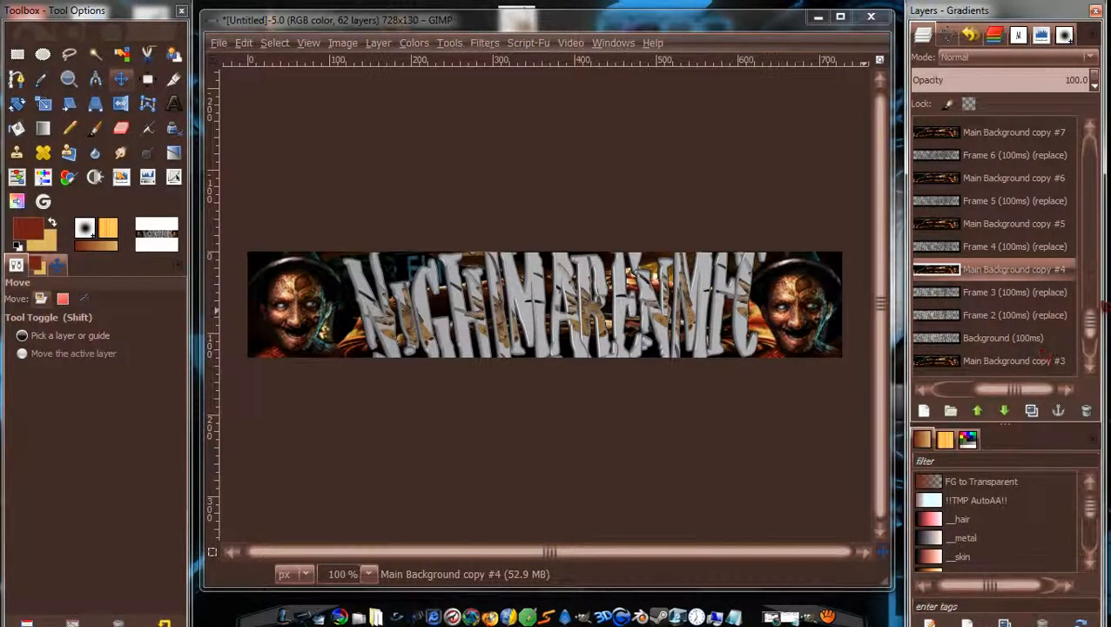
pyautogui.scroll(-2, 1090, 333)
pyautogui.click(1027, 309)
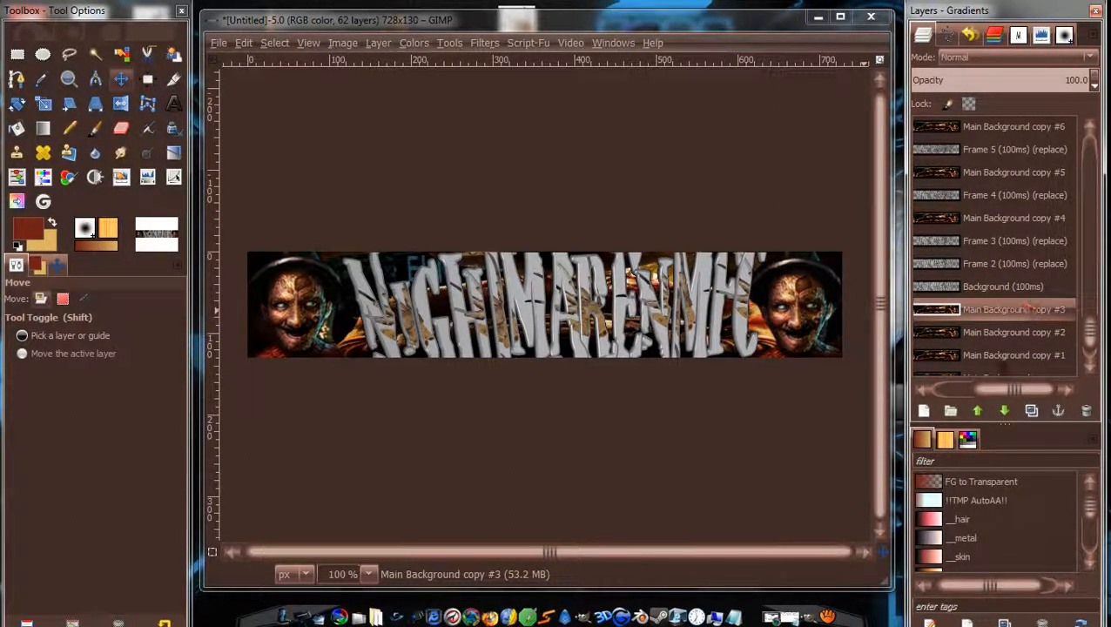
pyautogui.click(977, 411)
pyautogui.click(977, 411)
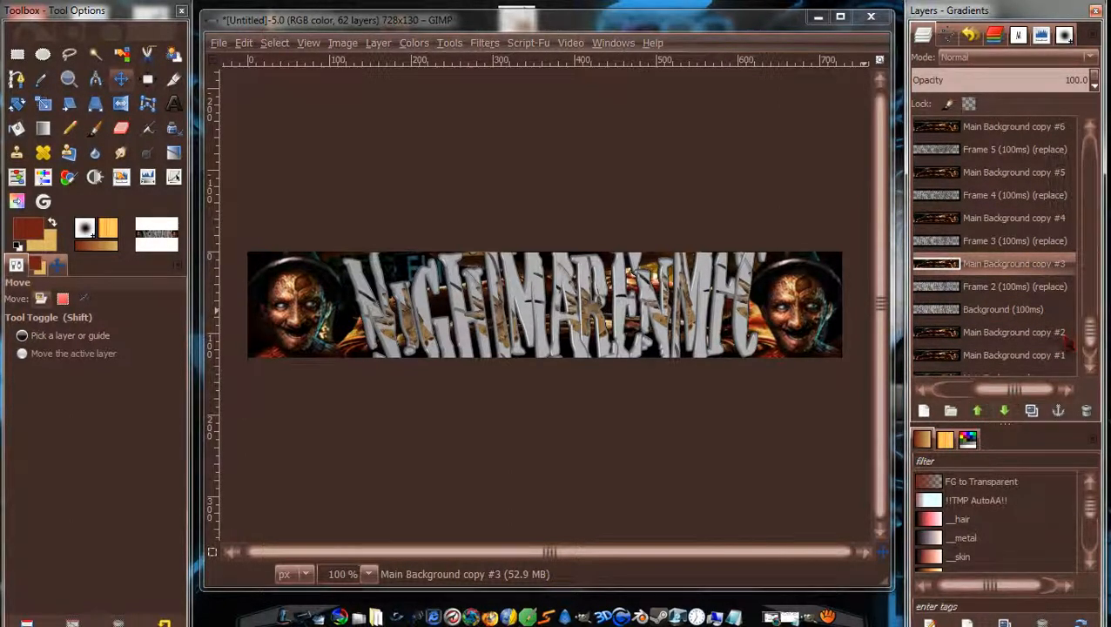
pyautogui.click(1019, 343)
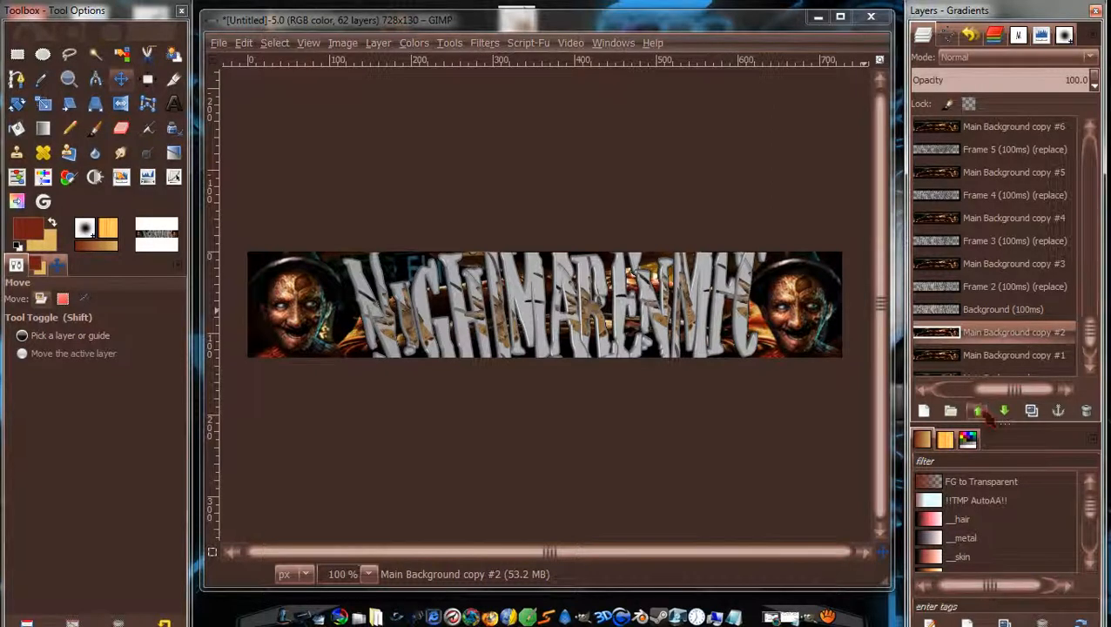
pyautogui.click(977, 411)
pyautogui.moveTo(1091, 334); pyautogui.dragTo(1091, 343)
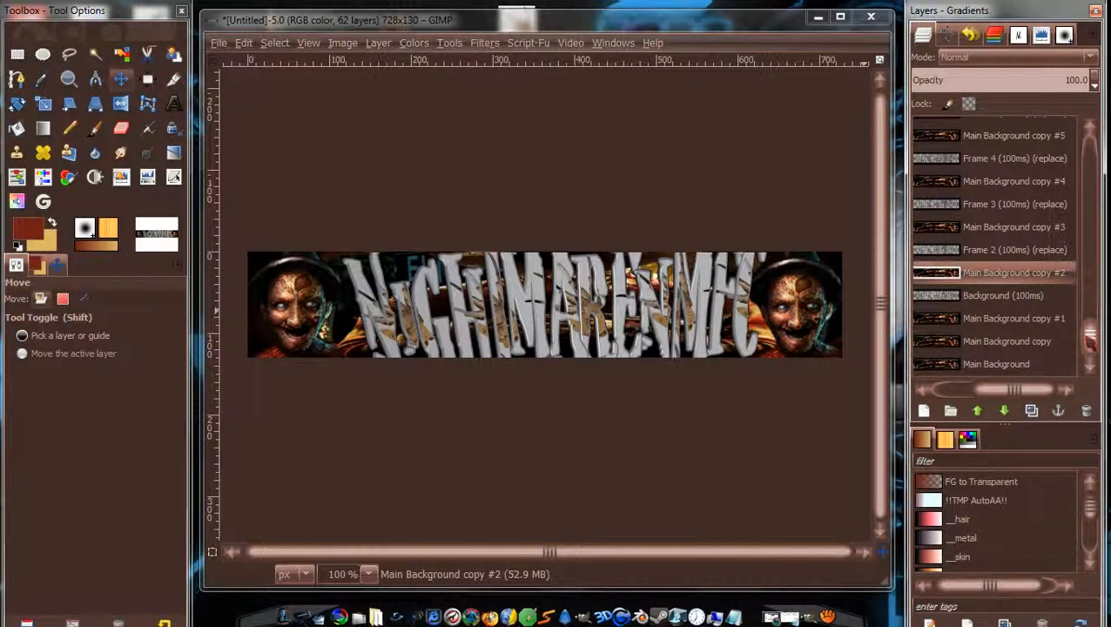
pyautogui.click(990, 344)
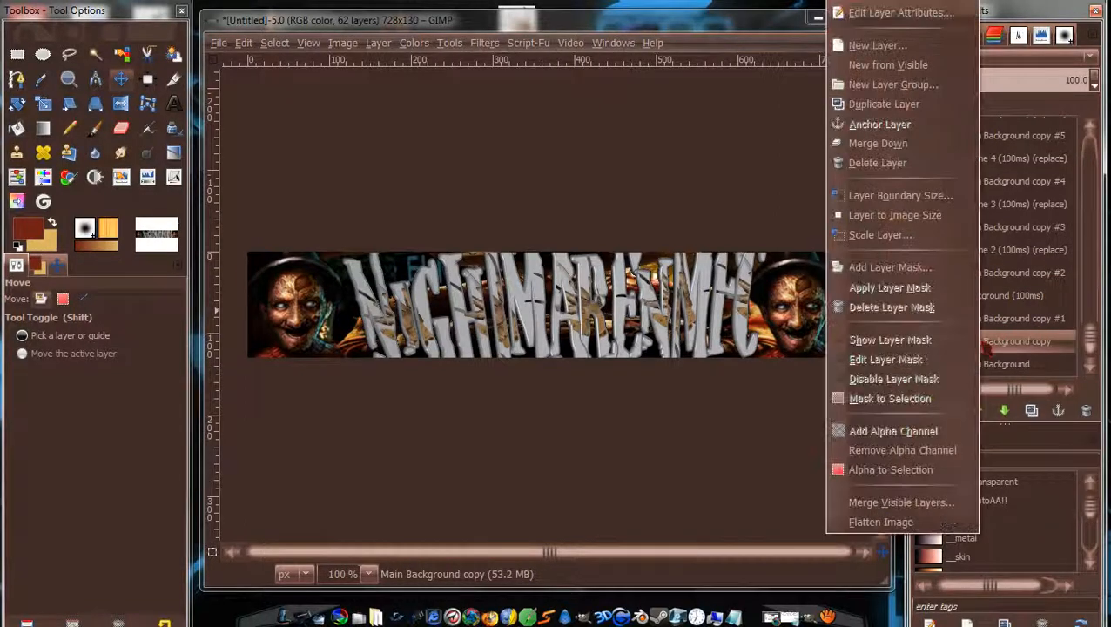
pyautogui.click(886, 165)
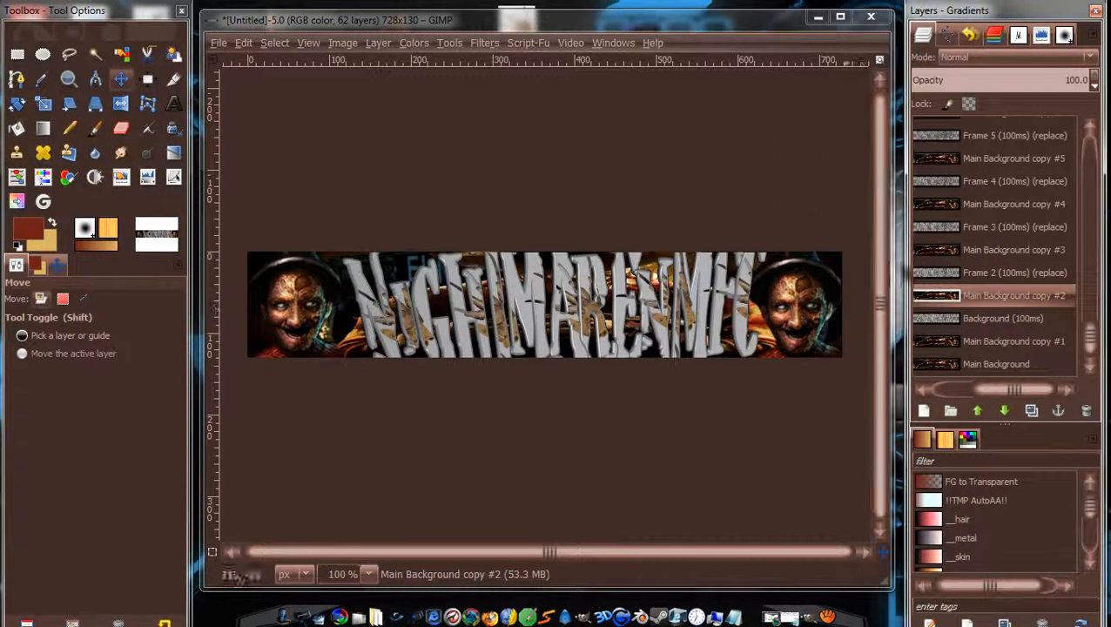
pyautogui.click(1021, 367)
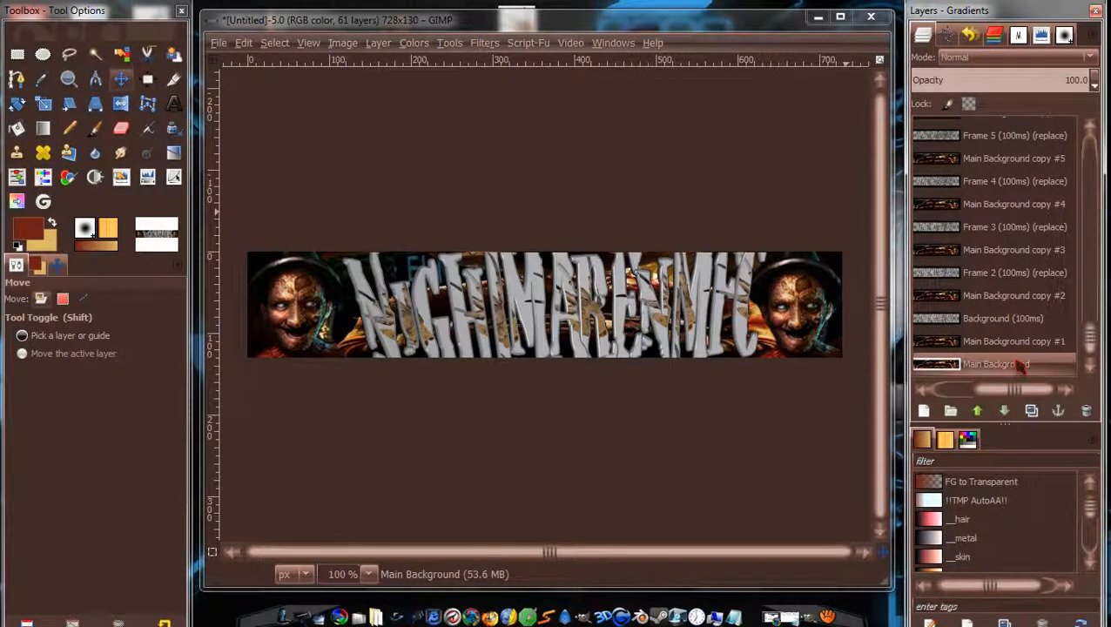
pyautogui.rightClick(1020, 366)
pyautogui.click(897, 165)
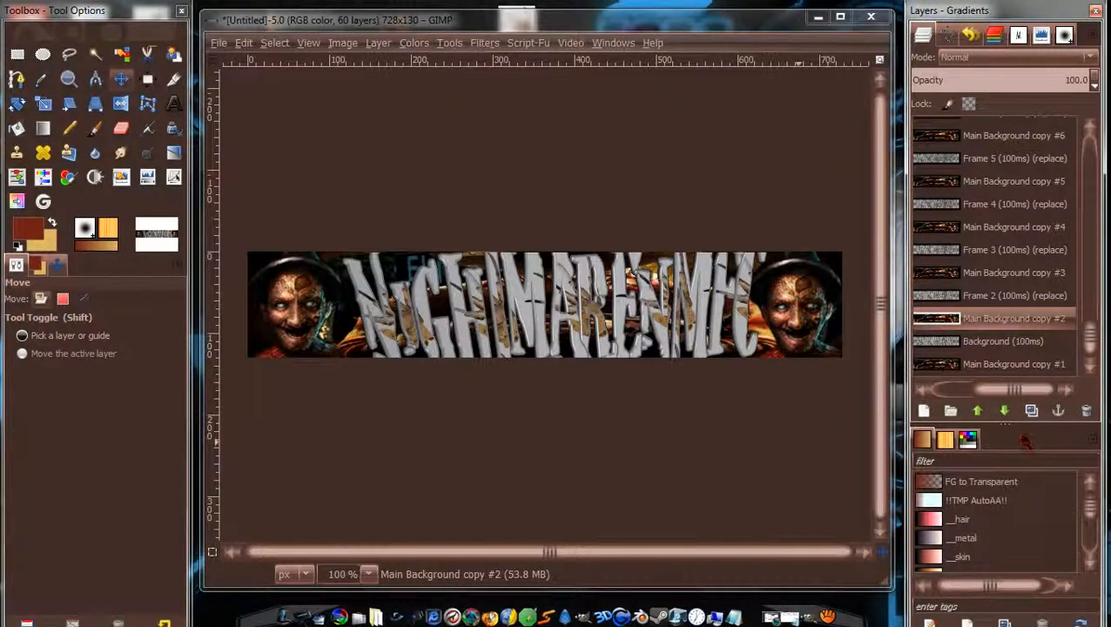
pyautogui.moveTo(1092, 355); pyautogui.dragTo(1097, 155)
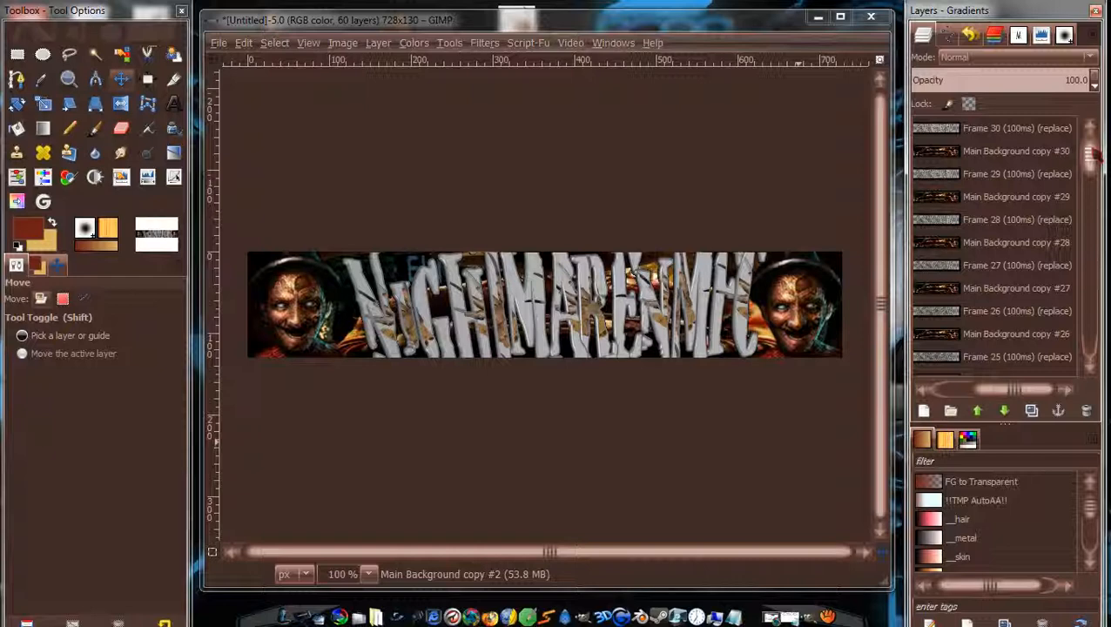
pyautogui.moveTo(1095, 154)
pyautogui.mouseDown()
pyautogui.moveTo(1090, 341)
pyautogui.moveTo(1098, 160)
pyautogui.mouseUp()
pyautogui.moveTo(1015, 391)
pyautogui.mouseDown()
pyautogui.moveTo(1000, 393)
pyautogui.moveTo(1004, 406)
pyautogui.mouseUp()
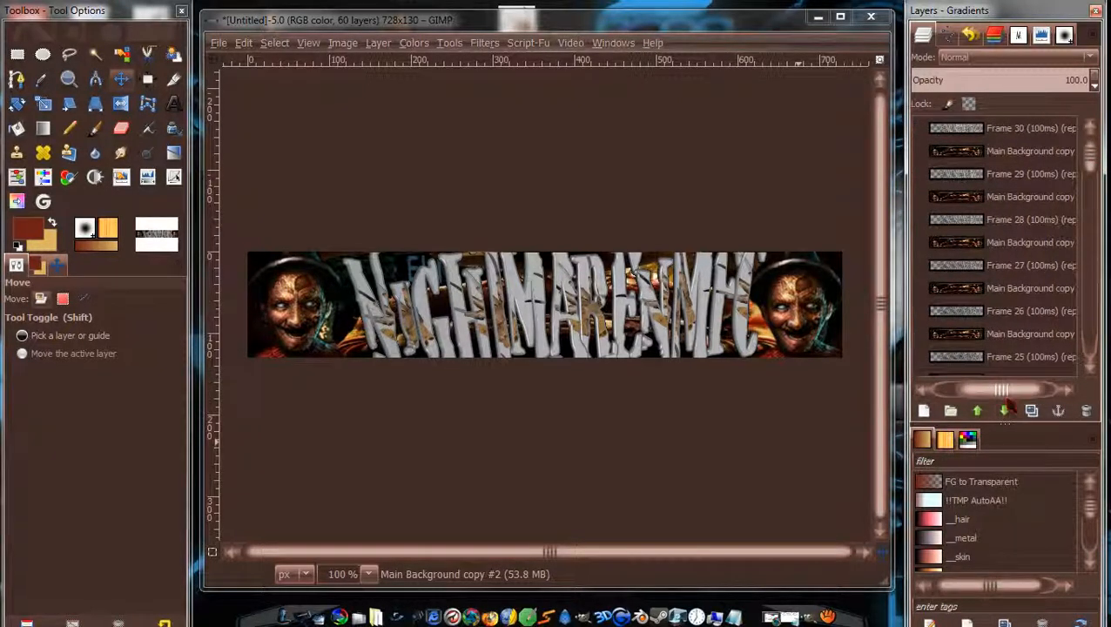
pyautogui.moveTo(1093, 164); pyautogui.dragTo(1094, 351)
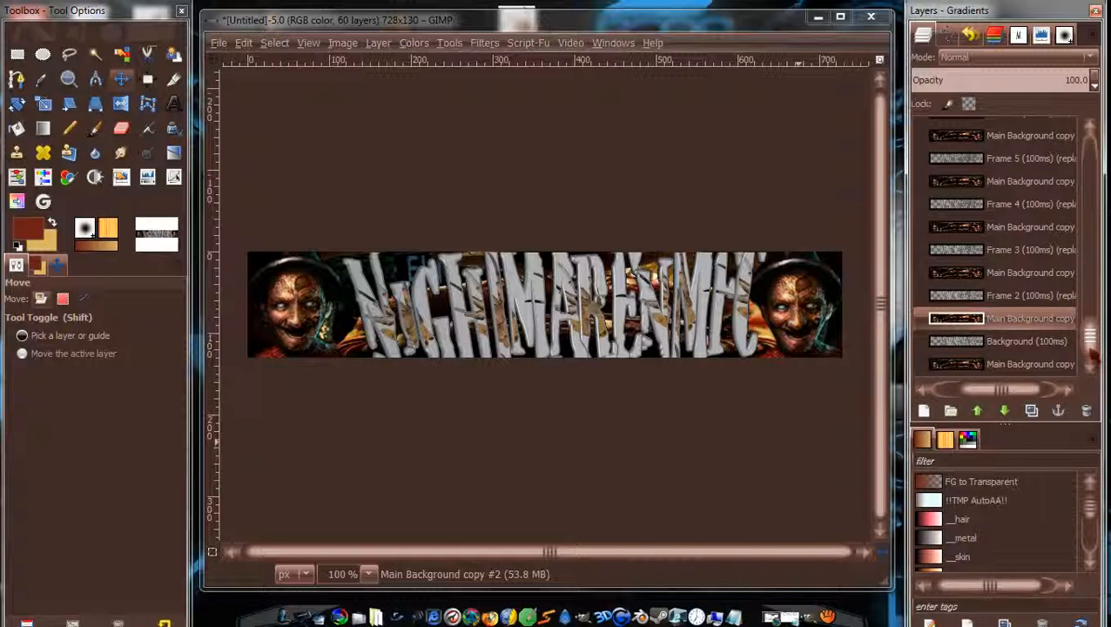
pyautogui.moveTo(1091, 344)
pyautogui.mouseDown()
pyautogui.moveTo(1097, 154)
pyautogui.moveTo(1093, 341)
pyautogui.mouseUp()
pyautogui.moveTo(1092, 339)
pyautogui.mouseDown()
pyautogui.moveTo(1090, 235)
pyautogui.moveTo(1091, 349)
pyautogui.mouseUp()
pyautogui.scroll(8, 1092, 236)
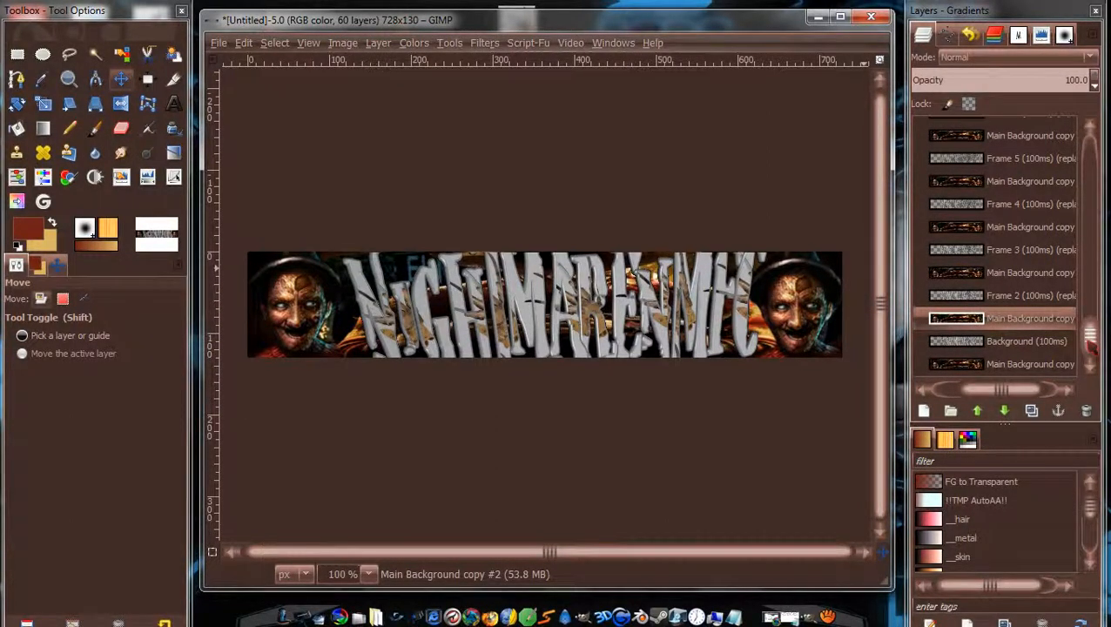
pyautogui.moveTo(1090, 346)
pyautogui.mouseDown()
pyautogui.moveTo(1092, 155)
pyautogui.moveTo(1090, 338)
pyautogui.mouseUp()
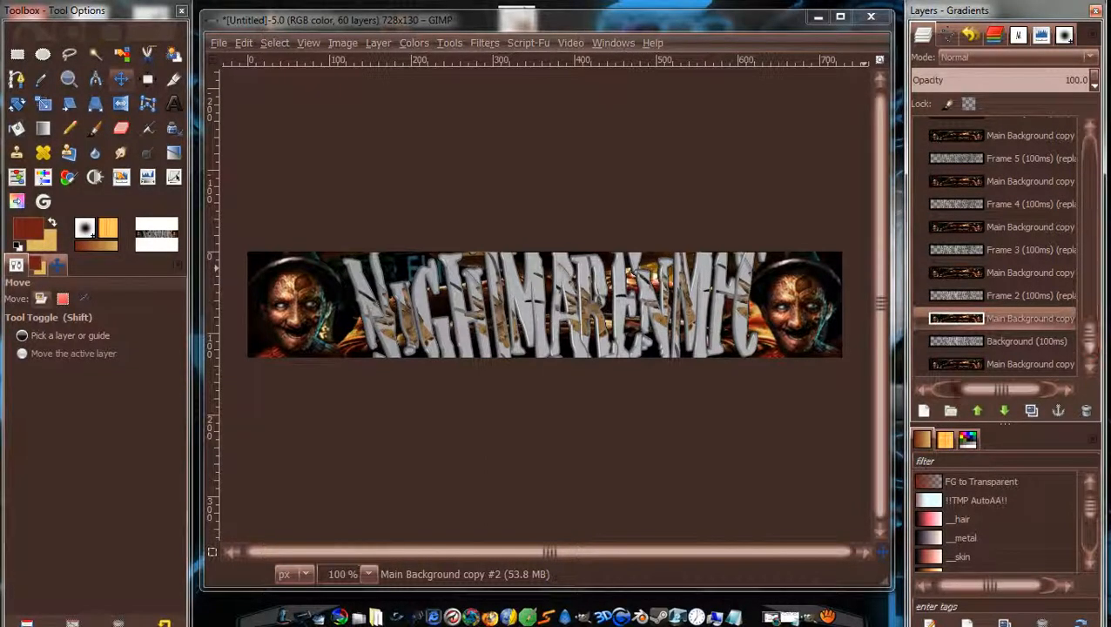
pyautogui.press('super')
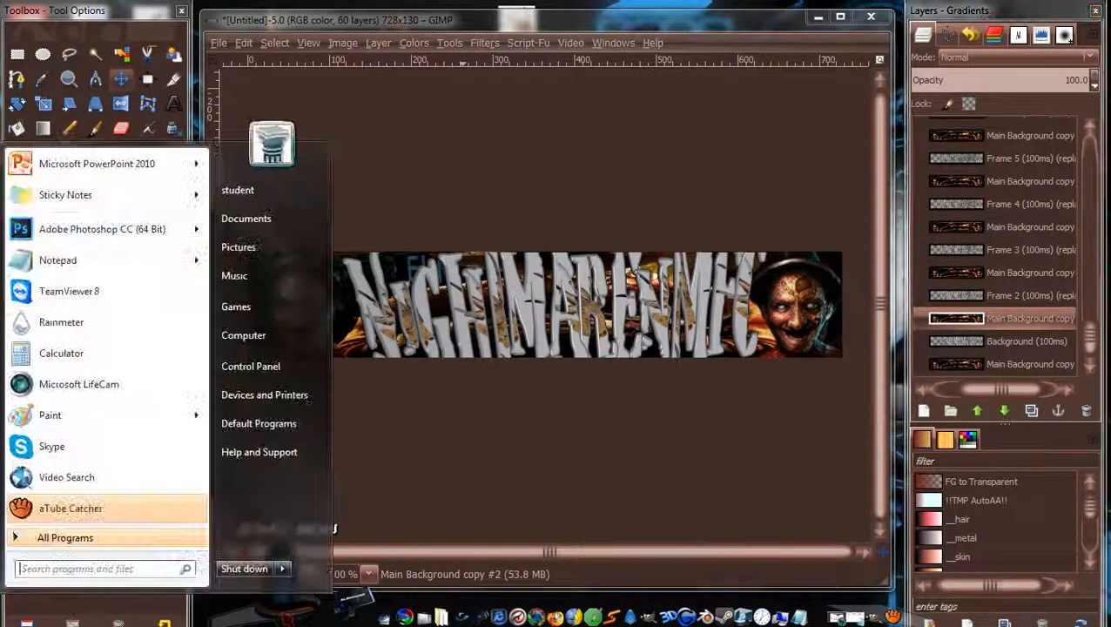
pyautogui.click(464, 163)
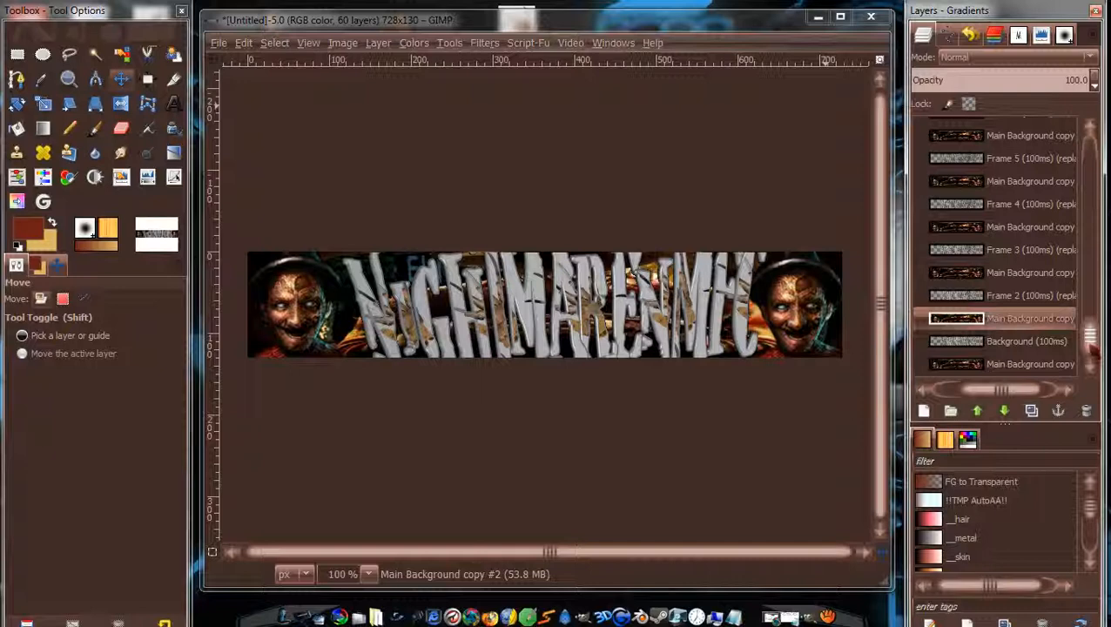
pyautogui.moveTo(1093, 350); pyautogui.dragTo(1099, 159)
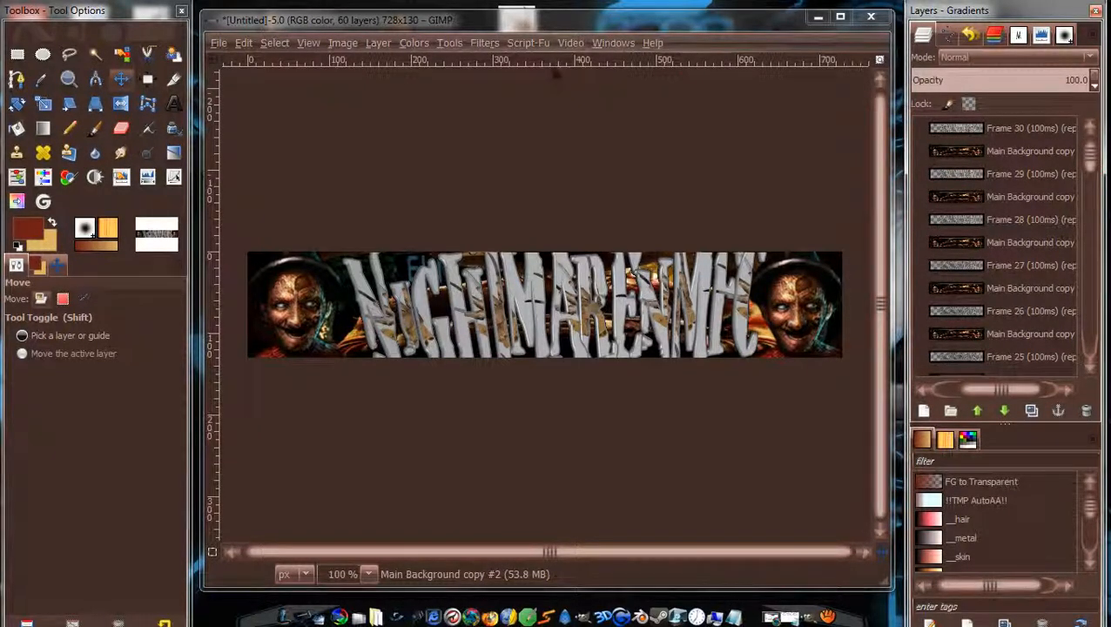
pyautogui.click(485, 44)
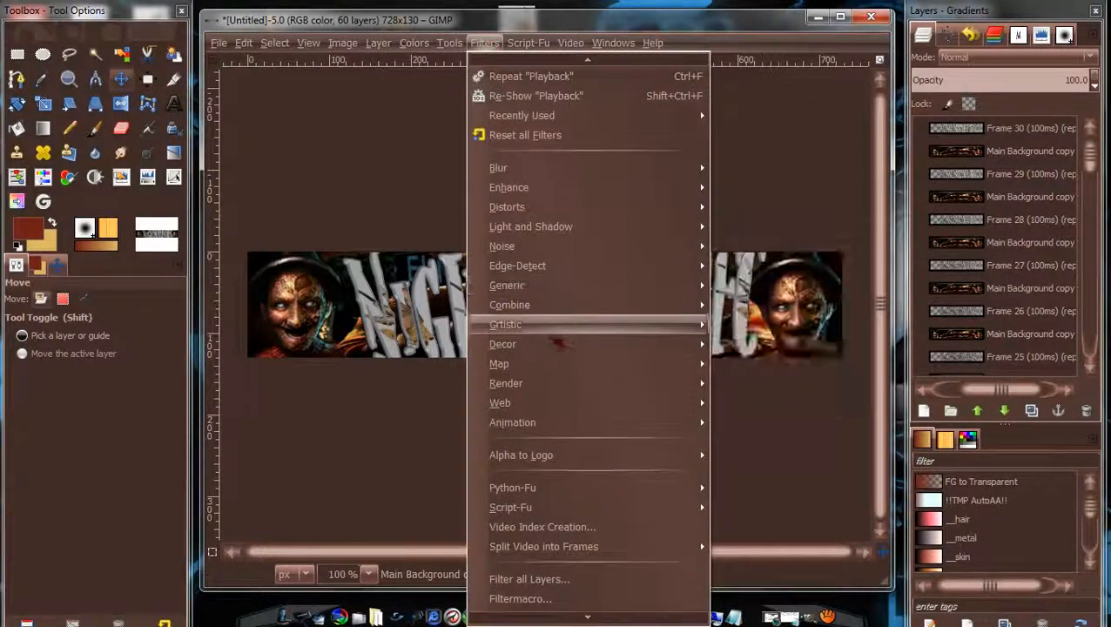
pyautogui.moveTo(555, 423)
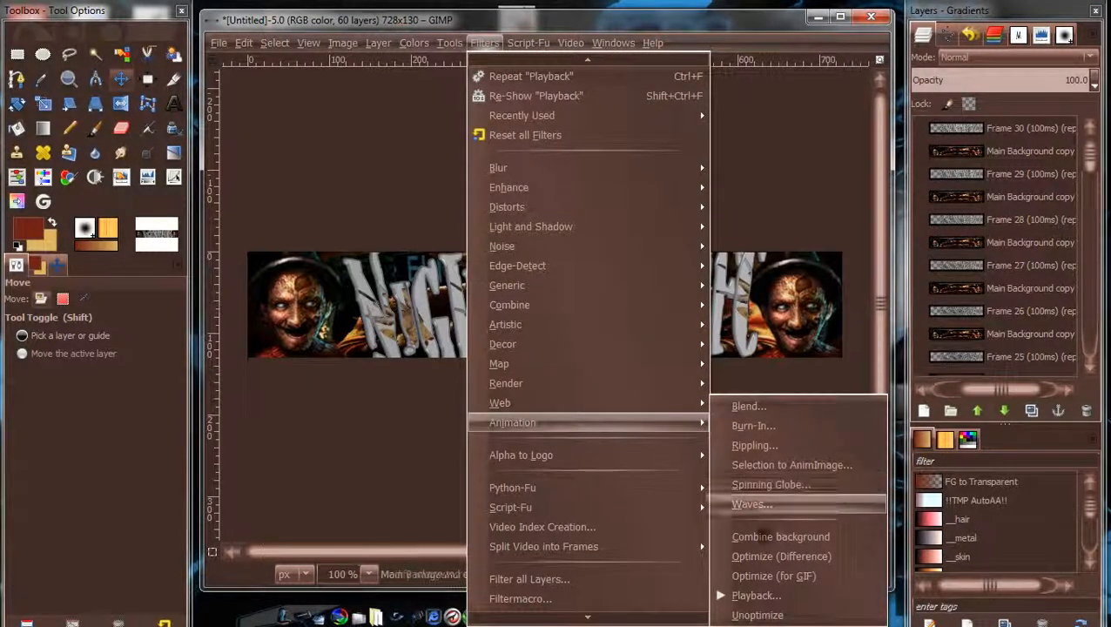
pyautogui.click(757, 595)
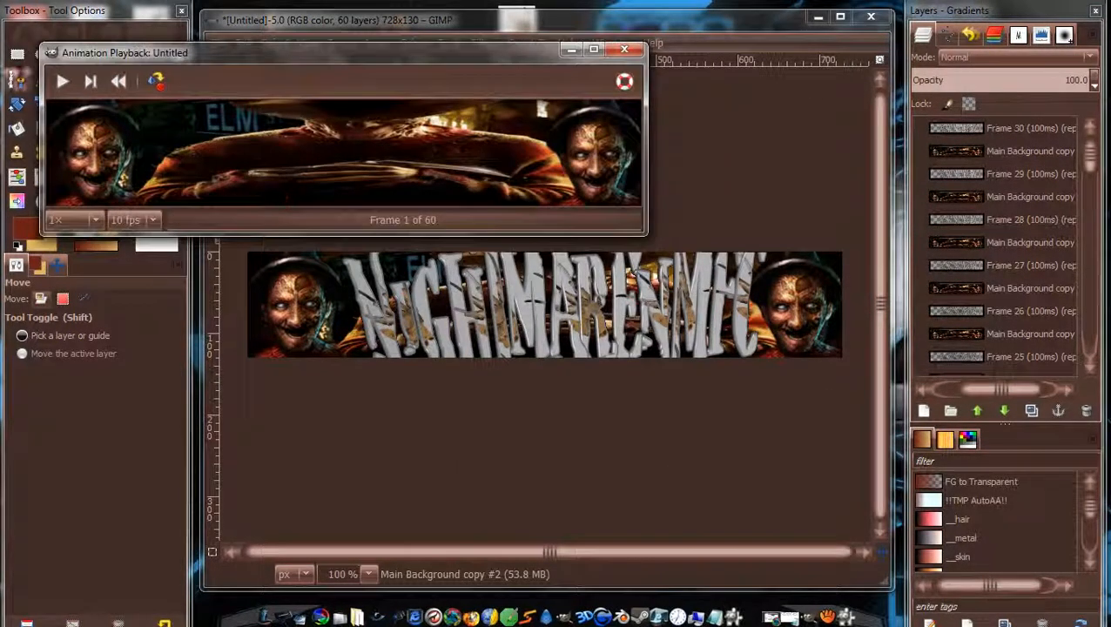
pyautogui.click(61, 82)
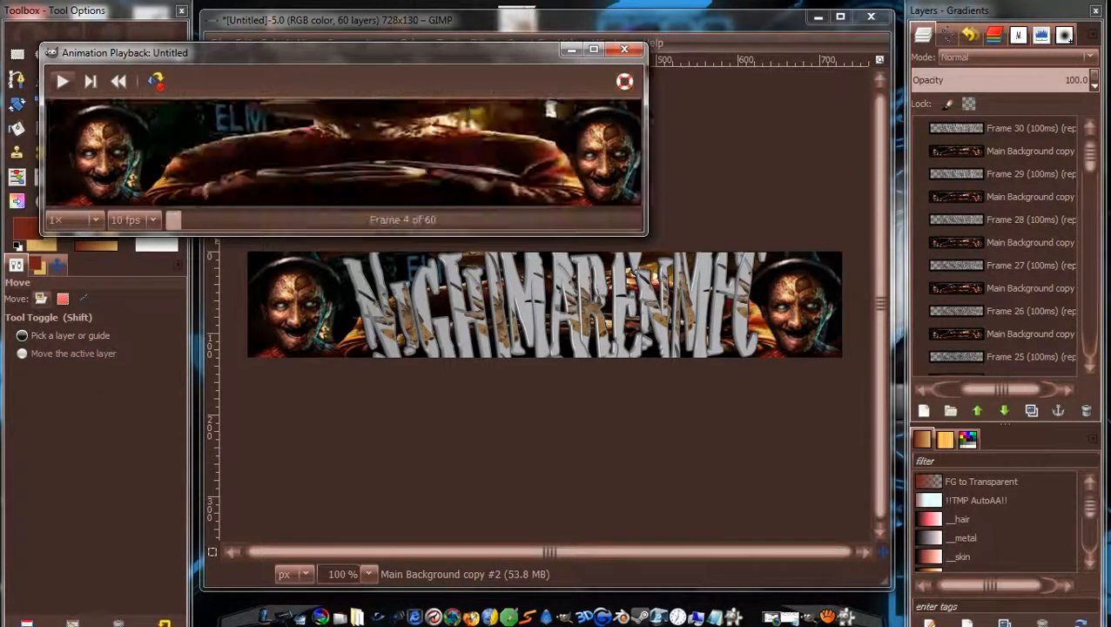
pyautogui.click(626, 50)
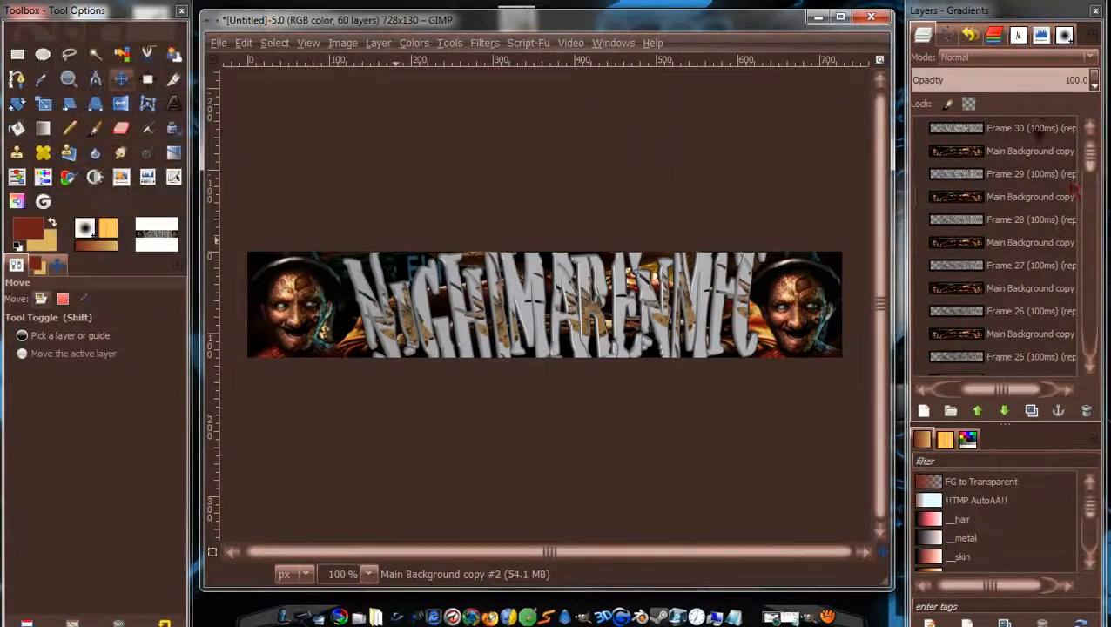
pyautogui.click(992, 131)
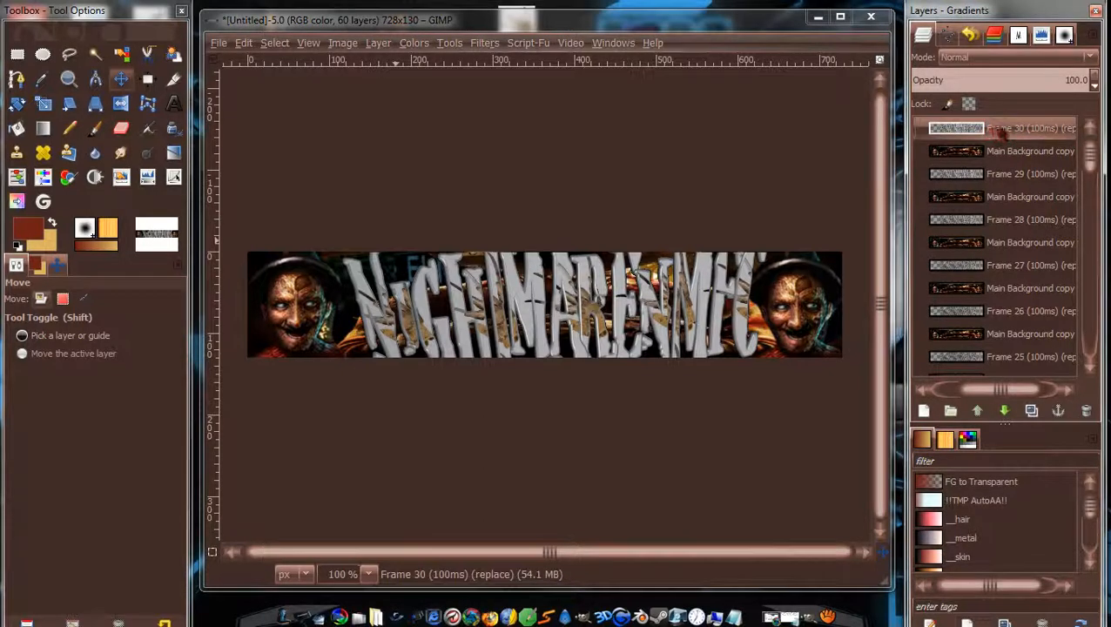
# Merge Frames 30 through 25 down into their background copies.
pyautogui.rightClick(1002, 130)
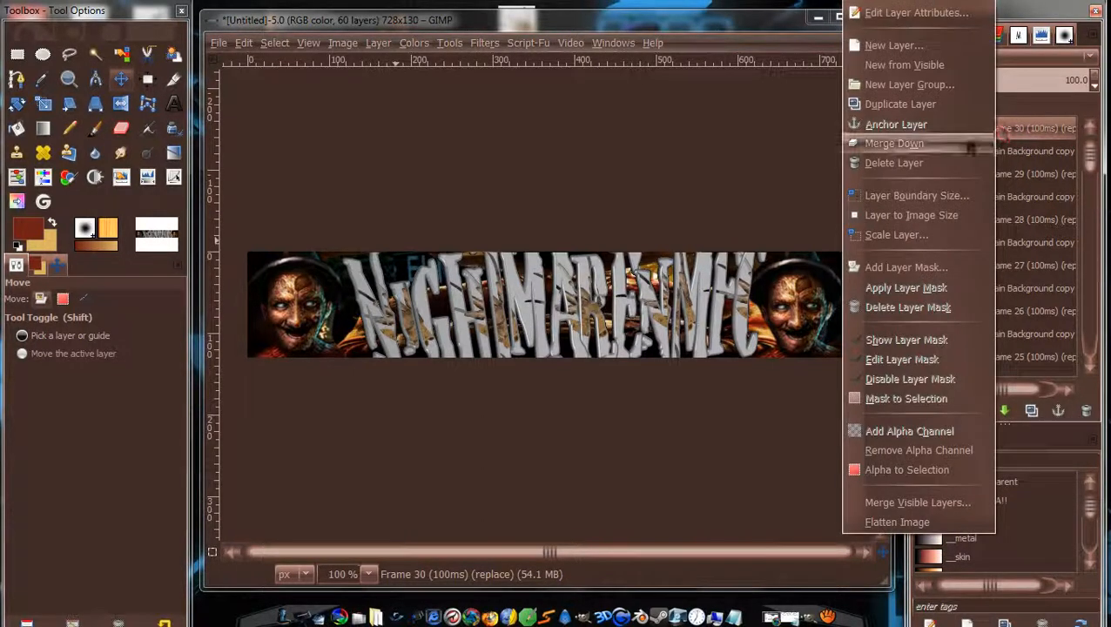
pyautogui.click(978, 144)
pyautogui.click(987, 153)
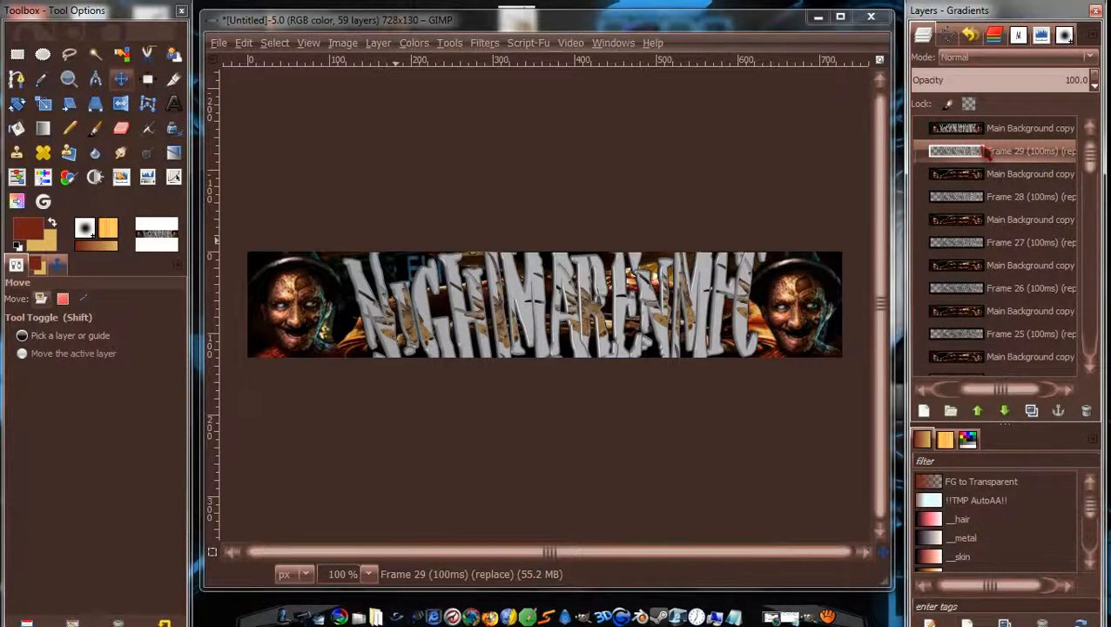
pyautogui.rightClick(987, 152)
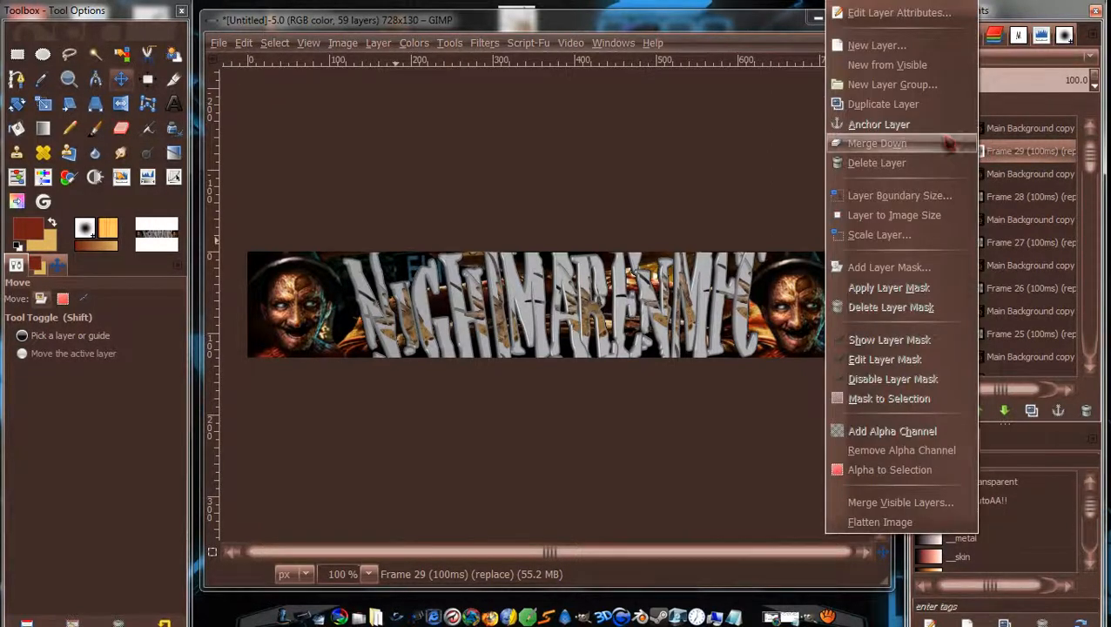
pyautogui.click(974, 142)
pyautogui.rightClick(997, 180)
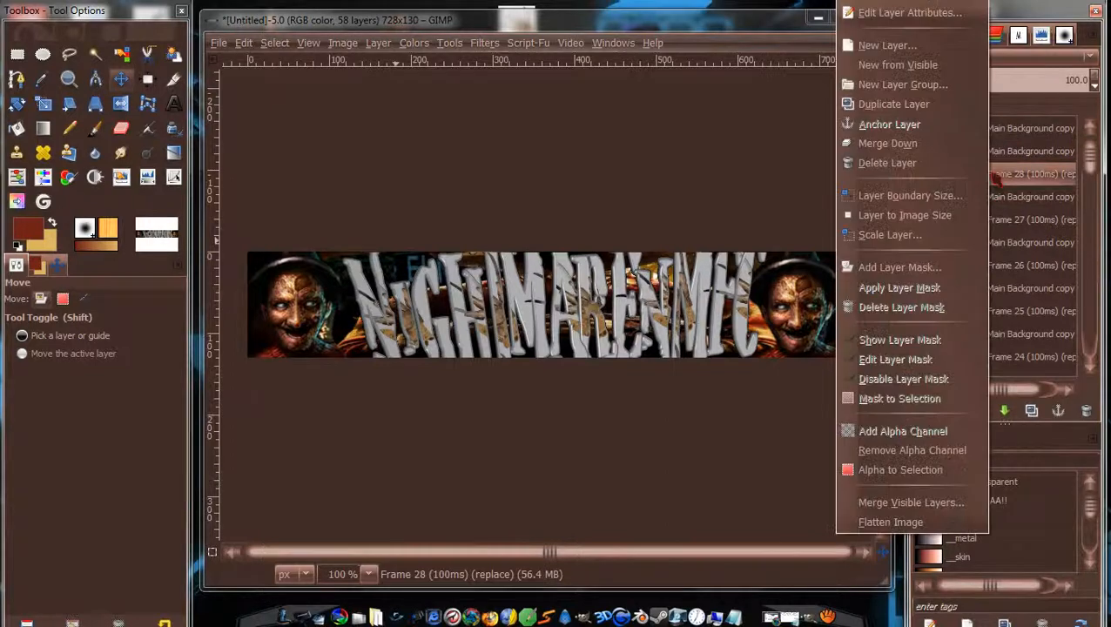
pyautogui.click(948, 150)
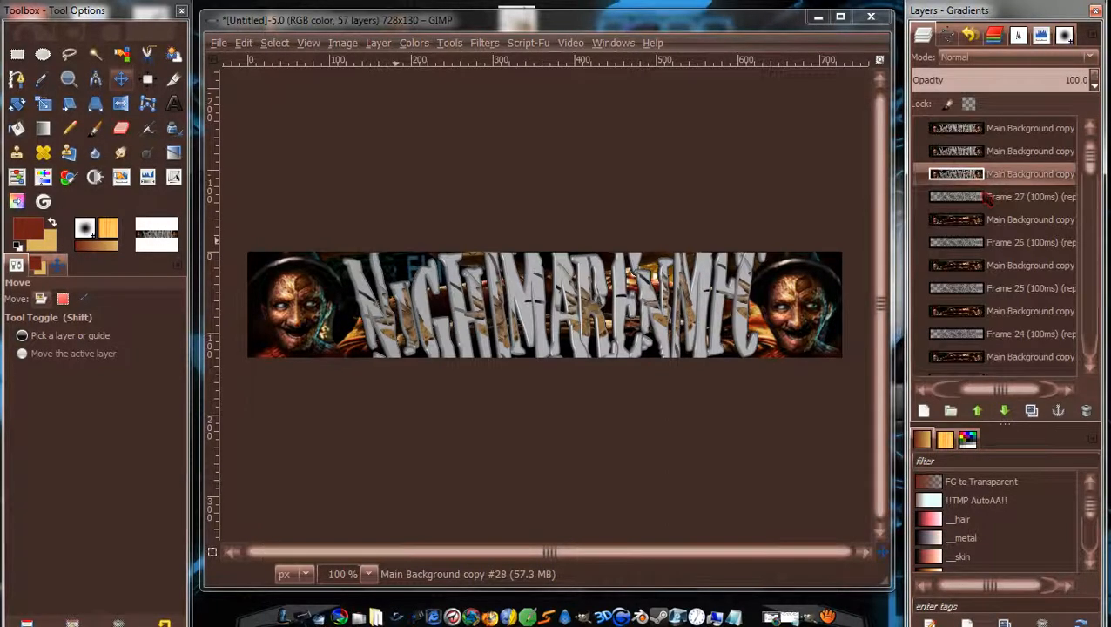
pyautogui.click(990, 197)
pyautogui.rightClick(990, 199)
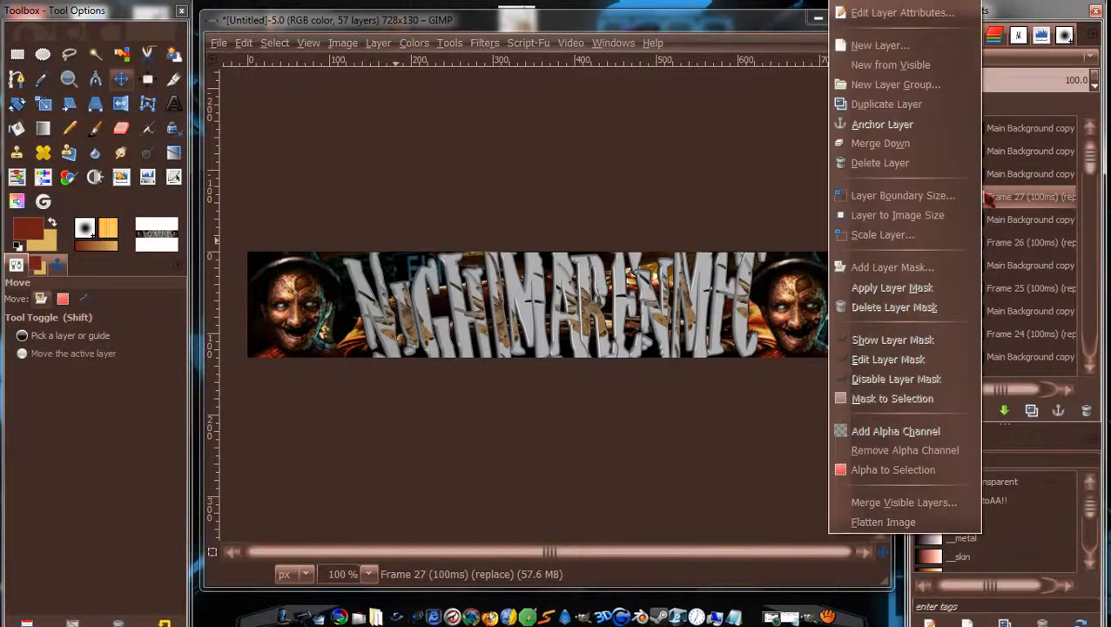
pyautogui.click(944, 150)
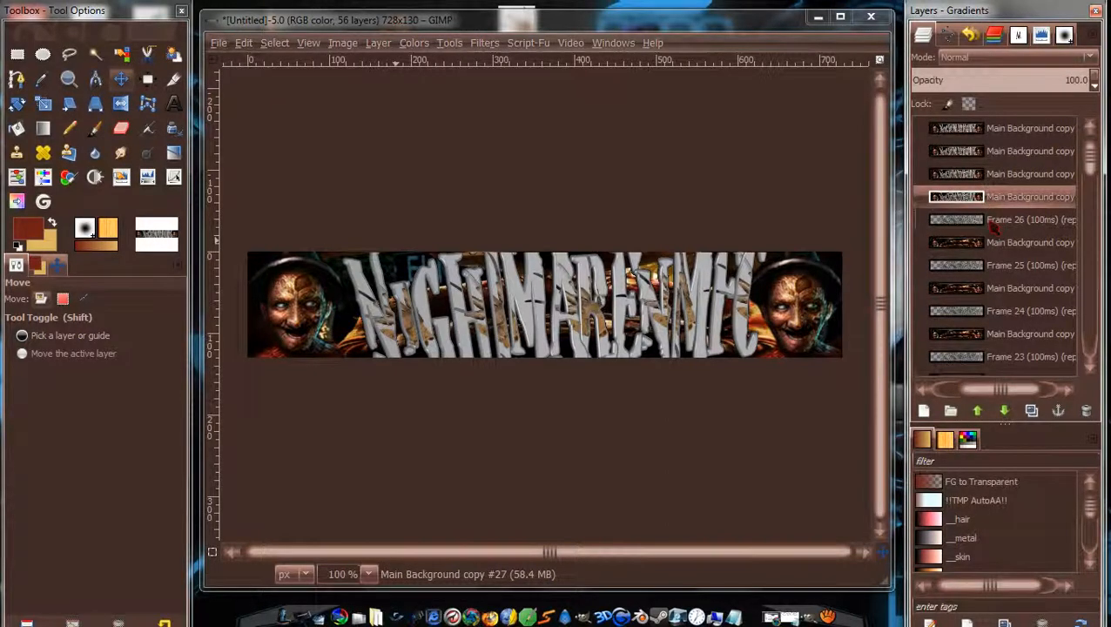
pyautogui.click(993, 224)
pyautogui.rightClick(993, 224)
pyautogui.click(850, 141)
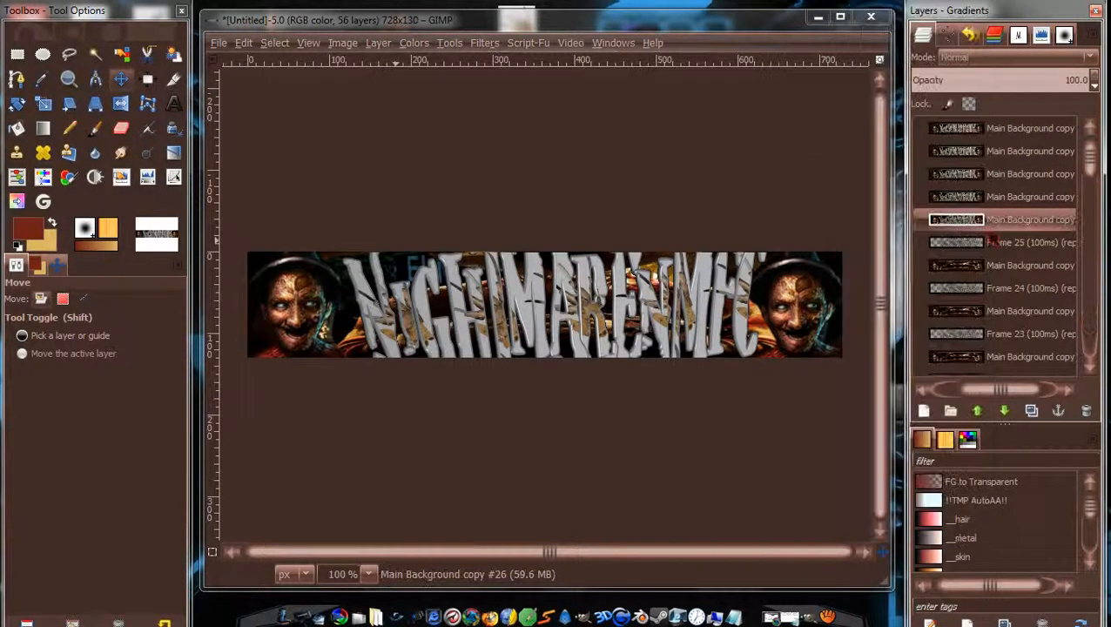
pyautogui.click(992, 242)
pyautogui.rightClick(993, 244)
pyautogui.click(887, 143)
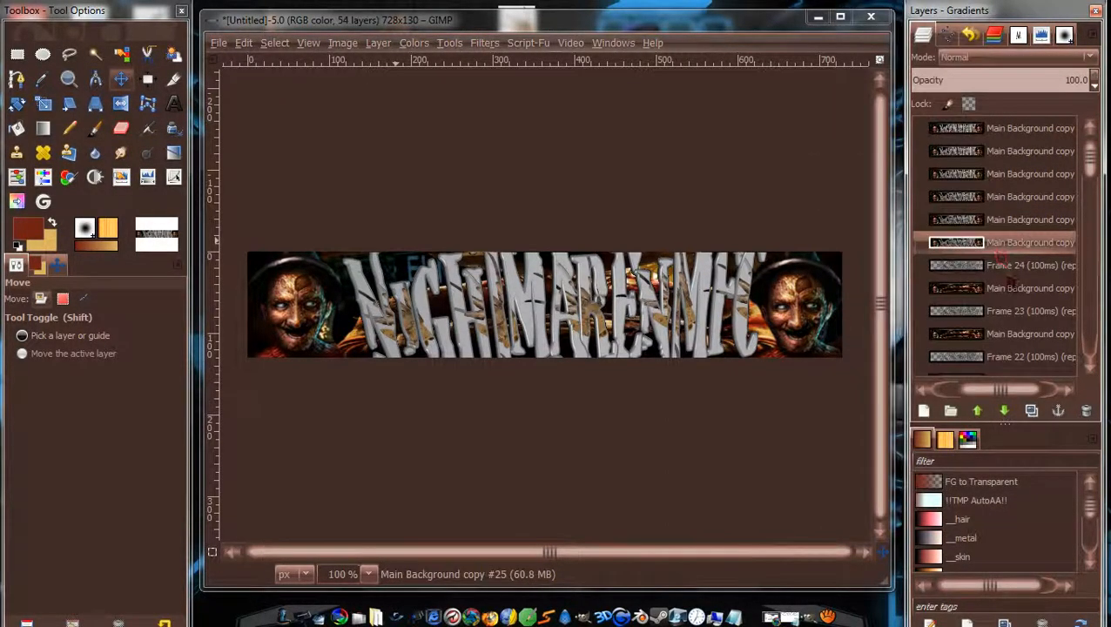
# Merge Frames 24 through 20 down into their background copies.
pyautogui.click(1001, 265)
pyautogui.rightClick(1002, 265)
pyautogui.click(902, 143)
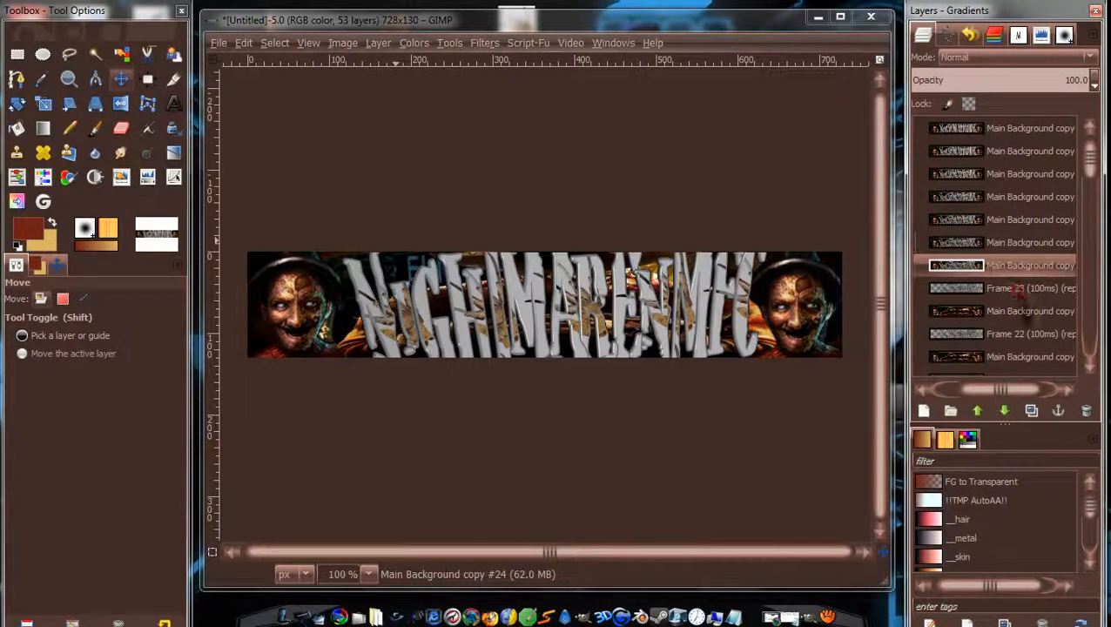
pyautogui.click(1012, 289)
pyautogui.rightClick(1012, 290)
pyautogui.click(910, 143)
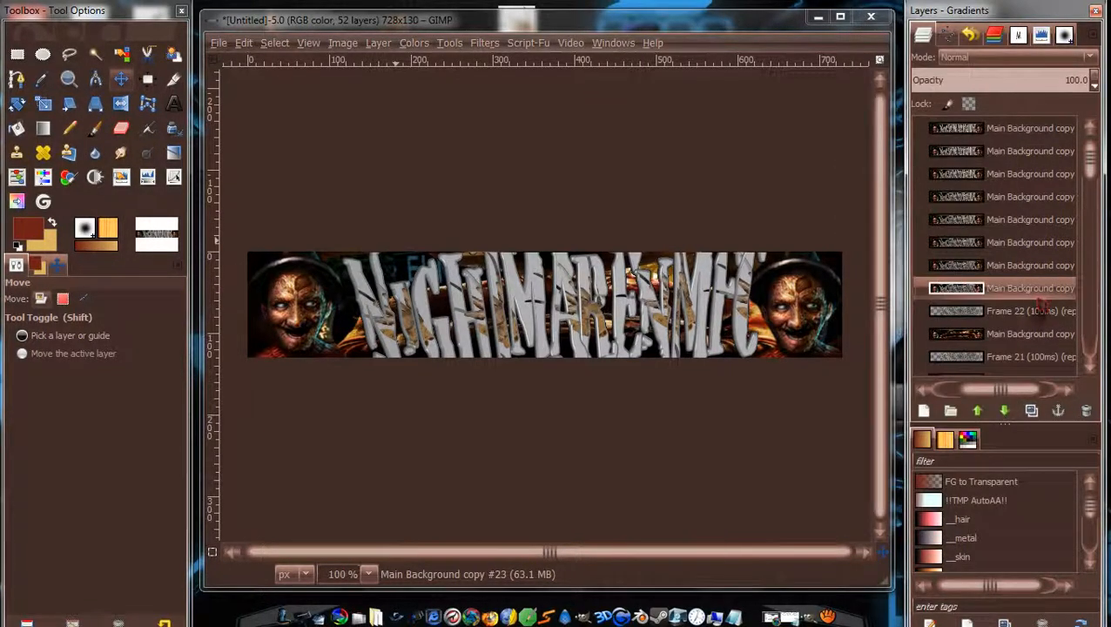
pyautogui.click(1015, 311)
pyautogui.rightClick(1015, 311)
pyautogui.click(923, 143)
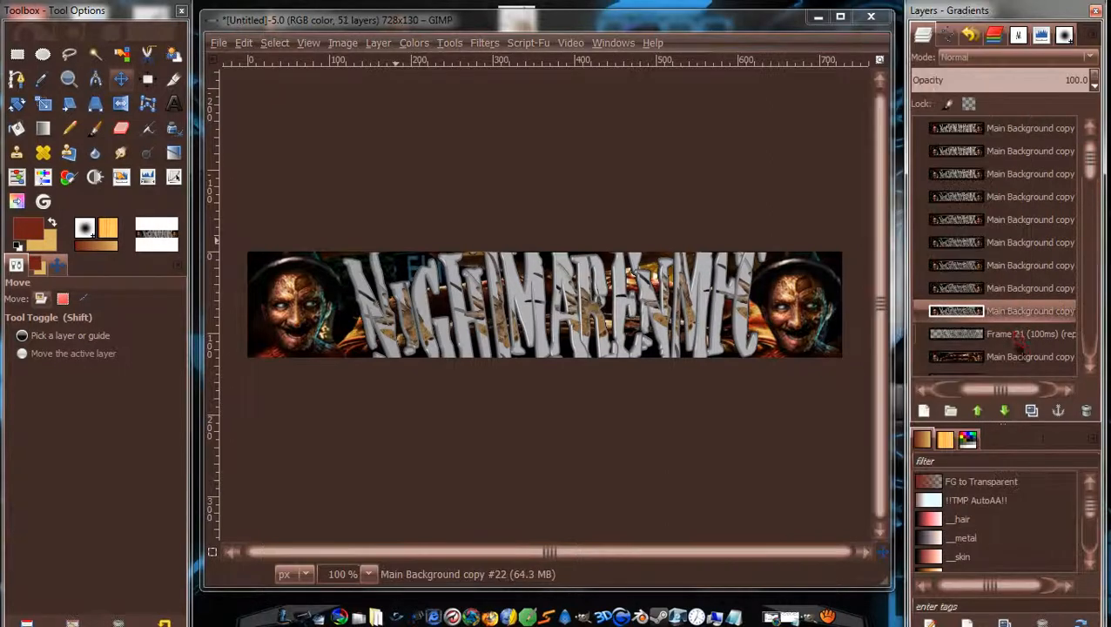
pyautogui.click(1010, 333)
pyautogui.rightClick(1010, 334)
pyautogui.click(932, 143)
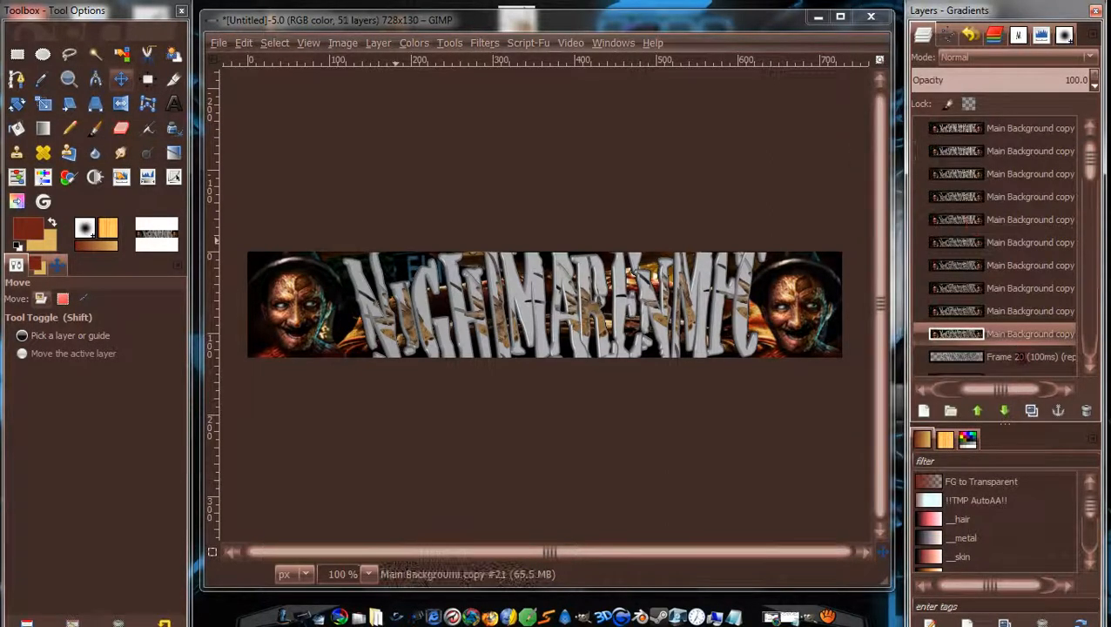
pyautogui.click(1014, 356)
pyautogui.rightClick(1015, 357)
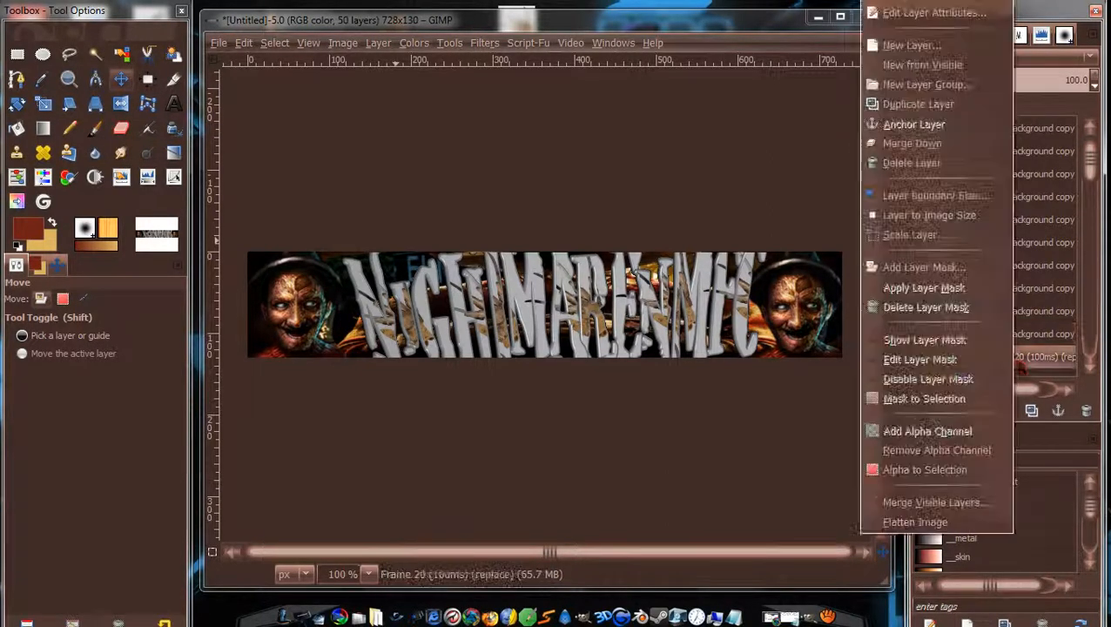
pyautogui.click(921, 146)
# Merge Frames 19 through 16 down into the layers below them.
pyautogui.scroll(-5, 1058, 212)
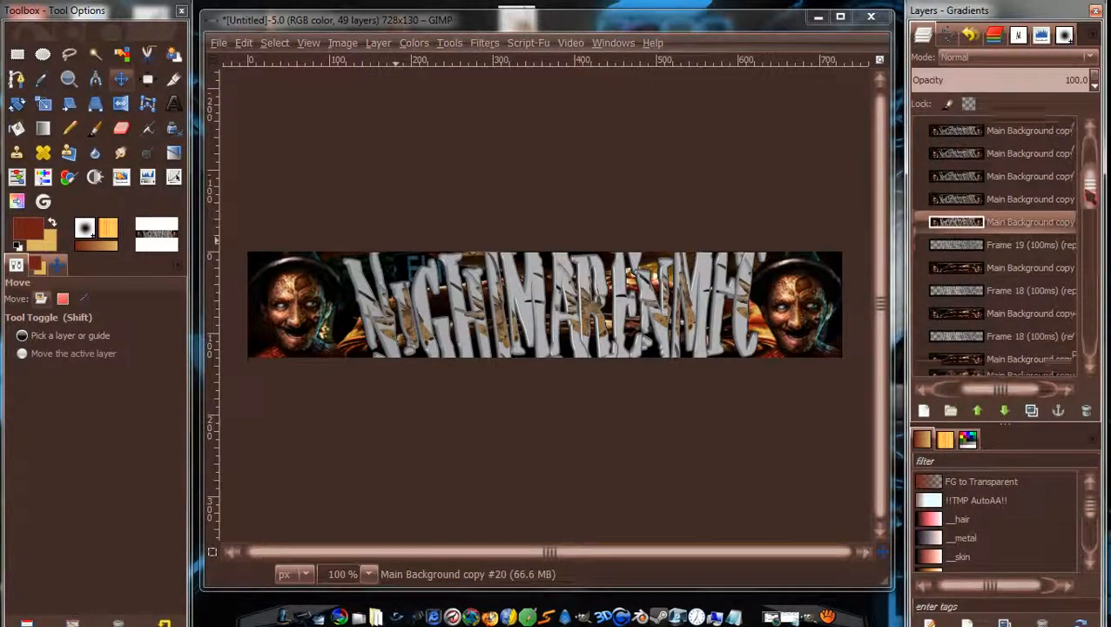
pyautogui.click(1058, 212)
pyautogui.rightClick(1054, 213)
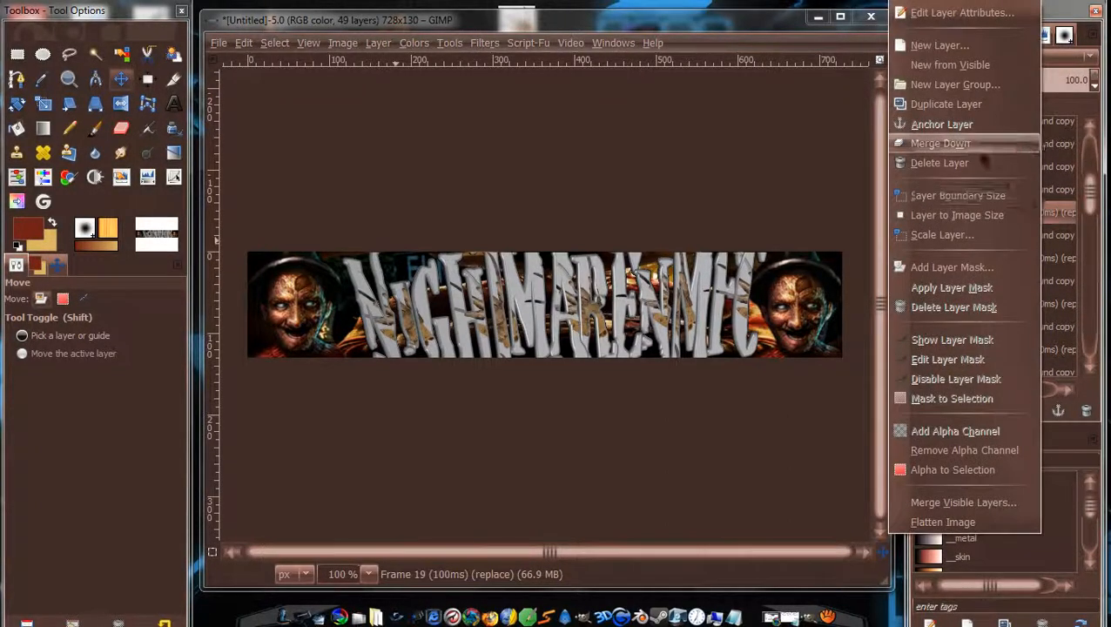
pyautogui.click(979, 147)
pyautogui.click(1025, 237)
pyautogui.rightClick(1024, 237)
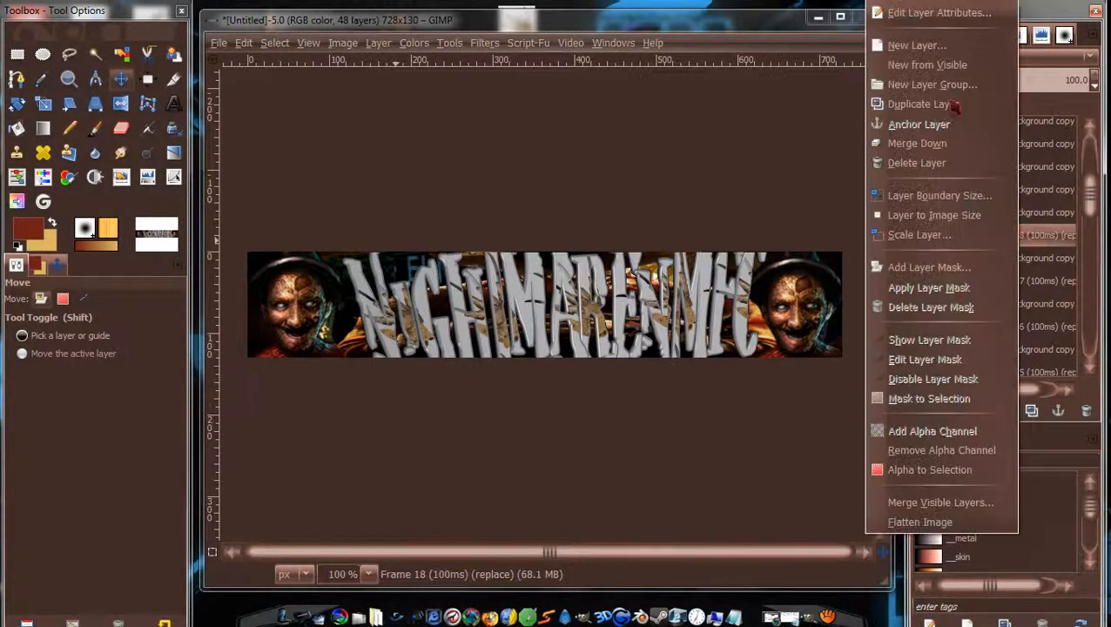
pyautogui.click(923, 143)
pyautogui.click(1022, 260)
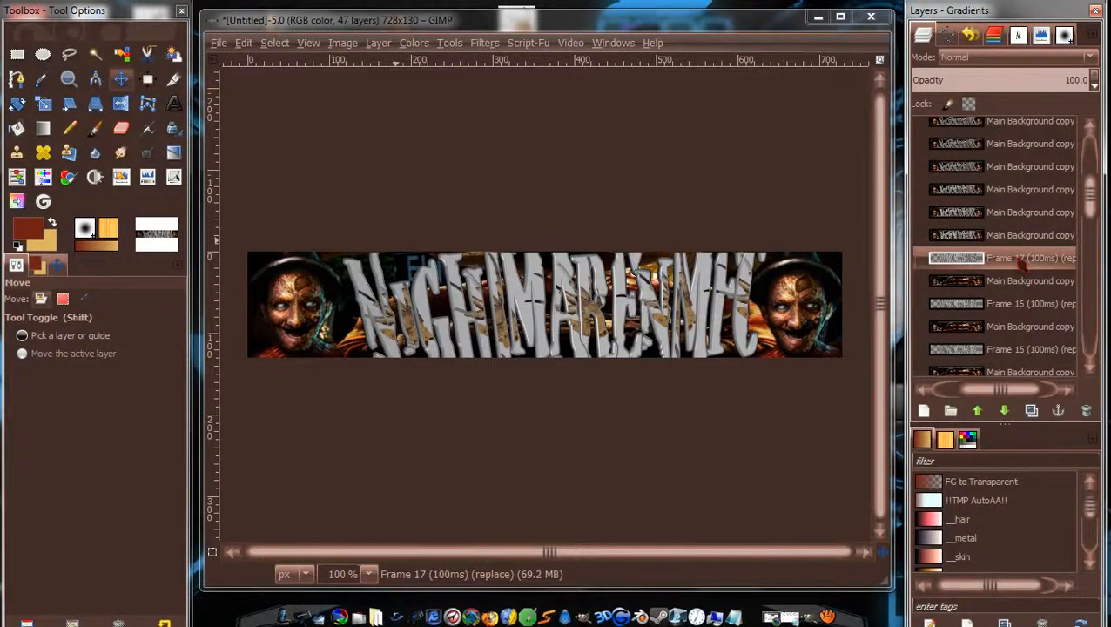
pyautogui.rightClick(1022, 263)
pyautogui.click(933, 148)
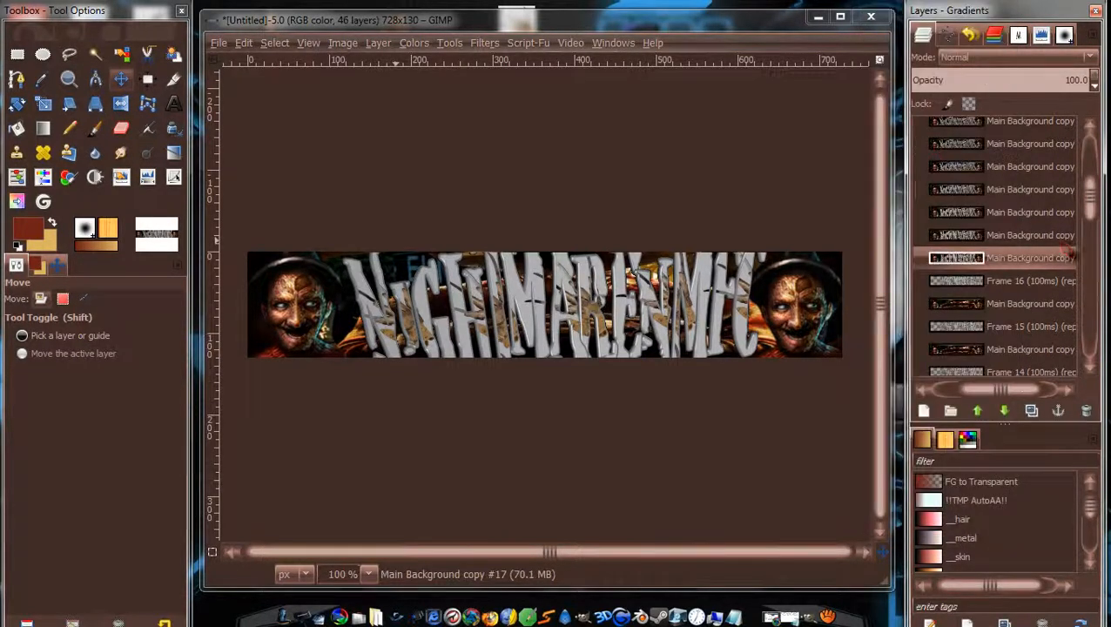
pyautogui.scroll(-2, 1054, 218)
pyautogui.rightClick(1044, 199)
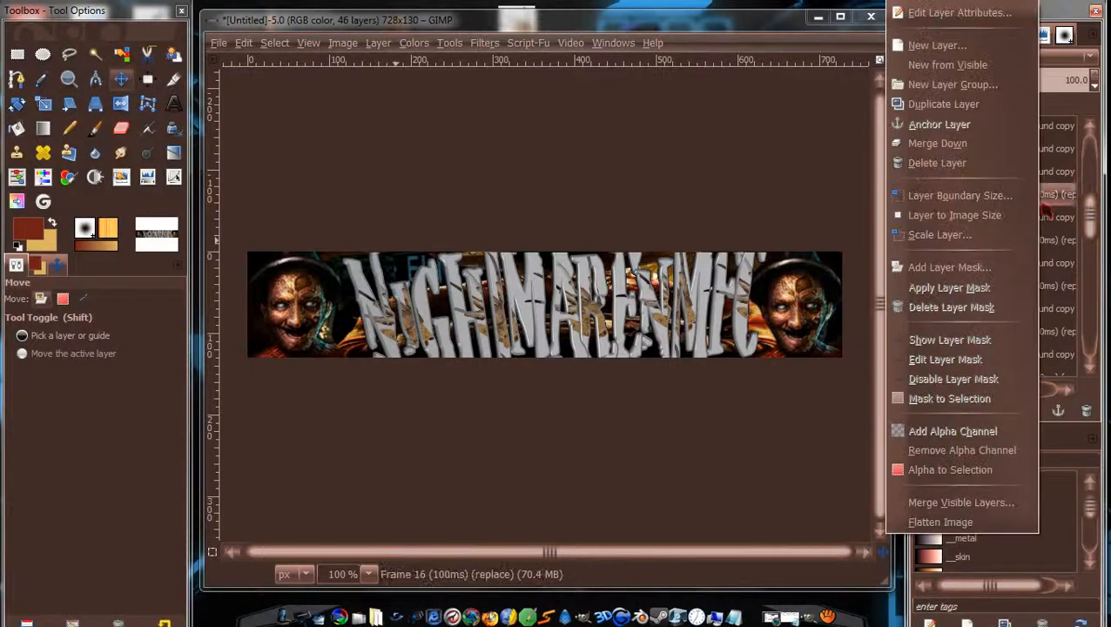
pyautogui.click(945, 146)
# Merge Frames 15 through 9 down into the layers below them.
pyautogui.rightClick(1008, 217)
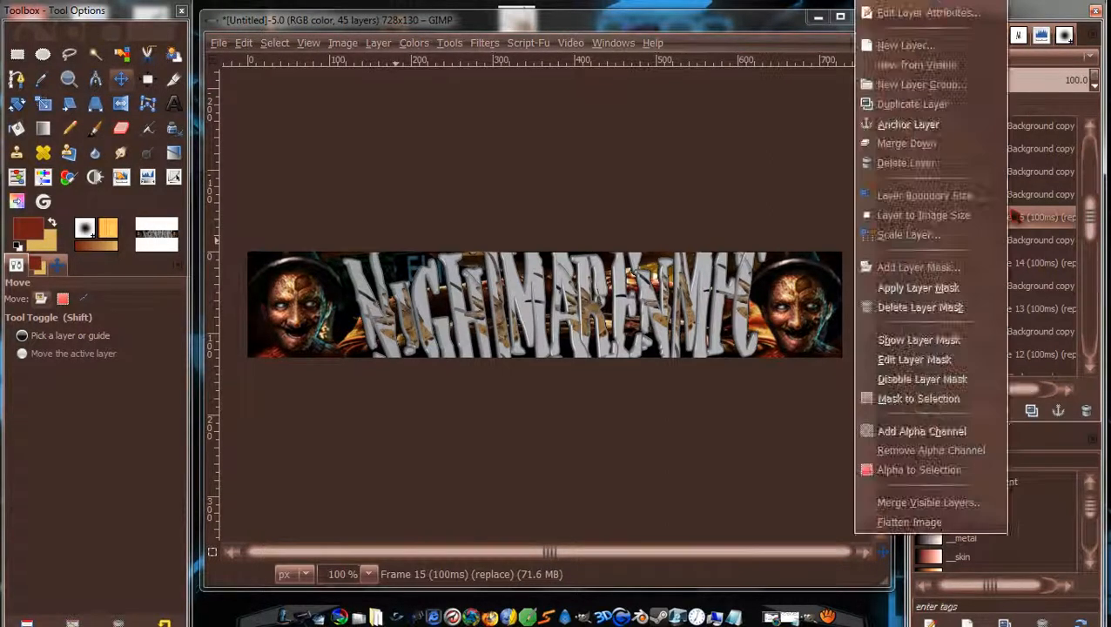
pyautogui.click(897, 144)
pyautogui.rightClick(1030, 244)
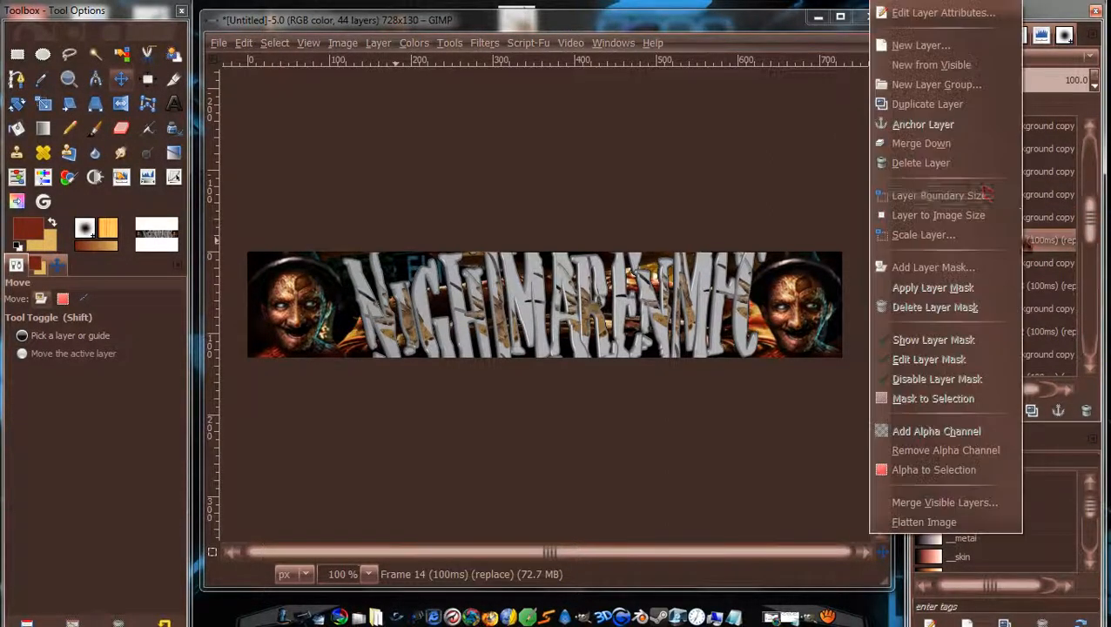
pyautogui.click(965, 148)
pyautogui.rightClick(1026, 263)
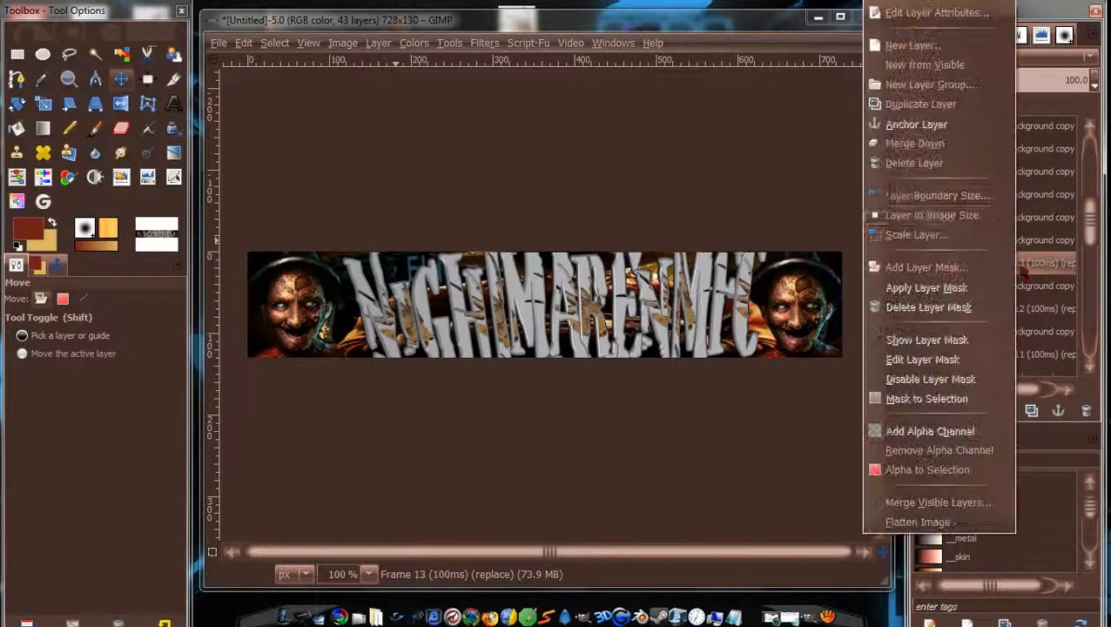
pyautogui.click(940, 144)
pyautogui.rightClick(1012, 290)
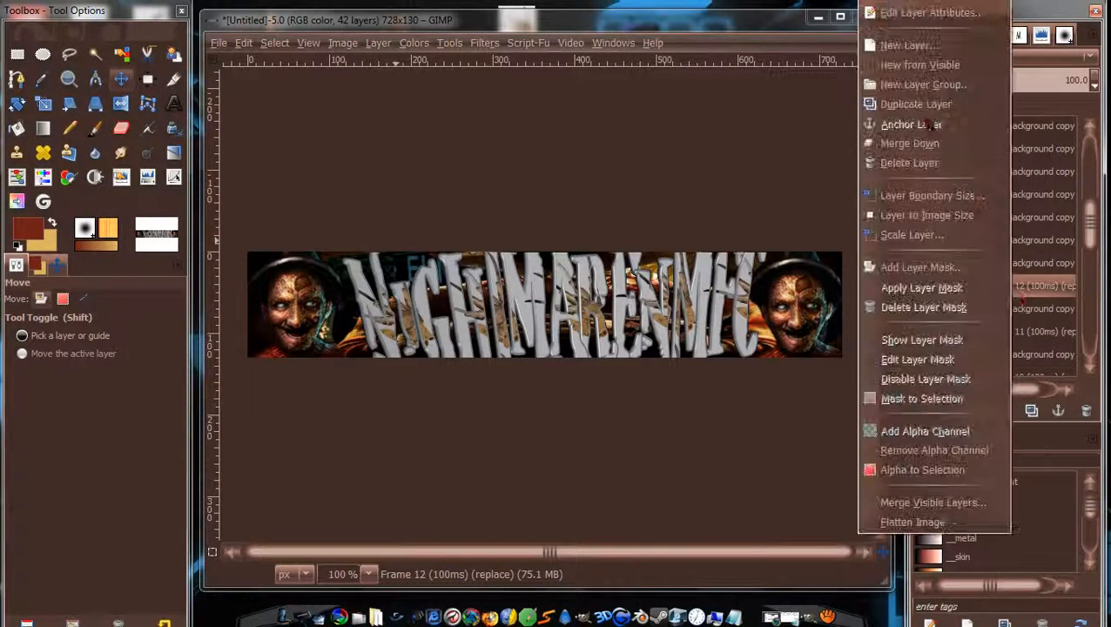
pyautogui.click(897, 142)
pyautogui.rightClick(993, 309)
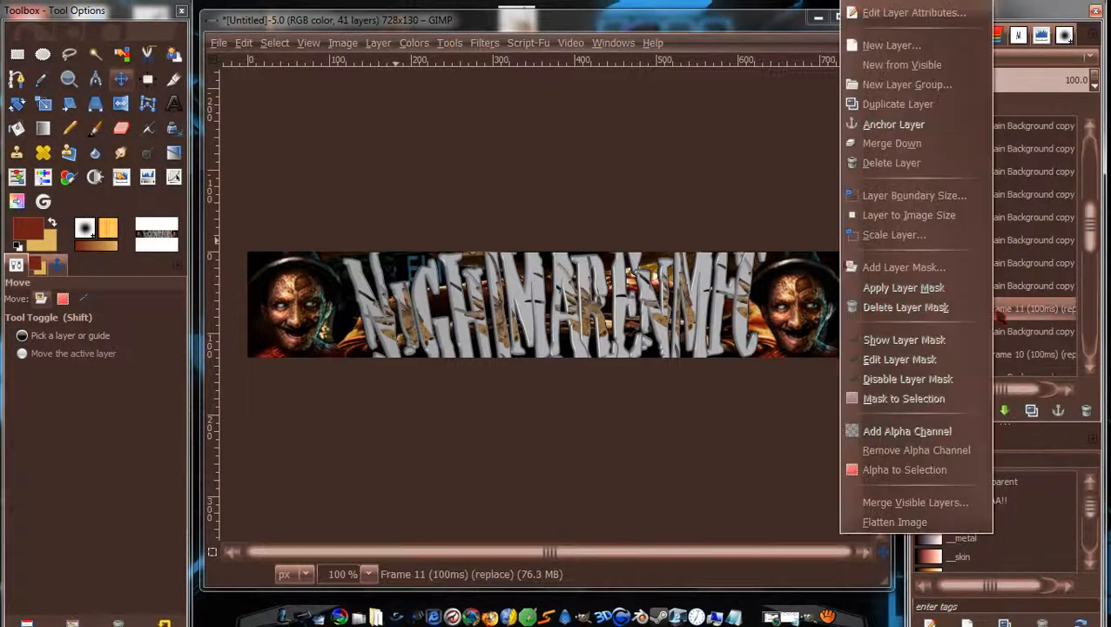
pyautogui.click(897, 142)
pyautogui.rightClick(1008, 333)
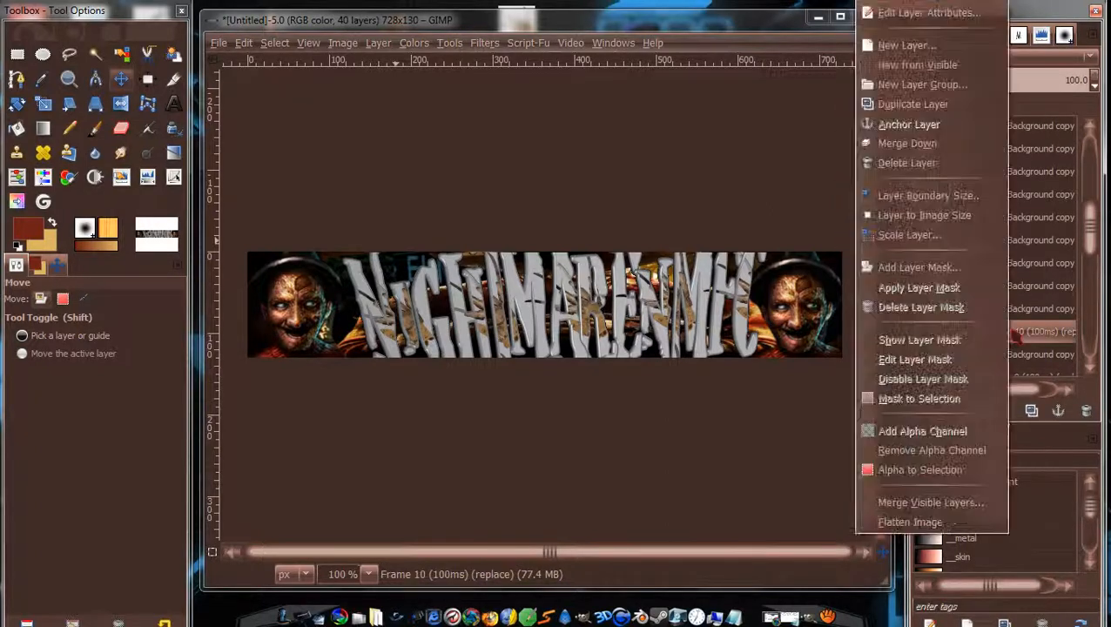
pyautogui.click(880, 145)
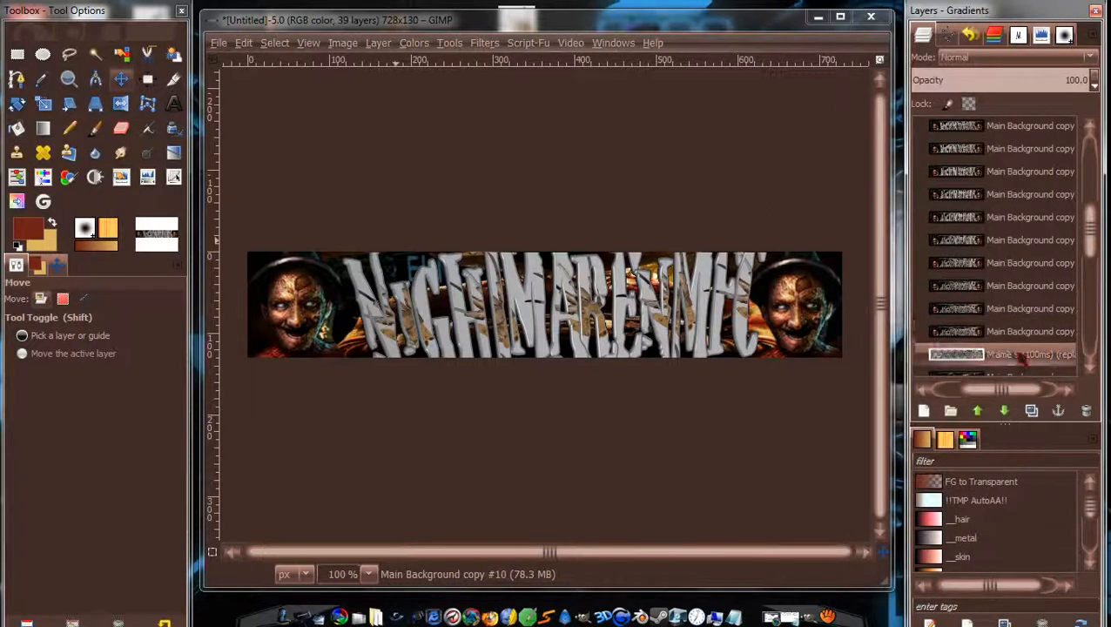
pyautogui.rightClick(1013, 353)
pyautogui.click(945, 142)
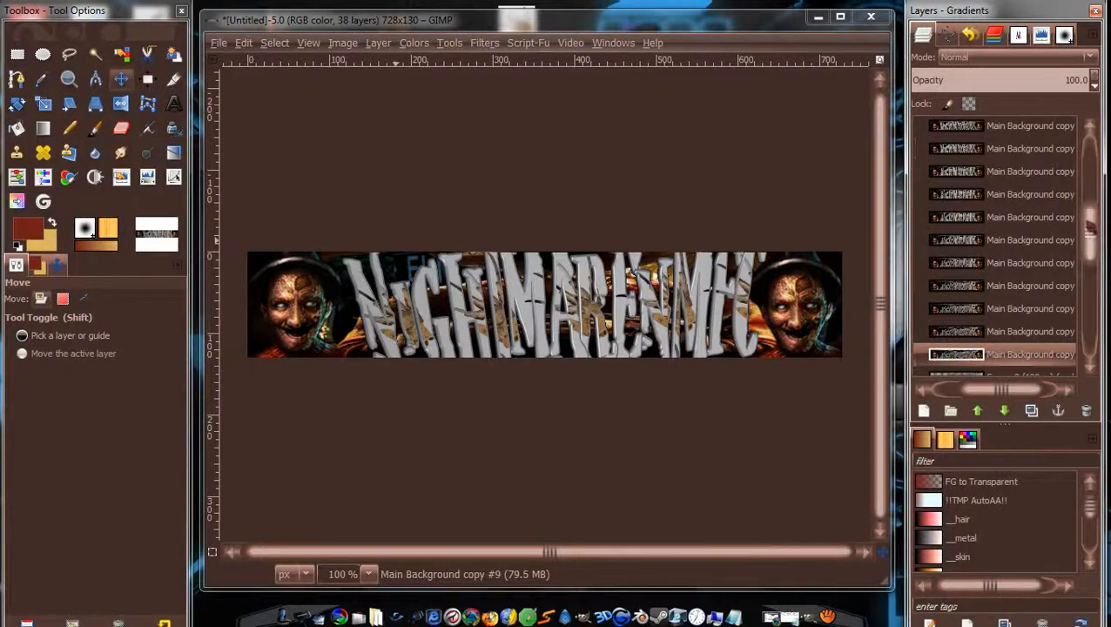
# Merge Frames 8 through 4 down, then select Frame 3 and bring up its layer menu.
pyautogui.click(1041, 231)
pyautogui.rightClick(1044, 237)
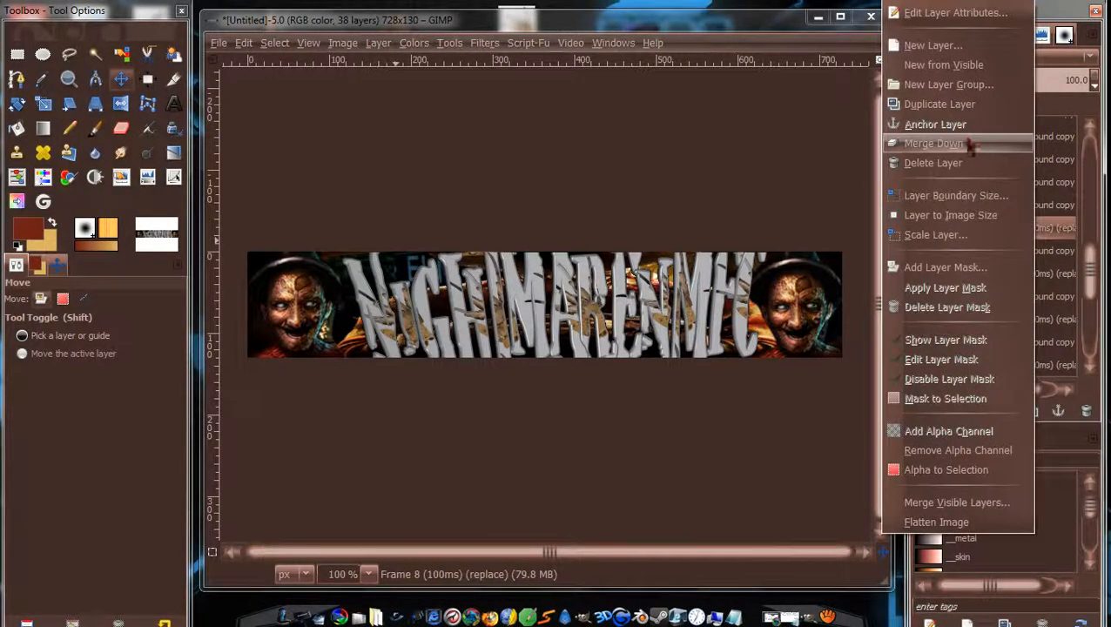
pyautogui.click(972, 144)
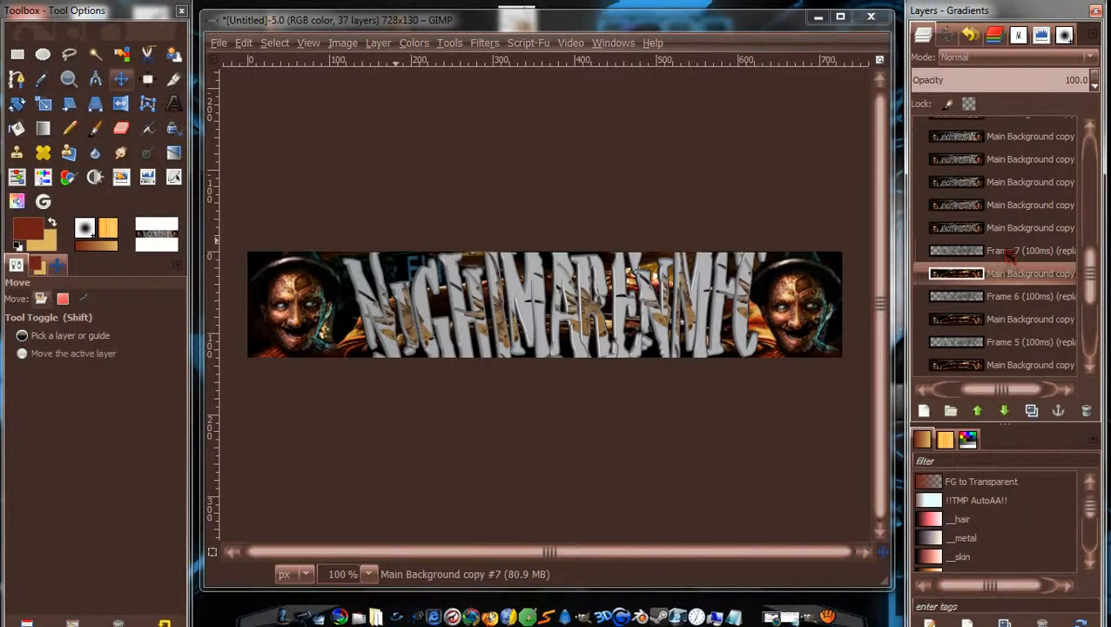
pyautogui.rightClick(1007, 252)
pyautogui.click(937, 146)
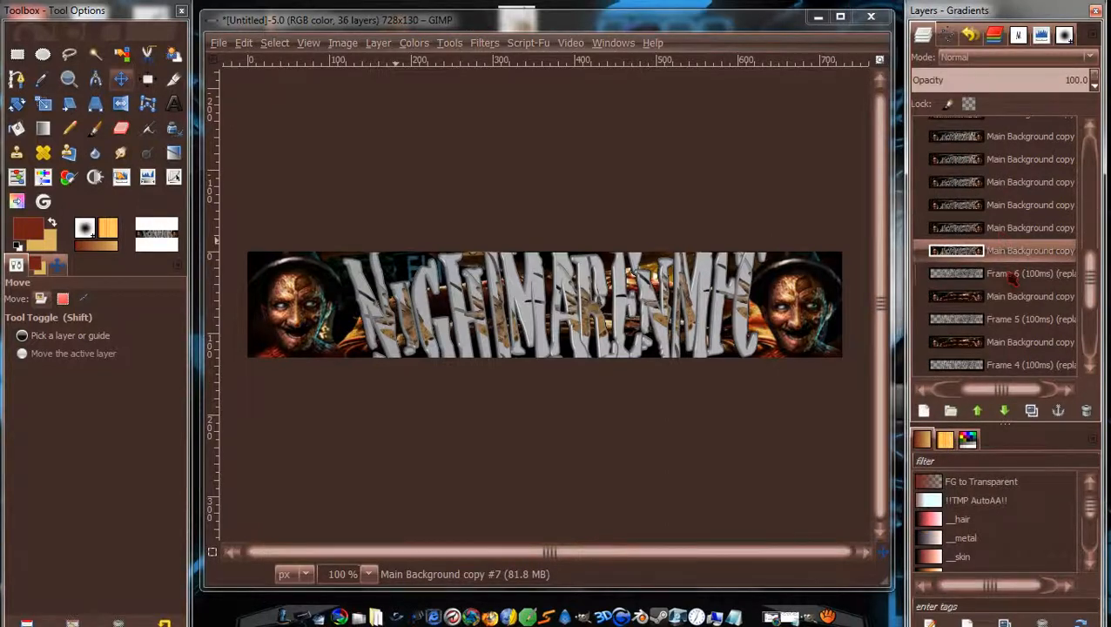
pyautogui.rightClick(1011, 273)
pyautogui.click(924, 144)
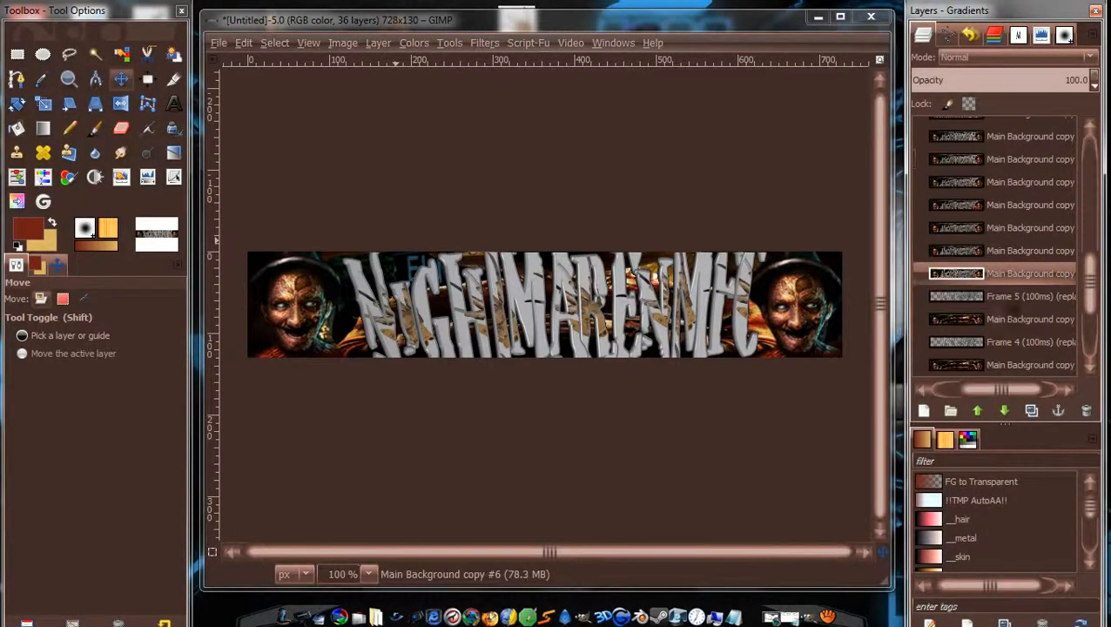
pyautogui.rightClick(1010, 296)
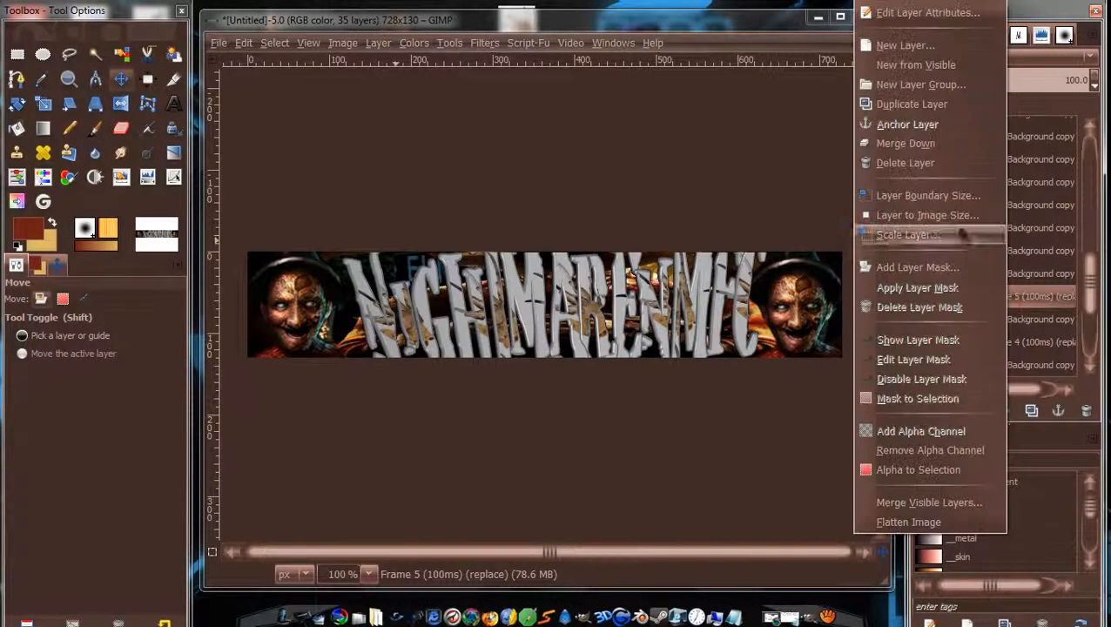
pyautogui.click(930, 145)
pyautogui.rightClick(1023, 319)
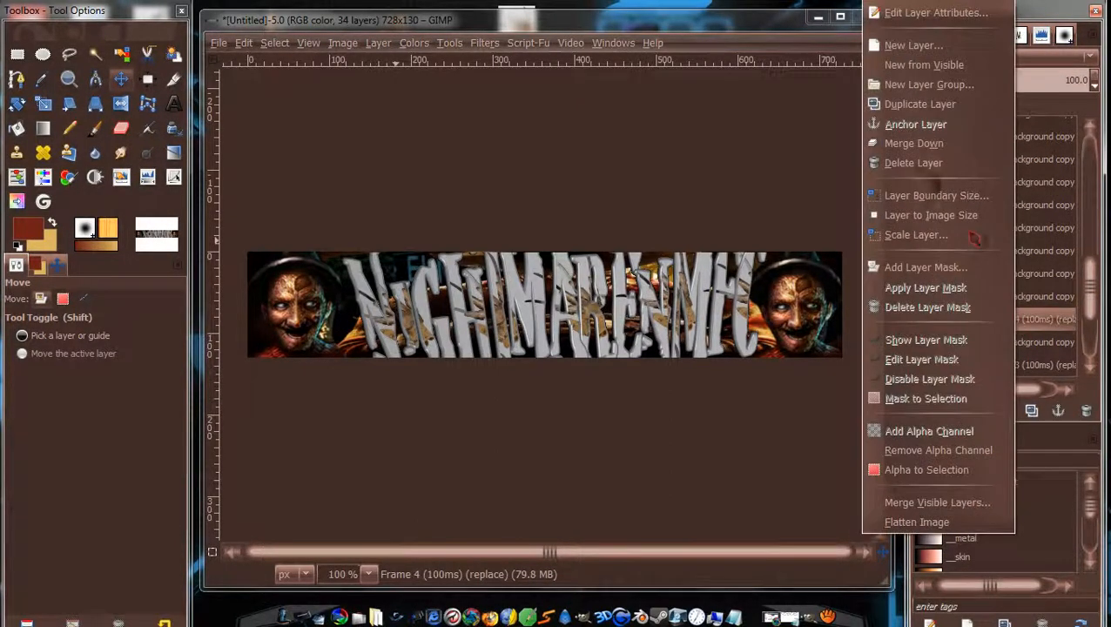
pyautogui.click(925, 143)
pyautogui.click(1015, 344)
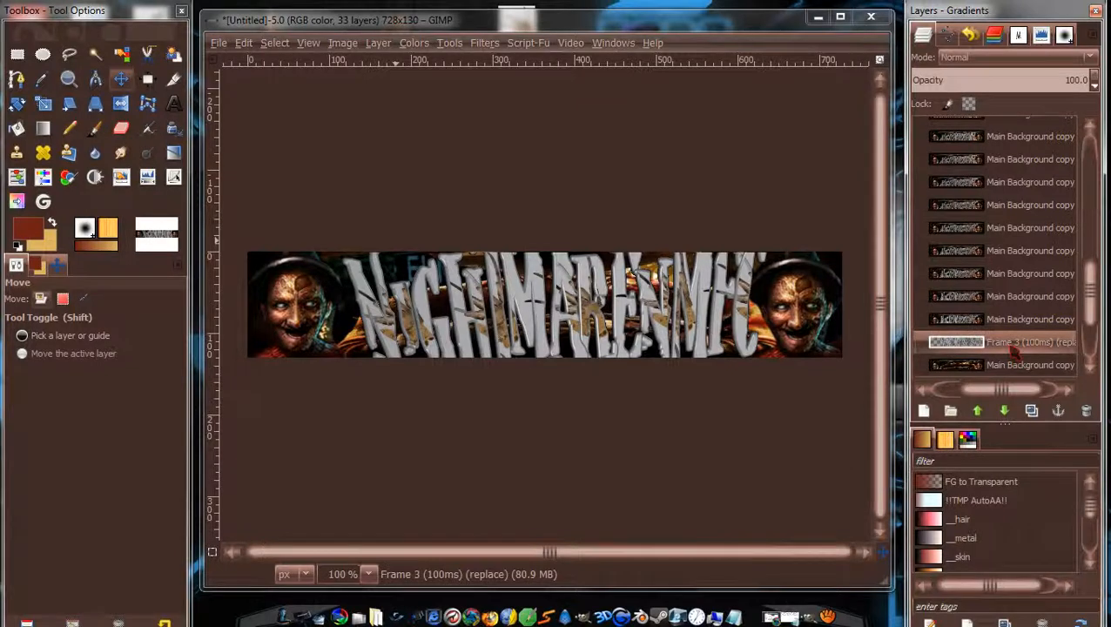
pyautogui.rightClick(1015, 347)
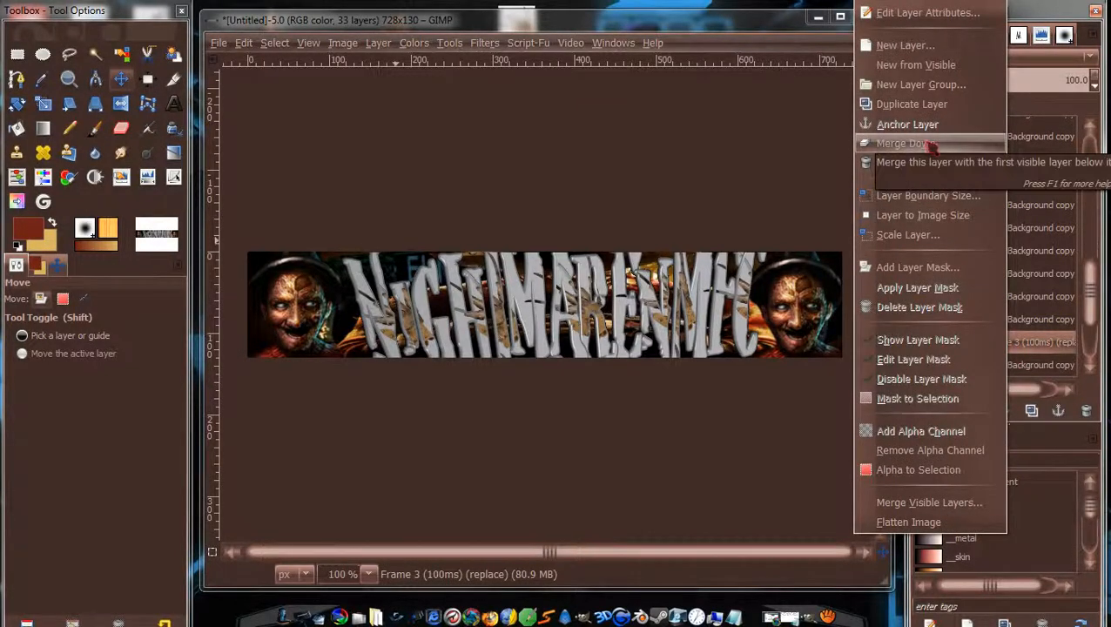
# Cancel the Frame 3 merge and revert via Undo History to the single Main Background layer.
pyautogui.click(796, 164)
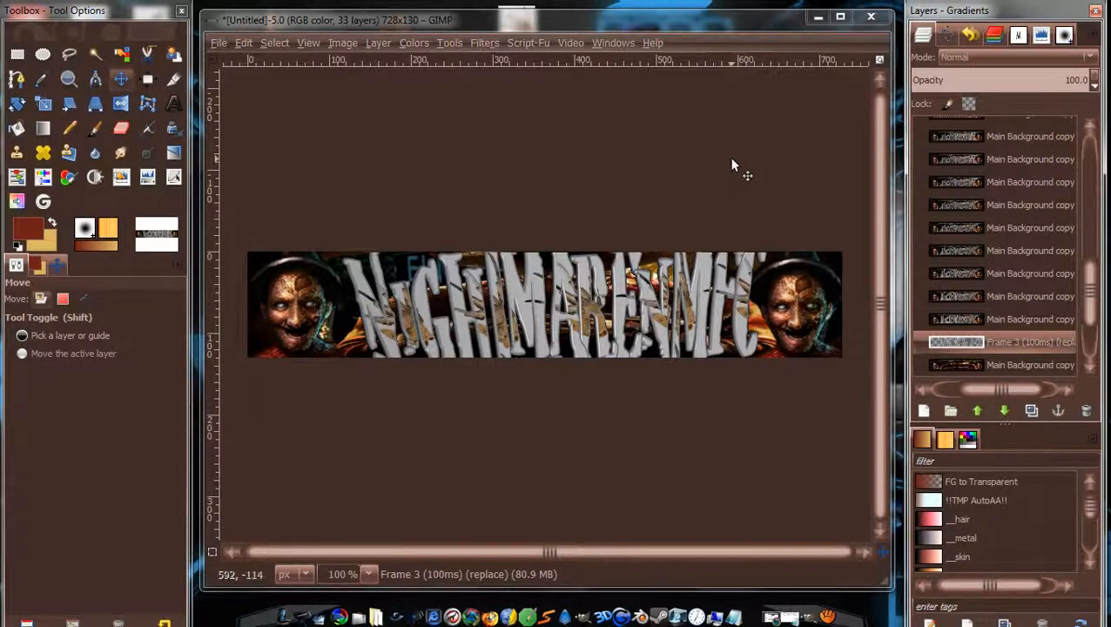
pyautogui.click(969, 35)
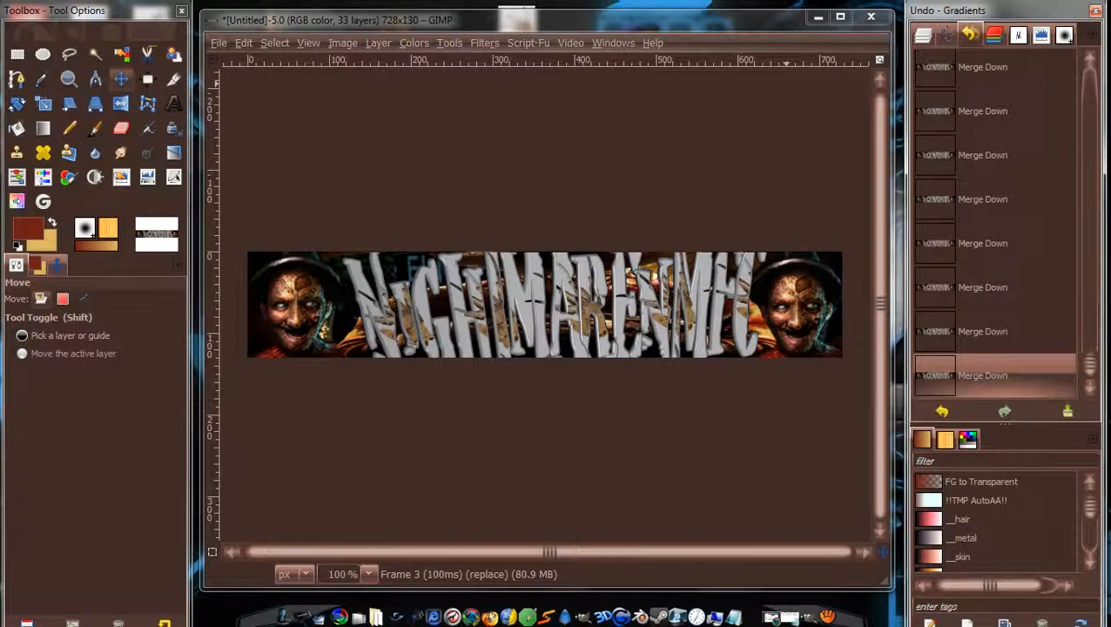
pyautogui.moveTo(1103, 360); pyautogui.dragTo(1107, 131)
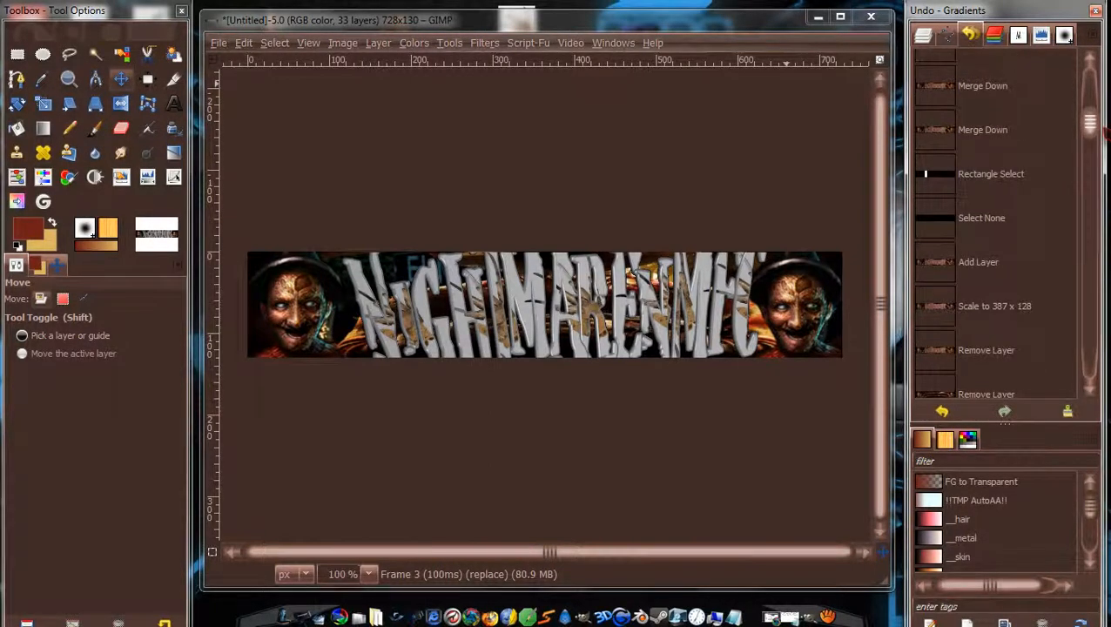
pyautogui.moveTo(1106, 131); pyautogui.dragTo(1106, 142)
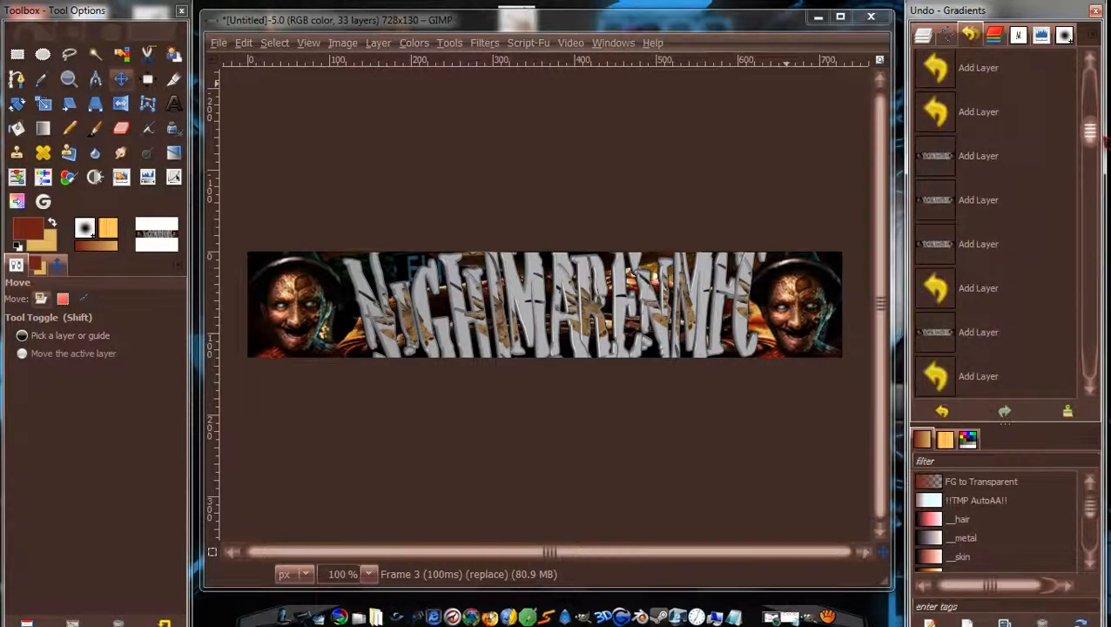
pyautogui.moveTo(1106, 142); pyautogui.dragTo(1099, 132)
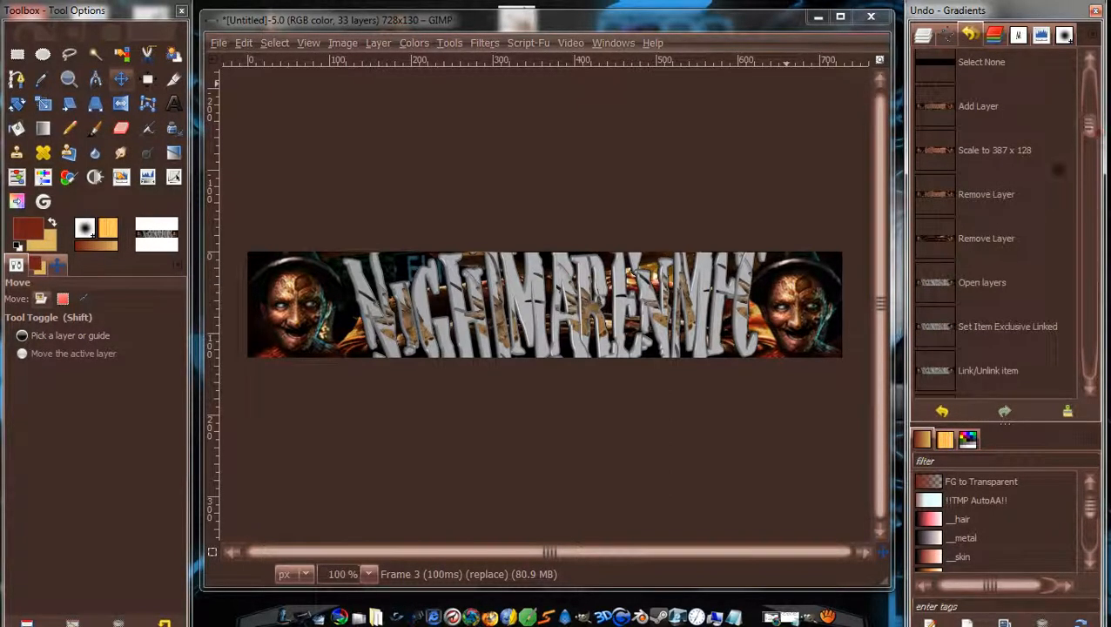
pyautogui.scroll(-15, 996, 246)
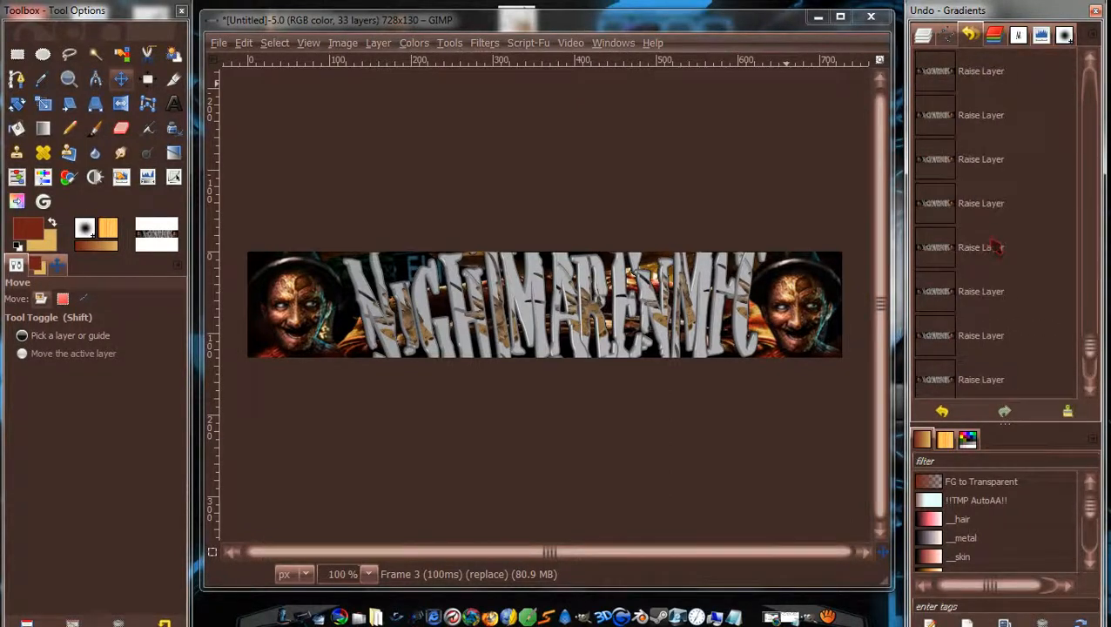
pyautogui.scroll(5, 997, 248)
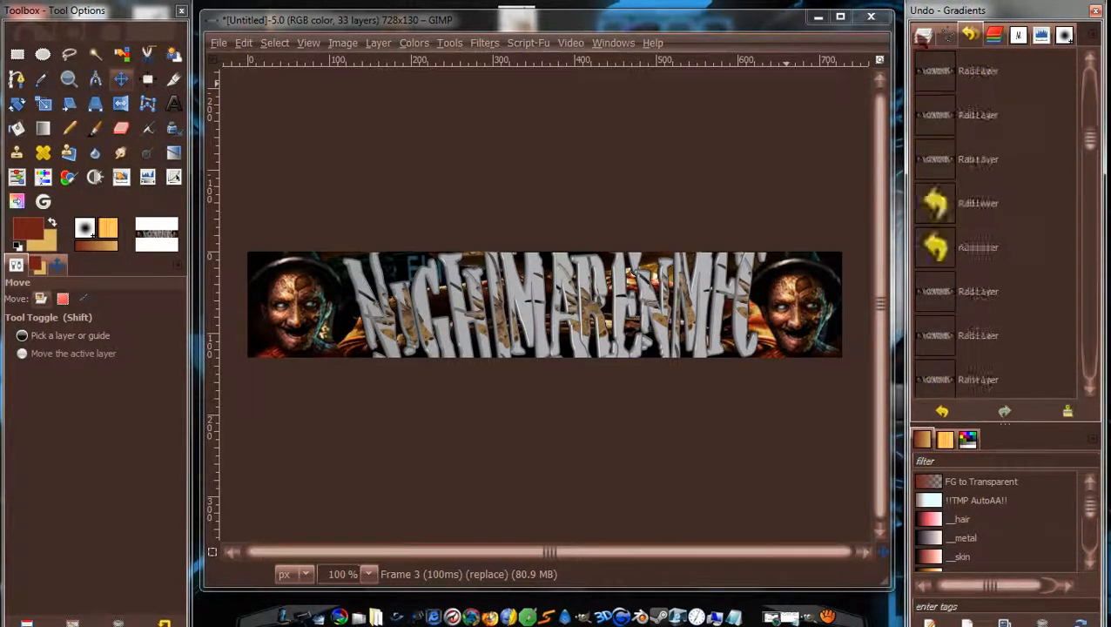
pyautogui.click(923, 36)
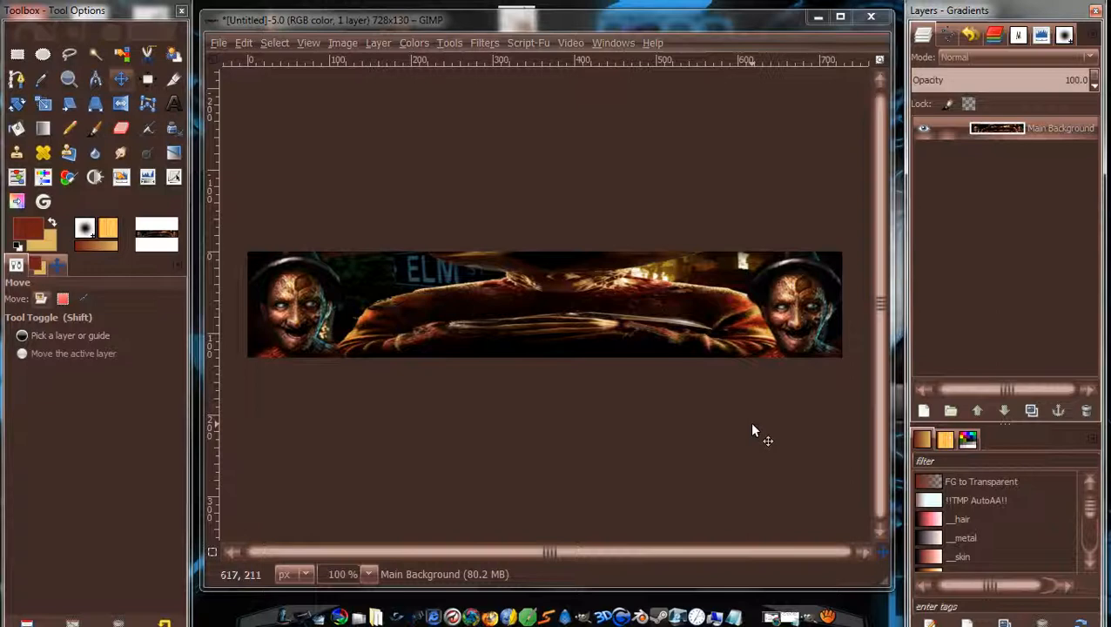
# Open tumblr_mbaafgLCGh1rze9n8o1_500.gif from the Desktop as layers in the banner image.
pyautogui.click(219, 43)
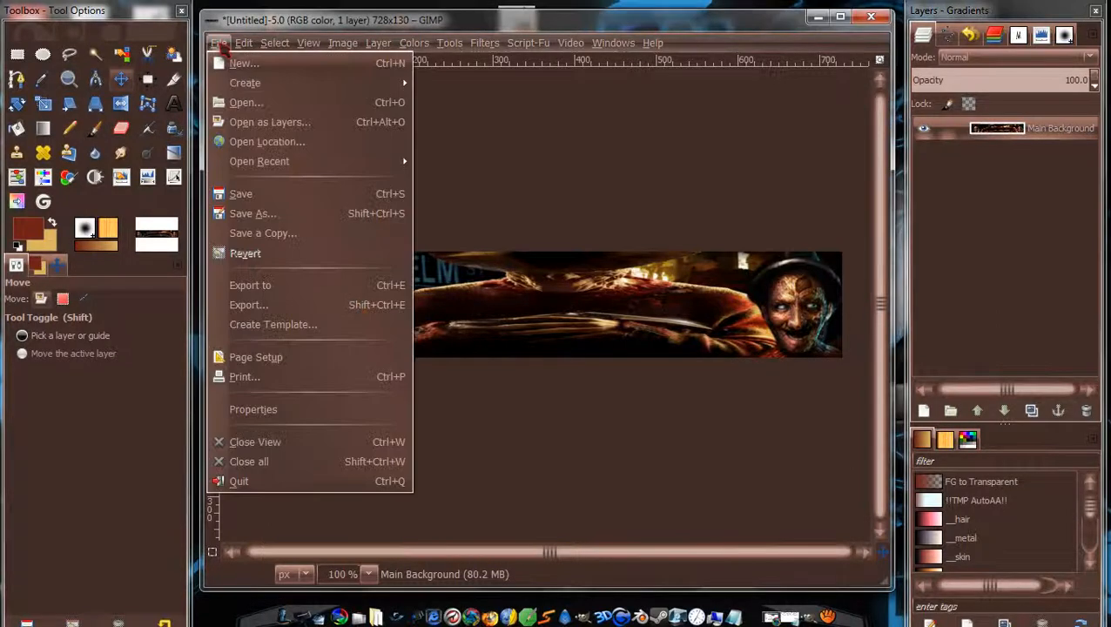
pyautogui.click(260, 125)
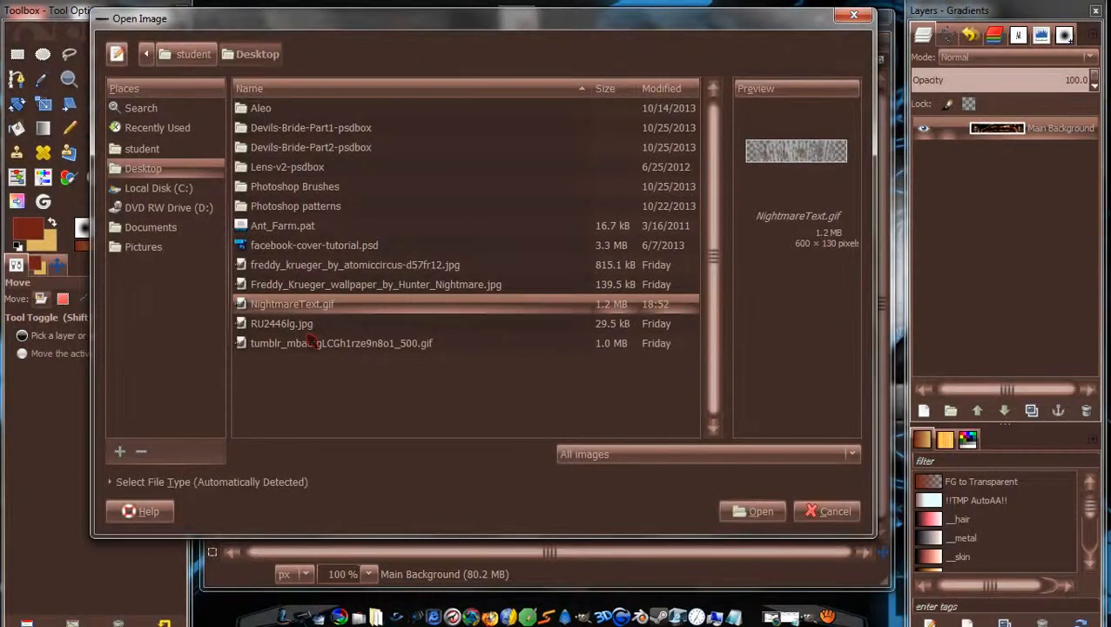
pyautogui.click(308, 323)
pyautogui.click(319, 345)
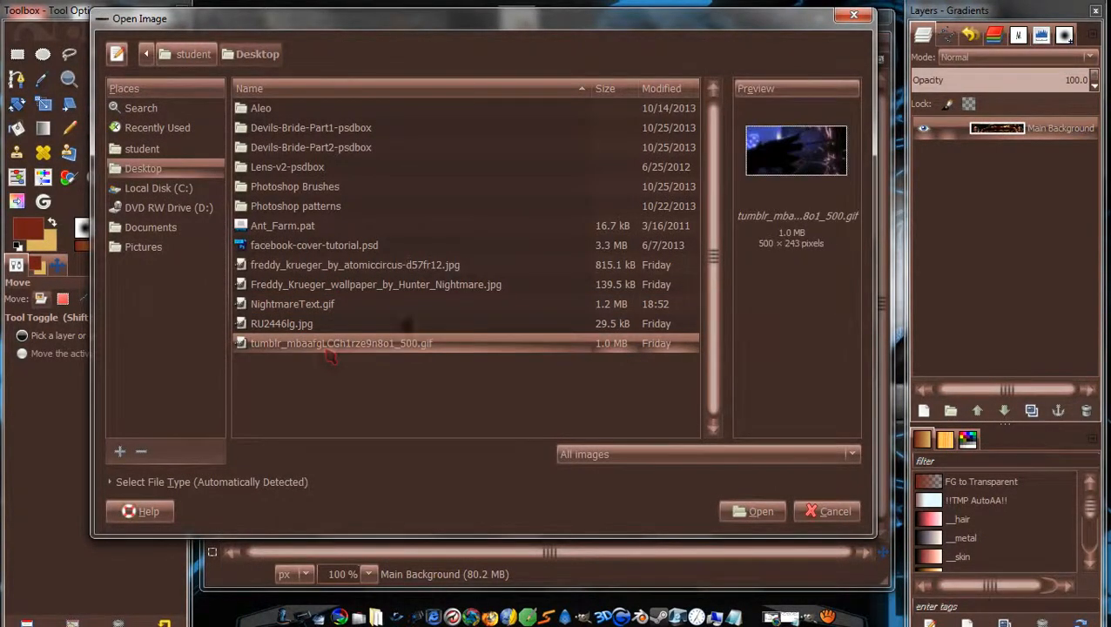
pyautogui.click(748, 513)
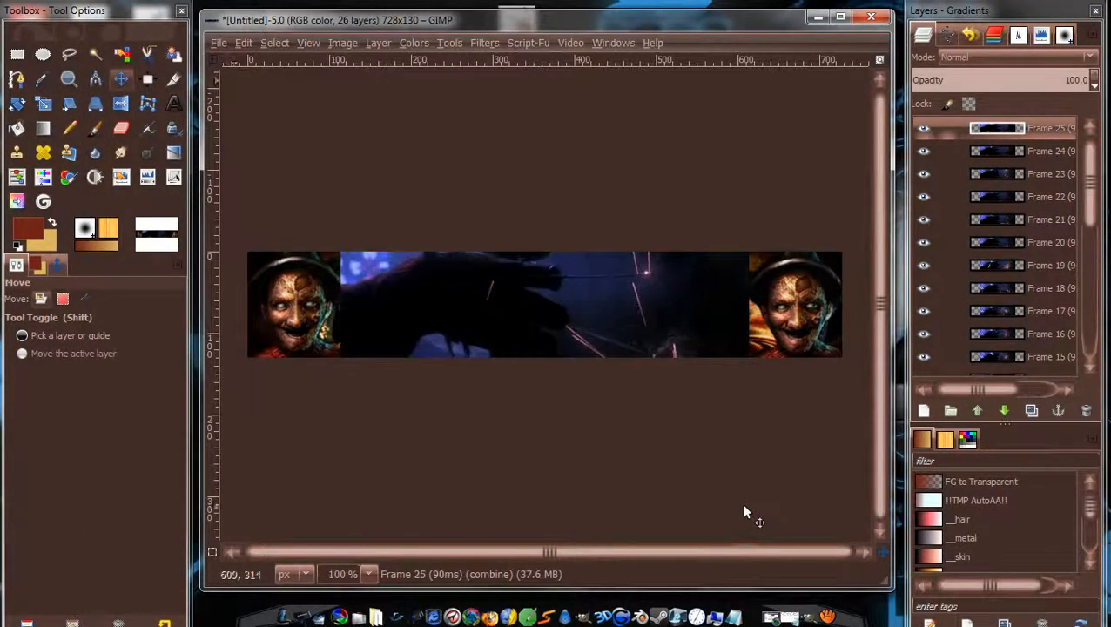
# Chain-link all of the GIF frame layers together in the Layers panel.
pyautogui.moveTo(977, 389)
pyautogui.mouseDown()
pyautogui.moveTo(1027, 388)
pyautogui.moveTo(966, 390)
pyautogui.mouseUp()
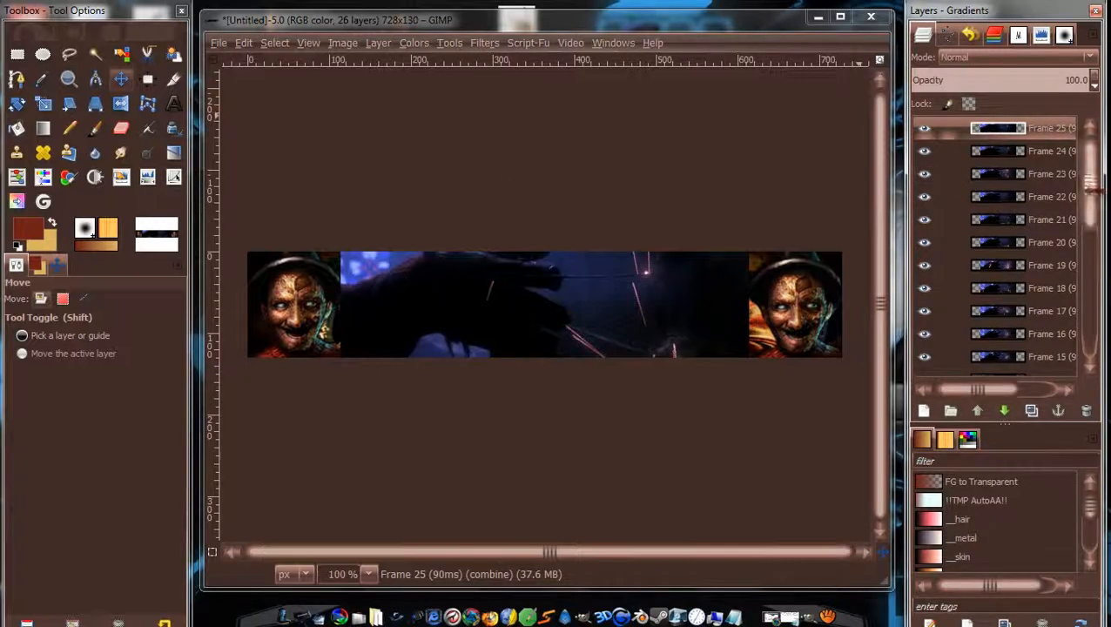
pyautogui.moveTo(1092, 189); pyautogui.dragTo(1093, 335)
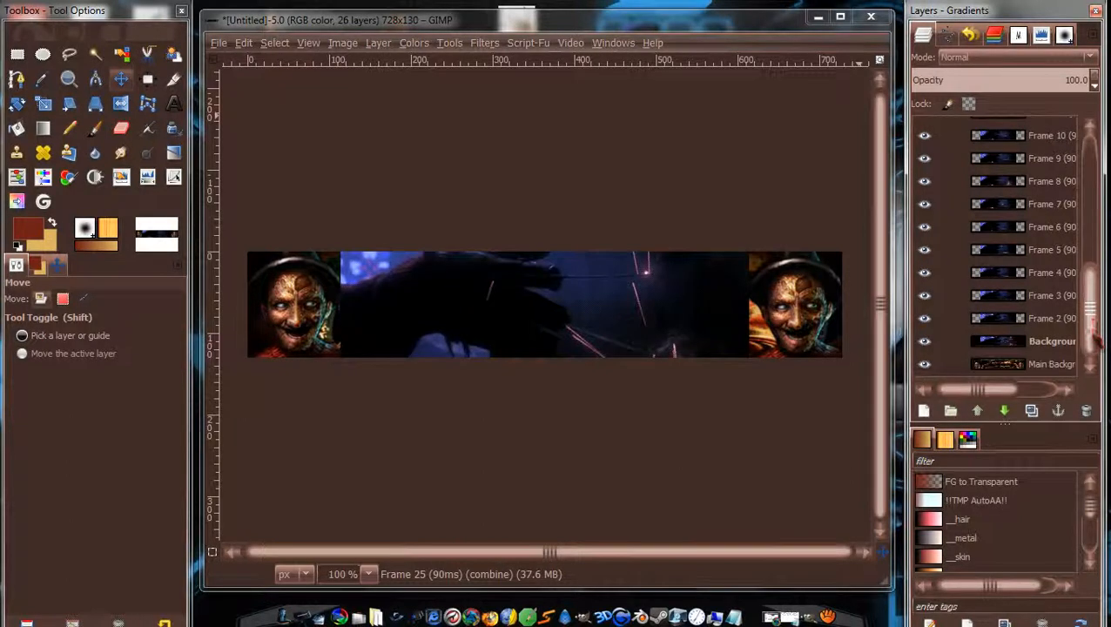
pyautogui.keyDown('shift'); pyautogui.click(948, 342); pyautogui.keyUp('shift')
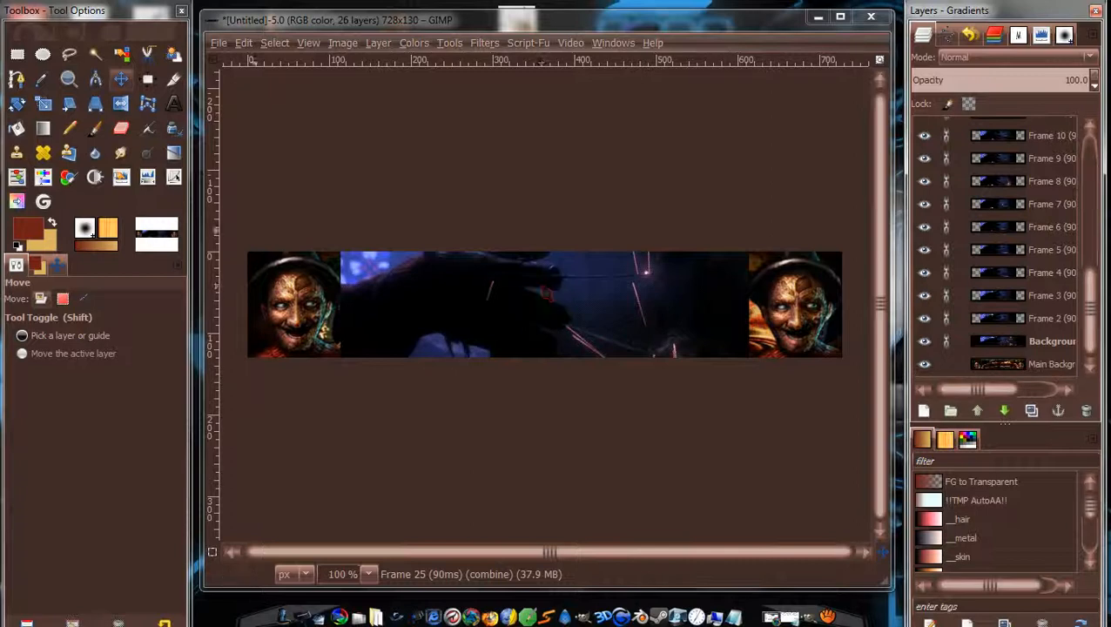
pyautogui.click(43, 103)
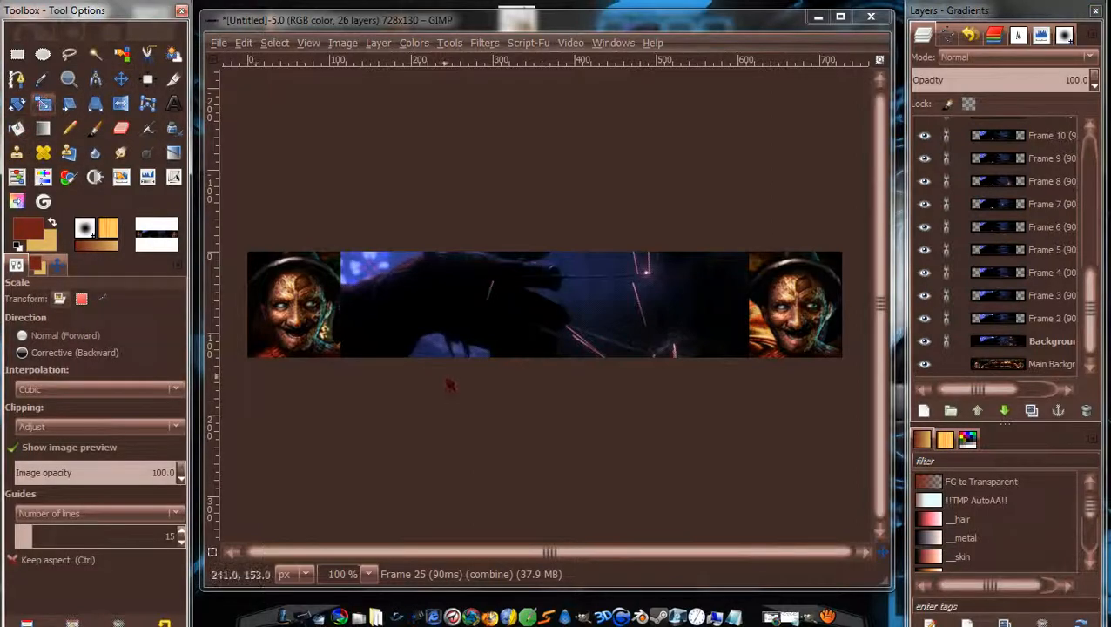
# Scale the linked frame layers down to about 103×58 pixels.
pyautogui.click(512, 299)
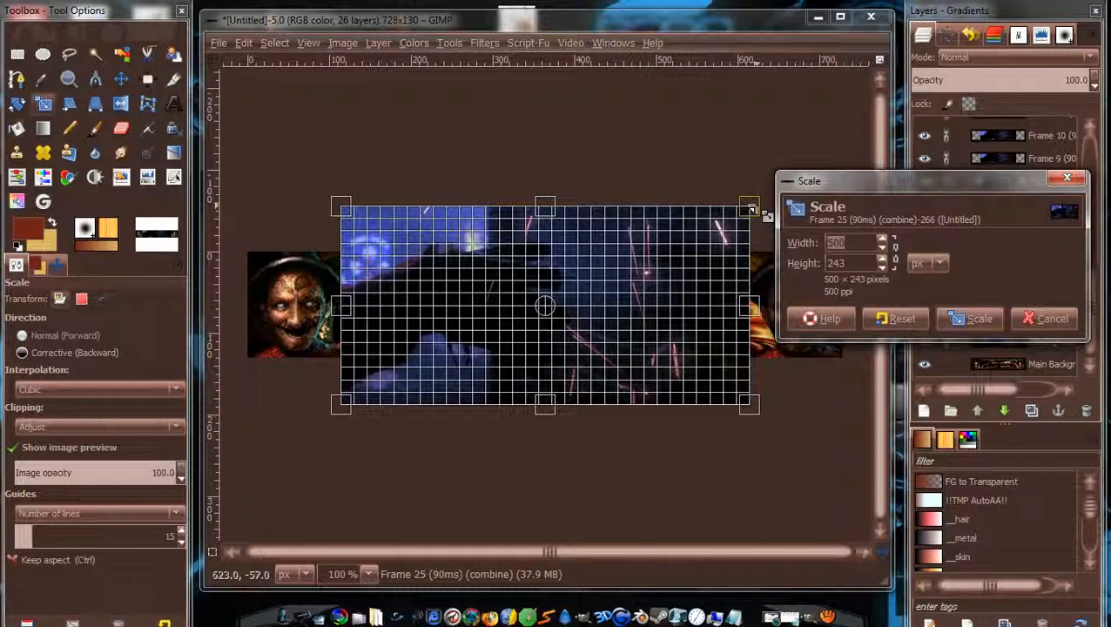
pyautogui.moveTo(752, 209); pyautogui.dragTo(428, 359)
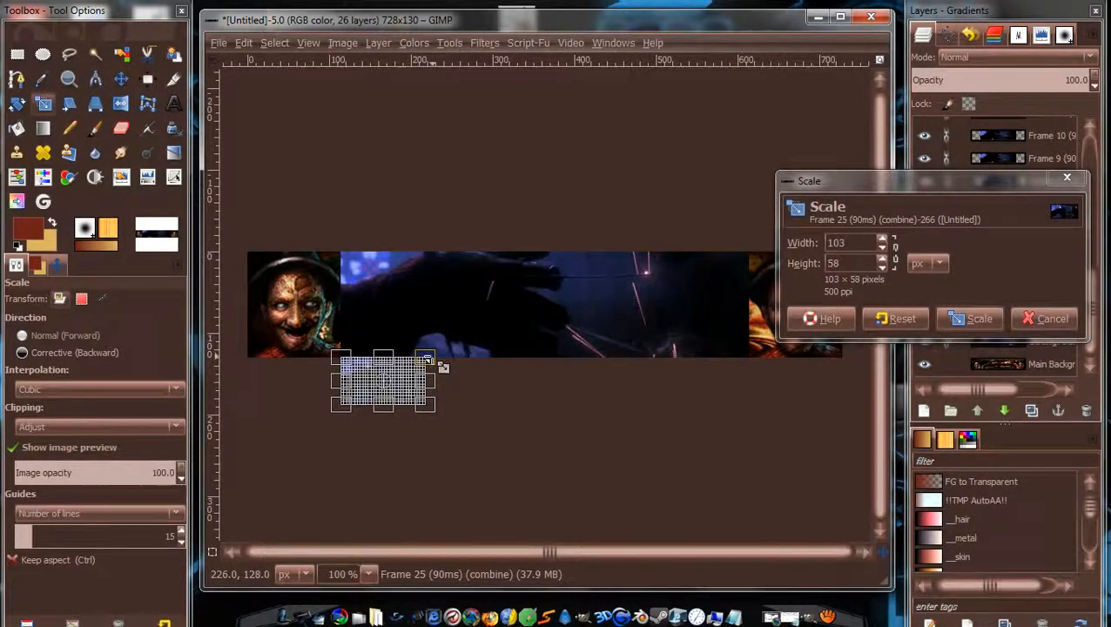
pyautogui.press('Return')
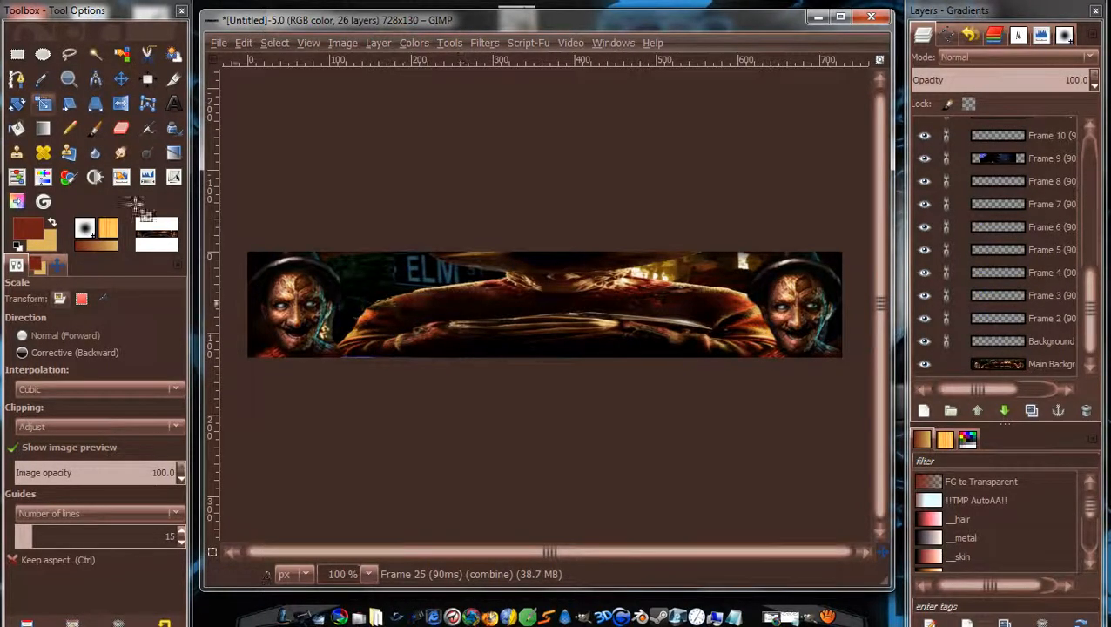
# Move the shrunken frames into the banner's top-left corner.
pyautogui.click(121, 78)
pyautogui.moveTo(396, 418); pyautogui.dragTo(308, 320)
pyautogui.moveTo(307, 319); pyautogui.dragTo(311, 293)
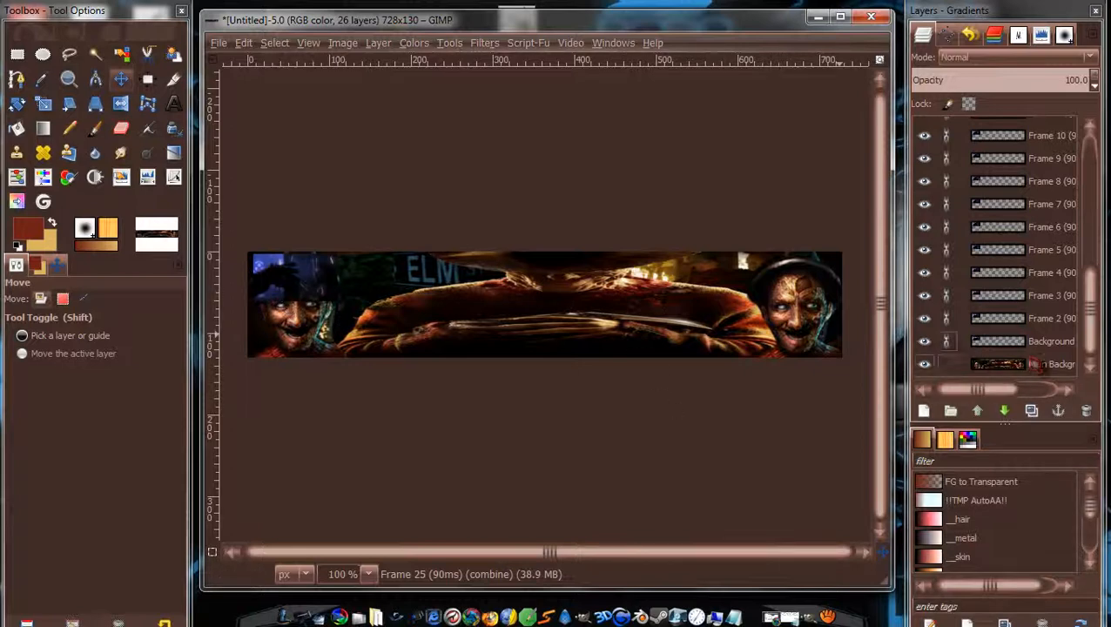
# Raise Main Background above Frame 25 to the top of the 26-layer stack.
pyautogui.click(1050, 371)
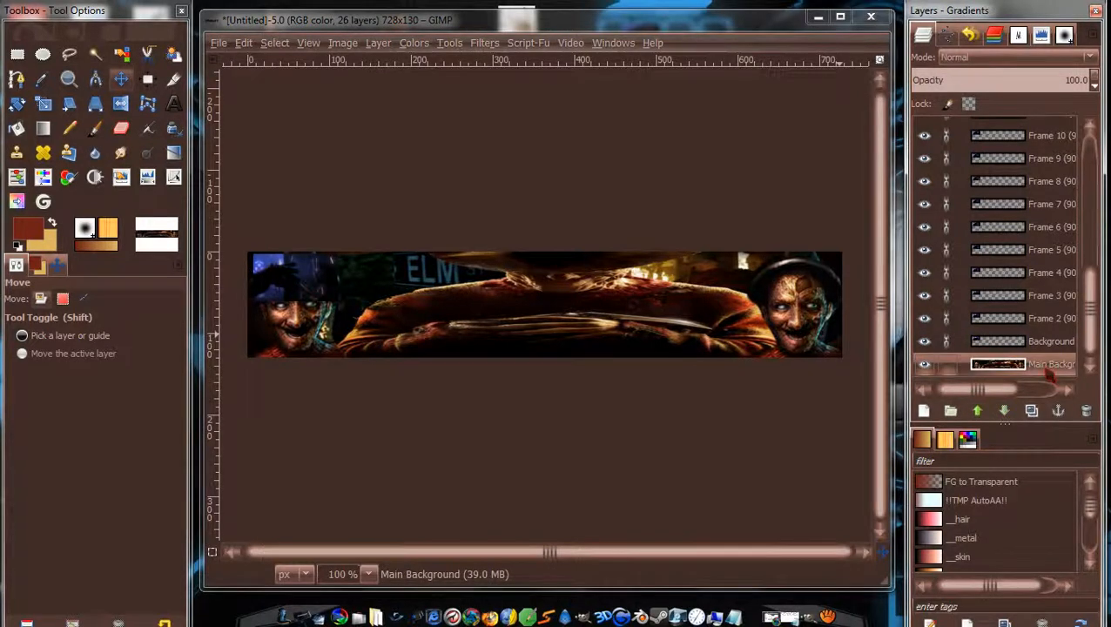
pyautogui.click(1031, 410)
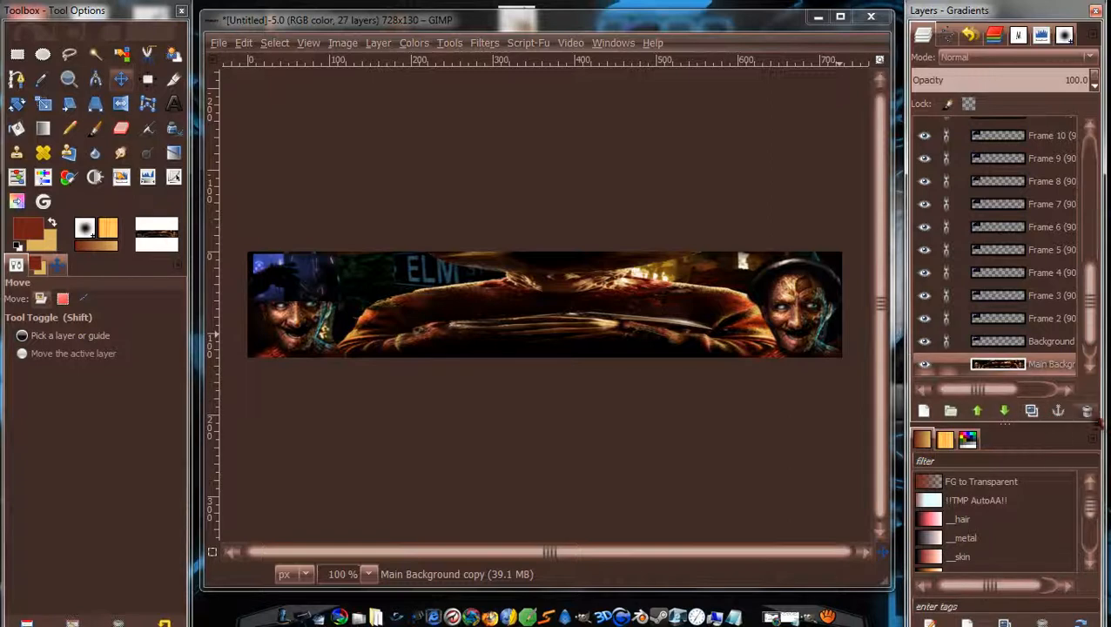
pyautogui.click(1087, 412)
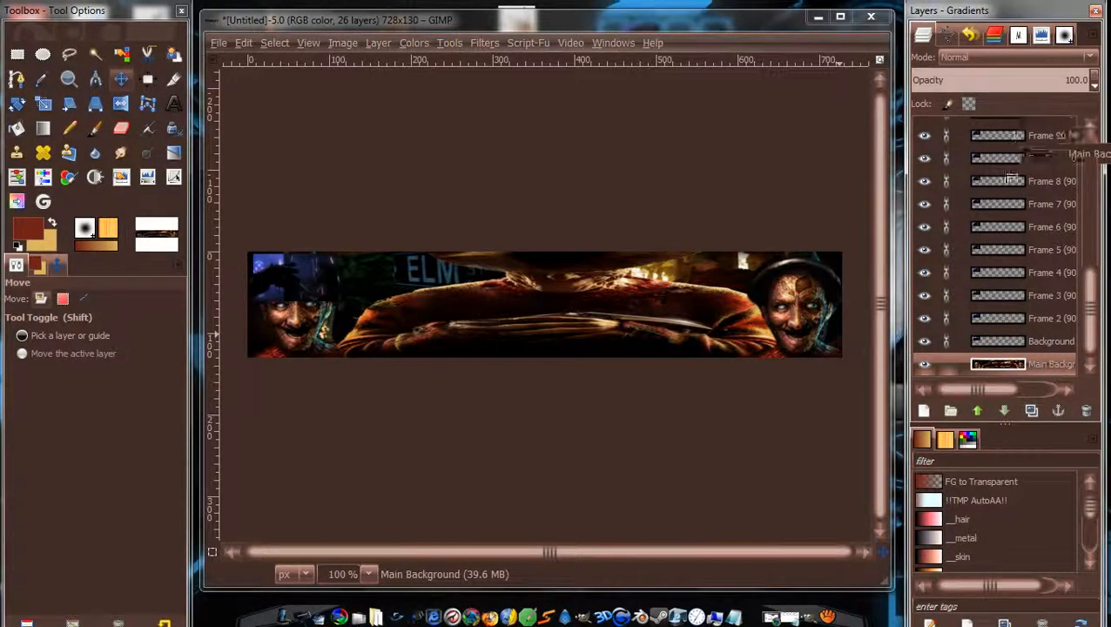
pyautogui.keyDown('shift'); pyautogui.click(978, 410); pyautogui.keyUp('shift')
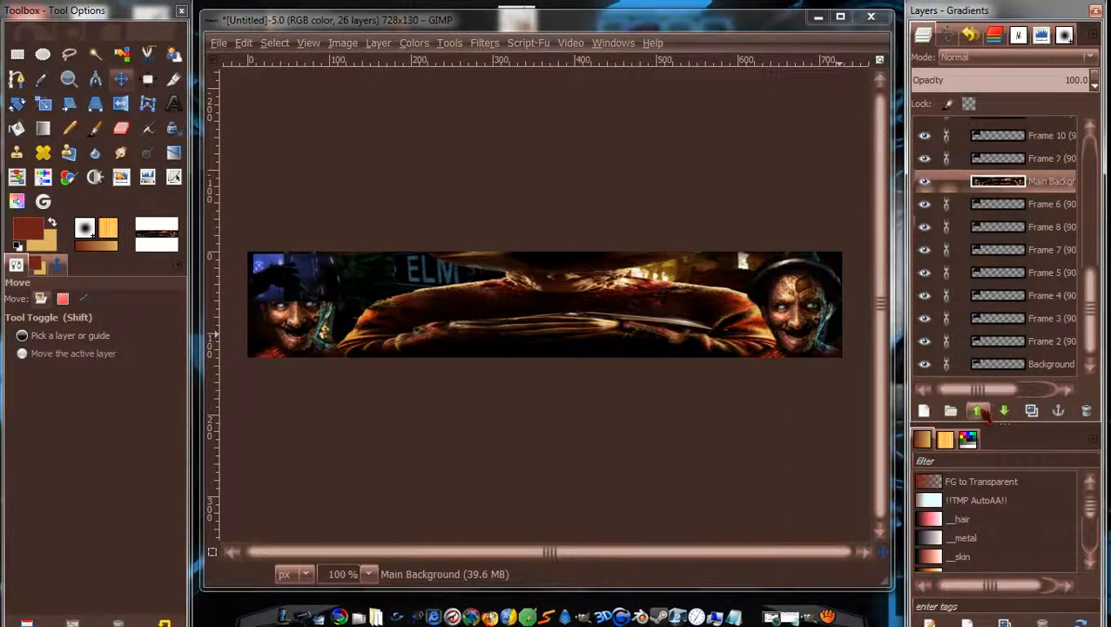
pyautogui.click(979, 410)
pyautogui.click(979, 410)
pyautogui.click(979, 411)
pyautogui.click(979, 410)
pyautogui.click(979, 410)
pyautogui.click(979, 410)
pyautogui.click(979, 411)
pyautogui.click(979, 410)
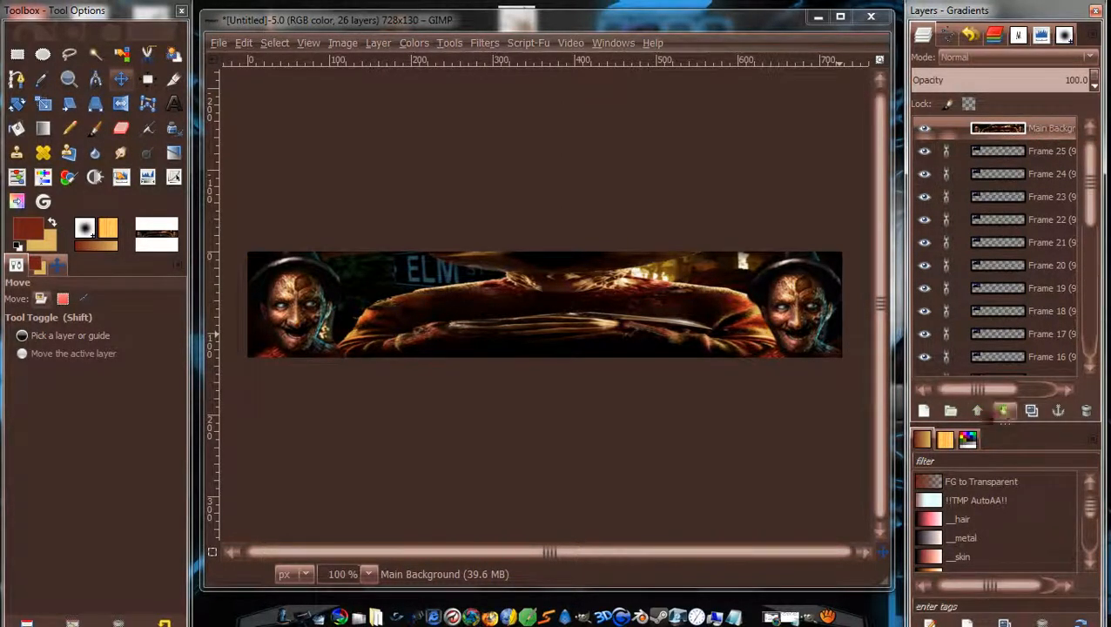
# Add a White (full opacity) layer mask to Main Background, undoing an initial black mask.
pyautogui.rightClick(1048, 140)
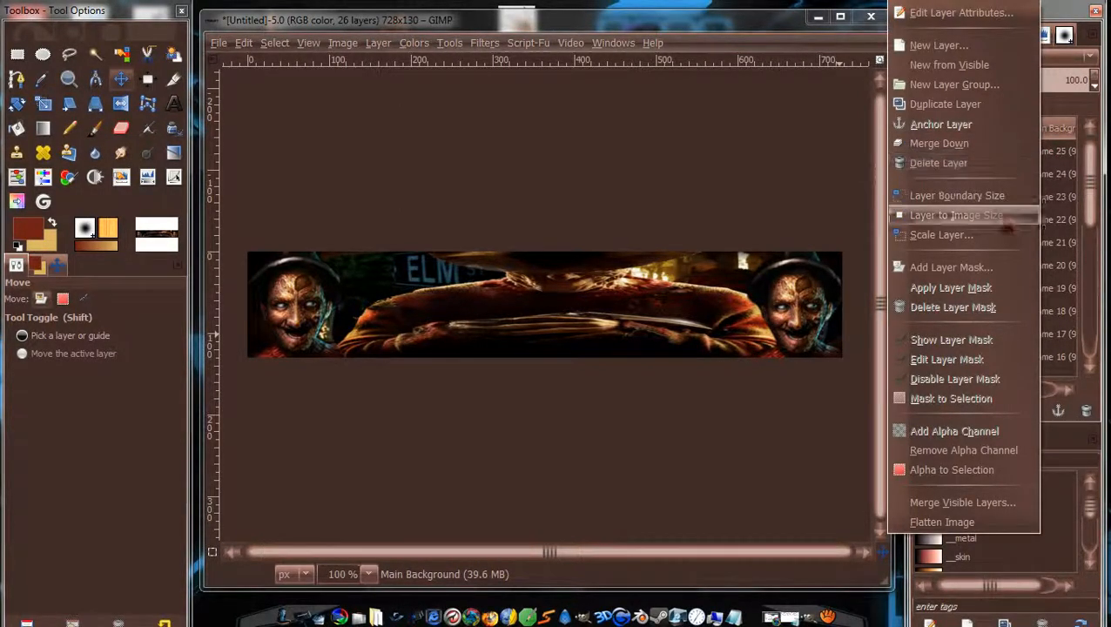
pyautogui.click(968, 270)
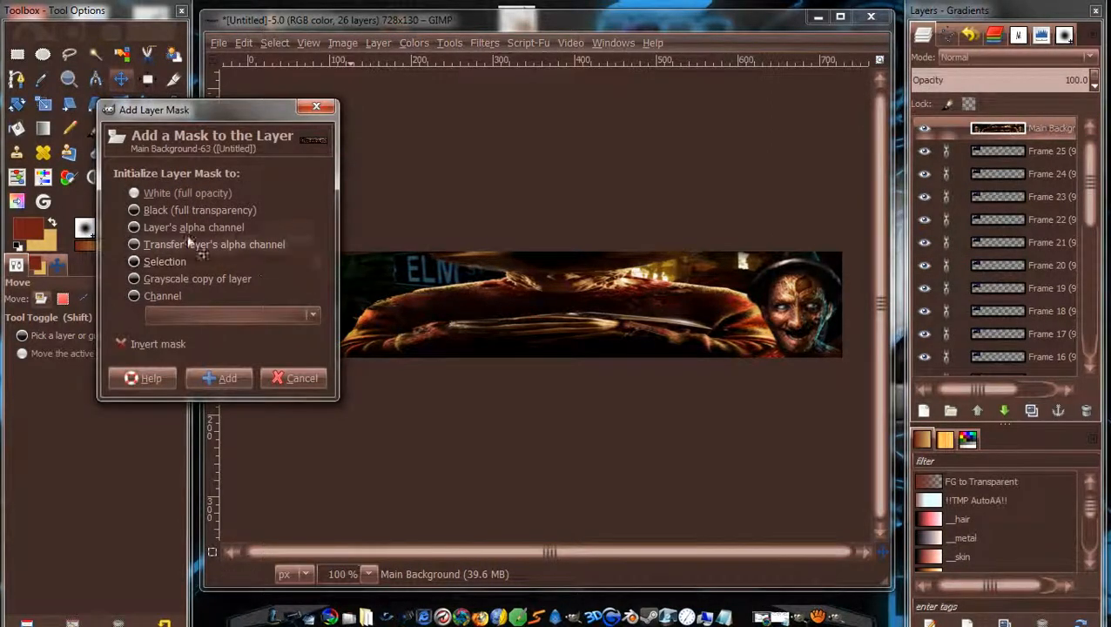
pyautogui.click(174, 211)
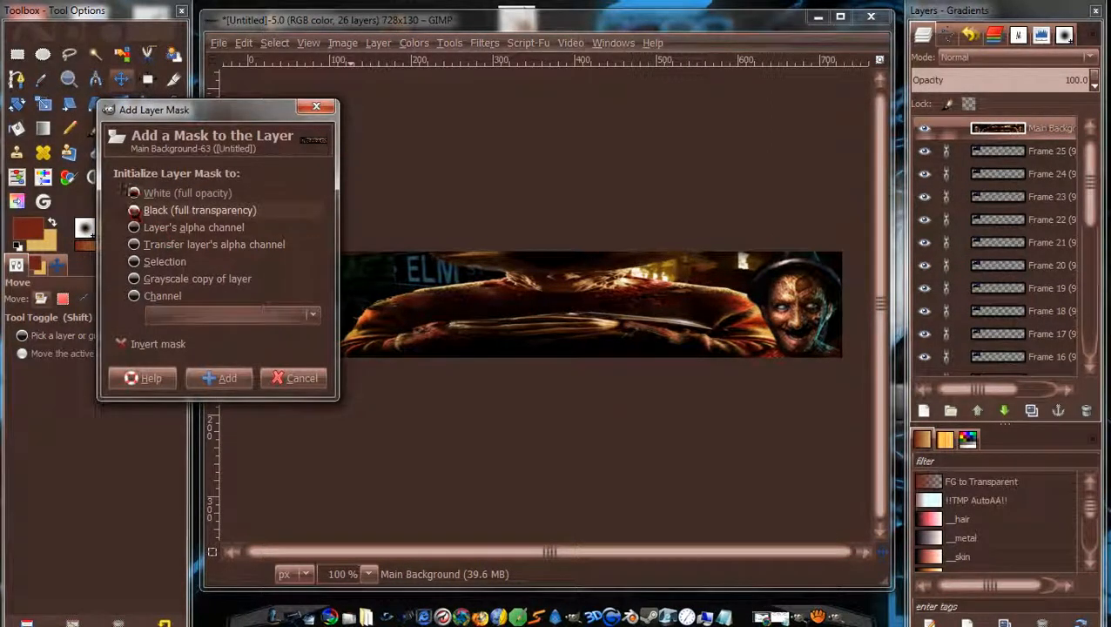
pyautogui.click(223, 385)
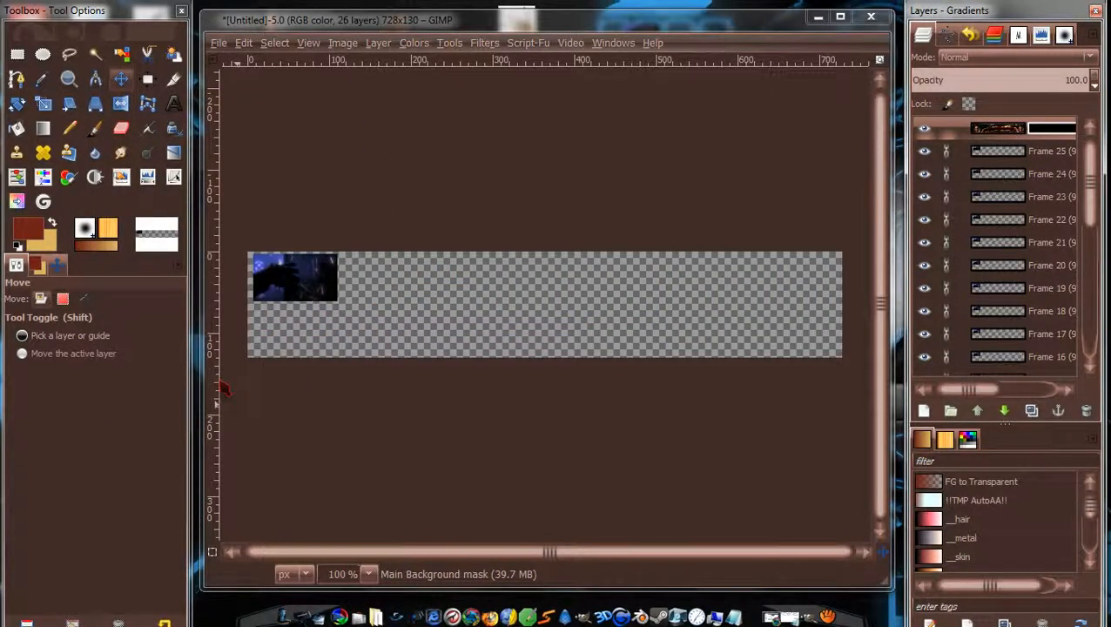
pyautogui.hotkey('ctrl', 'z')
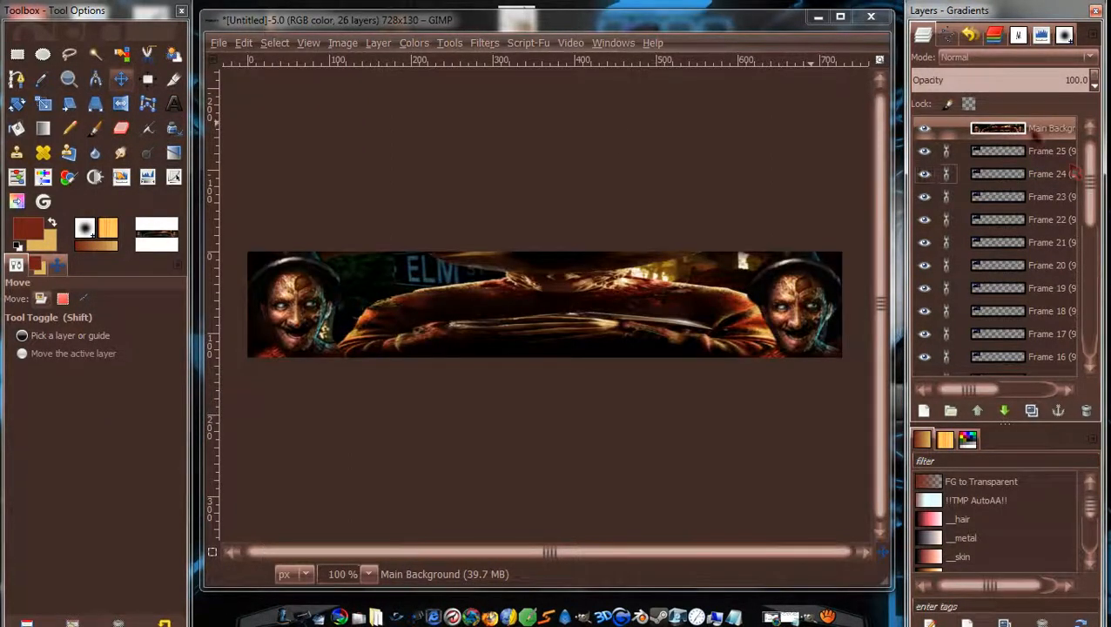
pyautogui.rightClick(1075, 173)
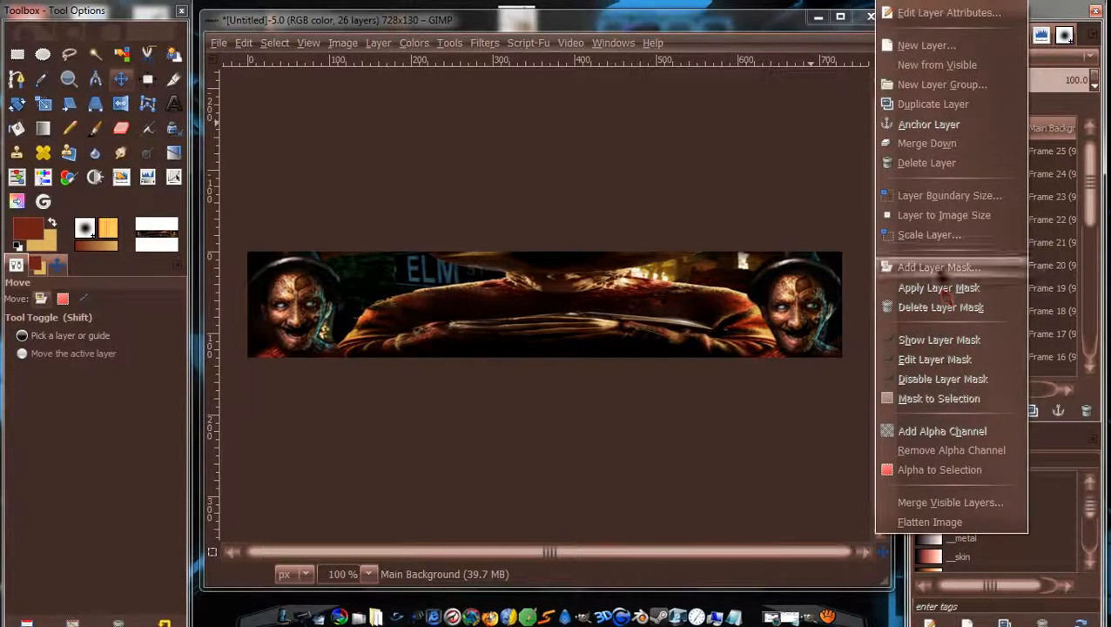
pyautogui.click(939, 267)
pyautogui.click(179, 217)
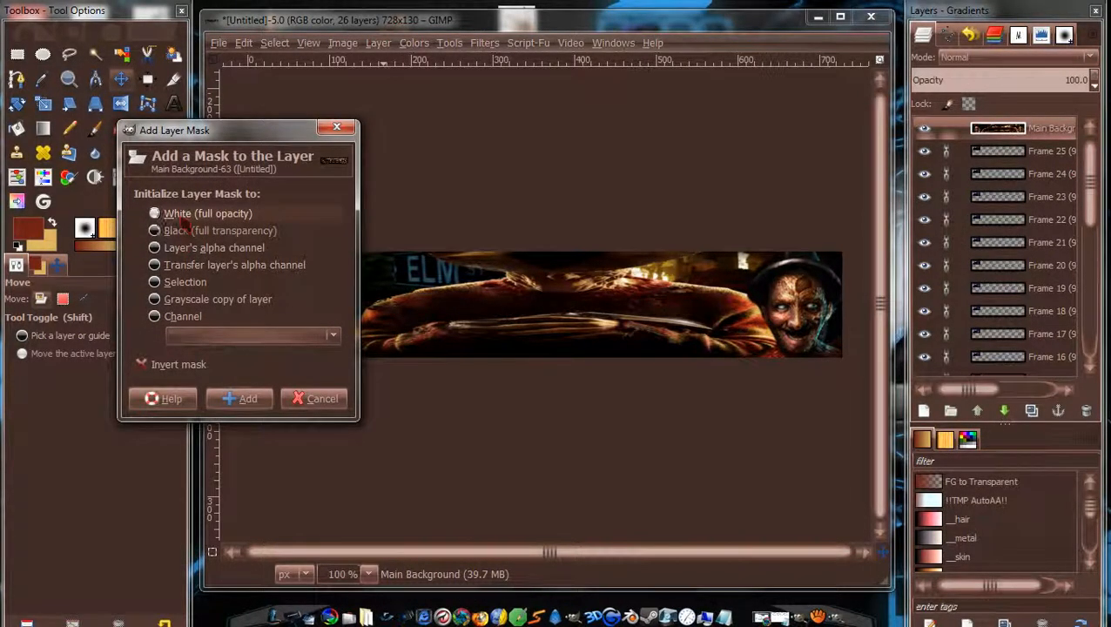
pyautogui.click(250, 401)
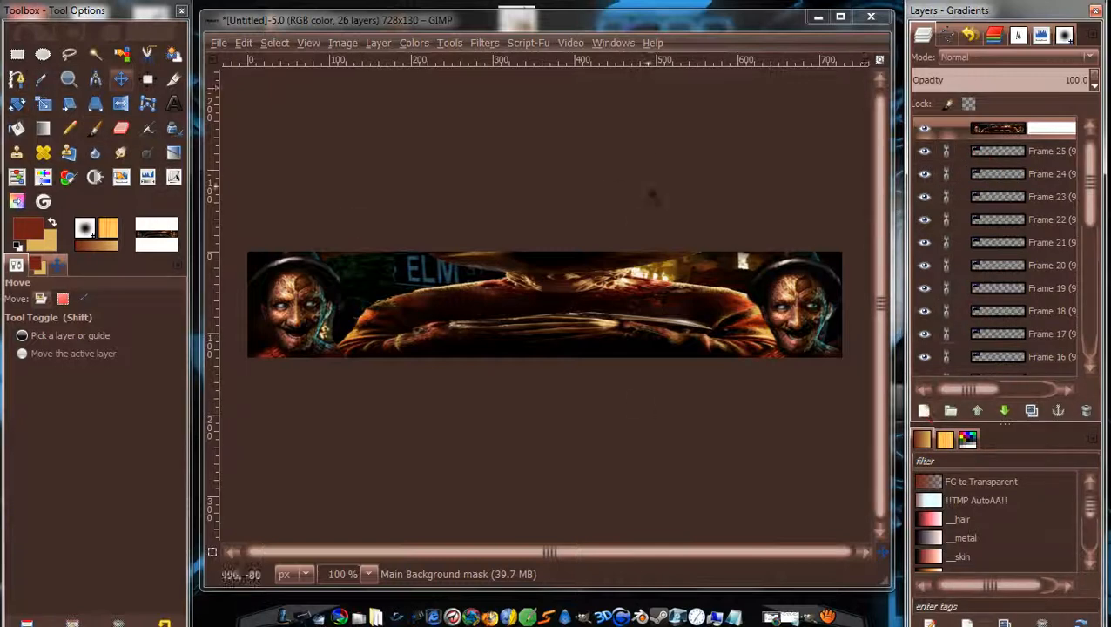
pyautogui.click(95, 128)
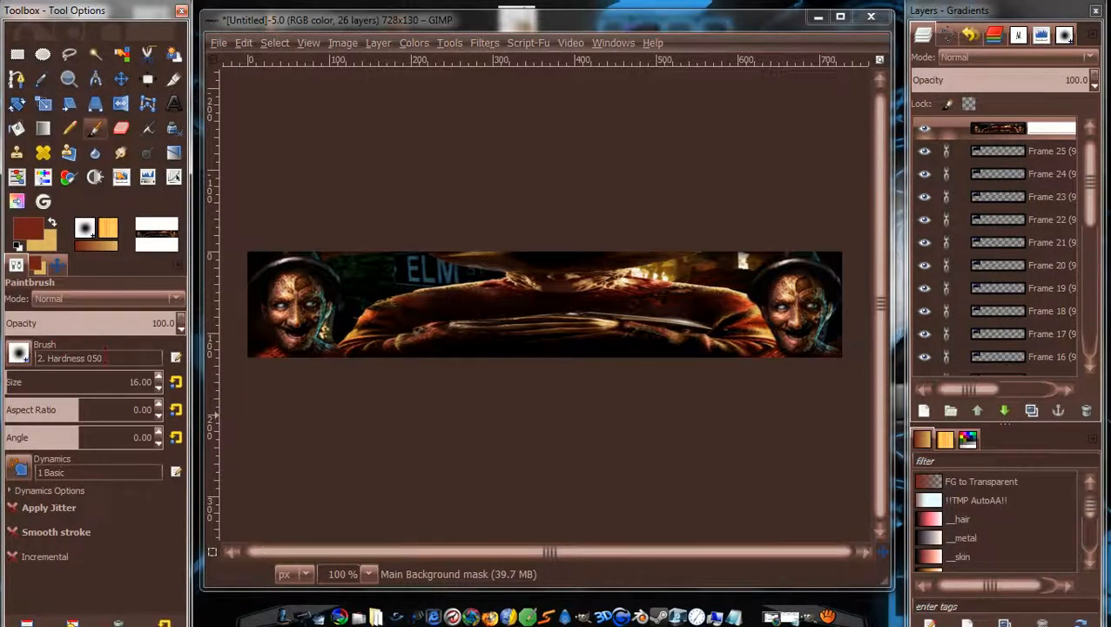
# Pick a 'spla' splatter brush, reset colours to black/white, and paint the mask over the left face.
pyautogui.click(105, 356)
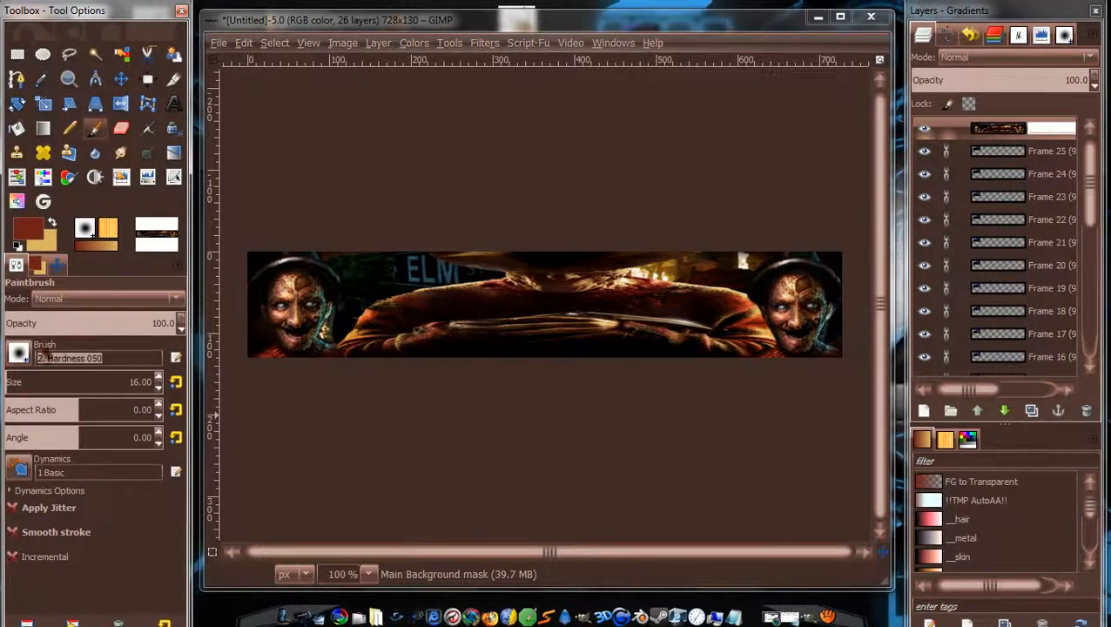
pyautogui.press('BackSpace')
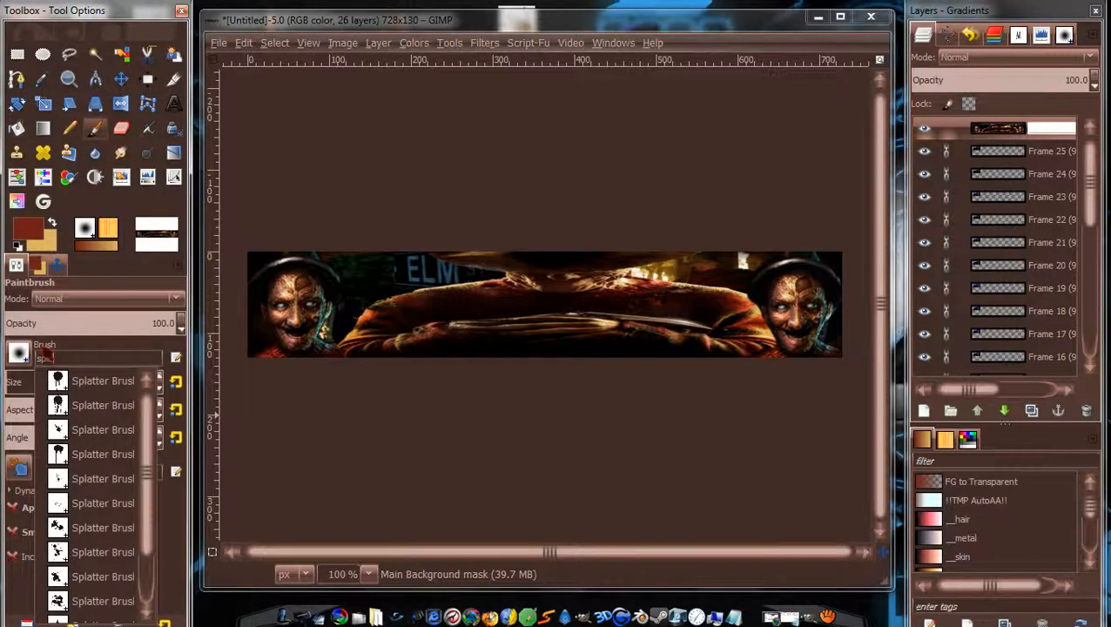
pyautogui.write('spla')
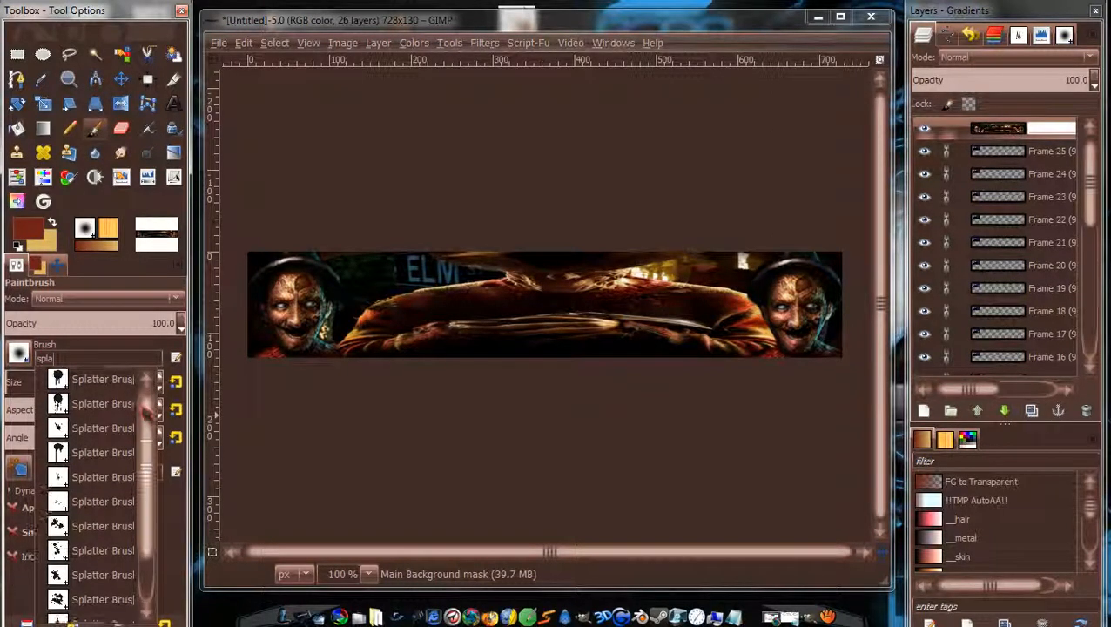
pyautogui.moveTo(147, 419); pyautogui.dragTo(149, 452)
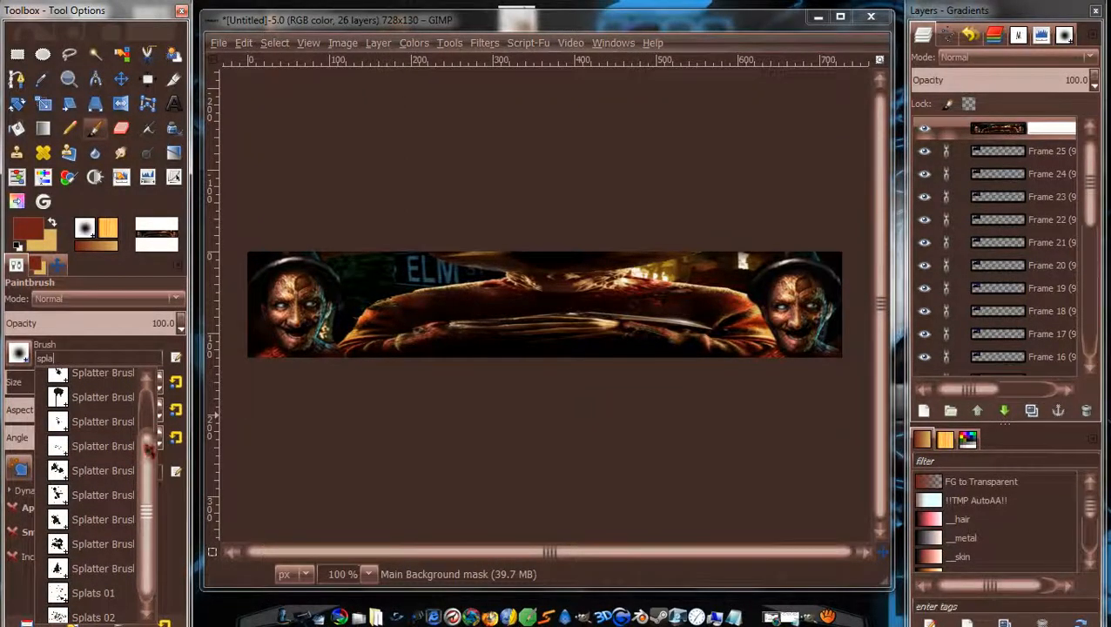
pyautogui.click(288, 141)
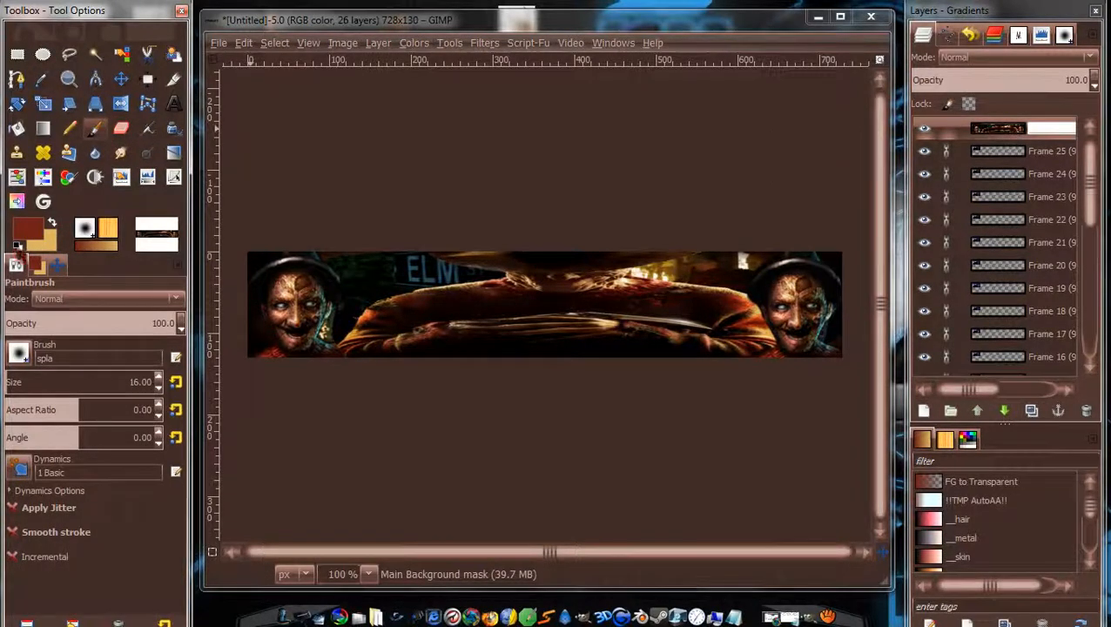
pyautogui.press('d')
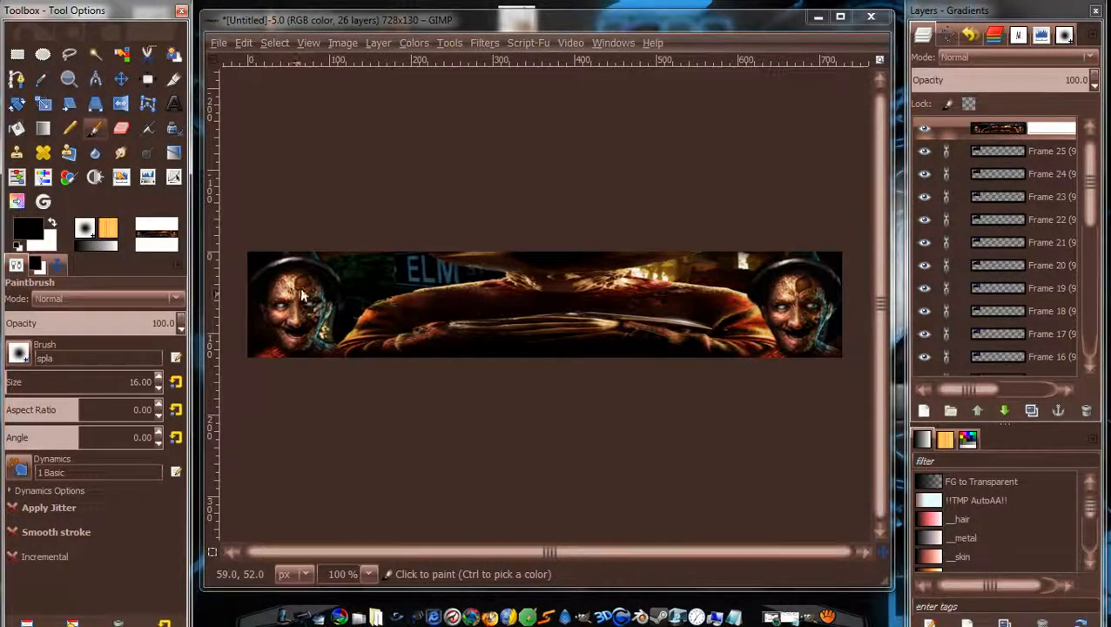
pyautogui.moveTo(298, 288)
pyautogui.mouseDown()
pyautogui.moveTo(295, 263)
pyautogui.moveTo(289, 279)
pyautogui.moveTo(275, 268)
pyautogui.moveTo(279, 288)
pyautogui.moveTo(268, 270)
pyautogui.moveTo(283, 267)
pyautogui.moveTo(312, 290)
pyautogui.moveTo(311, 280)
pyautogui.moveTo(304, 293)
pyautogui.moveTo(314, 273)
pyautogui.moveTo(314, 294)
pyautogui.moveTo(272, 287)
pyautogui.mouseUp()
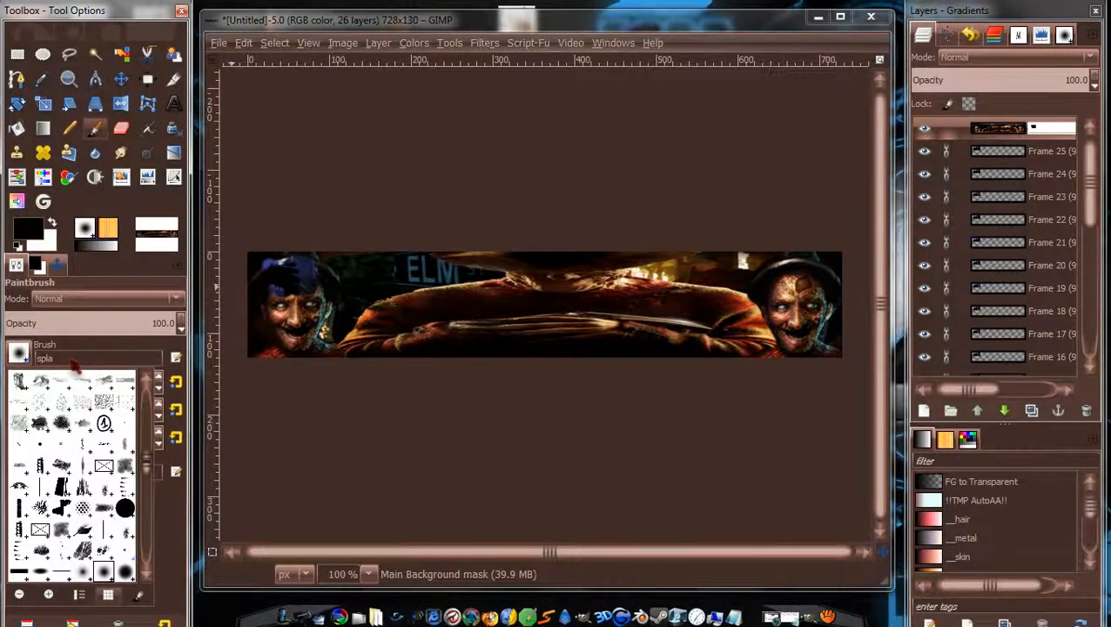
# Choose Splatter Brush 5 by filtering the brush list for 'splat'.
pyautogui.click(74, 360)
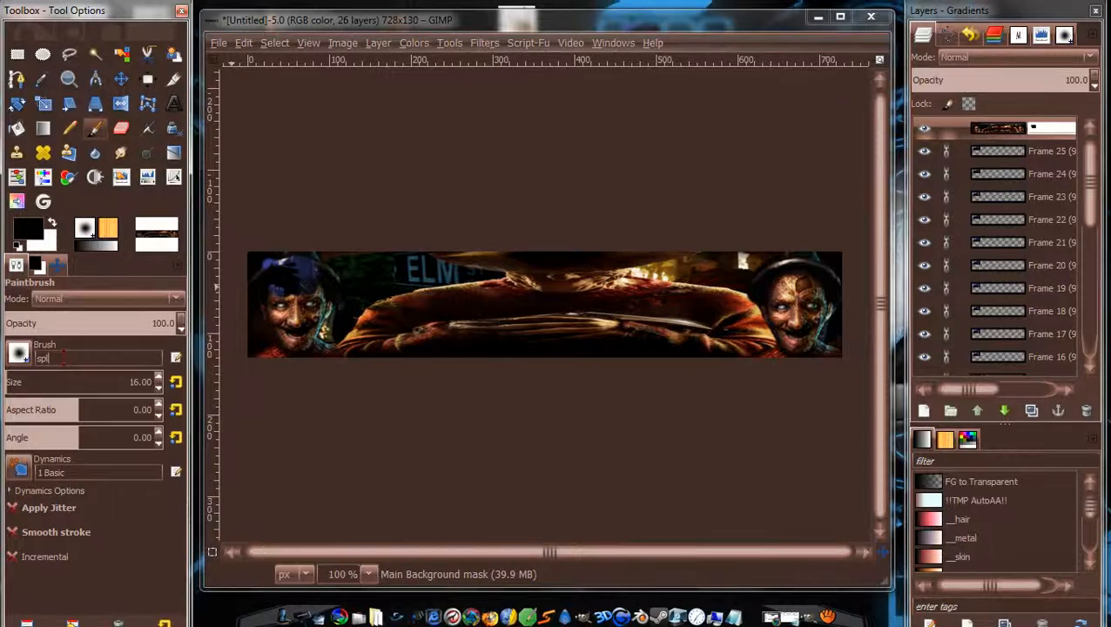
pyautogui.press('BackSpace')
pyautogui.press('BackSpace')
pyautogui.press('BackSpace')
pyautogui.write('splat')
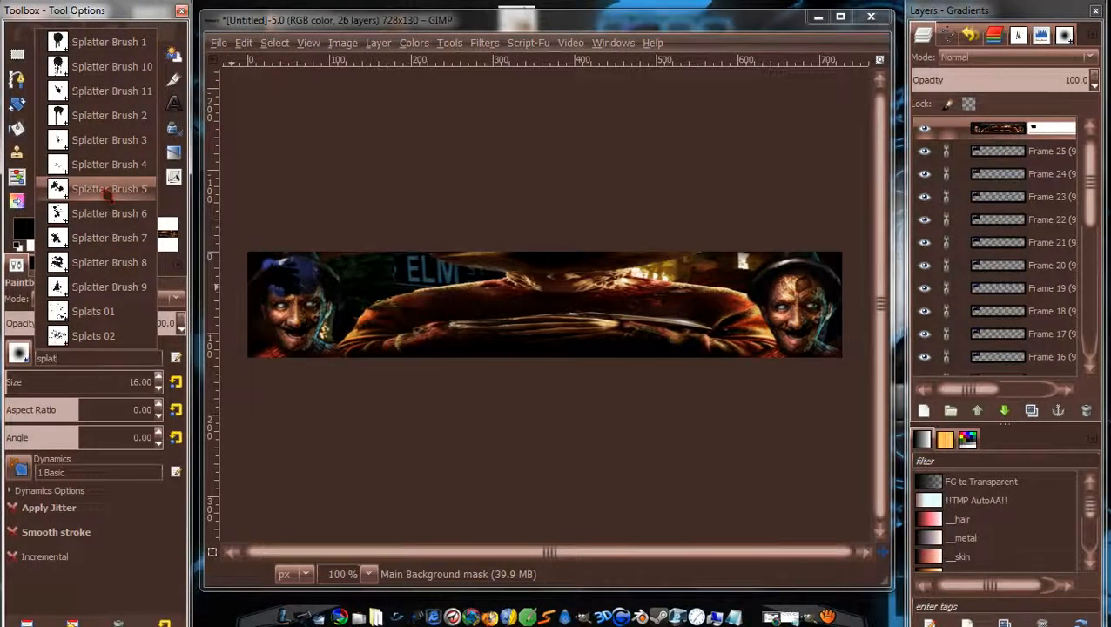
pyautogui.click(106, 194)
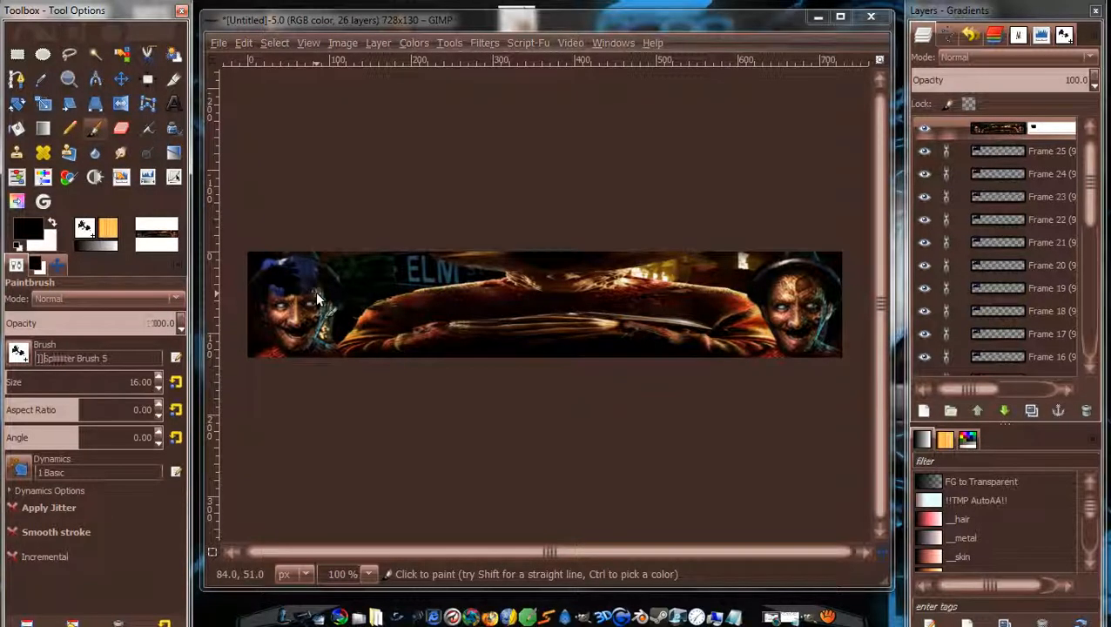
# Enlarge the brush and dab splatters across the left face's cheek and forehead.
pyautogui.click(388, 18)
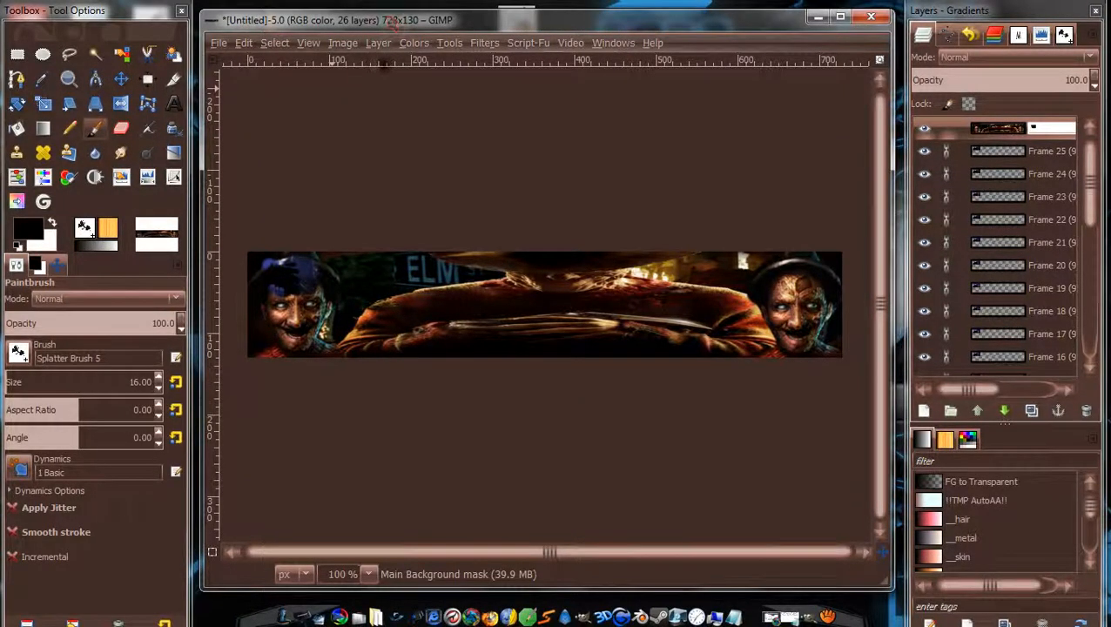
pyautogui.press(']')
pyautogui.press(']')
pyautogui.press(']')
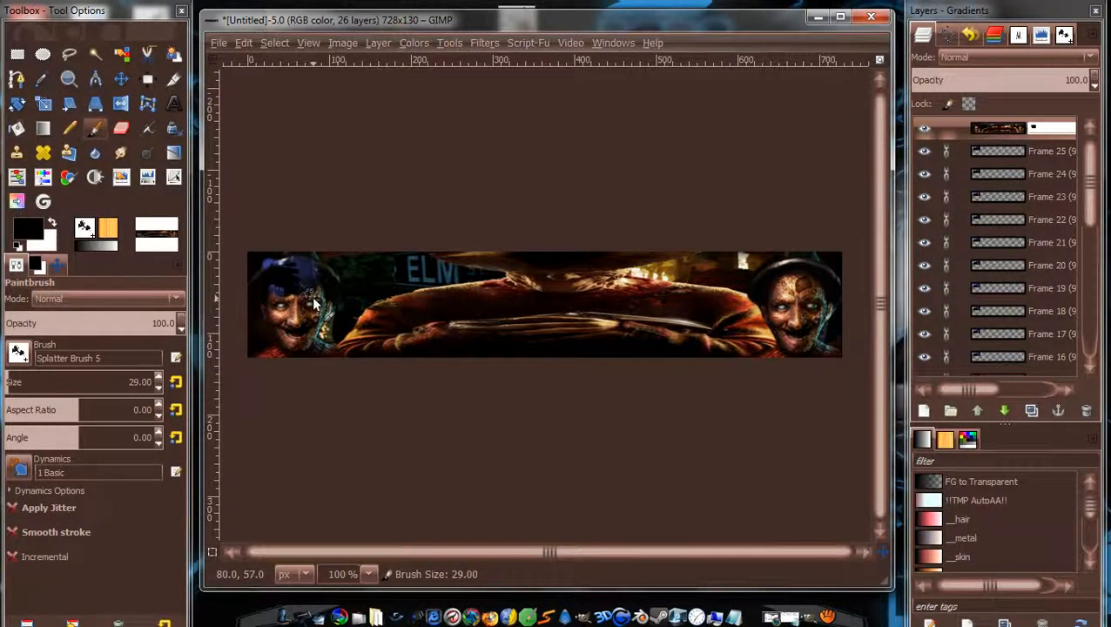
pyautogui.press(']')
pyautogui.press(']')
pyautogui.click(293, 299)
pyautogui.moveTo(293, 299)
pyautogui.mouseDown()
pyautogui.moveTo(264, 293)
pyautogui.moveTo(256, 316)
pyautogui.moveTo(267, 291)
pyautogui.moveTo(260, 265)
pyautogui.mouseUp()
pyautogui.click(260, 265)
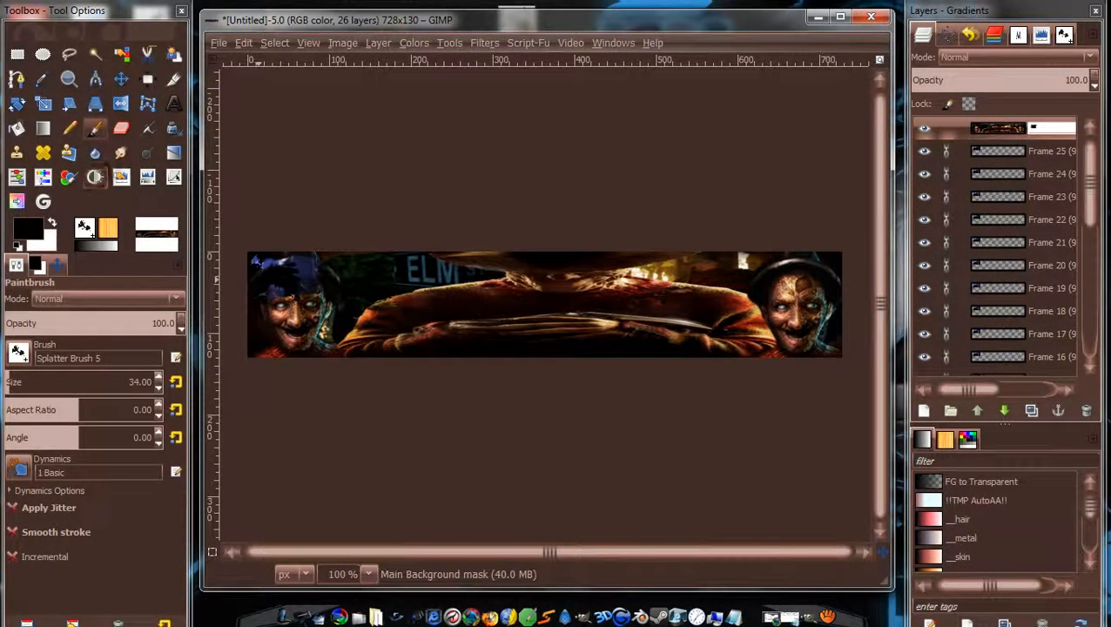
# Paint splatter over the left face and along the banner's left edge with Splatter Brush 6.
pyautogui.click(26, 357)
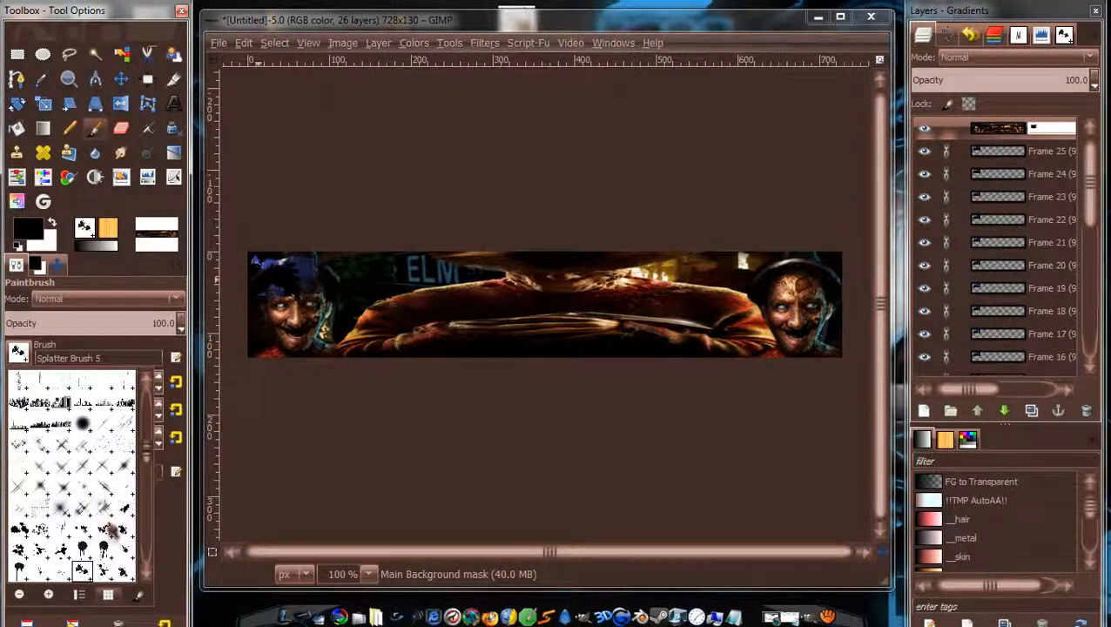
pyautogui.click(102, 570)
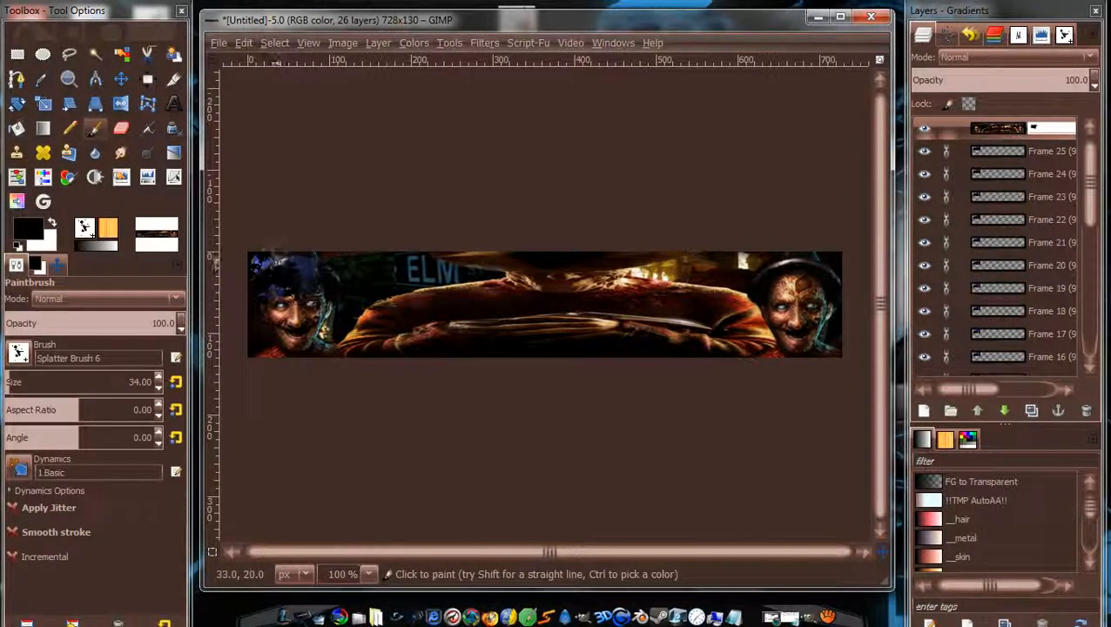
pyautogui.moveTo(276, 274)
pyautogui.mouseDown()
pyautogui.moveTo(296, 265)
pyautogui.moveTo(267, 296)
pyautogui.mouseUp()
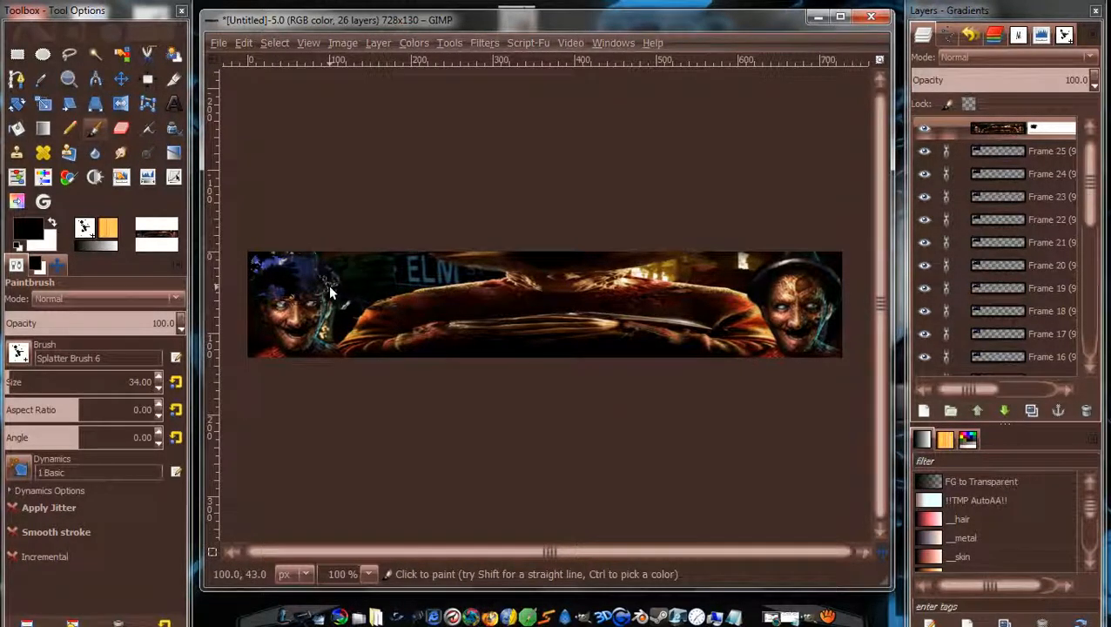
pyautogui.moveTo(246, 287); pyautogui.dragTo(251, 280)
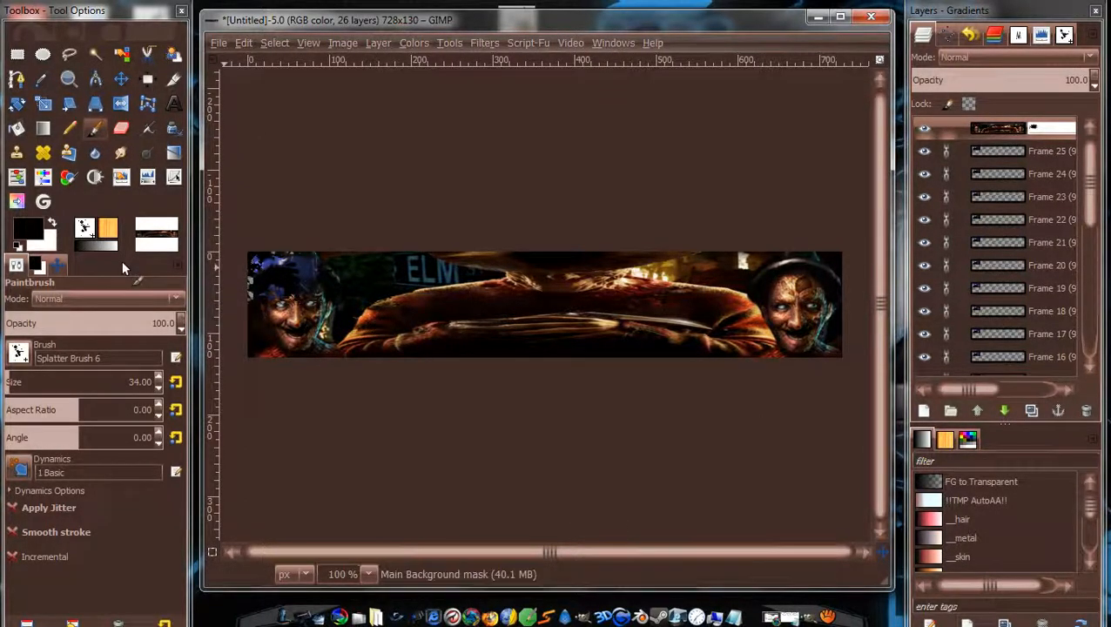
# Cover the left face with SparklingTeaSplatter_7 splatters at brush size 33.
pyautogui.press('ctrl')
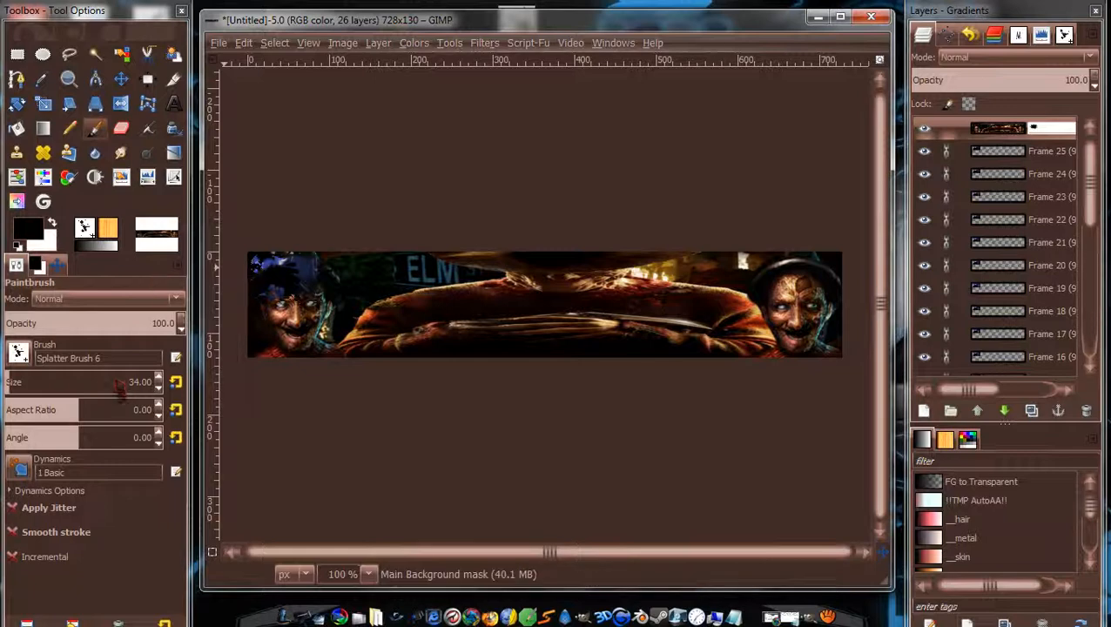
pyautogui.click(18, 352)
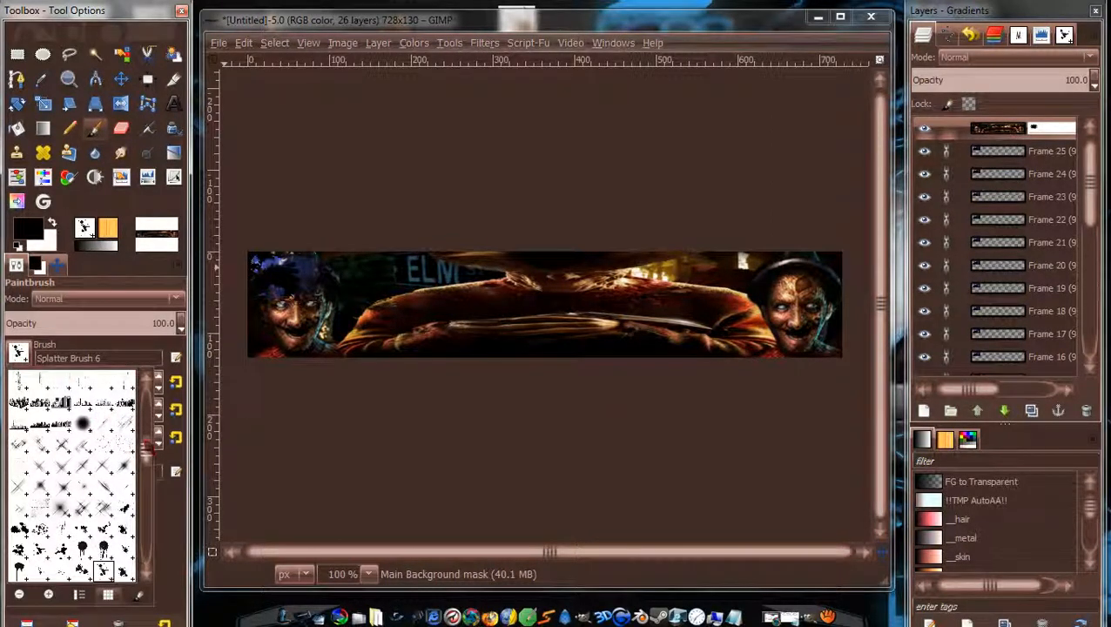
pyautogui.moveTo(147, 449); pyautogui.dragTo(147, 450)
pyautogui.scroll(-5, 147, 451)
pyautogui.scroll(-2, 146, 451)
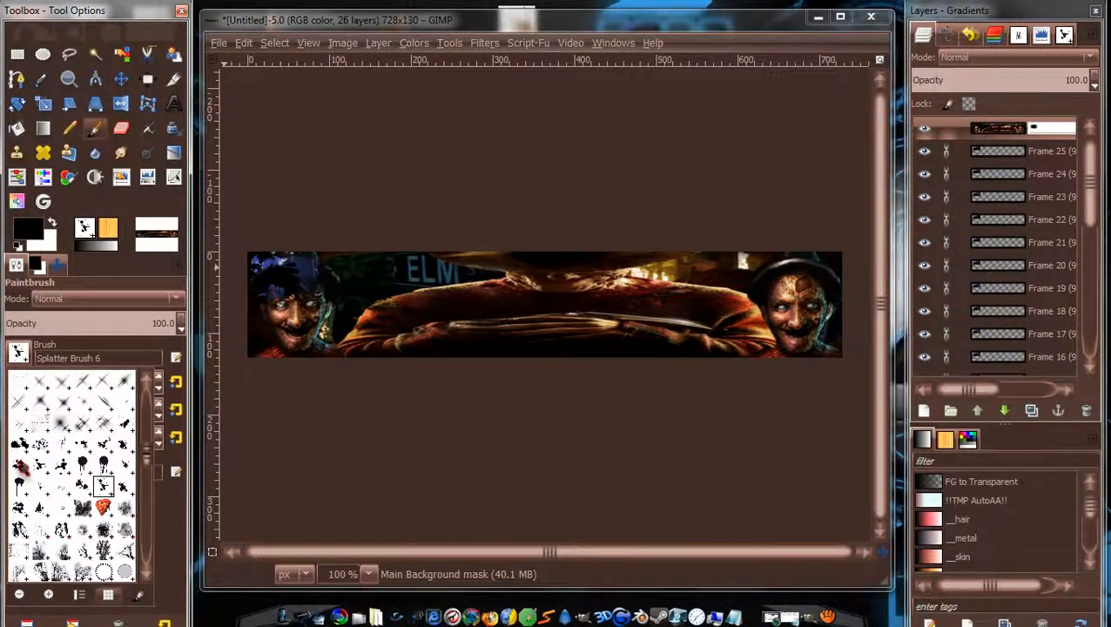
pyautogui.click(19, 467)
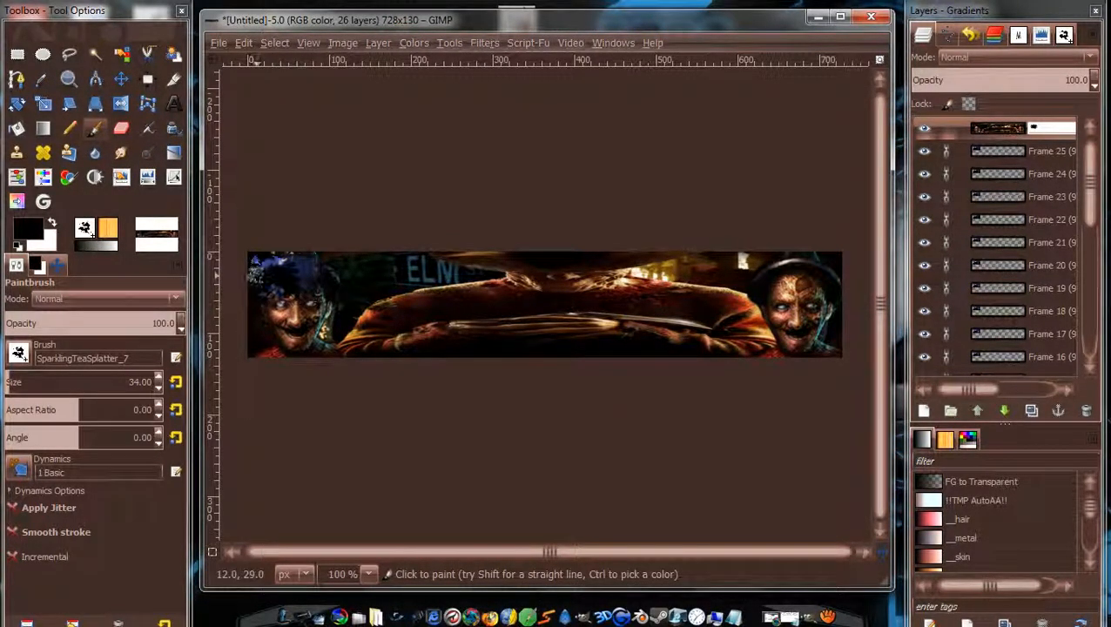
pyautogui.press('ctrl')
pyautogui.click(307, 293)
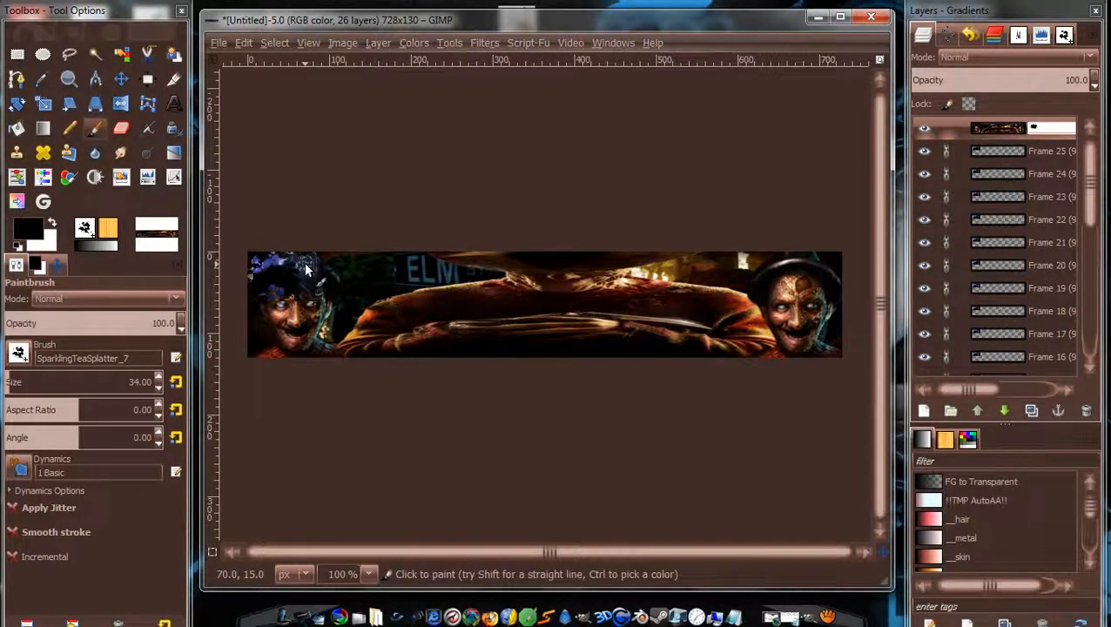
pyautogui.press('[')
pyautogui.moveTo(308, 263)
pyautogui.mouseDown()
pyautogui.moveTo(317, 281)
pyautogui.moveTo(325, 268)
pyautogui.moveTo(323, 286)
pyautogui.moveTo(276, 299)
pyautogui.moveTo(303, 328)
pyautogui.moveTo(347, 318)
pyautogui.moveTo(300, 353)
pyautogui.moveTo(306, 339)
pyautogui.moveTo(398, 357)
pyautogui.mouseUp()
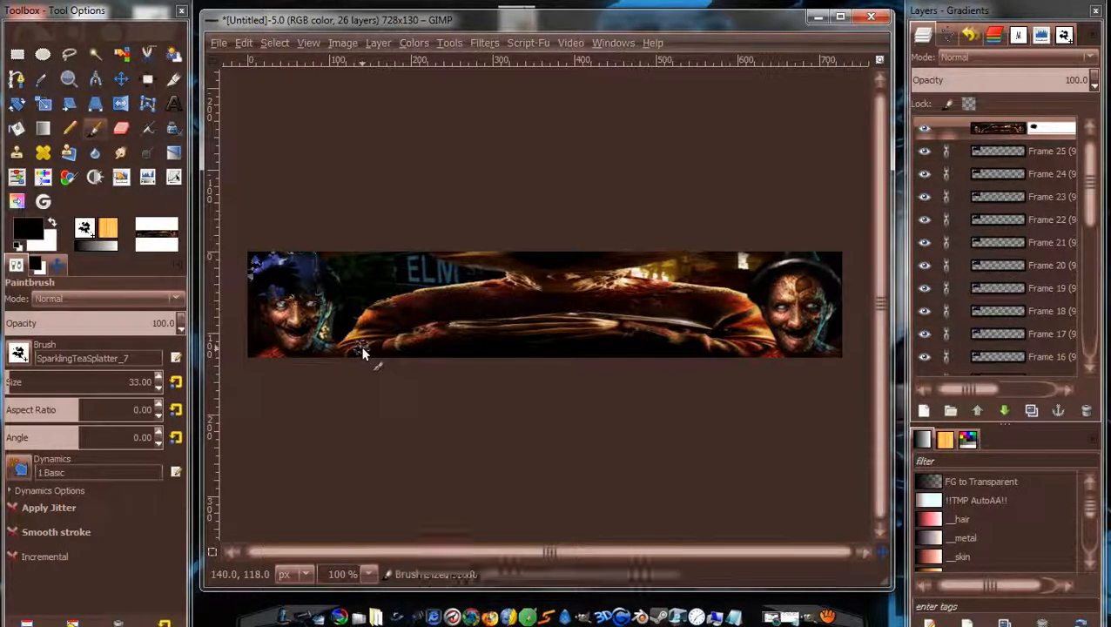
# Apply the layer mask on the Main Background layer.
pyautogui.scroll(3, 284, 281)
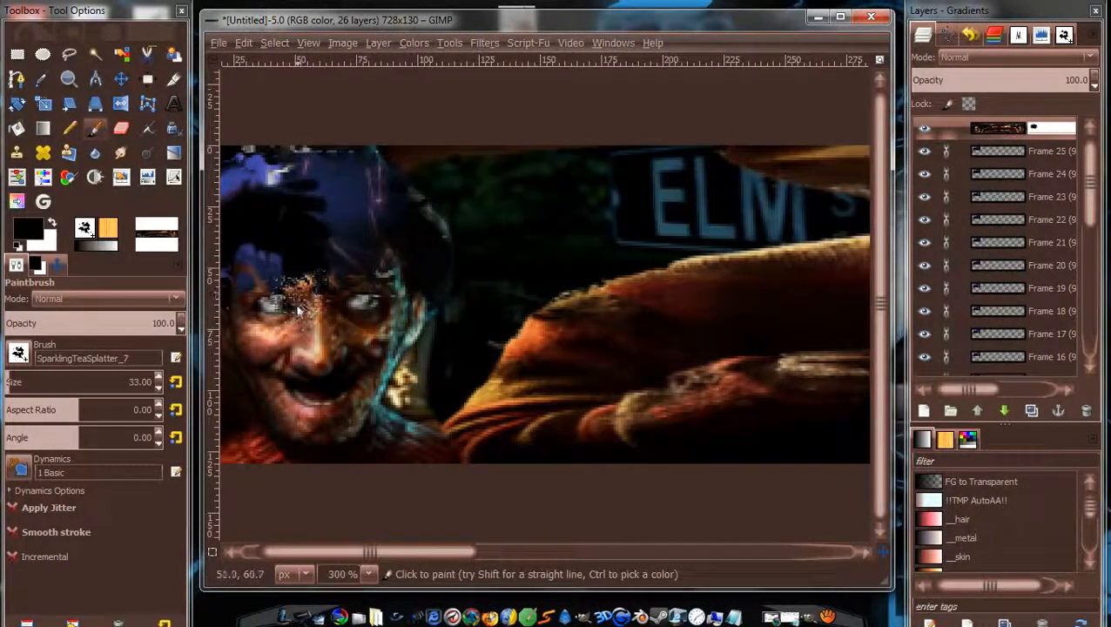
pyautogui.scroll(-2, 297, 301)
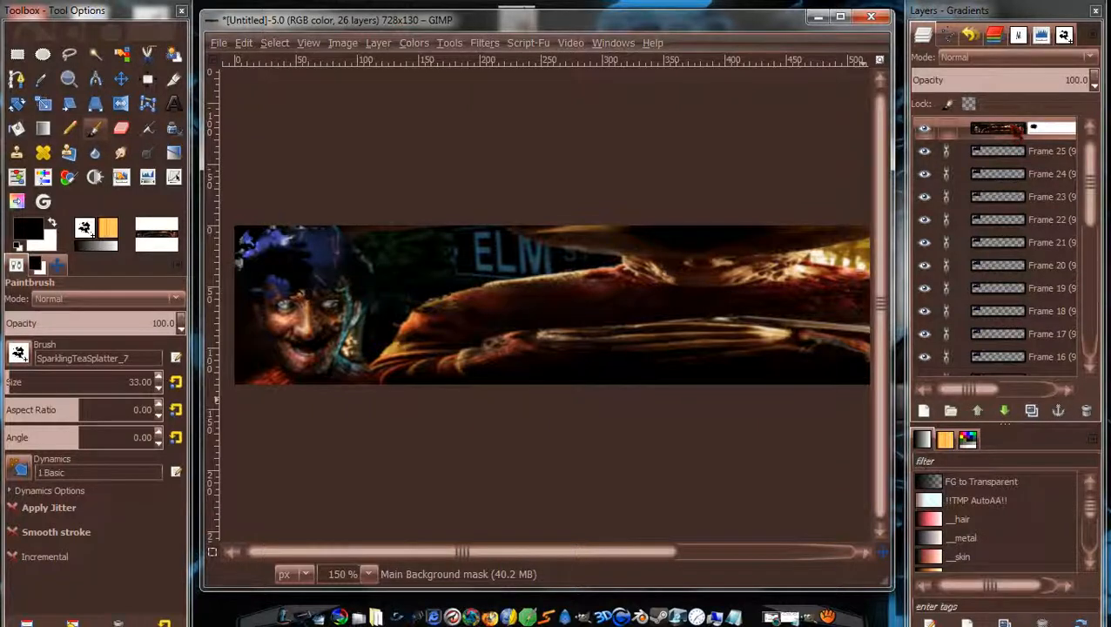
pyautogui.rightClick(1015, 129)
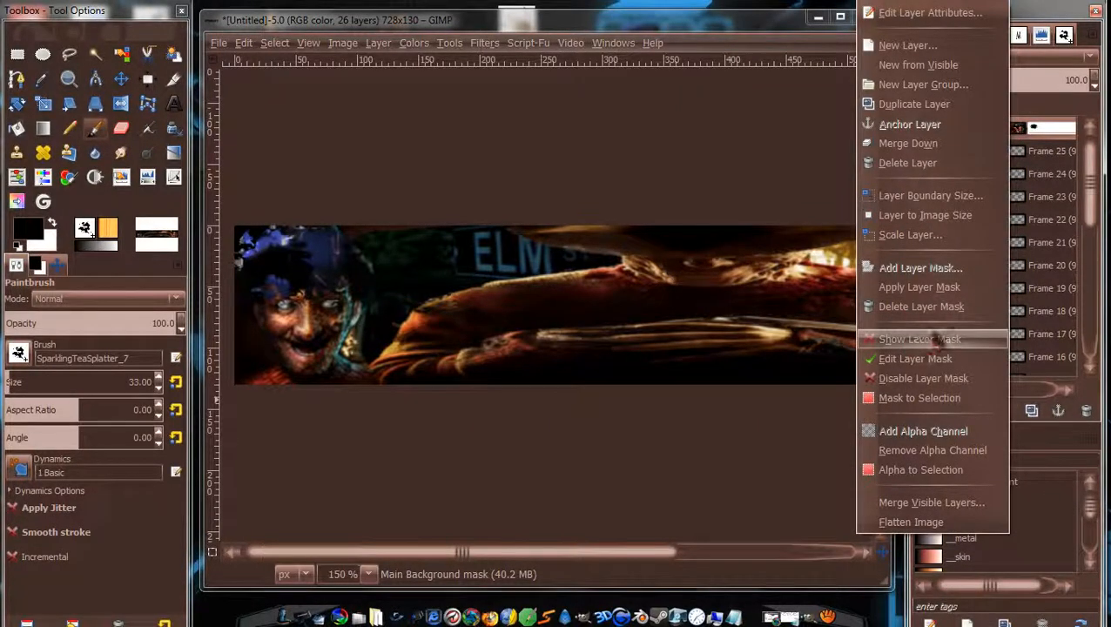
pyautogui.click(957, 297)
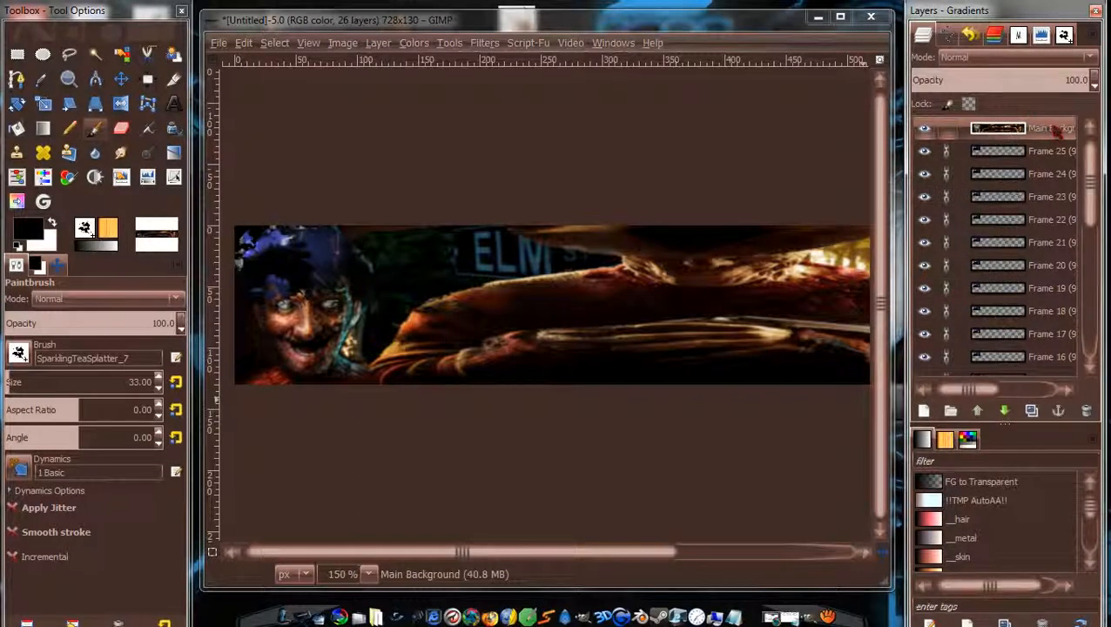
# Lower Main Background step by step until it sits below the Background (90ms) frame.
pyautogui.moveTo(1058, 129); pyautogui.dragTo(1037, 52)
pyautogui.click(1004, 411)
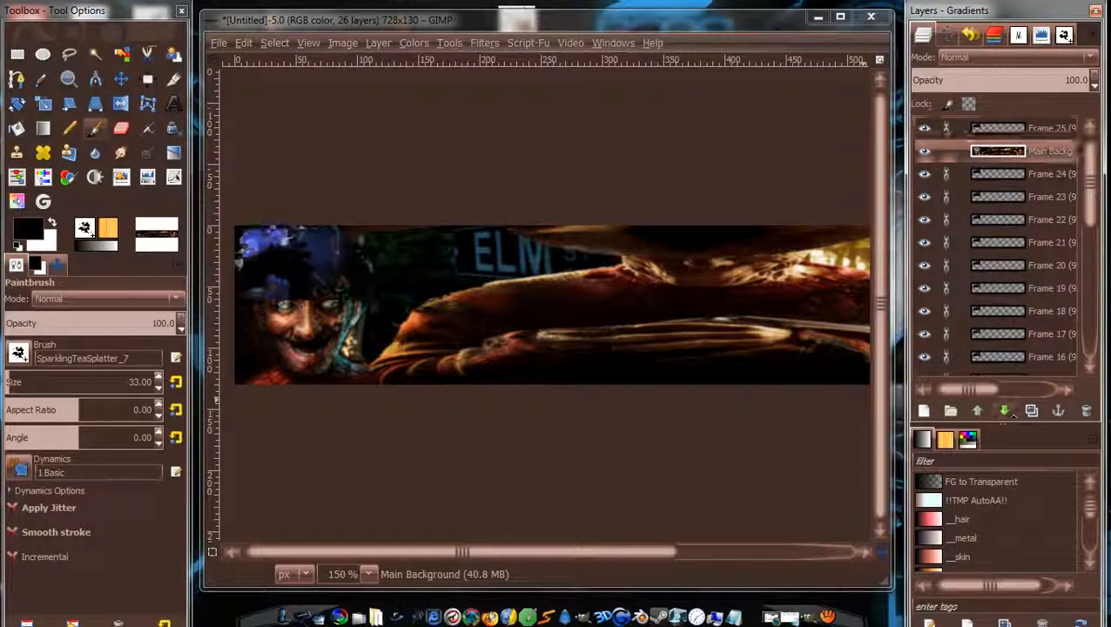
pyautogui.click(1004, 410)
pyautogui.click(1004, 411)
pyautogui.click(1004, 410)
pyautogui.click(1005, 411)
pyautogui.click(1004, 410)
pyautogui.click(1005, 411)
pyautogui.click(1005, 410)
pyautogui.click(1004, 410)
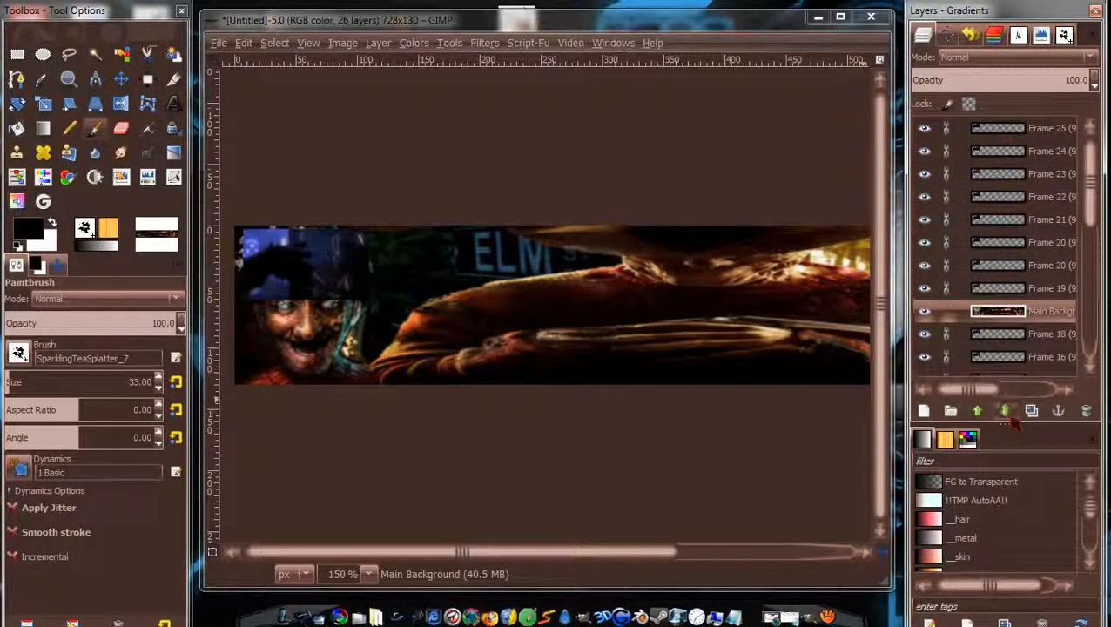
pyautogui.click(1004, 410)
pyautogui.click(1004, 411)
pyautogui.click(1004, 410)
pyautogui.click(1004, 410)
pyautogui.click(1004, 410)
pyautogui.click(1005, 410)
pyautogui.click(1004, 410)
pyautogui.click(1004, 410)
pyautogui.click(1004, 410)
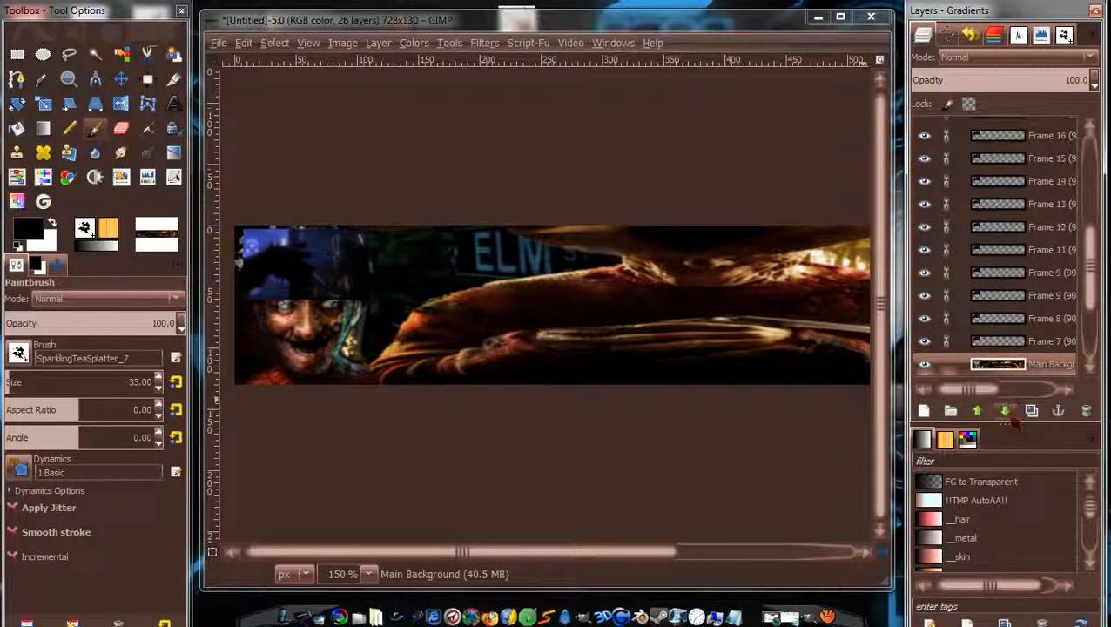
pyautogui.click(1005, 410)
pyautogui.click(1005, 410)
pyautogui.click(1004, 410)
pyautogui.click(1004, 410)
pyautogui.click(1004, 410)
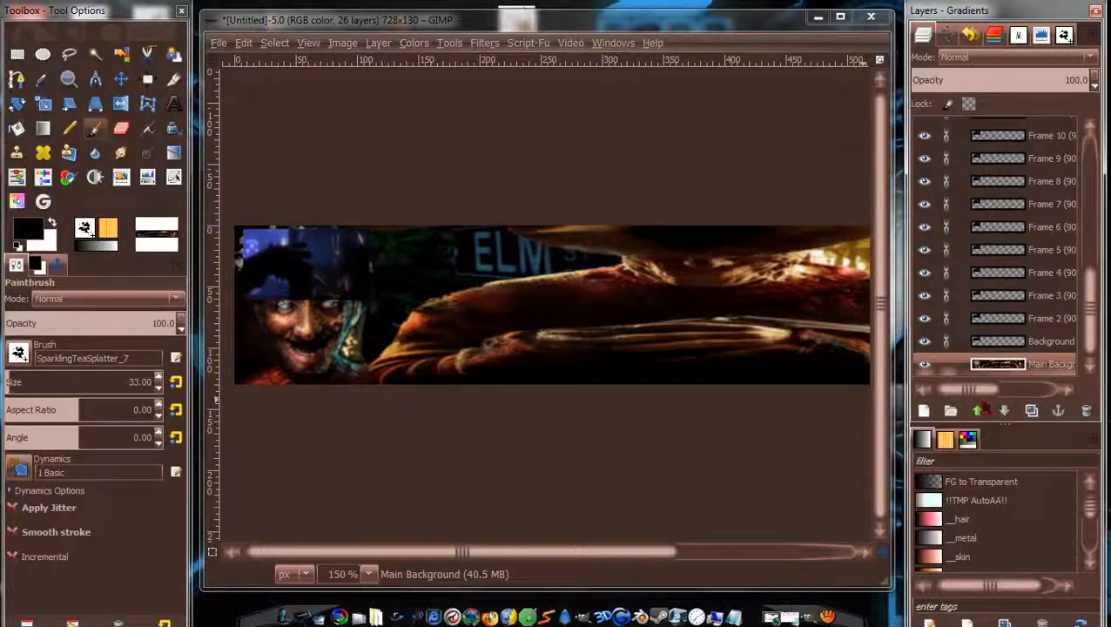
pyautogui.moveTo(974, 390); pyautogui.dragTo(1000, 390)
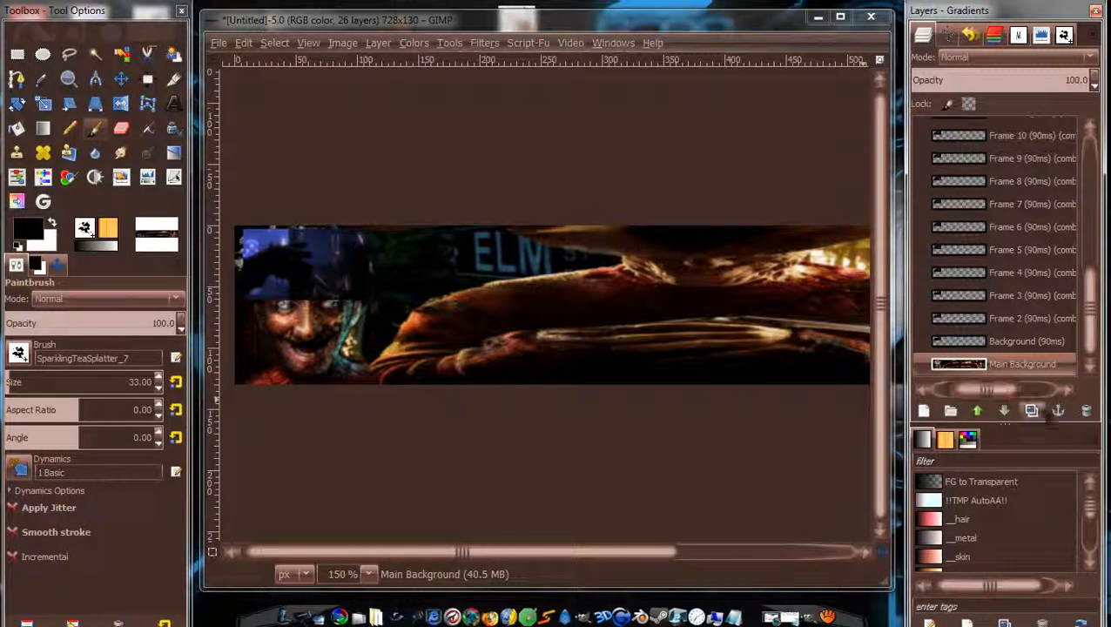
pyautogui.moveTo(1088, 331); pyautogui.dragTo(1088, 357)
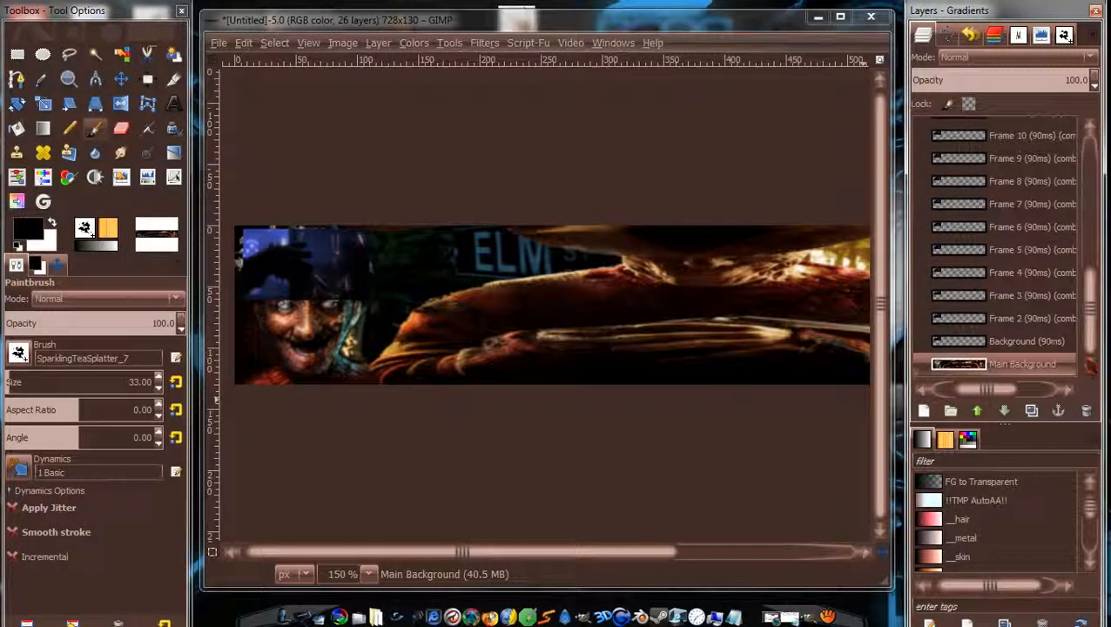
# Duplicate Main Background six more times, growing the image from 44 to 50 layers.
pyautogui.click(1032, 411)
pyautogui.click(1032, 411)
pyautogui.click(1032, 411)
pyautogui.click(1032, 411)
pyautogui.click(1032, 411)
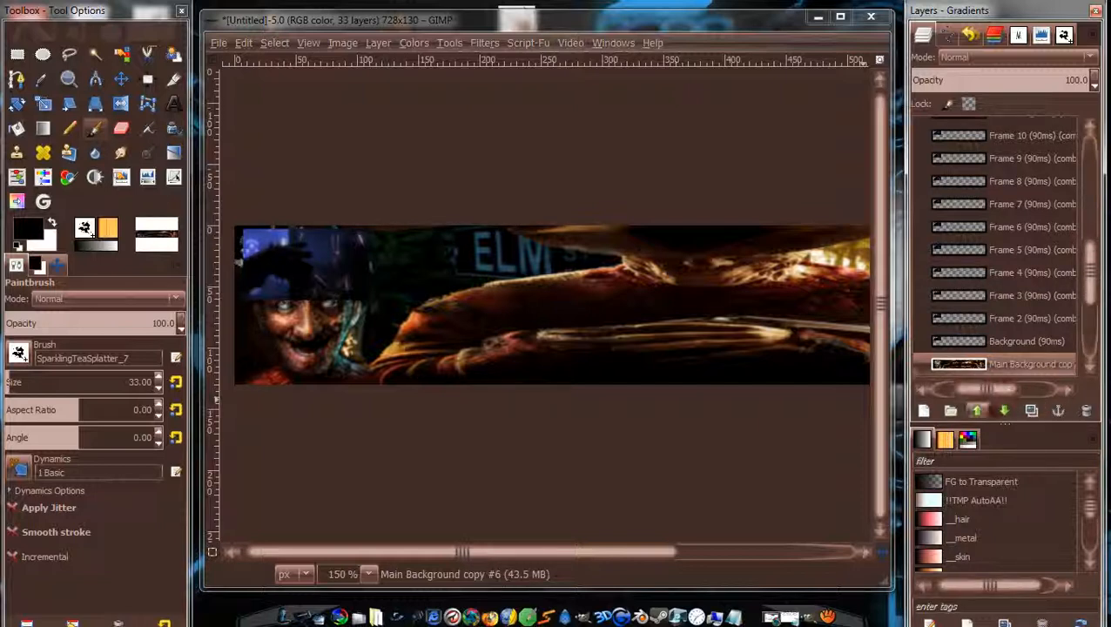
pyautogui.click(1032, 411)
pyautogui.click(1032, 411)
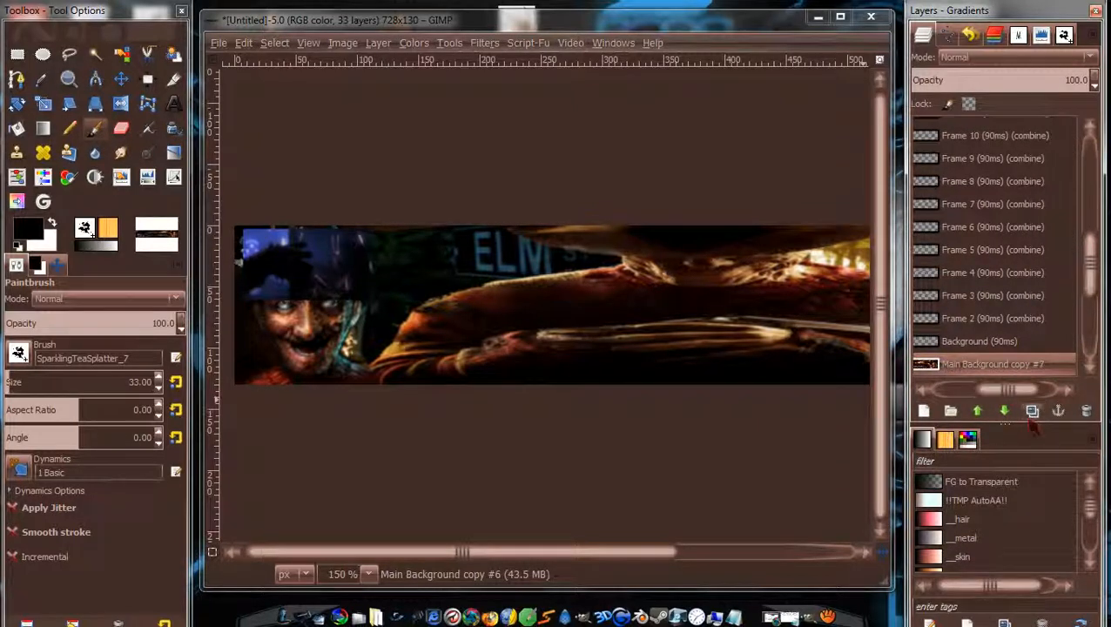
pyautogui.doubleClick(1031, 413)
pyautogui.doubleClick(1031, 413)
pyautogui.click(1031, 413)
pyautogui.doubleClick(1031, 413)
pyautogui.click(1031, 412)
pyautogui.doubleClick(1031, 413)
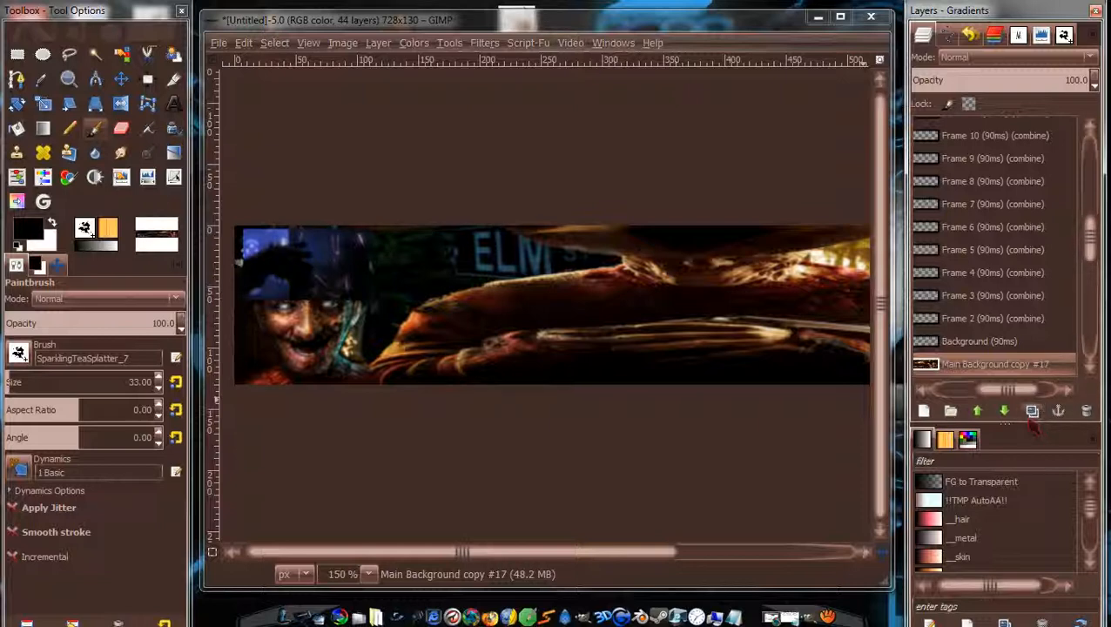
pyautogui.doubleClick(1032, 411)
pyautogui.click(1032, 411)
pyautogui.doubleClick(1032, 411)
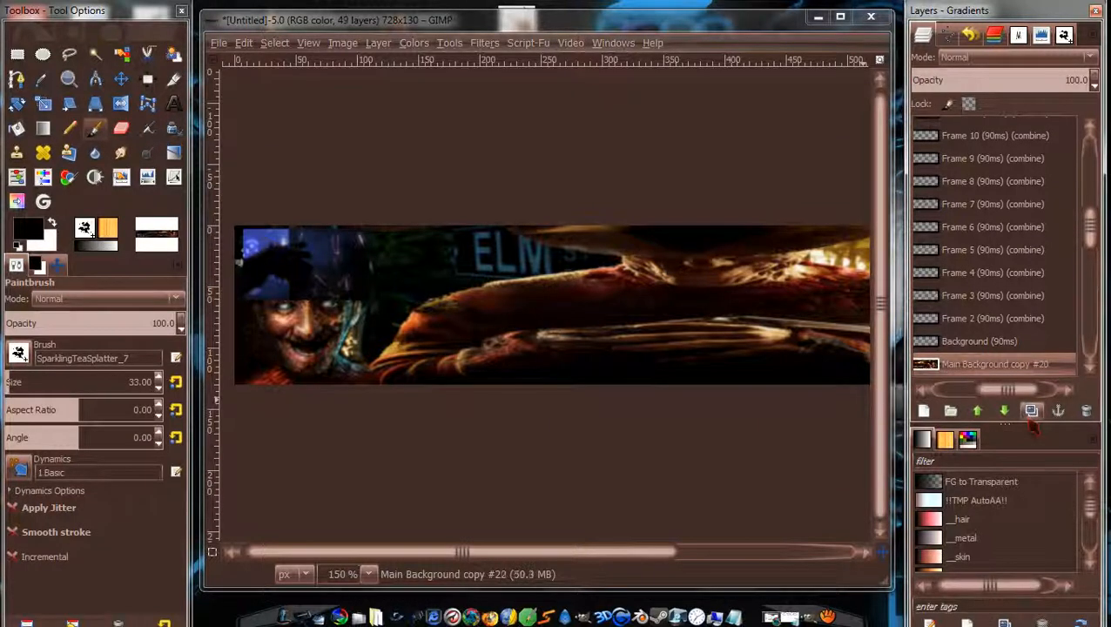
pyautogui.click(1031, 413)
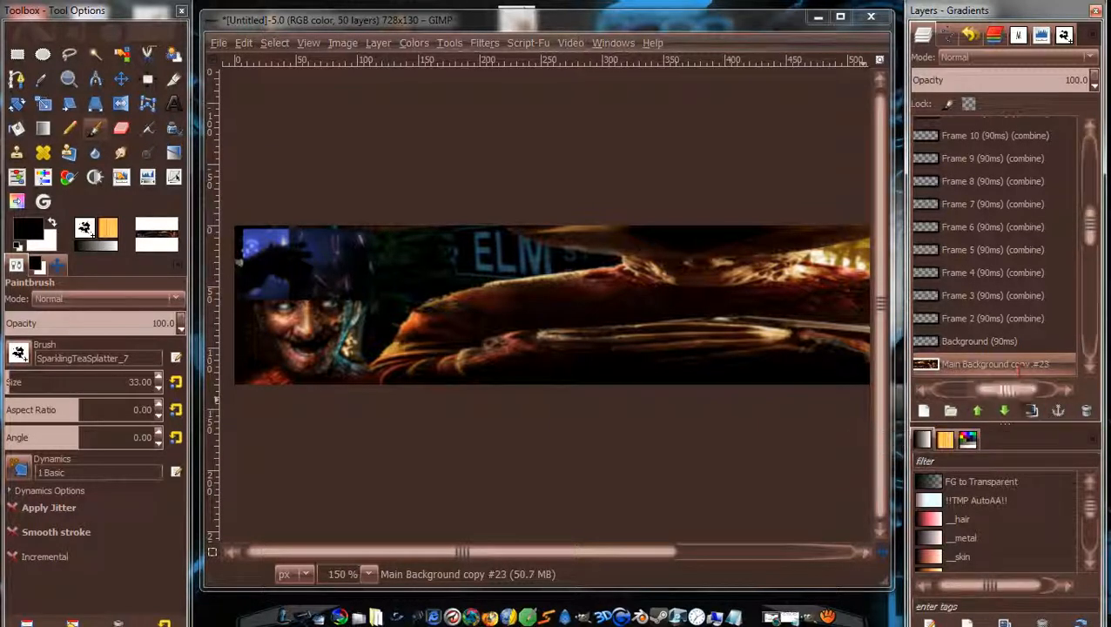
# Raise Main Background copy #23 up through the frames to just above Frame 24.
pyautogui.click(980, 412)
pyautogui.doubleClick(981, 412)
pyautogui.doubleClick(982, 412)
pyautogui.doubleClick(982, 412)
pyautogui.doubleClick(982, 412)
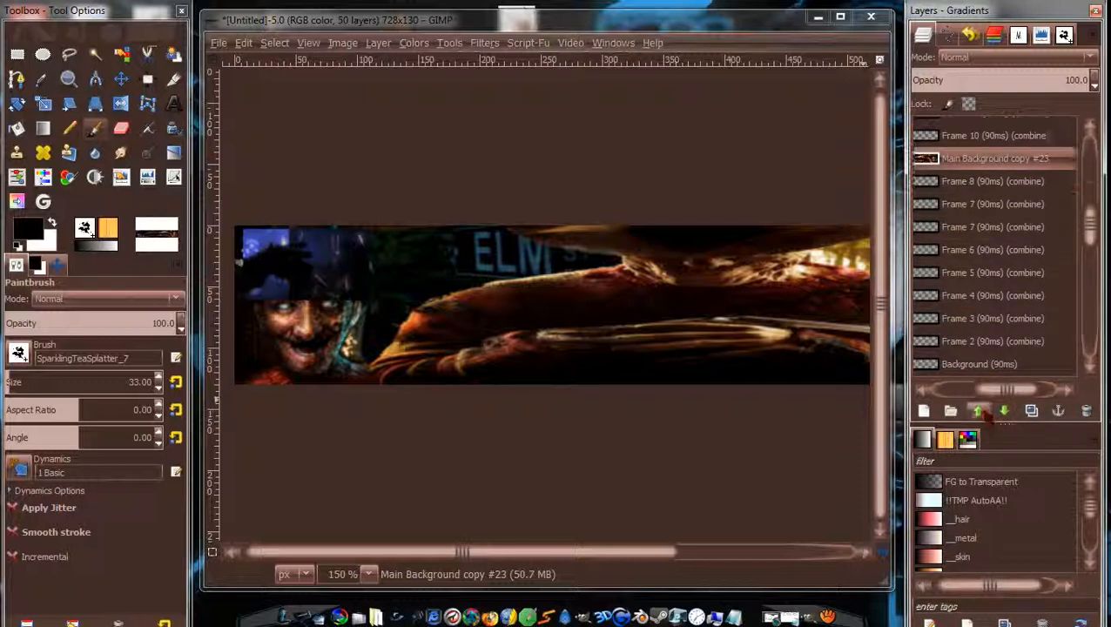
pyautogui.doubleClick(982, 412)
pyautogui.doubleClick(981, 412)
pyautogui.doubleClick(982, 412)
pyautogui.doubleClick(982, 412)
pyautogui.doubleClick(982, 412)
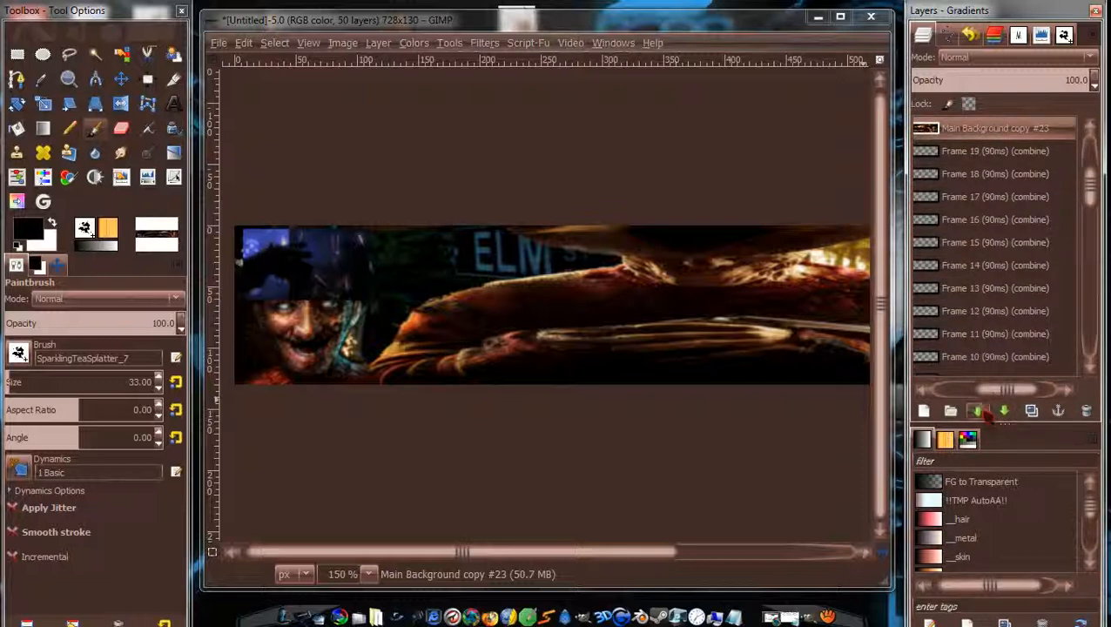
pyautogui.doubleClick(982, 412)
pyautogui.click(980, 412)
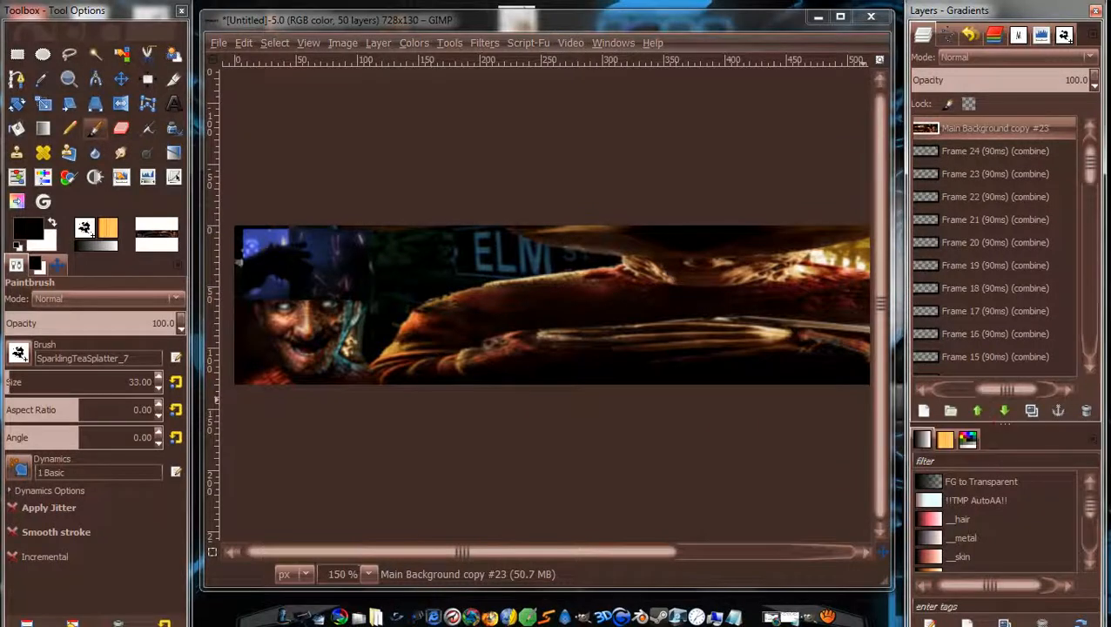
# Raise Main Background copy #22 up the layer stack toward the top frames.
pyautogui.moveTo(1091, 178); pyautogui.dragTo(1095, 272)
pyautogui.click(1019, 202)
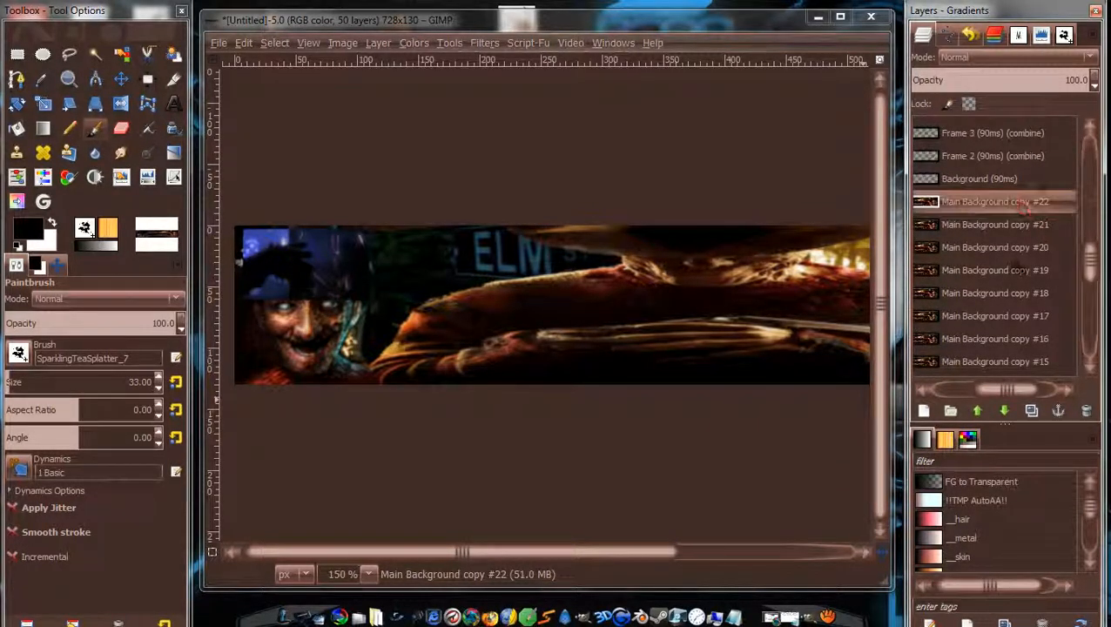
pyautogui.click(979, 412)
pyautogui.click(979, 412)
pyautogui.click(980, 412)
pyautogui.click(980, 412)
pyautogui.click(980, 412)
pyautogui.click(980, 412)
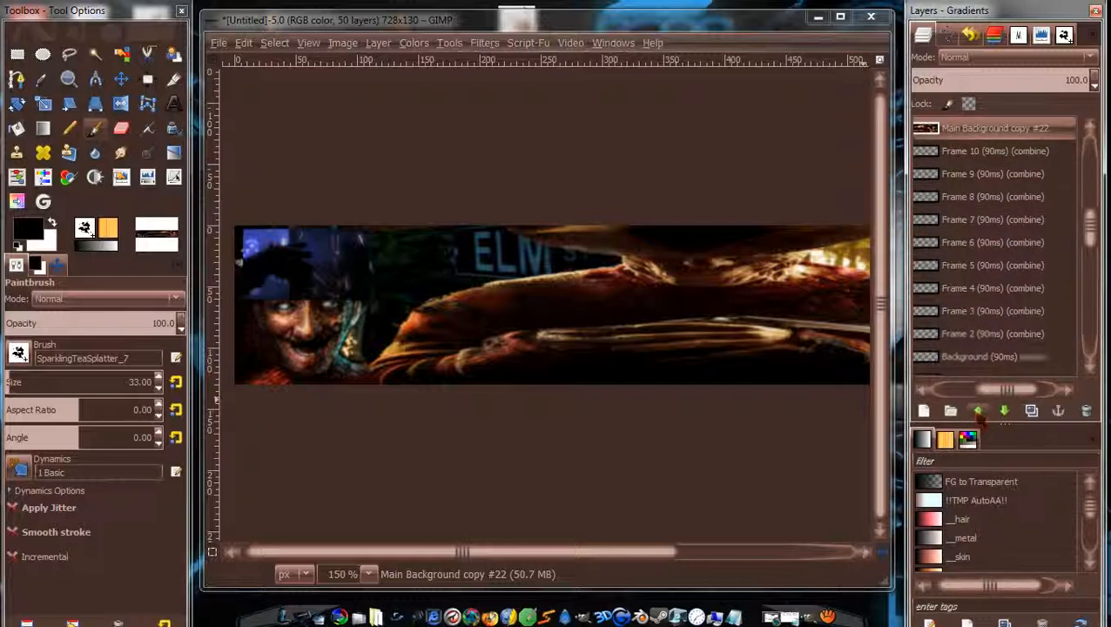
pyautogui.click(980, 412)
pyautogui.click(980, 412)
pyautogui.click(980, 412)
pyautogui.click(979, 412)
pyautogui.click(980, 412)
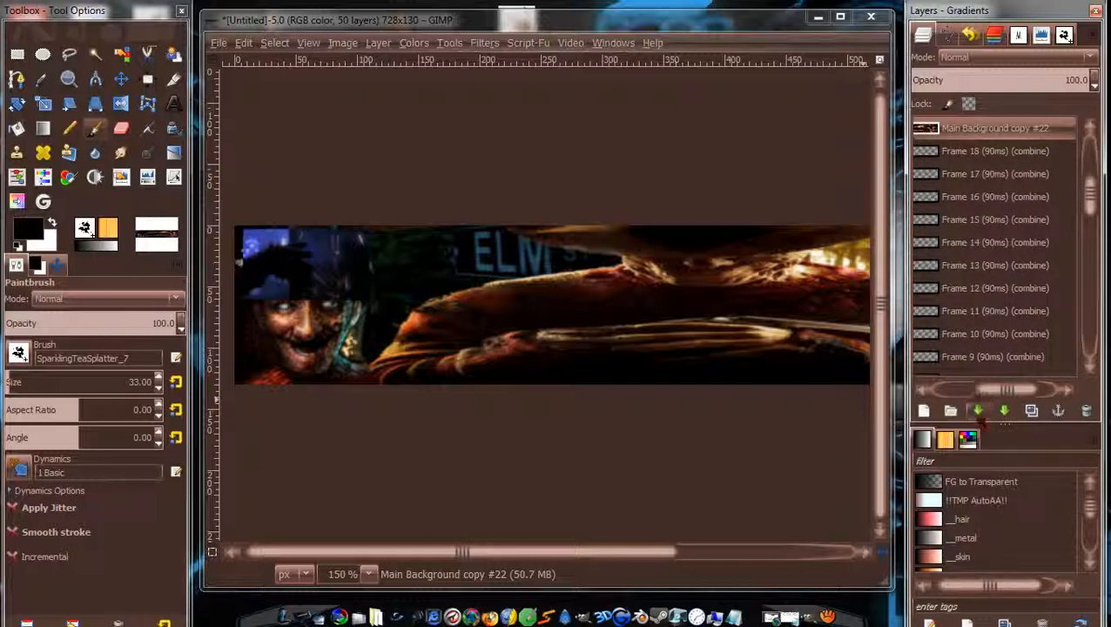
pyautogui.click(980, 412)
pyautogui.click(980, 412)
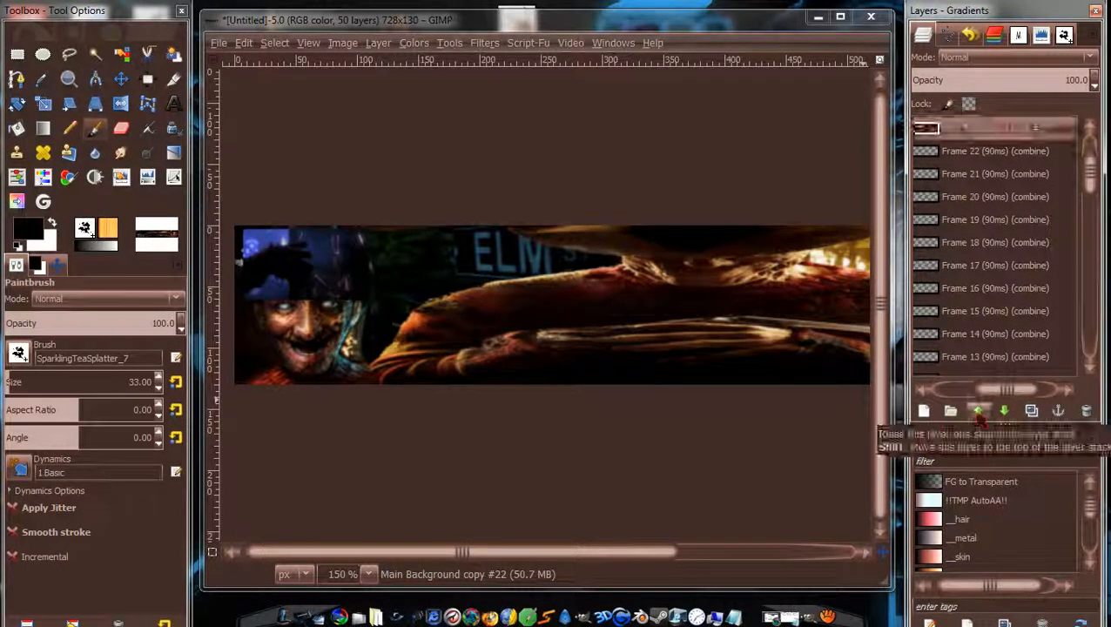
# Raise copy #23 above Frame 25, then nudge copy #22 up to sit beside it.
pyautogui.scroll(2, 1092, 172)
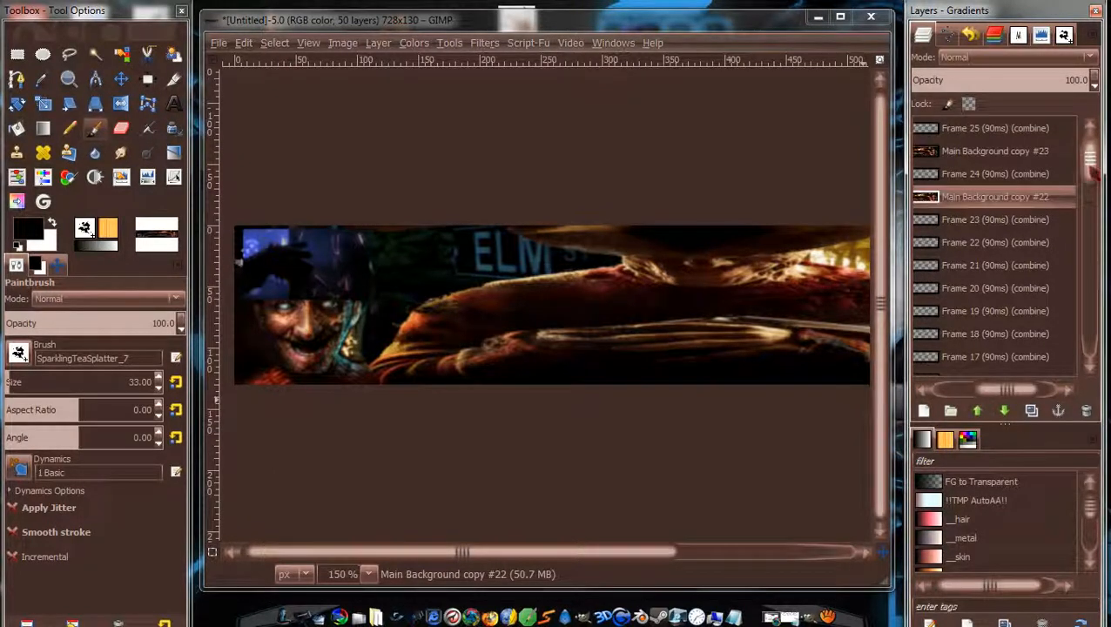
pyautogui.moveTo(1092, 172)
pyautogui.mouseDown()
pyautogui.moveTo(1091, 209)
pyautogui.moveTo(1092, 153)
pyautogui.mouseUp()
pyautogui.click(1009, 152)
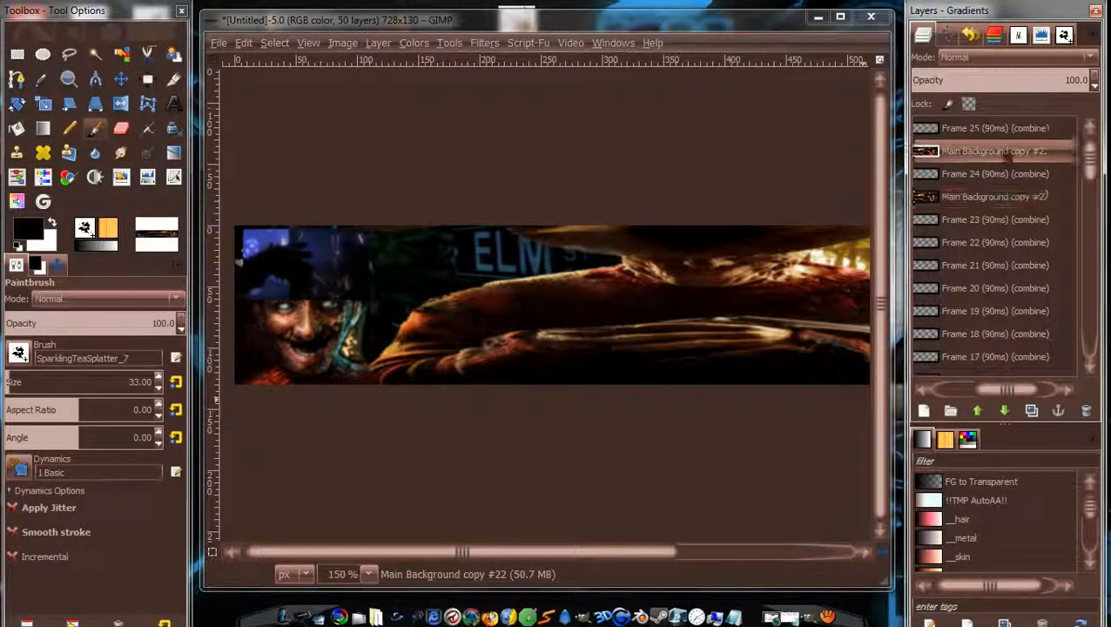
pyautogui.click(978, 411)
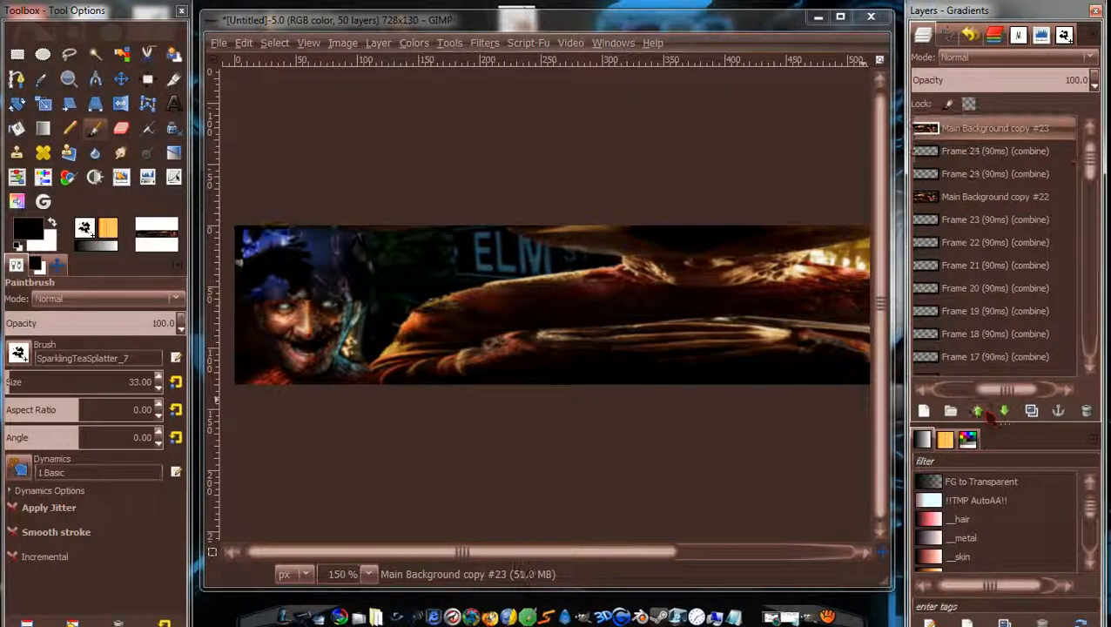
pyautogui.click(992, 197)
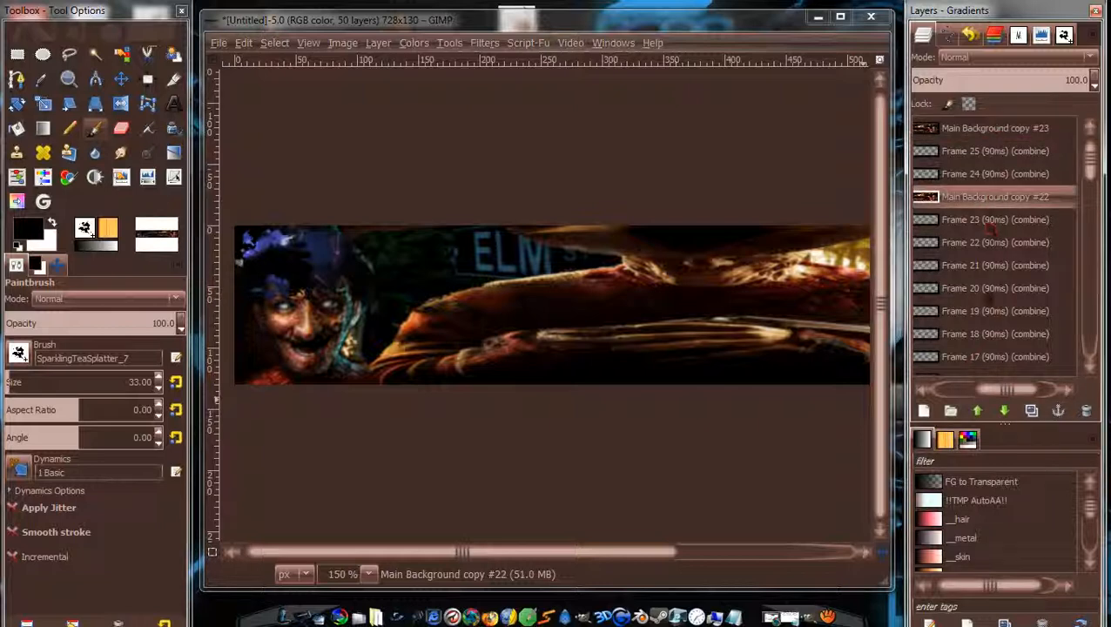
pyautogui.click(978, 411)
pyautogui.click(978, 411)
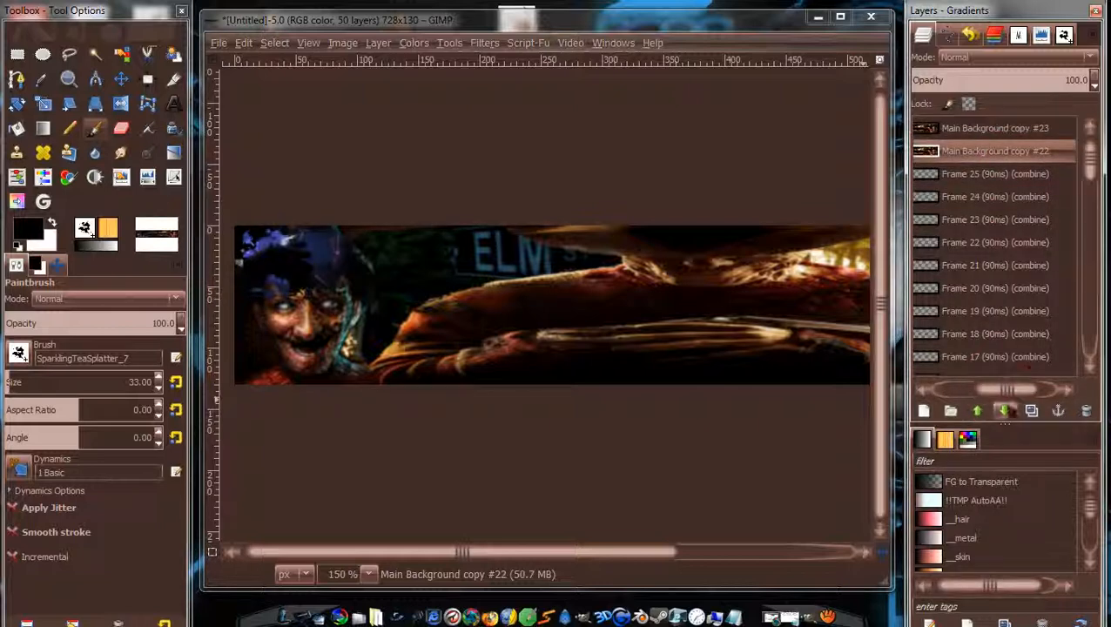
pyautogui.click(1004, 411)
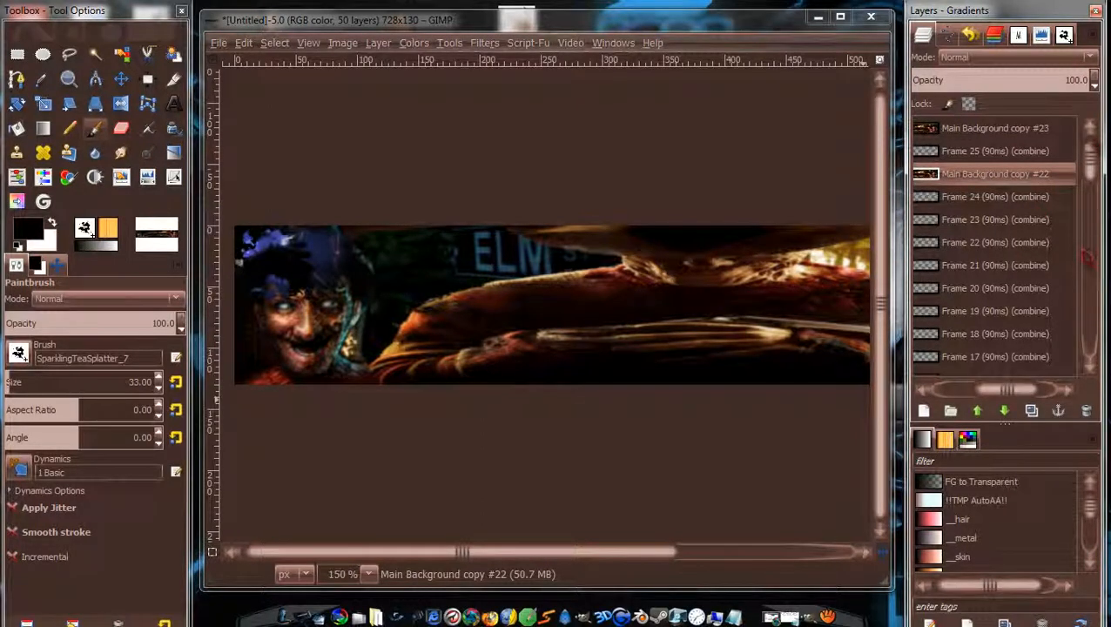
# Raise Main Background copy #21 through the frame layers until it sits above Frame 23.
pyautogui.moveTo(1089, 159); pyautogui.dragTo(1091, 241)
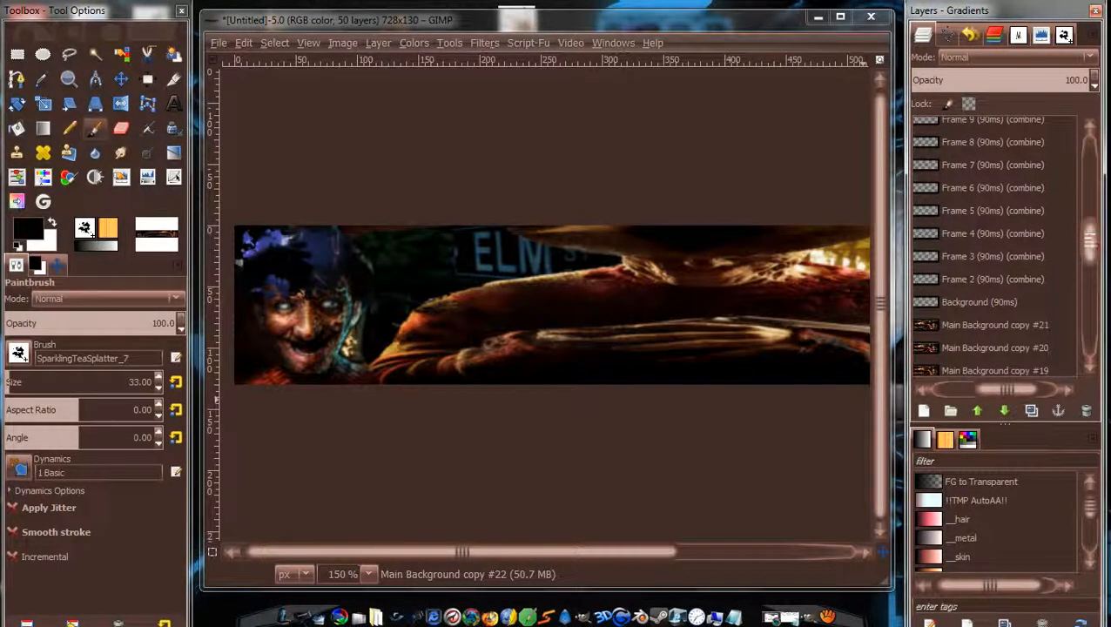
pyautogui.moveTo(999, 391)
pyautogui.mouseDown()
pyautogui.moveTo(961, 390)
pyautogui.moveTo(980, 389)
pyautogui.mouseUp()
pyautogui.click(1046, 324)
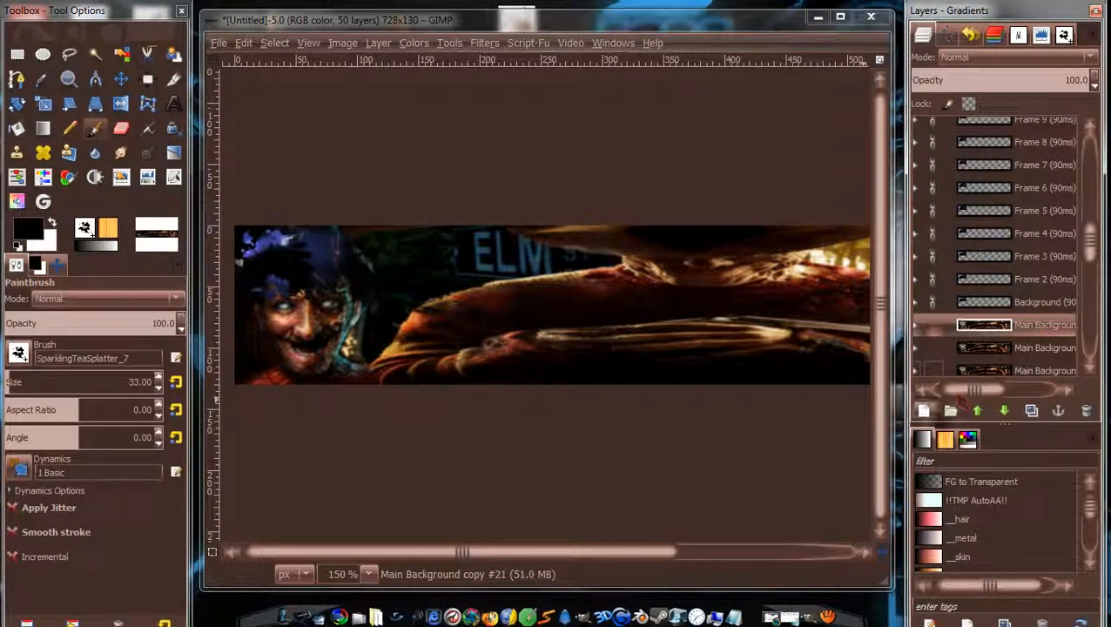
pyautogui.click(978, 412)
pyautogui.click(978, 412)
pyautogui.tripleClick(978, 411)
pyautogui.doubleClick(978, 412)
pyautogui.tripleClick(978, 411)
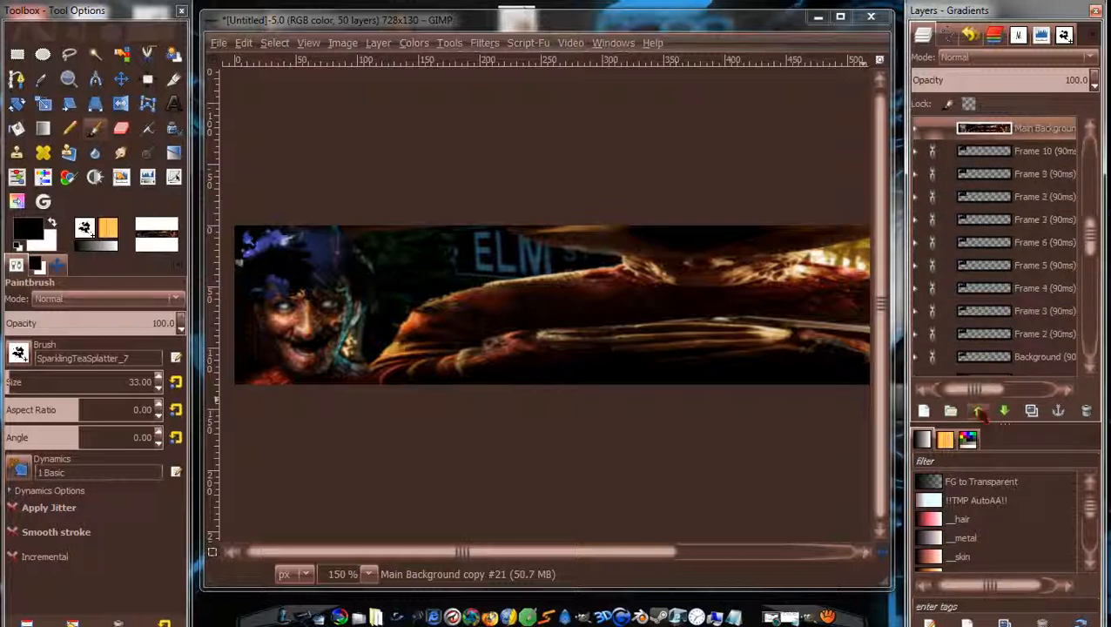
pyautogui.click(978, 411)
pyautogui.click(978, 411)
pyautogui.click(979, 411)
pyautogui.click(979, 411)
pyautogui.click(979, 411)
pyautogui.click(979, 411)
pyautogui.click(979, 412)
pyautogui.click(979, 411)
pyautogui.click(979, 411)
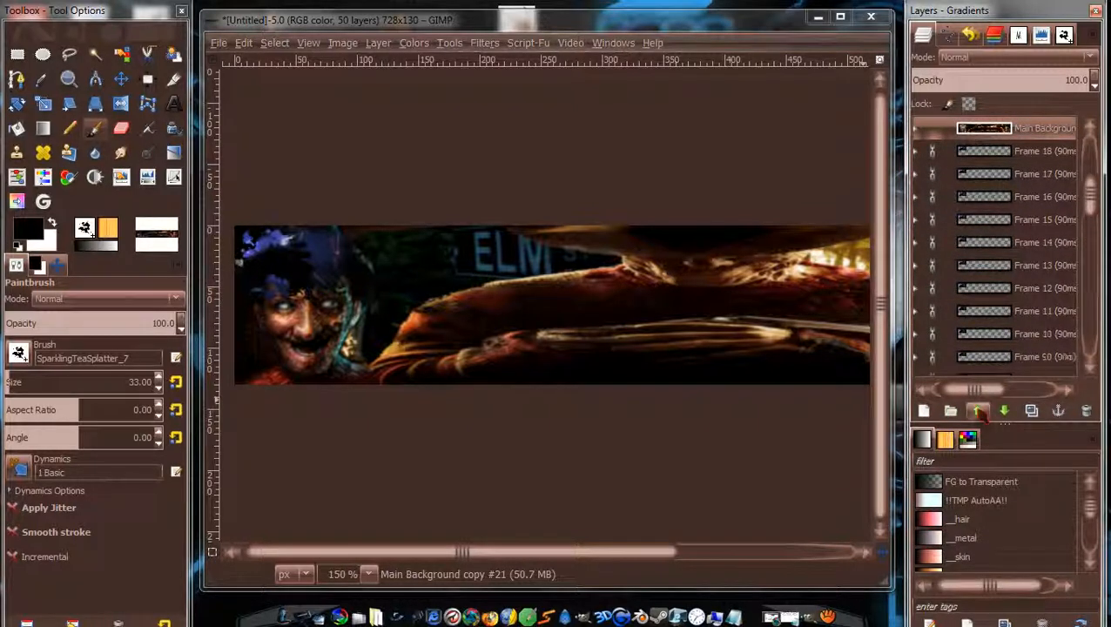
pyautogui.click(979, 411)
pyautogui.click(978, 411)
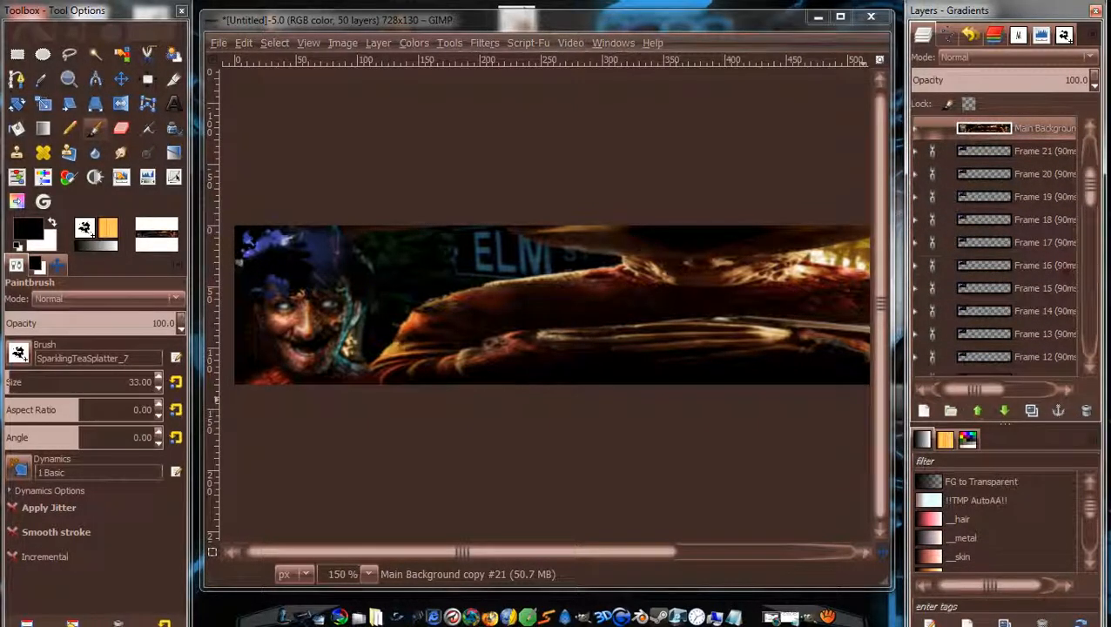
pyautogui.moveTo(1095, 196); pyautogui.dragTo(1096, 178)
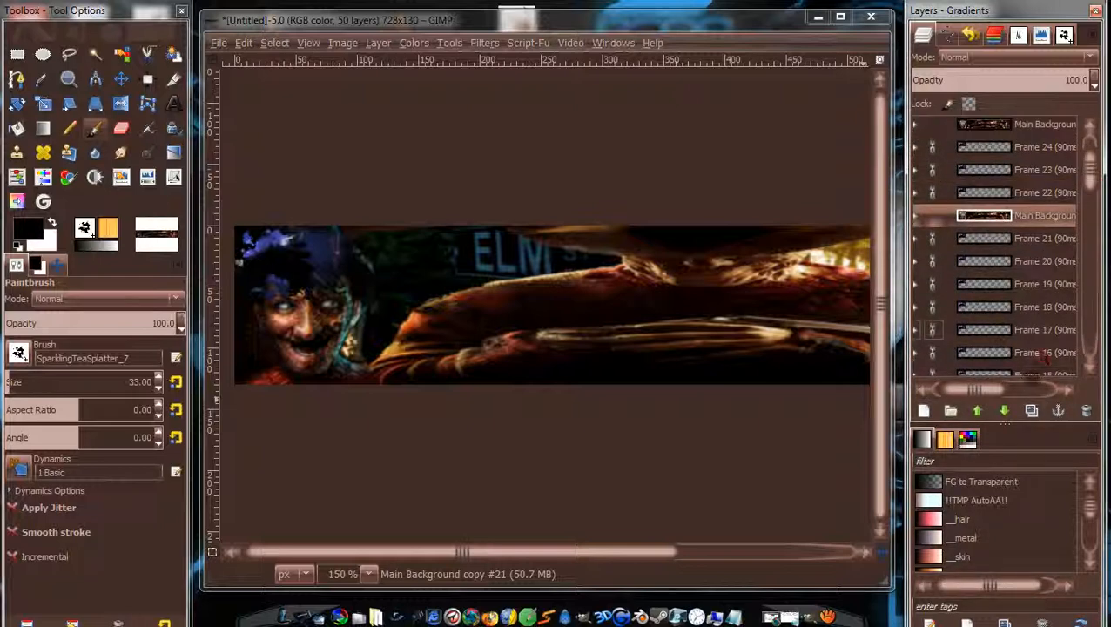
pyautogui.click(977, 411)
pyautogui.click(978, 411)
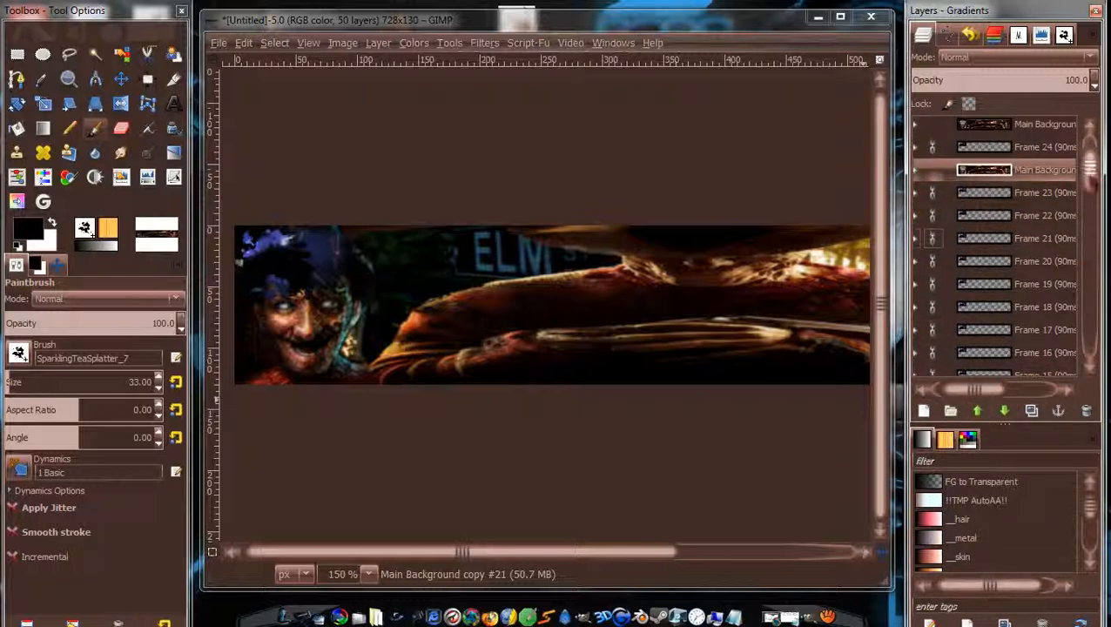
# Raise Main Background copy #20 to sit above Frame 22.
pyautogui.moveTo(1092, 179); pyautogui.dragTo(1092, 267)
pyautogui.click(1046, 285)
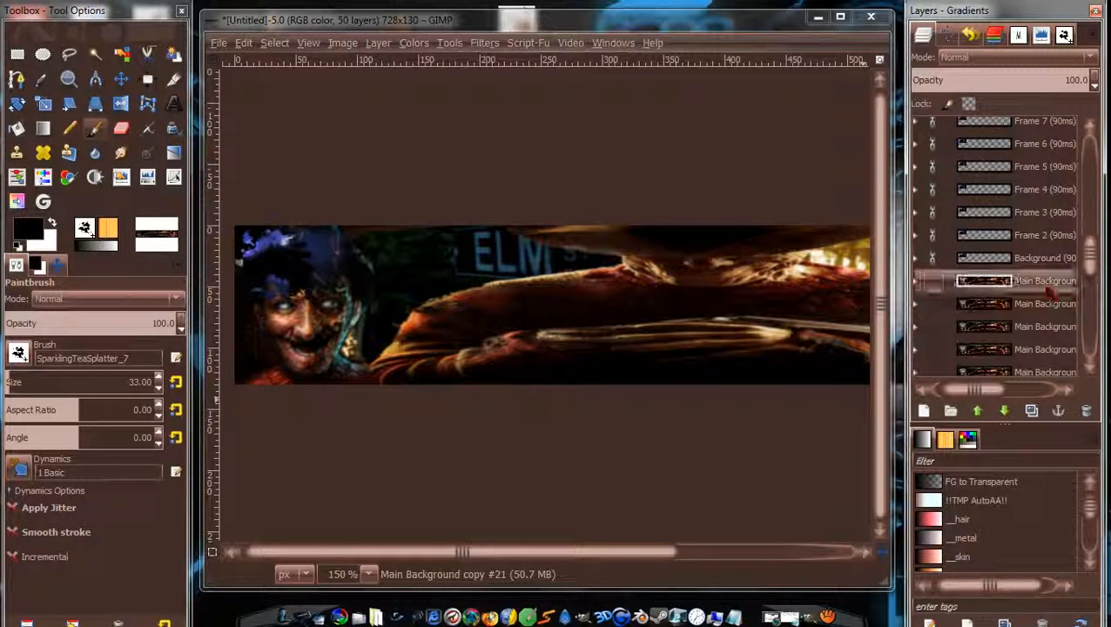
pyautogui.click(977, 411)
pyautogui.click(977, 411)
pyautogui.click(978, 411)
pyautogui.click(977, 411)
pyautogui.click(977, 411)
pyautogui.click(977, 411)
pyautogui.click(978, 411)
pyautogui.click(977, 411)
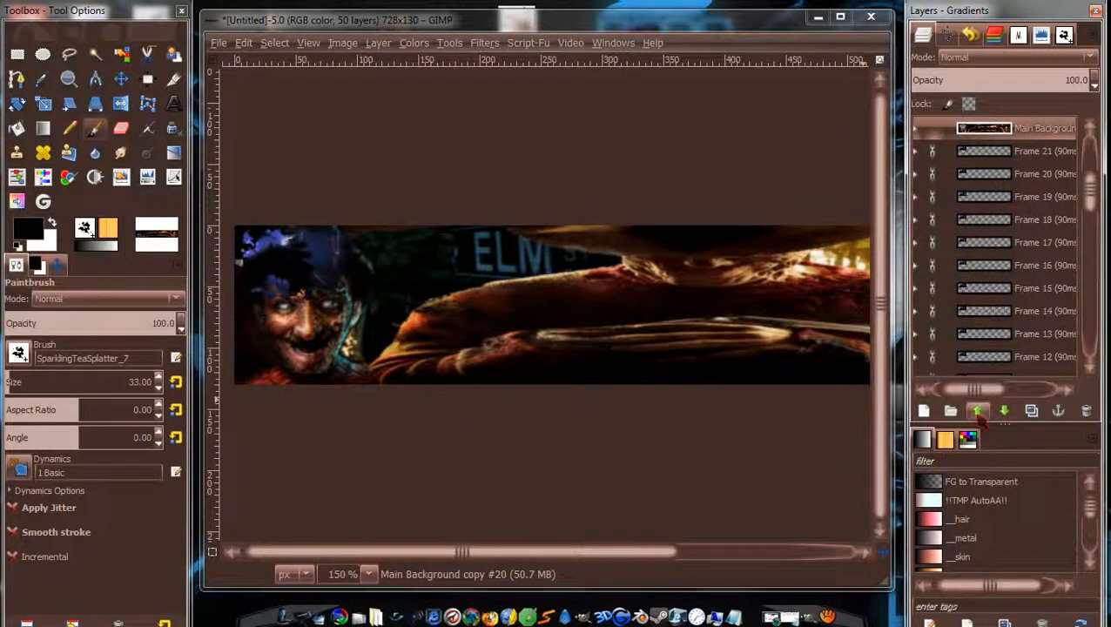
pyautogui.click(978, 413)
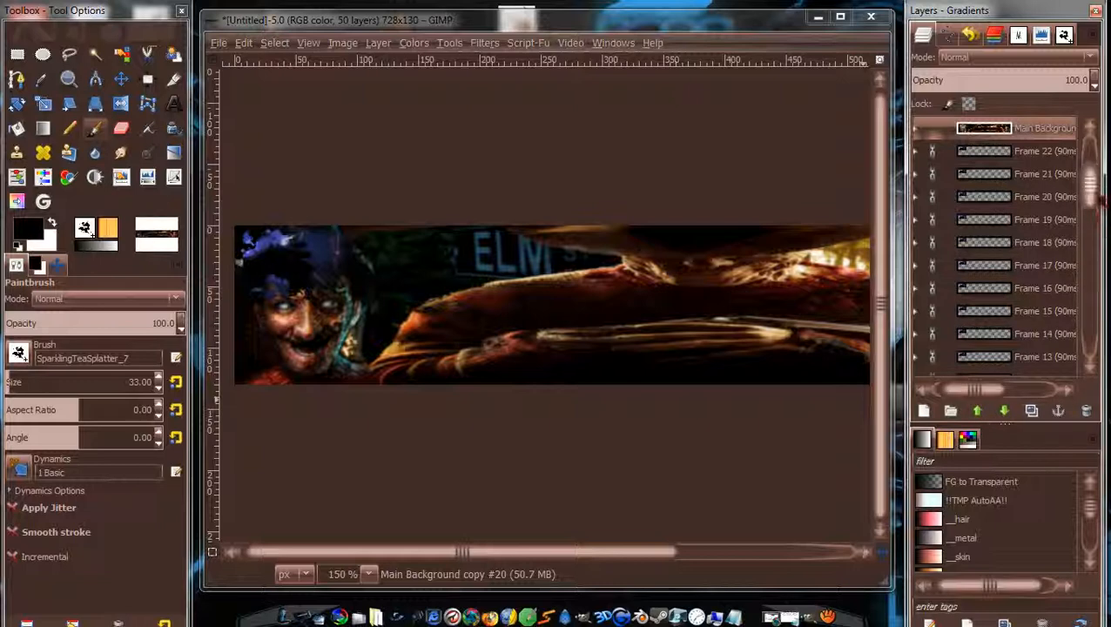
# Raise copies #19 and #18 three levels each, placing them above their frames.
pyautogui.moveTo(1094, 199); pyautogui.dragTo(1093, 264)
pyautogui.click(1045, 351)
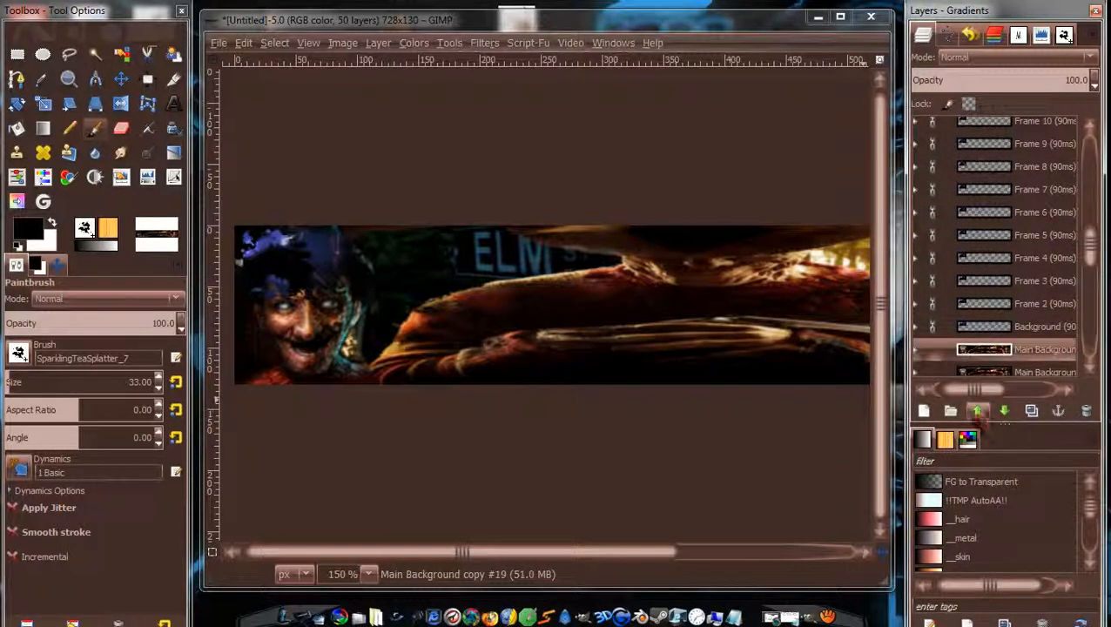
pyautogui.click(978, 413)
pyautogui.click(978, 413)
pyautogui.click(978, 413)
pyautogui.click(979, 413)
pyautogui.click(978, 413)
pyautogui.click(978, 412)
pyautogui.click(978, 413)
pyautogui.click(978, 412)
pyautogui.click(978, 412)
pyautogui.click(978, 413)
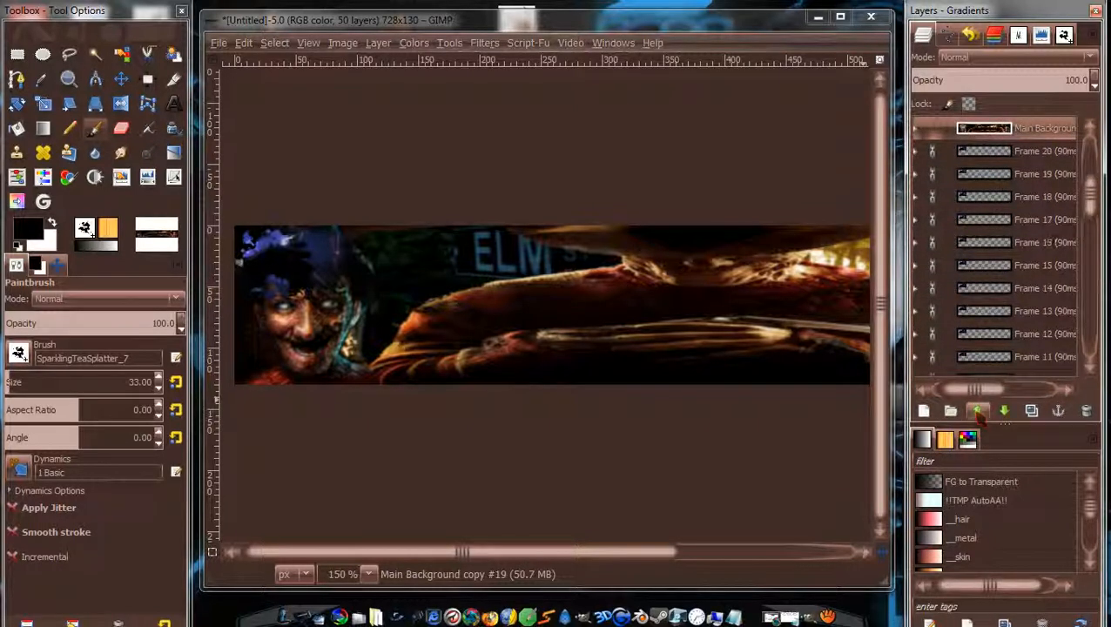
pyautogui.moveTo(1101, 178); pyautogui.dragTo(1093, 254)
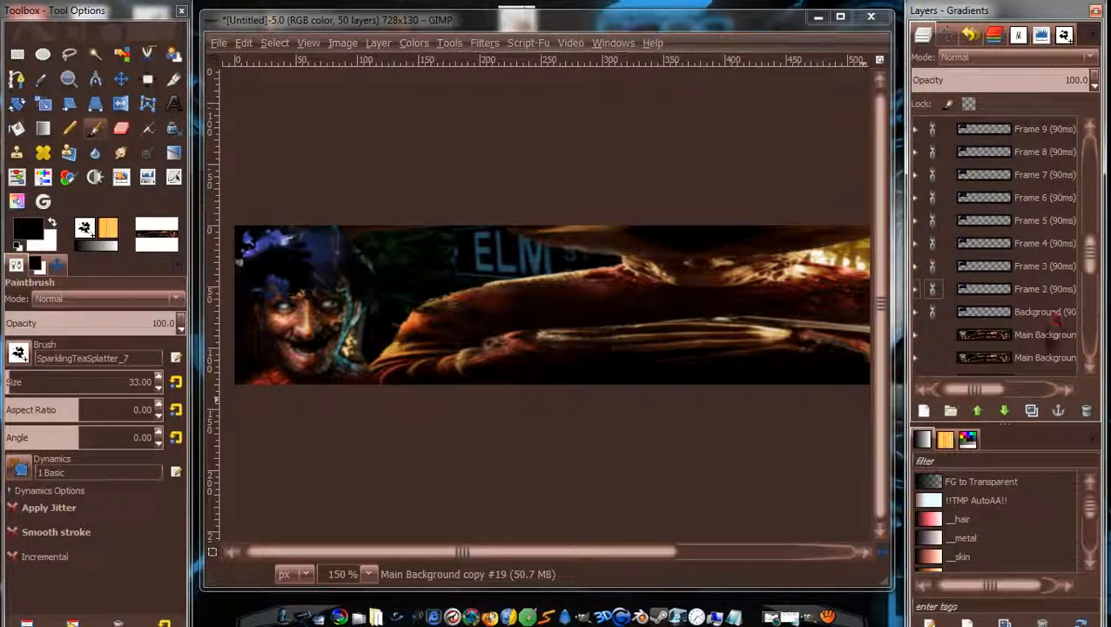
pyautogui.click(1045, 335)
pyautogui.click(978, 413)
pyautogui.click(978, 413)
pyautogui.click(978, 412)
pyautogui.click(978, 413)
pyautogui.click(978, 413)
pyautogui.click(978, 412)
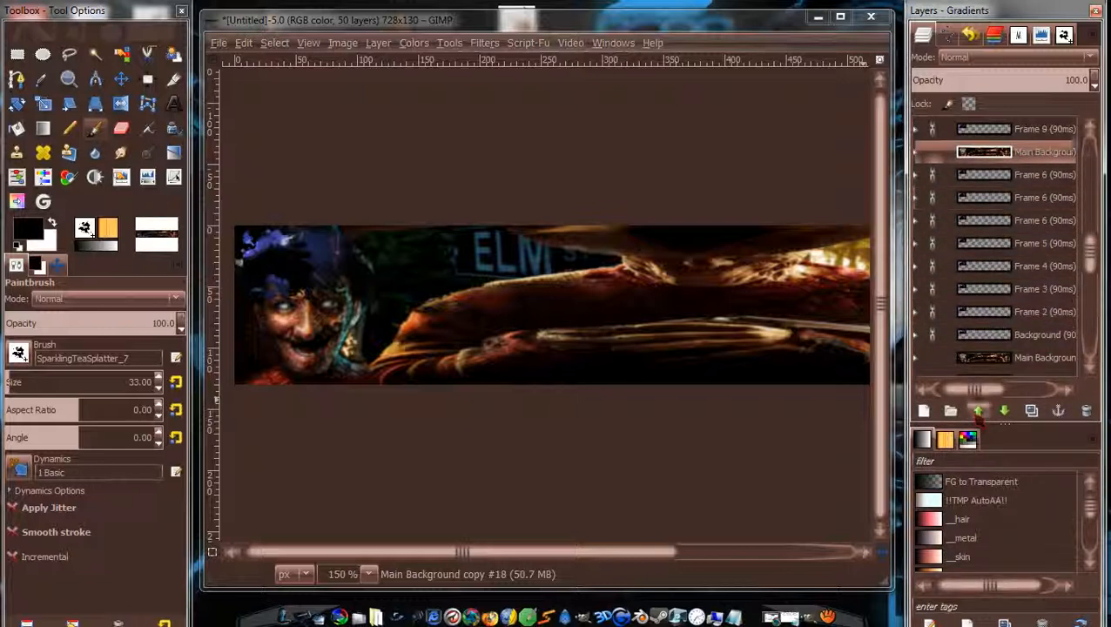
pyautogui.click(978, 413)
pyautogui.click(978, 413)
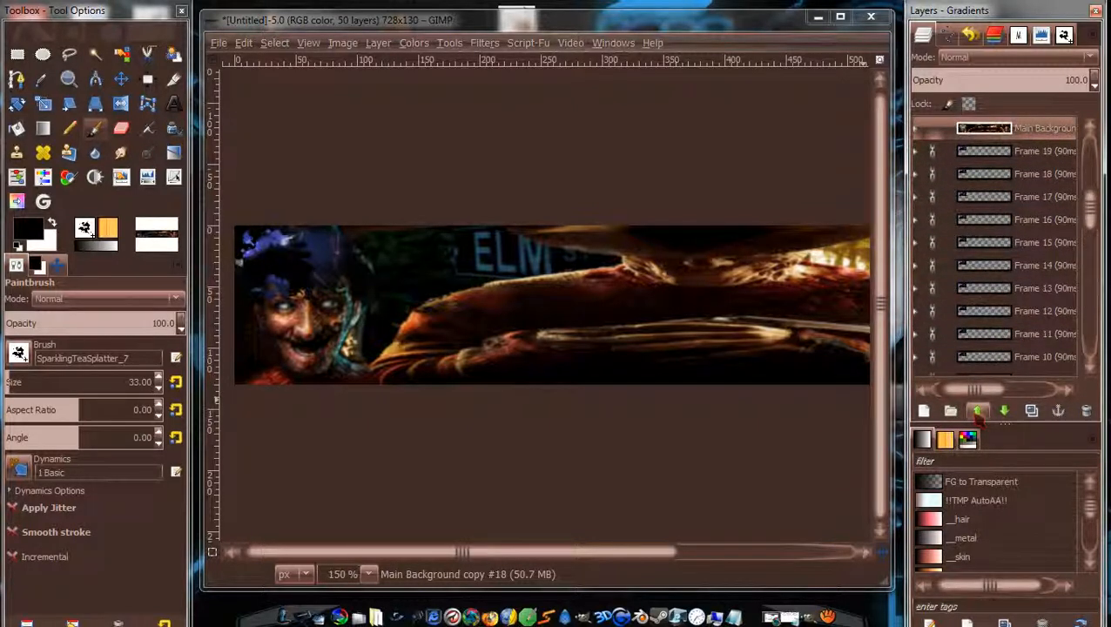
# Raise the next copy three levels and copy #16 five levels above their frames.
pyautogui.moveTo(1090, 229); pyautogui.dragTo(1093, 278)
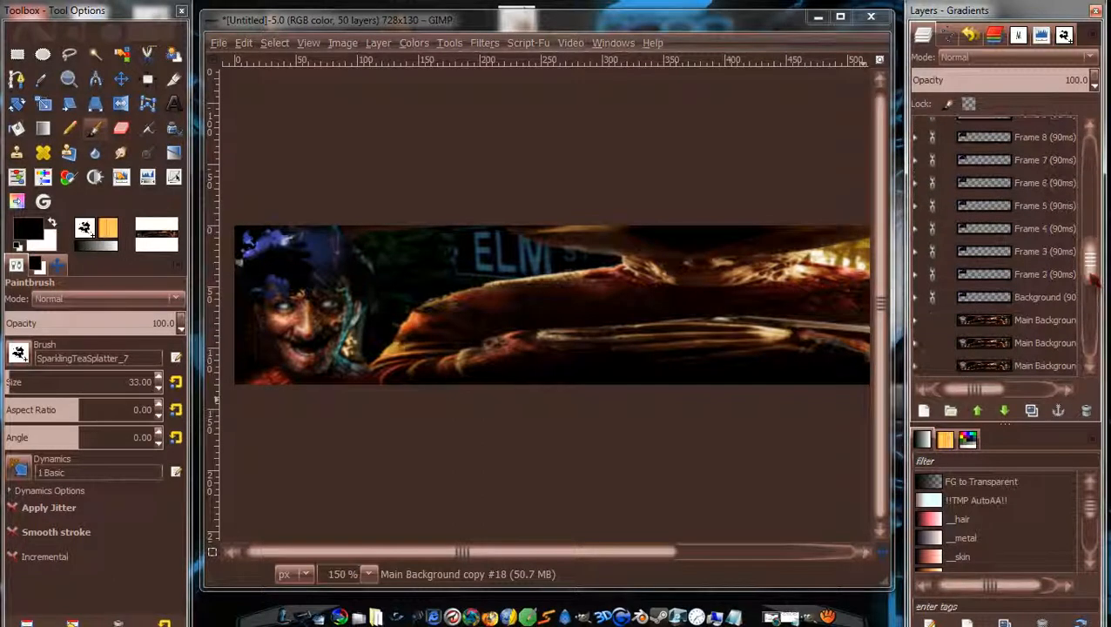
pyautogui.click(1038, 322)
pyautogui.click(978, 414)
pyautogui.click(978, 414)
pyautogui.click(978, 414)
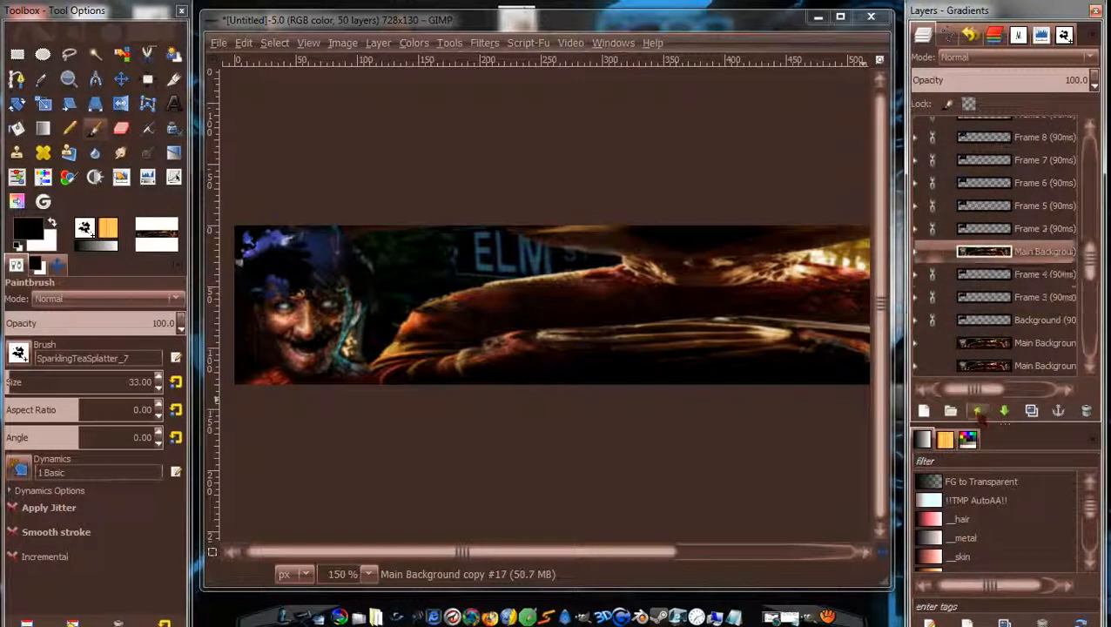
pyautogui.click(978, 414)
pyautogui.click(978, 413)
pyautogui.click(978, 414)
pyautogui.click(978, 414)
pyautogui.click(978, 414)
pyautogui.click(978, 413)
pyautogui.click(978, 413)
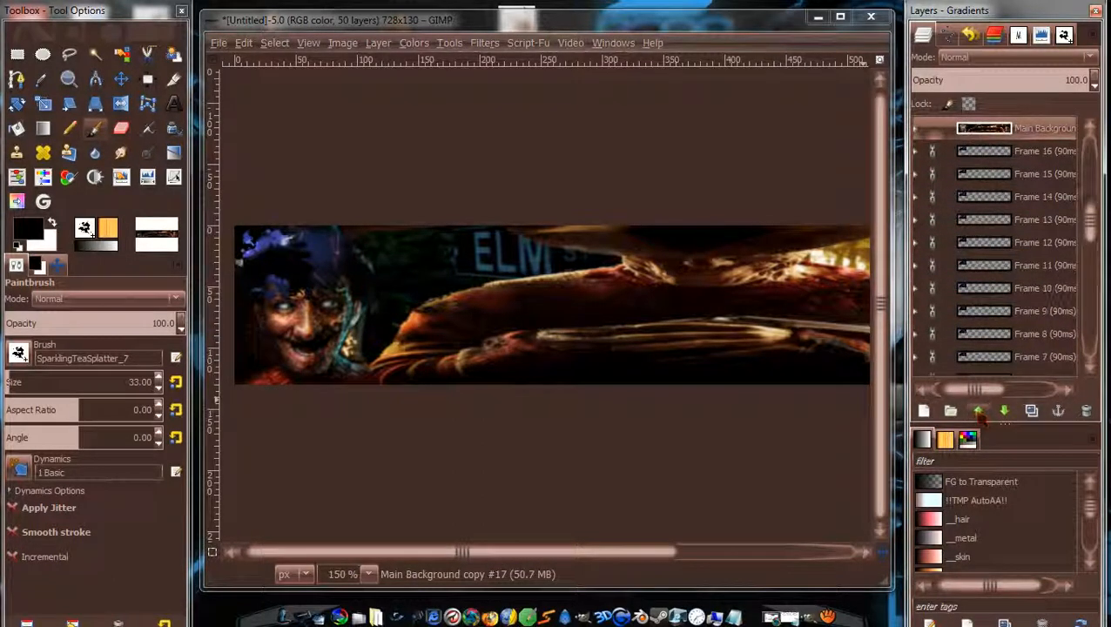
pyautogui.moveTo(1098, 206); pyautogui.dragTo(1092, 284)
pyautogui.click(1038, 334)
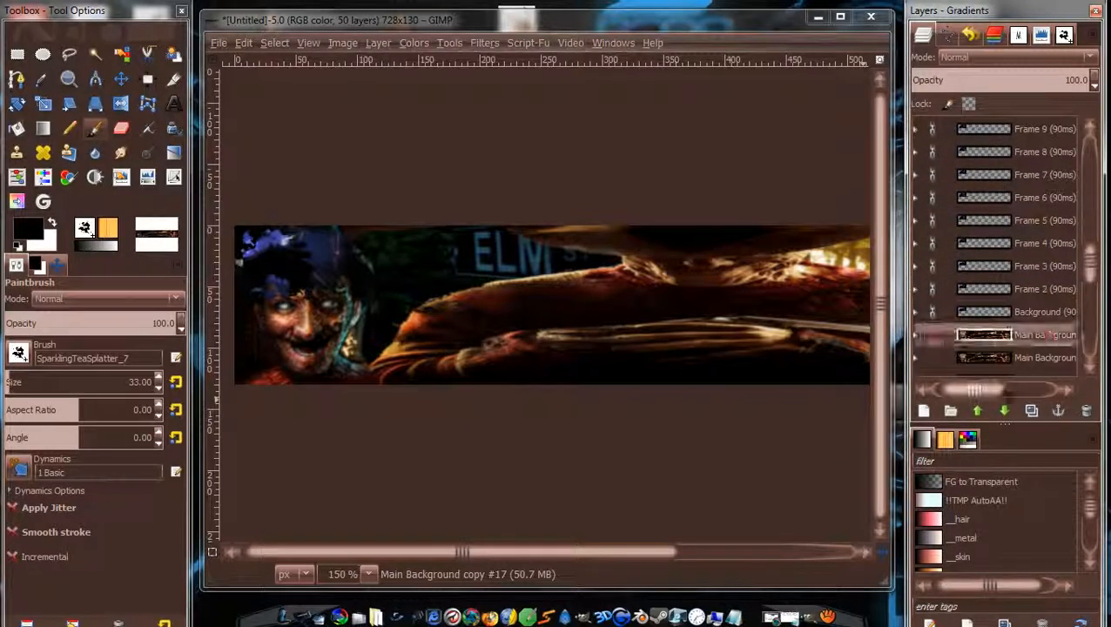
pyautogui.click(978, 411)
pyautogui.click(978, 411)
pyautogui.click(978, 411)
pyautogui.click(978, 411)
pyautogui.click(978, 411)
pyautogui.click(978, 411)
pyautogui.click(978, 411)
pyautogui.click(978, 411)
pyautogui.click(978, 411)
pyautogui.click(978, 411)
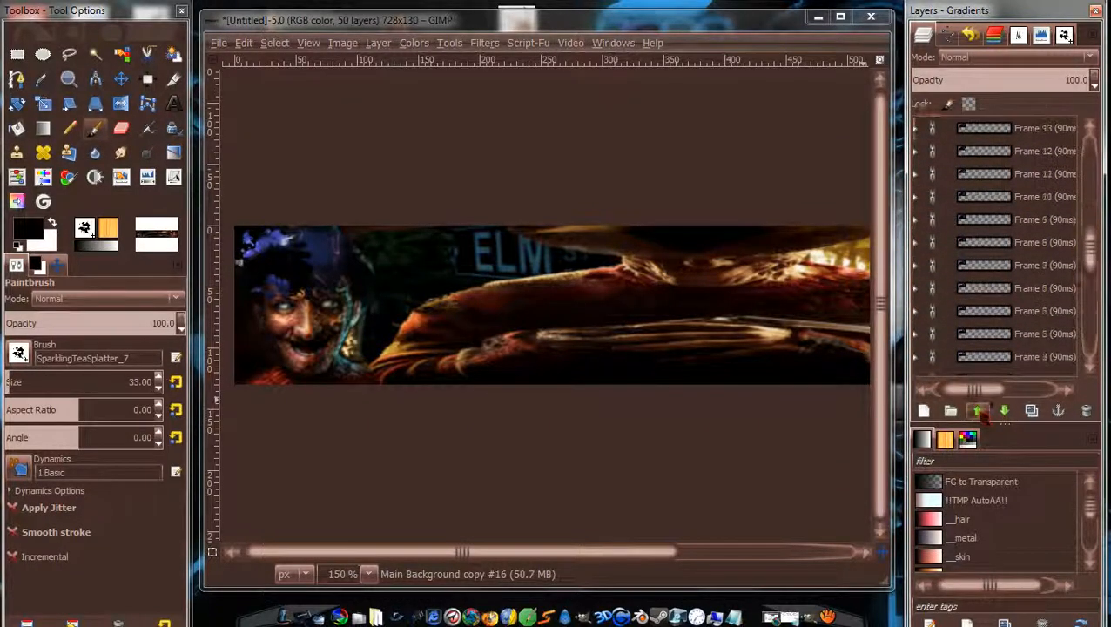
pyautogui.click(978, 411)
pyautogui.click(978, 411)
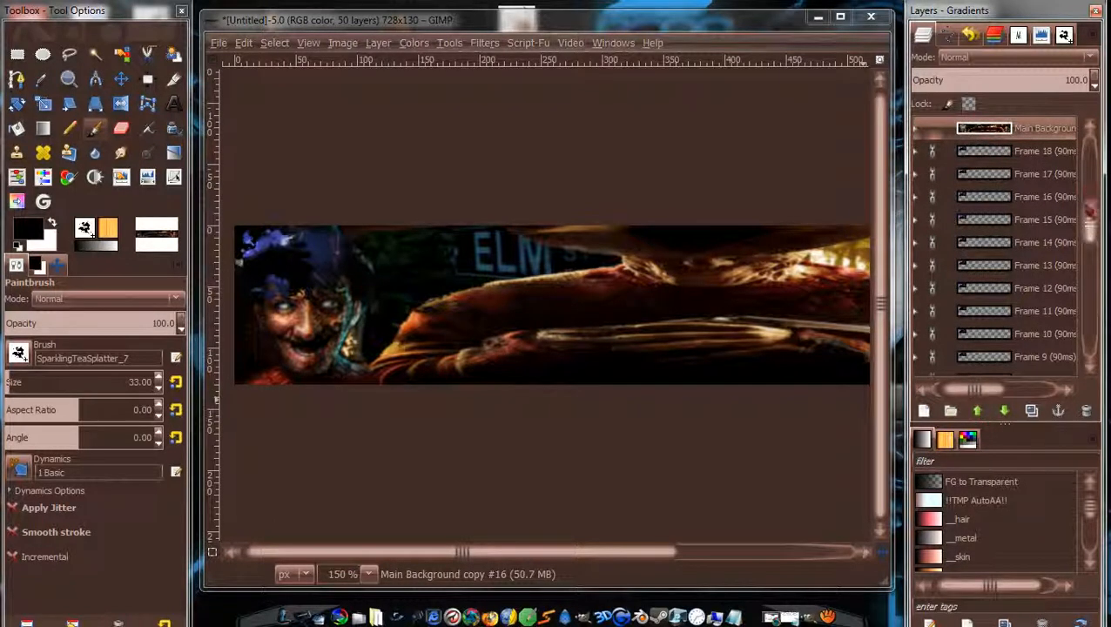
# Raise Main Background copy #15 up the stack, then lower it one step beside Frame 18.
pyautogui.moveTo(1090, 211); pyautogui.dragTo(1090, 261)
pyautogui.click(1050, 272)
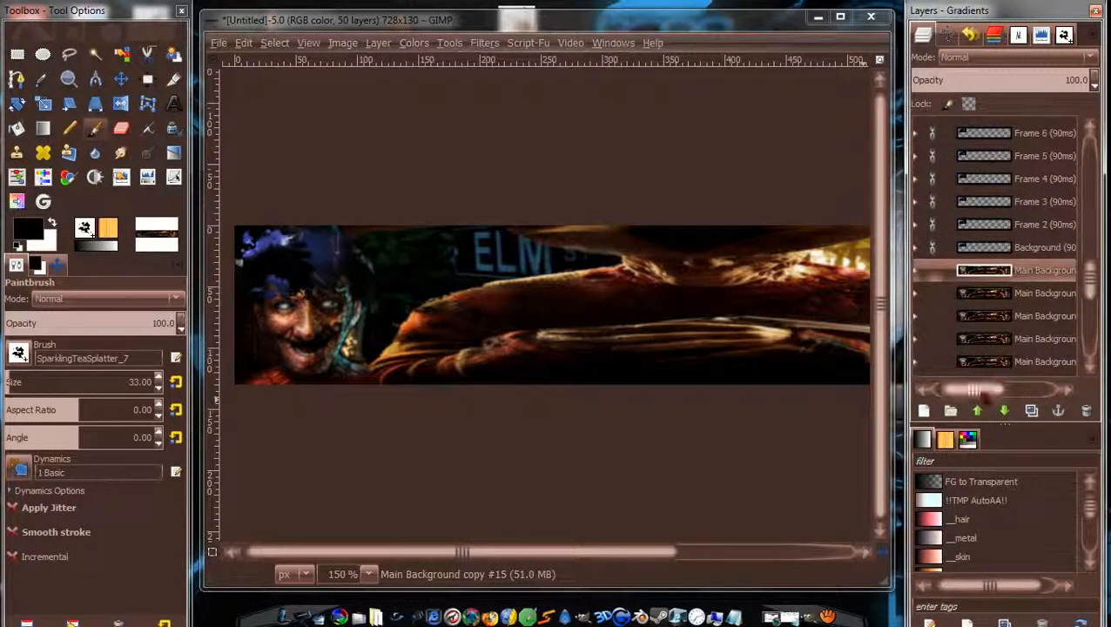
pyautogui.click(978, 411)
pyautogui.click(978, 411)
pyautogui.click(978, 411)
pyautogui.click(978, 411)
pyautogui.click(978, 411)
pyautogui.click(978, 411)
pyautogui.click(978, 411)
pyautogui.click(978, 411)
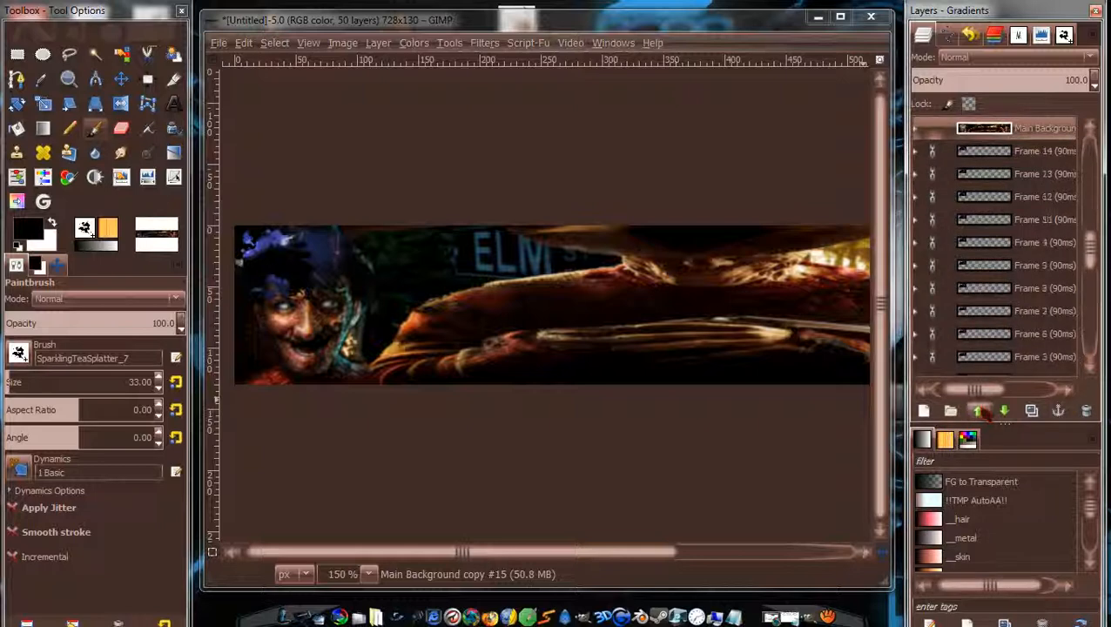
pyautogui.click(978, 411)
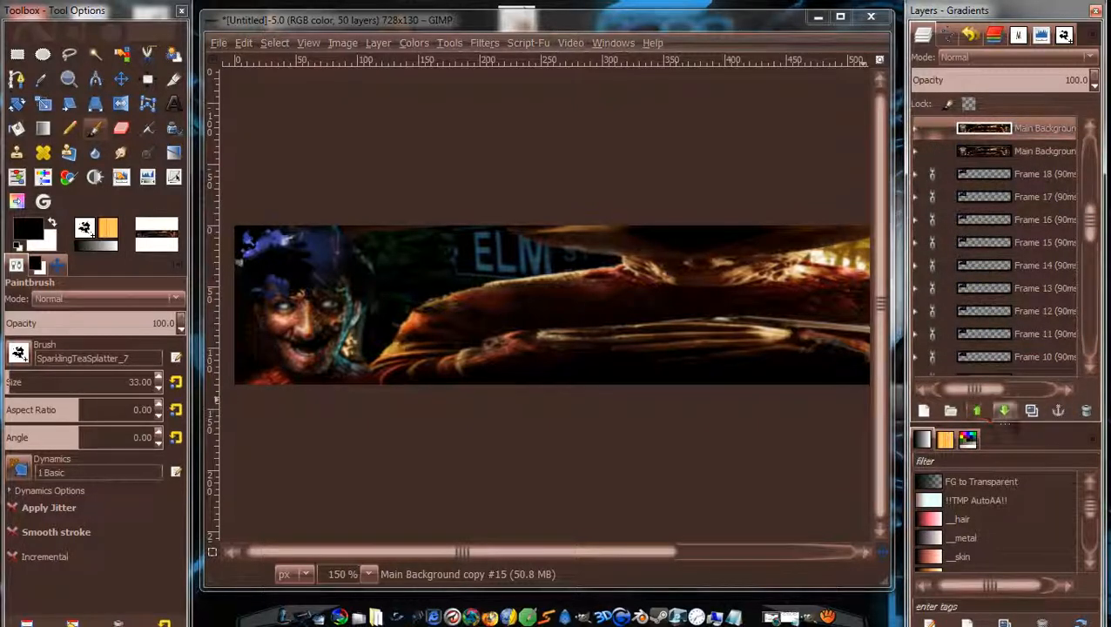
pyautogui.click(1004, 411)
pyautogui.click(1004, 411)
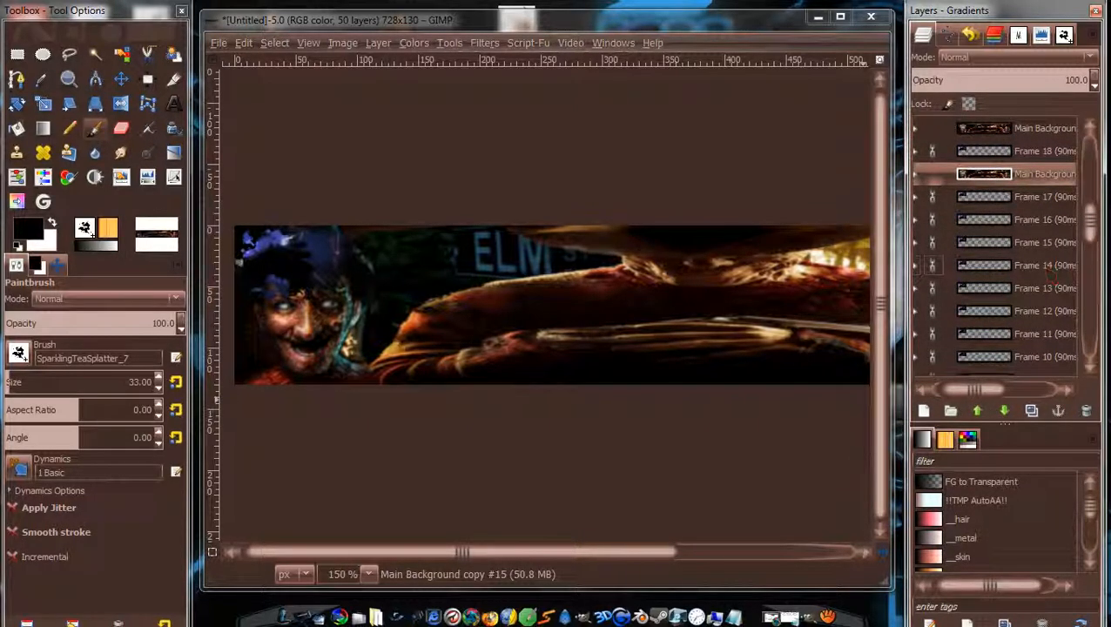
# Raise copies #14 and #13 up past their matching Frame layers.
pyautogui.moveTo(1092, 237); pyautogui.dragTo(1092, 300)
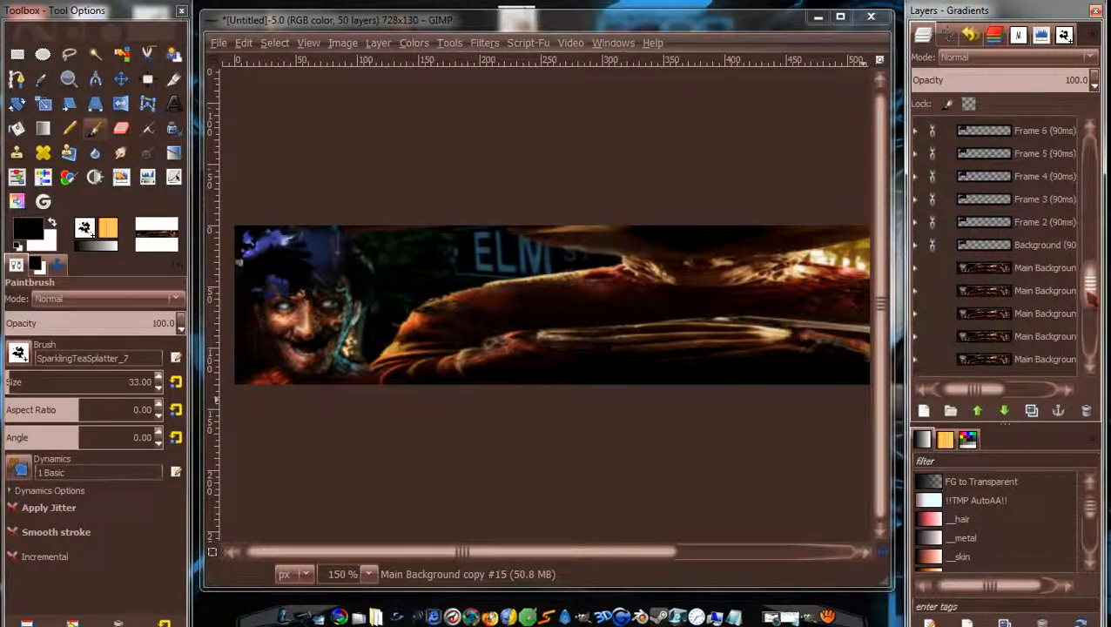
pyautogui.click(978, 411)
pyautogui.click(978, 411)
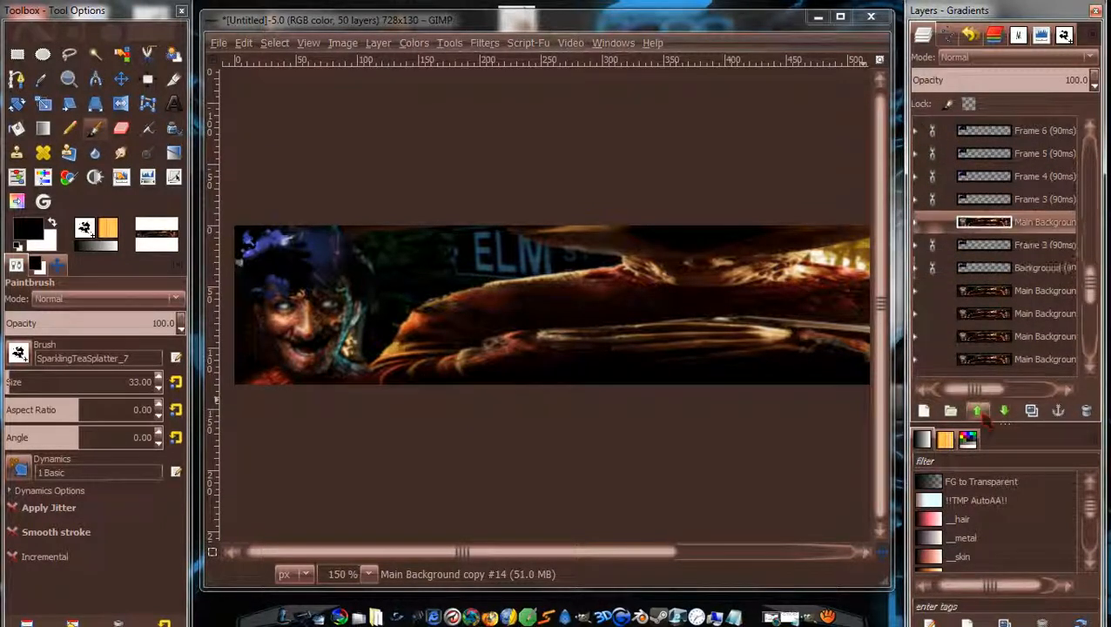
pyautogui.click(978, 411)
pyautogui.click(978, 411)
pyautogui.click(978, 411)
pyautogui.click(978, 411)
pyautogui.click(979, 412)
pyautogui.click(978, 412)
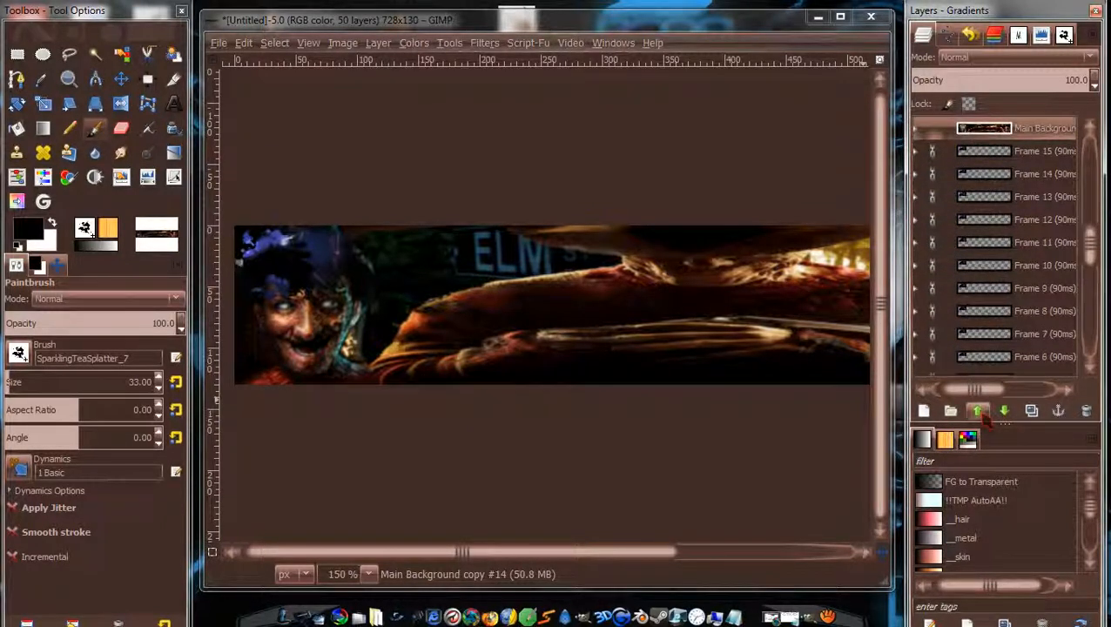
pyautogui.moveTo(1091, 244); pyautogui.dragTo(1090, 280)
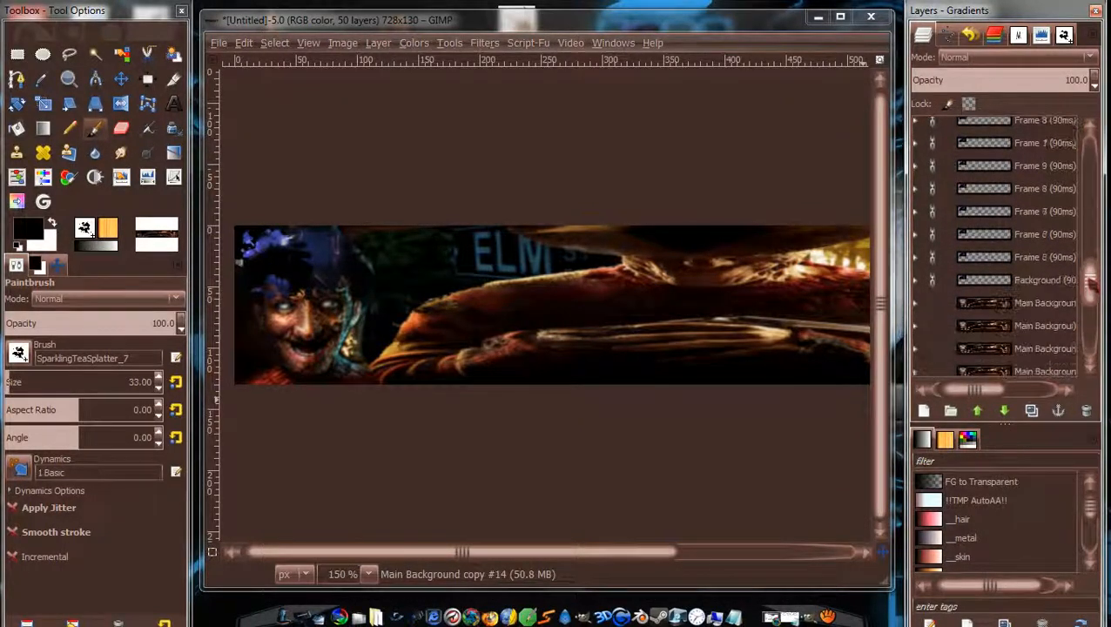
pyautogui.click(1047, 306)
pyautogui.click(979, 412)
pyautogui.click(979, 412)
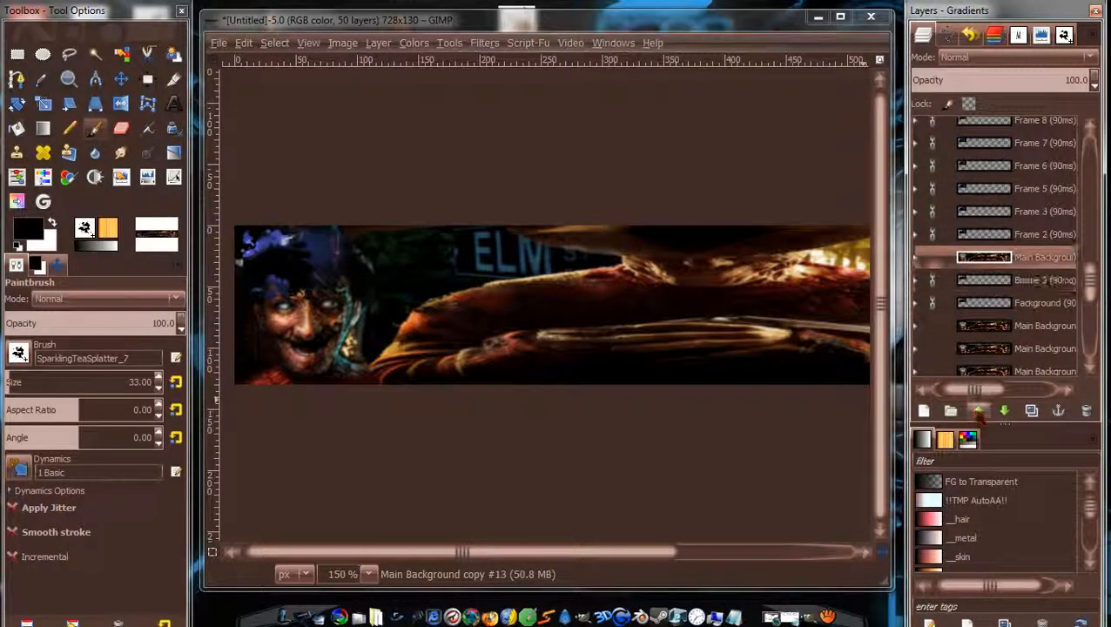
pyautogui.click(979, 411)
pyautogui.click(979, 412)
pyautogui.click(979, 412)
pyautogui.click(979, 412)
pyautogui.click(978, 412)
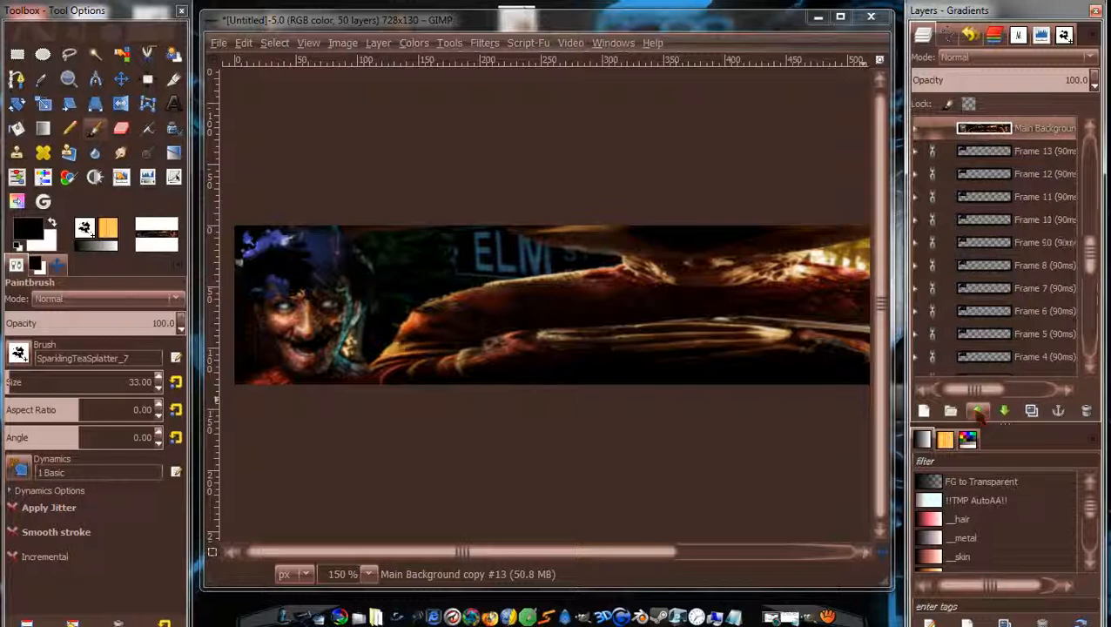
# Raise copy #12 three levels, then lower it one step to sit above Frame 14.
pyautogui.moveTo(1093, 263); pyautogui.dragTo(1093, 300)
pyautogui.click(1043, 306)
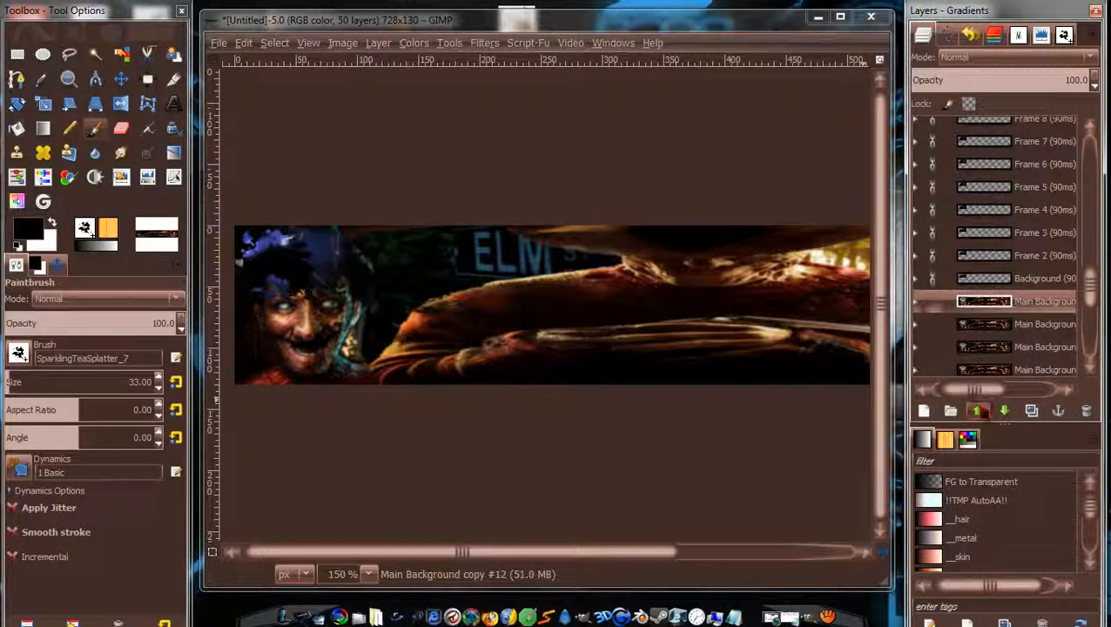
pyautogui.click(980, 412)
pyautogui.click(980, 412)
pyautogui.click(980, 412)
pyautogui.click(980, 412)
pyautogui.click(979, 412)
pyautogui.click(980, 412)
pyautogui.click(979, 412)
pyautogui.click(980, 412)
pyautogui.click(980, 412)
pyautogui.click(979, 412)
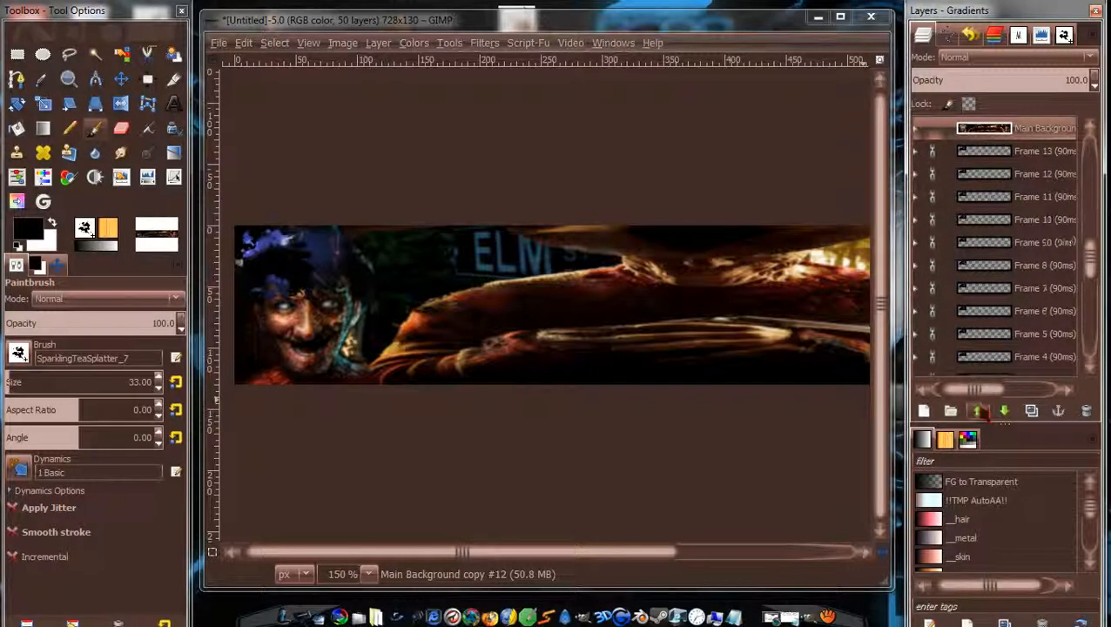
pyautogui.click(1005, 410)
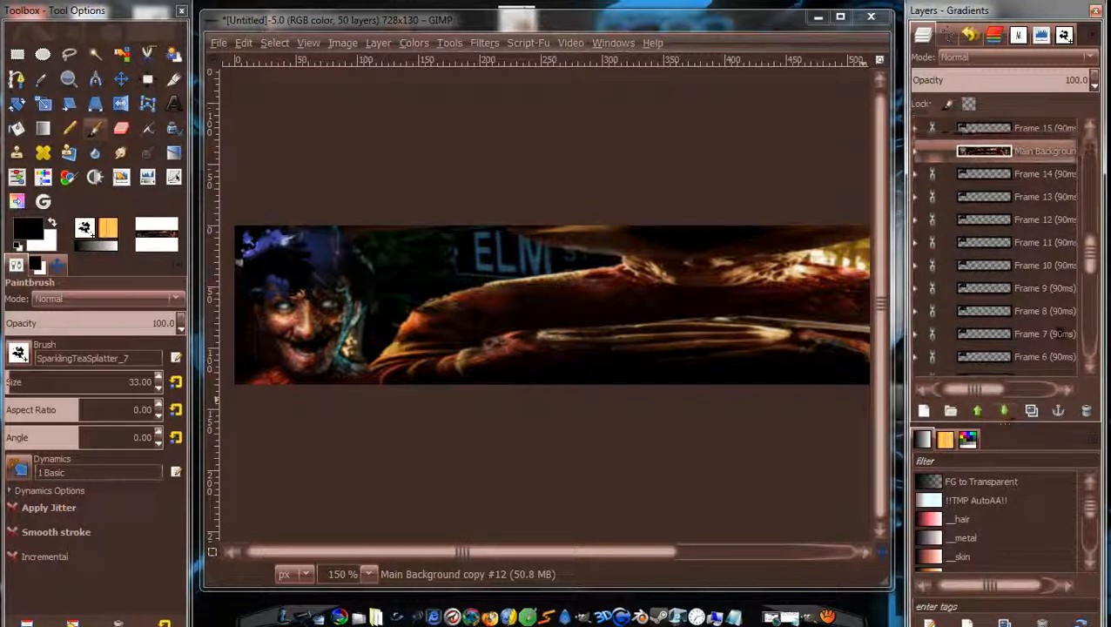
# Raise copy #11 two levels, then lower it back one step into place.
pyautogui.moveTo(1089, 255); pyautogui.dragTo(1090, 286)
pyautogui.click(1039, 314)
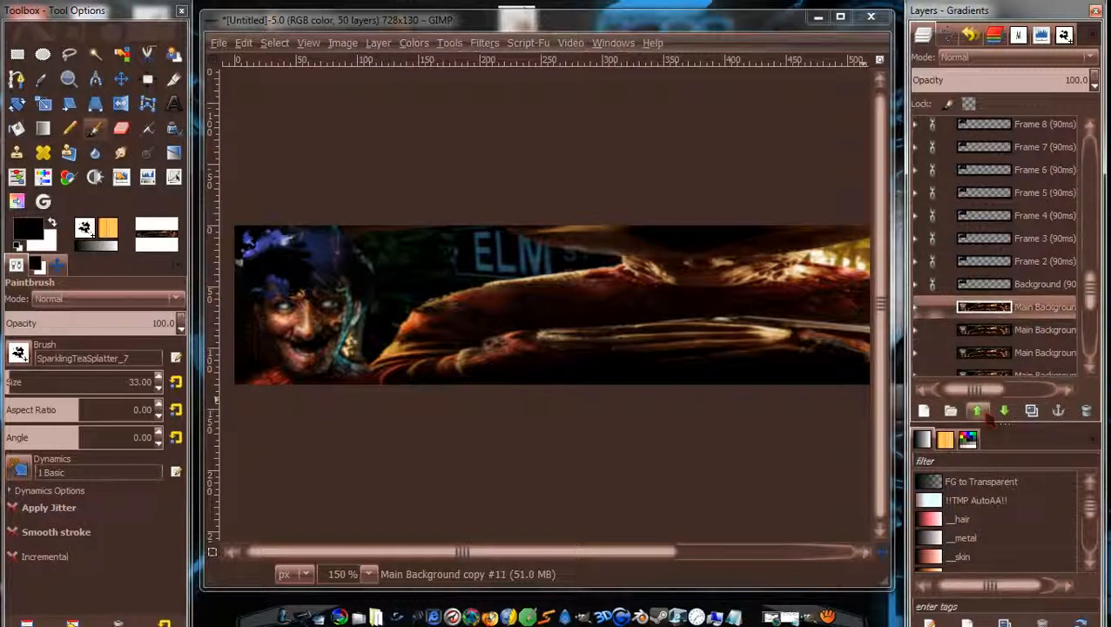
pyautogui.click(987, 416)
pyautogui.click(988, 415)
pyautogui.click(987, 416)
pyautogui.click(988, 416)
pyautogui.click(987, 415)
pyautogui.click(988, 416)
pyautogui.click(988, 415)
pyautogui.click(988, 415)
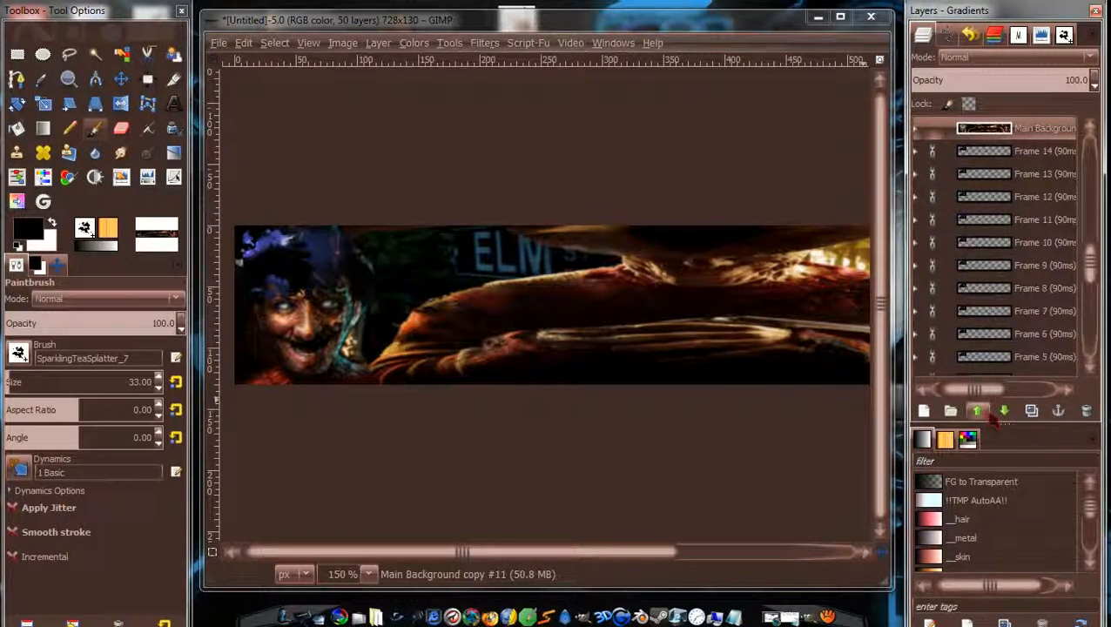
pyautogui.click(1004, 410)
pyautogui.scroll(-5, 1056, 367)
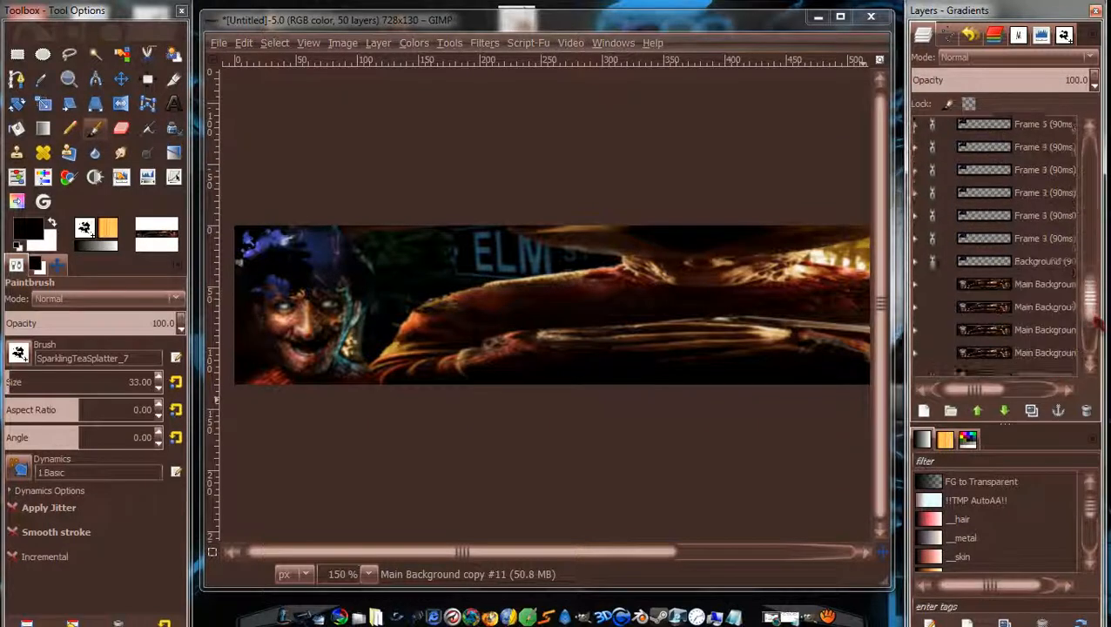
# Raise Main Background copies #10 and #9 past the Frame layers, #10 above Frame 12.
pyautogui.click(993, 239)
pyautogui.click(985, 413)
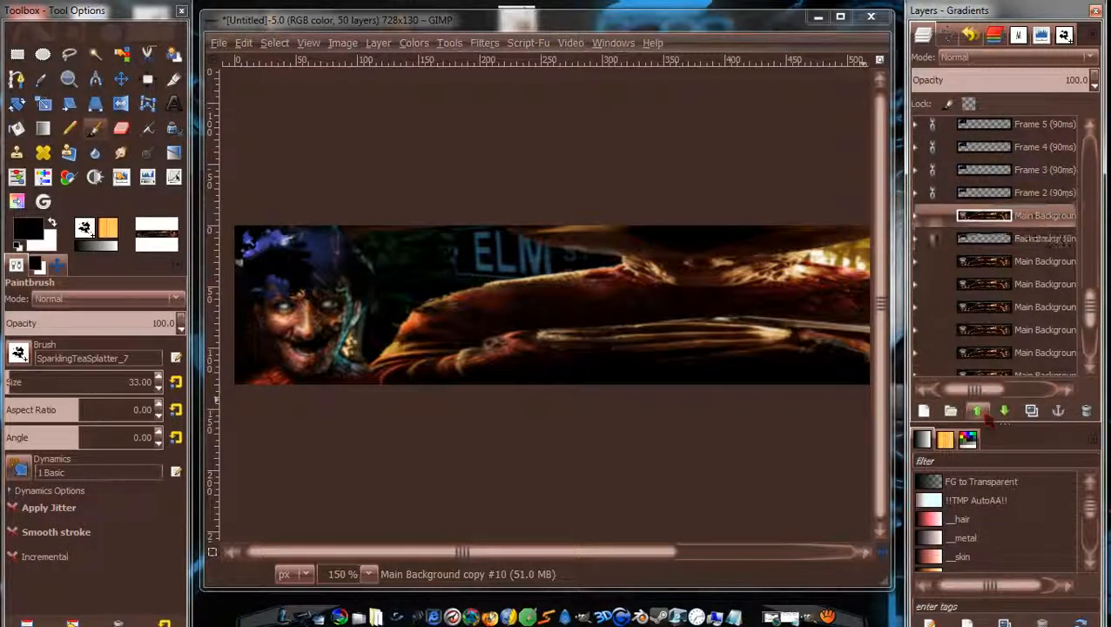
pyautogui.click(985, 414)
pyautogui.click(985, 413)
pyautogui.click(985, 414)
pyautogui.click(985, 414)
pyautogui.click(985, 413)
pyautogui.click(985, 413)
pyautogui.click(985, 414)
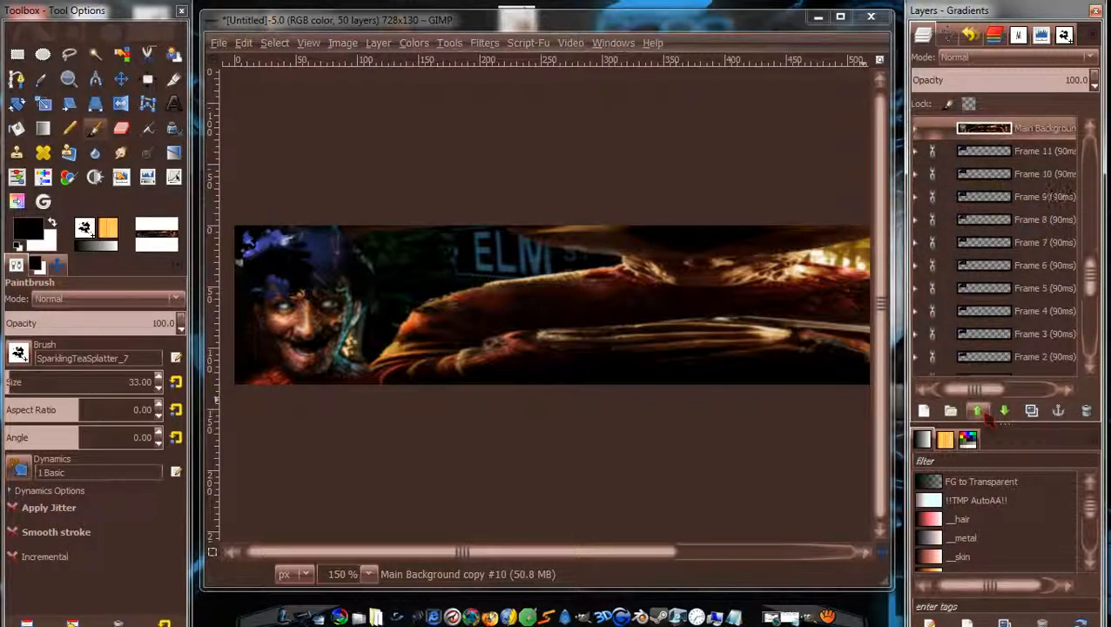
pyautogui.click(985, 413)
pyautogui.scroll(-3, 1090, 285)
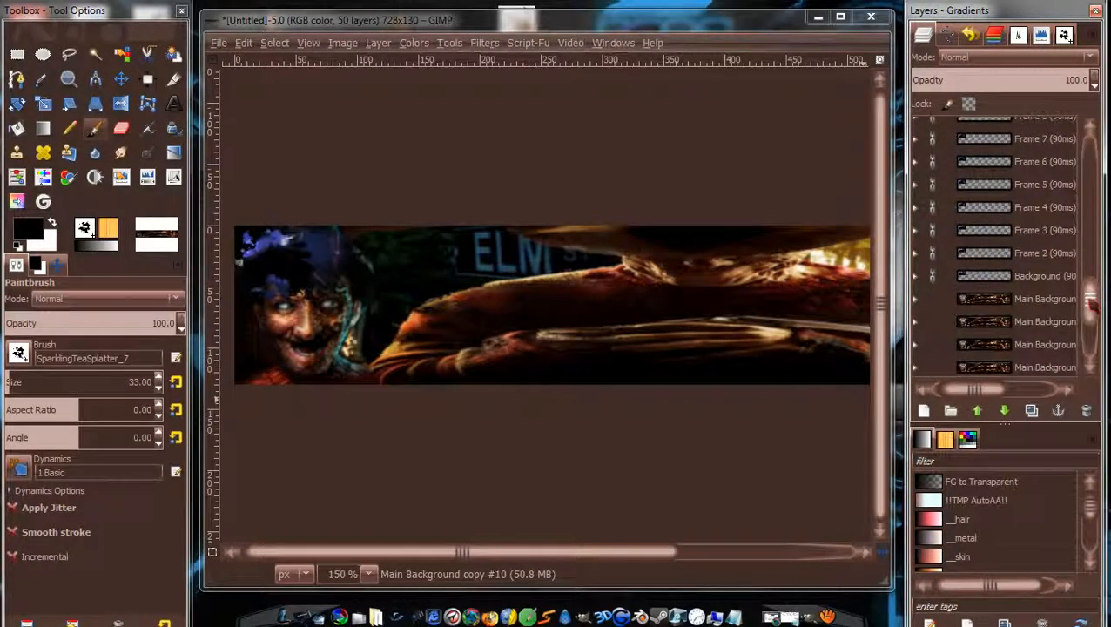
pyautogui.click(1050, 306)
pyautogui.click(982, 413)
pyautogui.click(982, 413)
pyautogui.click(983, 414)
pyautogui.click(983, 414)
pyautogui.click(982, 413)
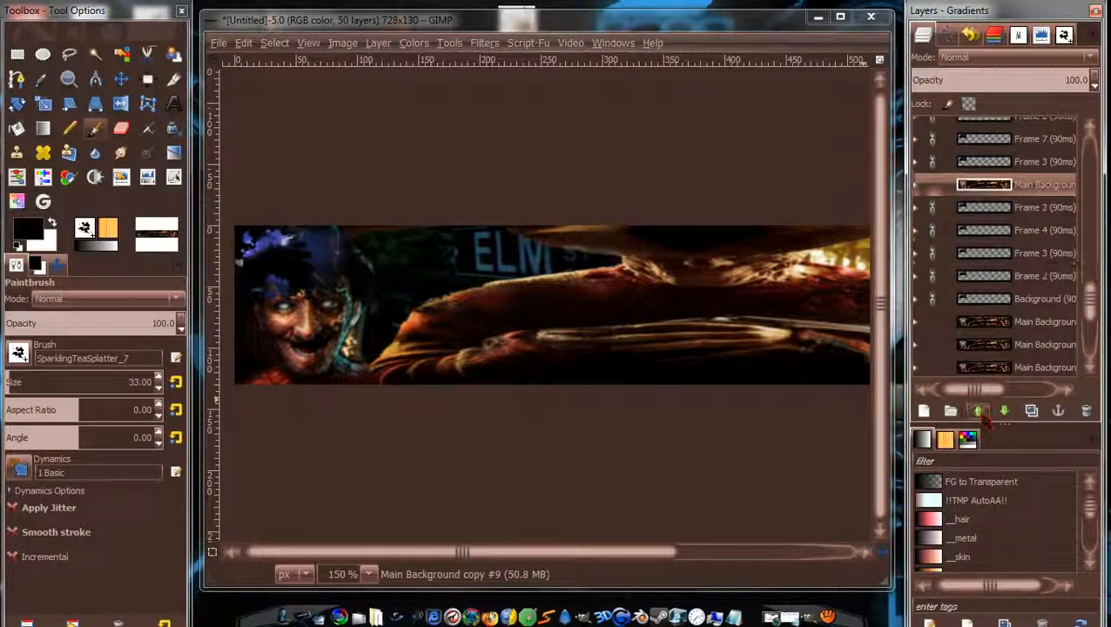
pyautogui.click(983, 414)
pyautogui.click(983, 414)
pyautogui.click(982, 414)
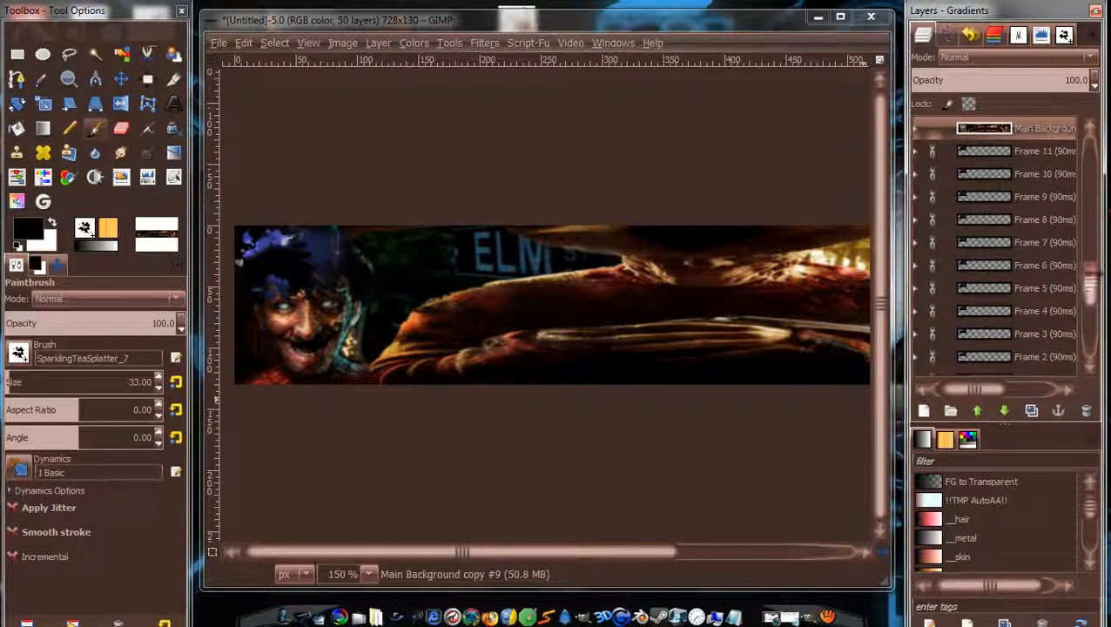
# Raise Main Background copy #8 up past the Frame layers.
pyautogui.moveTo(1096, 274); pyautogui.dragTo(1093, 309)
pyautogui.click(1045, 217)
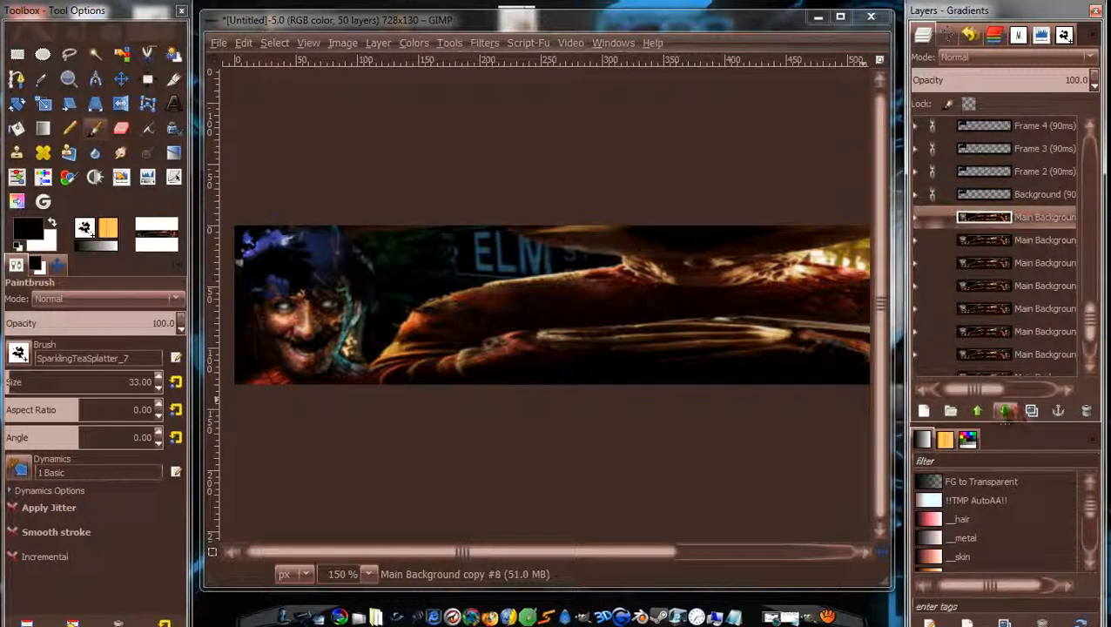
pyautogui.click(979, 411)
pyautogui.click(979, 411)
pyautogui.click(979, 411)
pyautogui.click(978, 411)
pyautogui.click(979, 411)
pyautogui.click(979, 411)
pyautogui.click(979, 411)
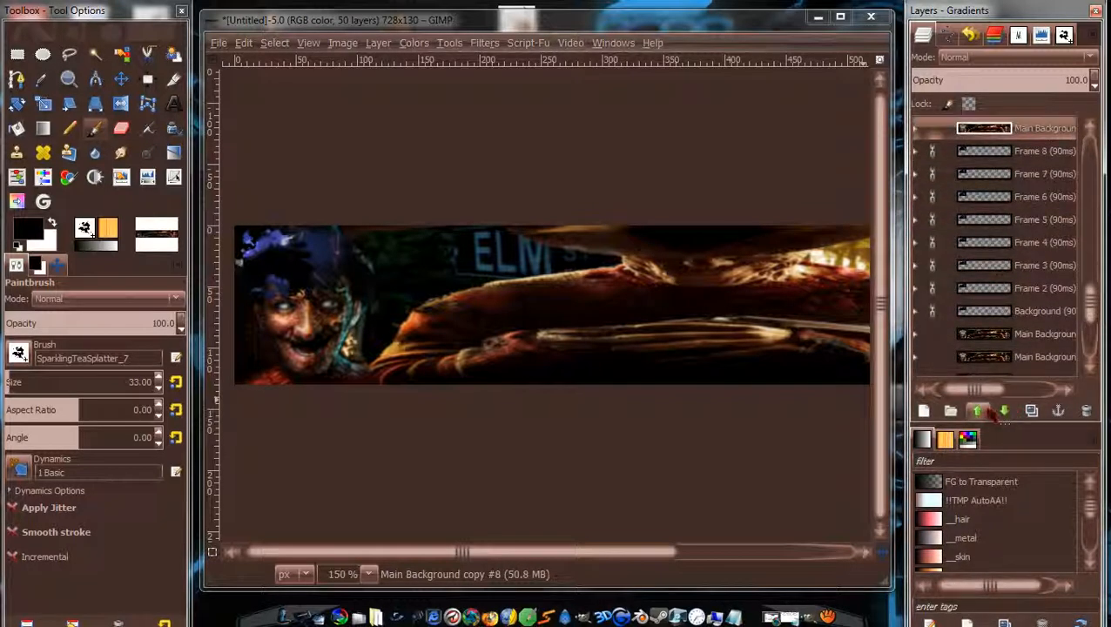
# Move Main Background copy #7 up to sit just below Frame 10.
pyautogui.scroll(-3, 1014, 357)
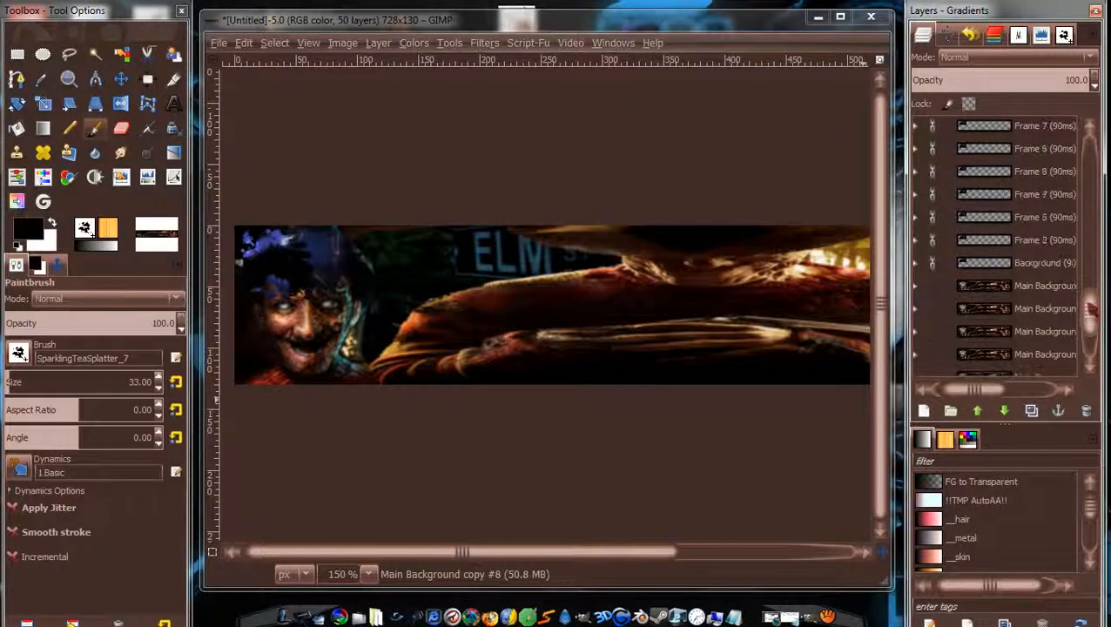
pyautogui.click(1045, 287)
pyautogui.click(979, 411)
pyautogui.click(979, 411)
pyautogui.click(979, 412)
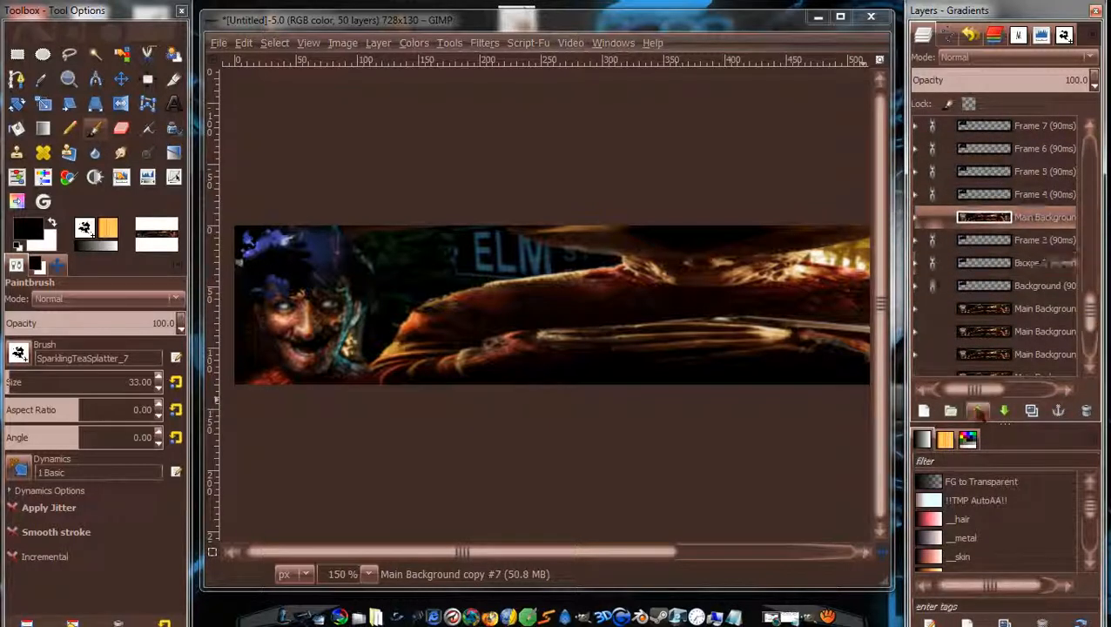
pyautogui.click(979, 411)
pyautogui.click(979, 412)
pyautogui.click(979, 411)
pyautogui.click(979, 411)
pyautogui.click(979, 411)
pyautogui.click(979, 411)
pyautogui.click(979, 411)
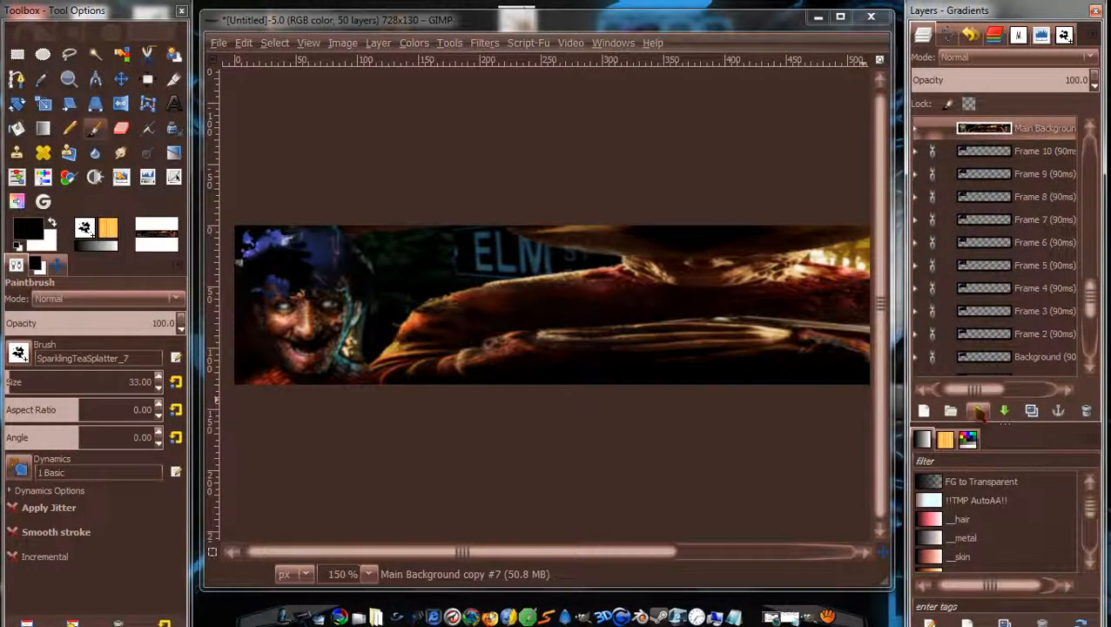
pyautogui.scroll(2, 1092, 299)
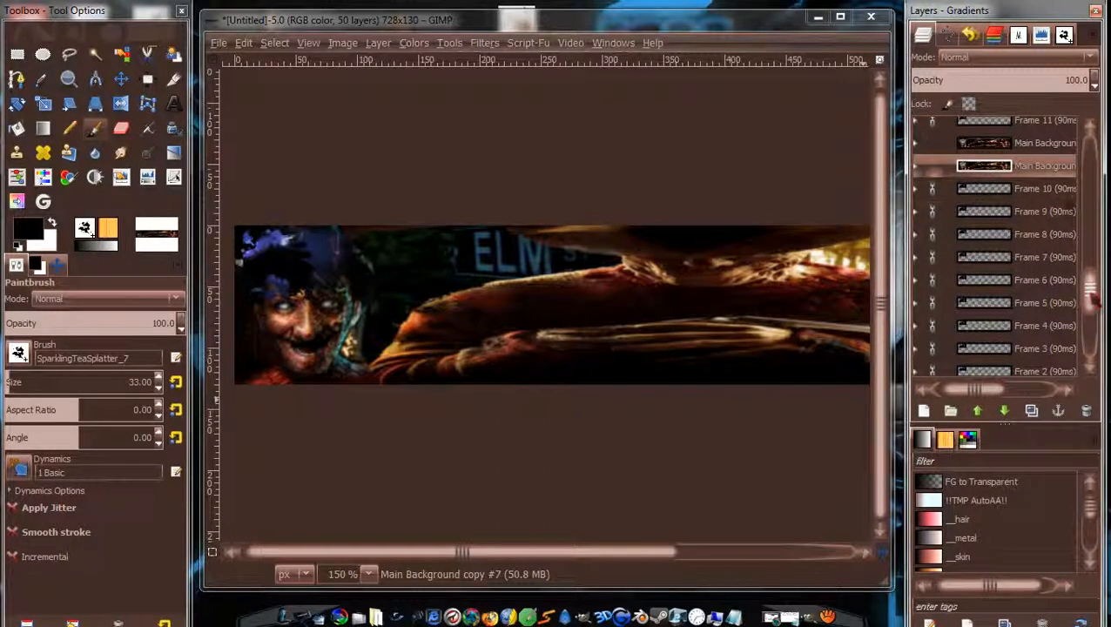
pyautogui.click(1005, 411)
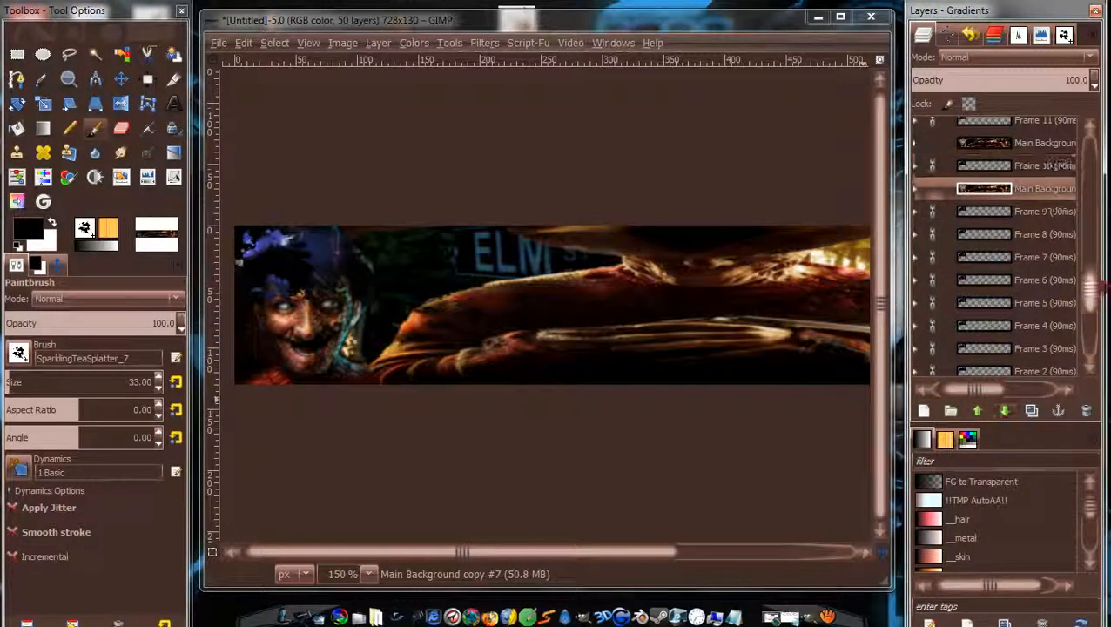
# Place two more Main Background copies just below Frame 9 and Frame 8.
pyautogui.scroll(-3, 1049, 358)
pyautogui.click(1045, 361)
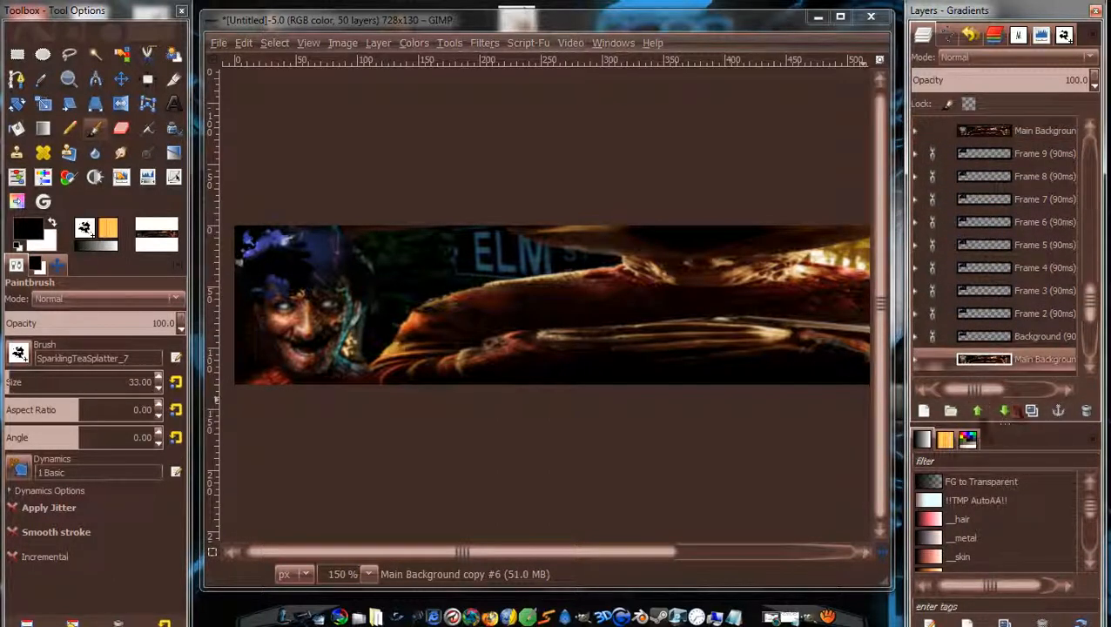
pyautogui.click(979, 413)
pyautogui.click(979, 413)
pyautogui.click(979, 413)
pyautogui.click(979, 413)
pyautogui.click(979, 413)
pyautogui.click(979, 413)
pyautogui.click(979, 413)
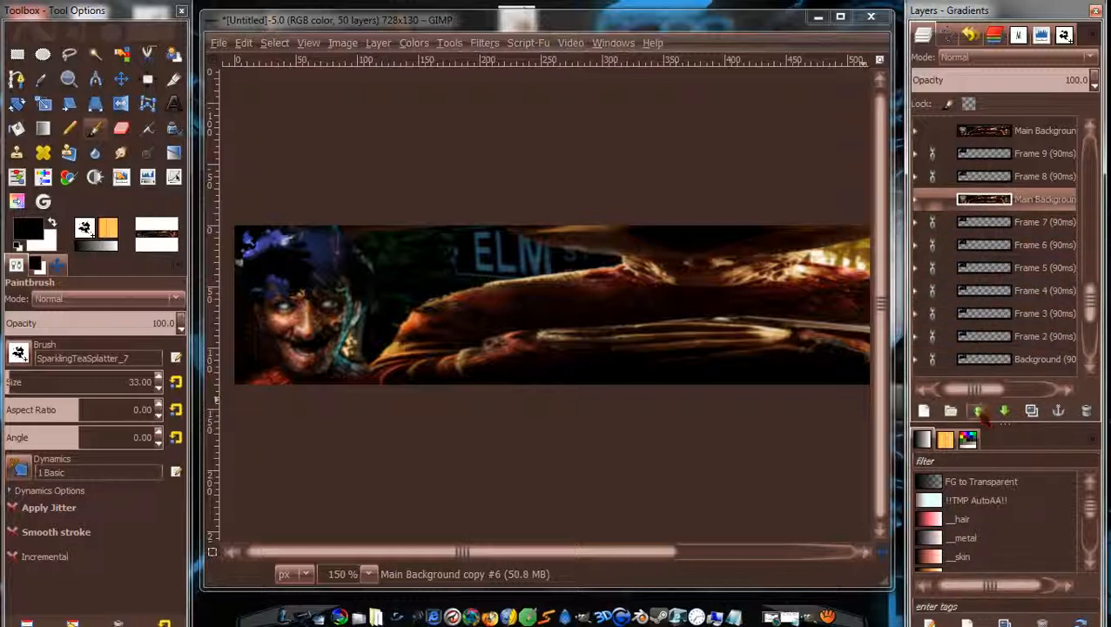
pyautogui.click(979, 413)
pyautogui.scroll(-2, 1102, 296)
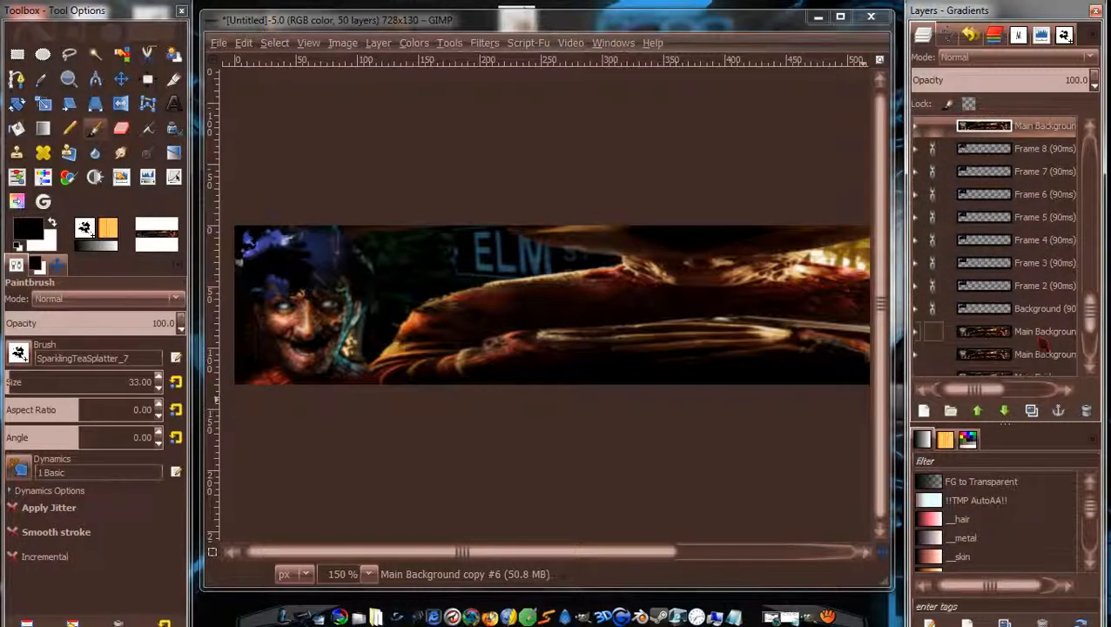
pyautogui.click(1041, 336)
pyautogui.click(979, 413)
pyautogui.click(979, 413)
pyautogui.click(979, 413)
pyautogui.click(979, 412)
pyautogui.click(979, 413)
pyautogui.click(979, 413)
pyautogui.click(979, 413)
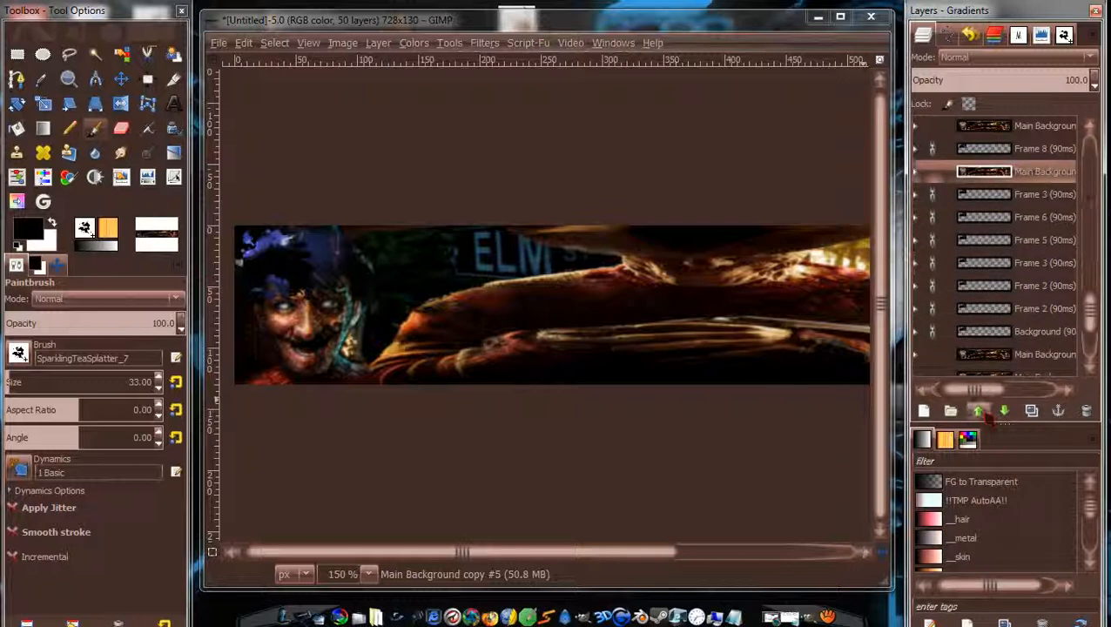
# Position background copies just below Frame 7 and, for copy #3, above Frame 5.
pyautogui.click(1045, 364)
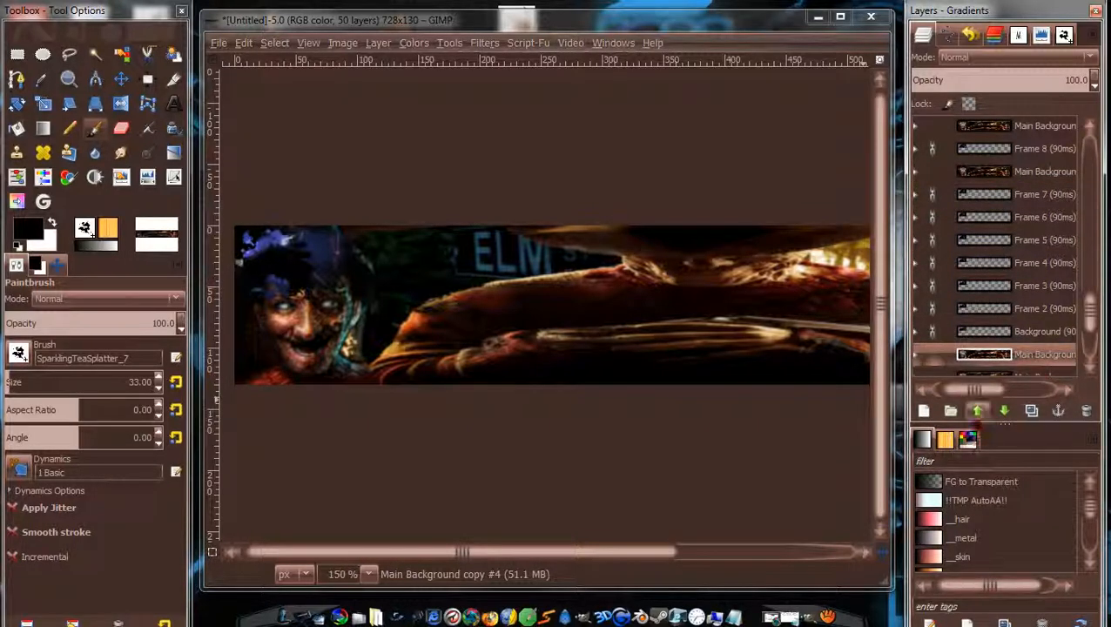
pyautogui.click(977, 411)
pyautogui.click(977, 411)
pyautogui.click(977, 411)
pyautogui.click(977, 411)
pyautogui.click(978, 411)
pyautogui.click(977, 411)
pyautogui.scroll(-1, 1088, 309)
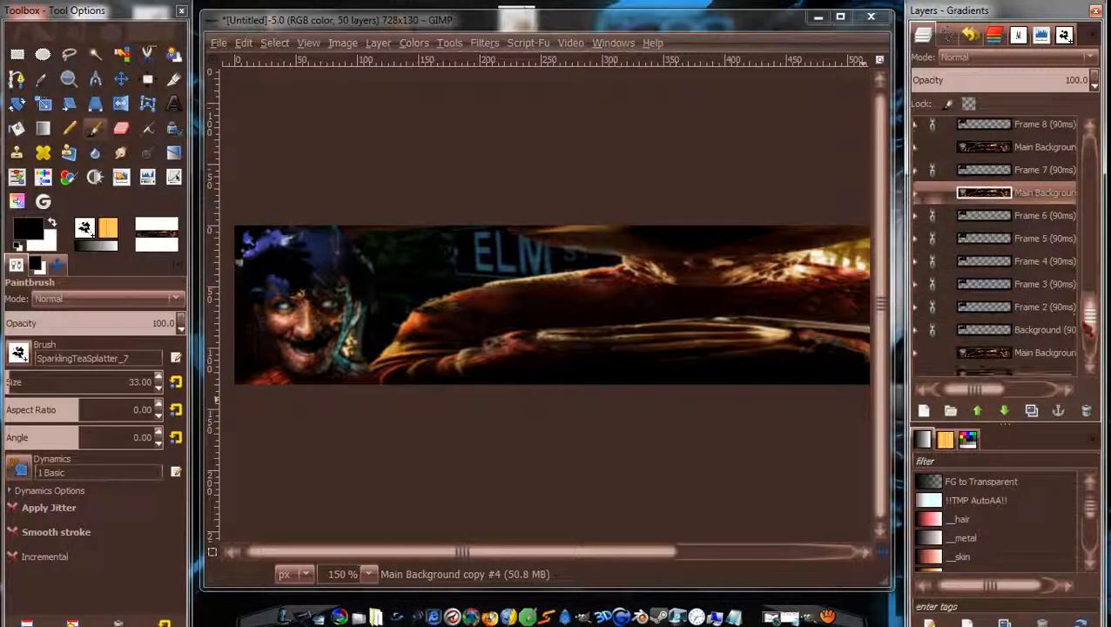
pyautogui.click(1034, 357)
pyautogui.click(978, 412)
pyautogui.click(979, 411)
pyautogui.click(978, 412)
pyautogui.click(978, 412)
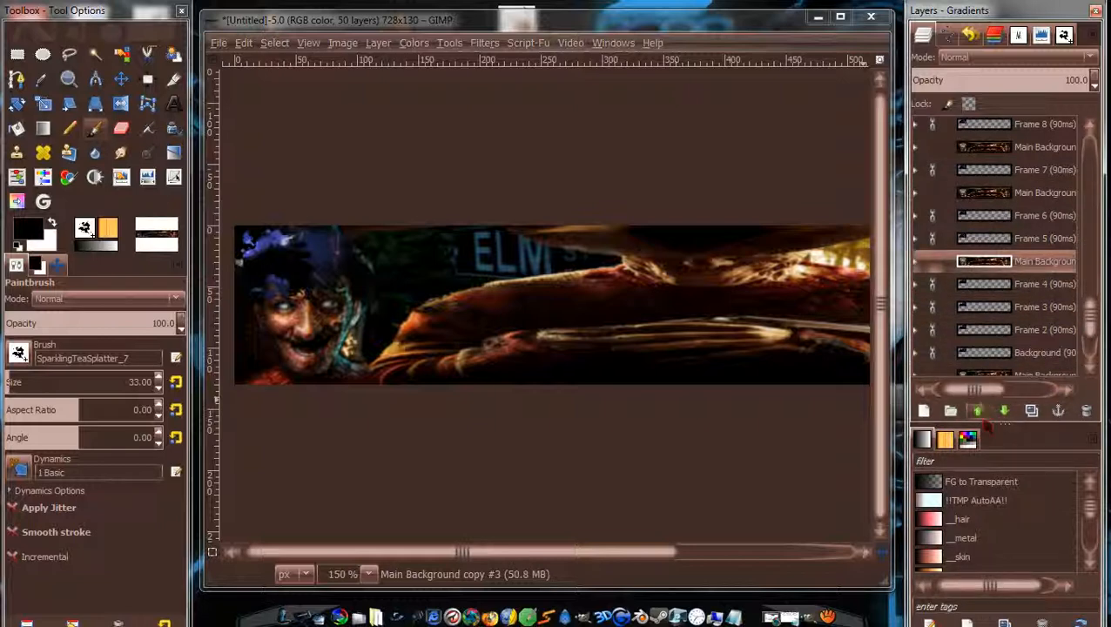
pyautogui.click(978, 412)
pyautogui.moveTo(1090, 315); pyautogui.dragTo(1090, 336)
# Raise copies #2, #1 and the one under Background into place around Frames 4 and 3.
pyautogui.click(1041, 296)
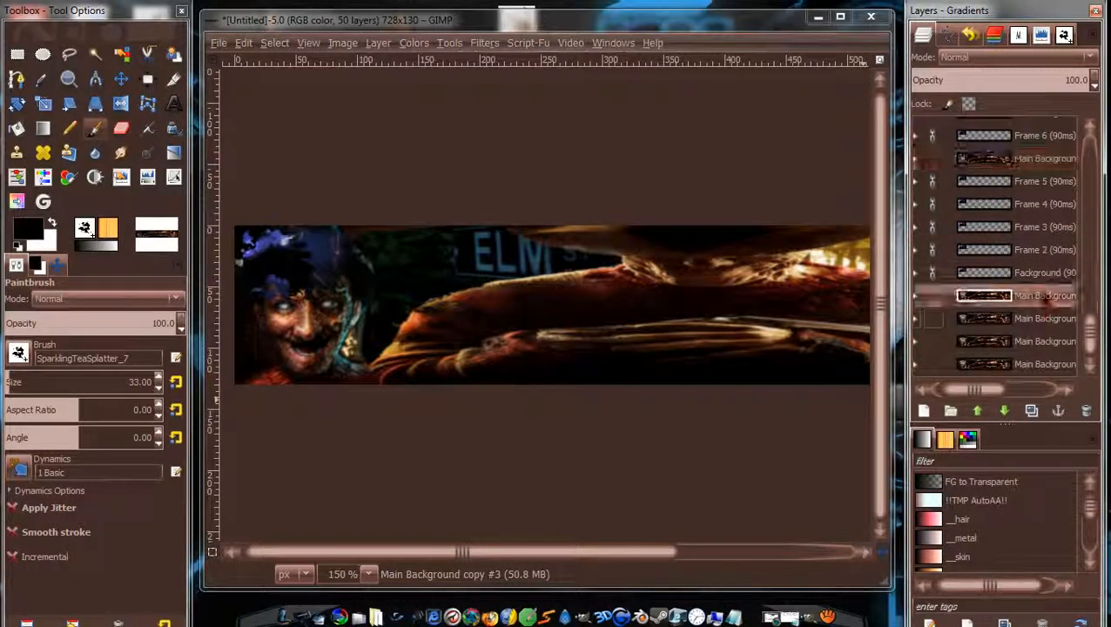
pyautogui.click(978, 412)
pyautogui.click(978, 412)
pyautogui.click(978, 412)
pyautogui.click(978, 412)
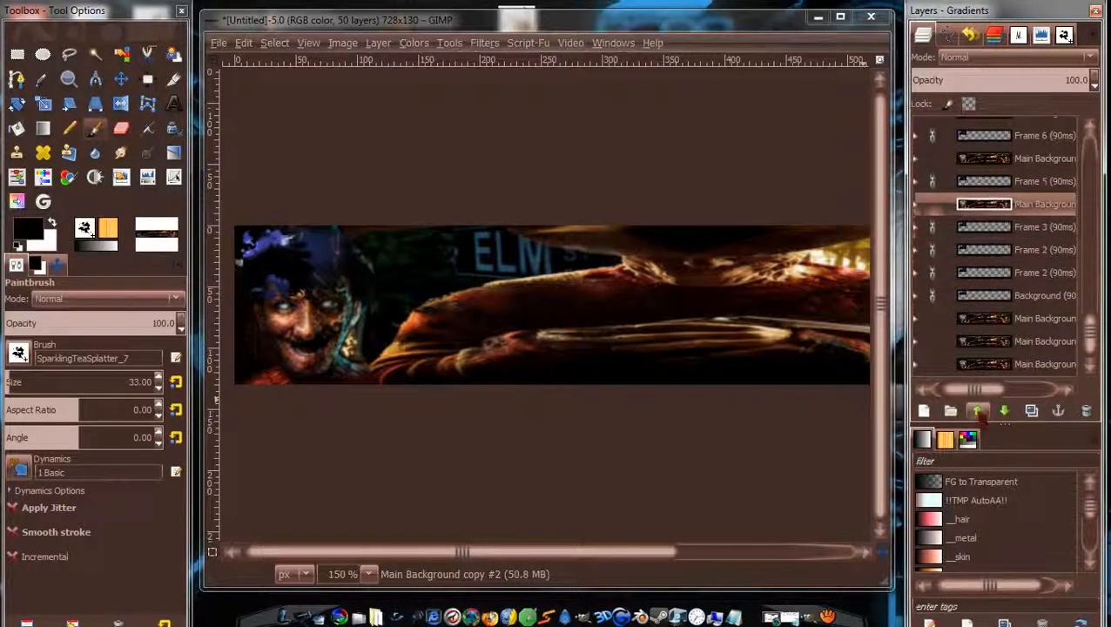
pyautogui.click(1045, 318)
pyautogui.click(978, 412)
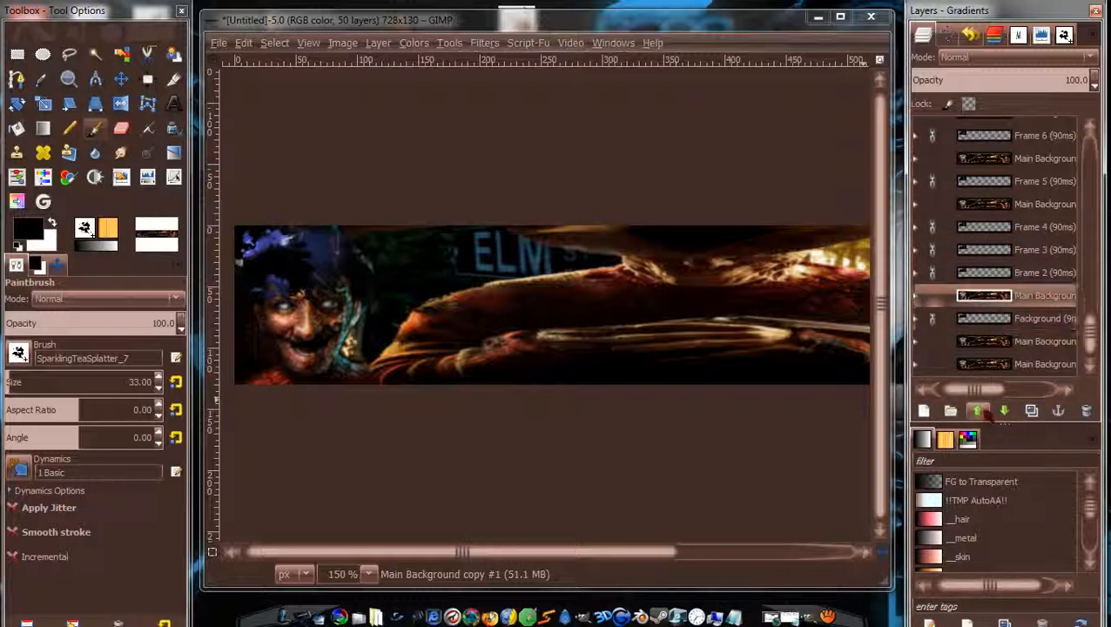
pyautogui.click(978, 412)
pyautogui.click(978, 412)
pyautogui.click(1021, 341)
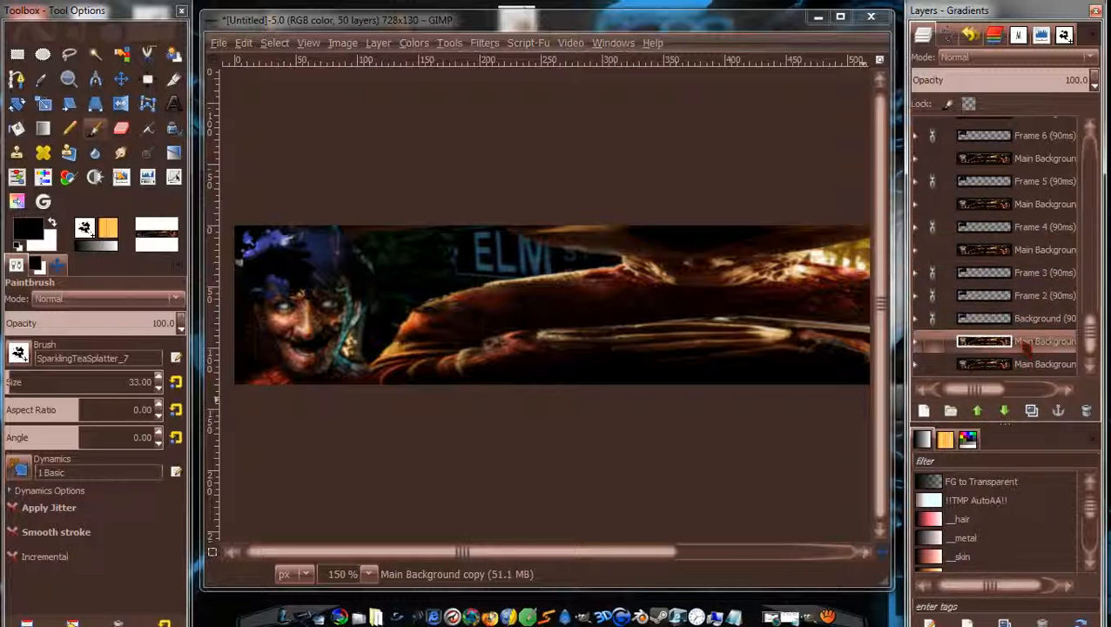
pyautogui.click(978, 412)
pyautogui.click(978, 412)
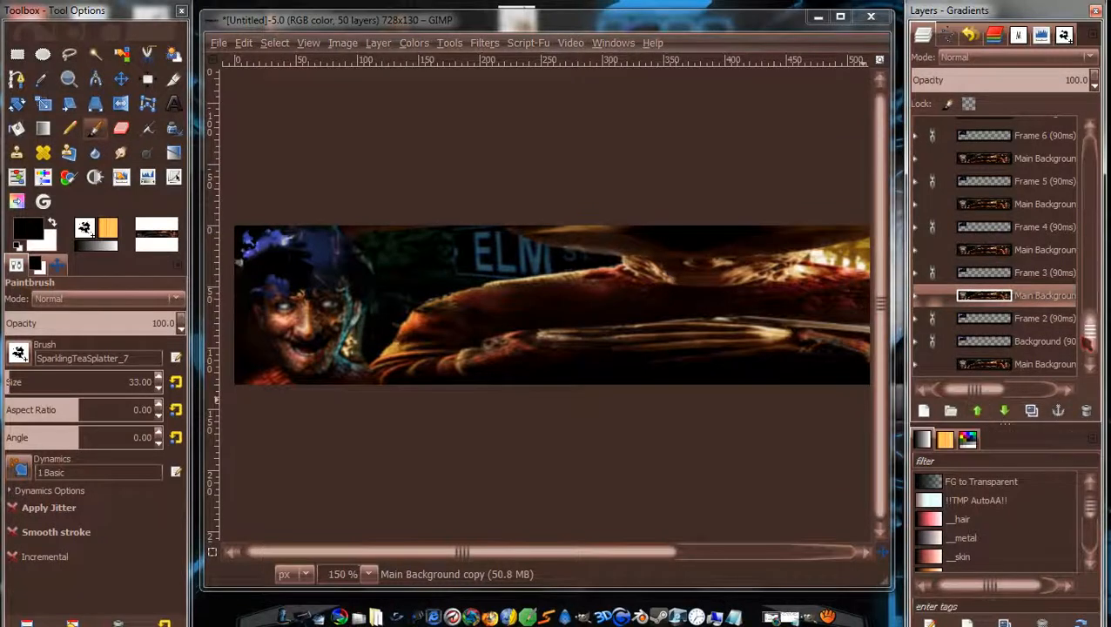
# Delete the surplus Main Background copy and set Main Background above Background, leaving 50 layers.
pyautogui.click(1045, 365)
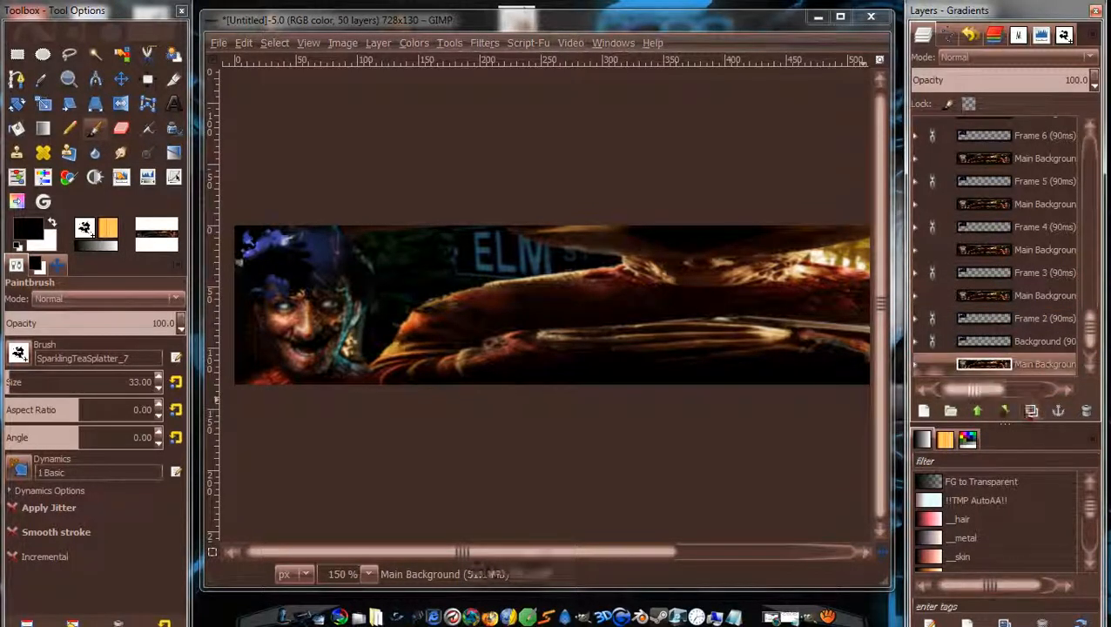
pyautogui.click(1031, 410)
pyautogui.click(978, 412)
pyautogui.moveTo(1095, 329); pyautogui.dragTo(1095, 365)
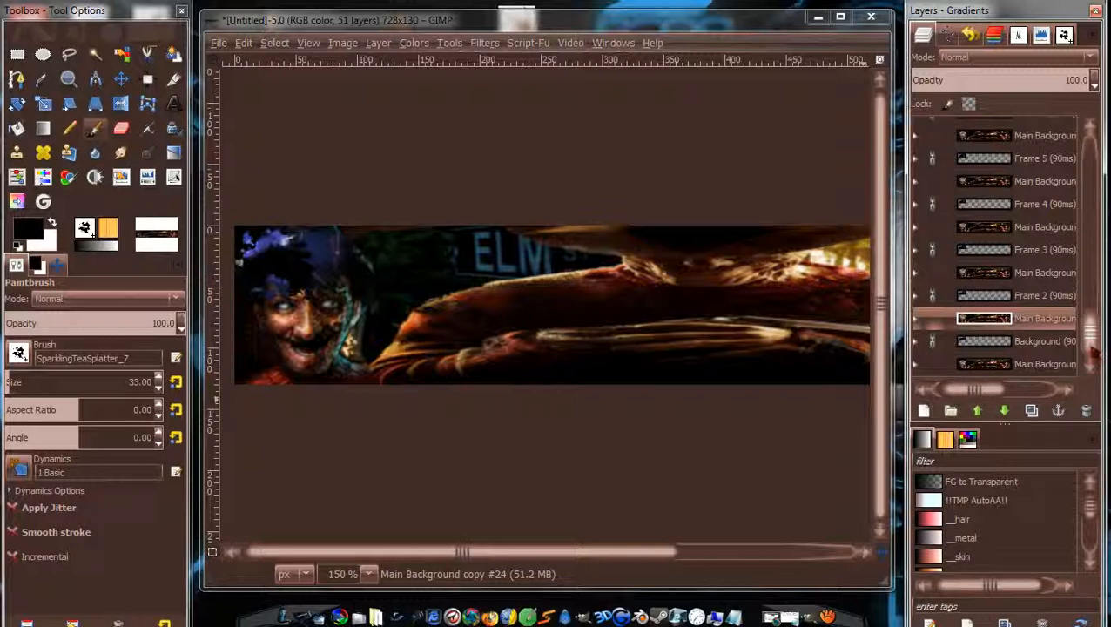
pyautogui.moveTo(1092, 351)
pyautogui.mouseDown()
pyautogui.moveTo(1092, 312)
pyautogui.moveTo(1092, 357)
pyautogui.mouseUp()
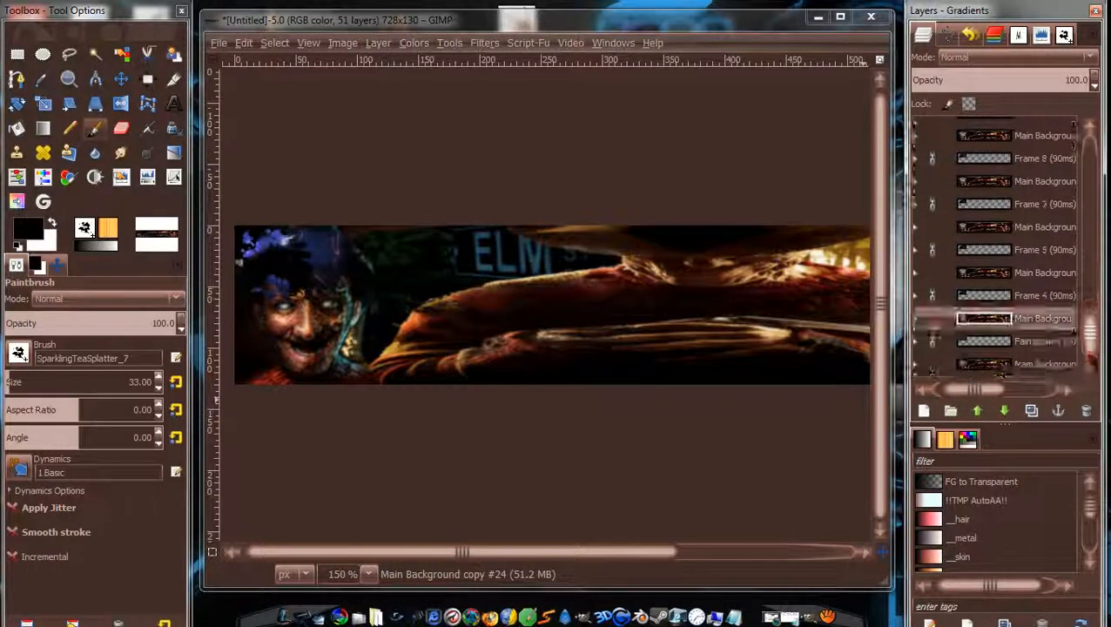
pyautogui.click(1087, 411)
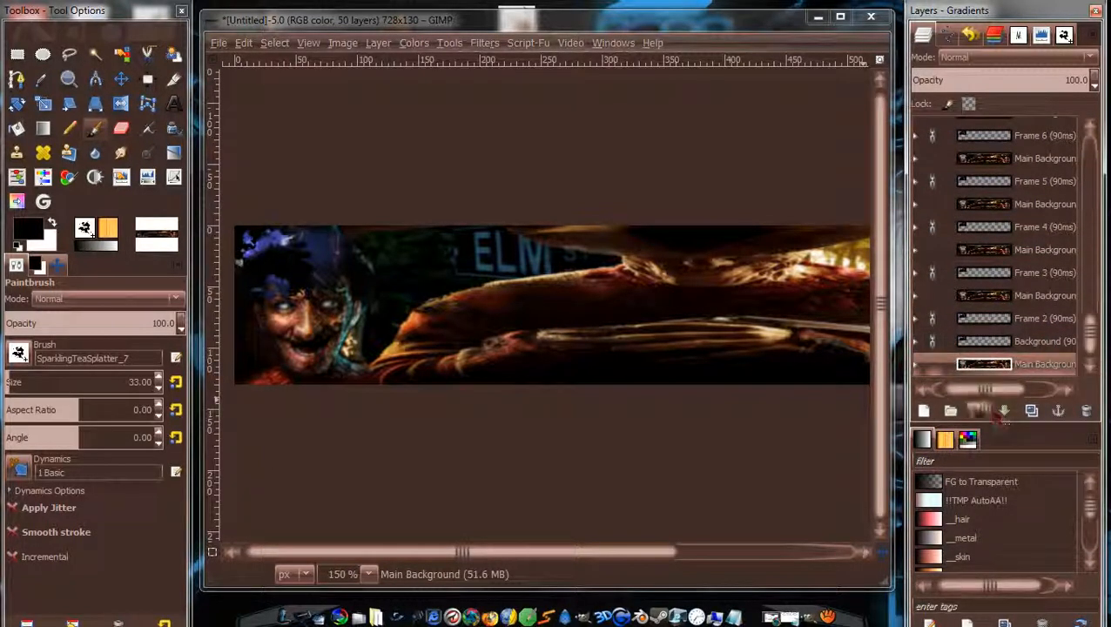
pyautogui.click(977, 411)
pyautogui.moveTo(1091, 340); pyautogui.dragTo(1091, 155)
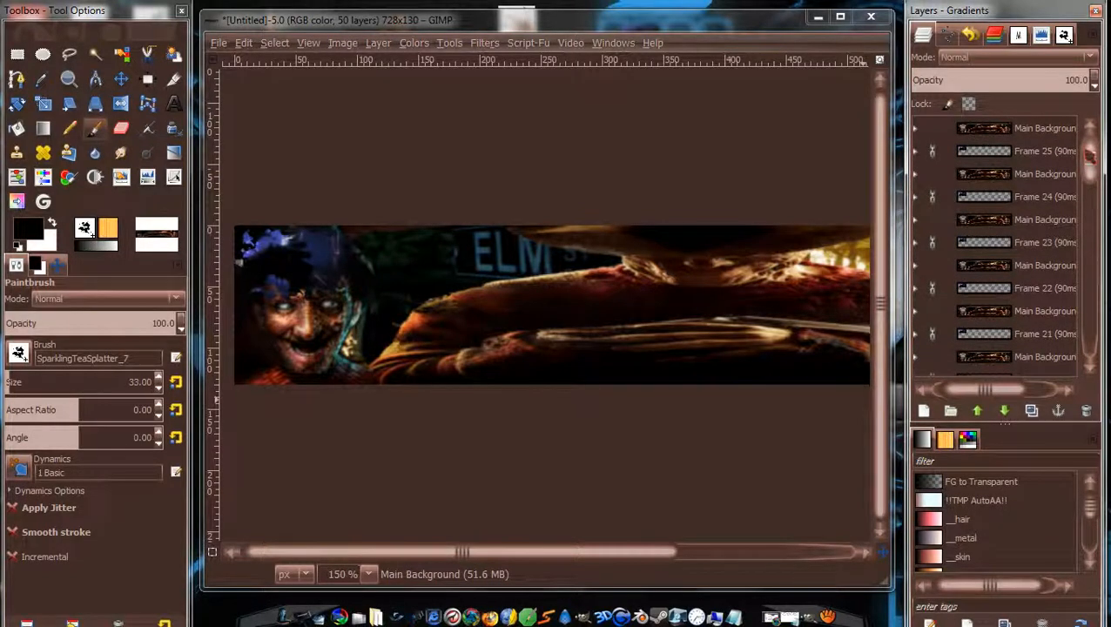
# Merge Down the Main Background copies into Frames 25 through 18.
pyautogui.click(1014, 131)
pyautogui.rightClick(1014, 132)
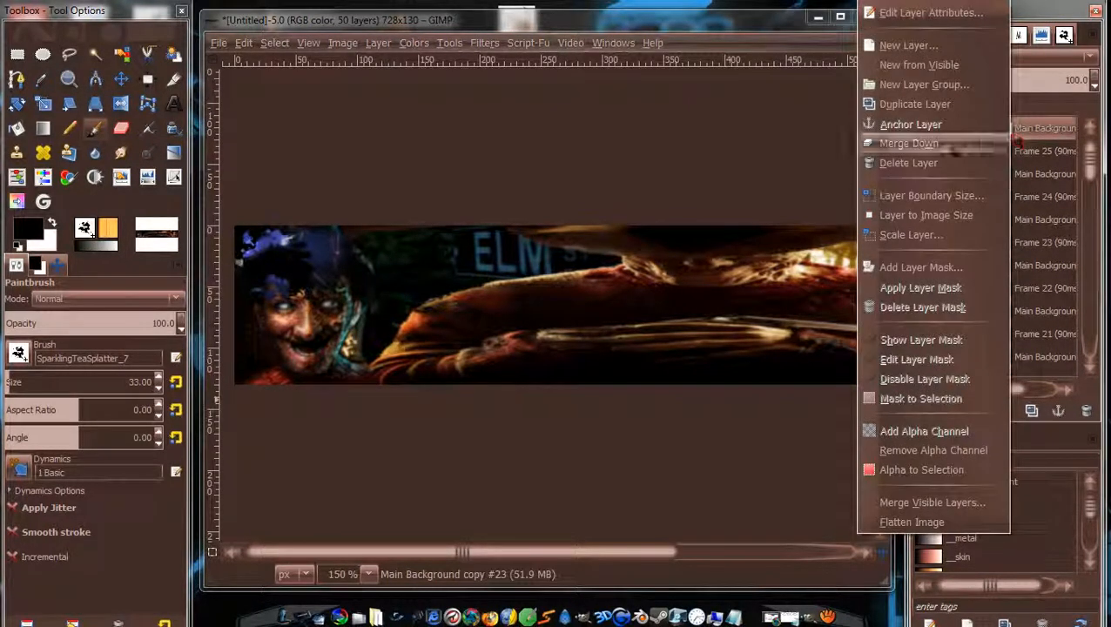
pyautogui.click(949, 142)
pyautogui.click(1039, 155)
pyautogui.rightClick(1038, 153)
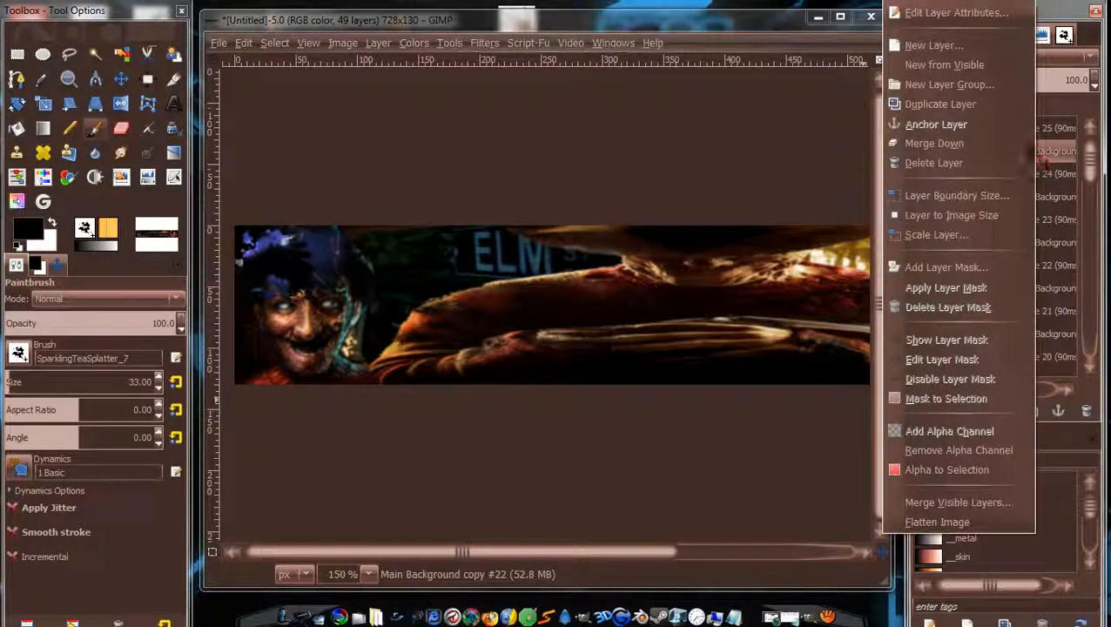
pyautogui.click(1032, 142)
pyautogui.click(1037, 174)
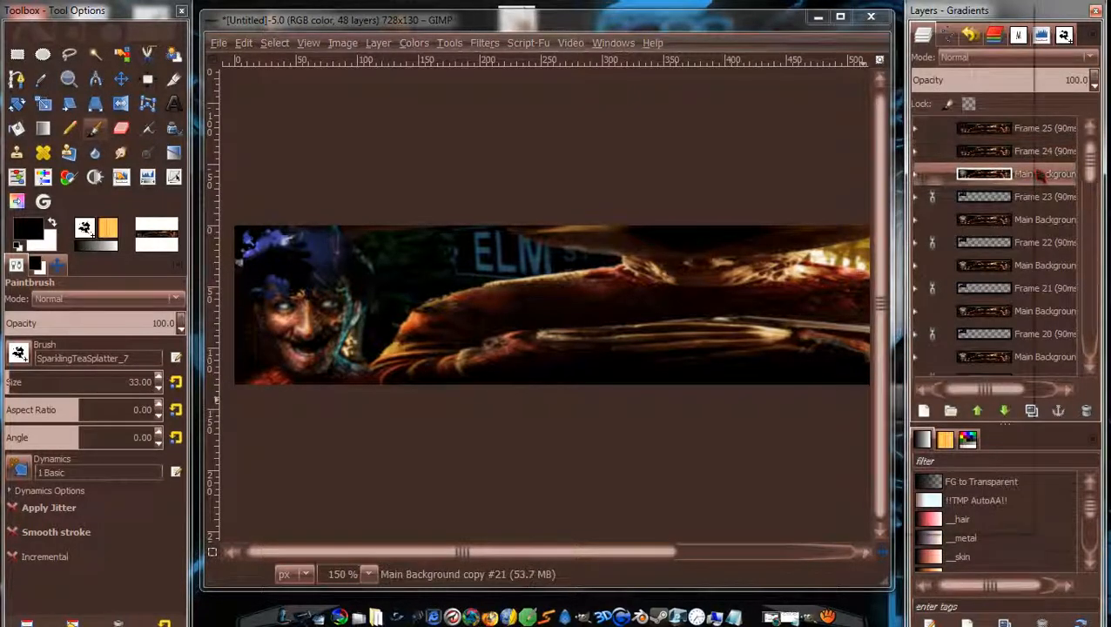
pyautogui.rightClick(1037, 175)
pyautogui.click(1032, 142)
pyautogui.click(1033, 197)
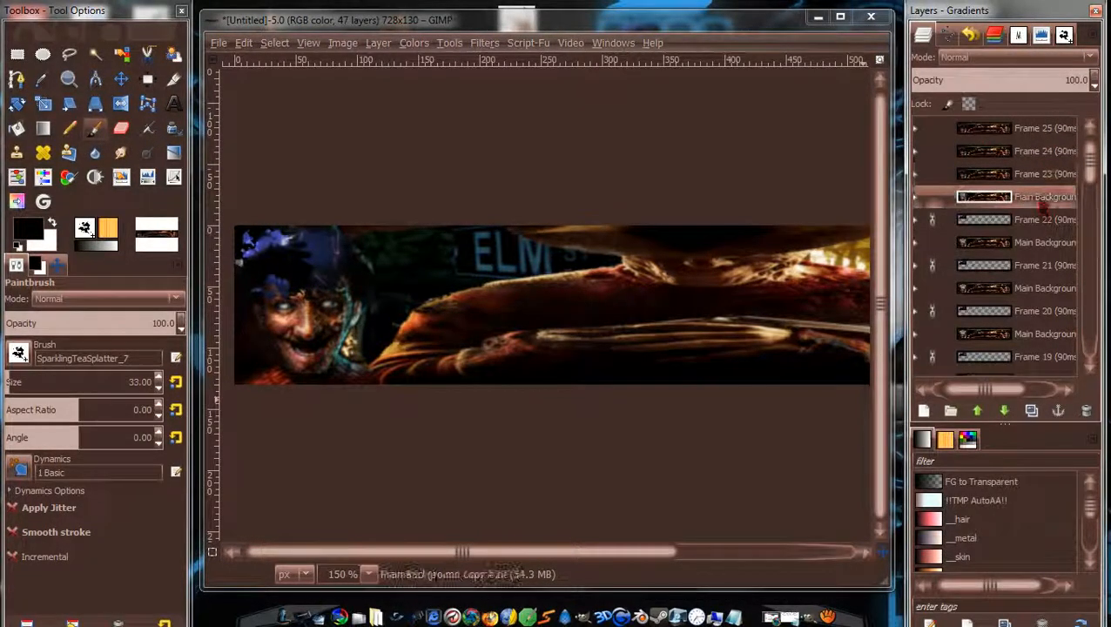
pyautogui.rightClick(1033, 197)
pyautogui.click(979, 144)
pyautogui.click(1034, 219)
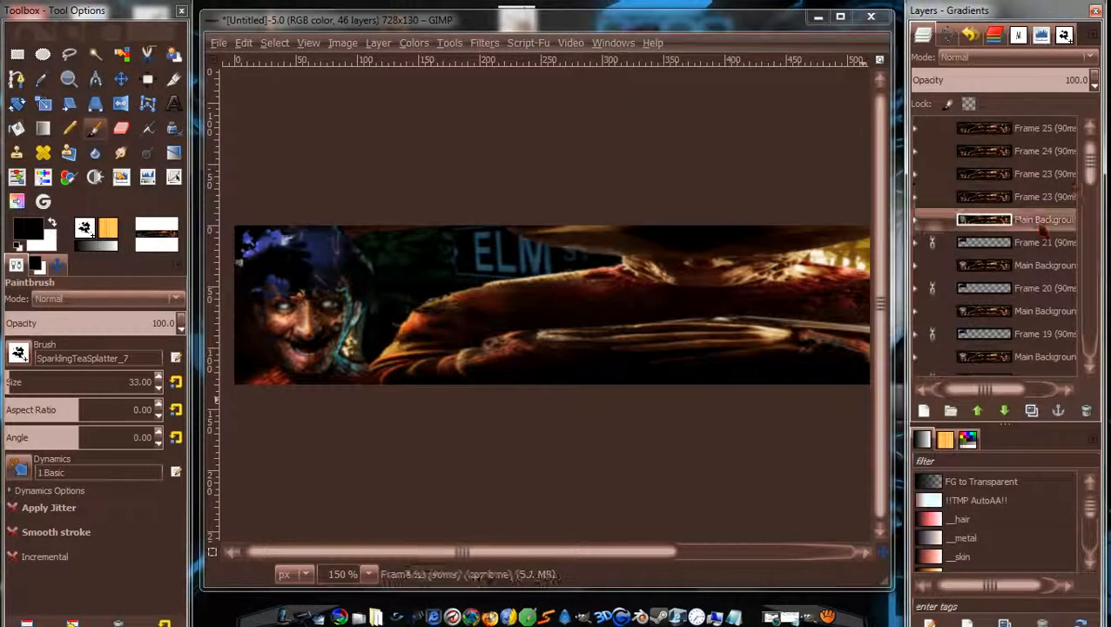
pyautogui.rightClick(1035, 220)
pyautogui.click(965, 144)
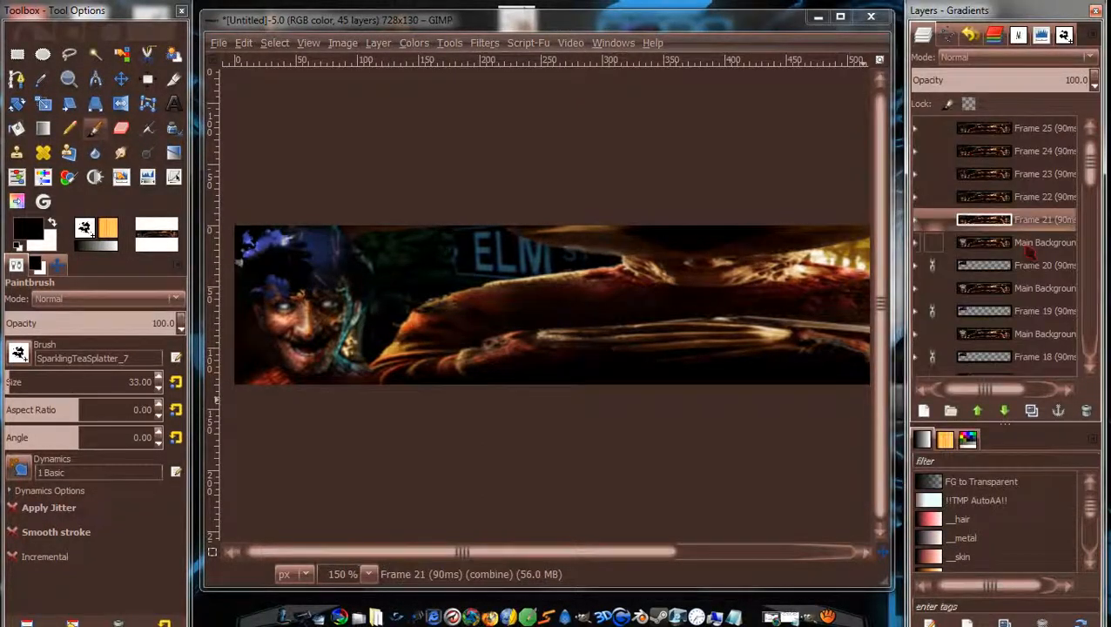
pyautogui.click(1029, 248)
pyautogui.rightClick(1030, 247)
pyautogui.click(969, 147)
pyautogui.click(1039, 261)
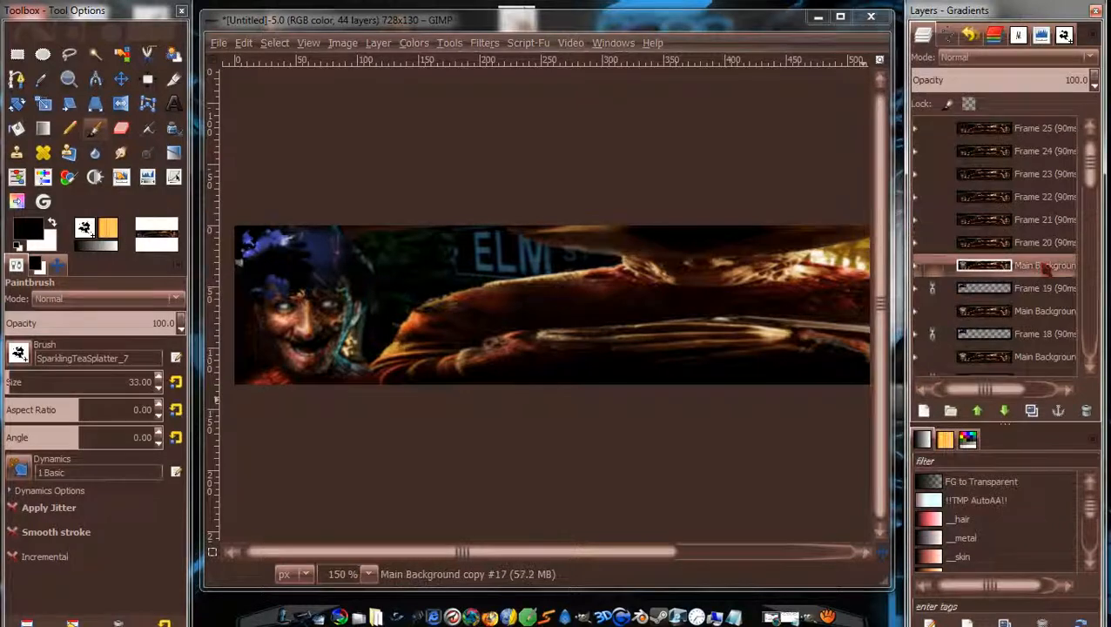
pyautogui.rightClick(1039, 262)
pyautogui.click(972, 146)
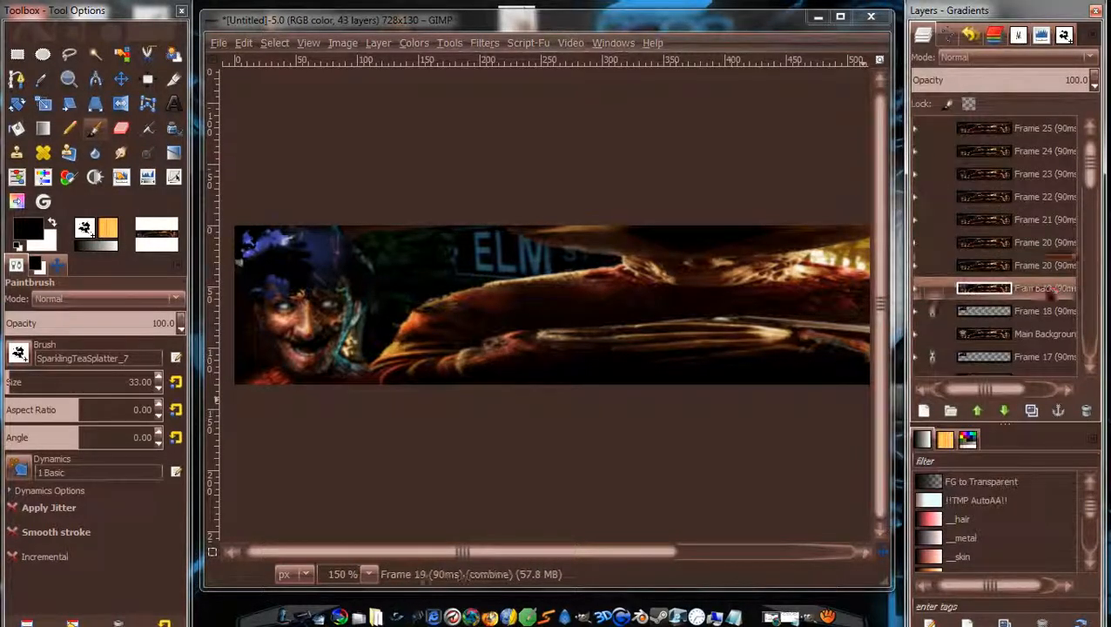
pyautogui.click(1045, 288)
pyautogui.rightClick(1046, 289)
pyautogui.click(988, 147)
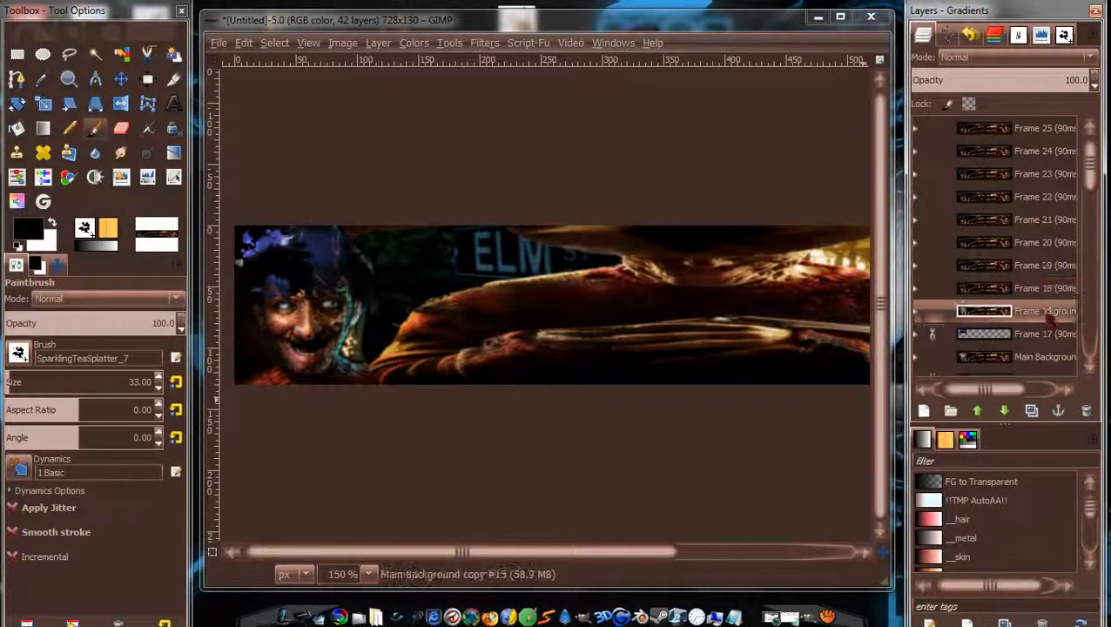
# Merge Down background copies #15 to #8 into Frames 17 through 10.
pyautogui.rightClick(1050, 319)
pyautogui.click(984, 146)
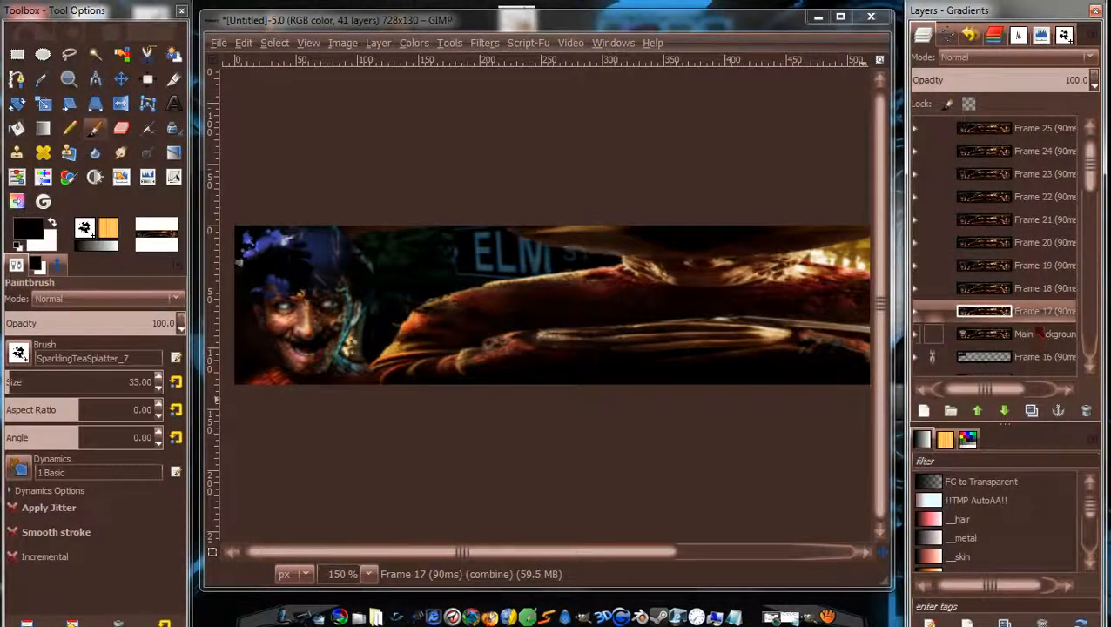
pyautogui.rightClick(1041, 334)
pyautogui.click(963, 146)
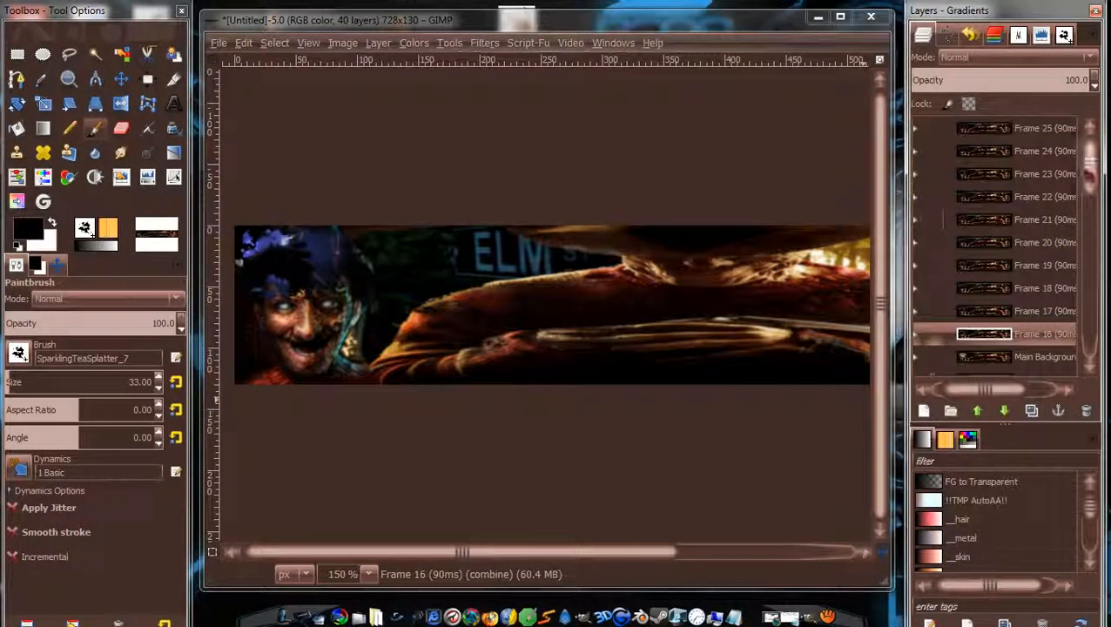
pyautogui.scroll(-2, 1002, 244)
pyautogui.rightClick(1044, 246)
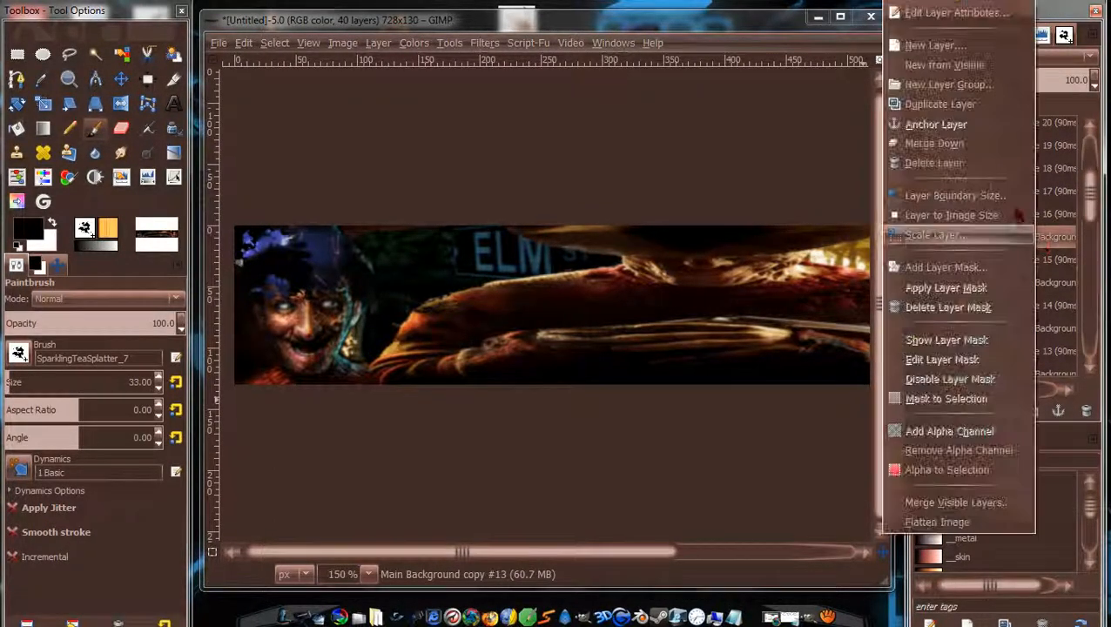
pyautogui.click(973, 145)
pyautogui.rightClick(1043, 266)
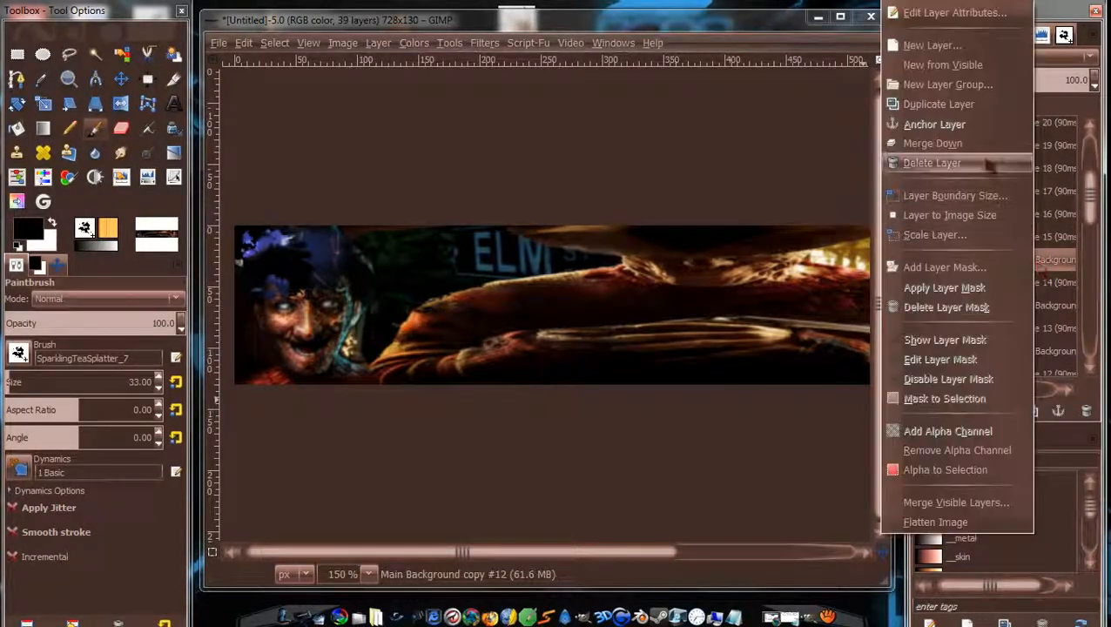
pyautogui.click(986, 145)
pyautogui.rightClick(1046, 285)
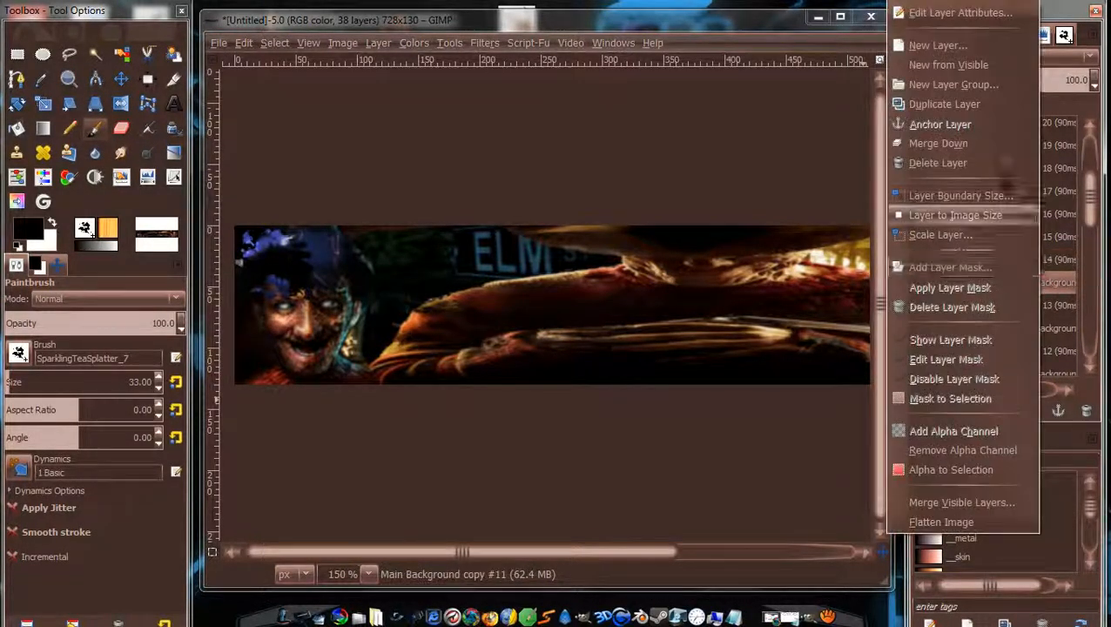
pyautogui.click(985, 145)
pyautogui.rightClick(1050, 306)
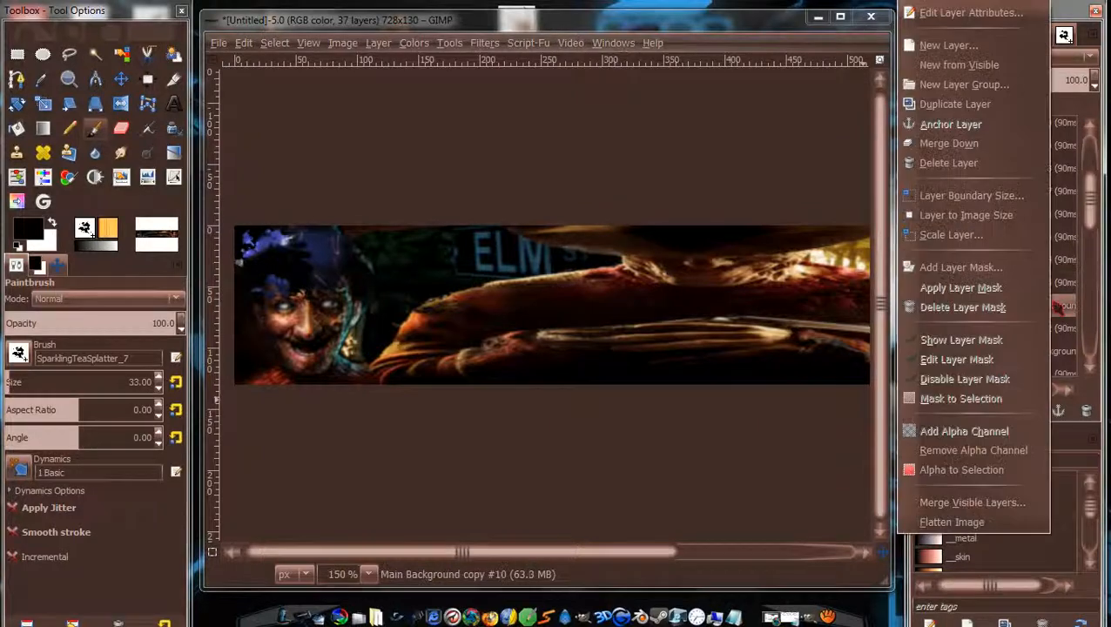
pyautogui.click(982, 144)
pyautogui.rightClick(1045, 329)
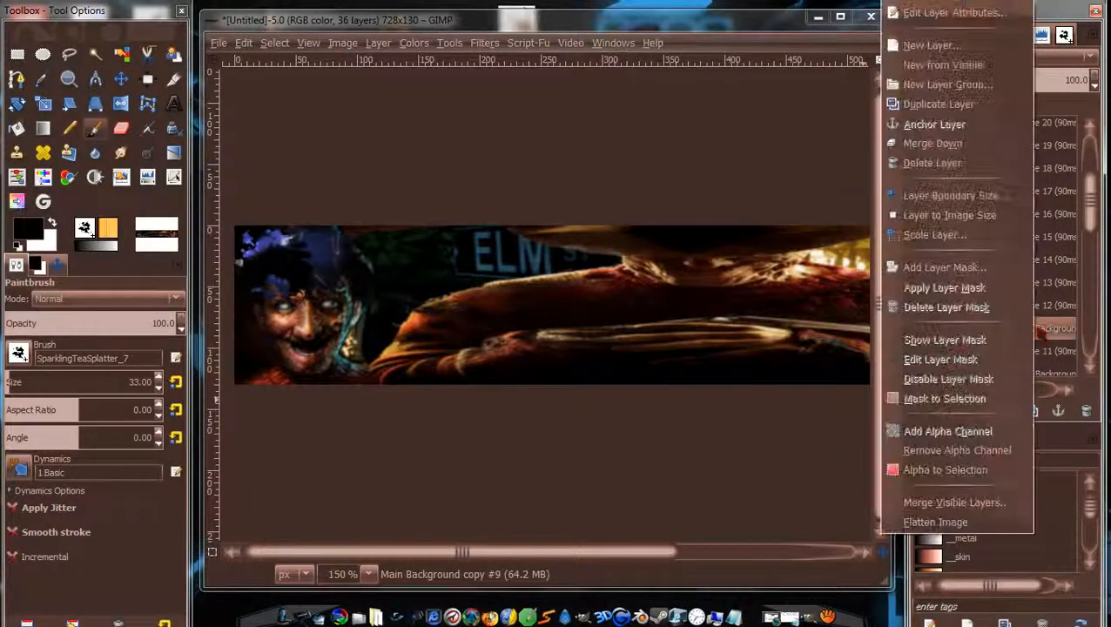
pyautogui.click(949, 144)
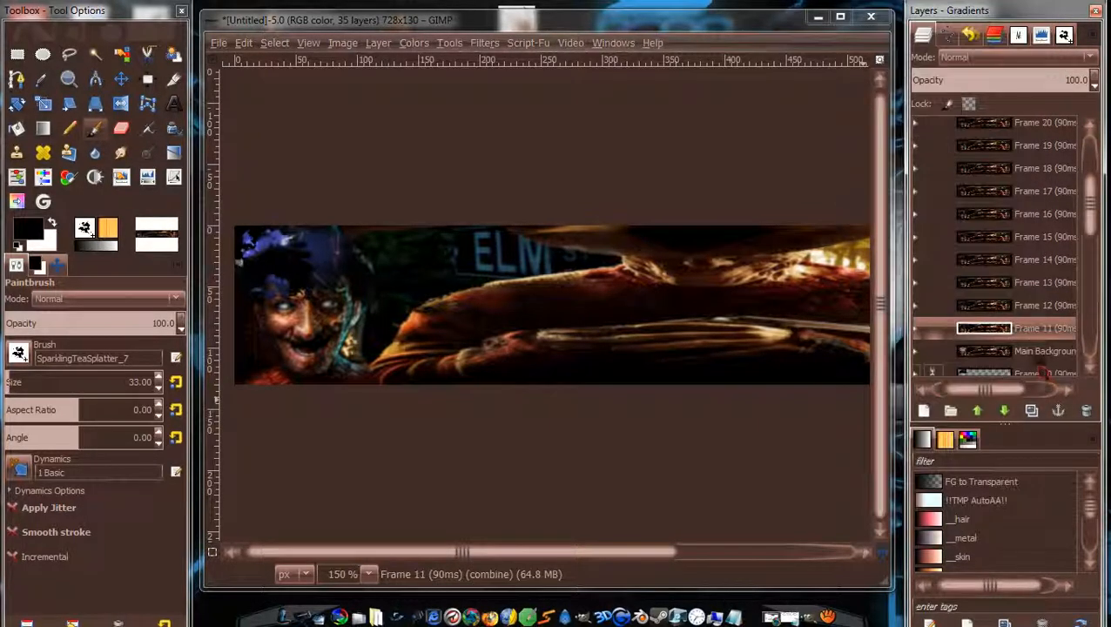
pyautogui.rightClick(1045, 351)
pyautogui.click(949, 144)
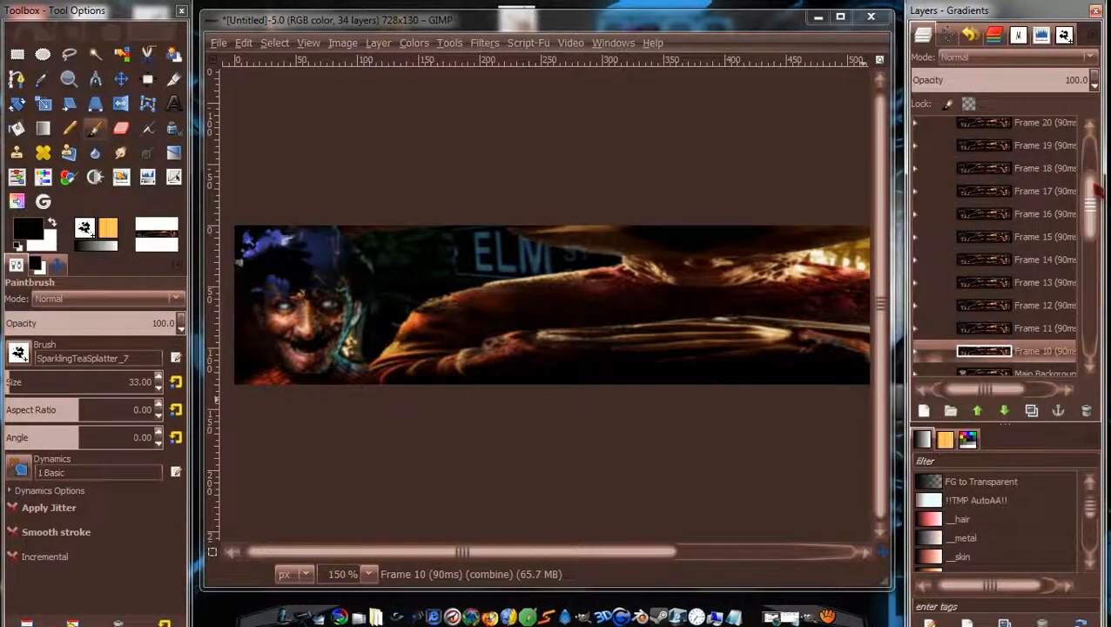
# Merge the remaining copies into Frames 9 through 2, and Main Background into the Background frame.
pyautogui.rightClick(1052, 262)
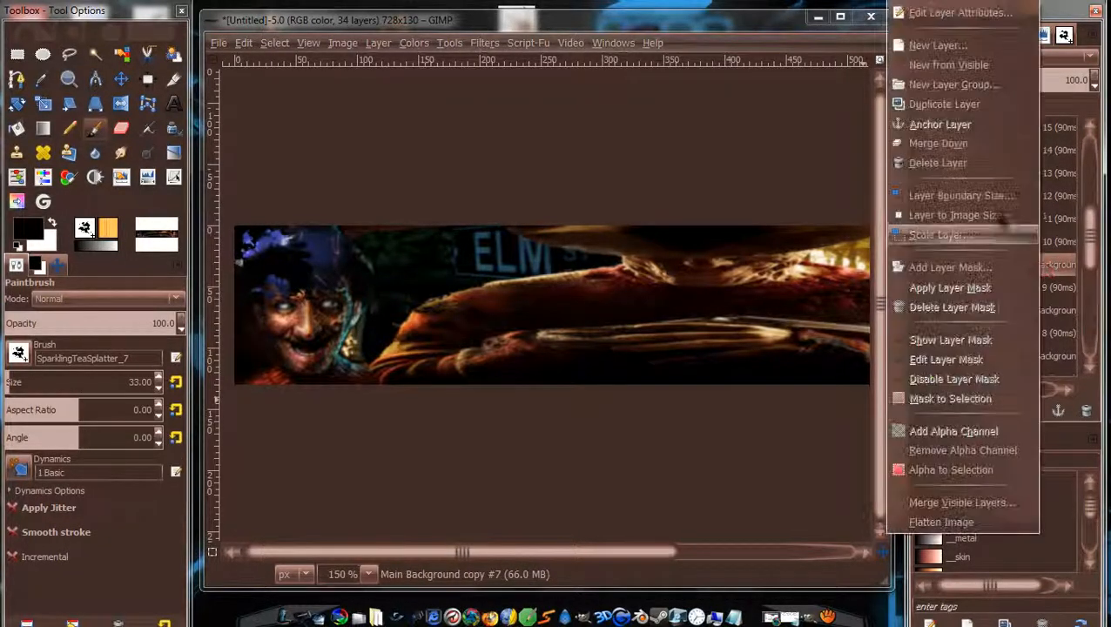
pyautogui.click(973, 145)
pyautogui.rightClick(1045, 287)
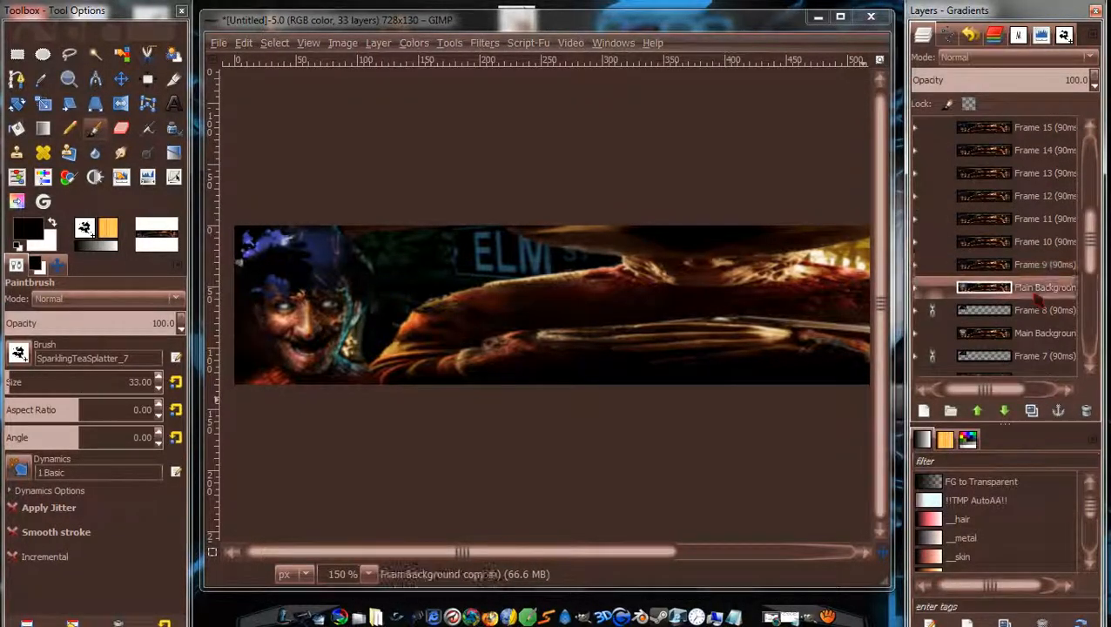
pyautogui.click(975, 145)
pyautogui.rightClick(1053, 311)
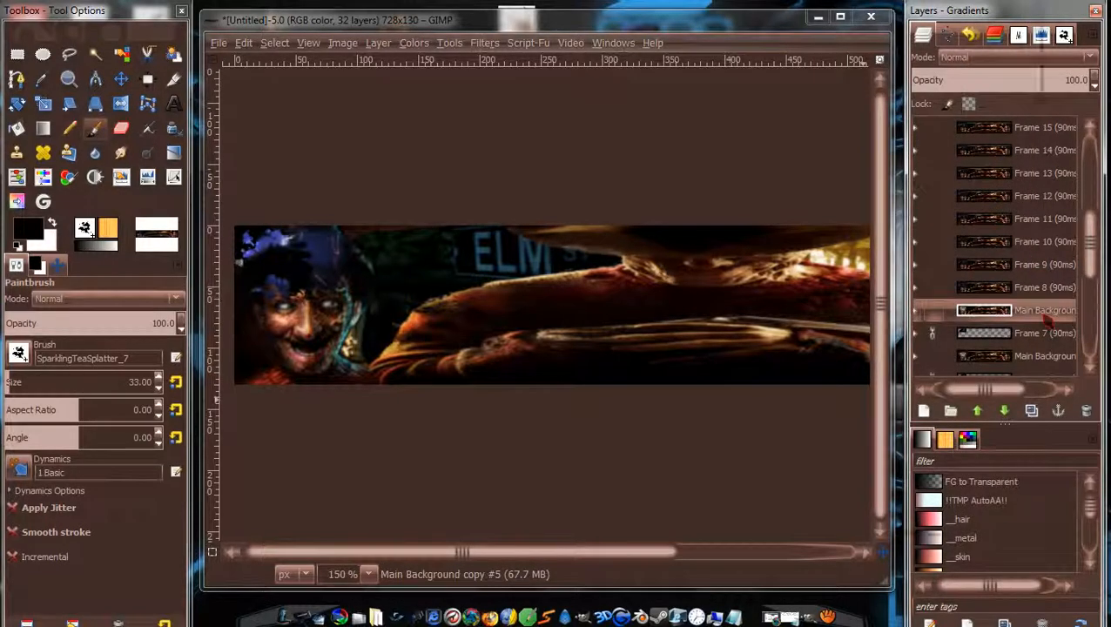
pyautogui.click(973, 143)
pyautogui.rightClick(1053, 334)
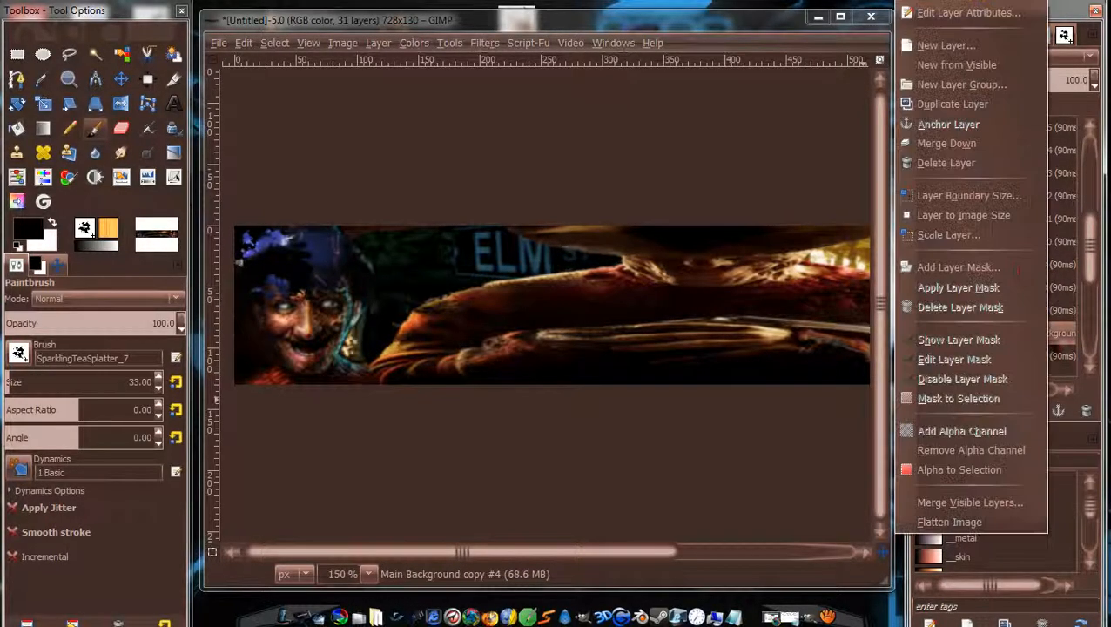
pyautogui.click(975, 143)
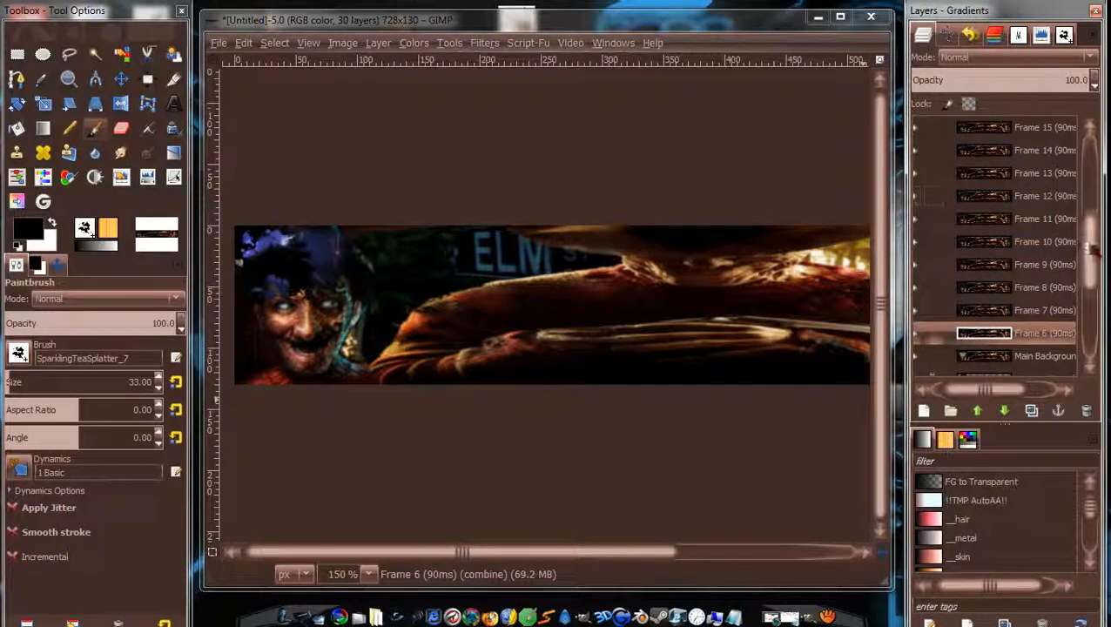
pyautogui.scroll(-3, 1045, 253)
pyautogui.rightClick(1055, 247)
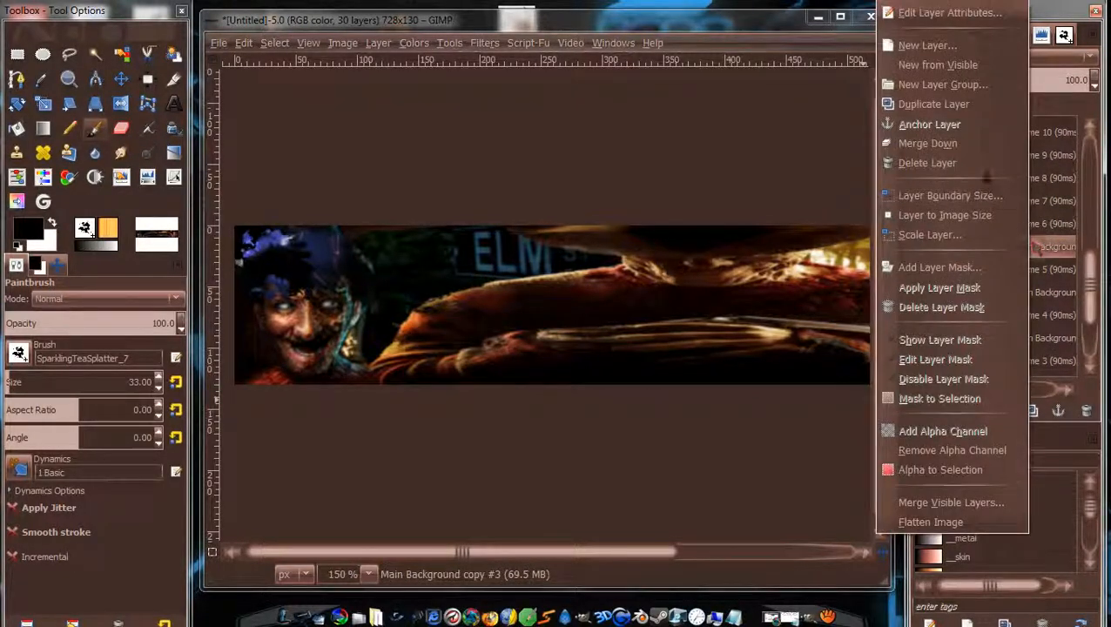
pyautogui.click(958, 142)
pyautogui.rightClick(1054, 269)
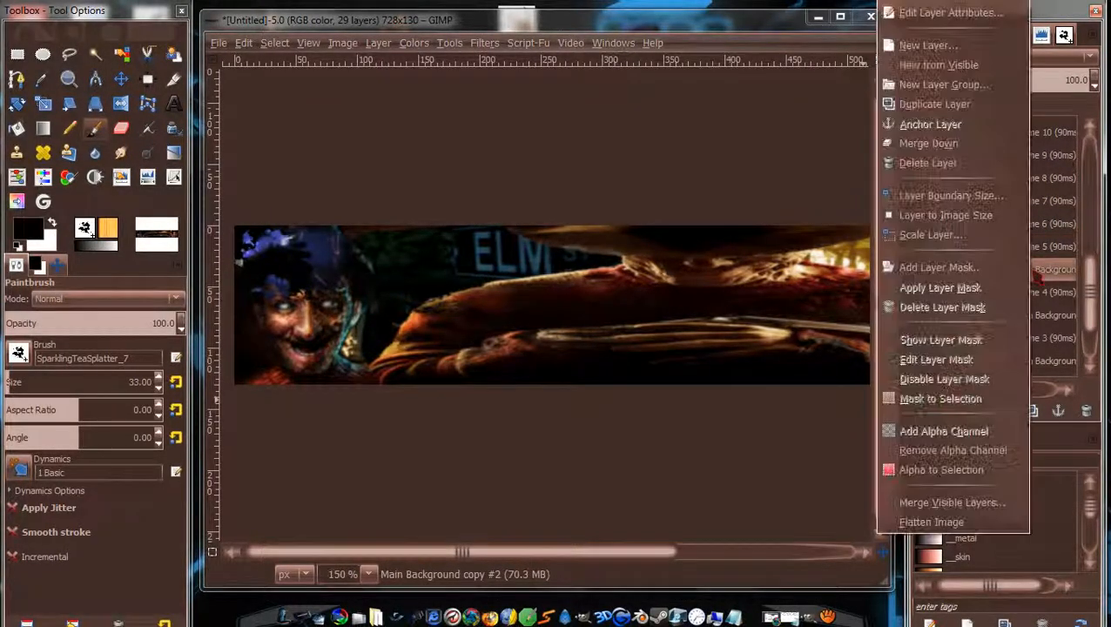
pyautogui.click(958, 143)
pyautogui.rightClick(1049, 293)
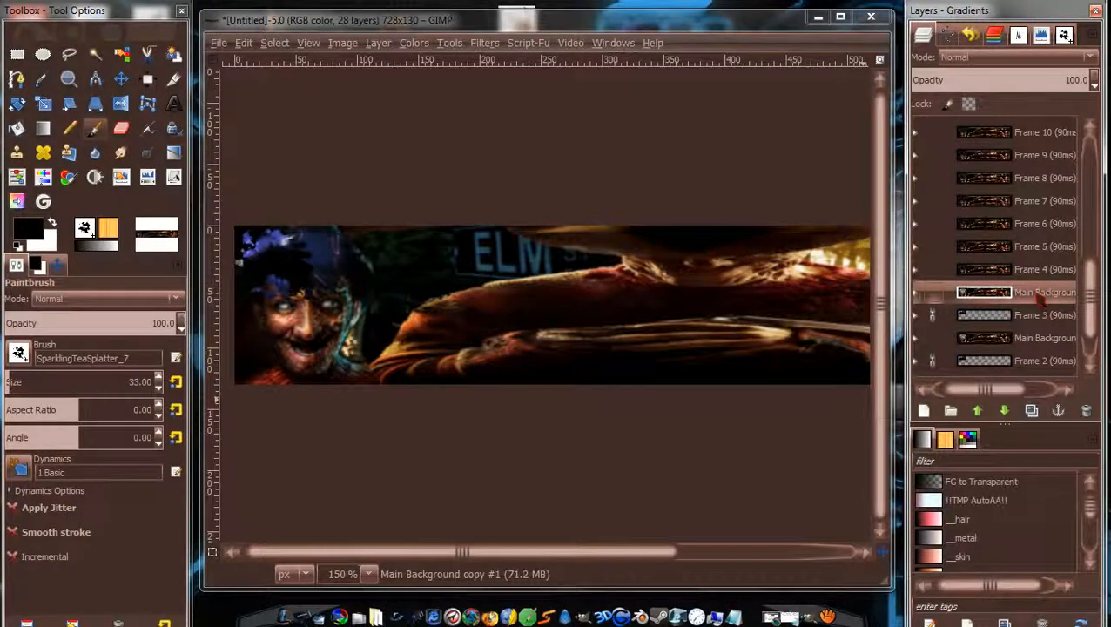
pyautogui.click(945, 142)
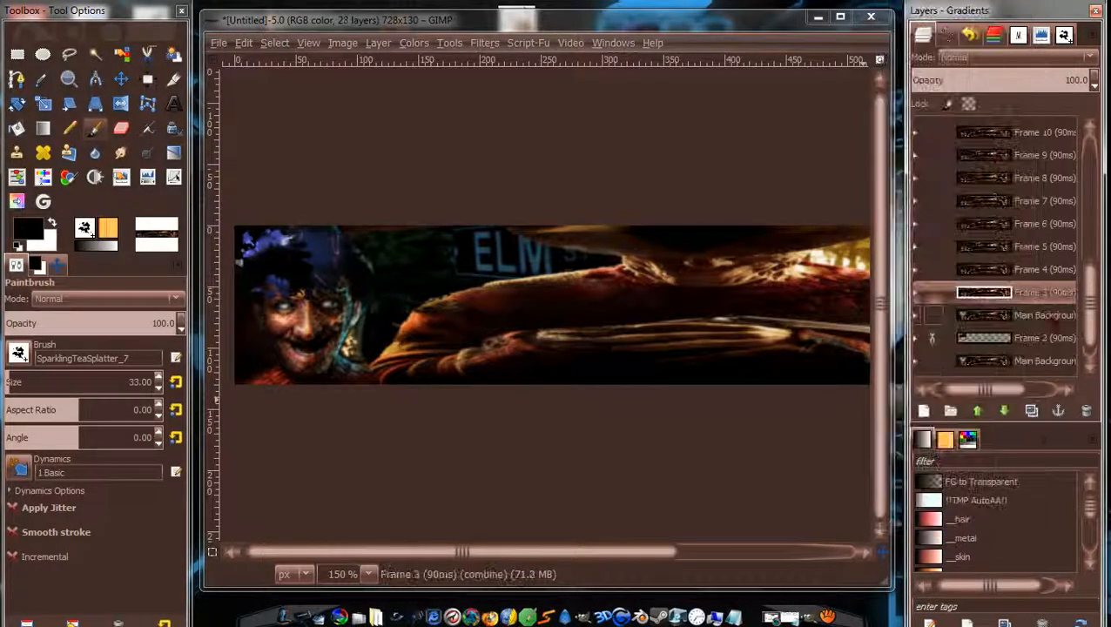
pyautogui.rightClick(1053, 317)
pyautogui.click(958, 143)
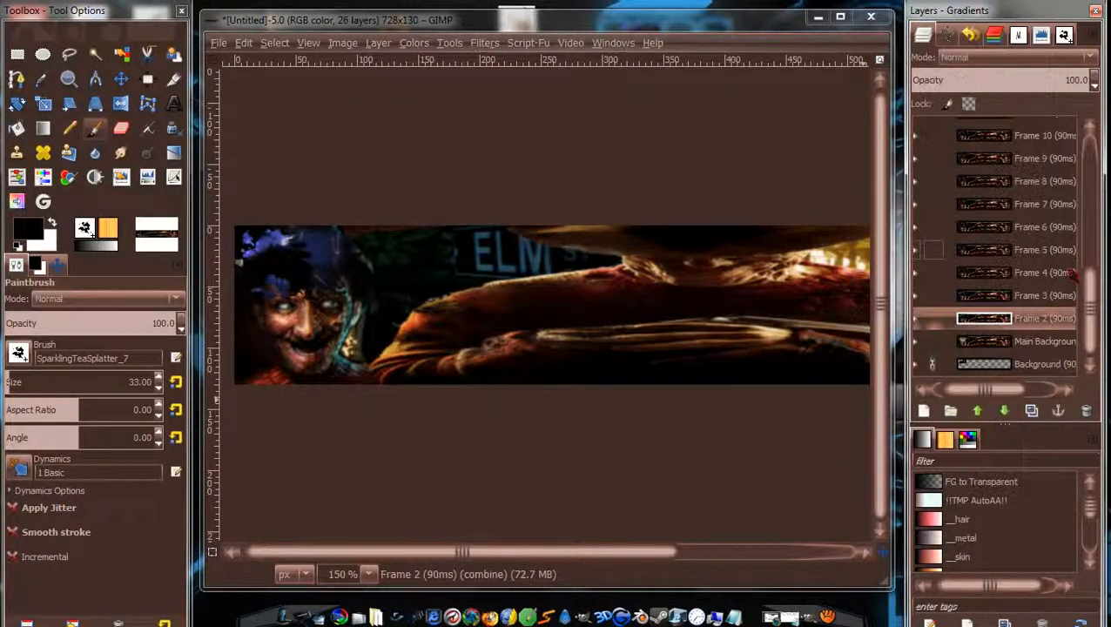
pyautogui.rightClick(1054, 341)
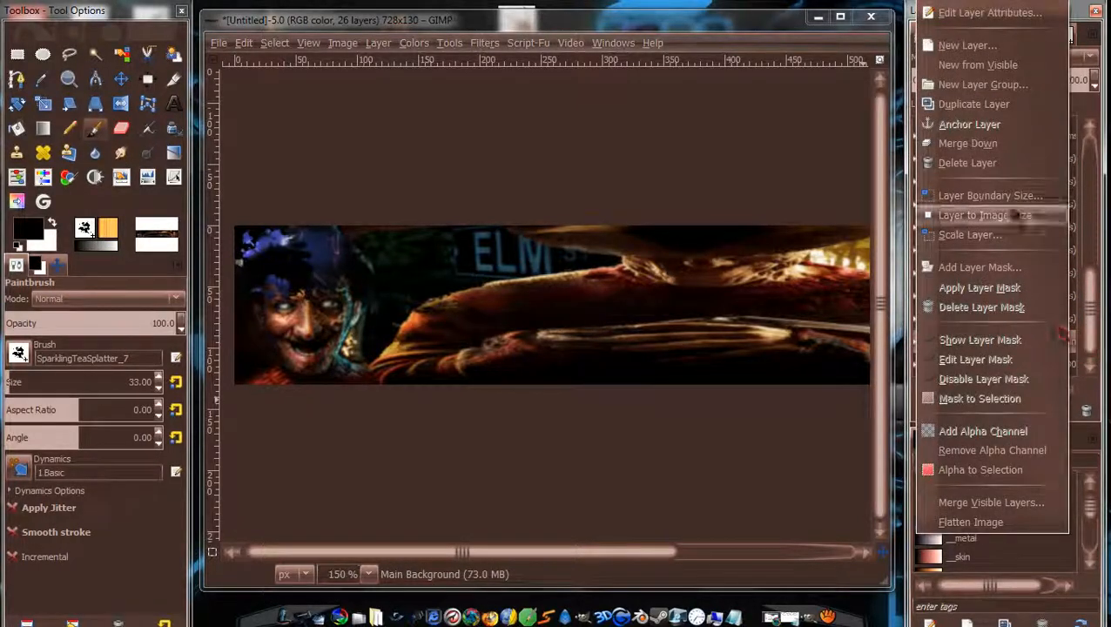
pyautogui.click(984, 144)
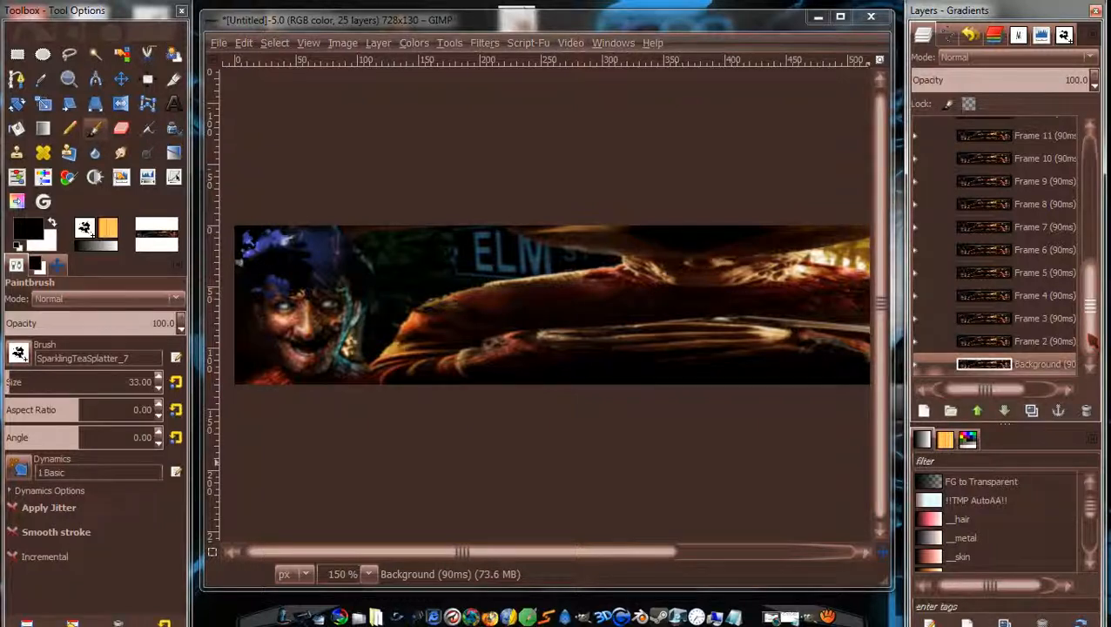
pyautogui.moveTo(1092, 338); pyautogui.dragTo(1100, 187)
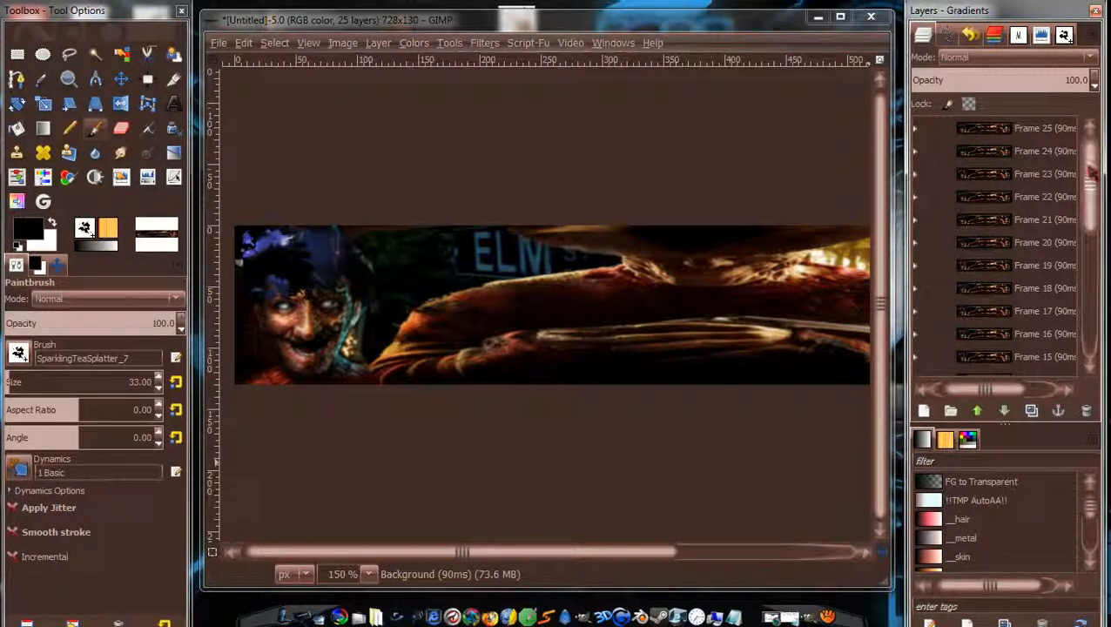
pyautogui.moveTo(1090, 174); pyautogui.dragTo(1099, 341)
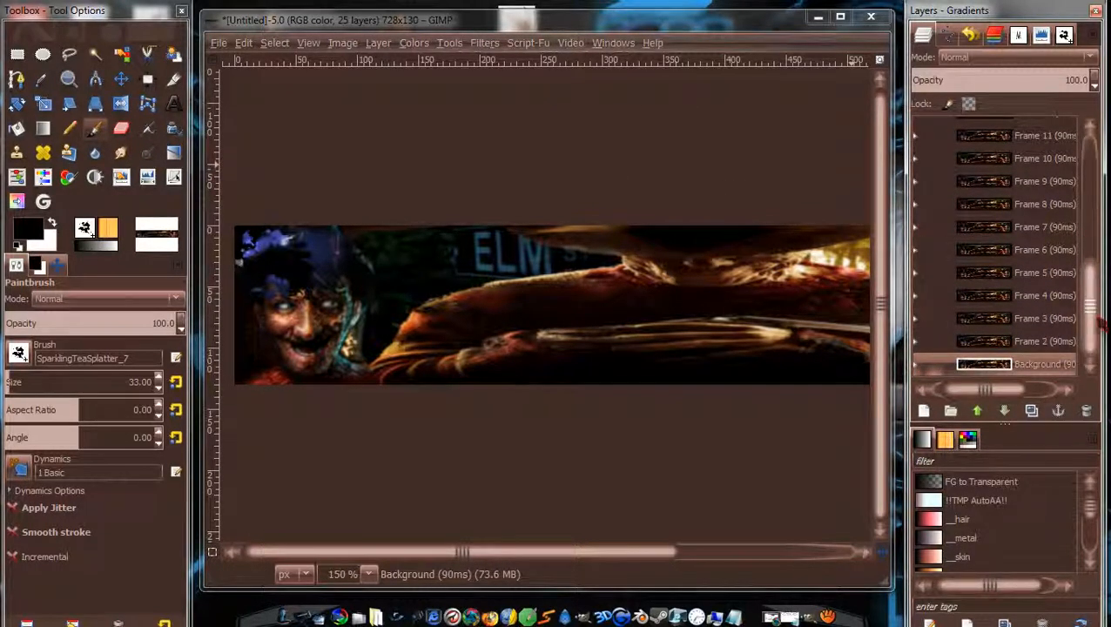
pyautogui.moveTo(1095, 318); pyautogui.dragTo(1097, 347)
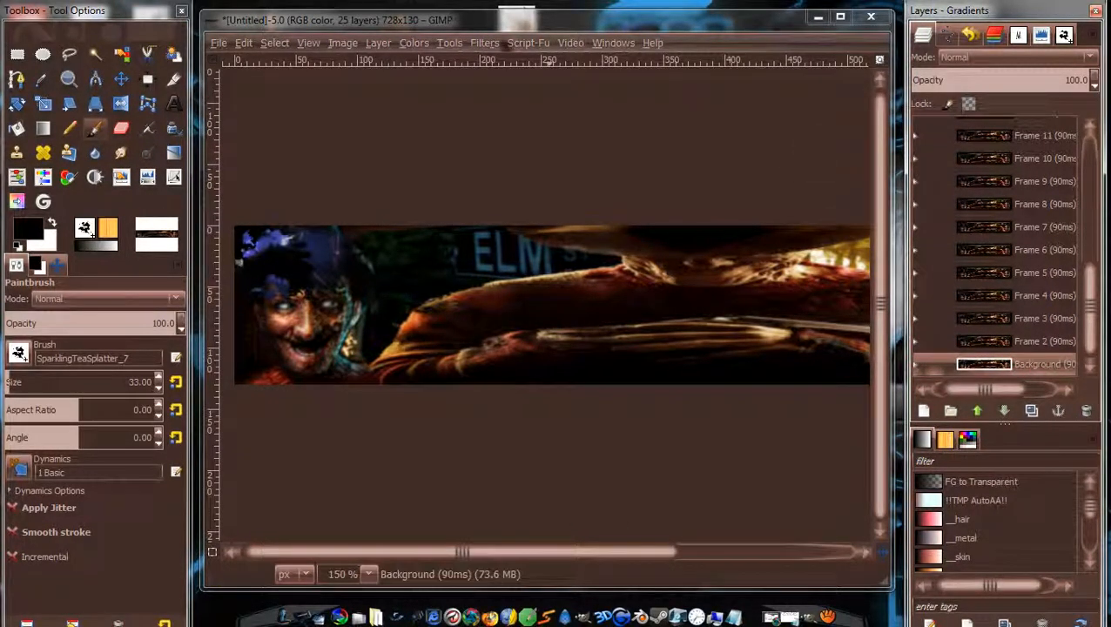
pyautogui.click(485, 43)
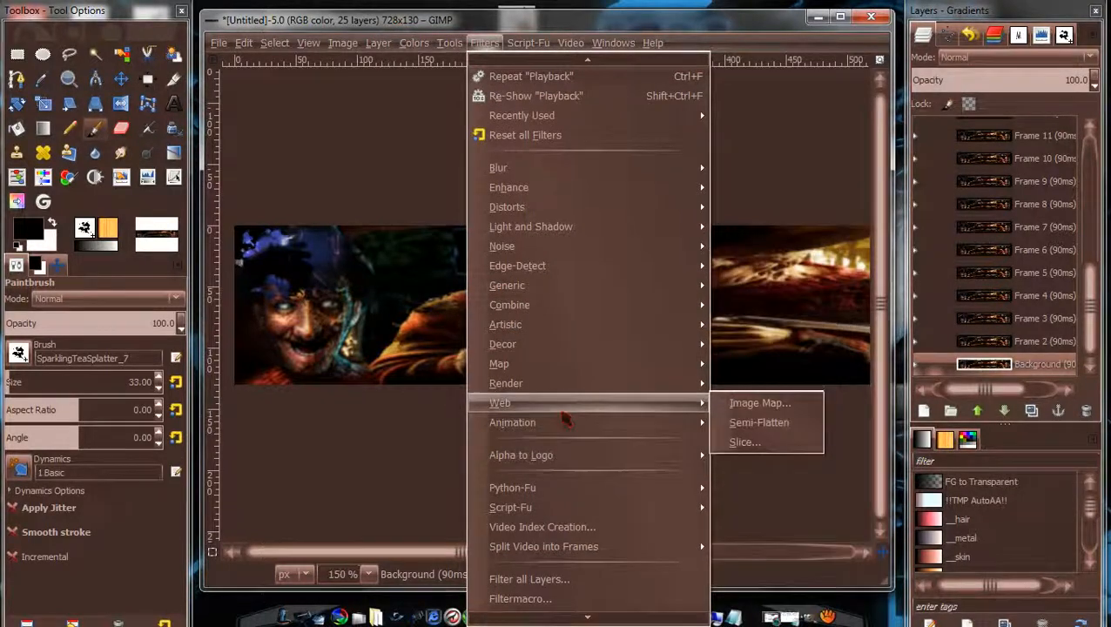
# Open Filters > Animation > Playback and play the 25-frame banner at 10 fps.
pyautogui.moveTo(564, 428)
pyautogui.click(754, 595)
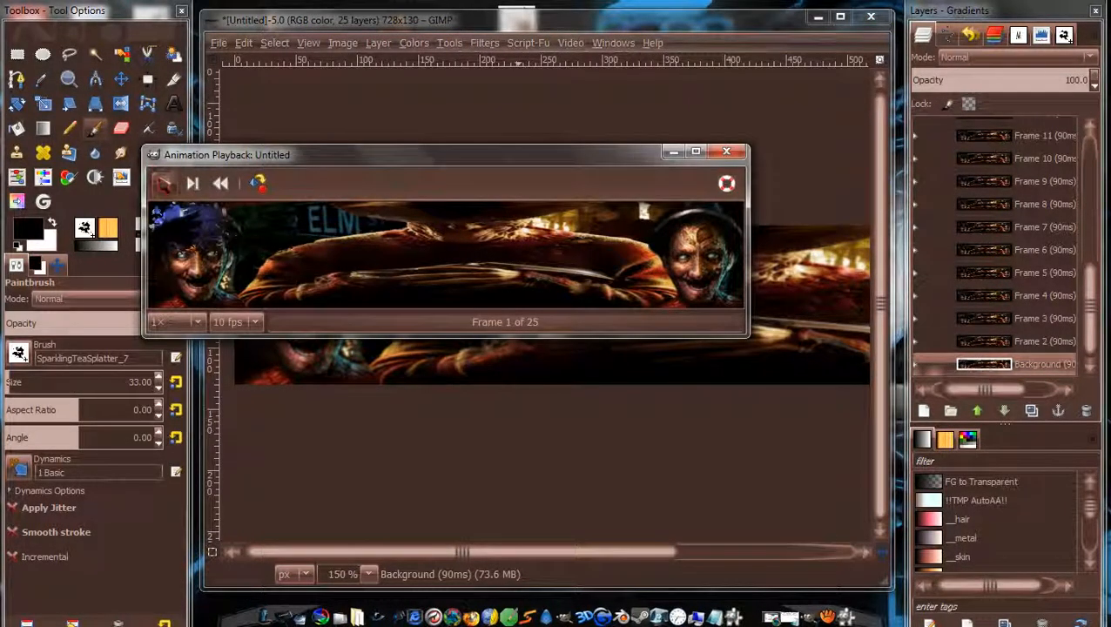
pyautogui.click(162, 183)
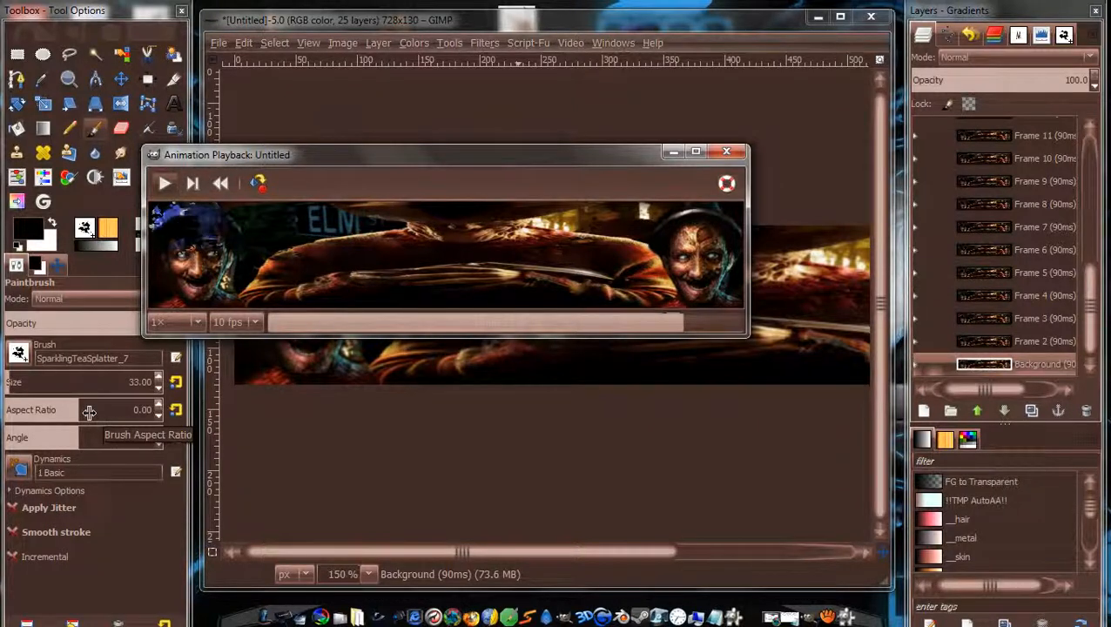
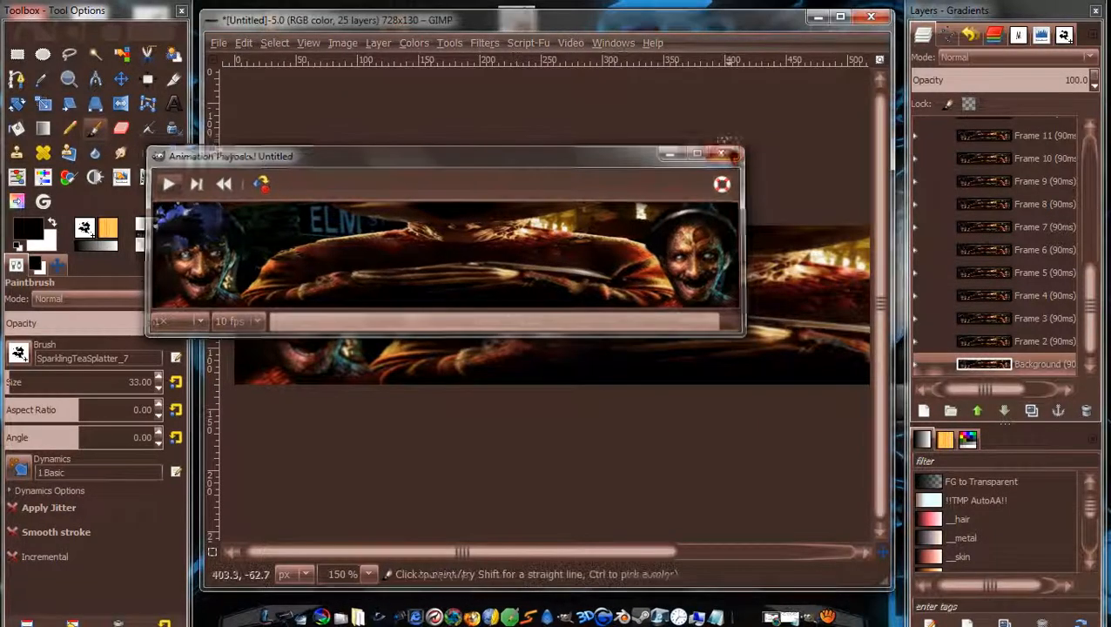
# Close GIMP's Animation Playback preview of the 25-frame banner.
pyautogui.click(726, 151)
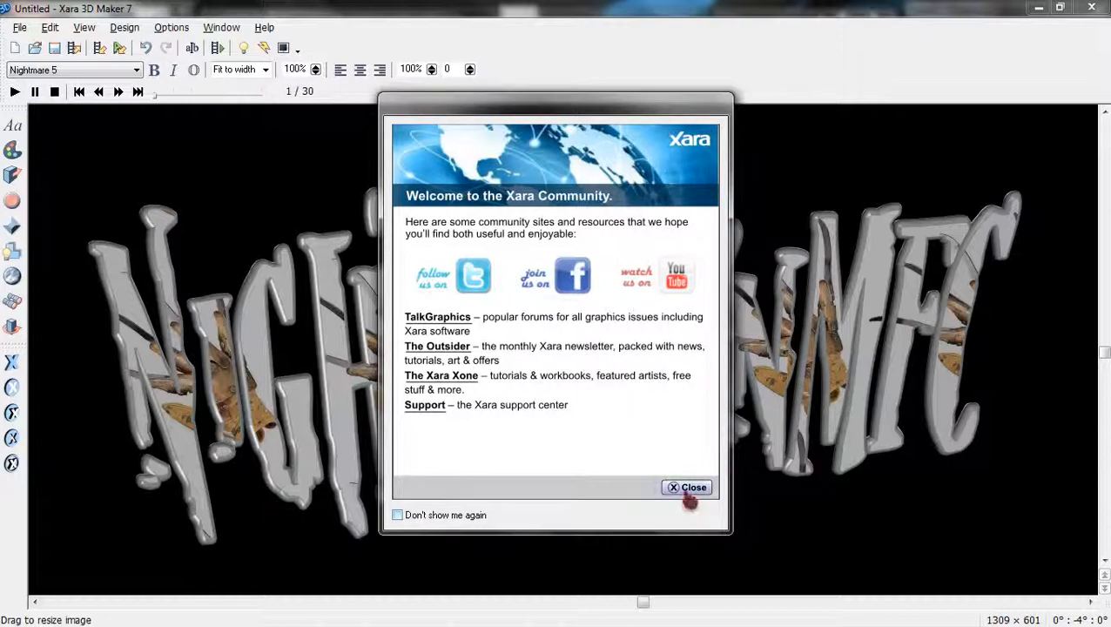
# Dismiss Xara 3D Maker's welcome and tip-of-the-day dialogs.
pyautogui.click(684, 488)
pyautogui.click(658, 422)
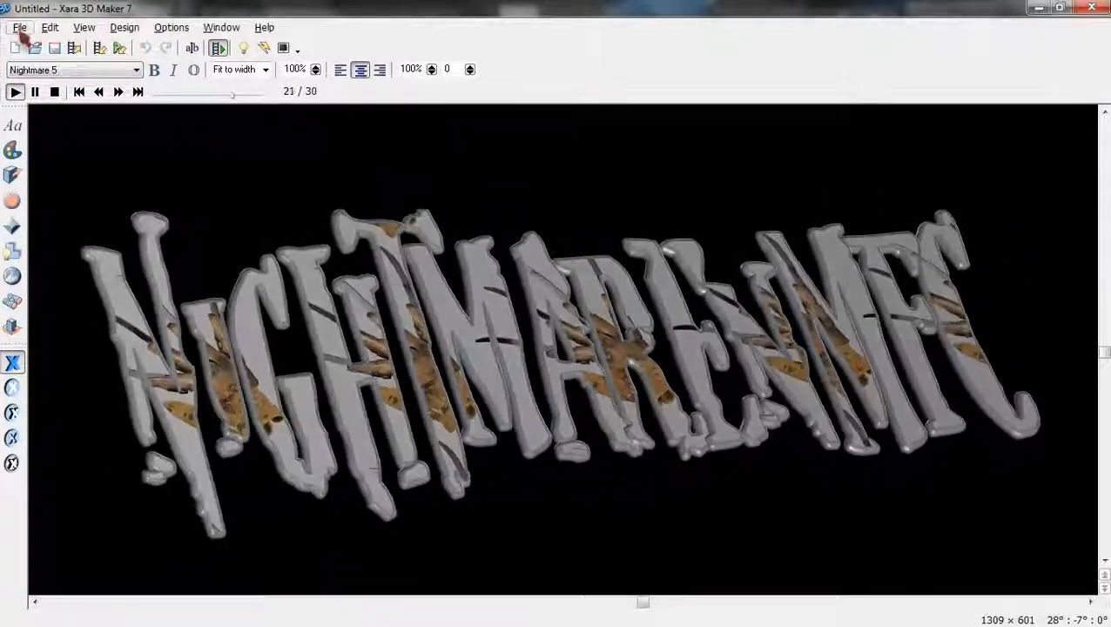
pyautogui.click(20, 29)
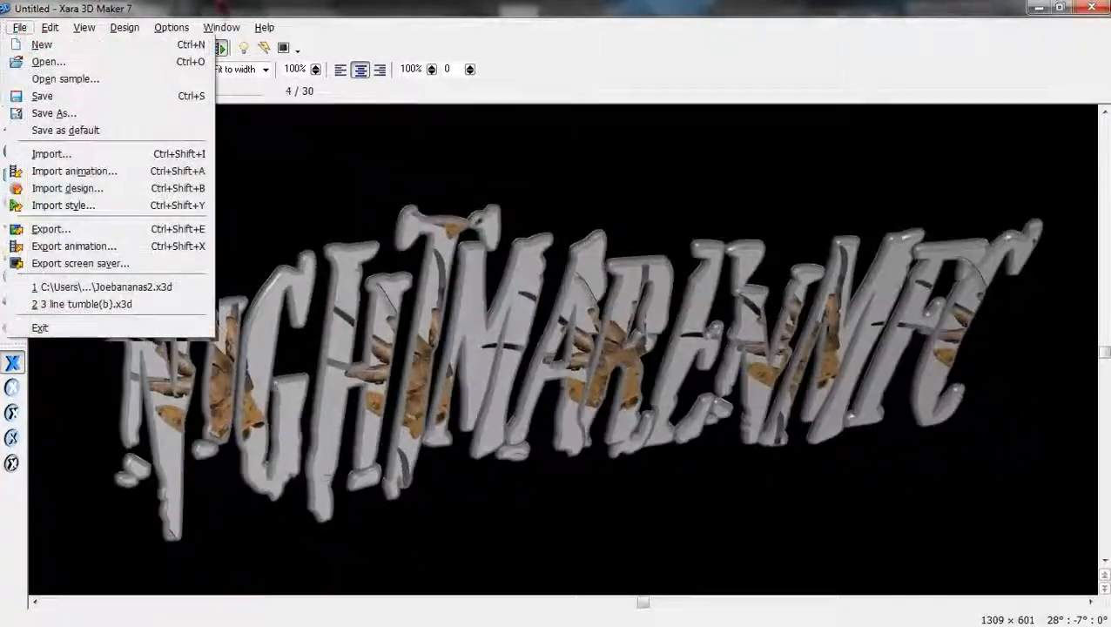
pyautogui.click(418, 17)
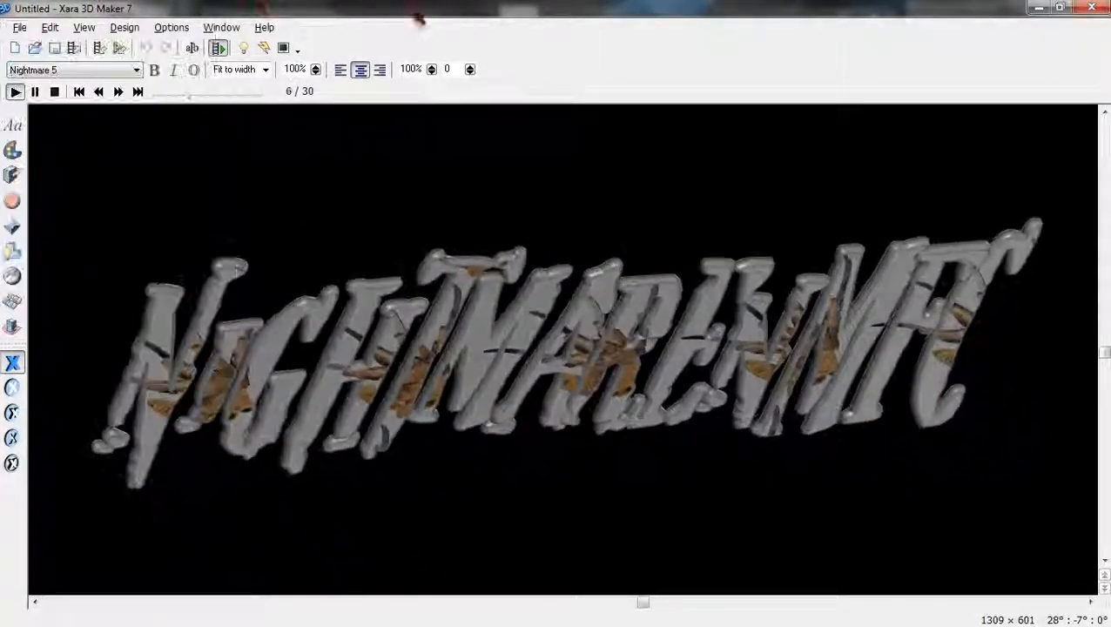
# Set the NIGHTMARE animation to 25 frames per cycle and start File > Export animation.
pyautogui.click(12, 326)
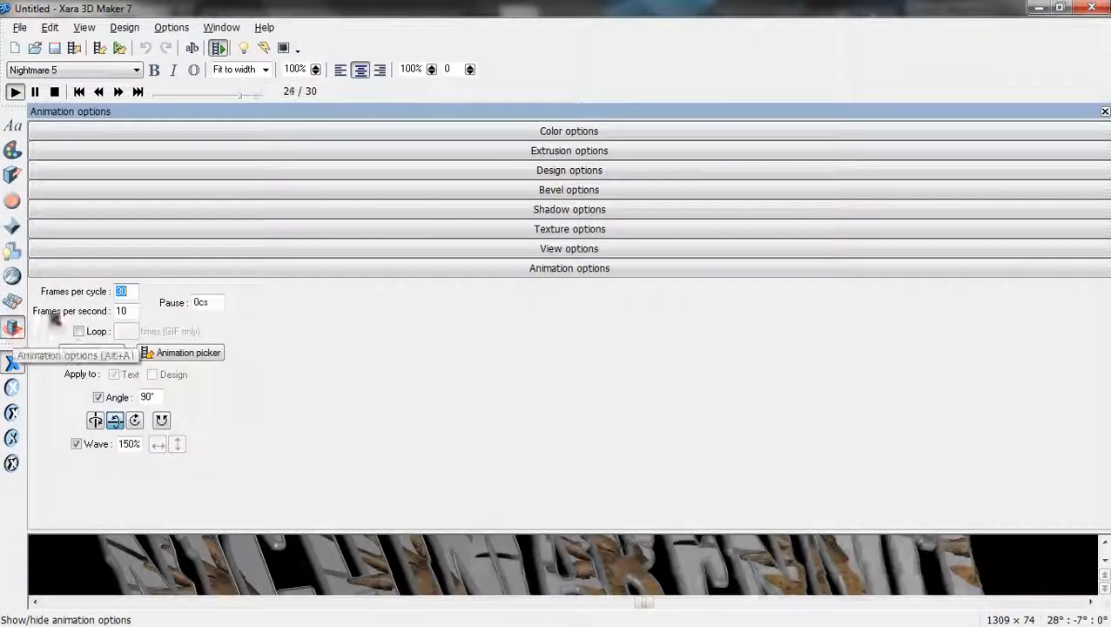
pyautogui.click(126, 292)
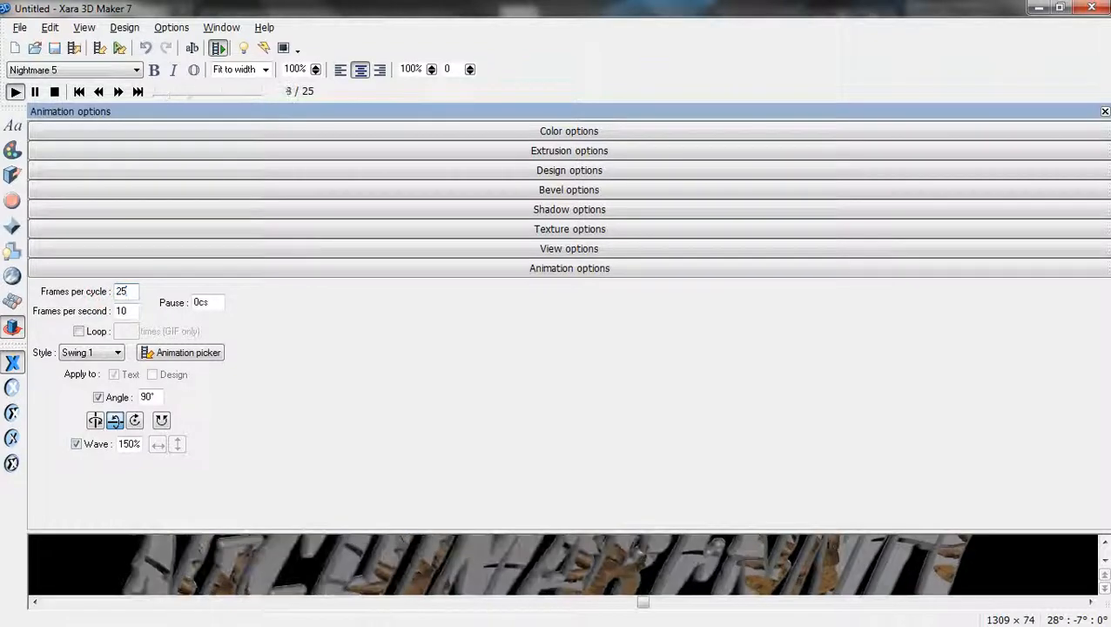
pyautogui.click(19, 27)
pyautogui.click(54, 248)
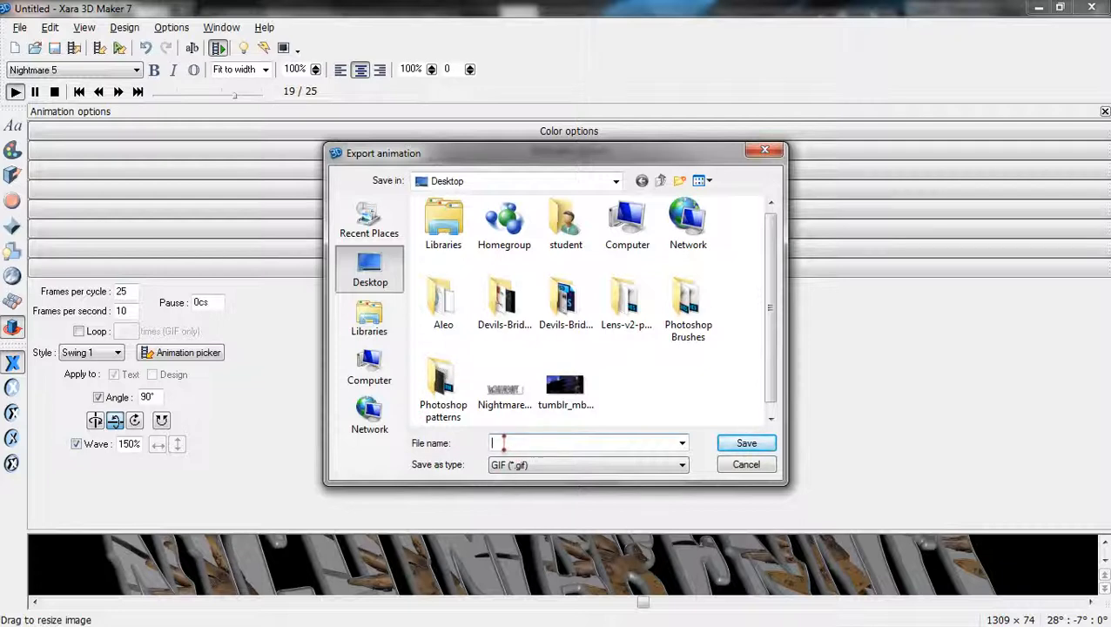
# Save the export as NightmareText.gif, confirm replacing the old file, and accept the GIF settings.
pyautogui.write('N')
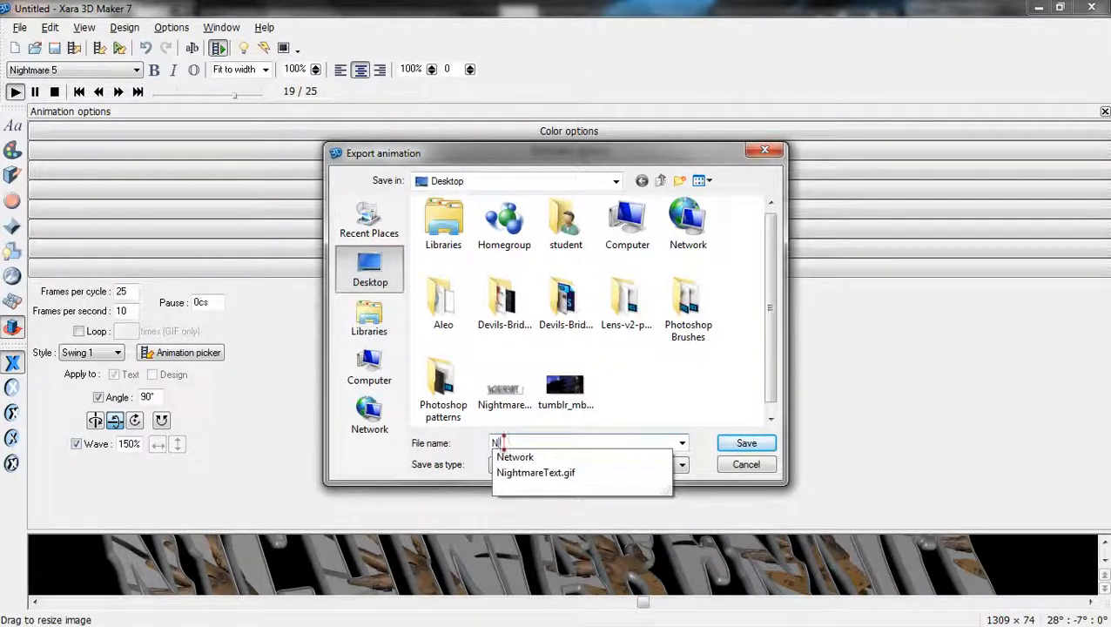
pyautogui.write('i')
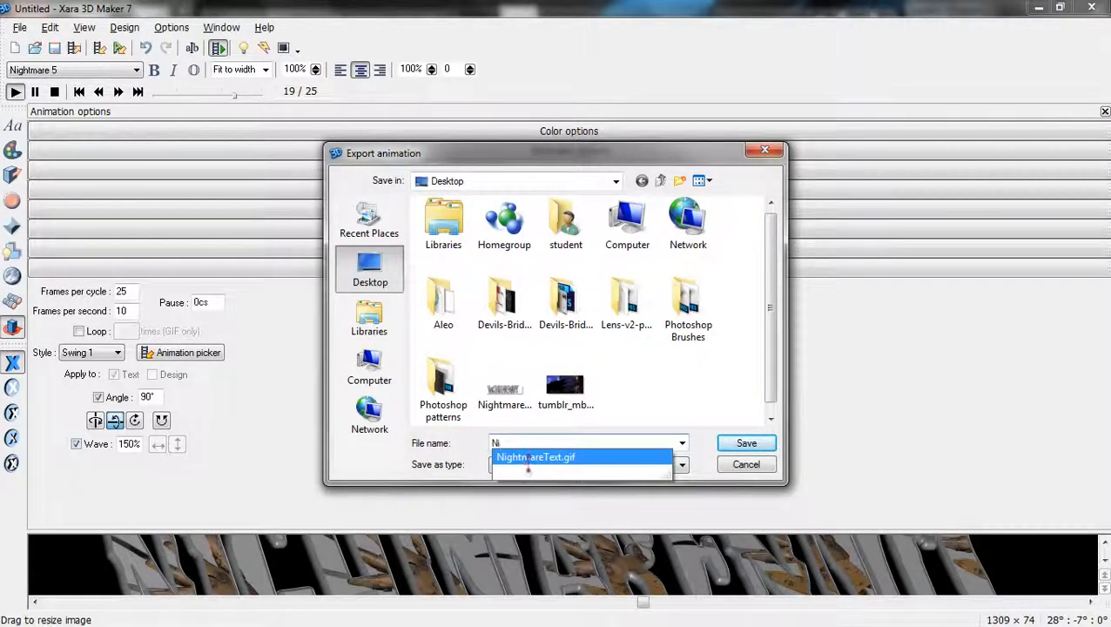
pyautogui.click(537, 456)
pyautogui.click(564, 445)
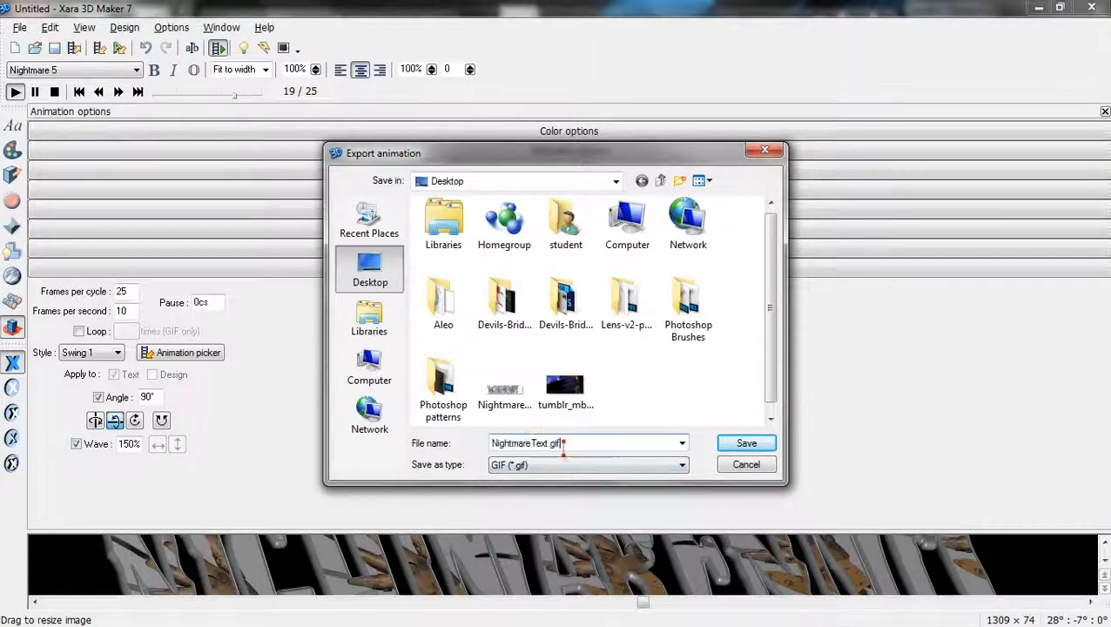
pyautogui.press('BackSpace')
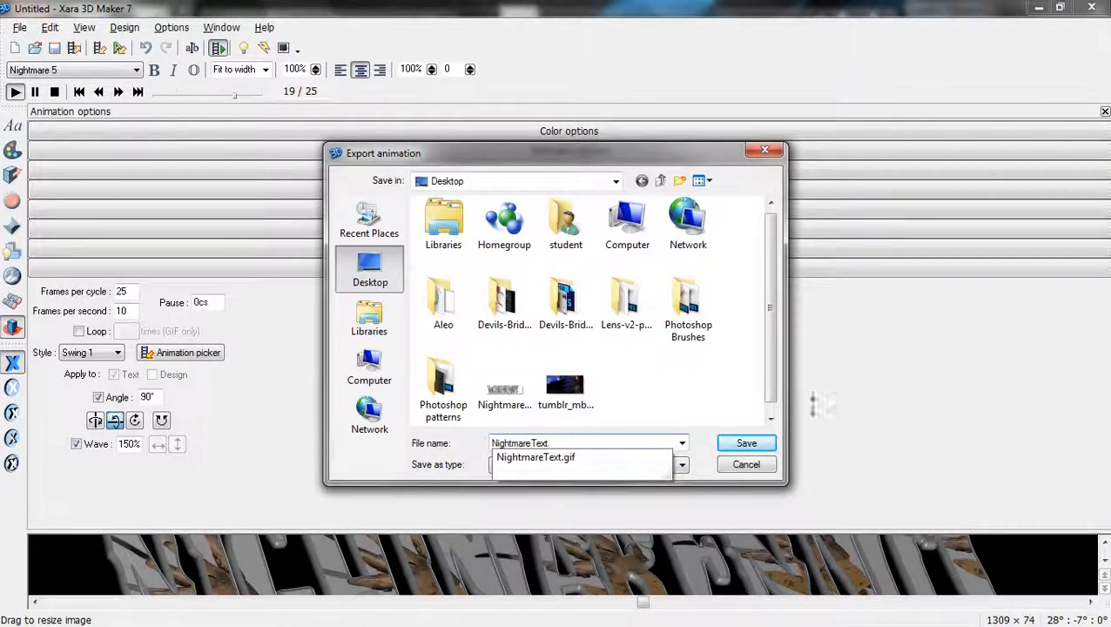
pyautogui.click(747, 447)
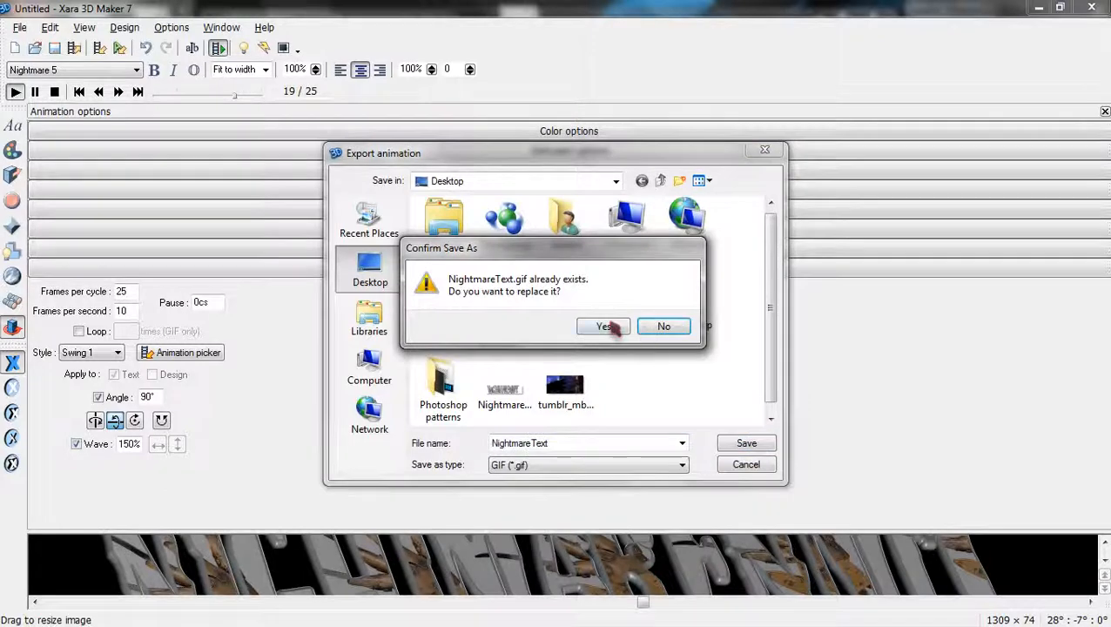
pyautogui.click(607, 327)
pyautogui.click(628, 380)
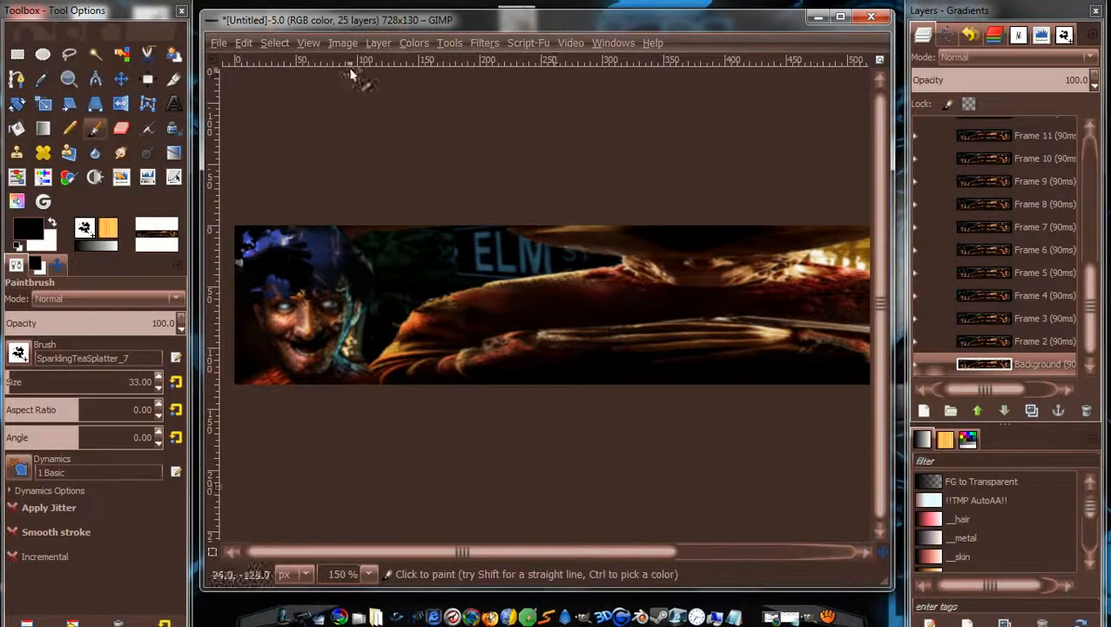
# Load NightmareText.gif from the Desktop into the banner with File > Open as Layers.
pyautogui.click(218, 42)
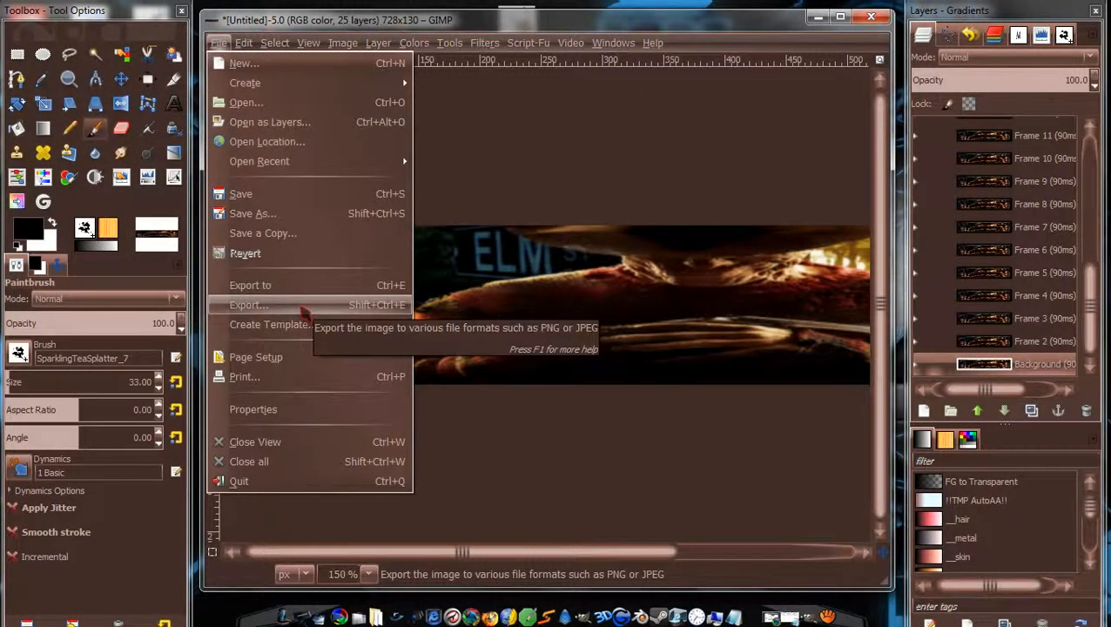
pyautogui.click(281, 123)
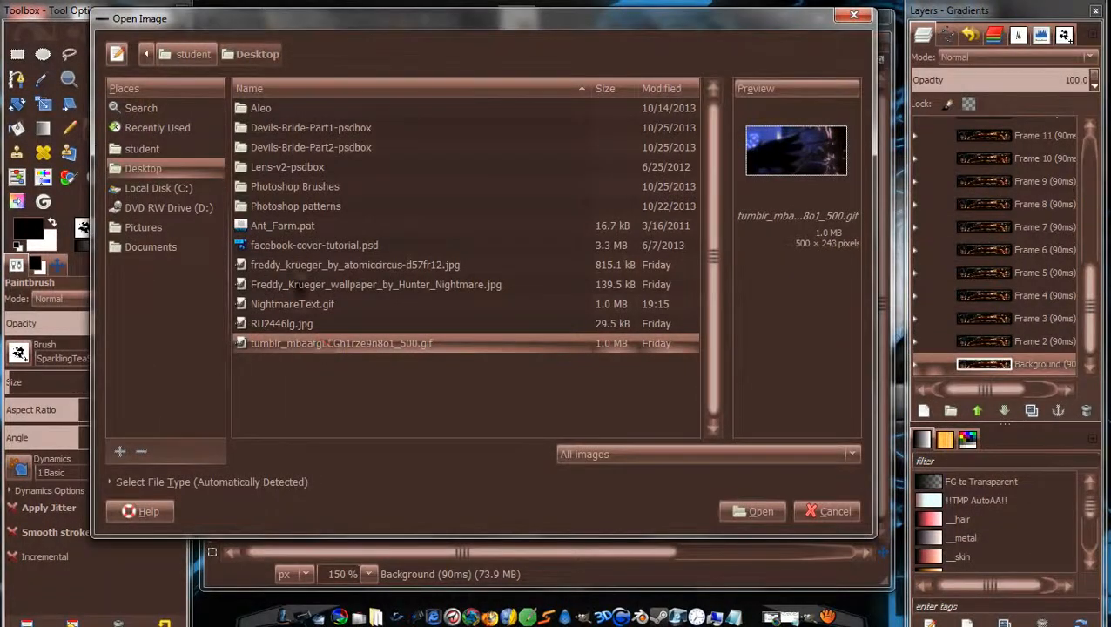
pyautogui.click(304, 306)
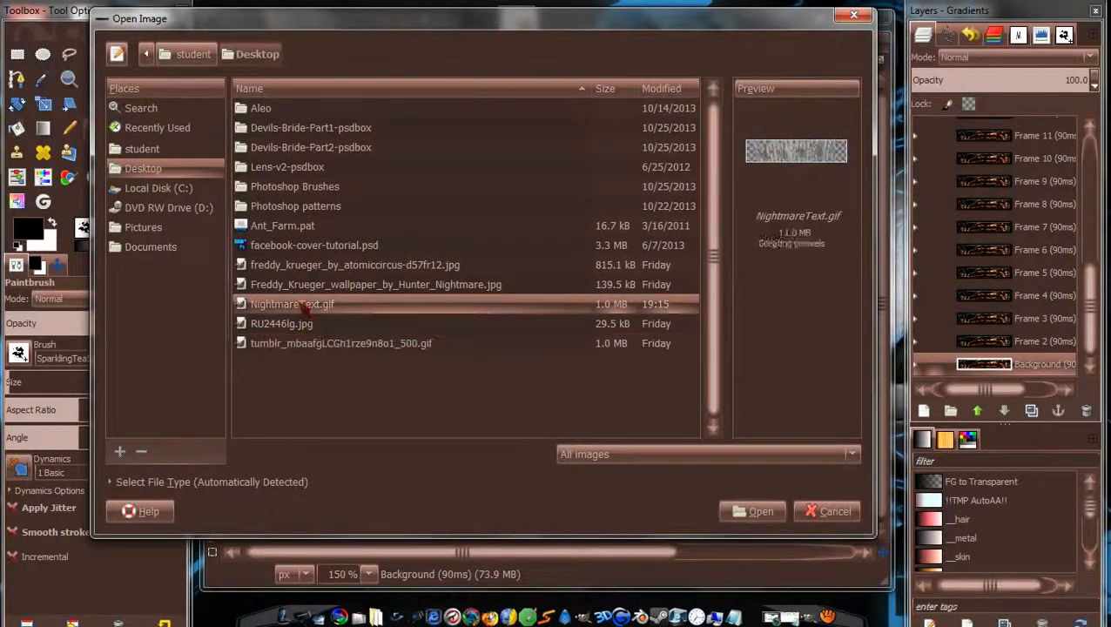
pyautogui.click(743, 515)
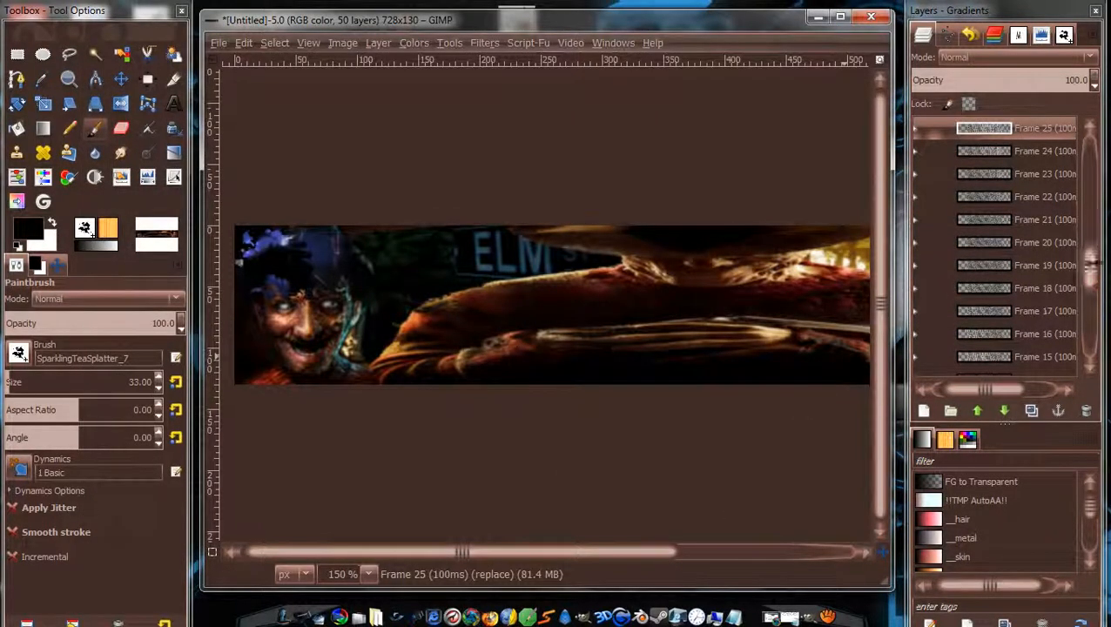
pyautogui.moveTo(1090, 263)
pyautogui.mouseDown()
pyautogui.moveTo(1089, 354)
pyautogui.moveTo(1091, 250)
pyautogui.mouseUp()
# Lower the Frame 2 (90ms) layer down the stack to sit just below Frame 2 (100ms).
pyautogui.click(1045, 209)
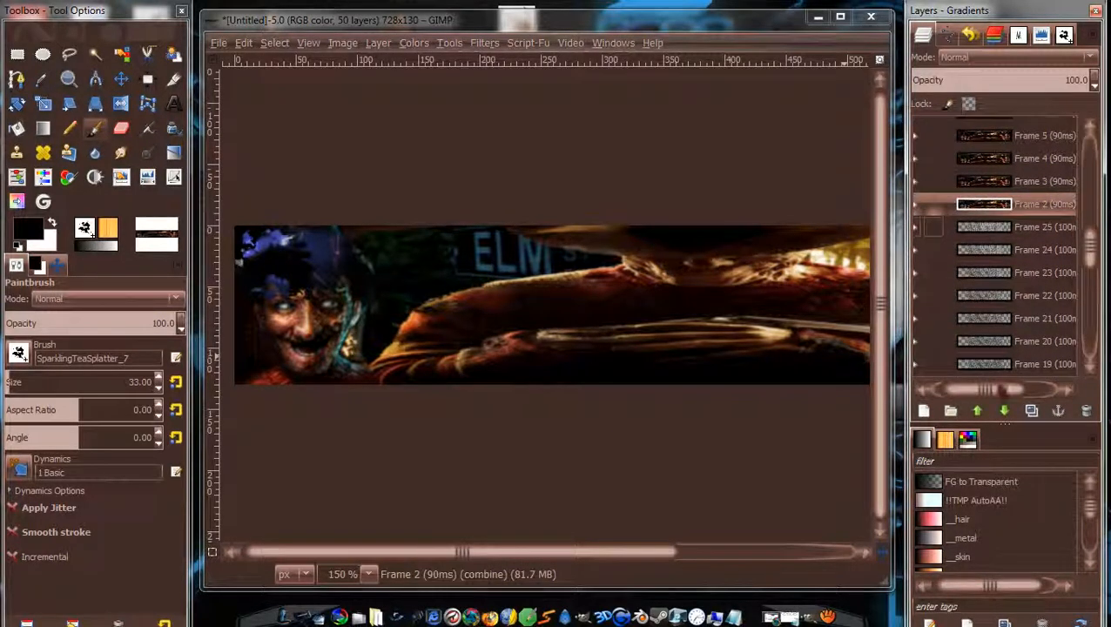
pyautogui.click(985, 412)
pyautogui.click(985, 412)
pyautogui.click(985, 412)
pyautogui.click(985, 411)
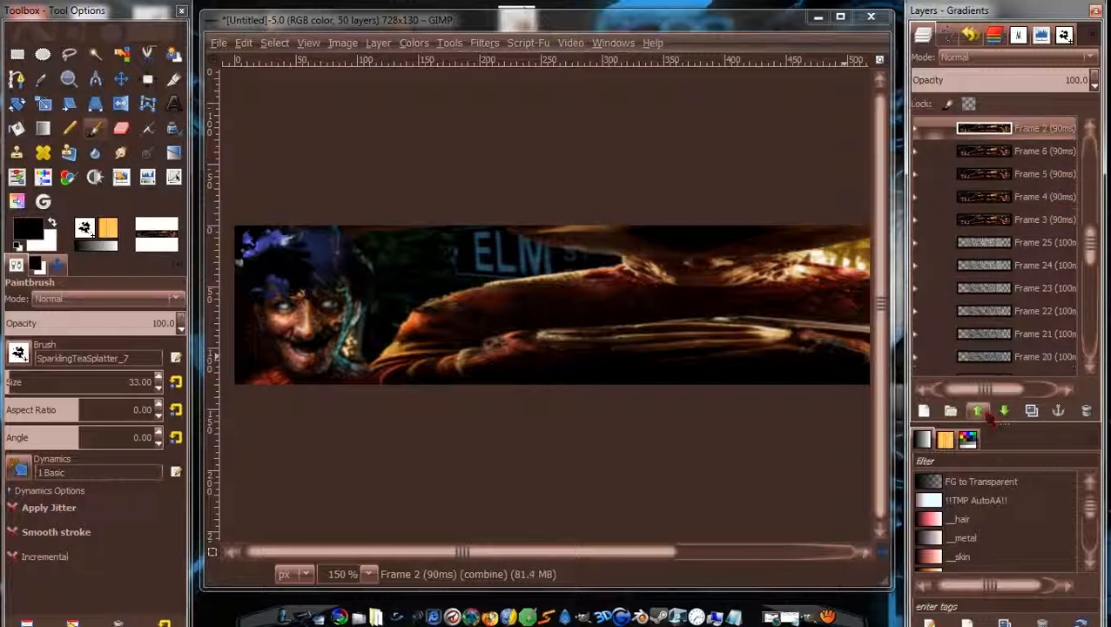
pyautogui.click(1005, 413)
pyautogui.click(1005, 413)
pyautogui.click(1005, 413)
pyautogui.click(1005, 413)
pyautogui.click(1005, 413)
pyautogui.click(1005, 413)
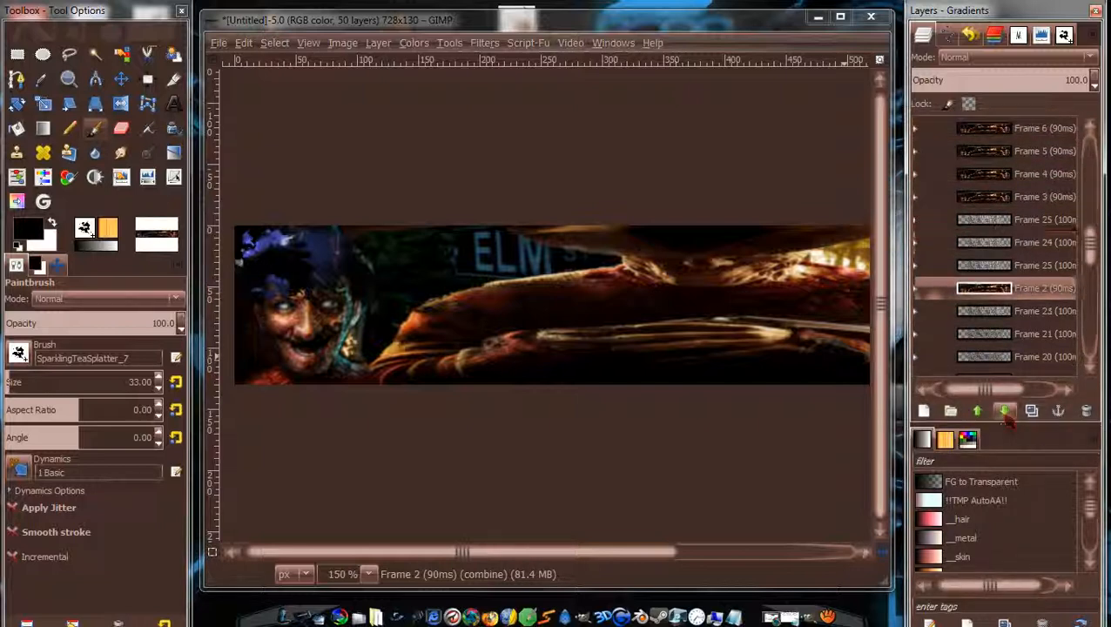
pyautogui.click(1005, 413)
pyautogui.click(1005, 413)
pyautogui.click(1005, 415)
pyautogui.click(1005, 415)
pyautogui.click(1006, 415)
pyautogui.click(1006, 415)
pyautogui.click(1006, 414)
pyautogui.click(1006, 414)
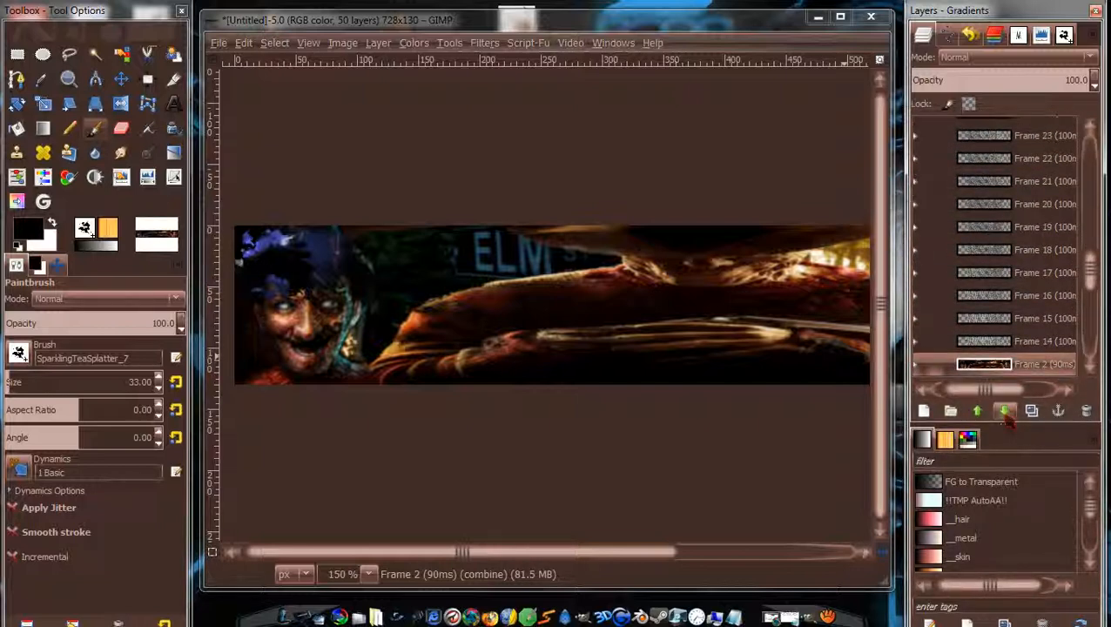
pyautogui.click(1006, 414)
pyautogui.click(1006, 415)
pyautogui.click(1006, 414)
pyautogui.click(1006, 415)
pyautogui.click(1006, 414)
pyautogui.click(1006, 414)
pyautogui.click(1006, 414)
pyautogui.click(1006, 414)
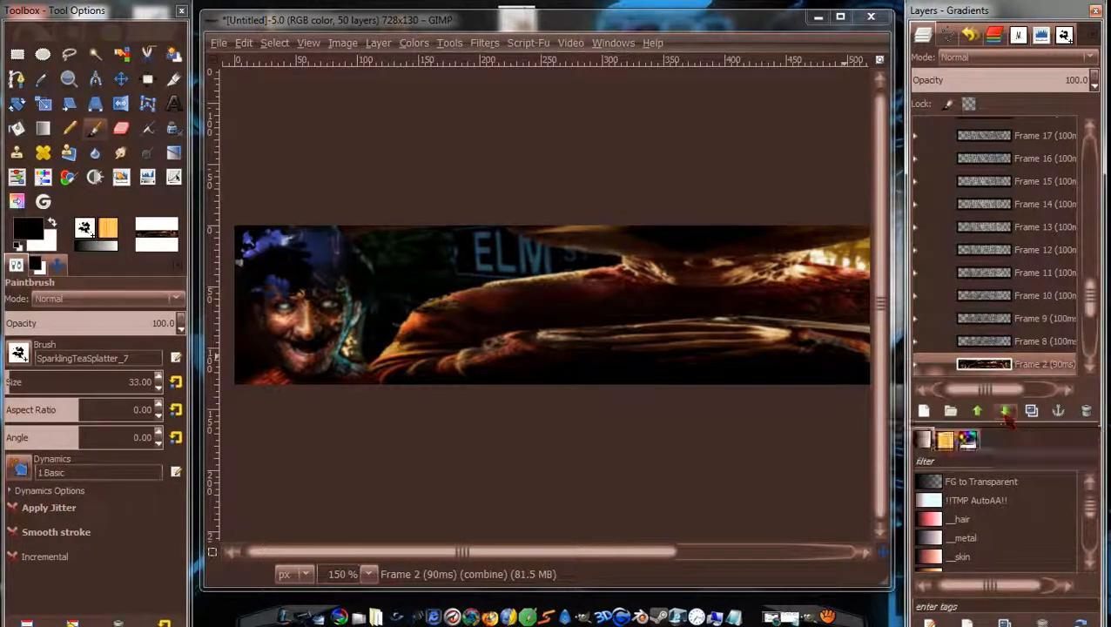
pyautogui.click(1006, 414)
pyautogui.click(1006, 414)
pyautogui.click(1005, 415)
pyautogui.click(1006, 415)
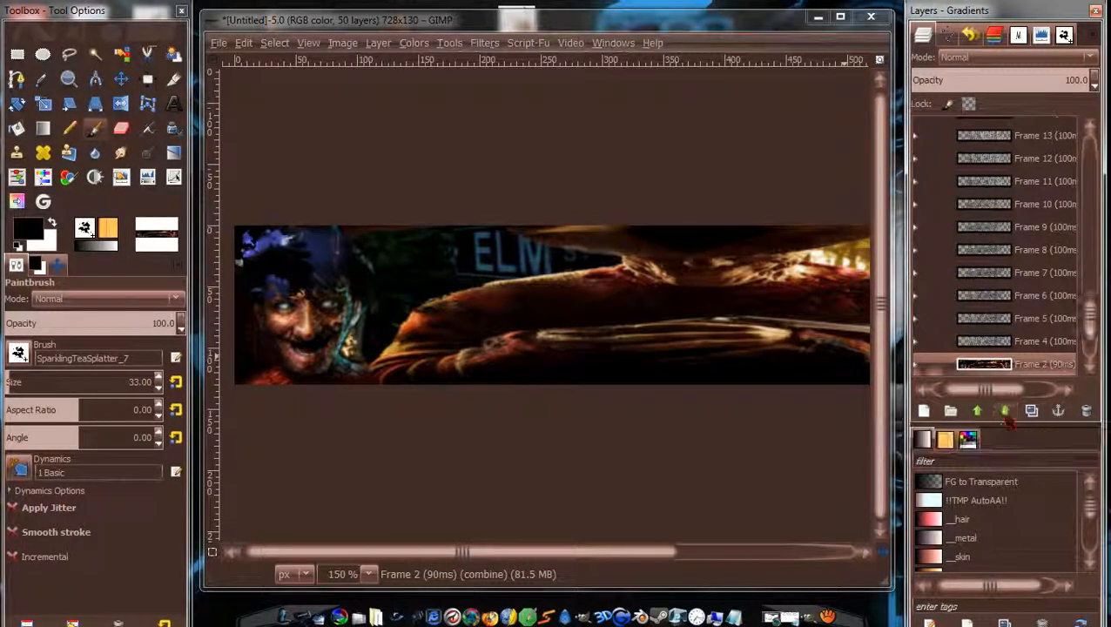
pyautogui.click(1006, 415)
pyautogui.moveTo(1092, 321); pyautogui.dragTo(1092, 349)
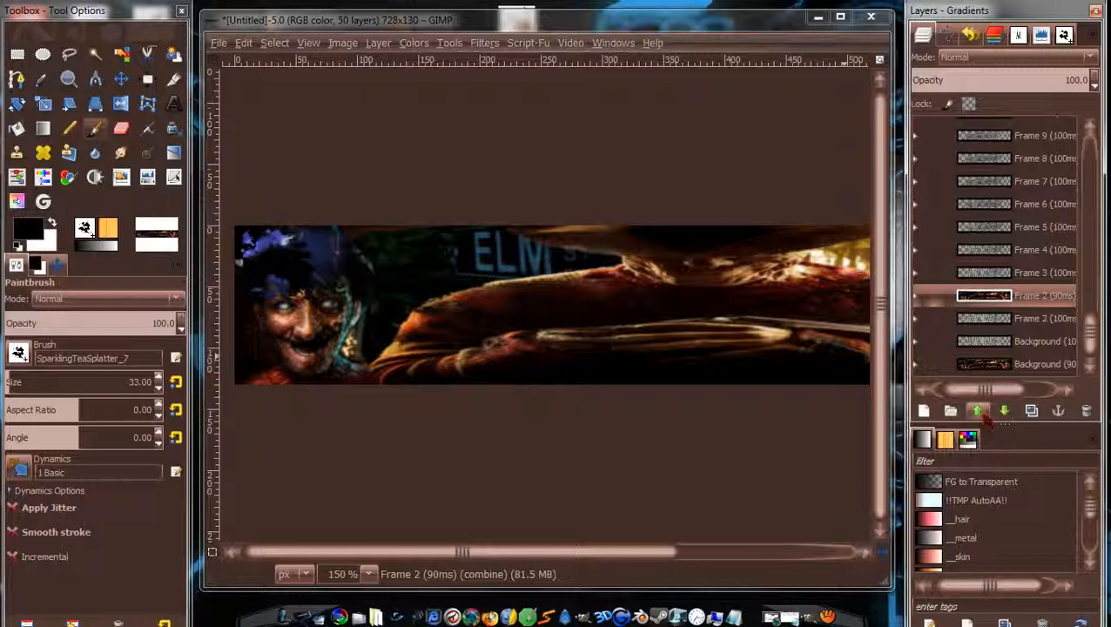
pyautogui.click(978, 411)
pyautogui.click(1004, 411)
pyautogui.click(1005, 411)
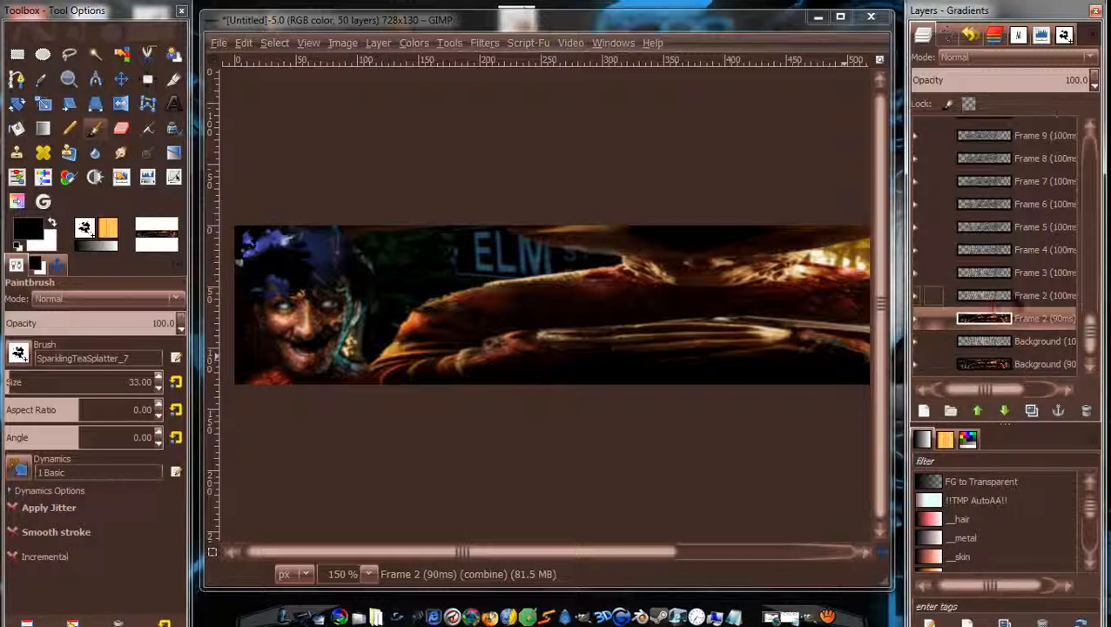
# Move the Frame 3 (90ms) layer down beside Frame 3 (100ms).
pyautogui.moveTo(1093, 339); pyautogui.dragTo(1093, 254)
pyautogui.click(1041, 177)
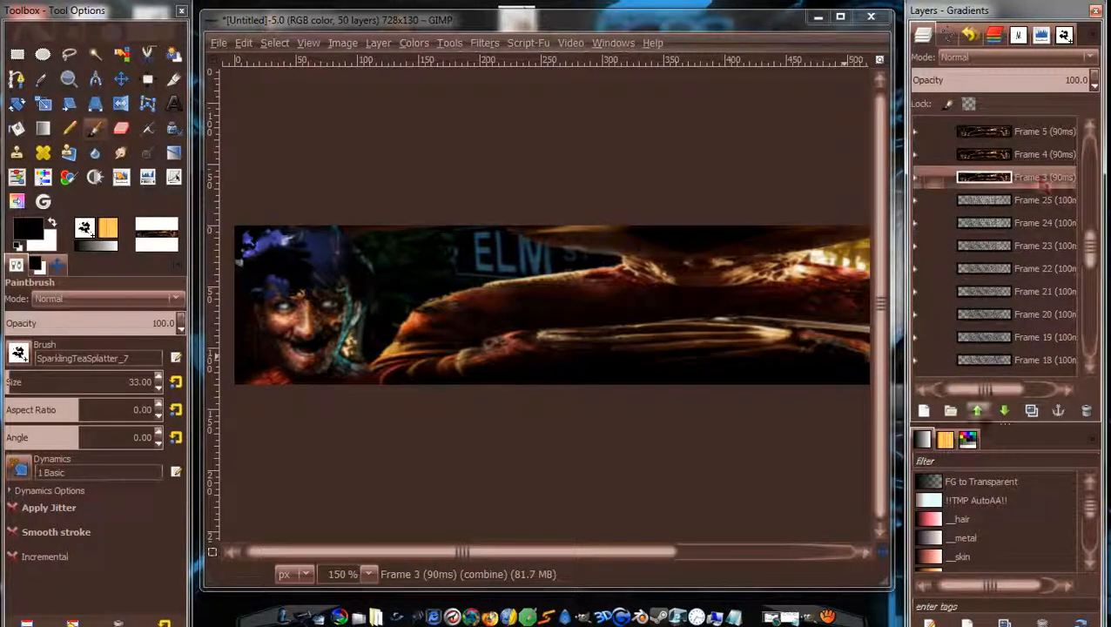
pyautogui.click(977, 411)
pyautogui.click(977, 411)
pyautogui.click(978, 411)
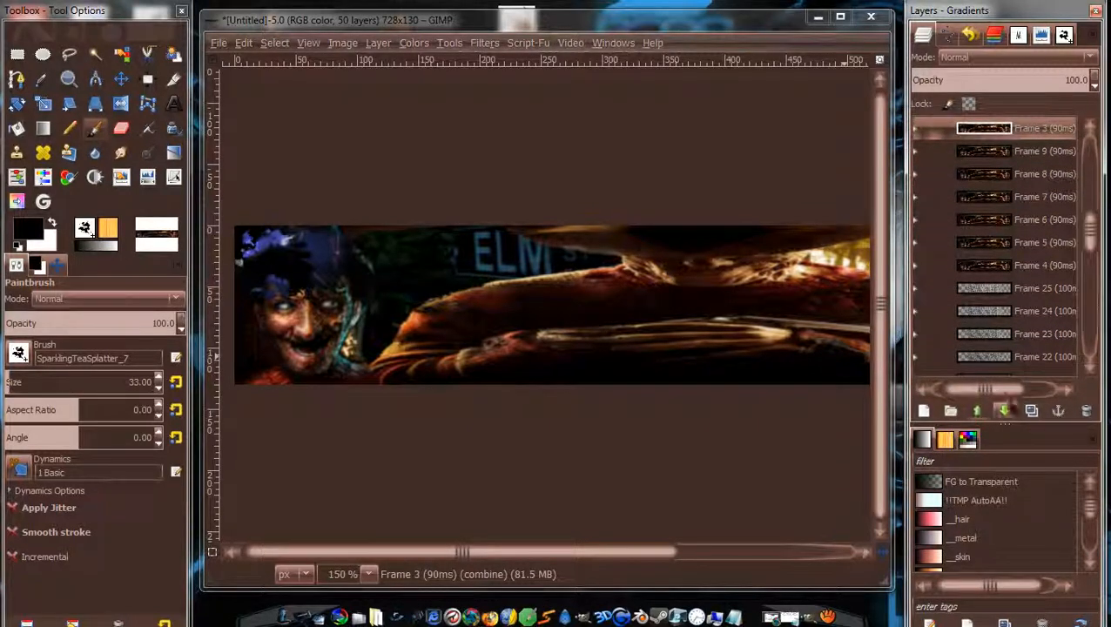
pyautogui.click(1005, 411)
pyautogui.click(1004, 410)
pyautogui.click(1004, 410)
pyautogui.click(1005, 411)
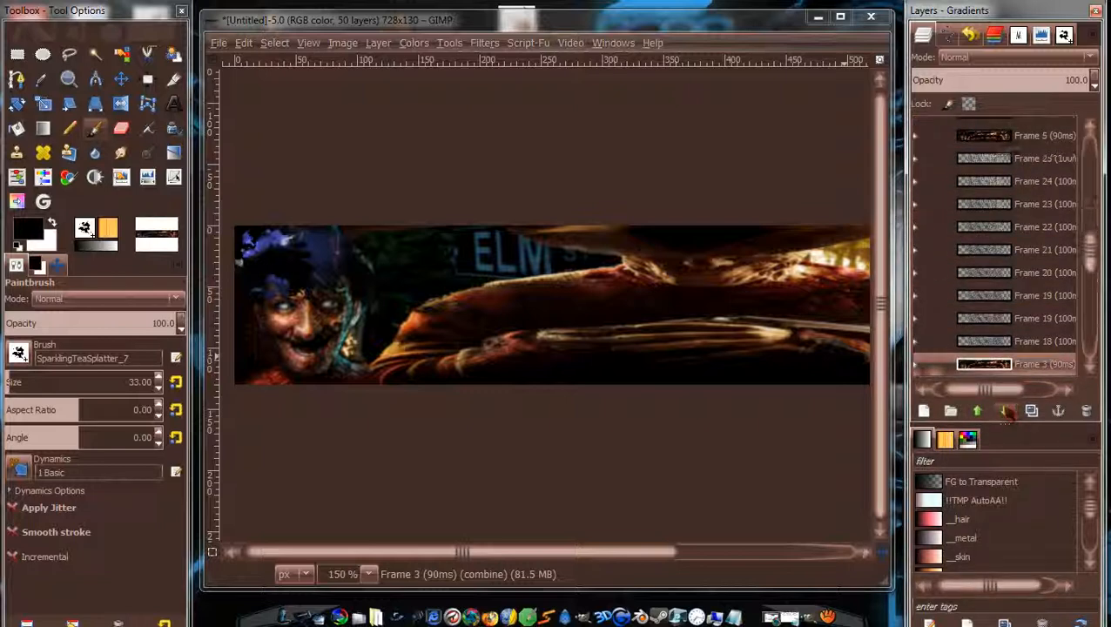
pyautogui.click(1006, 412)
pyautogui.click(1005, 411)
pyautogui.click(1005, 411)
pyautogui.click(1005, 411)
pyautogui.click(1005, 411)
pyautogui.click(1005, 411)
pyautogui.click(1005, 411)
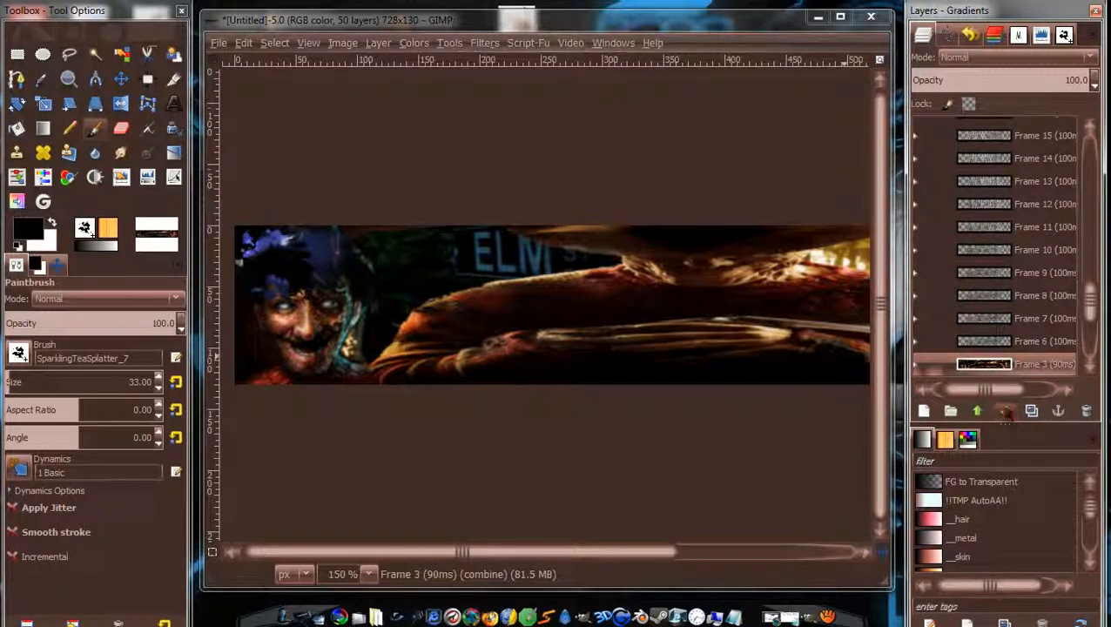
pyautogui.click(1005, 411)
pyautogui.click(1005, 411)
pyautogui.click(1005, 411)
pyautogui.click(978, 411)
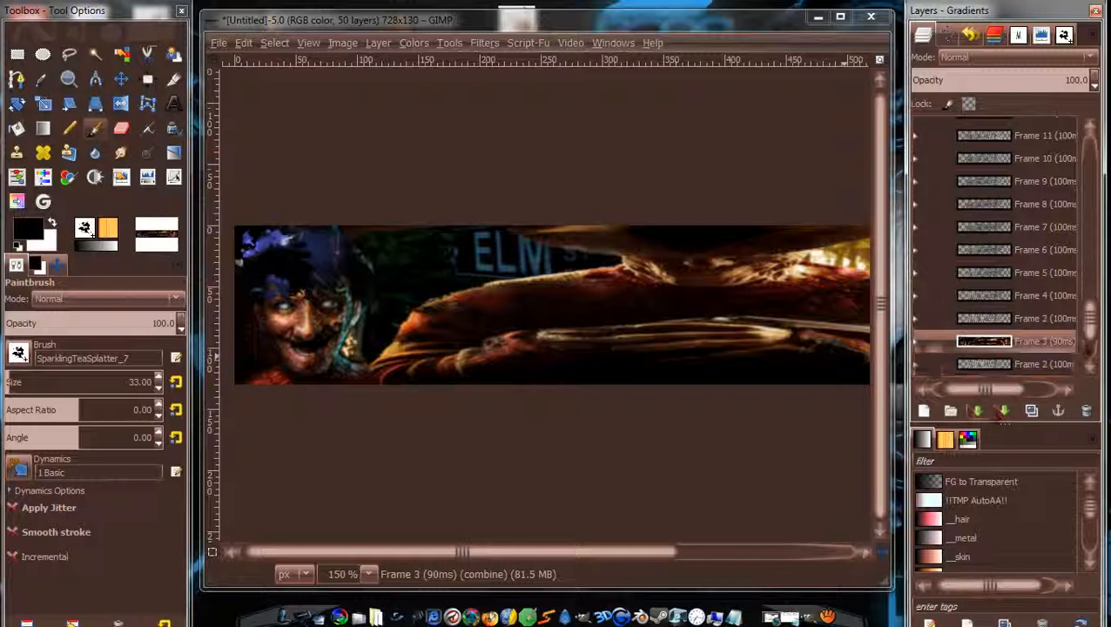
# Reorder Frame 4 (90ms) and Frame 3 (100ms) so Frame 4 (90ms) sits beside its match.
pyautogui.moveTo(1091, 333); pyautogui.dragTo(1090, 262)
pyautogui.click(1023, 130)
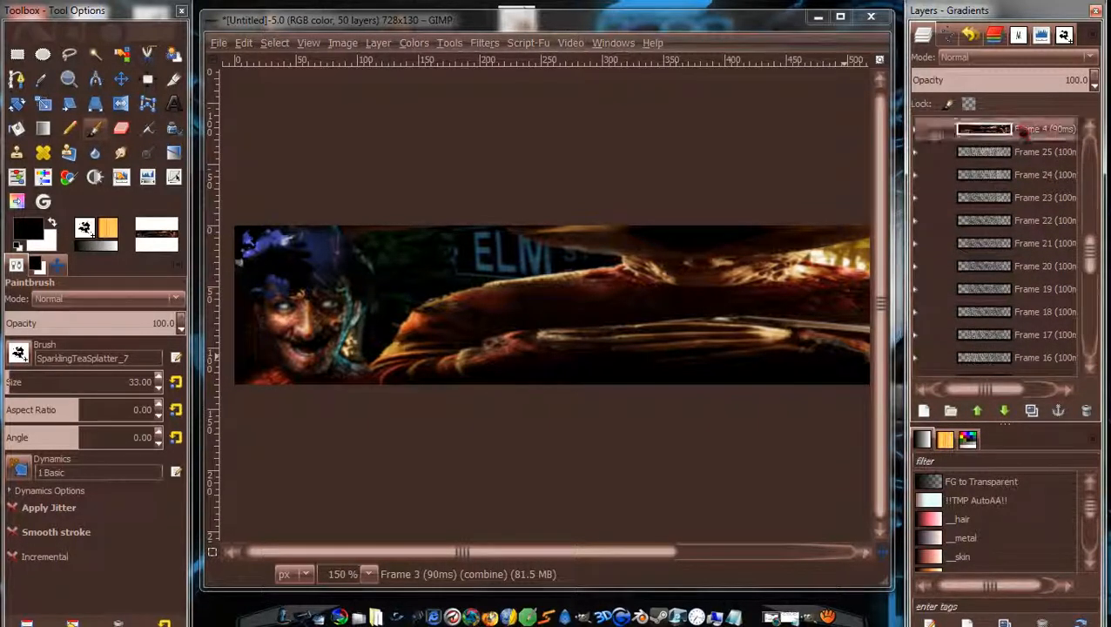
pyautogui.click(1004, 411)
pyautogui.click(1004, 411)
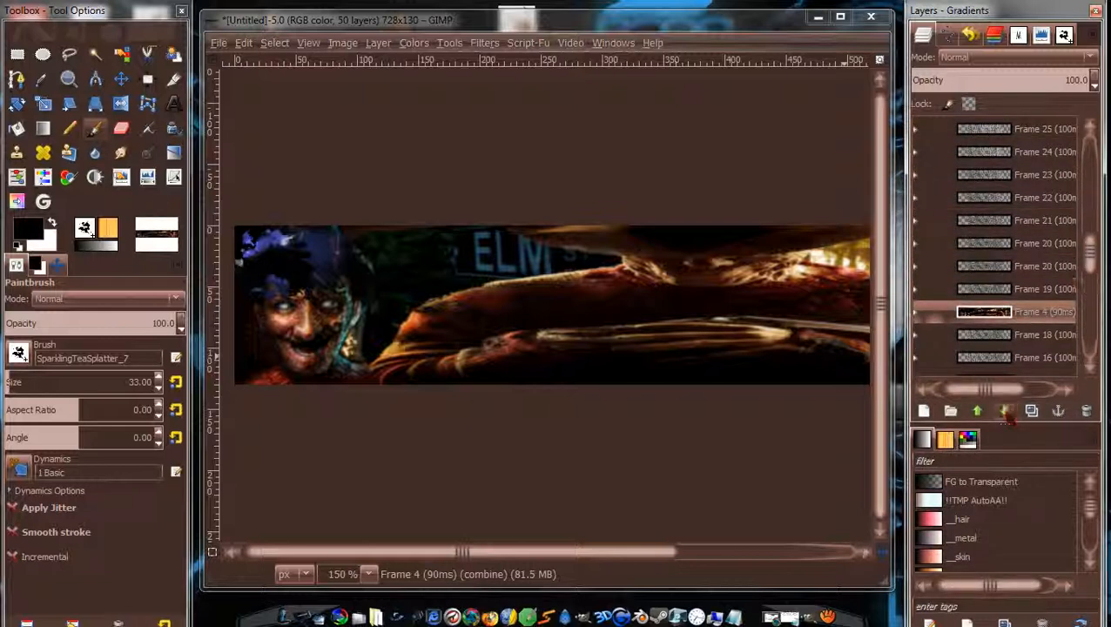
pyautogui.click(1005, 411)
pyautogui.click(1004, 411)
pyautogui.click(1004, 411)
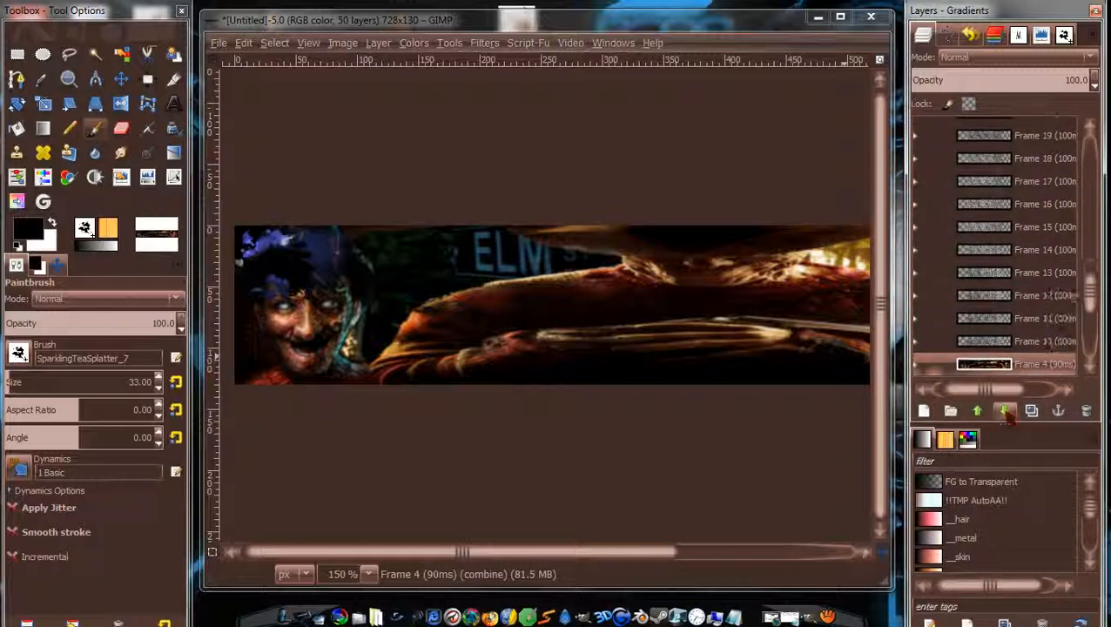
pyautogui.click(1004, 411)
pyautogui.click(1005, 411)
pyautogui.click(1004, 411)
pyautogui.click(1004, 411)
pyautogui.click(1004, 411)
pyautogui.click(1004, 411)
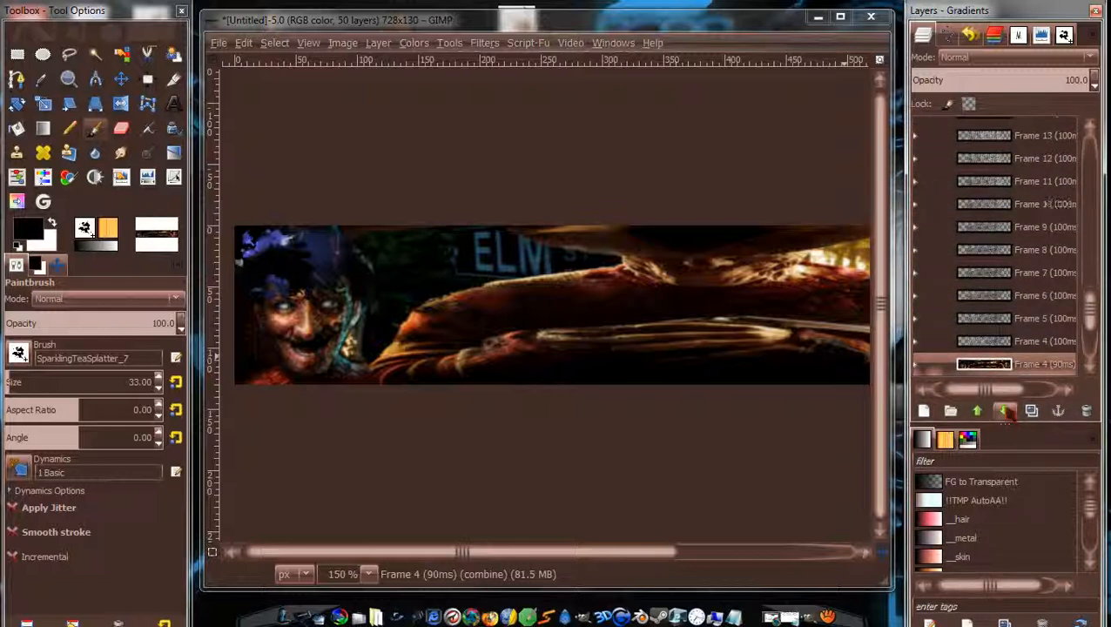
pyautogui.click(1006, 412)
pyautogui.moveTo(1001, 342)
pyautogui.mouseDown()
pyautogui.moveTo(994, 368)
pyautogui.moveTo(1000, 344)
pyautogui.mouseUp()
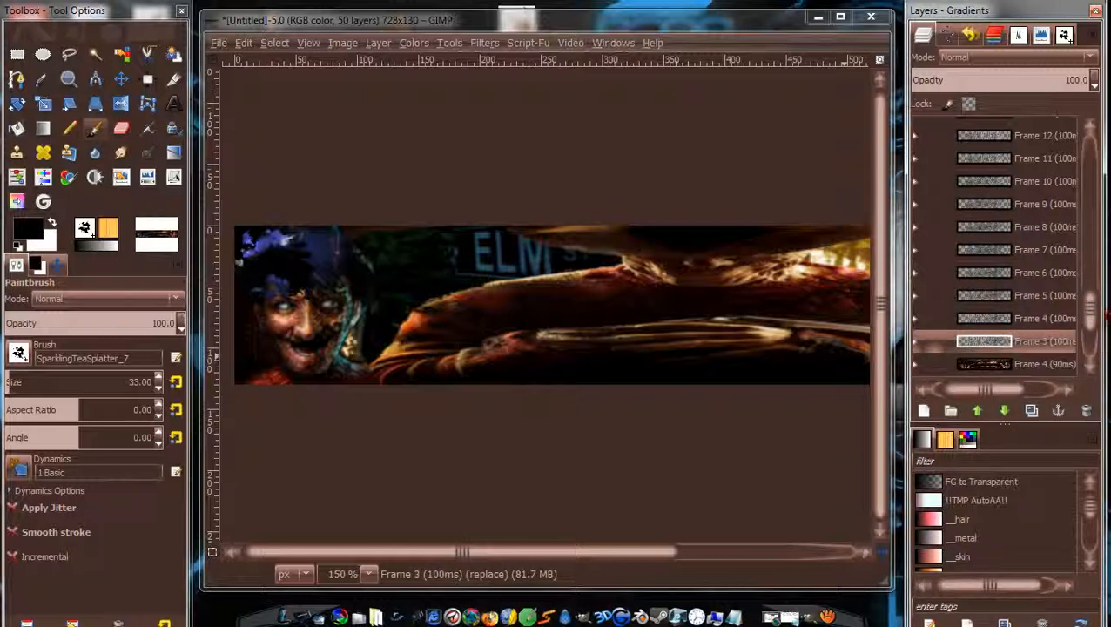
pyautogui.scroll(-3, 1093, 322)
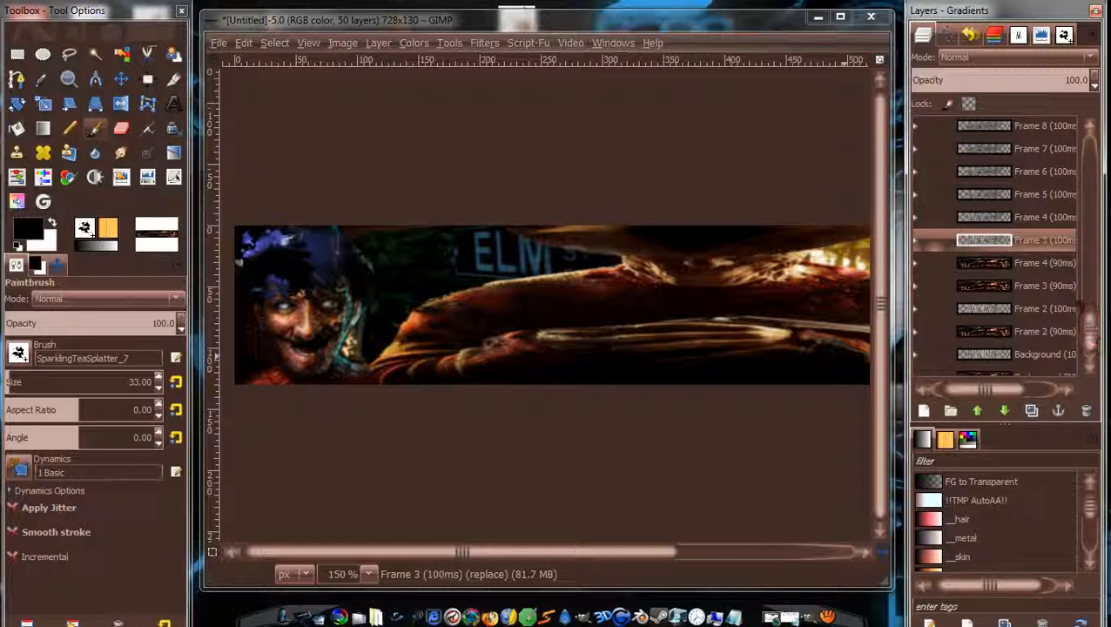
pyautogui.click(1004, 413)
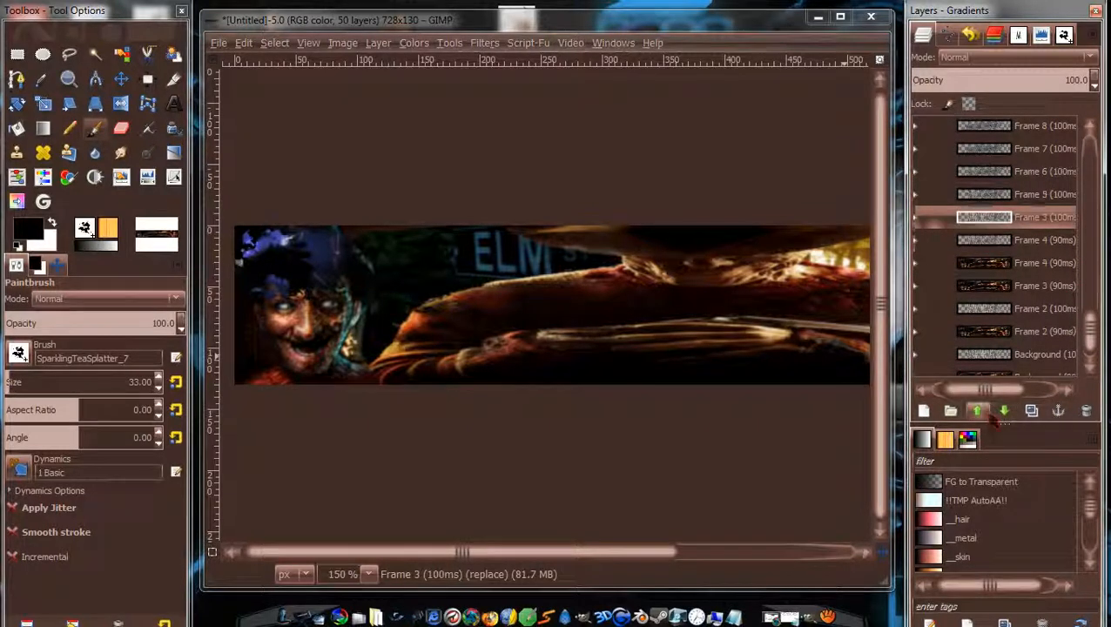
pyautogui.click(1004, 413)
pyautogui.click(1000, 264)
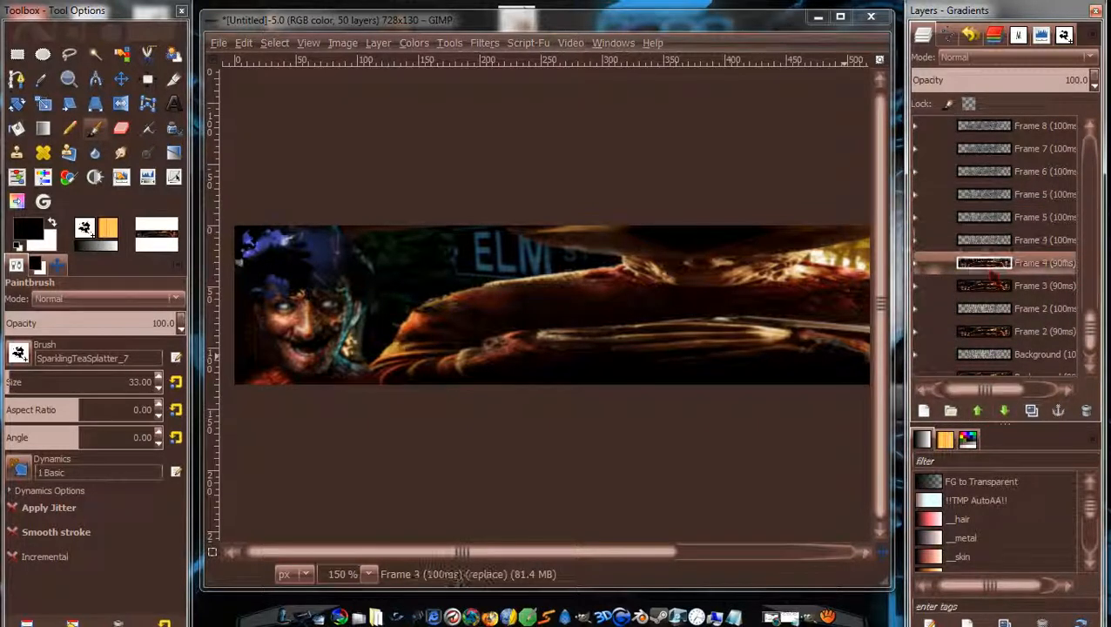
pyautogui.click(976, 411)
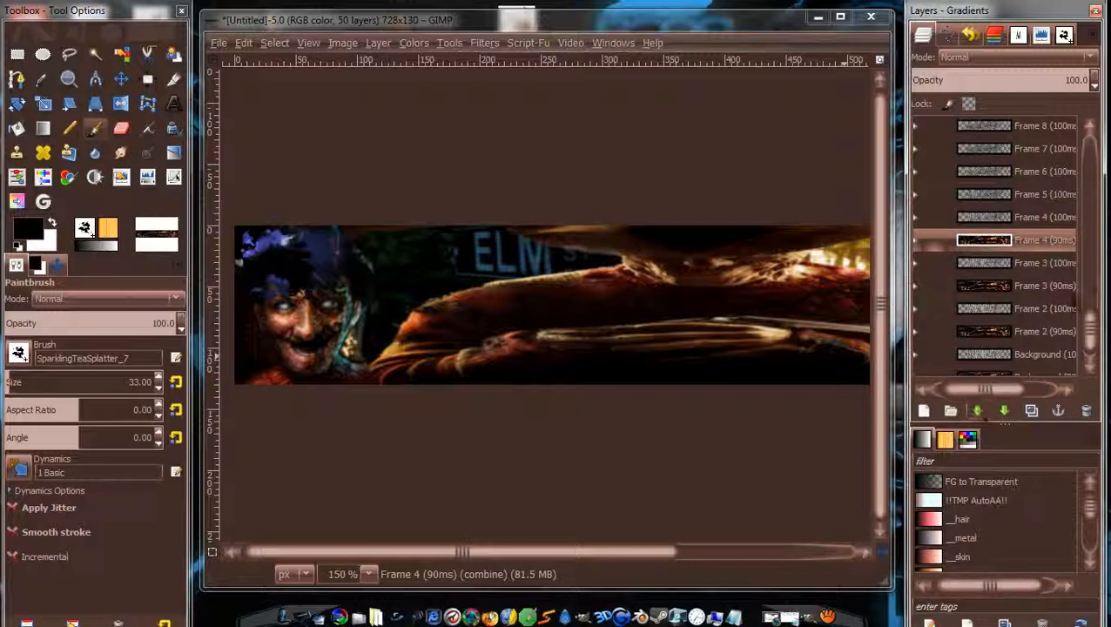
# Move the Frame 5 (90ms) layer down beside Frame 5 (100ms).
pyautogui.scroll(-1, 1095, 349)
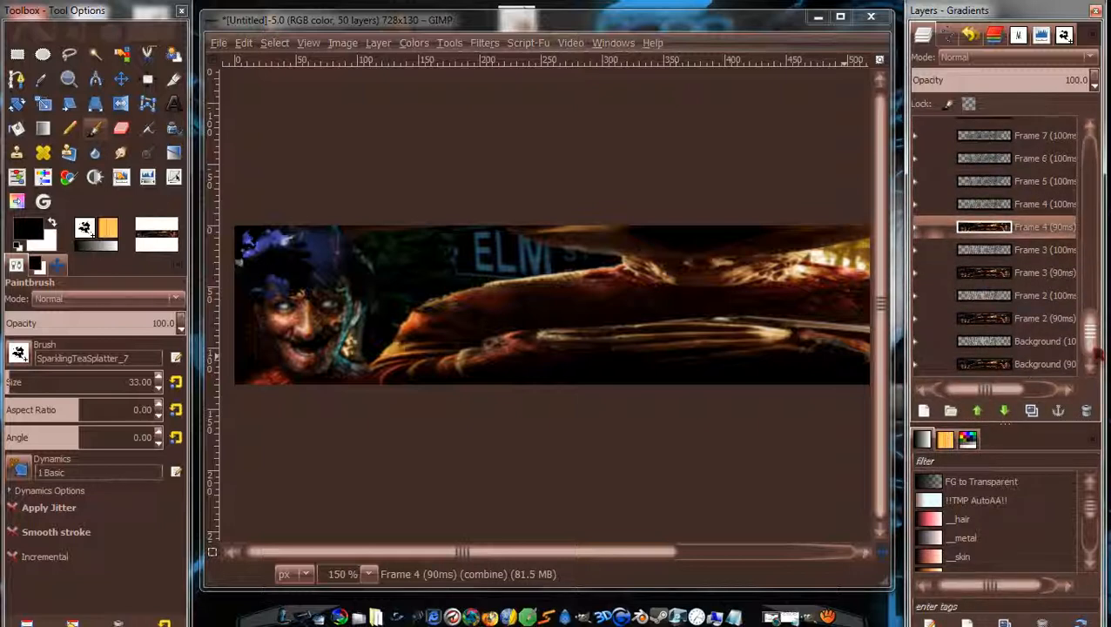
pyautogui.moveTo(1096, 351); pyautogui.dragTo(1094, 258)
pyautogui.click(1038, 167)
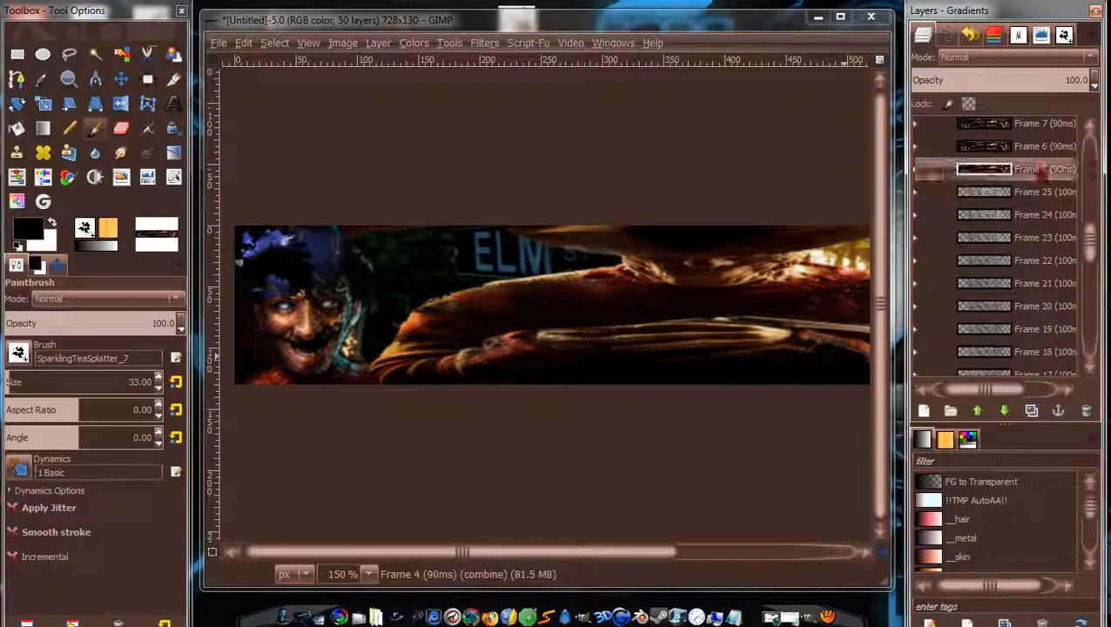
pyautogui.doubleClick(1005, 411)
pyautogui.click(1005, 411)
pyautogui.doubleClick(1005, 411)
pyautogui.doubleClick(1005, 411)
pyautogui.doubleClick(1005, 411)
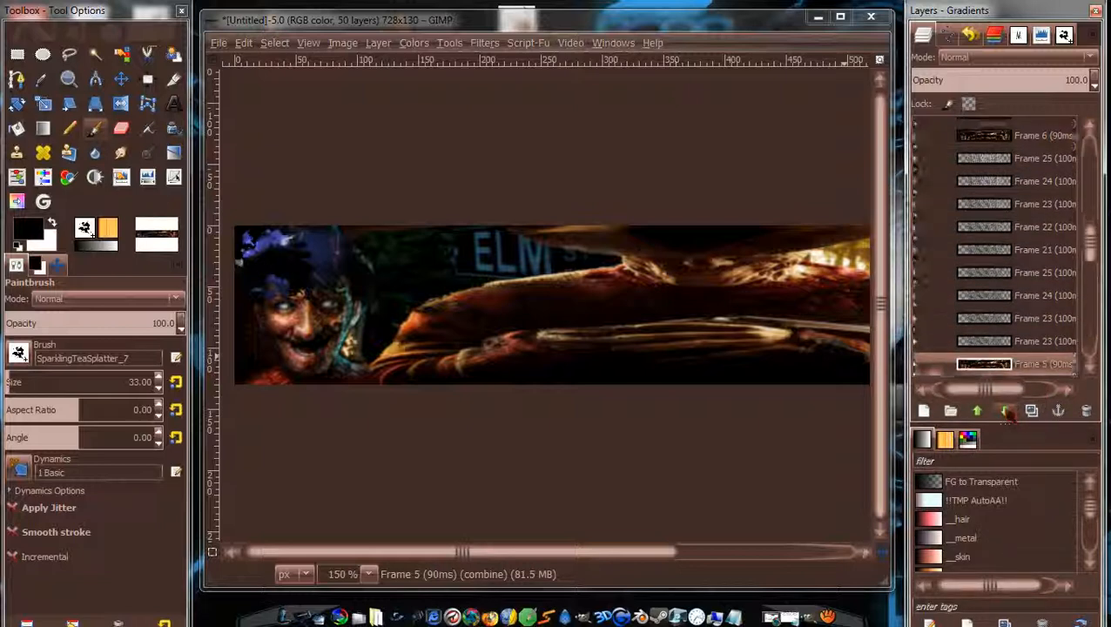
pyautogui.click(1005, 411)
pyautogui.click(1005, 411)
pyautogui.click(1005, 411)
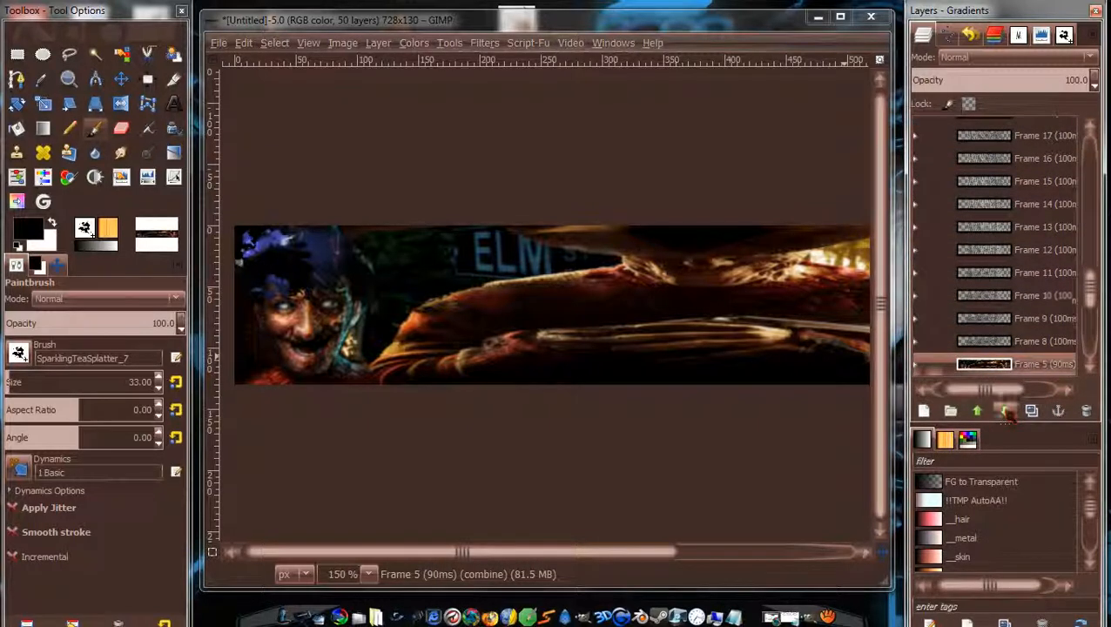
pyautogui.moveTo(1092, 302); pyautogui.dragTo(1092, 229)
pyautogui.click(1005, 411)
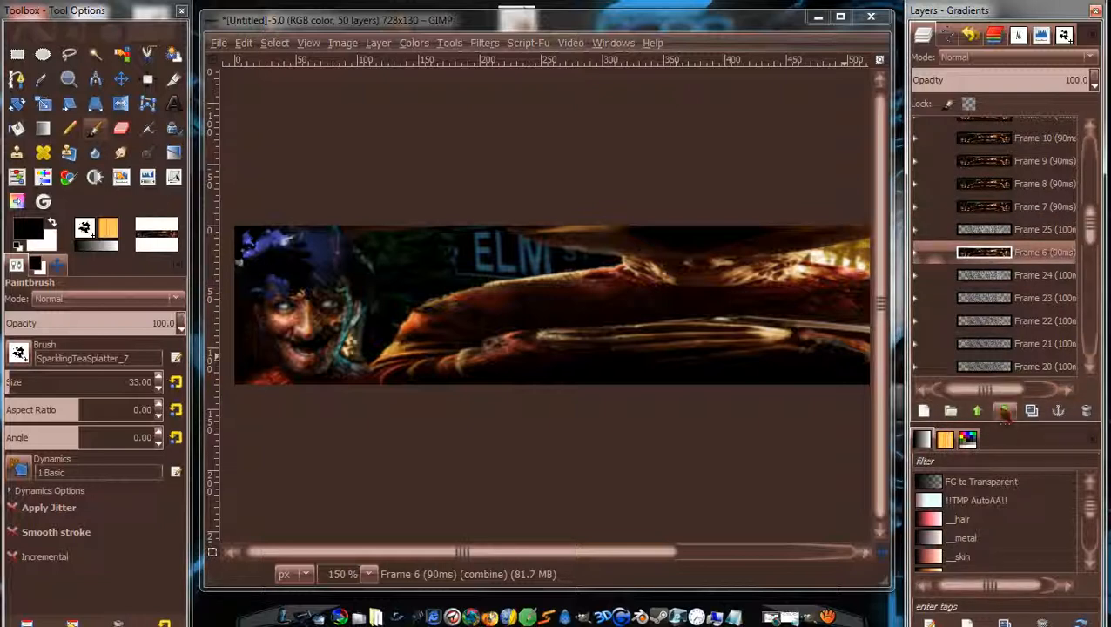
# Lower Frame 6 (90ms) below Frame 6 (100ms) and move Frame 7 (90ms) down too.
pyautogui.click(1005, 411)
pyautogui.click(1005, 411)
pyautogui.click(1005, 411)
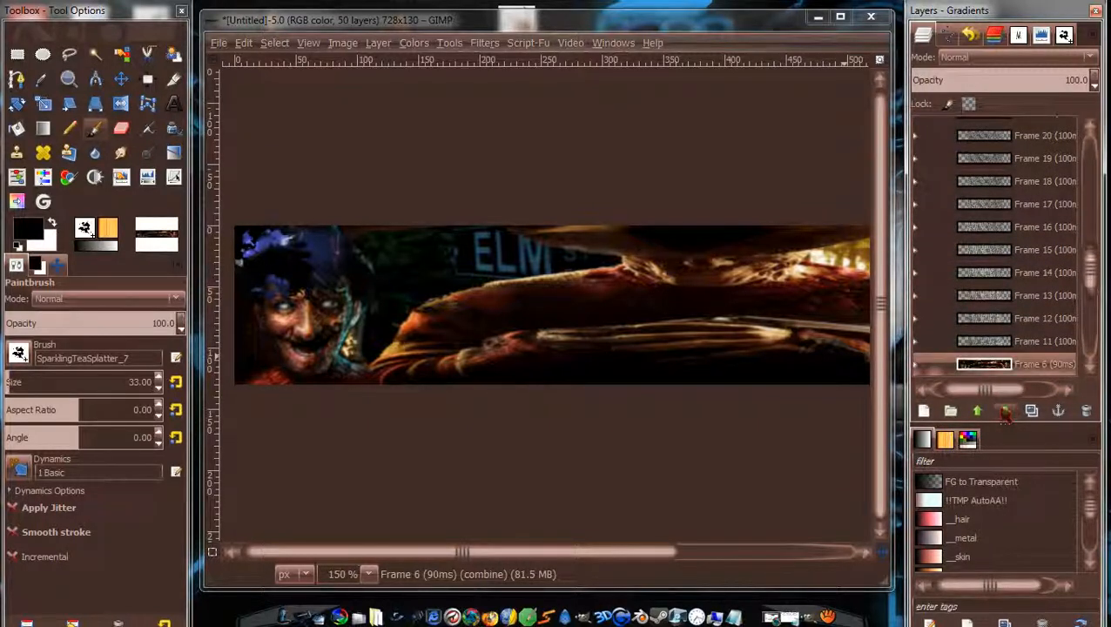
pyautogui.click(1005, 411)
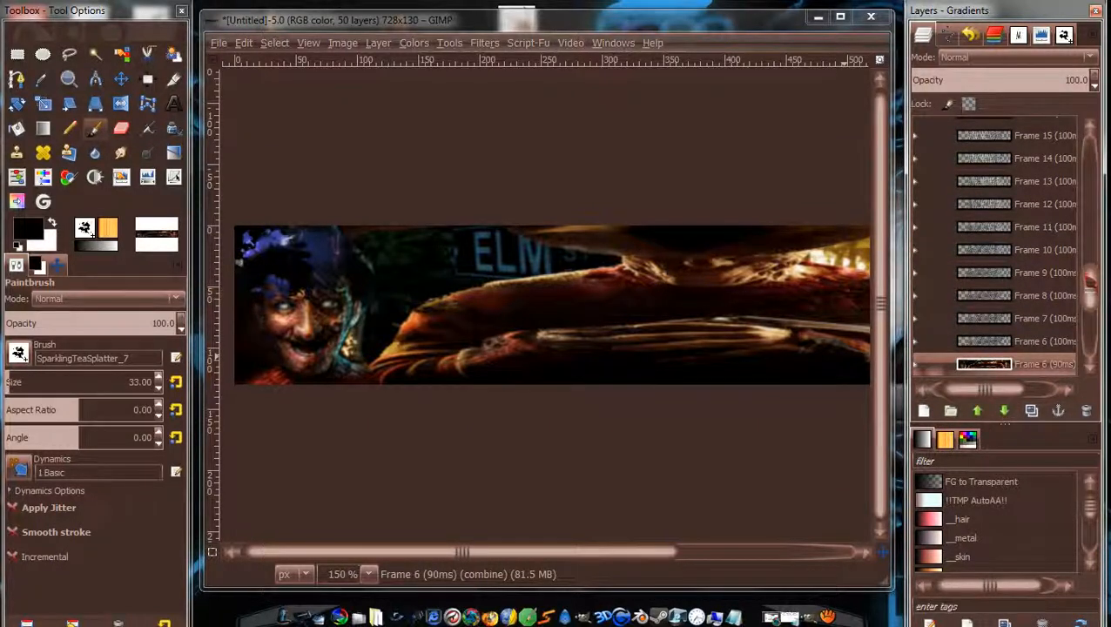
pyautogui.moveTo(1090, 280); pyautogui.dragTo(1095, 205)
pyautogui.click(1042, 231)
pyautogui.click(1042, 252)
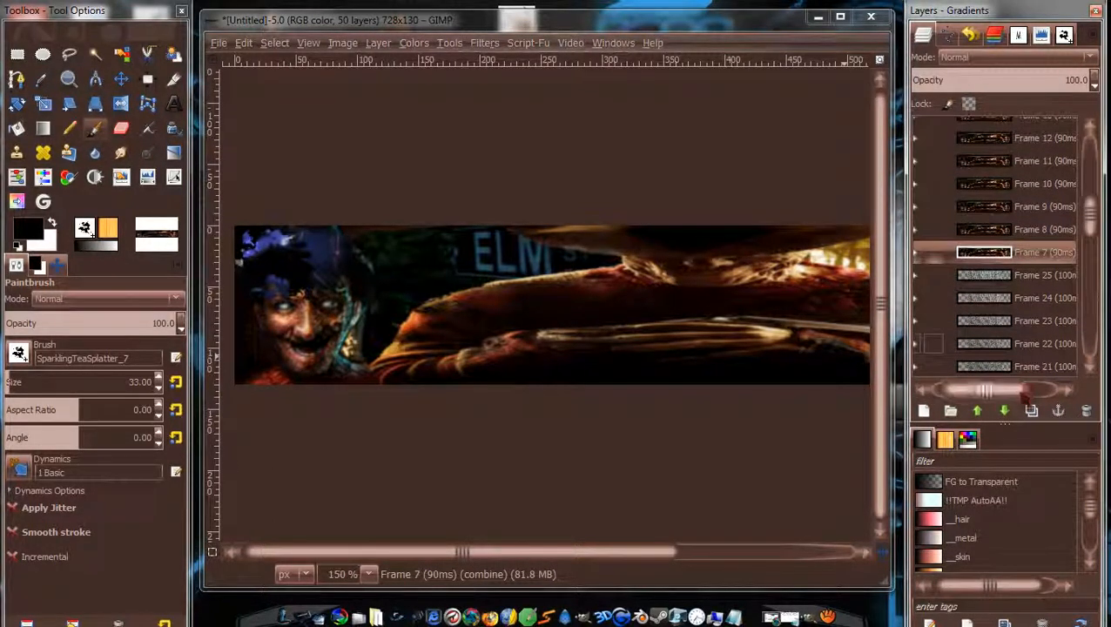
pyautogui.click(1005, 412)
pyautogui.click(1005, 412)
pyautogui.click(1005, 412)
pyautogui.click(1005, 412)
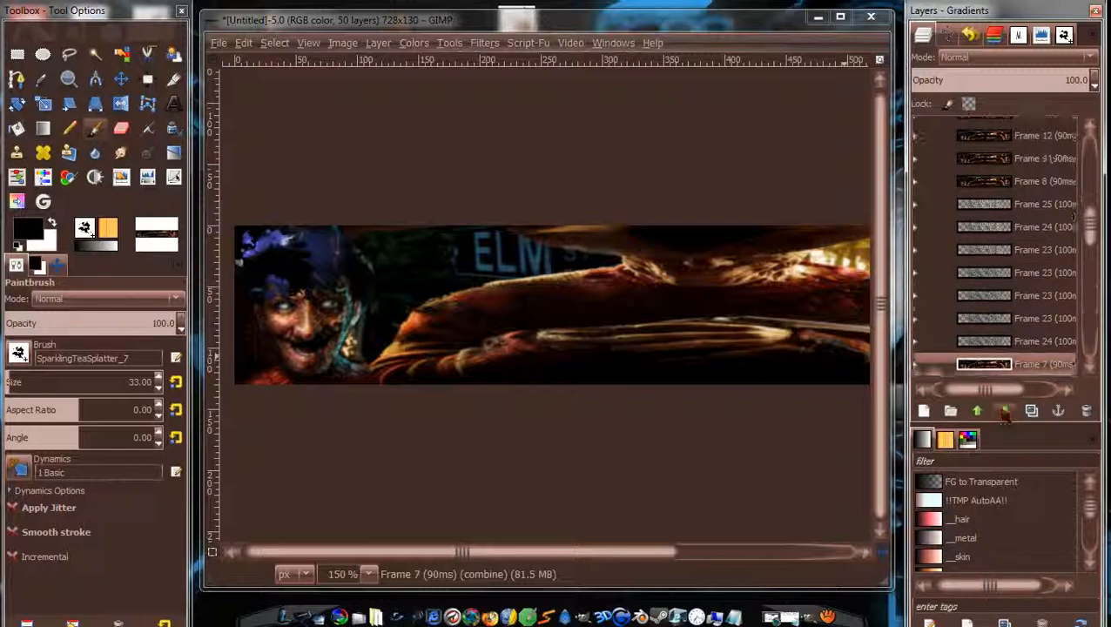
pyautogui.click(1005, 412)
pyautogui.click(1005, 412)
pyautogui.click(1005, 412)
pyautogui.click(1005, 412)
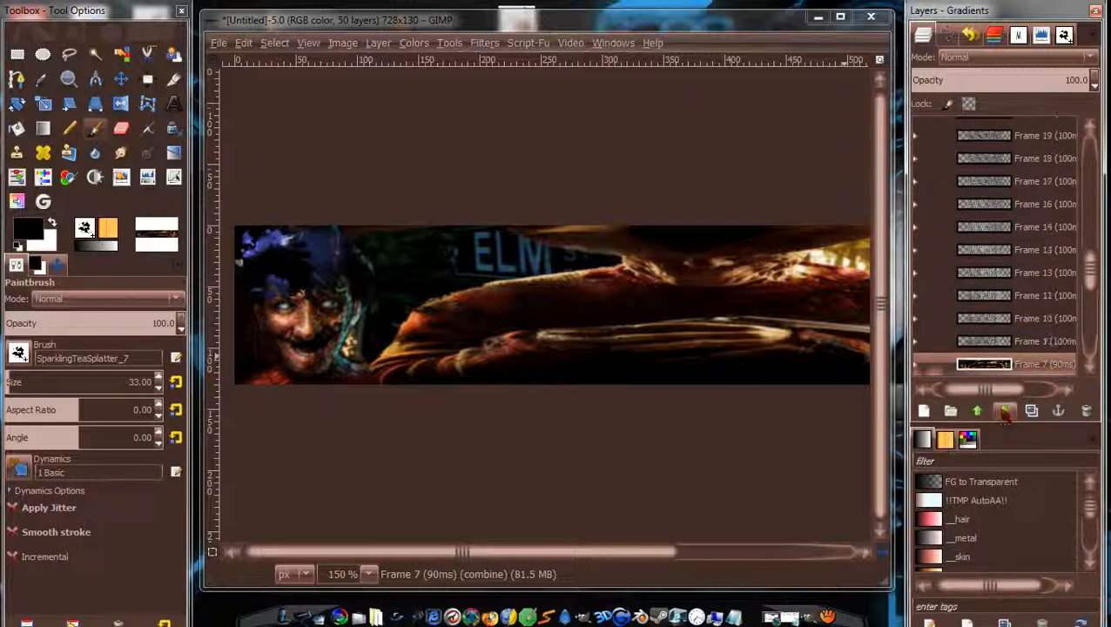
# Move the Frame 8 (90ms) and Frame 9 (90ms) layers down beside their matching layers.
pyautogui.moveTo(1096, 296); pyautogui.dragTo(1093, 252)
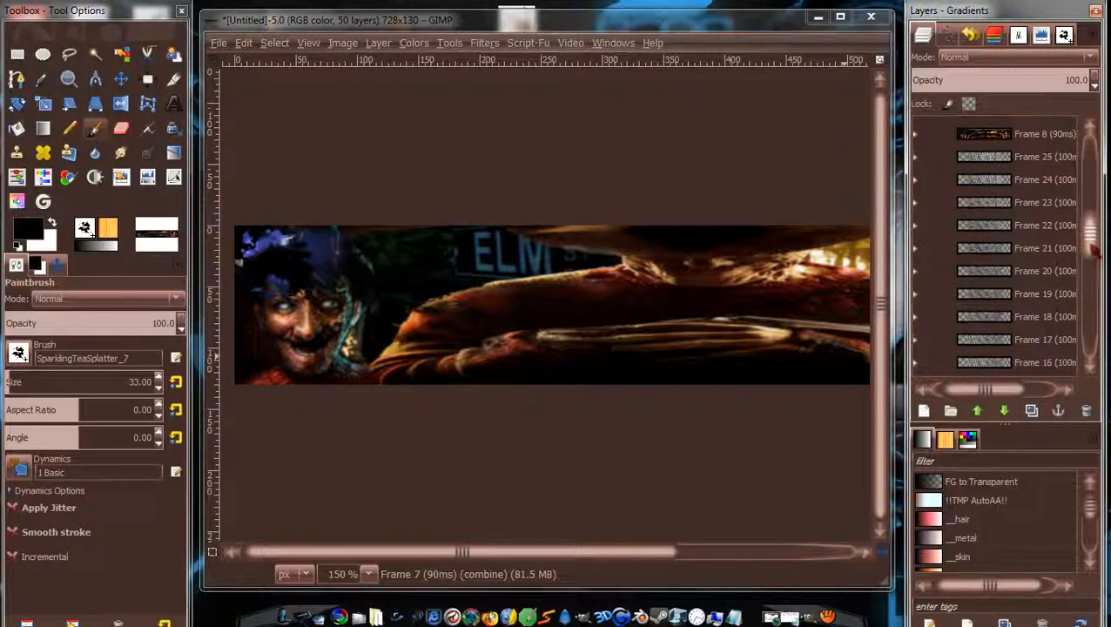
pyautogui.click(1042, 143)
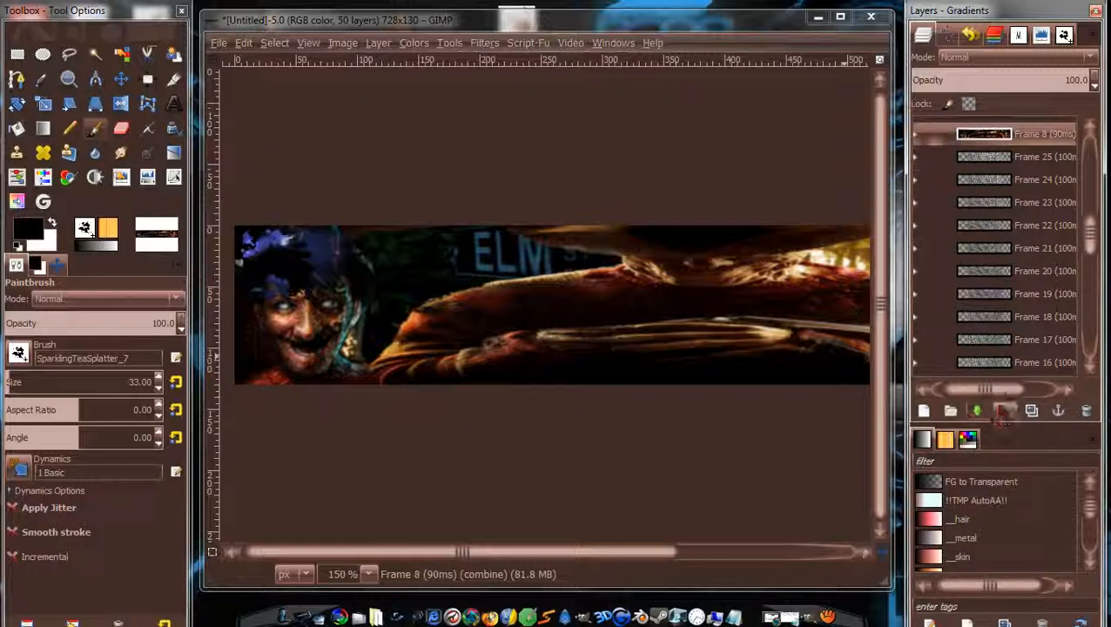
pyautogui.click(1005, 412)
pyautogui.click(1005, 412)
pyautogui.click(1005, 412)
pyautogui.click(1005, 412)
pyautogui.click(1006, 411)
pyautogui.click(1005, 412)
pyautogui.click(1005, 412)
pyautogui.click(1005, 412)
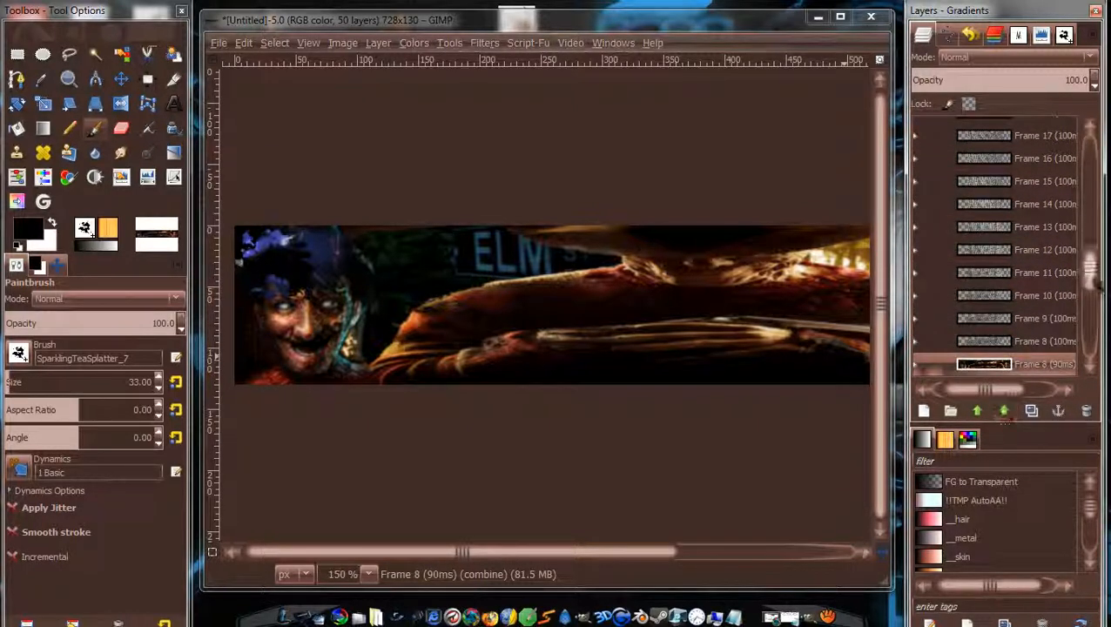
pyautogui.moveTo(1096, 280); pyautogui.dragTo(1091, 237)
pyautogui.click(1041, 164)
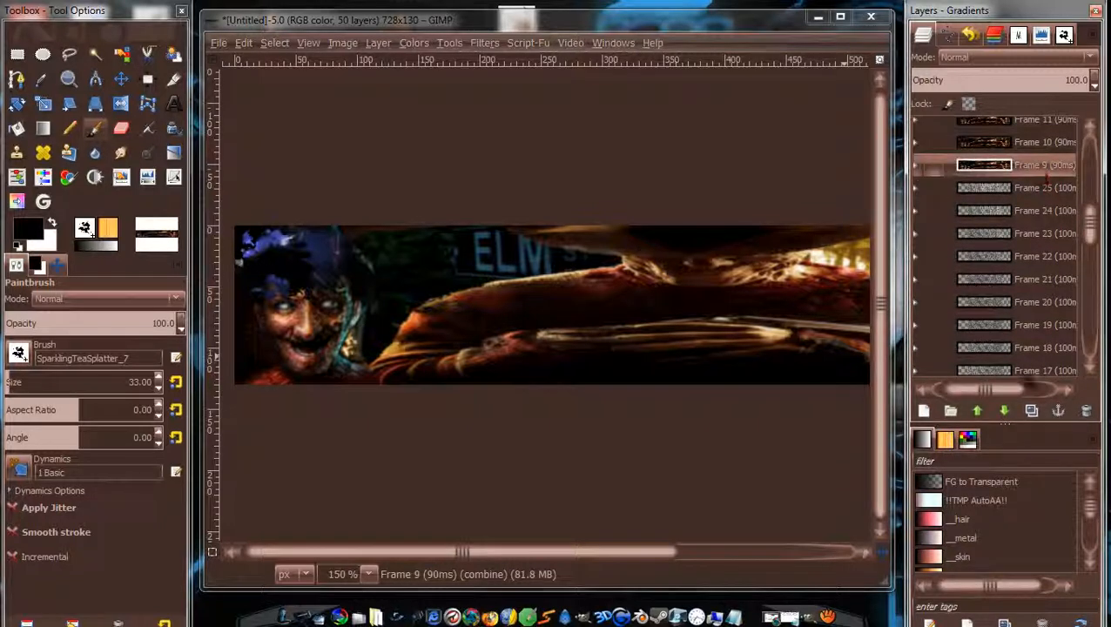
pyautogui.click(1005, 412)
pyautogui.click(1005, 412)
pyautogui.click(1005, 412)
pyautogui.click(1005, 412)
pyautogui.click(1005, 412)
pyautogui.click(1005, 412)
pyautogui.click(1005, 412)
pyautogui.click(1005, 412)
pyautogui.click(1005, 412)
pyautogui.click(1005, 412)
pyautogui.click(1005, 412)
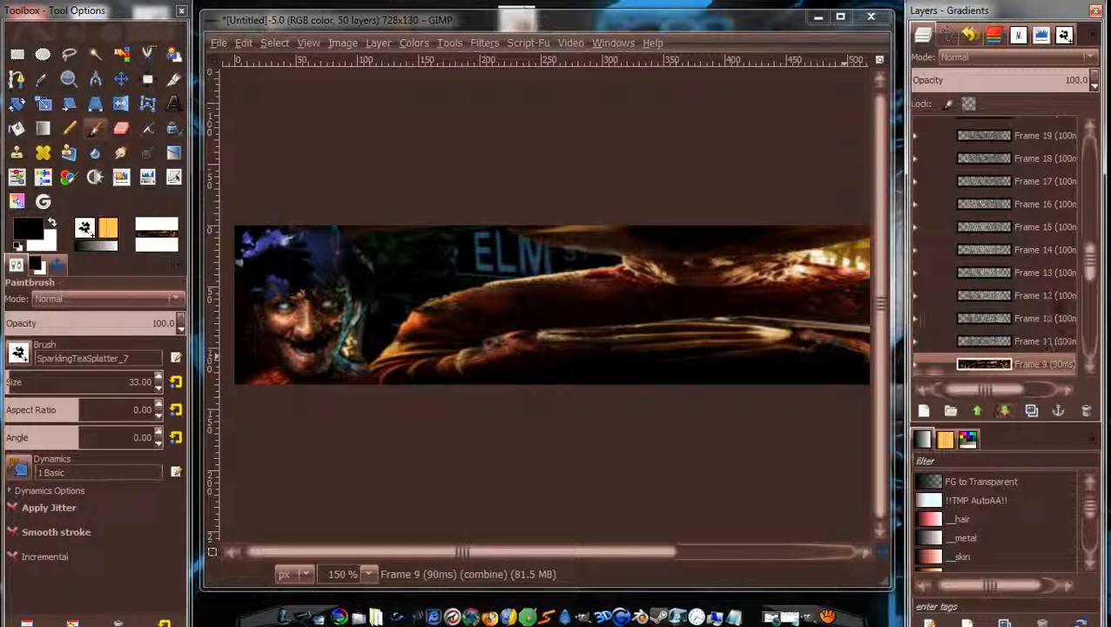
# Lower Frame 10 (90ms) down the stack past Frames 12 and 11.
pyautogui.moveTo(1090, 259); pyautogui.dragTo(1088, 203)
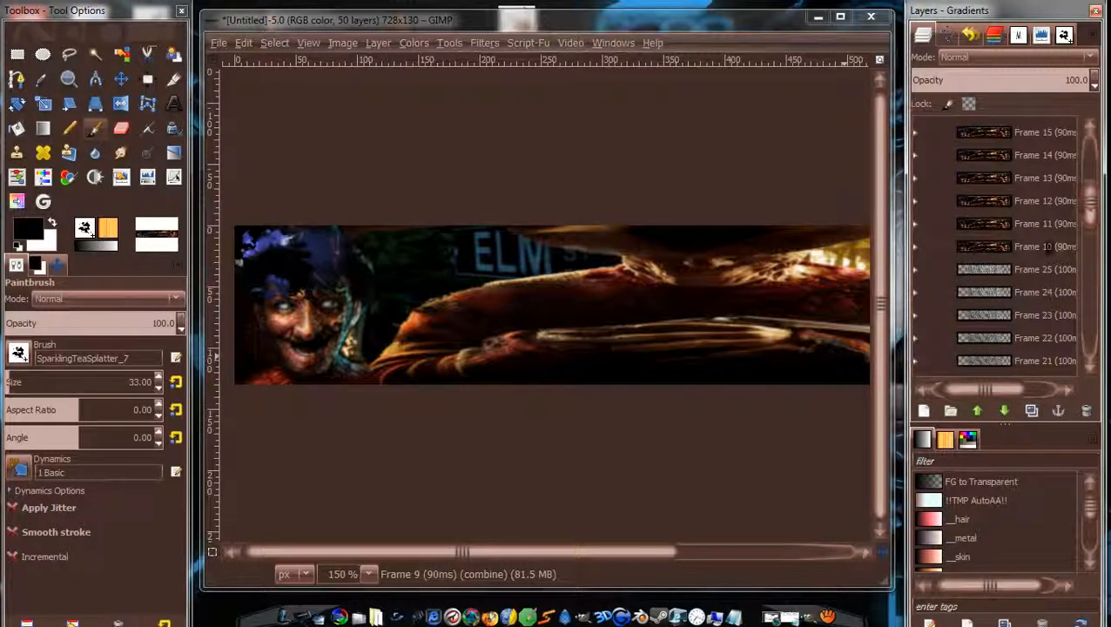
pyautogui.click(1005, 411)
pyautogui.click(1005, 411)
pyautogui.click(1005, 412)
pyautogui.click(1005, 411)
pyautogui.click(1005, 411)
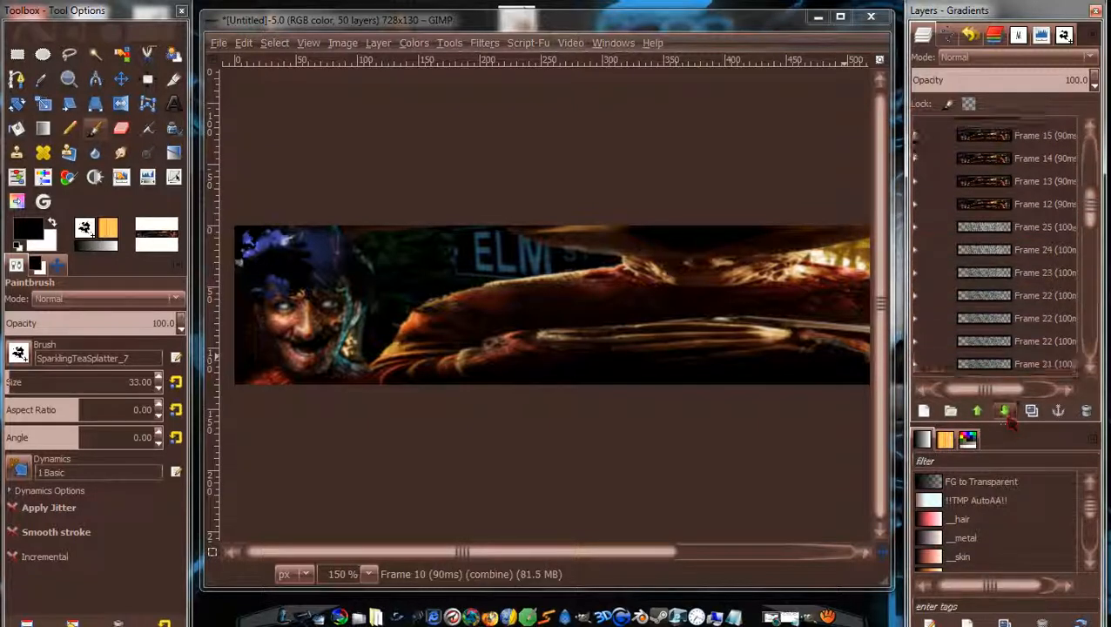
pyautogui.click(1005, 411)
pyautogui.click(1005, 411)
pyautogui.click(1005, 411)
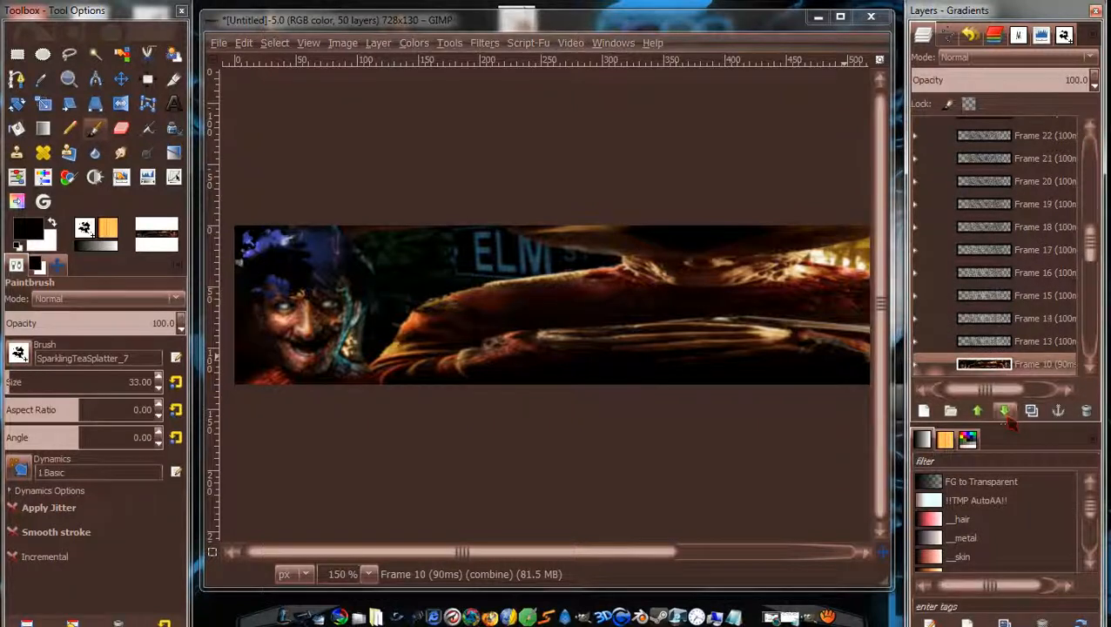
pyautogui.click(1009, 419)
pyautogui.click(1011, 420)
pyautogui.moveTo(1090, 252); pyautogui.dragTo(1090, 220)
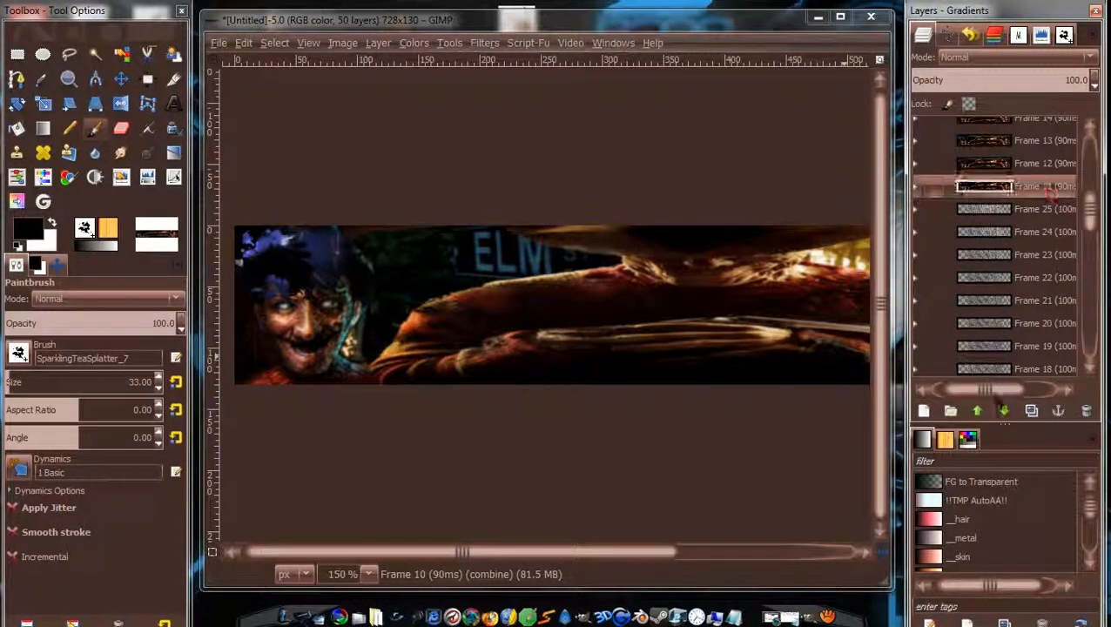
# Finish lowering Frame 11 (90ms), then place Frame 12 (90ms) just below Frame 12 (100ms).
pyautogui.click(1005, 411)
pyautogui.click(1005, 411)
pyautogui.click(1005, 411)
pyautogui.click(1005, 411)
pyautogui.click(1005, 411)
pyautogui.click(1005, 411)
pyautogui.click(1005, 411)
pyautogui.click(1005, 411)
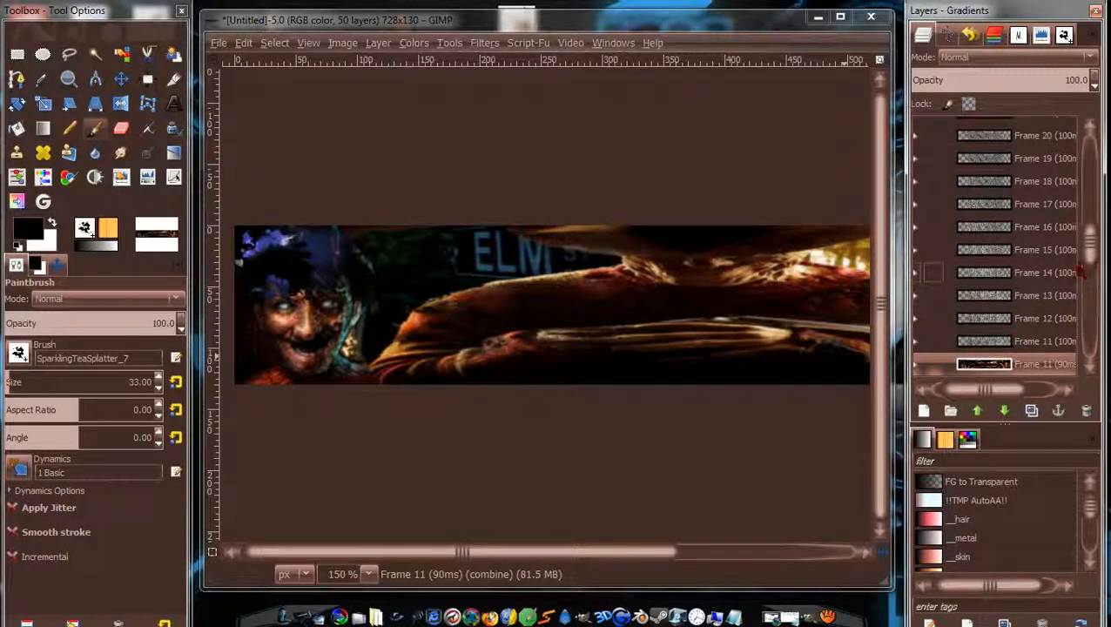
pyautogui.moveTo(1089, 250); pyautogui.dragTo(1090, 224)
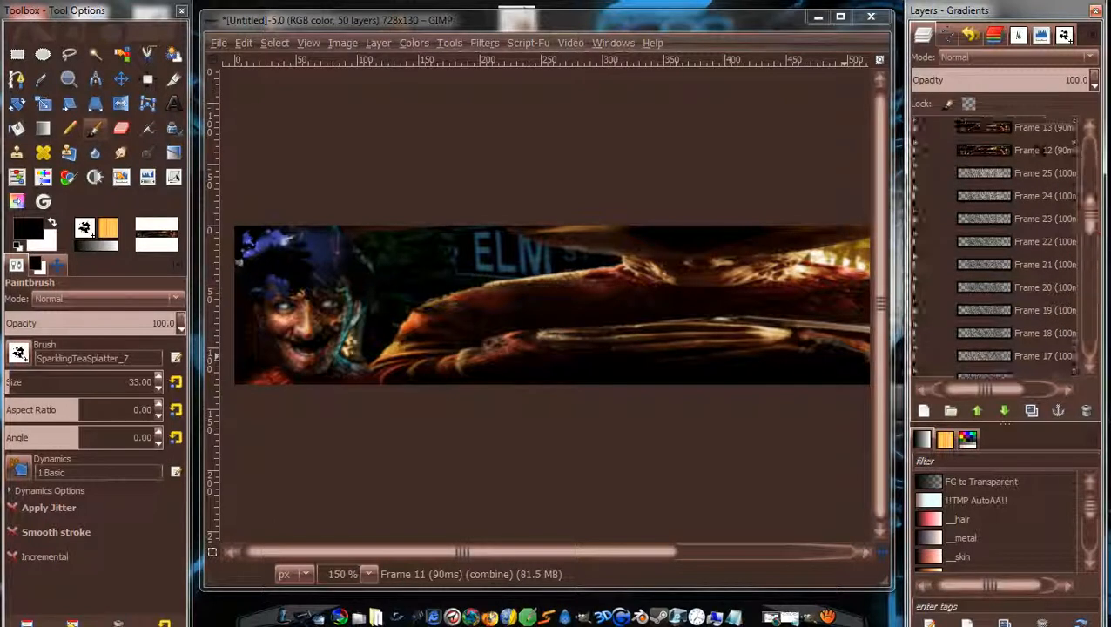
pyautogui.click(1038, 148)
pyautogui.click(1005, 411)
pyautogui.click(1005, 411)
pyautogui.click(1005, 411)
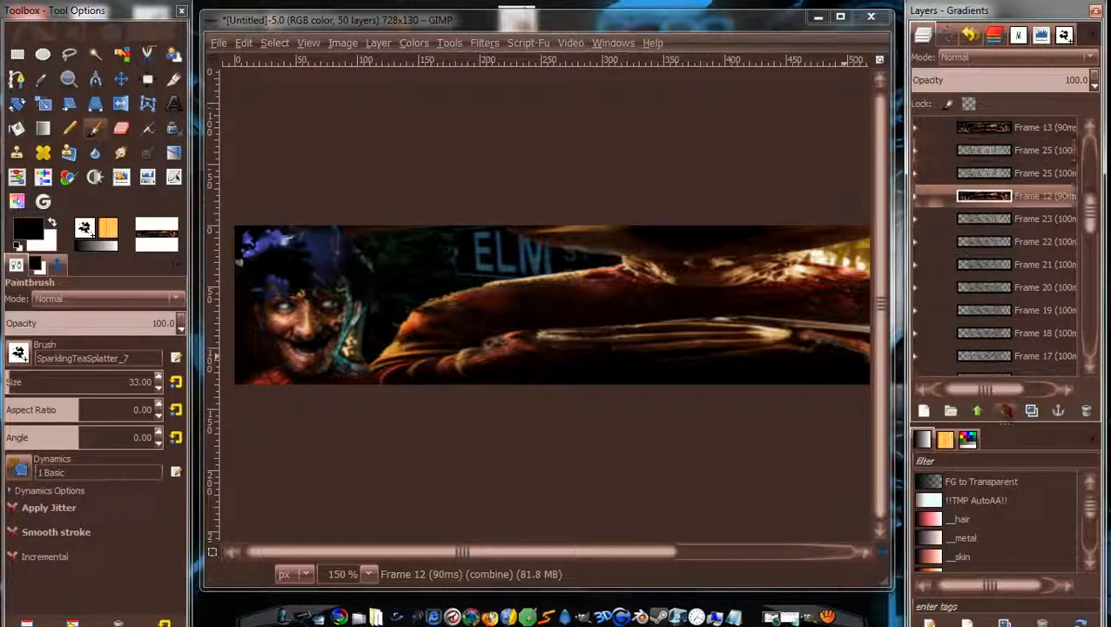
pyautogui.click(1005, 411)
pyautogui.click(1005, 411)
pyautogui.click(1005, 411)
pyautogui.click(1005, 411)
pyautogui.click(1005, 411)
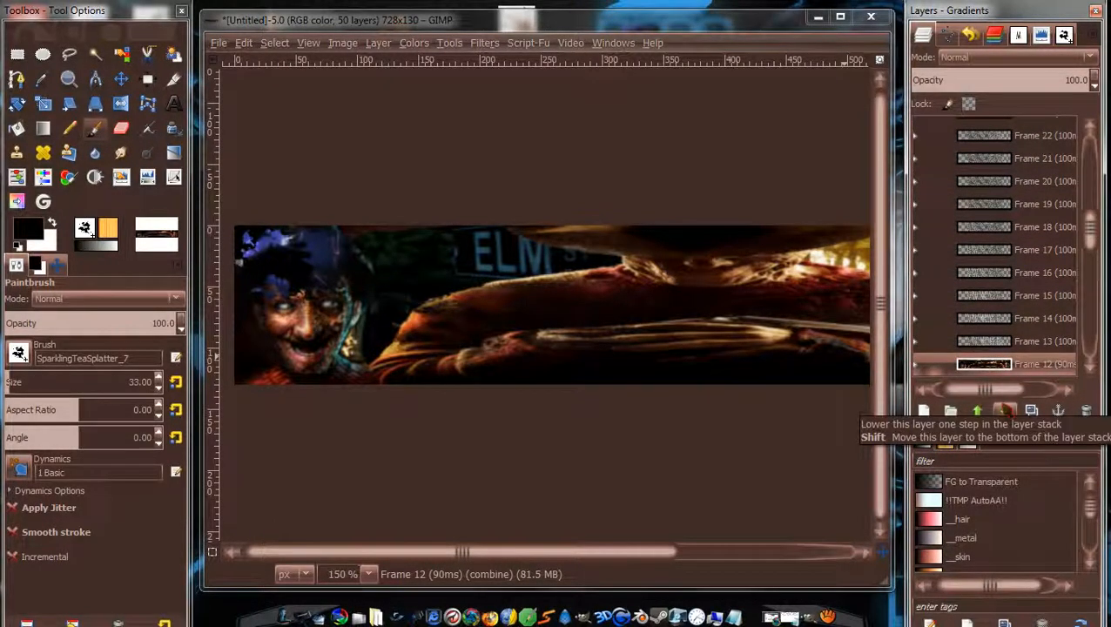
pyautogui.click(1005, 411)
# Move Frame 13 (90ms) down until it sits just below Frame 13 (100ms).
pyautogui.moveTo(1099, 231); pyautogui.dragTo(1097, 209)
pyautogui.click(1060, 174)
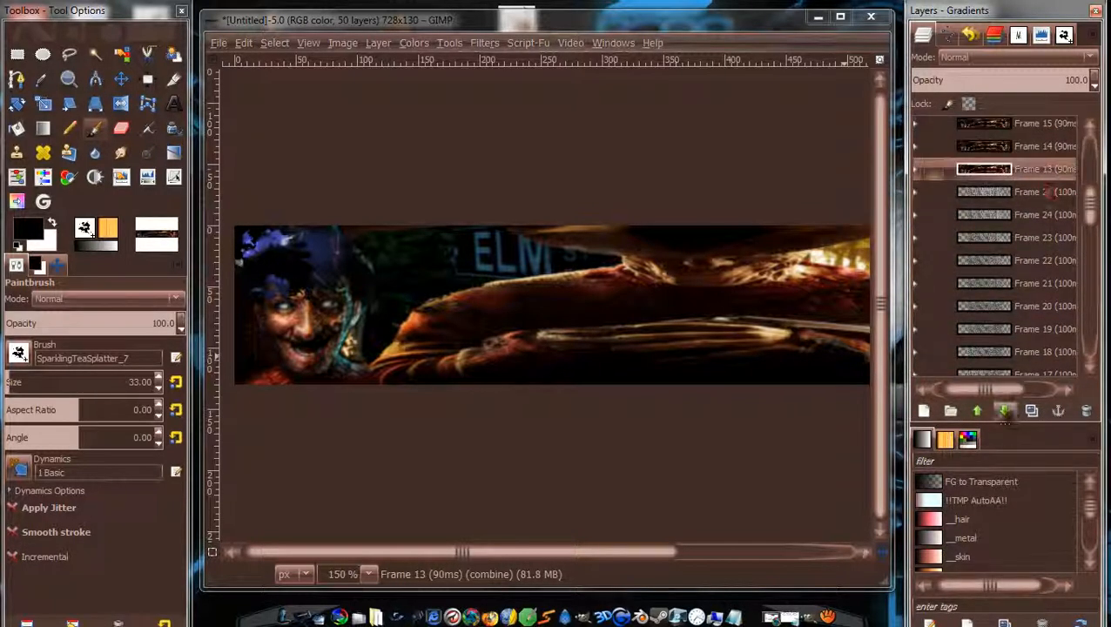
pyautogui.click(1005, 411)
pyautogui.click(1005, 411)
pyautogui.click(1005, 411)
pyautogui.click(1005, 411)
pyautogui.click(1005, 411)
pyautogui.click(1005, 411)
pyautogui.click(1005, 411)
pyautogui.click(1005, 411)
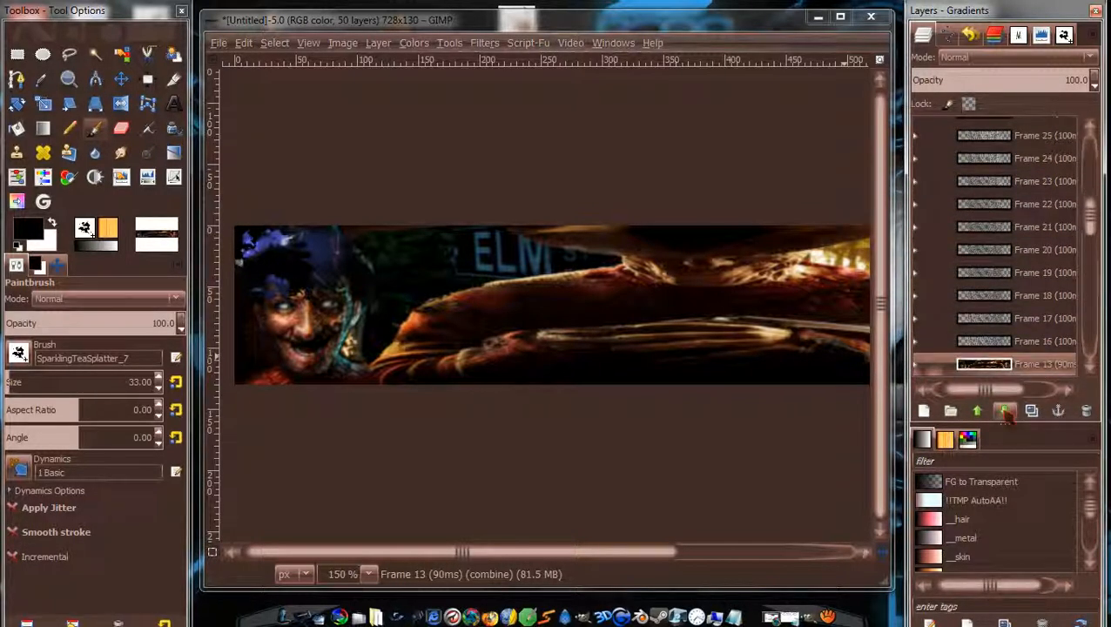
pyautogui.click(1005, 411)
pyautogui.click(1005, 411)
pyautogui.click(1005, 411)
pyautogui.click(1005, 411)
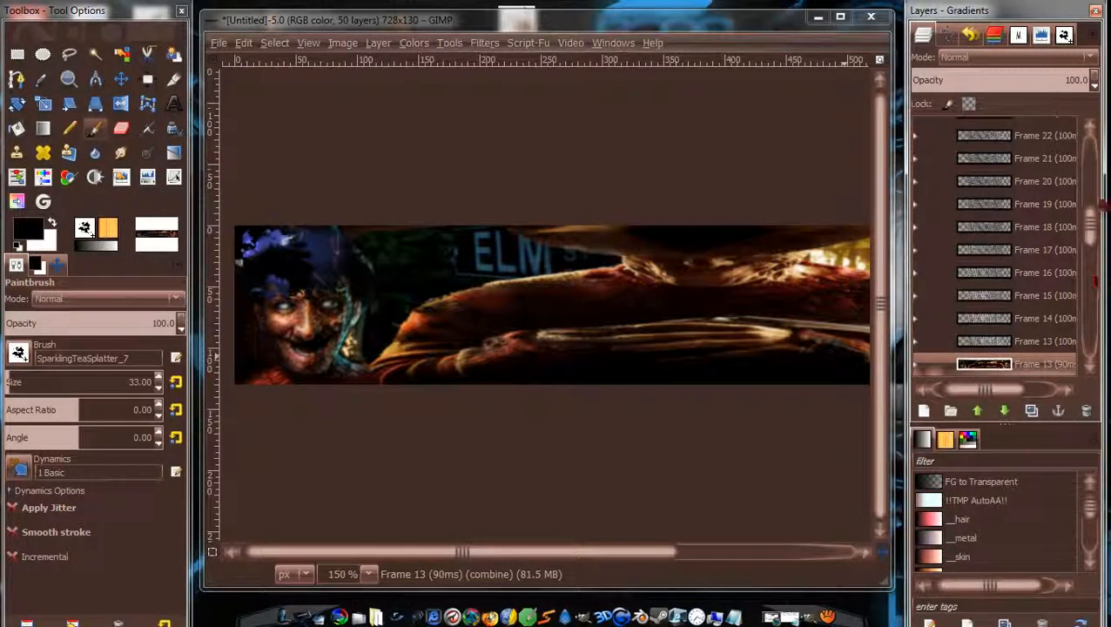
# Lower Frame 14 (90ms) beneath its matching Frame 14 (100ms) text layer.
pyautogui.moveTo(1094, 224); pyautogui.dragTo(1090, 197)
pyautogui.click(1060, 193)
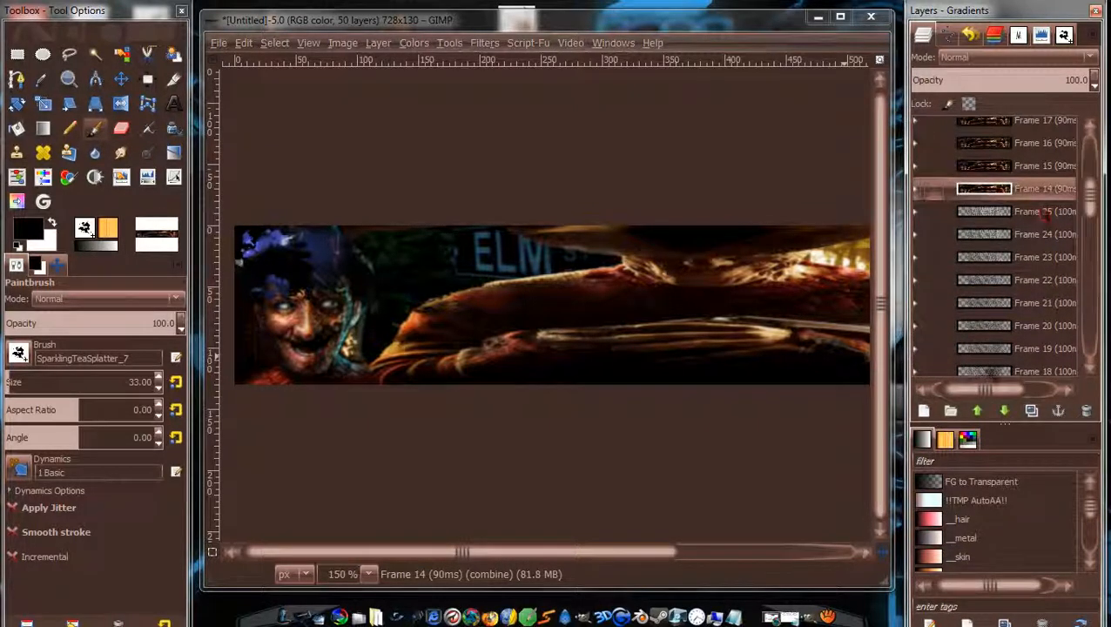
pyautogui.click(1005, 410)
pyautogui.click(1005, 410)
pyautogui.click(1005, 410)
pyautogui.click(1005, 410)
pyautogui.click(1005, 410)
pyautogui.click(1005, 411)
pyautogui.click(1005, 410)
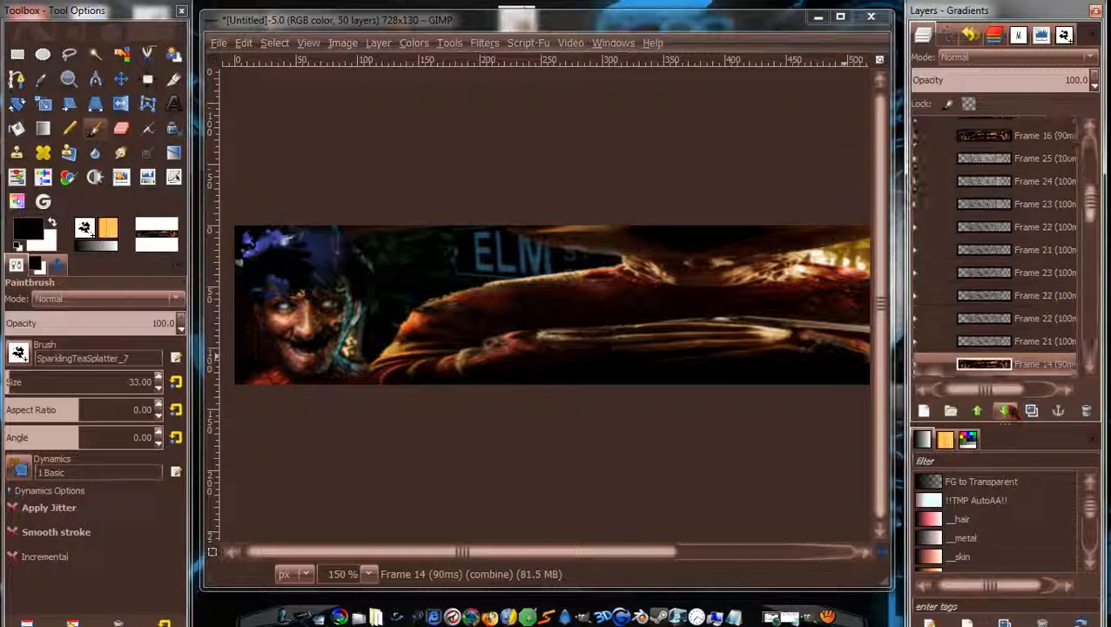
pyautogui.click(1005, 410)
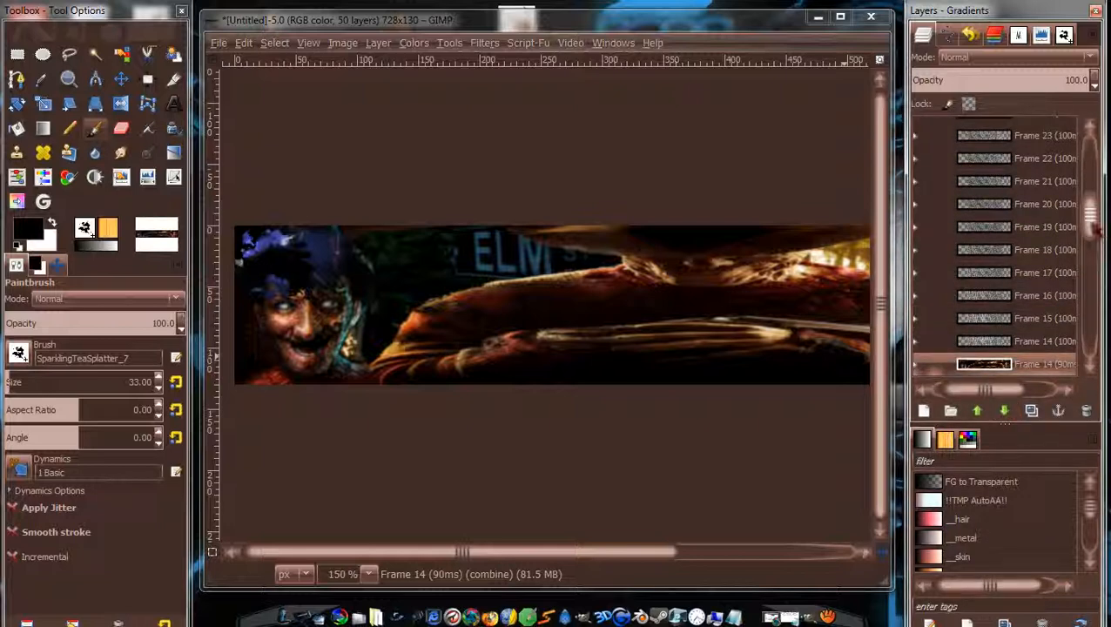
# Restack Frame 15 (90ms) below Frame 15 (100ms), raising it once to fix an overshoot.
pyautogui.moveTo(1096, 229); pyautogui.dragTo(1095, 213)
pyautogui.click(1028, 152)
pyautogui.click(1005, 410)
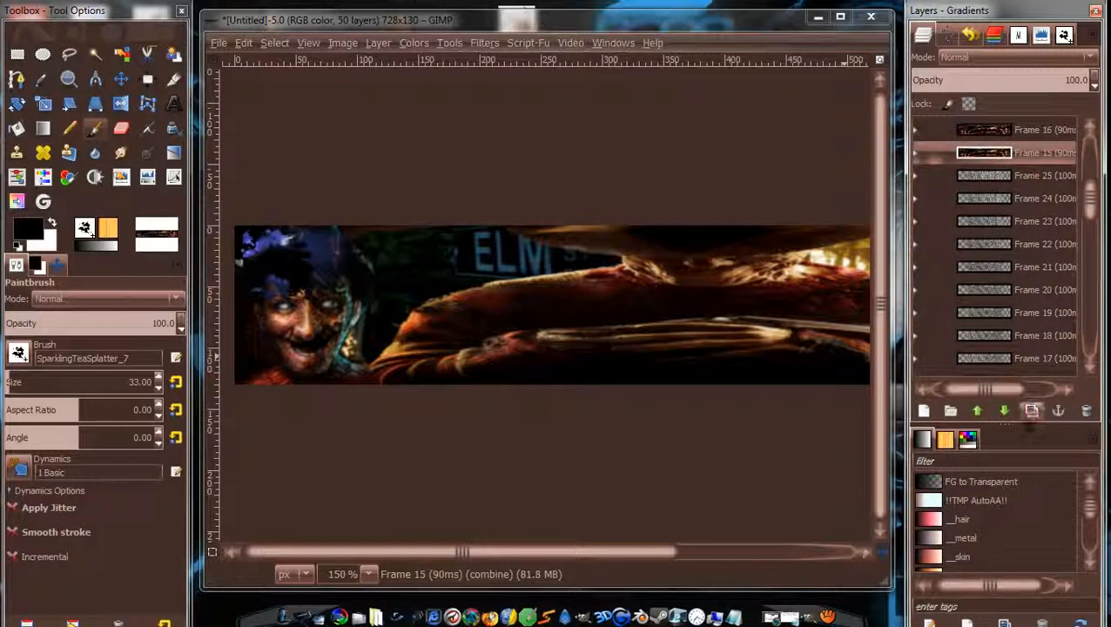
pyautogui.click(1005, 410)
pyautogui.click(1005, 410)
pyautogui.click(1005, 410)
pyautogui.click(1005, 410)
pyautogui.click(1005, 410)
pyautogui.click(1005, 410)
pyautogui.click(1005, 411)
pyautogui.click(1005, 410)
pyautogui.click(1005, 410)
pyautogui.click(1005, 410)
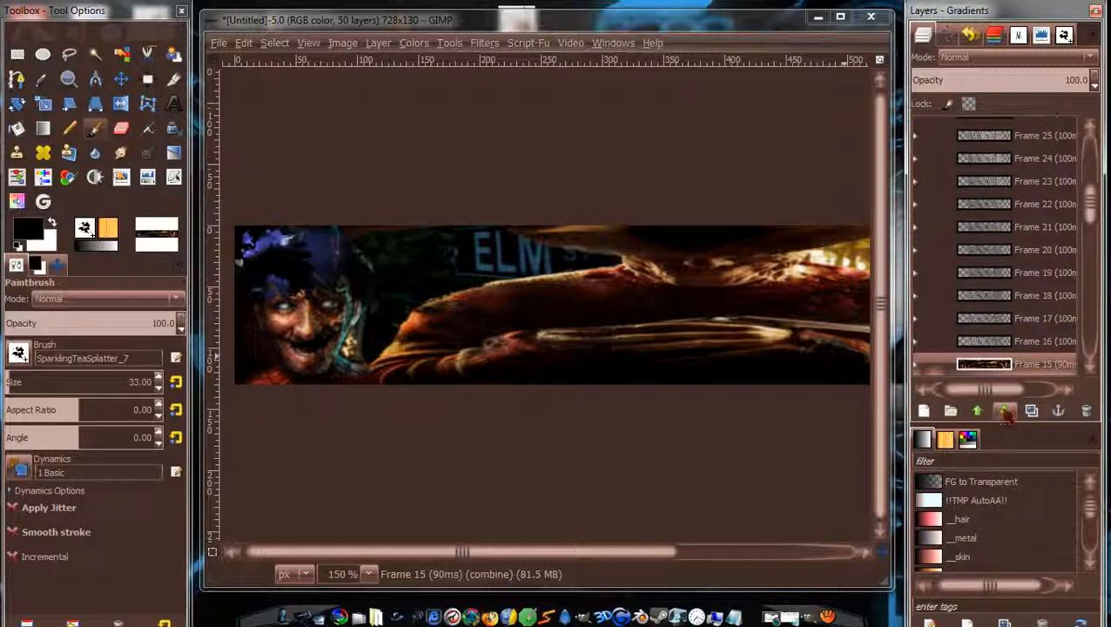
pyautogui.click(1005, 410)
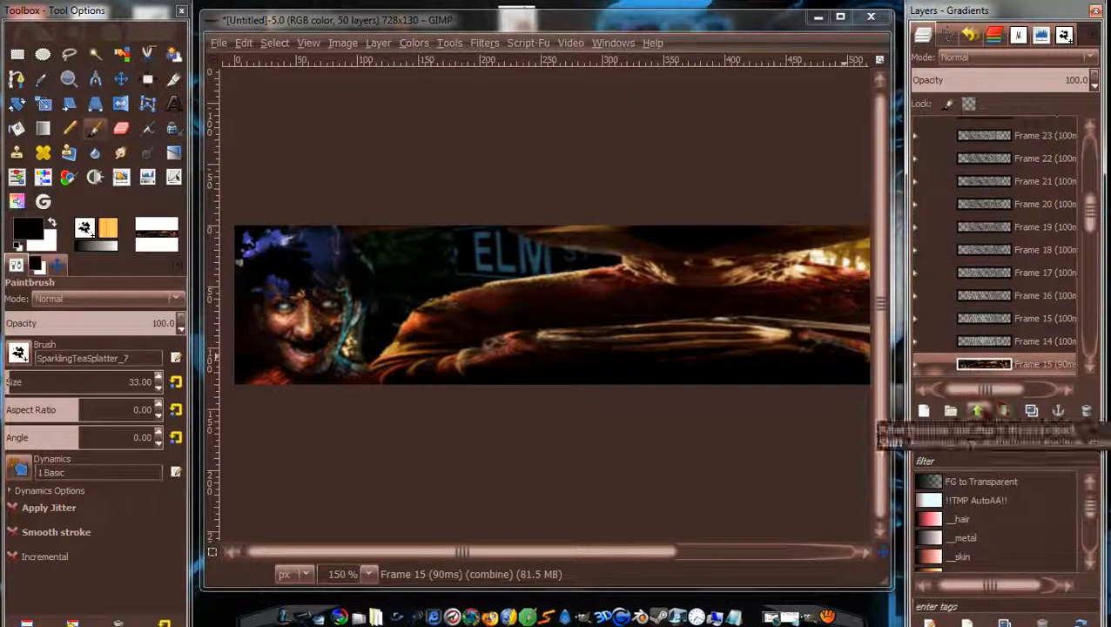
pyautogui.click(977, 410)
# Position Frame 16 (90ms) directly under Frame 16 (100ms), correcting an overshoot.
pyautogui.moveTo(1095, 218); pyautogui.dragTo(1094, 196)
pyautogui.click(1054, 177)
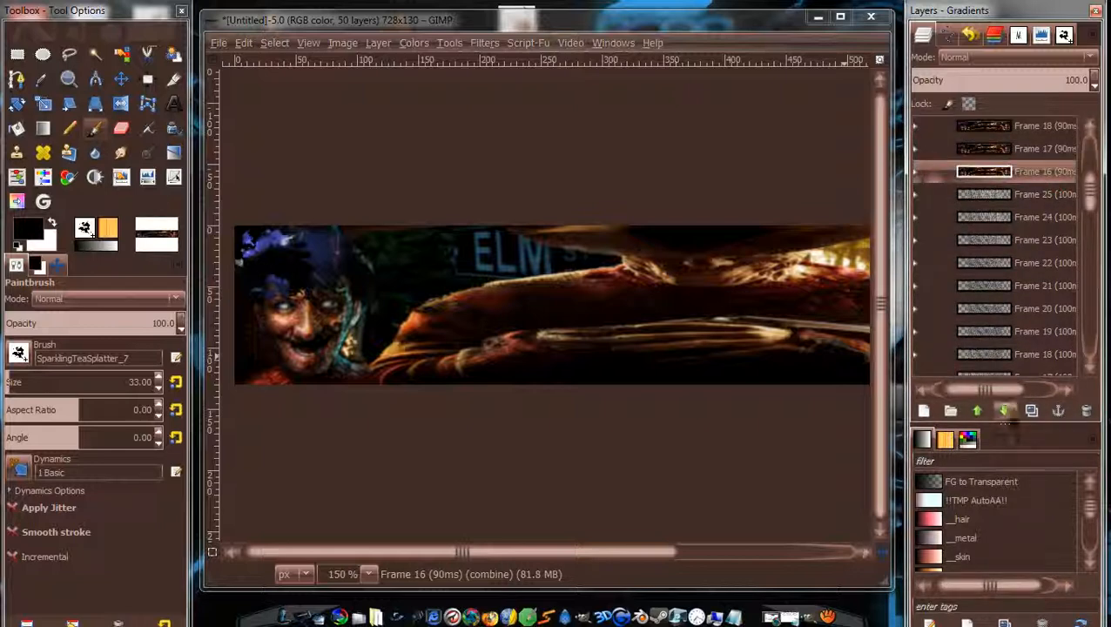
pyautogui.click(1005, 410)
pyautogui.click(1005, 410)
pyautogui.click(1005, 410)
pyautogui.click(1005, 410)
pyautogui.click(1005, 410)
pyautogui.click(1005, 410)
pyautogui.click(1005, 411)
pyautogui.click(1005, 410)
pyautogui.click(1005, 410)
pyautogui.click(1005, 411)
pyautogui.click(1005, 410)
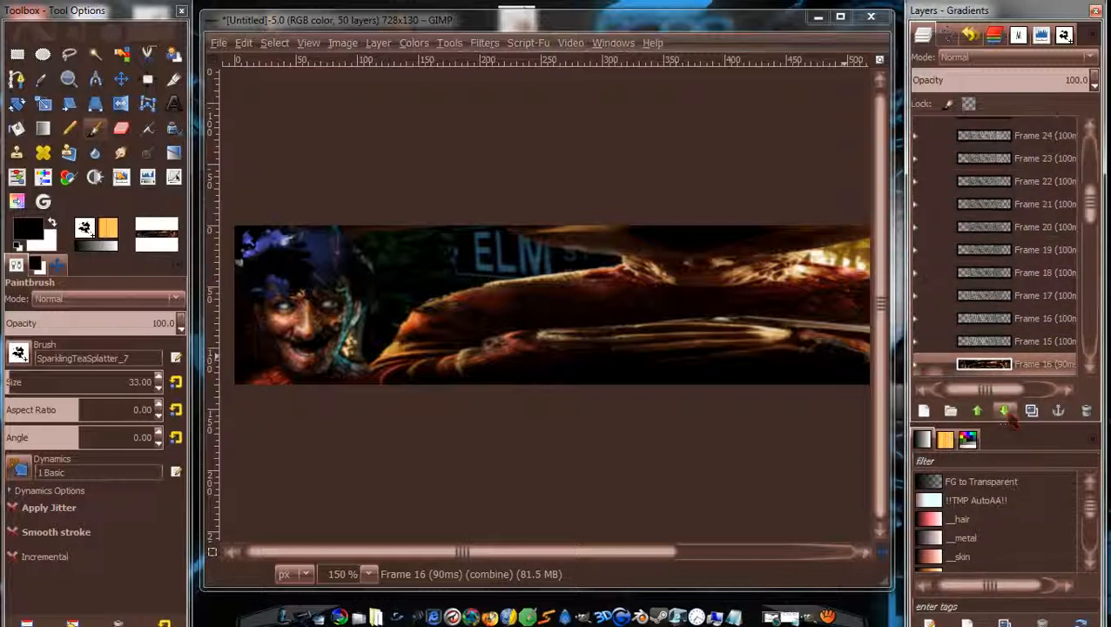
pyautogui.click(978, 410)
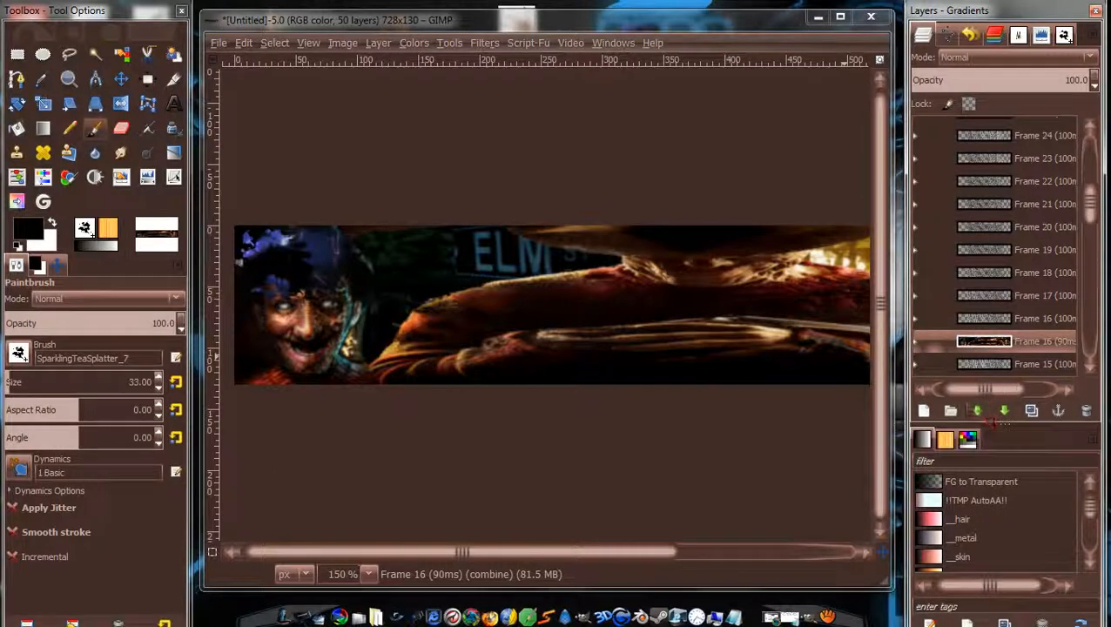
# Lower Frame 17 (90ms) several places to sit beneath Frame 17 (100ms).
pyautogui.moveTo(1099, 202)
pyautogui.mouseDown()
pyautogui.moveTo(1099, 224)
pyautogui.moveTo(1093, 189)
pyautogui.mouseUp()
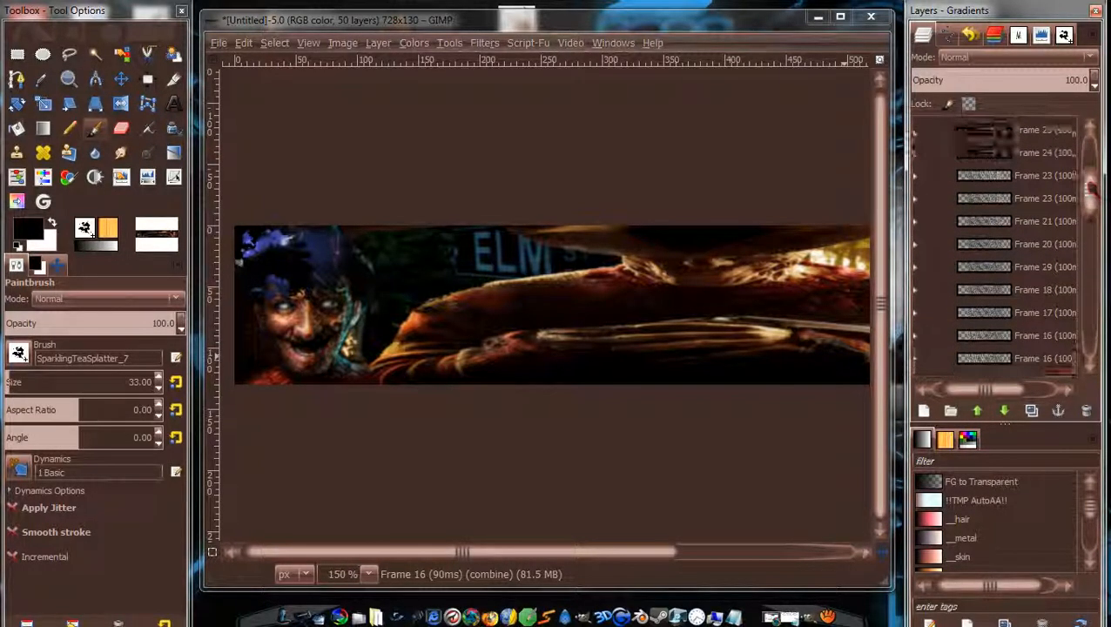
pyautogui.click(1045, 155)
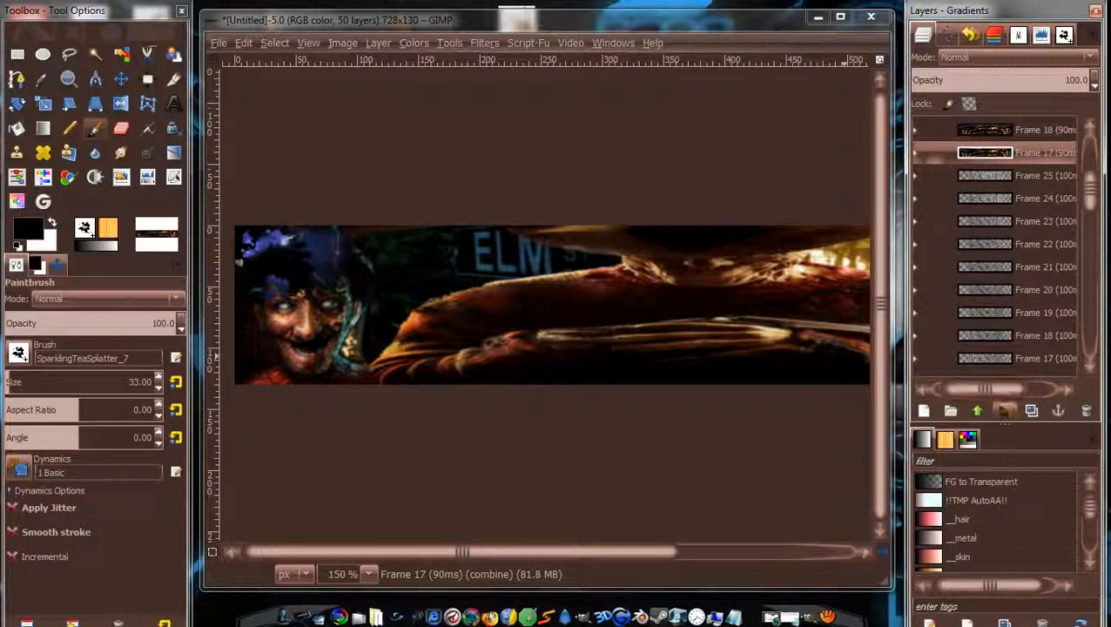
pyautogui.tripleClick(1006, 412)
pyautogui.tripleClick(1006, 413)
pyautogui.tripleClick(1006, 414)
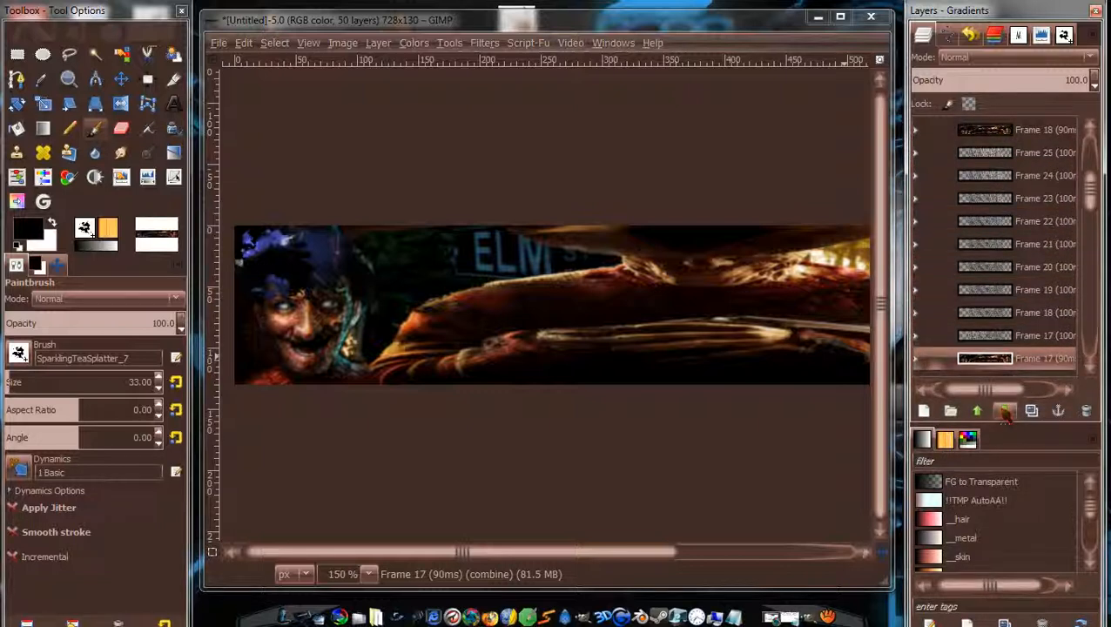
# Place Frame 18 (90ms) just below Frame 18 (100ms).
pyautogui.scroll(1, 1100, 183)
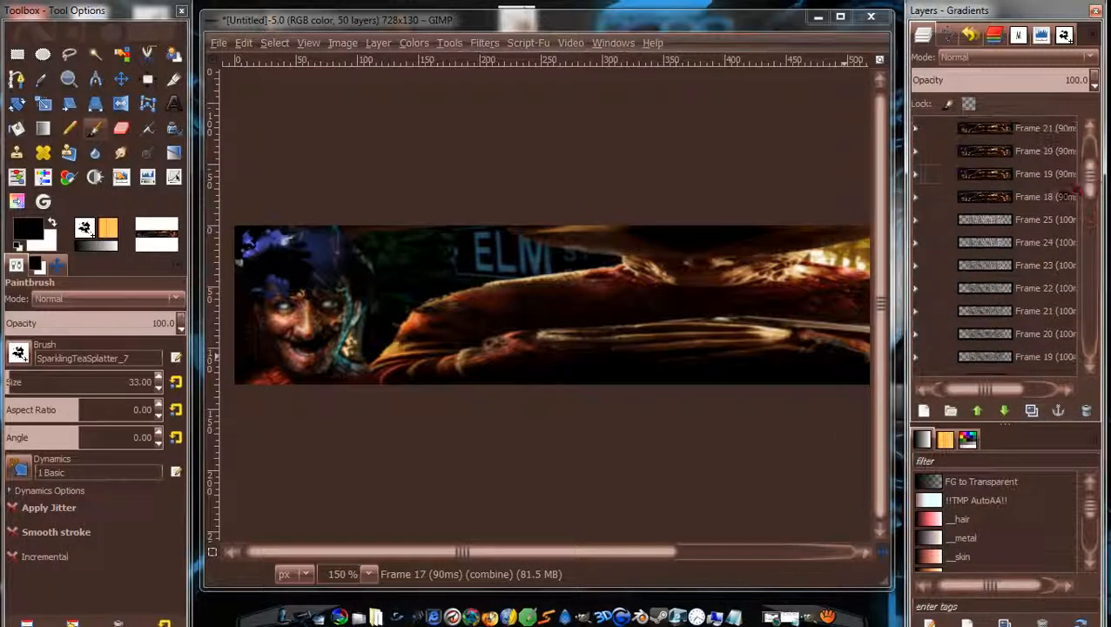
pyautogui.click(1049, 196)
pyautogui.click(1004, 410)
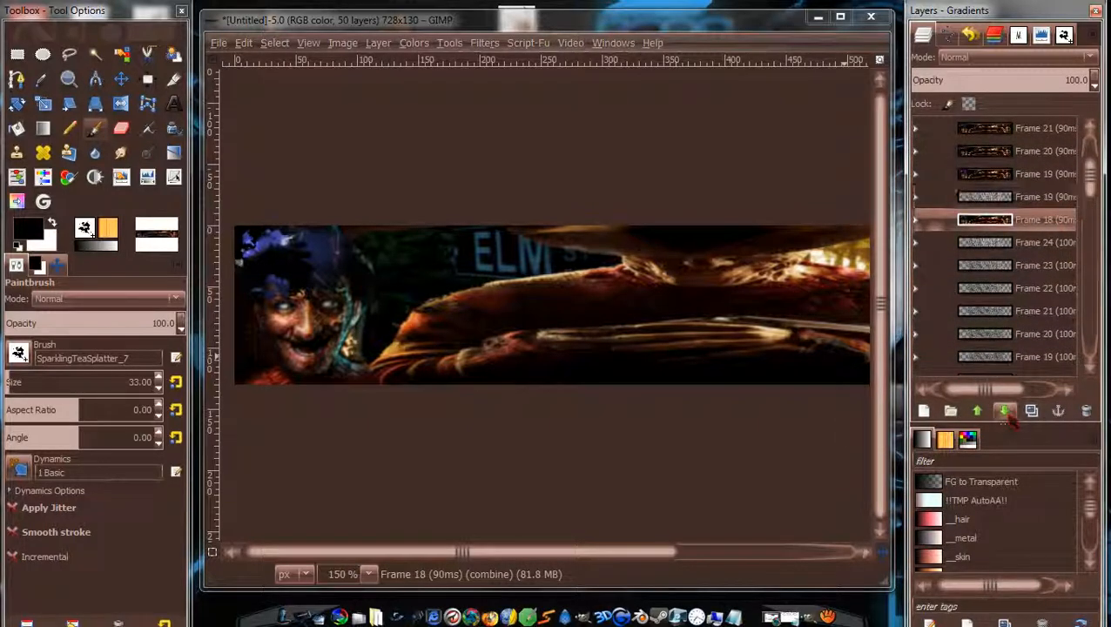
pyautogui.click(1004, 410)
pyautogui.click(1004, 410)
pyautogui.click(1004, 410)
pyautogui.click(1005, 410)
pyautogui.click(1004, 410)
pyautogui.click(1004, 410)
pyautogui.click(1004, 410)
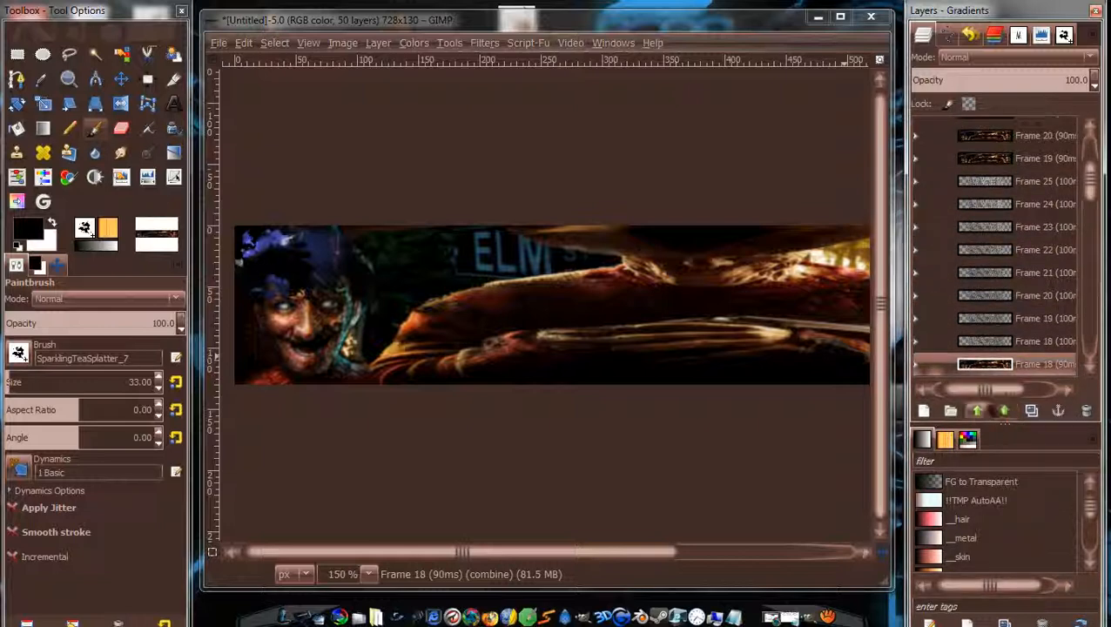
# Restack Frames 19 and 20 (90ms) under their matching 100ms text layers.
pyautogui.click(1049, 160)
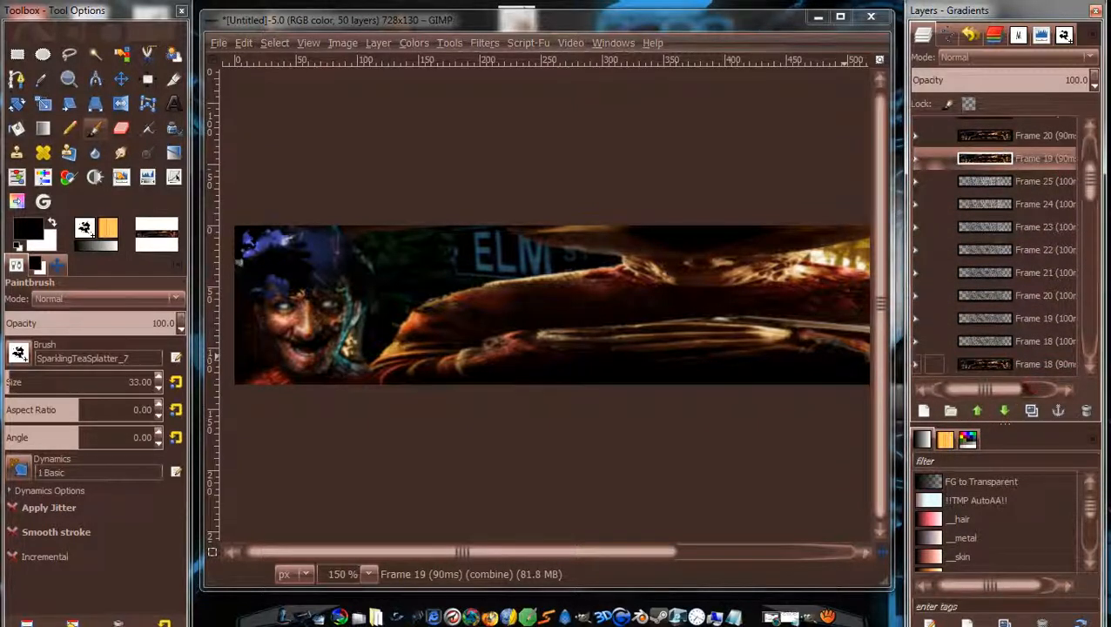
pyautogui.click(1006, 412)
pyautogui.click(1006, 411)
pyautogui.click(1006, 411)
pyautogui.click(1006, 411)
pyautogui.click(1005, 411)
pyautogui.click(1006, 411)
pyautogui.click(1005, 411)
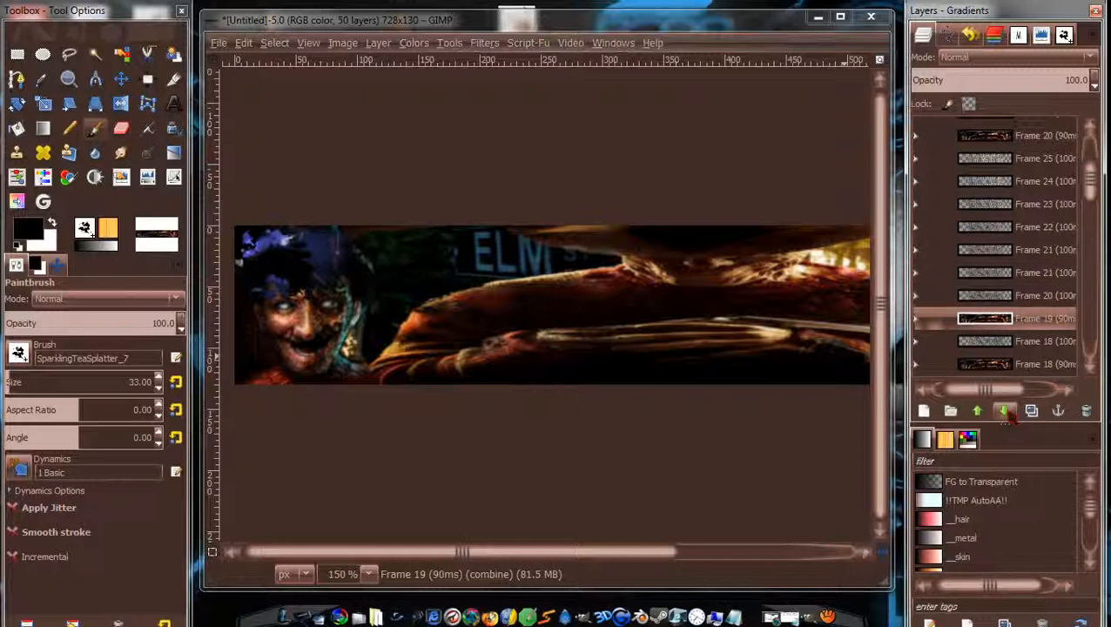
pyautogui.click(1021, 140)
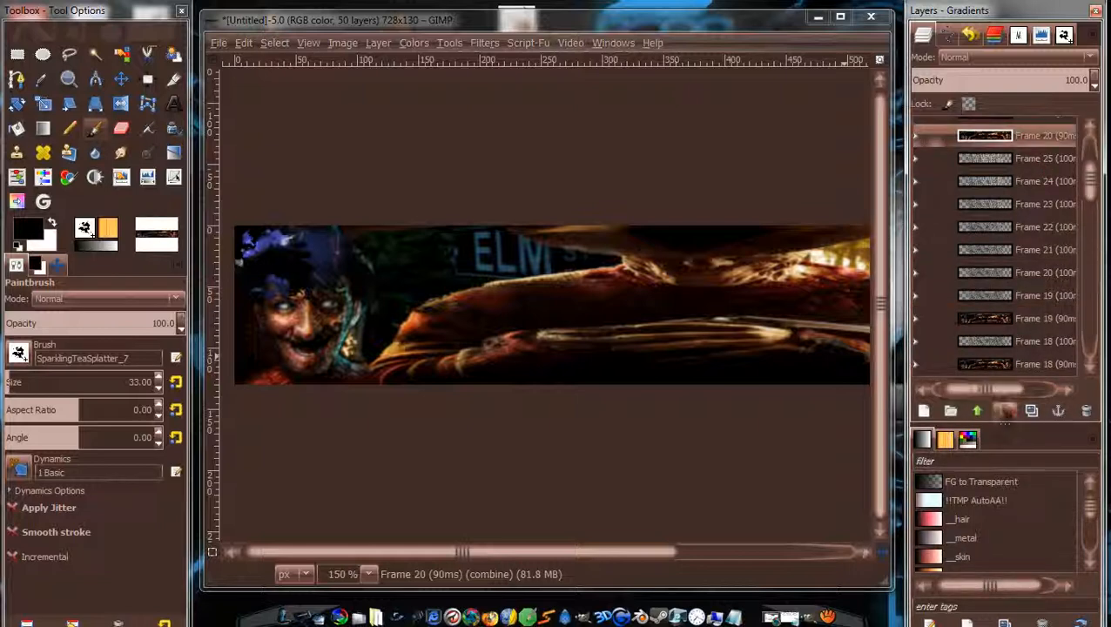
pyautogui.click(1006, 411)
pyautogui.click(1006, 412)
pyautogui.click(1006, 411)
pyautogui.click(1006, 411)
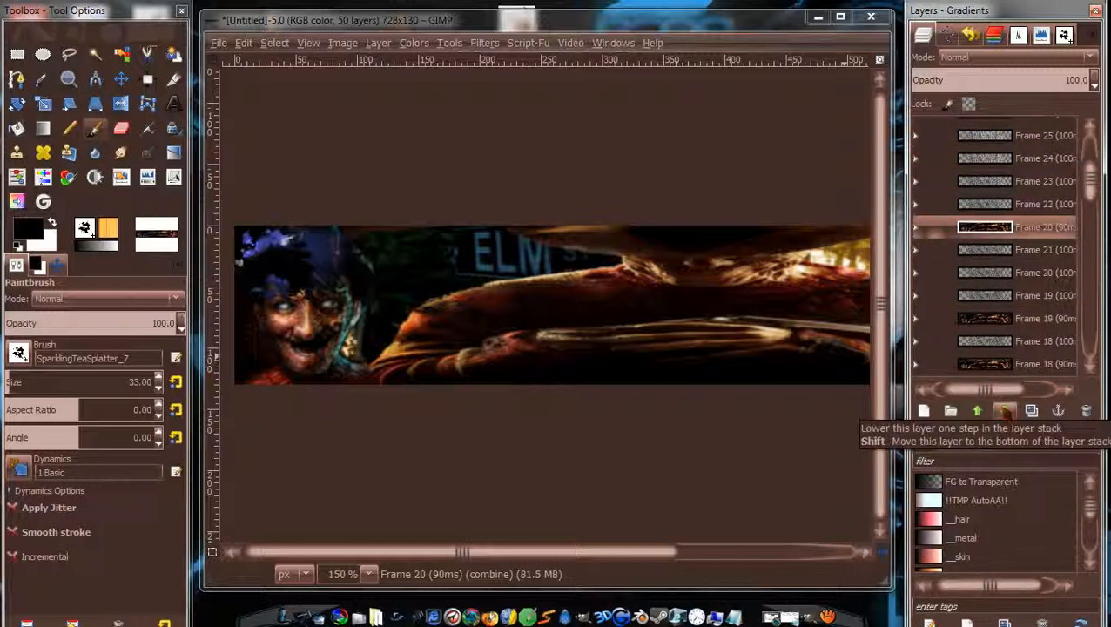
pyautogui.click(1006, 411)
pyautogui.click(1006, 412)
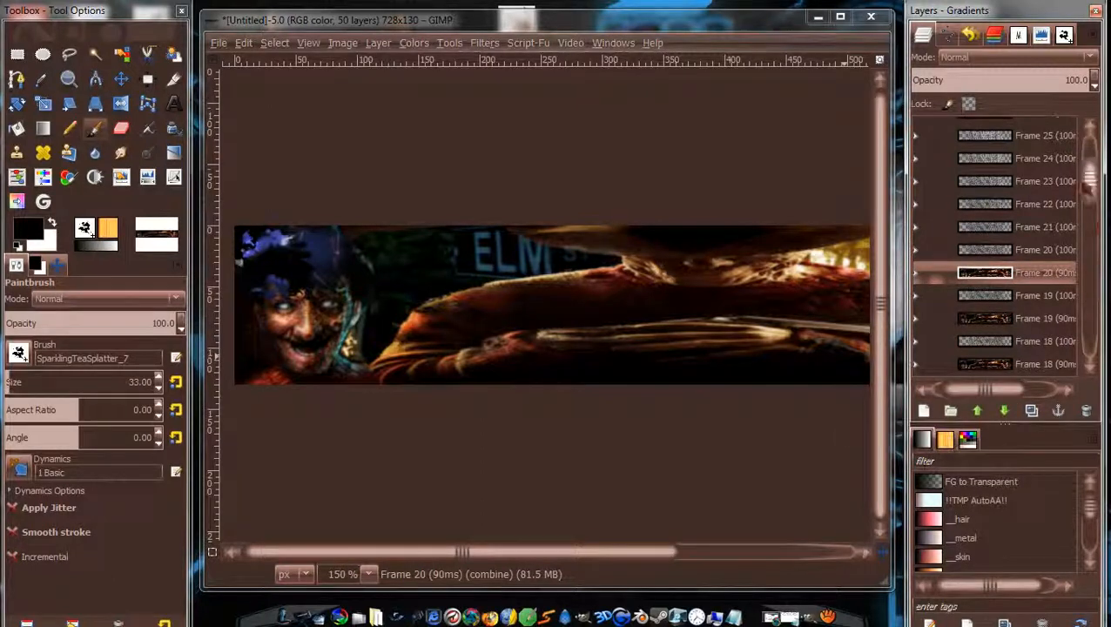
# Put Frame 21 (90ms) just below Frame 21 (100ms).
pyautogui.scroll(1, 1088, 184)
pyautogui.click(1045, 154)
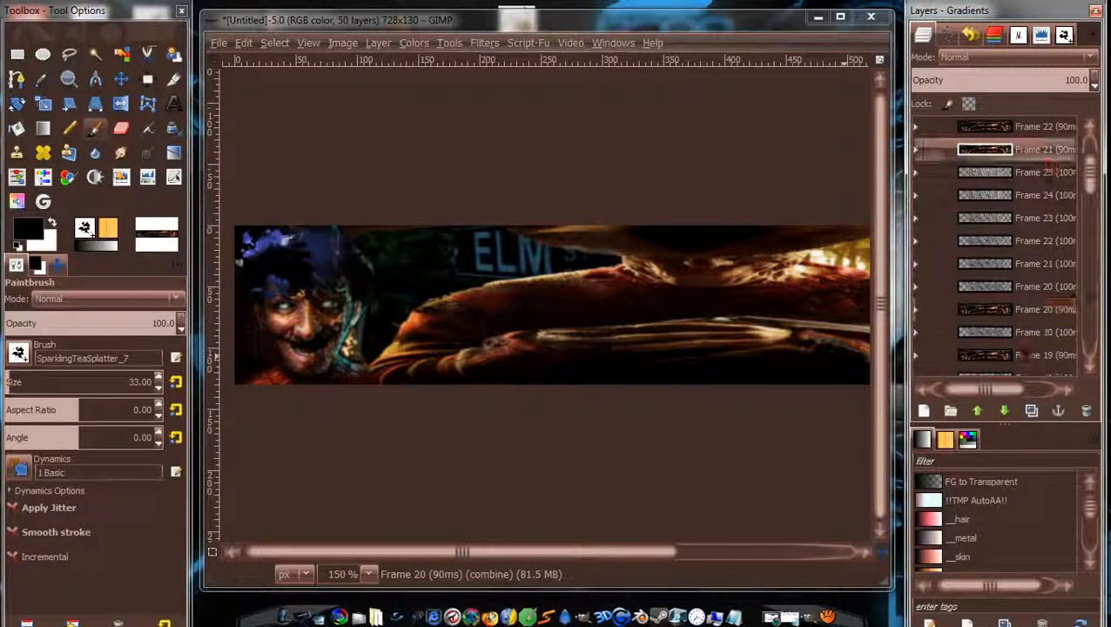
pyautogui.click(1005, 412)
pyautogui.click(1005, 412)
pyautogui.click(1005, 412)
pyautogui.click(1005, 412)
pyautogui.click(1005, 412)
pyautogui.click(1005, 412)
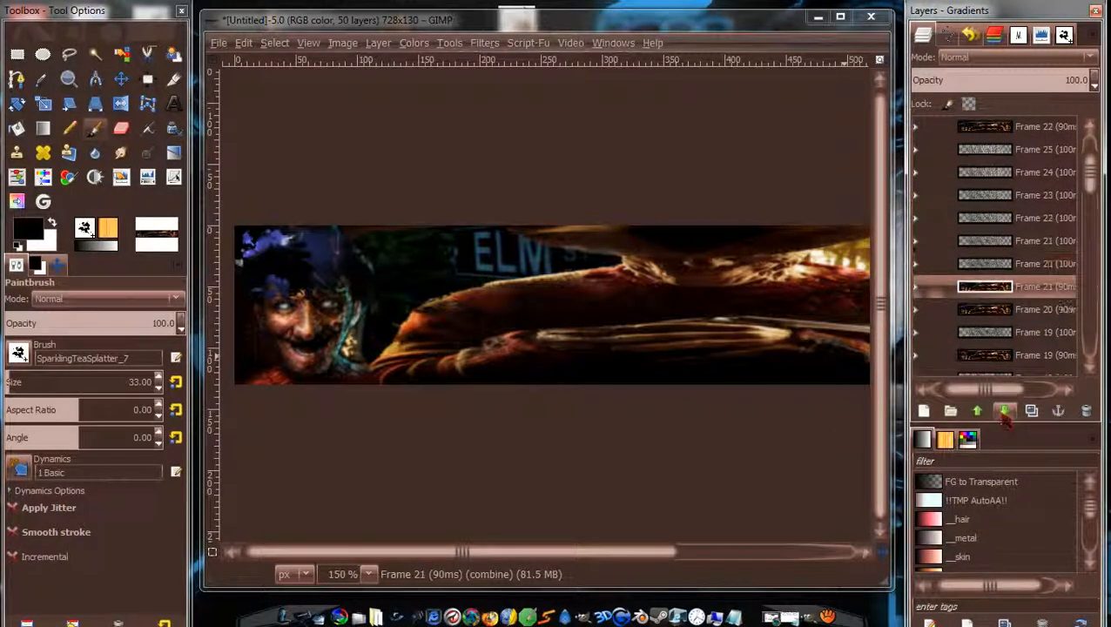
pyautogui.click(978, 411)
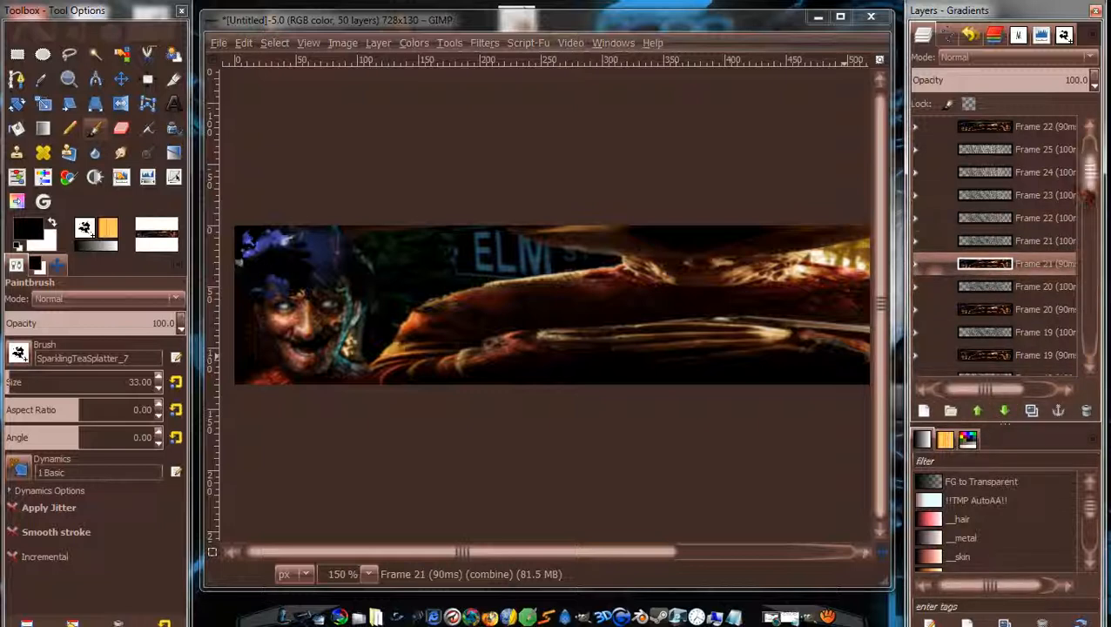
# Move Frames 22 and 23 (90ms) beneath their matching text layers.
pyautogui.scroll(2, 1080, 183)
pyautogui.click(1064, 178)
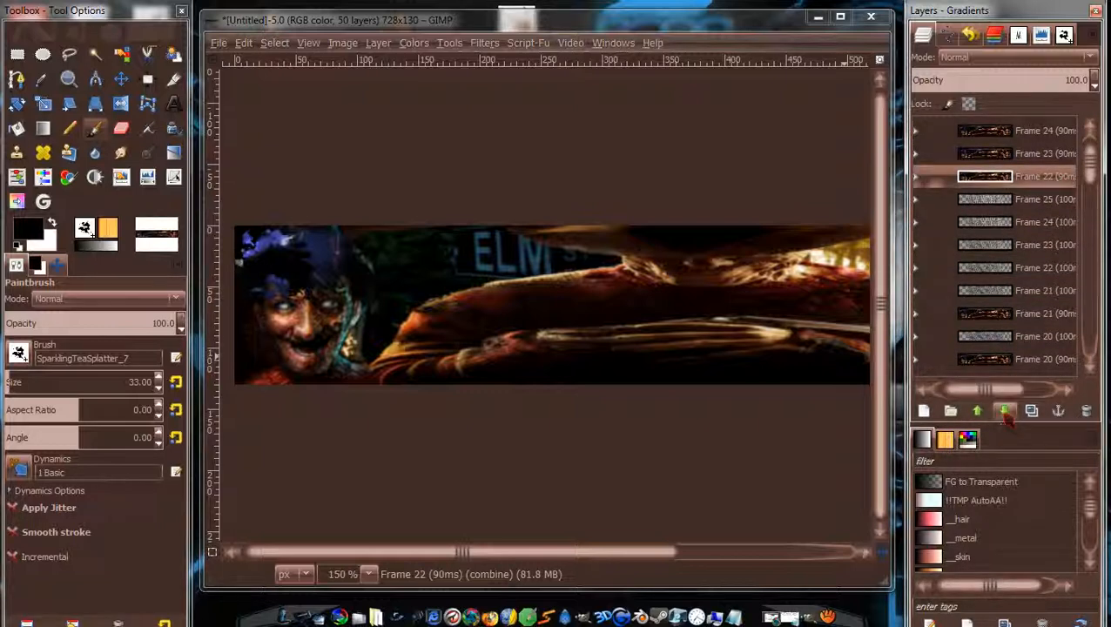
pyautogui.click(1005, 412)
pyautogui.click(1005, 411)
pyautogui.click(1005, 412)
pyautogui.click(1005, 412)
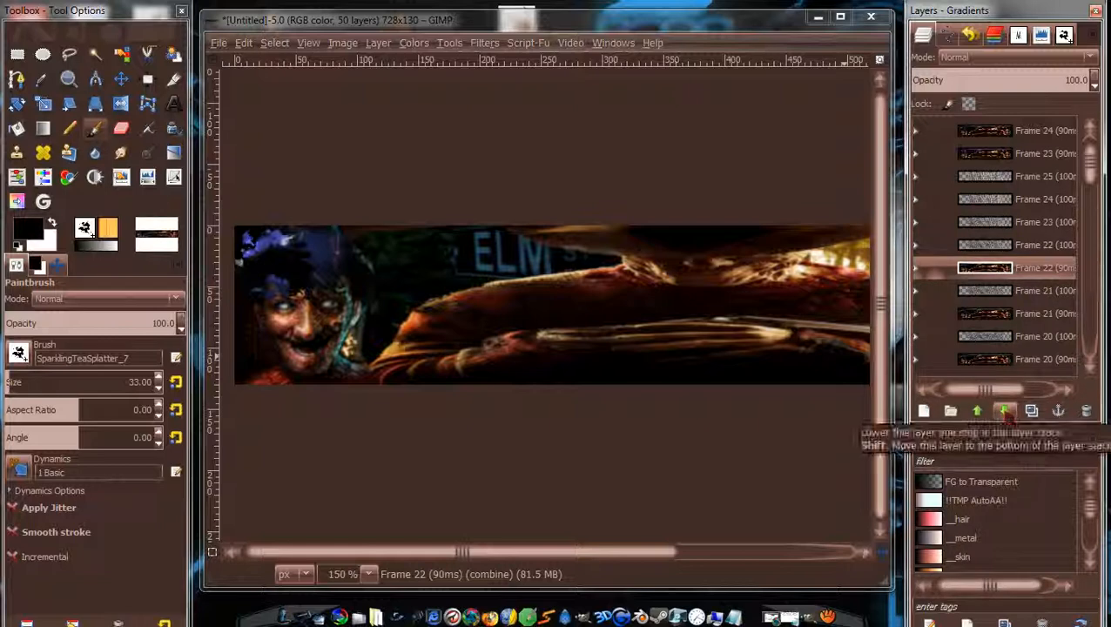
pyautogui.click(1061, 155)
pyautogui.click(1005, 412)
pyautogui.click(1005, 412)
pyautogui.click(1005, 412)
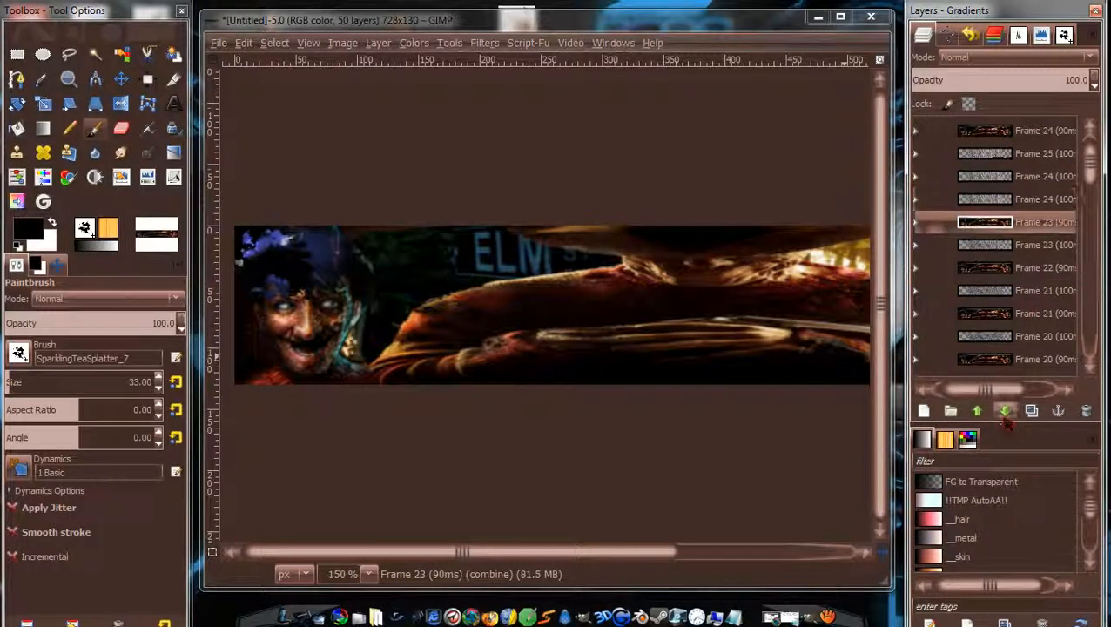
# Place Frames 24 and 25 (90ms) under Frames 24 and 25 (100ms).
pyautogui.click(1025, 140)
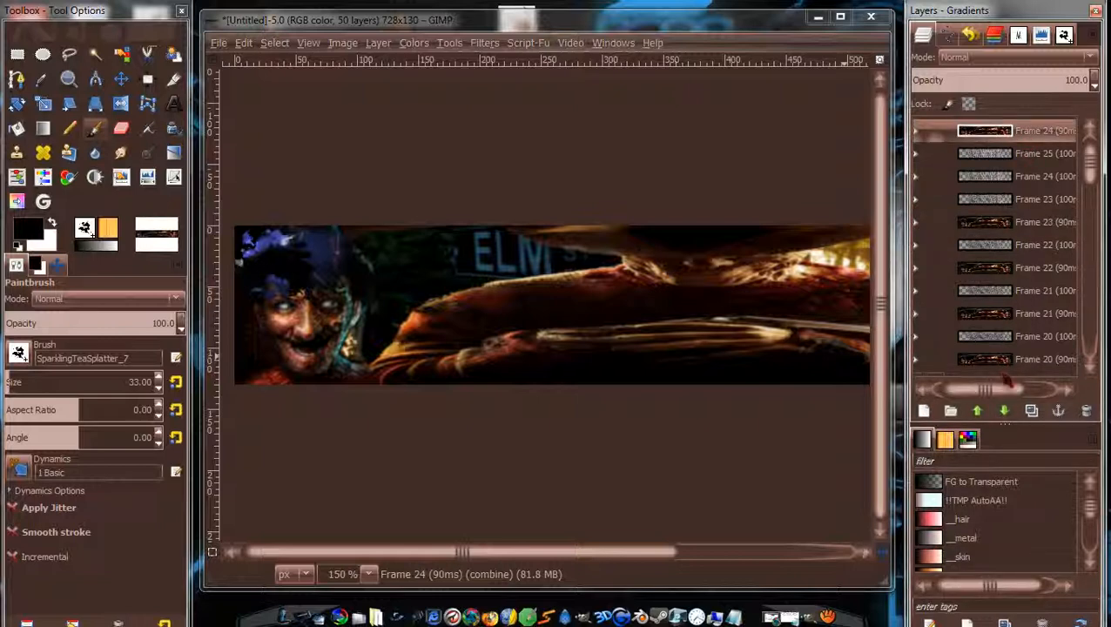
pyautogui.click(1005, 412)
pyautogui.click(1005, 412)
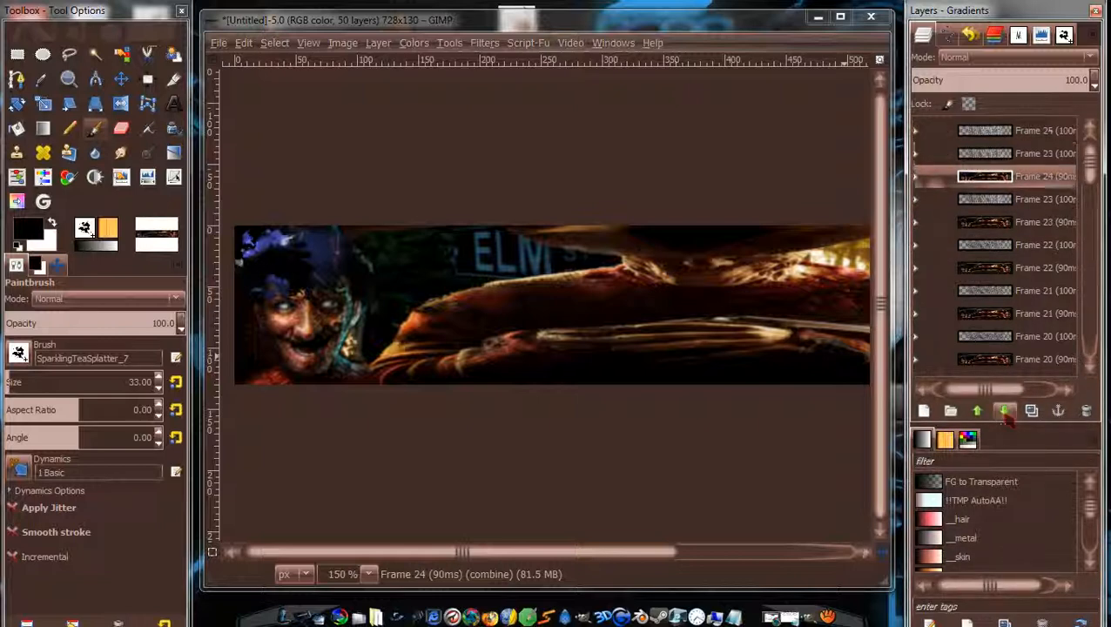
pyautogui.scroll(1, 1099, 160)
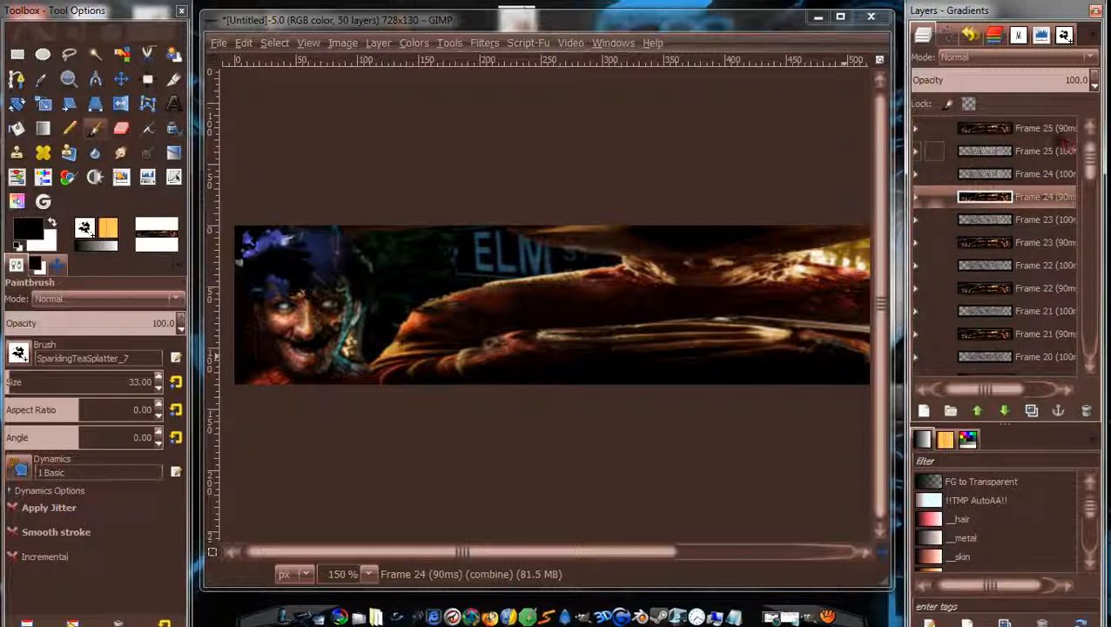
pyautogui.click(1054, 132)
pyautogui.click(1005, 412)
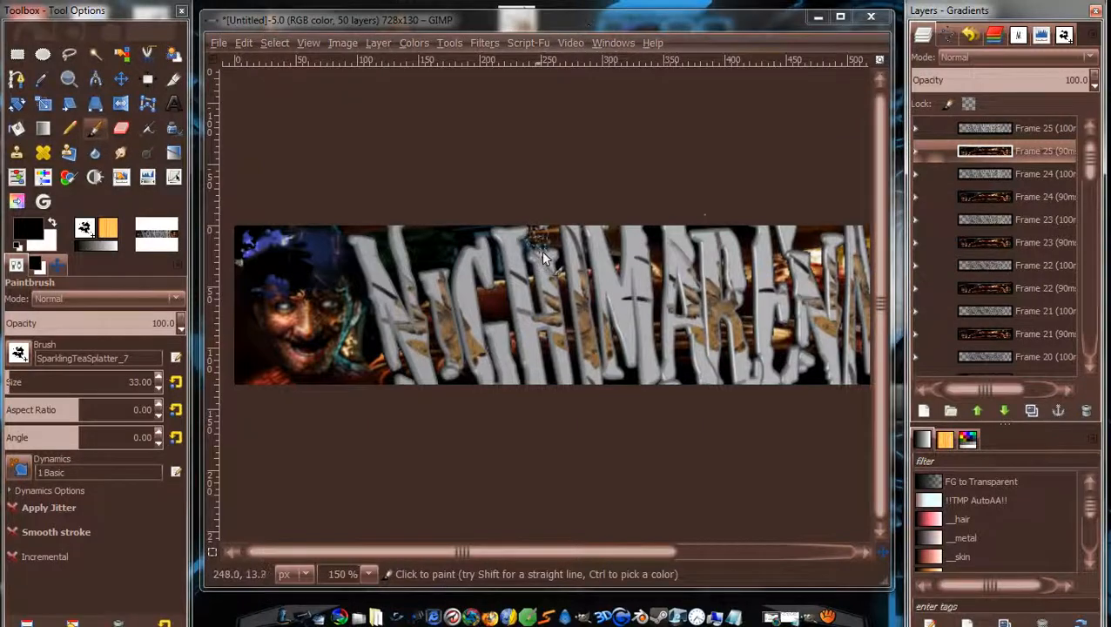
# Link the Frame 25 (100ms) text layer to begin the linked chain.
pyautogui.scroll(-2, 545, 258)
pyautogui.scroll(1, 598, 288)
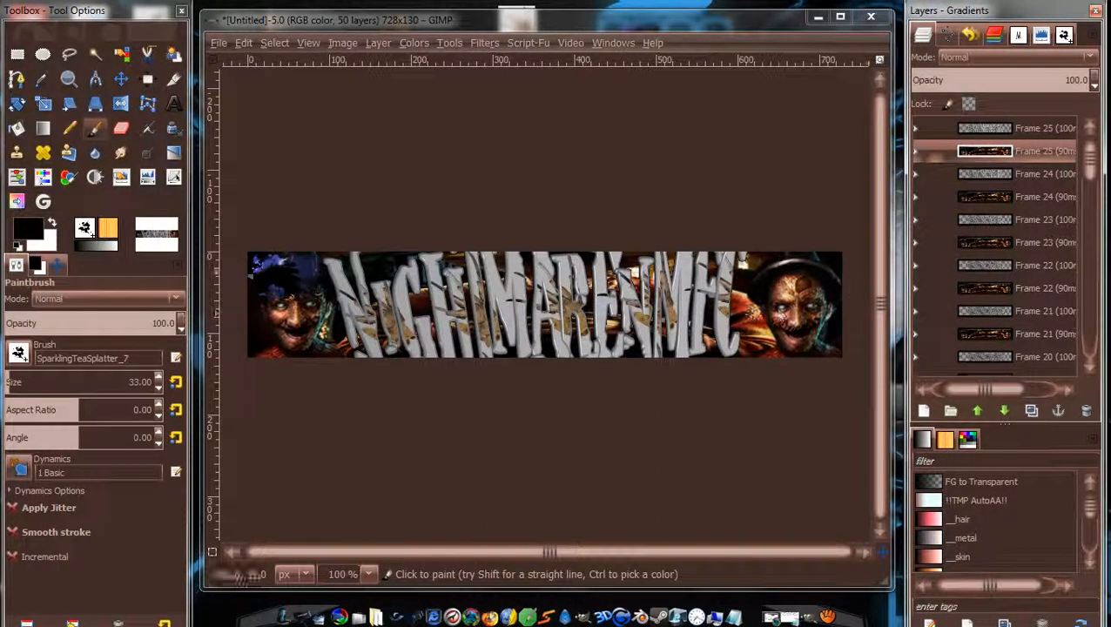
pyautogui.click(933, 128)
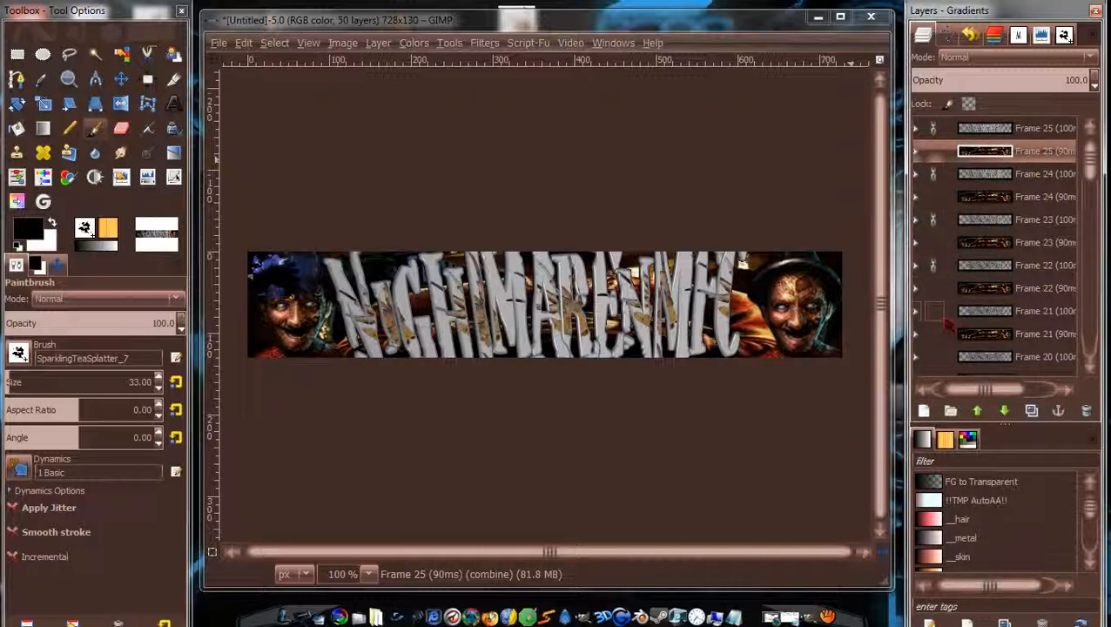
# Link the Frame 21, 19, 17, 16 and 15 (100ms) text layers.
pyautogui.click(932, 311)
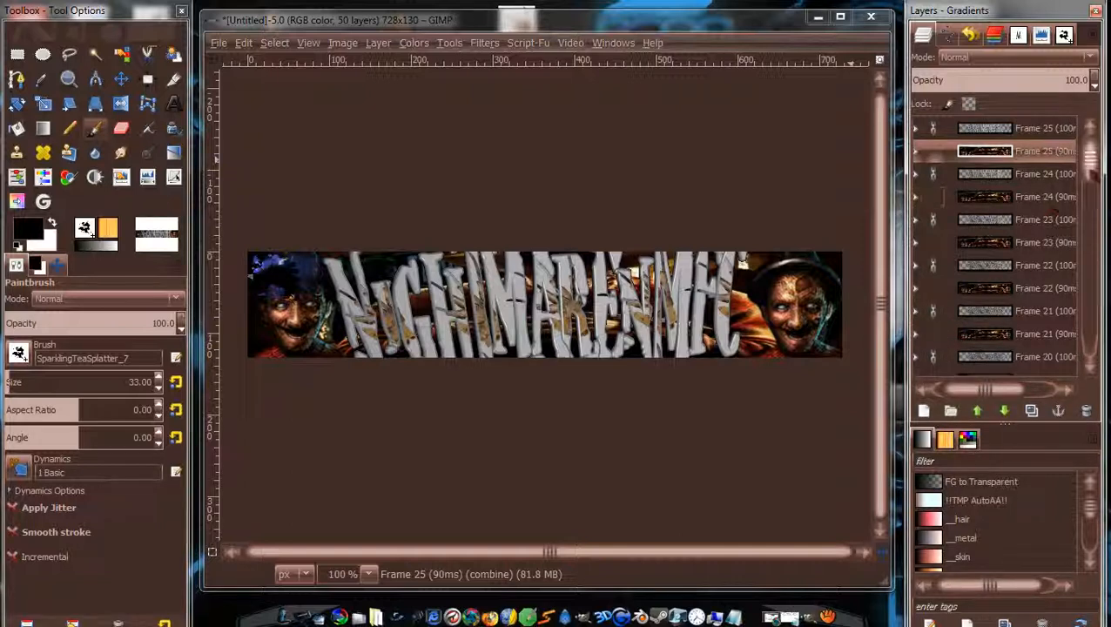
pyautogui.scroll(-4, 934, 261)
pyautogui.click(937, 228)
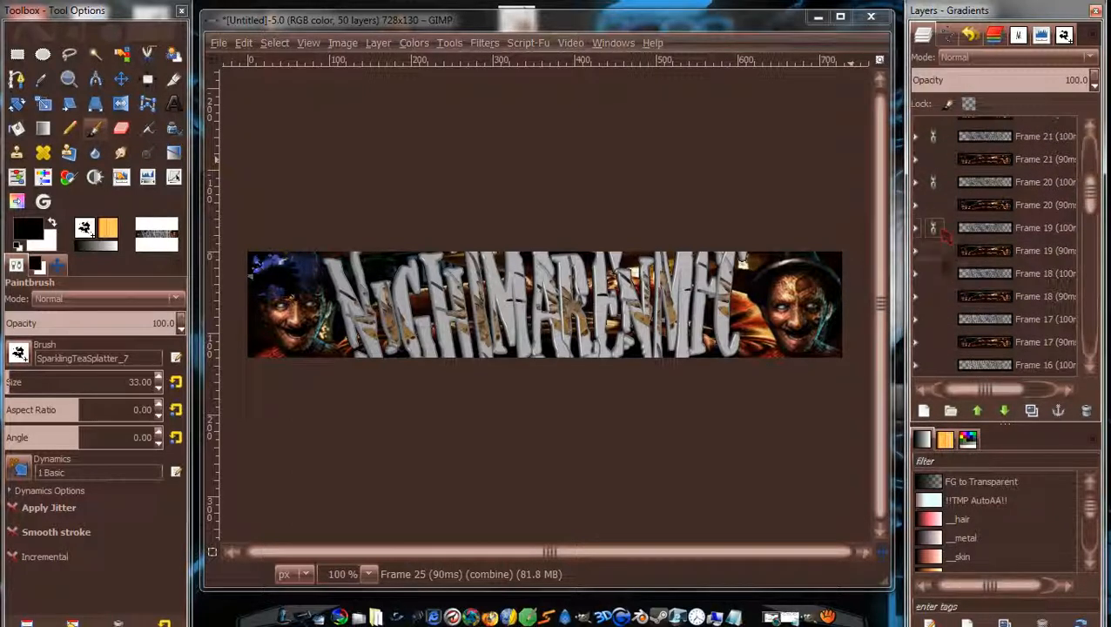
pyautogui.click(932, 319)
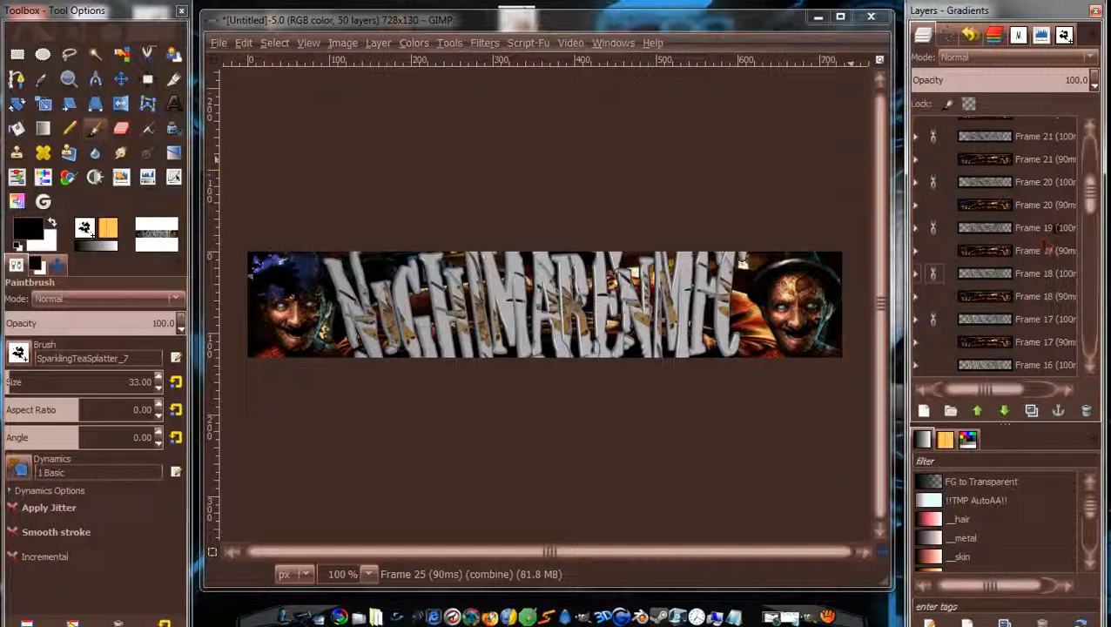
pyautogui.scroll(-2, 1091, 214)
pyautogui.scroll(-1, 1093, 224)
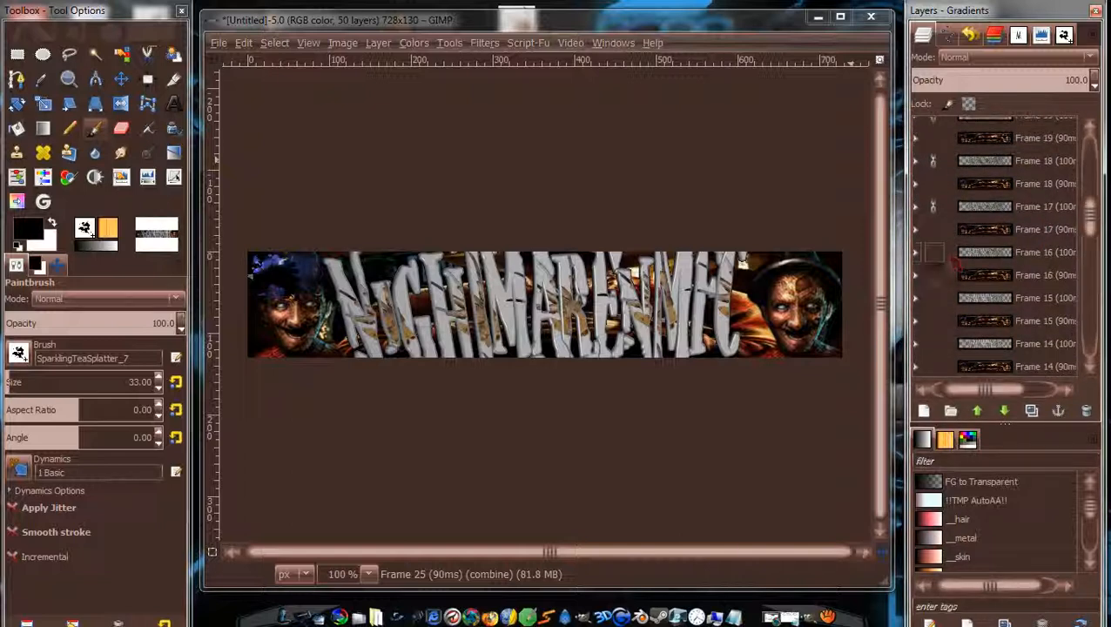
pyautogui.click(933, 252)
pyautogui.click(933, 298)
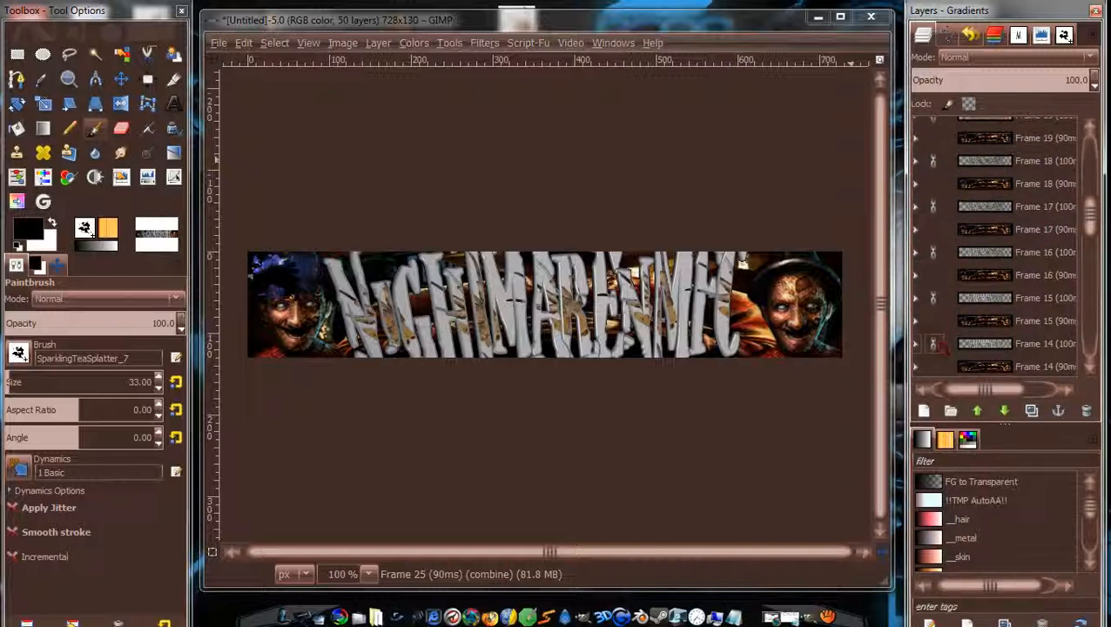
# Link the lower text layers (Frames 11, 8, 7, 6 down to Frame 2) and pick the Move tool.
pyautogui.scroll(-5, 1090, 218)
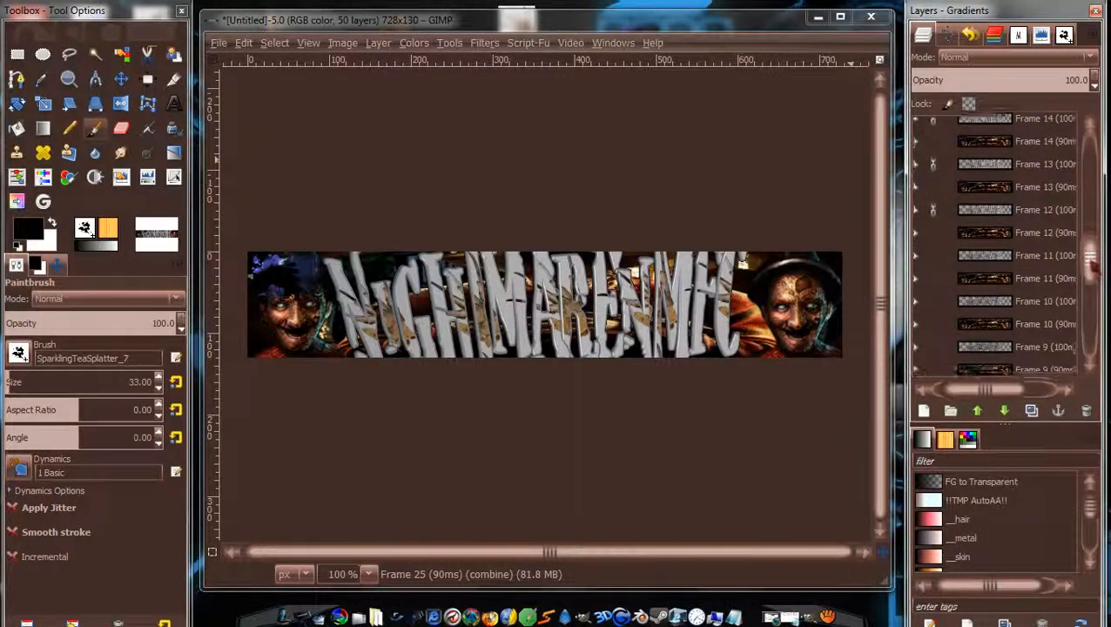
pyautogui.scroll(-1, 1090, 252)
pyautogui.click(934, 231)
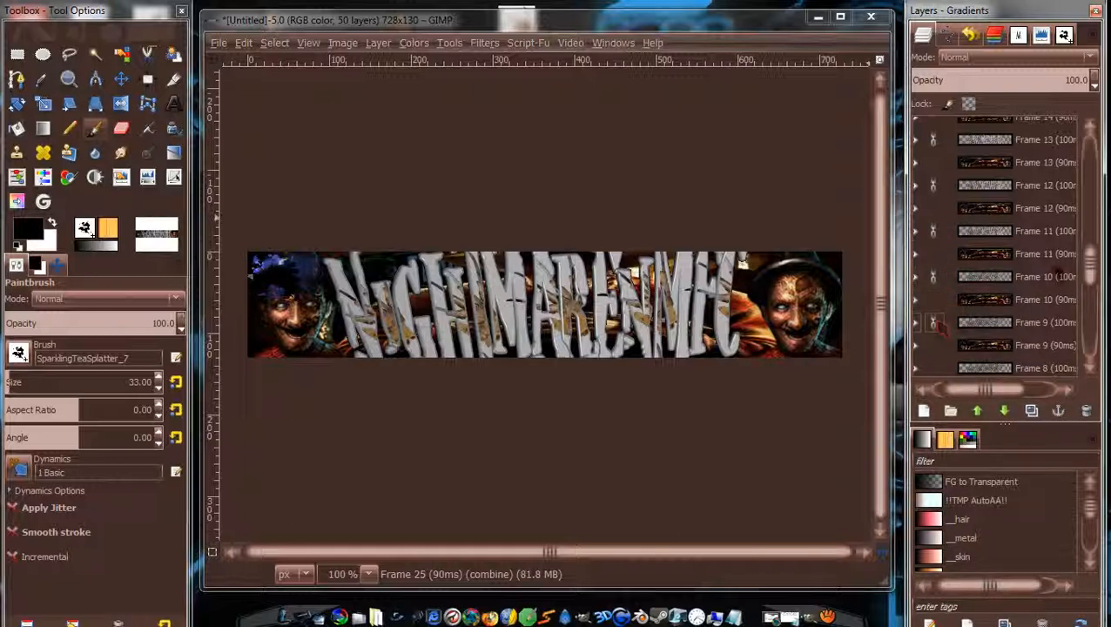
pyautogui.scroll(-2, 928, 287)
pyautogui.click(935, 286)
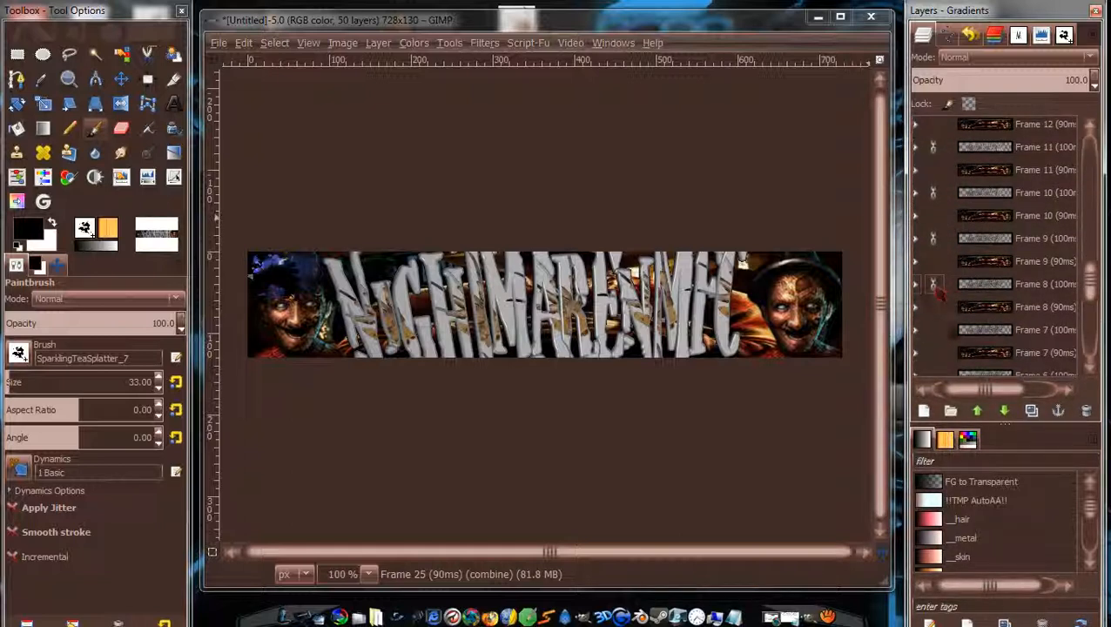
pyautogui.click(933, 329)
pyautogui.scroll(-4, 1089, 287)
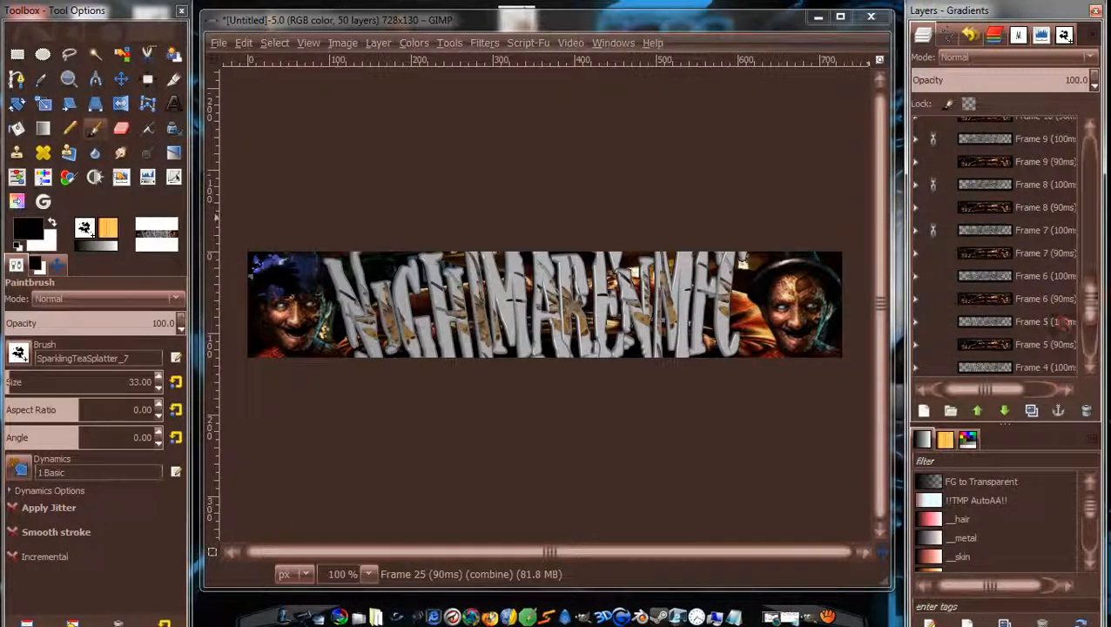
pyautogui.click(935, 278)
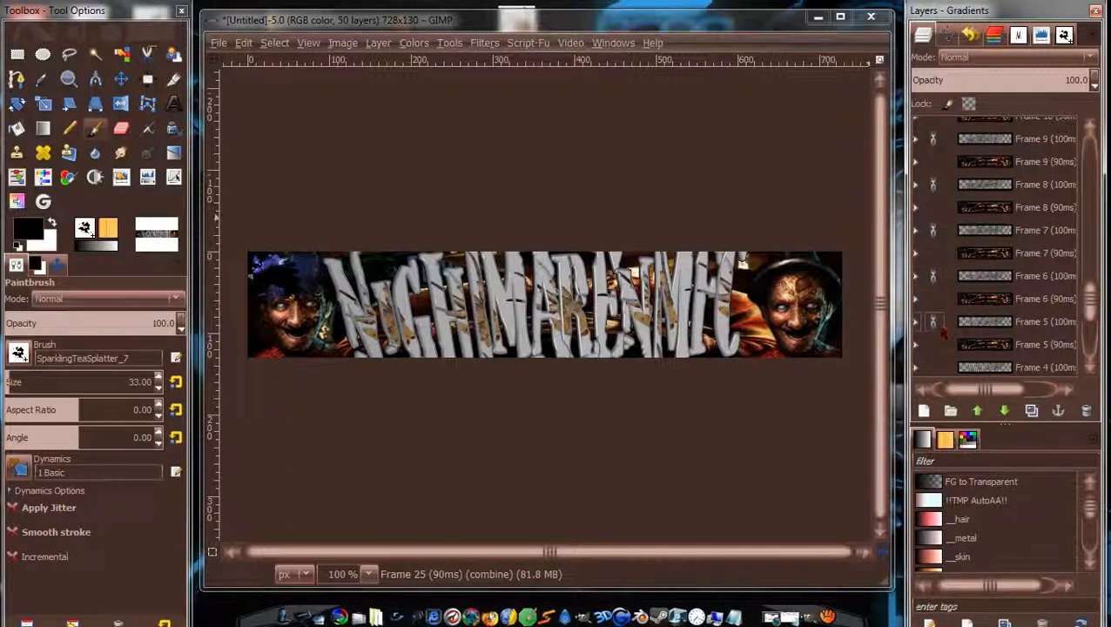
pyautogui.scroll(-5, 1088, 297)
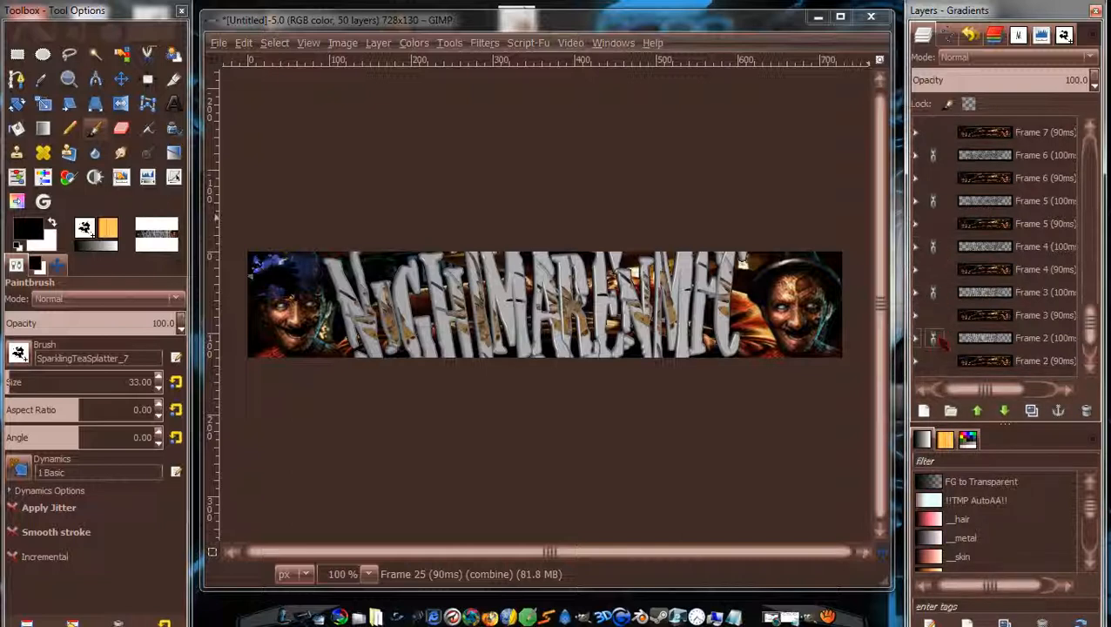
pyautogui.scroll(-2, 941, 341)
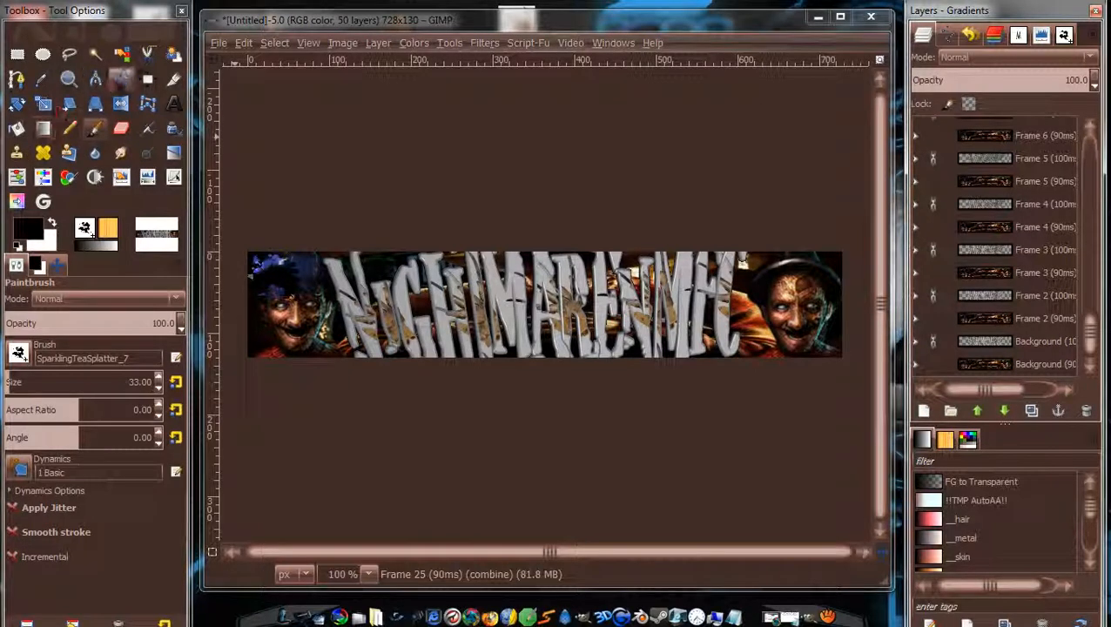
pyautogui.click(121, 79)
# Nudge the banner layer, then drag the linked text layers from Frame 25 (100ms) 2 px right.
pyautogui.click(485, 318)
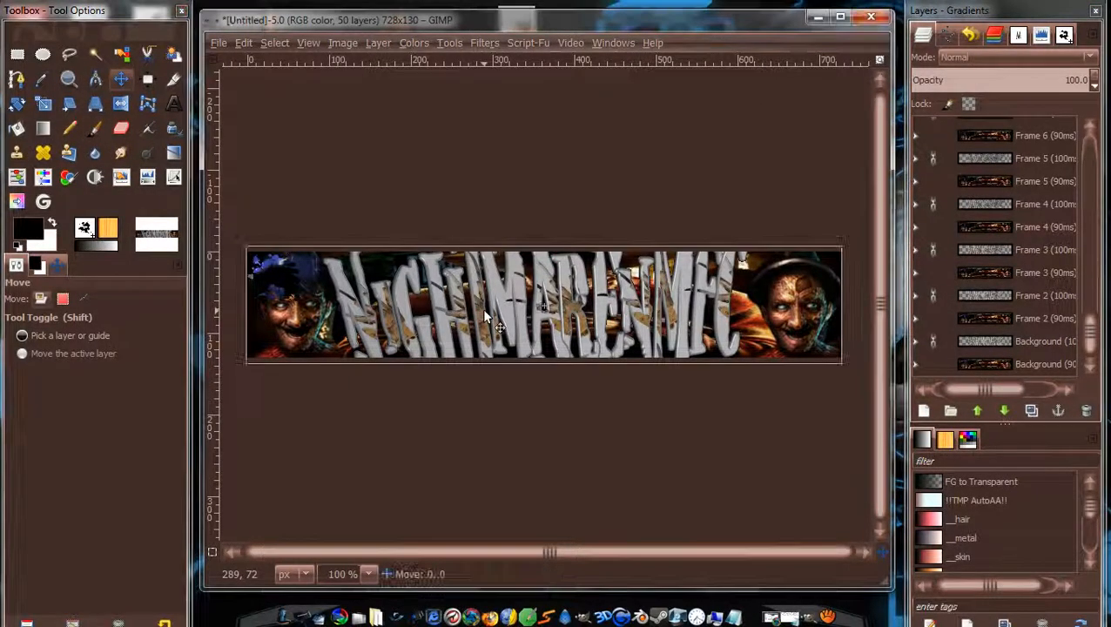
pyautogui.moveTo(485, 316); pyautogui.dragTo(485, 310)
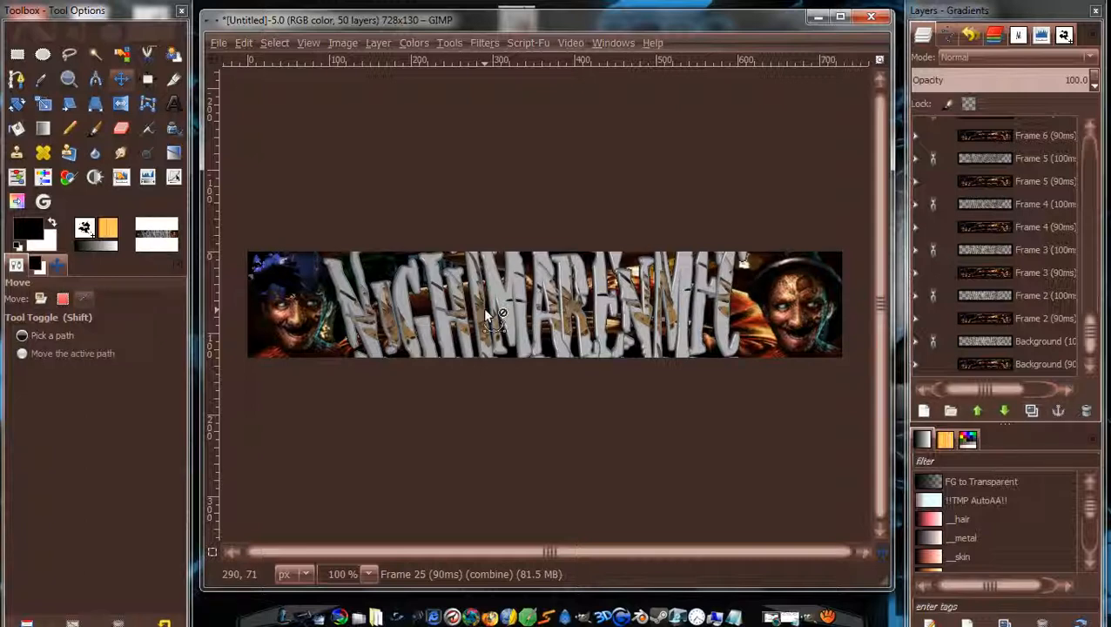
pyautogui.moveTo(1092, 335); pyautogui.dragTo(1099, 156)
pyautogui.click(1040, 129)
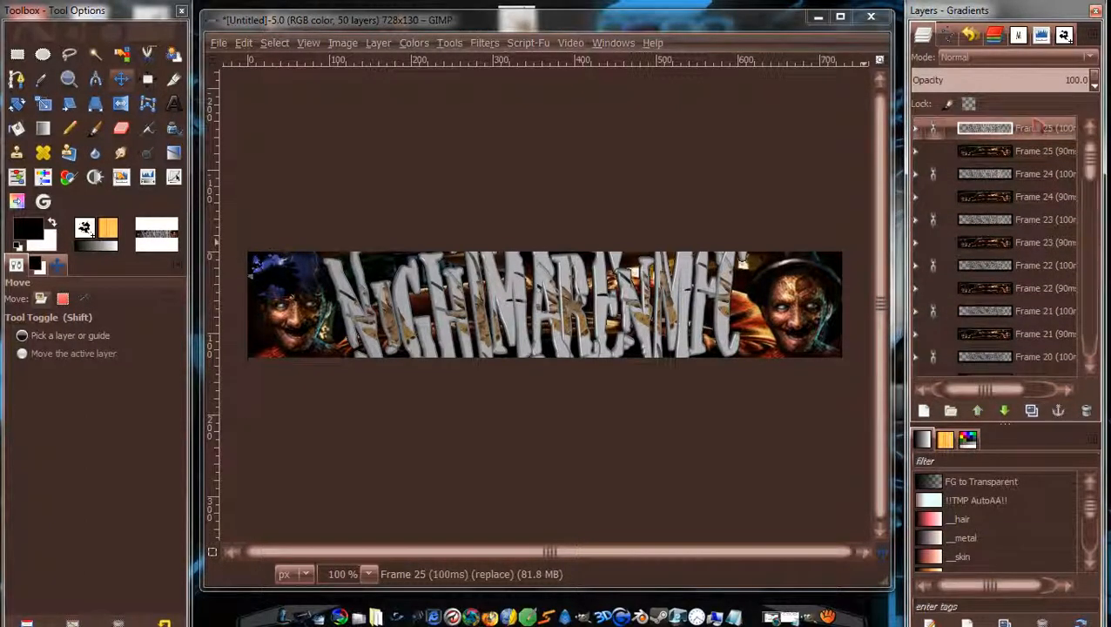
pyautogui.moveTo(490, 319); pyautogui.dragTo(500, 317)
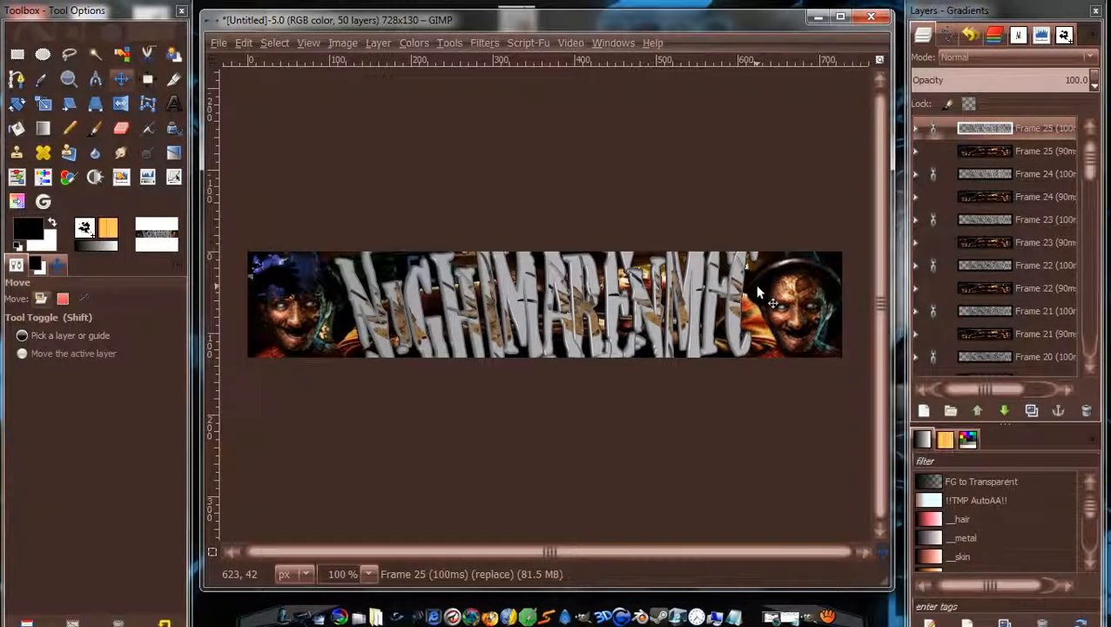
pyautogui.moveTo(1100, 171); pyautogui.dragTo(1101, 377)
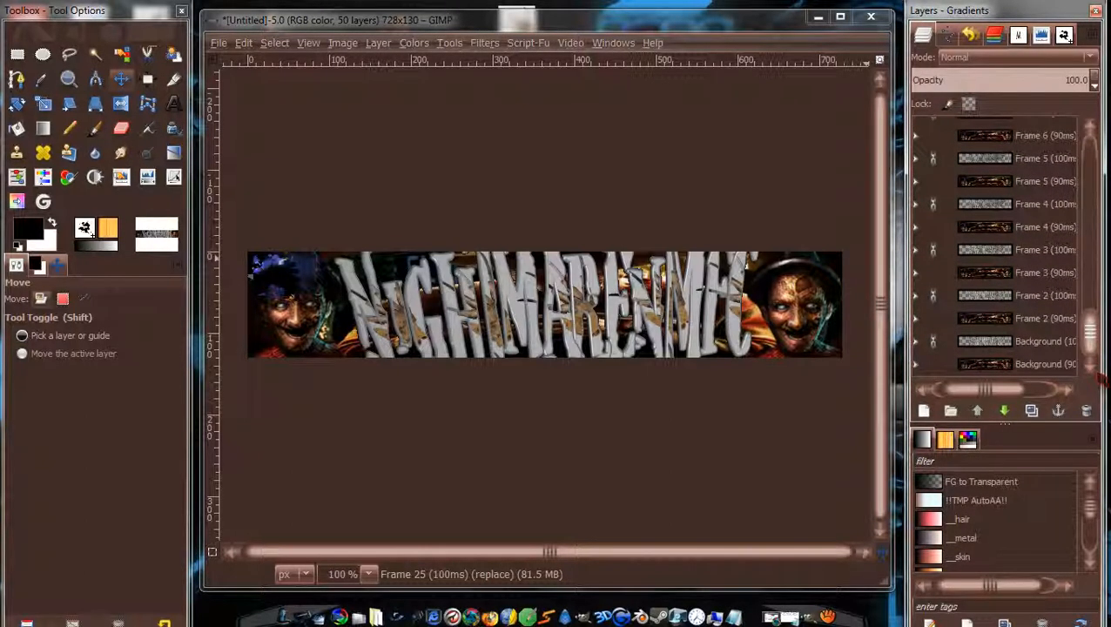
pyautogui.scroll(15, 1028, 253)
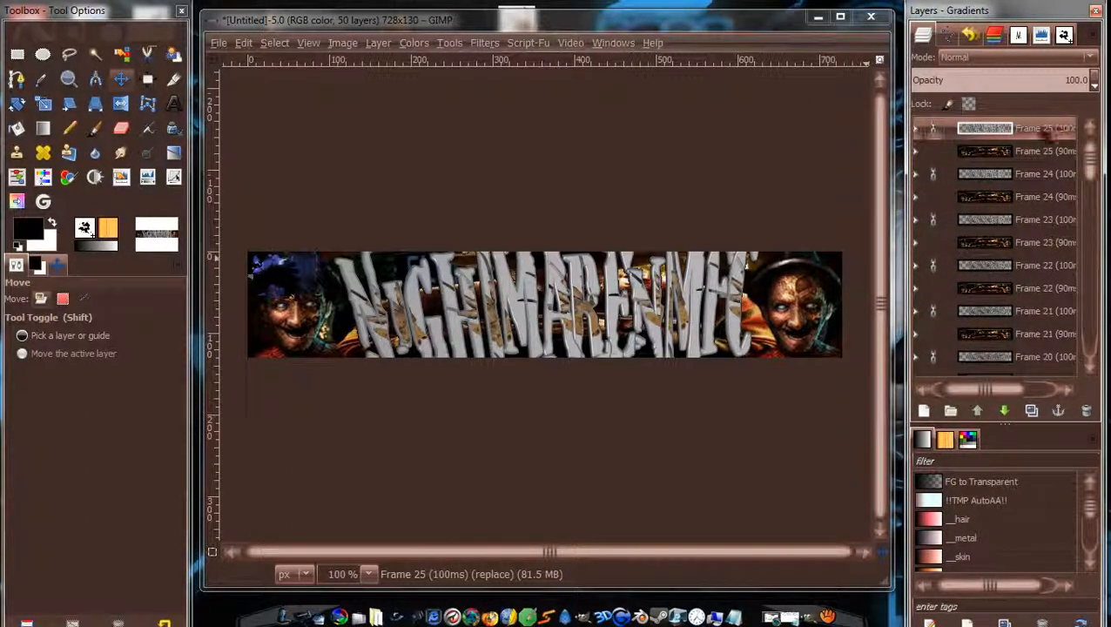
# Merge down the layer pairs for Frames 25 through 18.
pyautogui.rightClick(1043, 132)
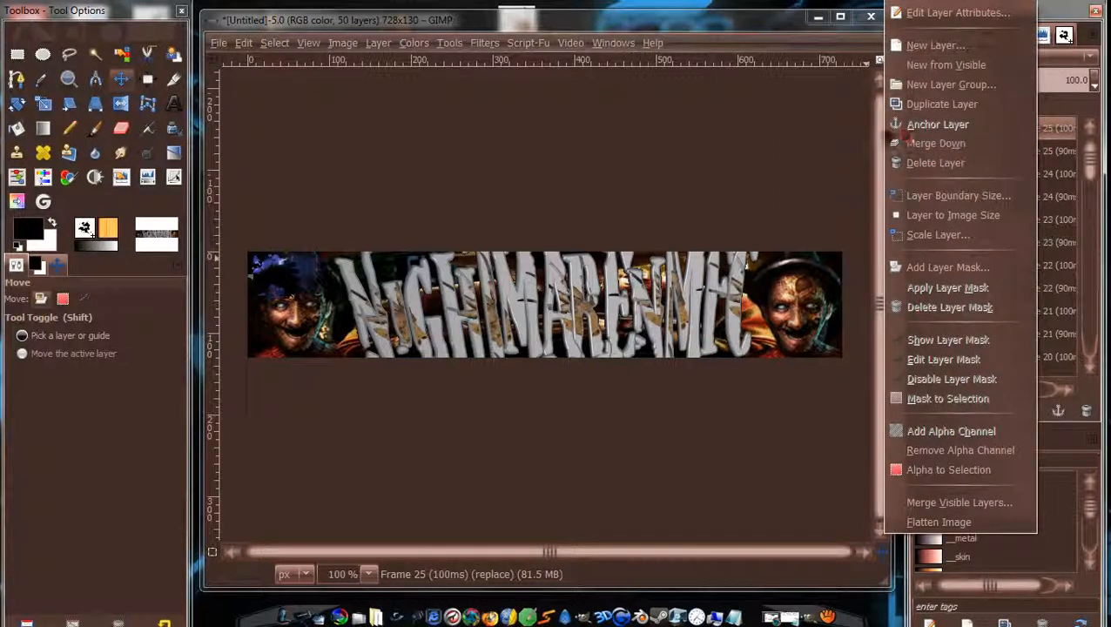
pyautogui.click(938, 144)
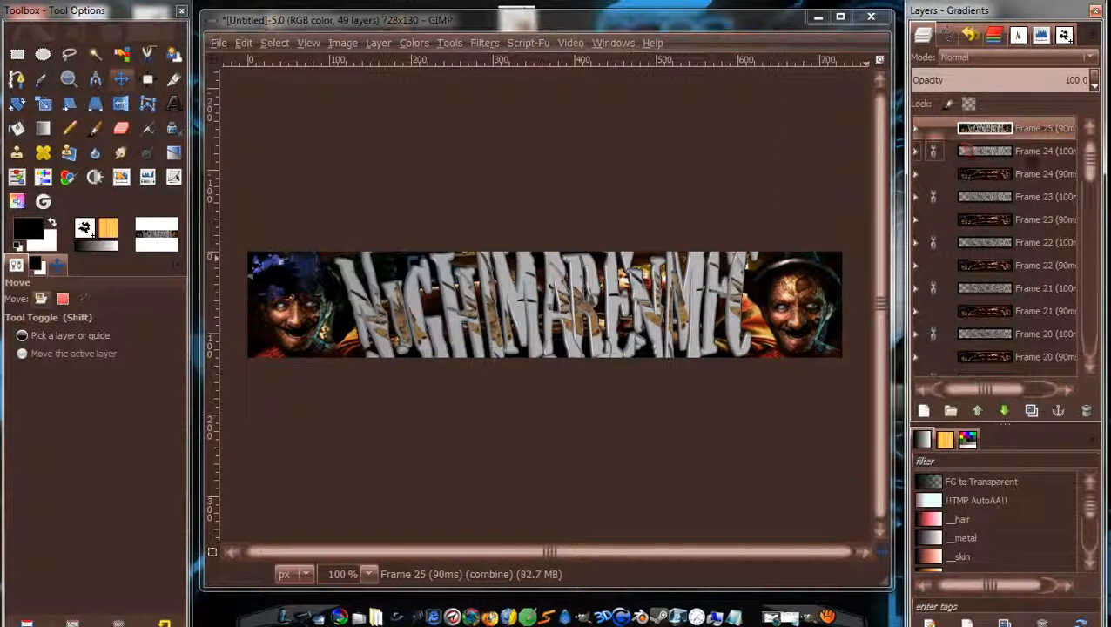
pyautogui.rightClick(1032, 153)
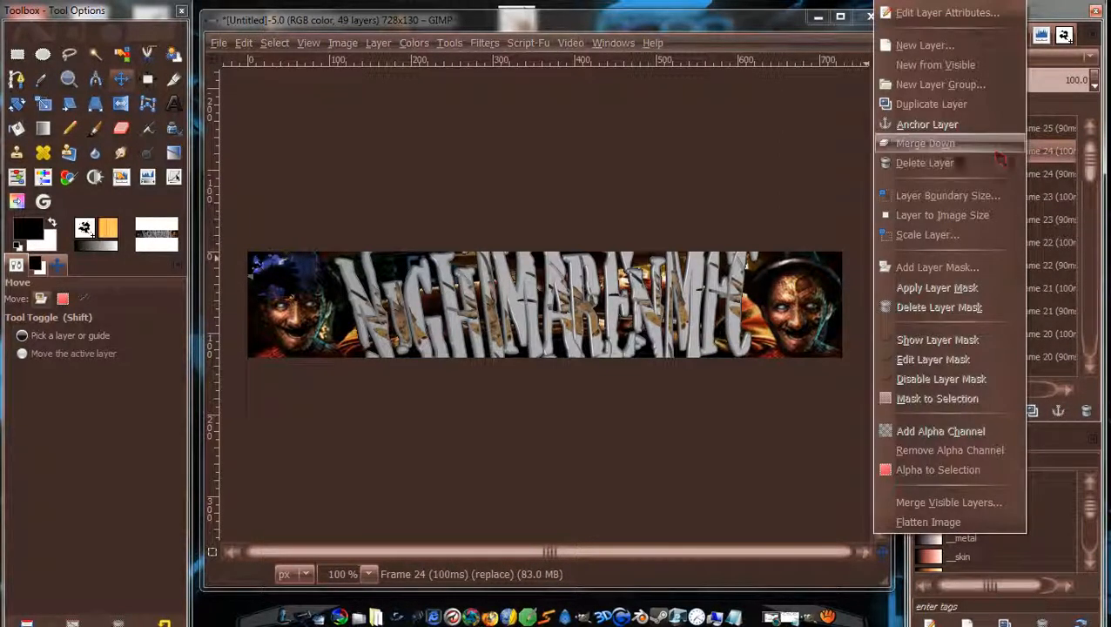
pyautogui.click(958, 146)
pyautogui.rightClick(1036, 174)
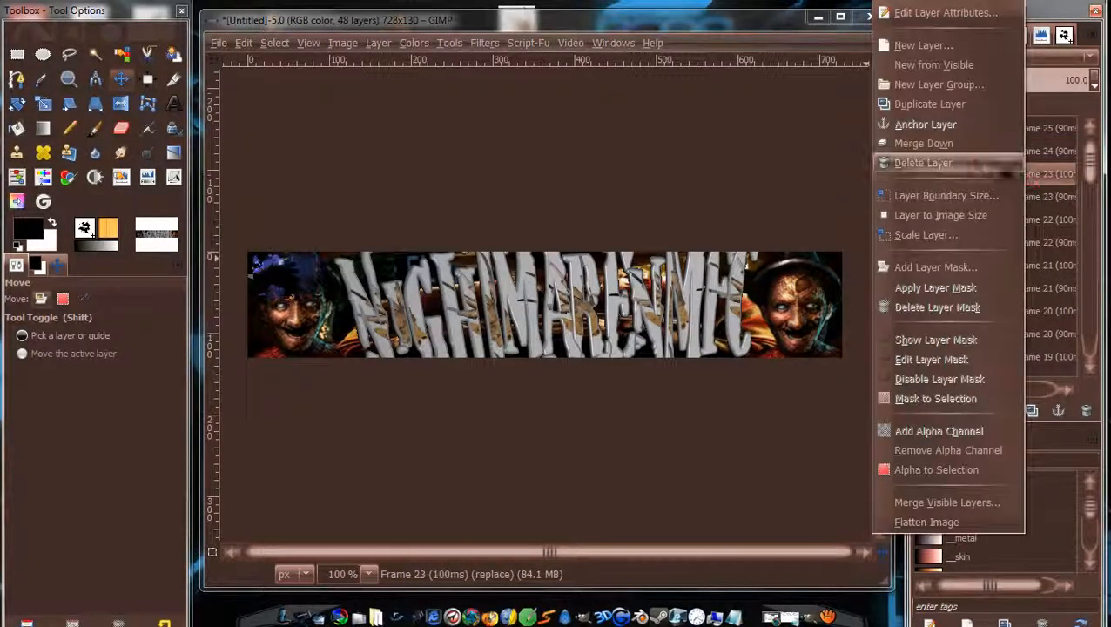
pyautogui.click(971, 146)
pyautogui.rightClick(989, 190)
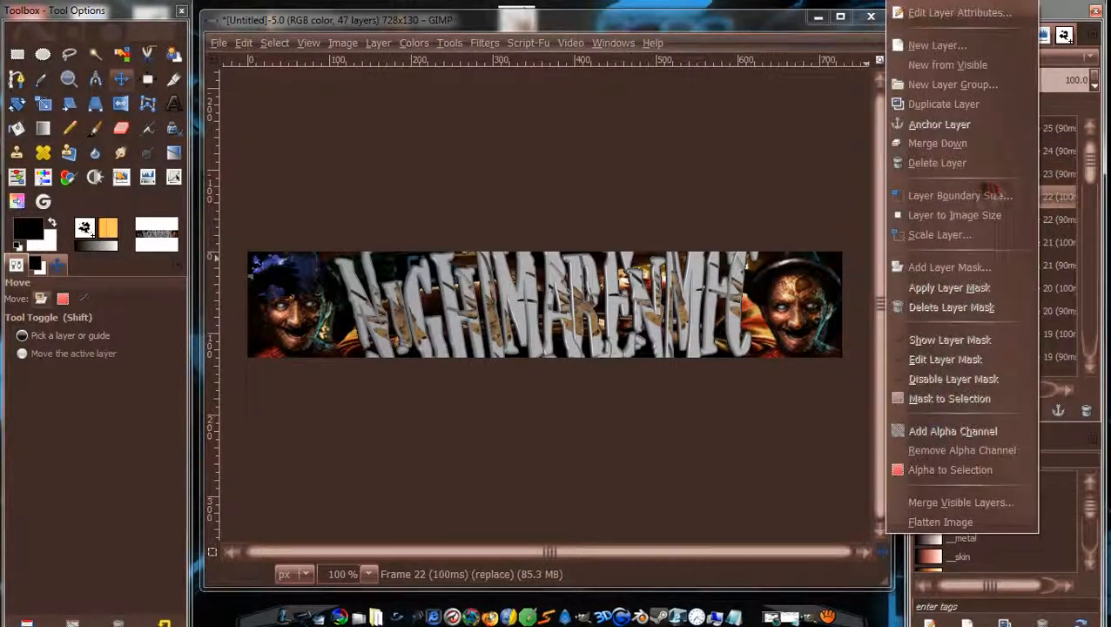
pyautogui.click(958, 144)
pyautogui.rightClick(1028, 218)
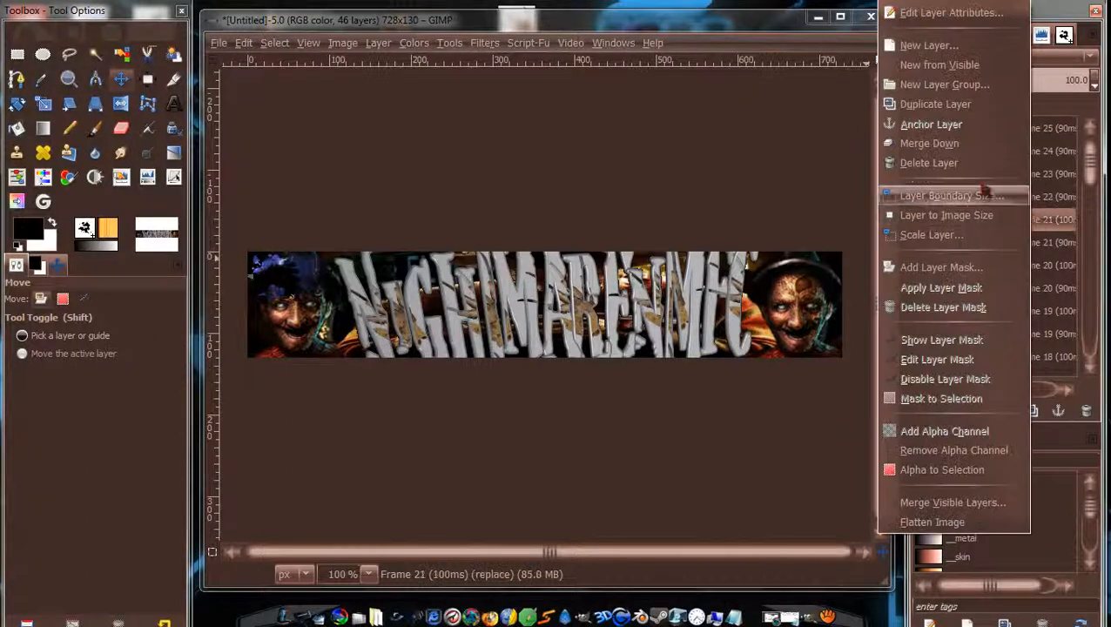
pyautogui.click(969, 150)
pyautogui.scroll(-2, 1045, 197)
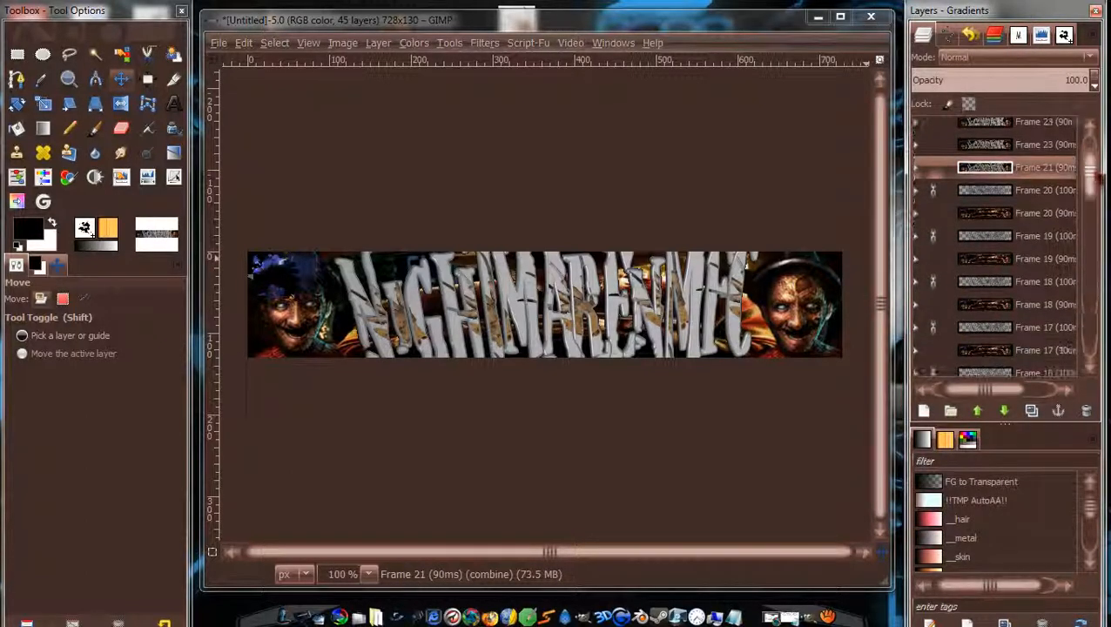
pyautogui.rightClick(1040, 193)
pyautogui.click(945, 145)
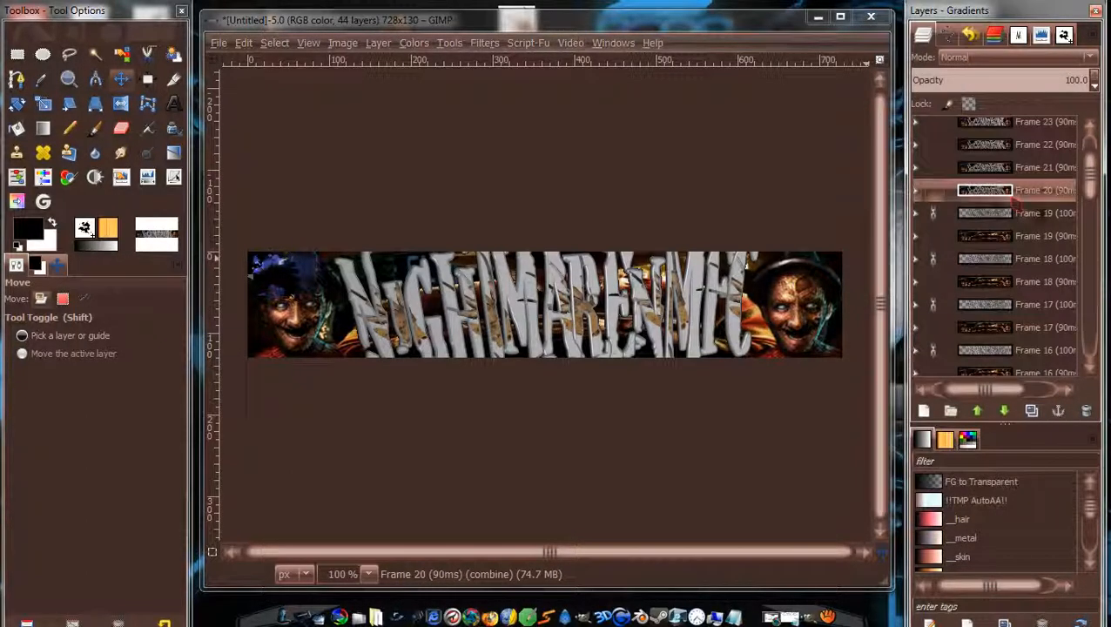
pyautogui.rightClick(1039, 193)
pyautogui.click(973, 145)
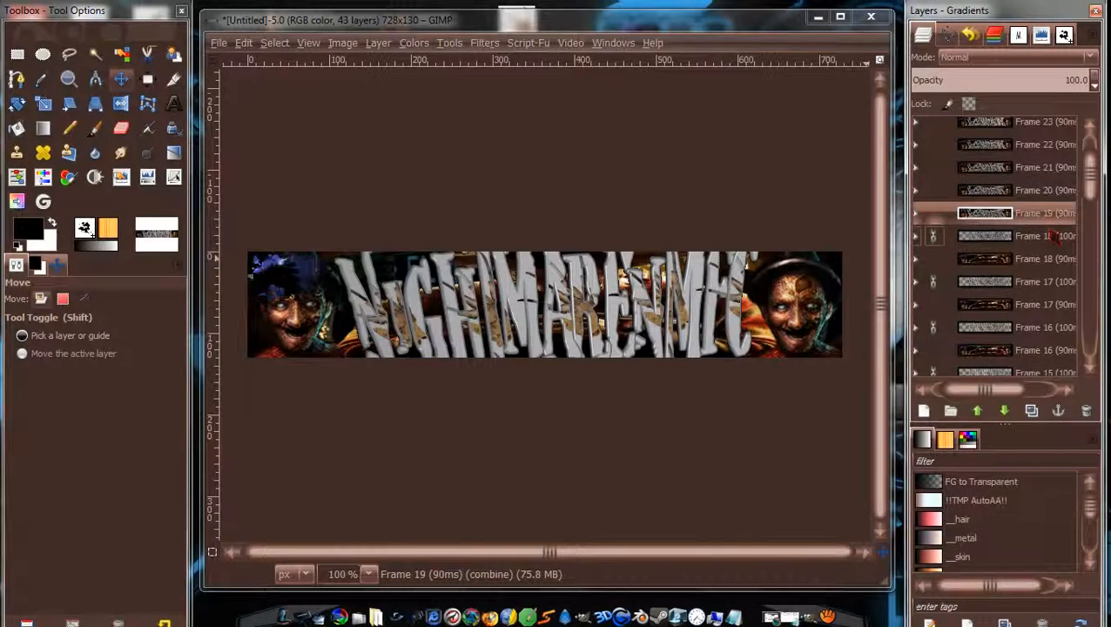
pyautogui.rightClick(1054, 235)
pyautogui.click(955, 149)
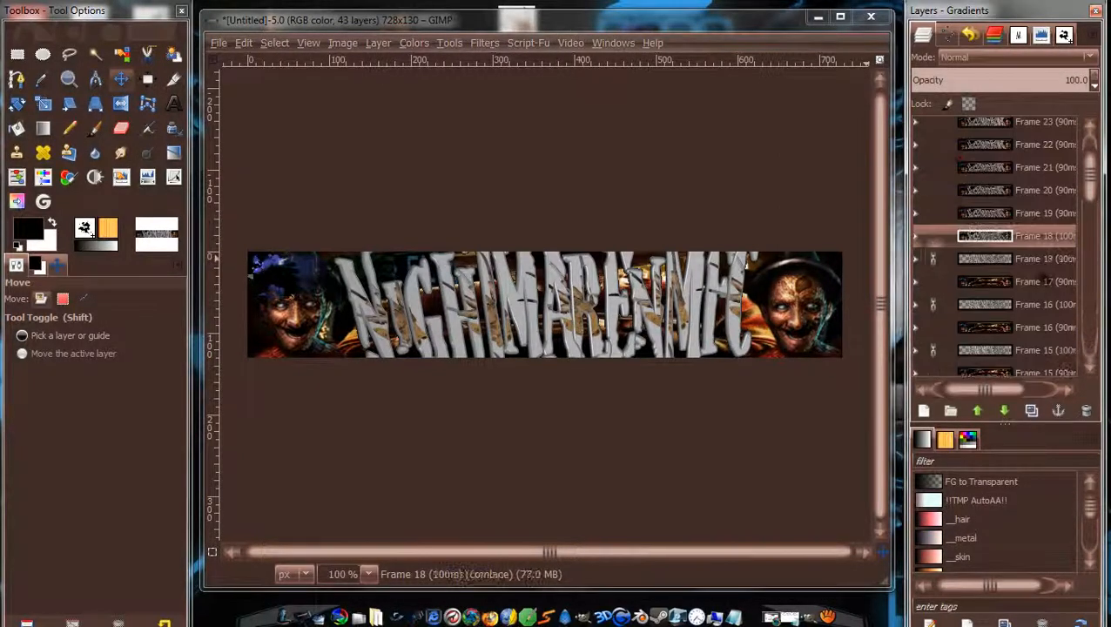
# Merge down the layer pairs for Frames 17 through 10.
pyautogui.rightClick(1040, 235)
pyautogui.click(962, 144)
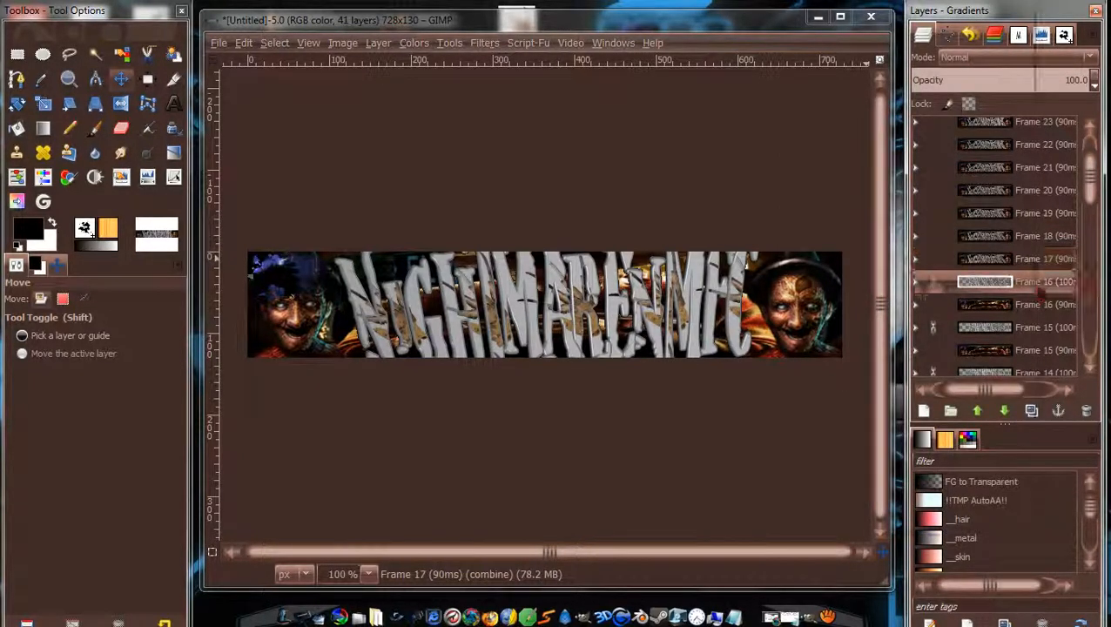
pyautogui.rightClick(1040, 281)
pyautogui.click(962, 145)
pyautogui.rightClick(1040, 304)
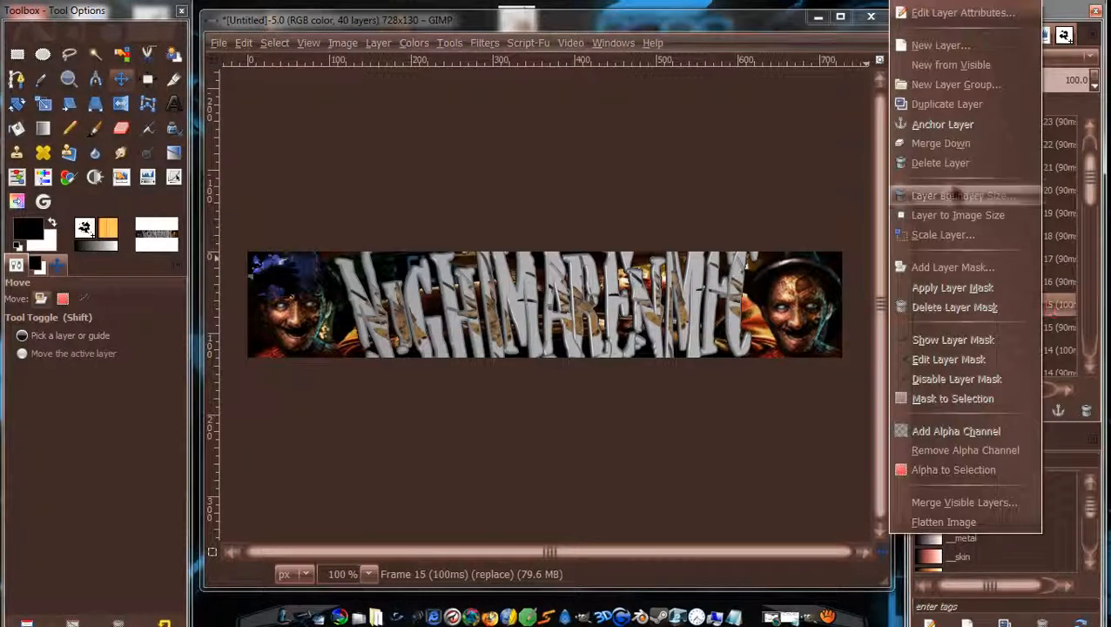
pyautogui.click(941, 146)
pyautogui.rightClick(1045, 327)
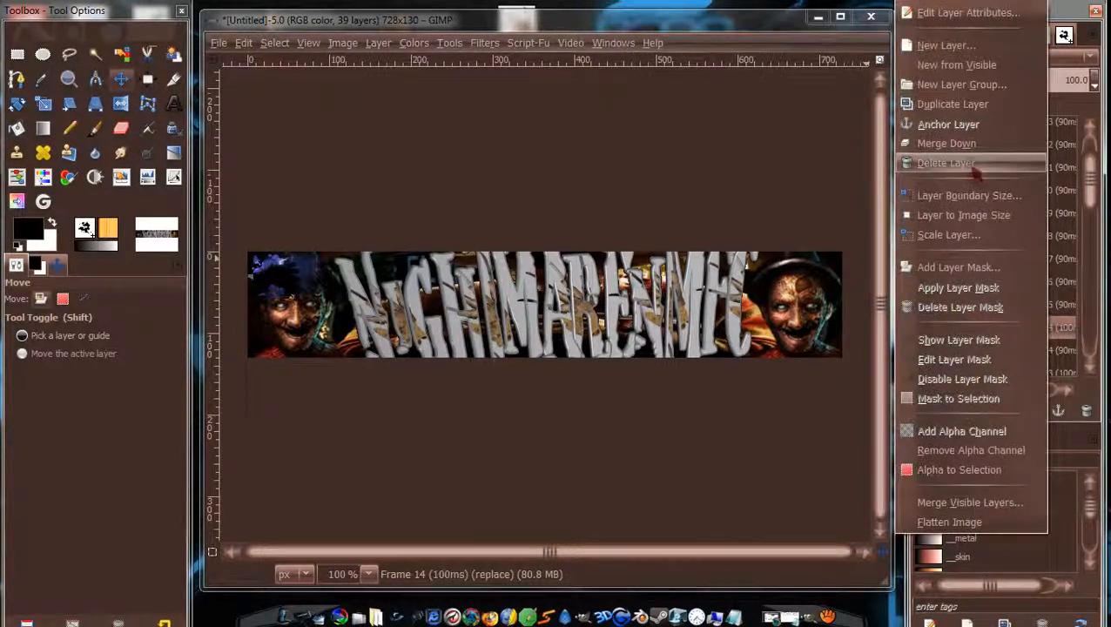
pyautogui.click(947, 144)
pyautogui.rightClick(1045, 327)
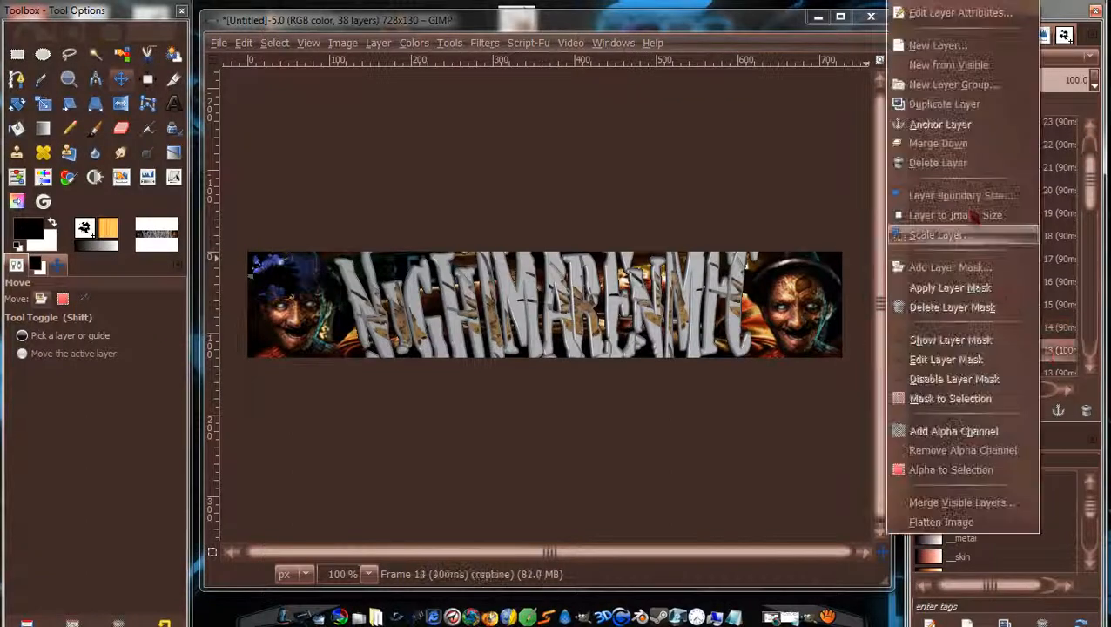
pyautogui.click(945, 145)
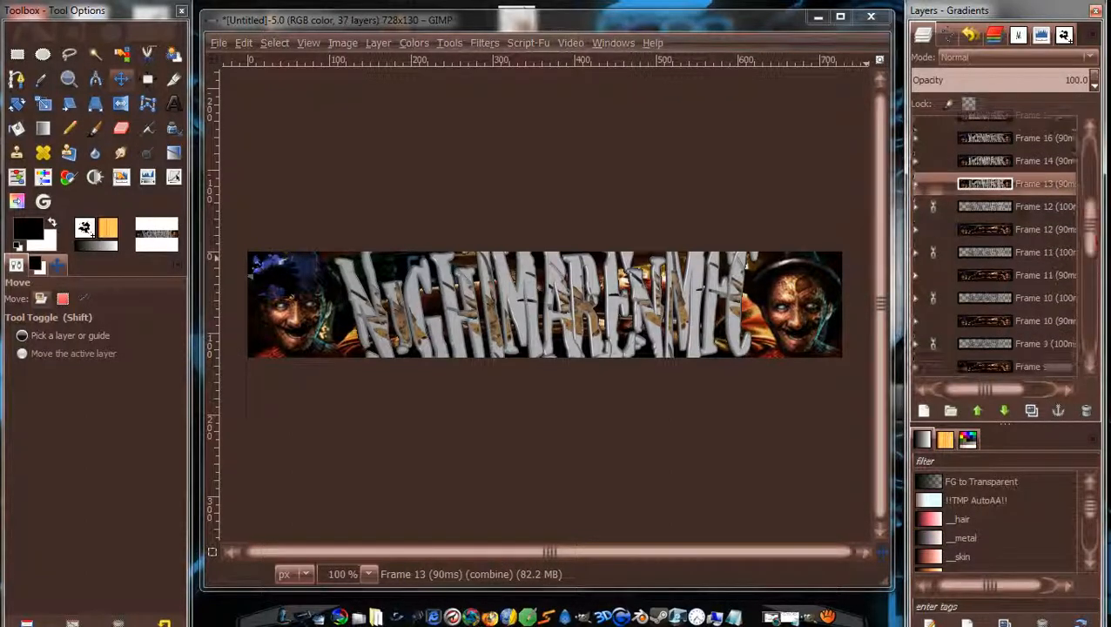
pyautogui.rightClick(1019, 184)
pyautogui.click(945, 142)
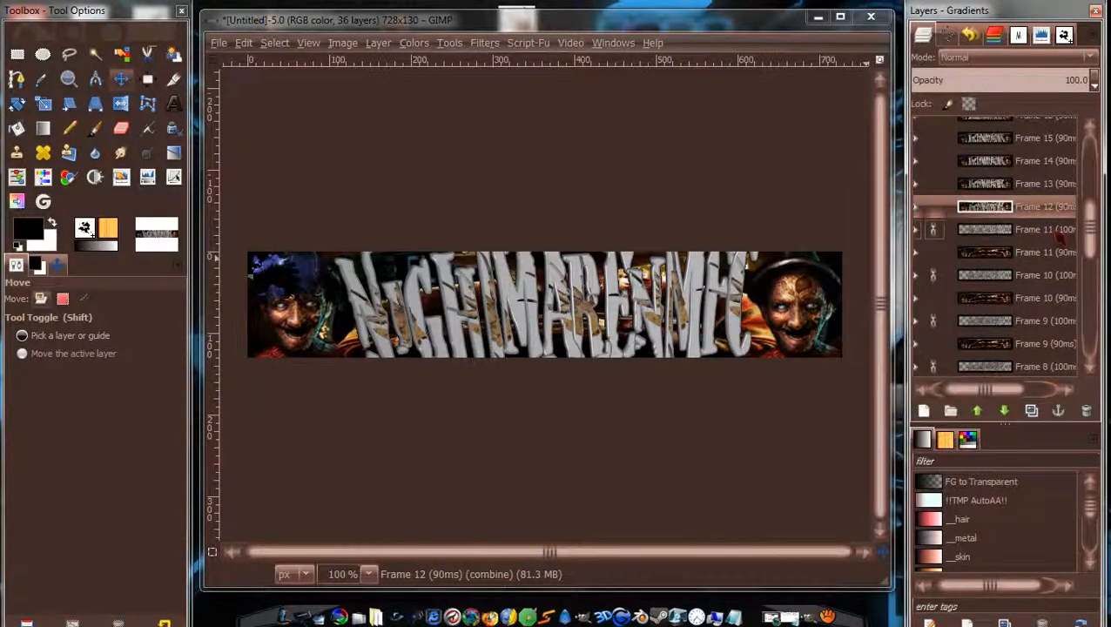
pyautogui.rightClick(1062, 231)
pyautogui.click(948, 144)
pyautogui.rightClick(1062, 253)
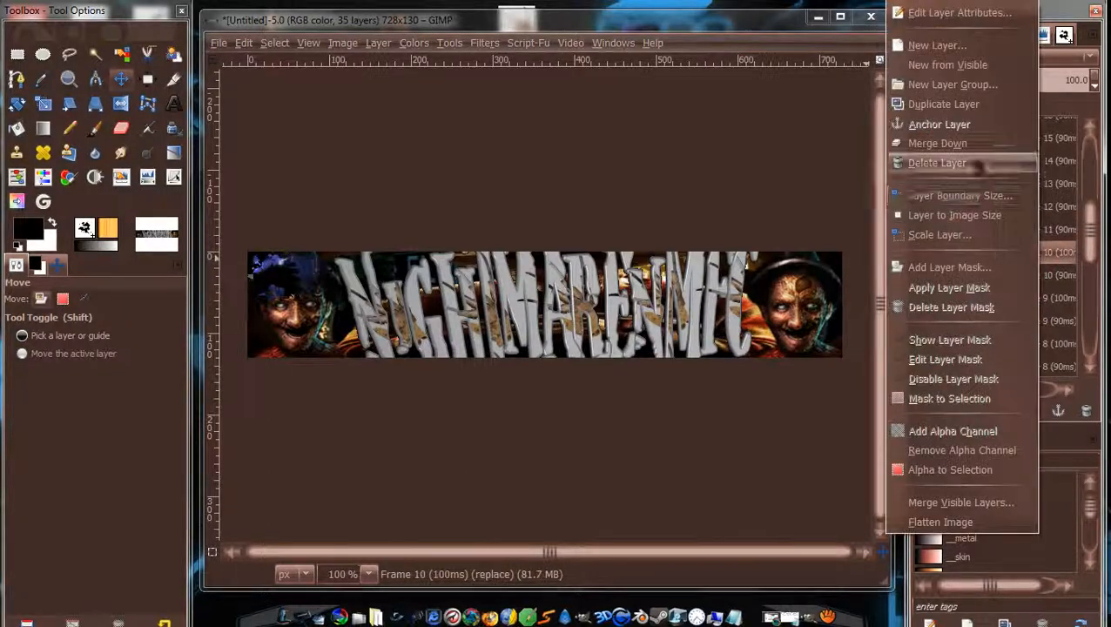
pyautogui.click(937, 163)
# Merge down the remaining layer pairs from Frame 9 through the Background layer.
pyautogui.rightClick(1051, 275)
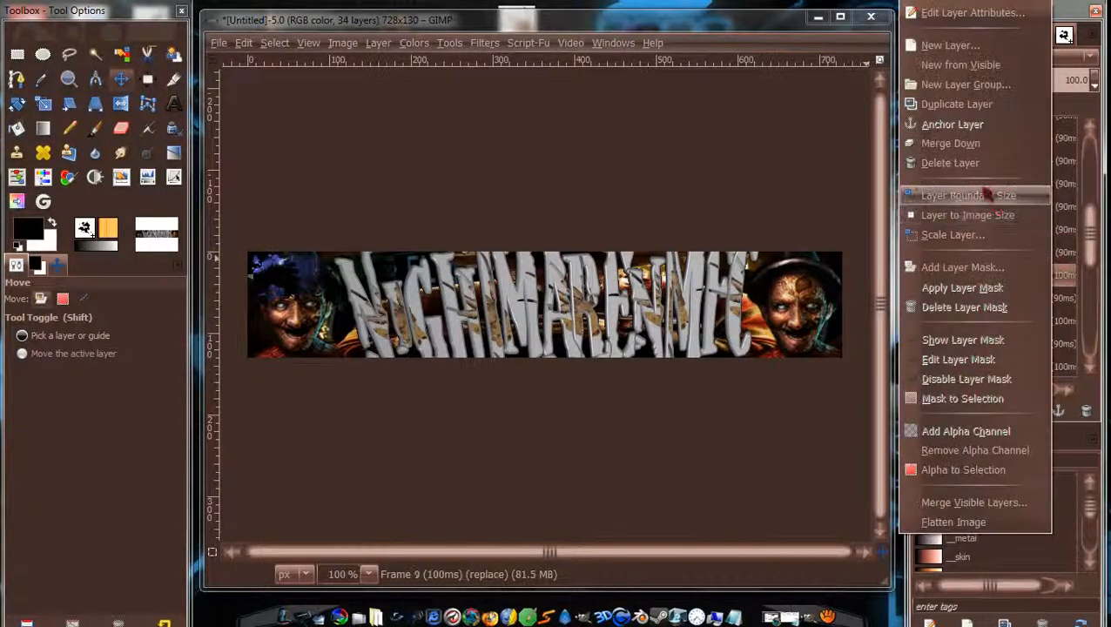
pyautogui.click(951, 143)
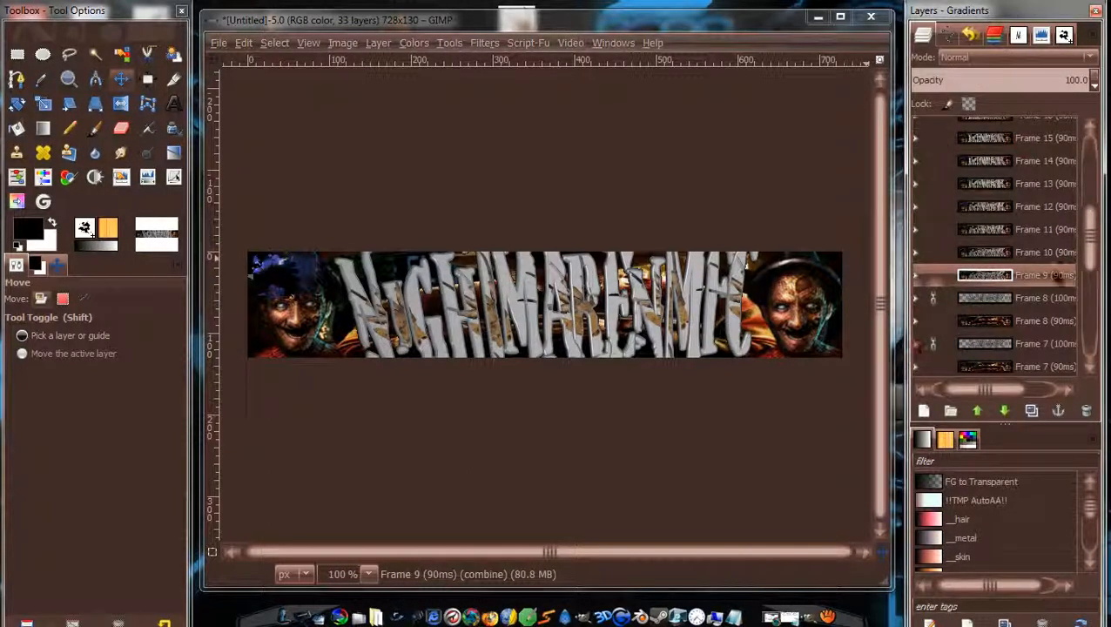
pyautogui.rightClick(1051, 275)
pyautogui.click(949, 144)
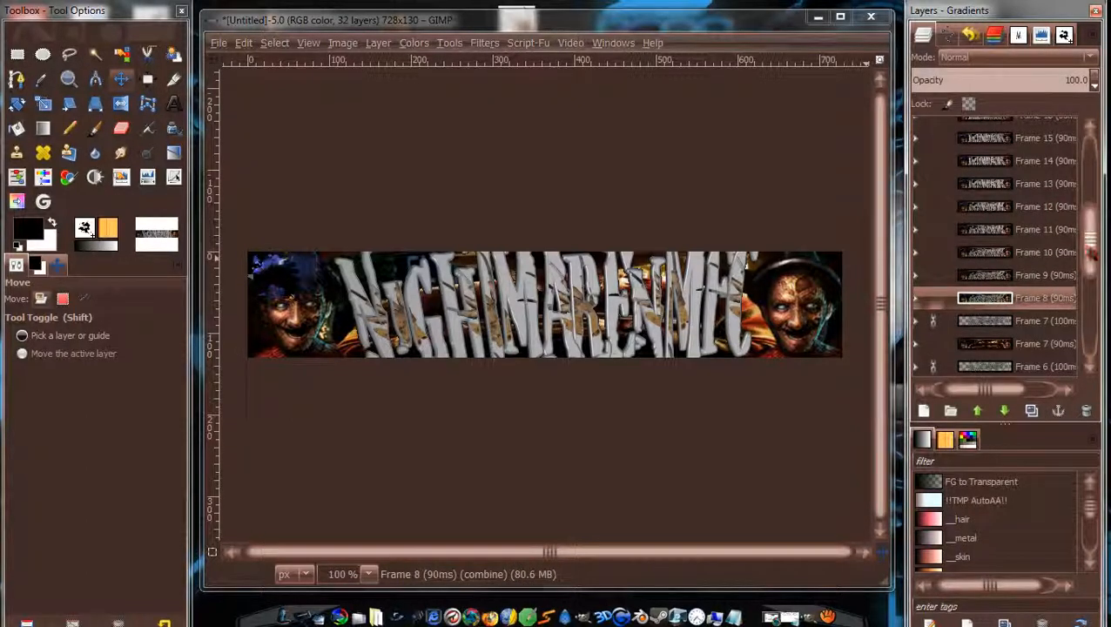
pyautogui.rightClick(1036, 252)
pyautogui.click(936, 164)
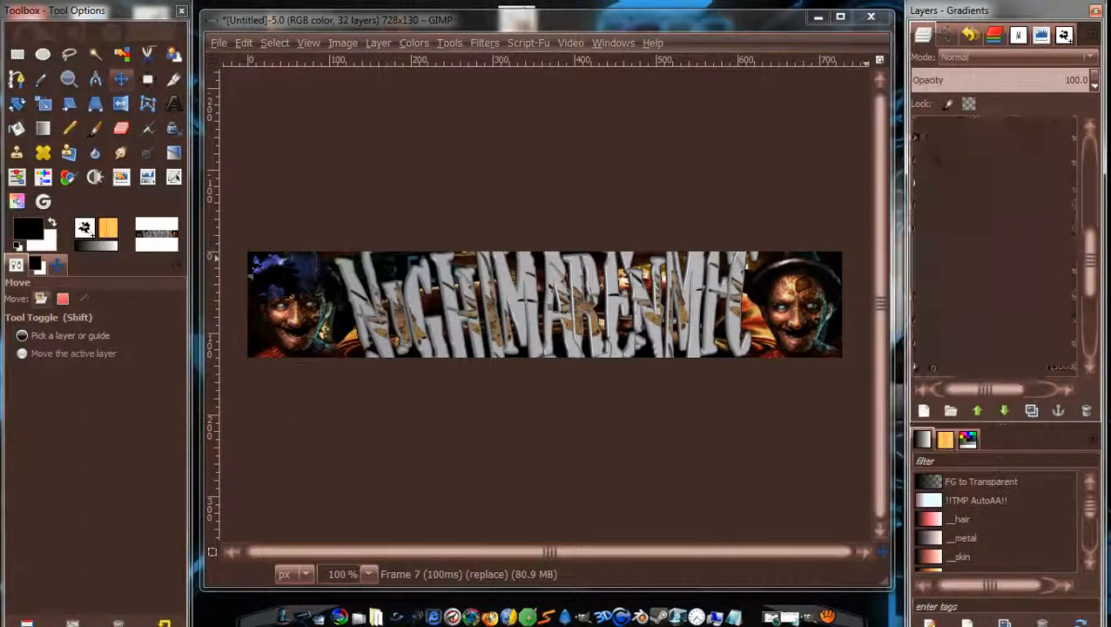
pyautogui.rightClick(1042, 273)
pyautogui.click(947, 145)
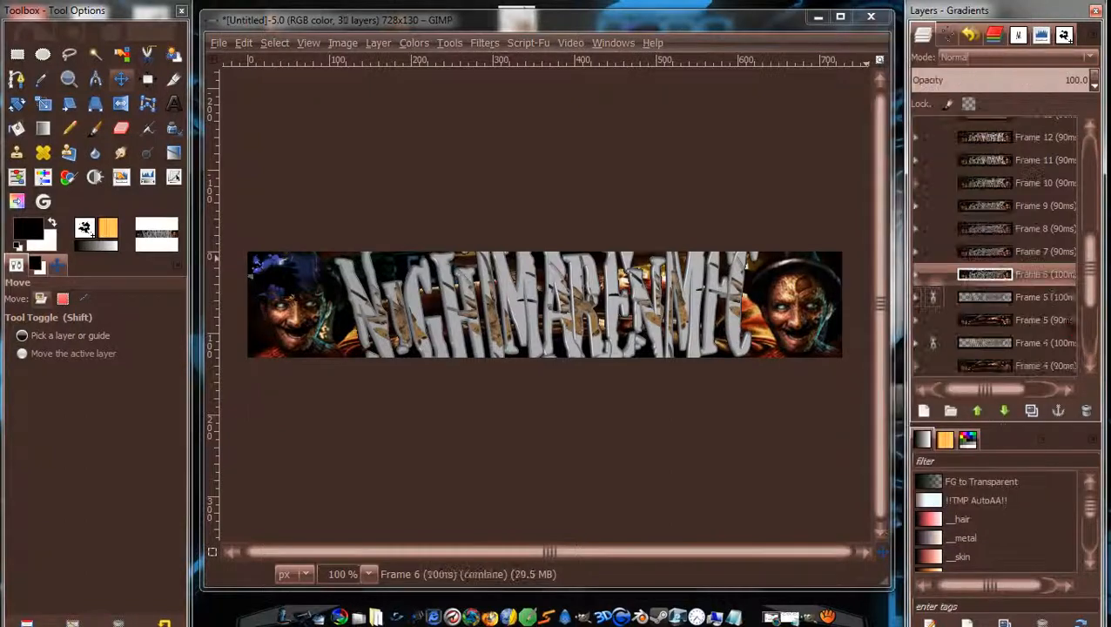
pyautogui.rightClick(1043, 298)
pyautogui.click(954, 147)
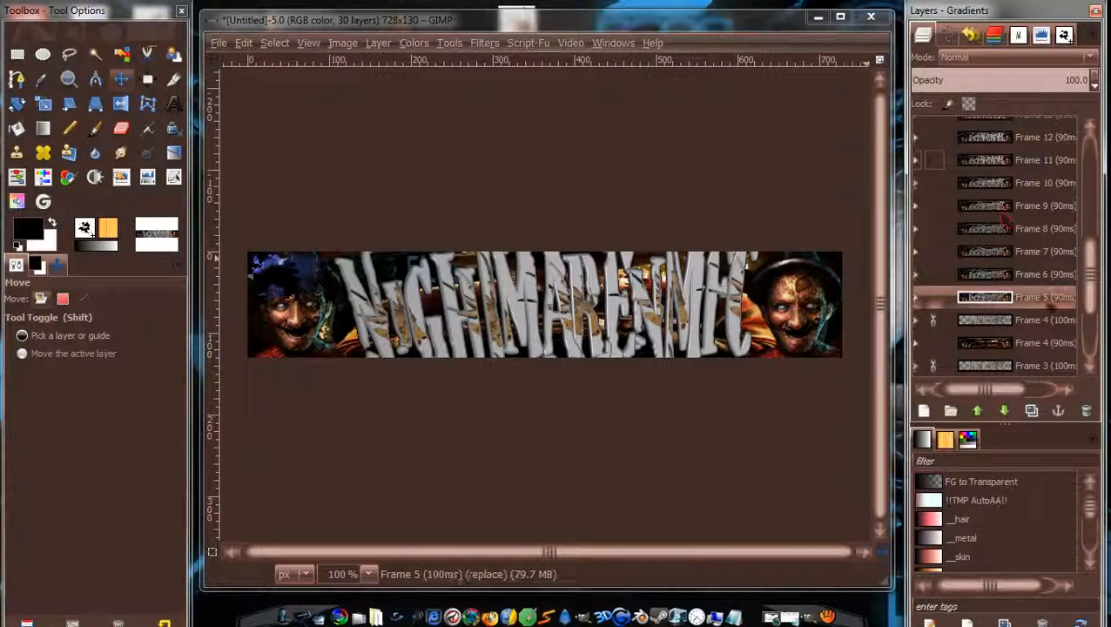
pyautogui.rightClick(1044, 321)
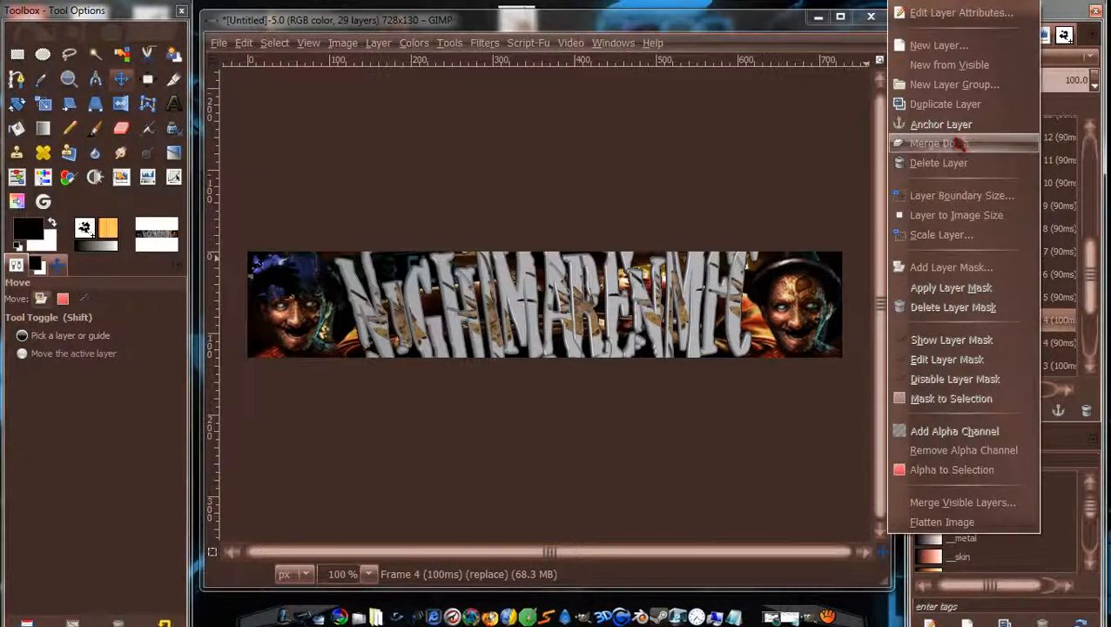
pyautogui.click(958, 145)
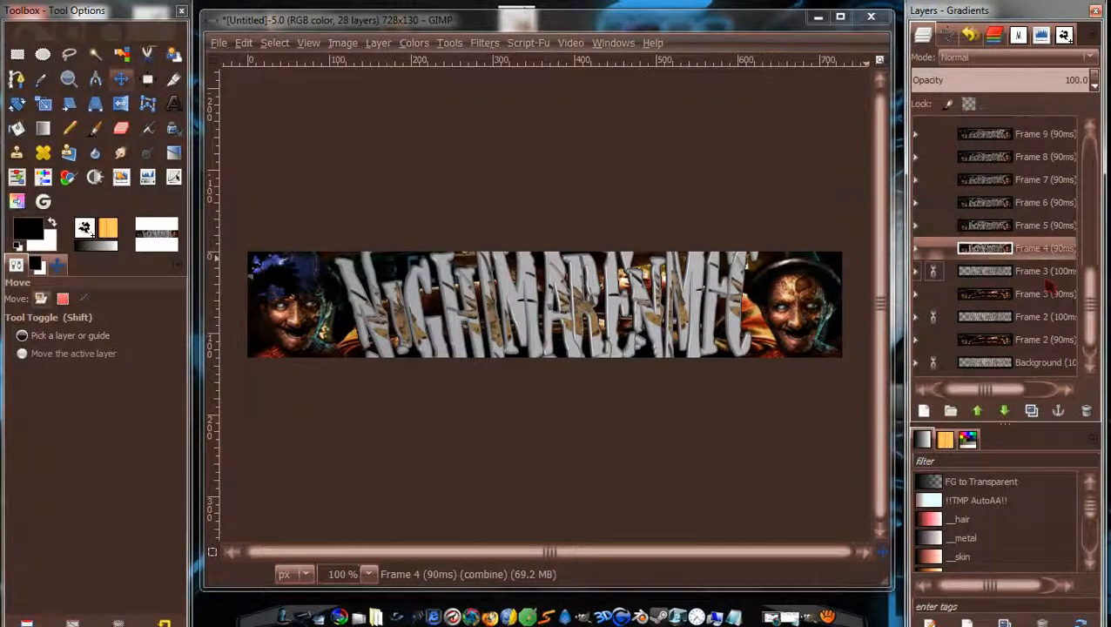
pyautogui.rightClick(1043, 271)
pyautogui.click(985, 146)
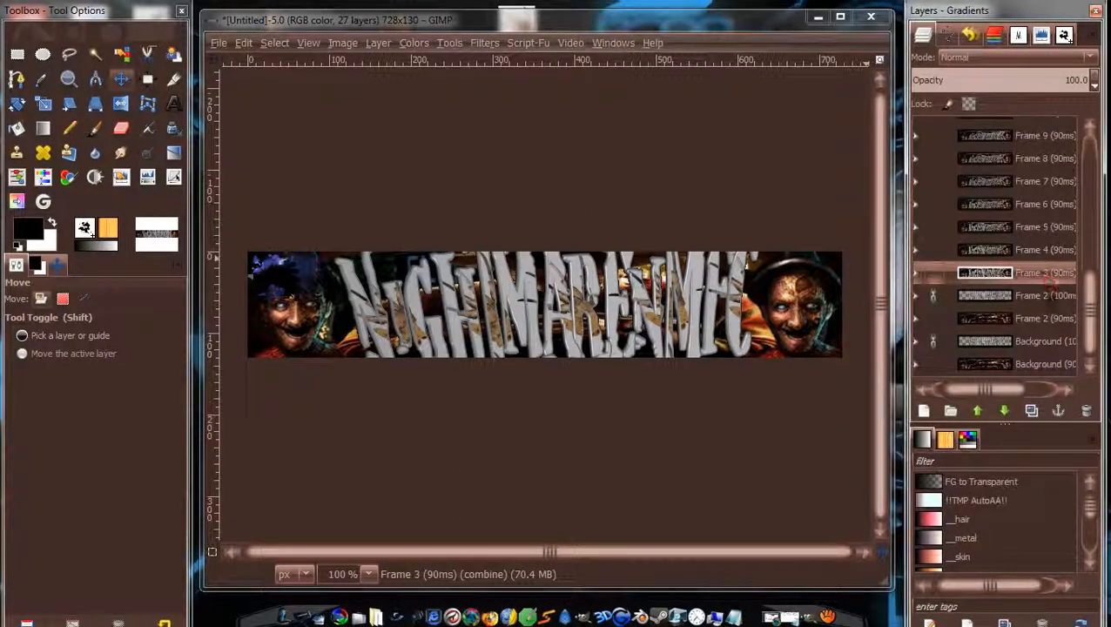
pyautogui.rightClick(1043, 296)
pyautogui.click(987, 146)
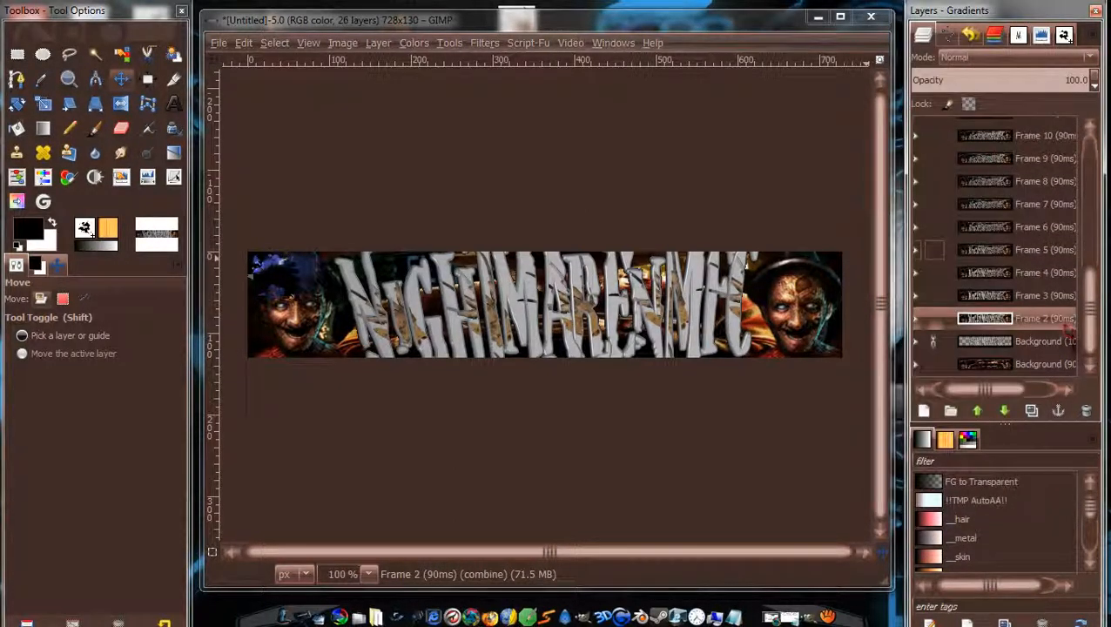
pyautogui.rightClick(1062, 341)
pyautogui.click(985, 144)
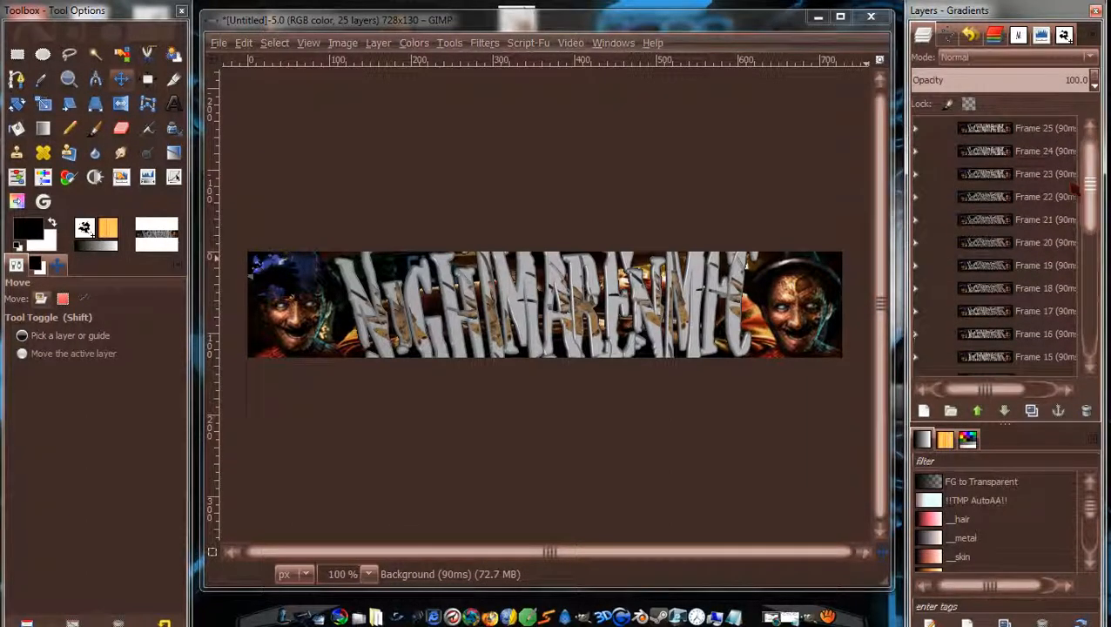
# Run Filters > Animation > Playback on the banner and move the preview window aside.
pyautogui.scroll(-5, 1079, 178)
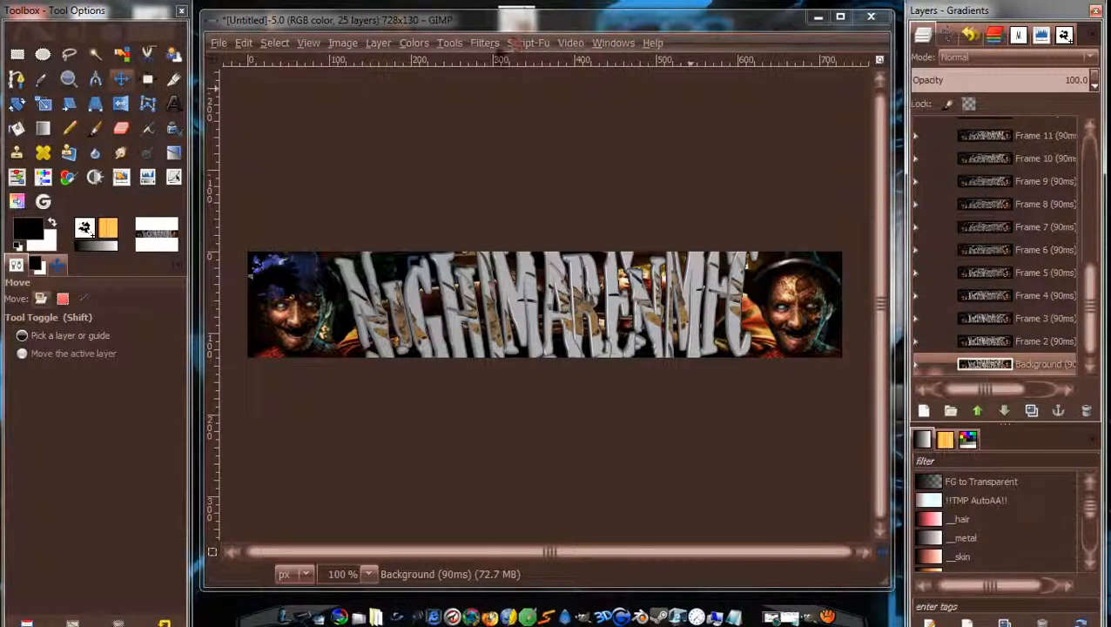
pyautogui.click(493, 42)
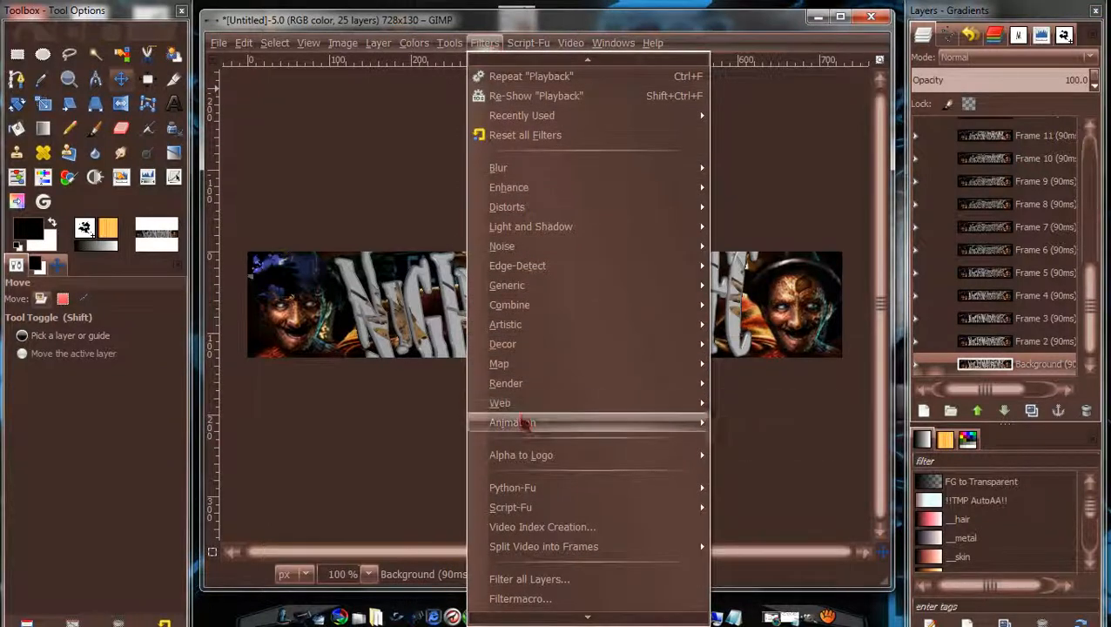
pyautogui.moveTo(522, 424)
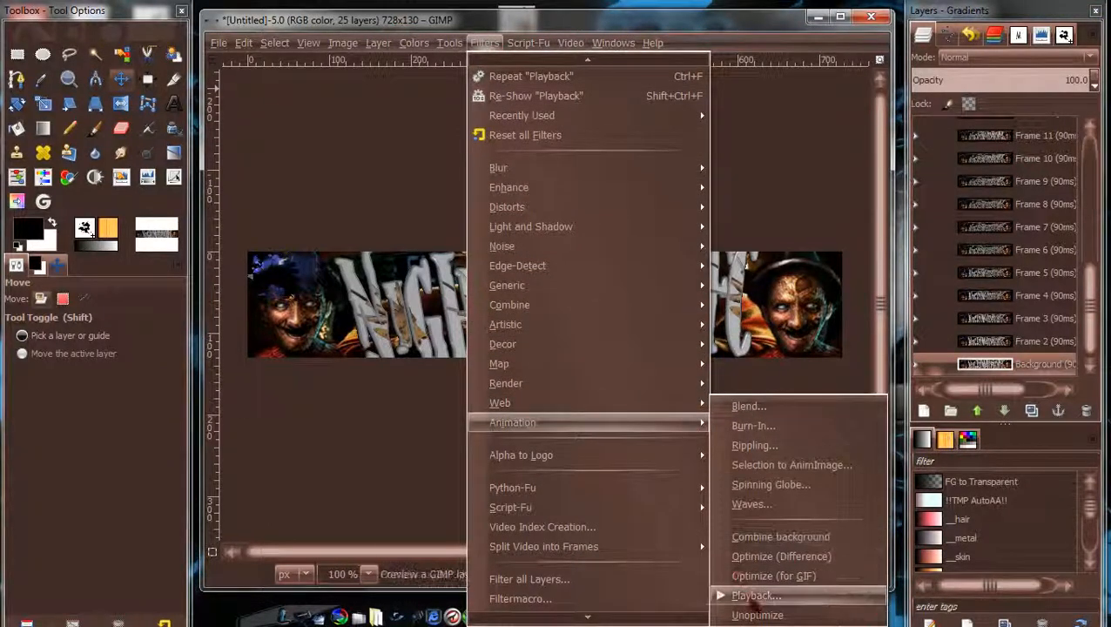
pyautogui.click(756, 596)
pyautogui.moveTo(369, 57); pyautogui.dragTo(557, 66)
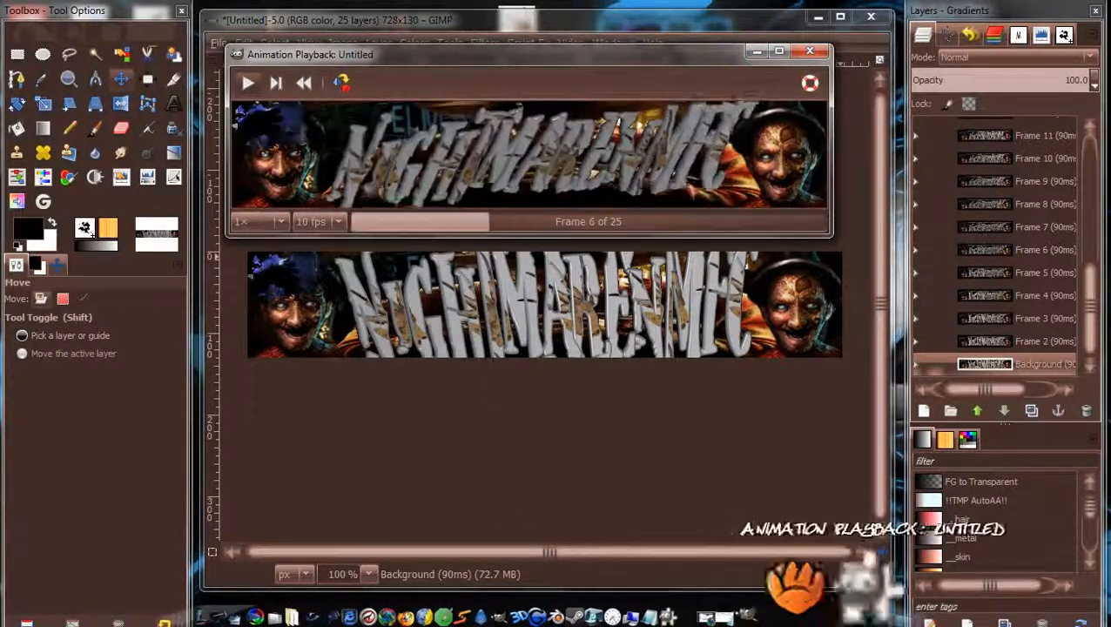
# Bring the FontSpace Nightmare 5 page forward, then GIMP's Animation Playback window over it.
pyautogui.click(787, 601)
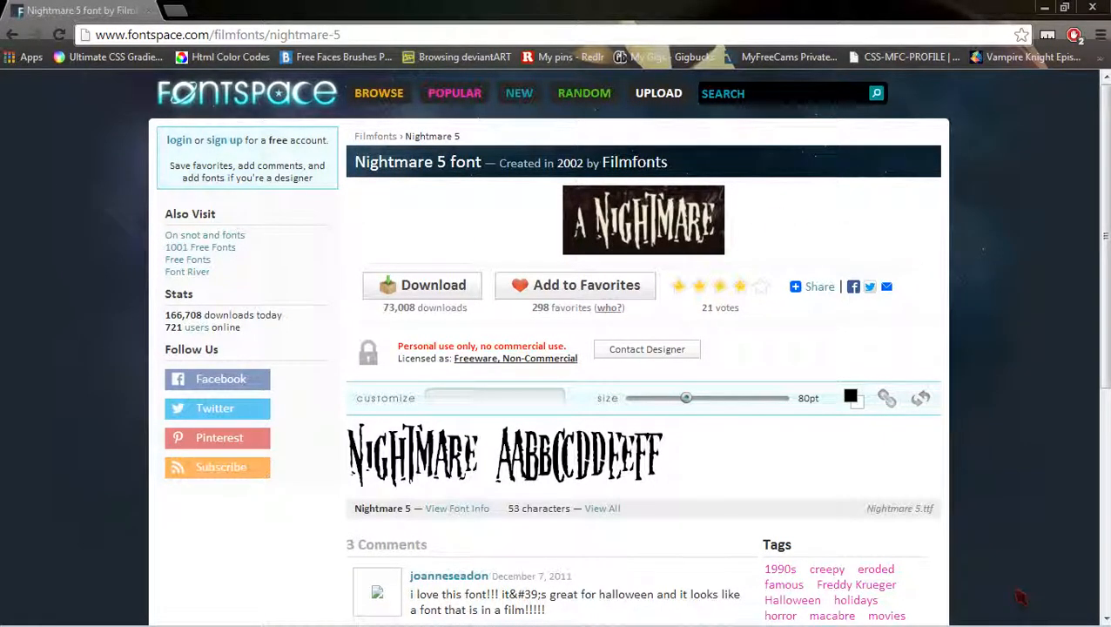
pyautogui.moveTo(832, 610)
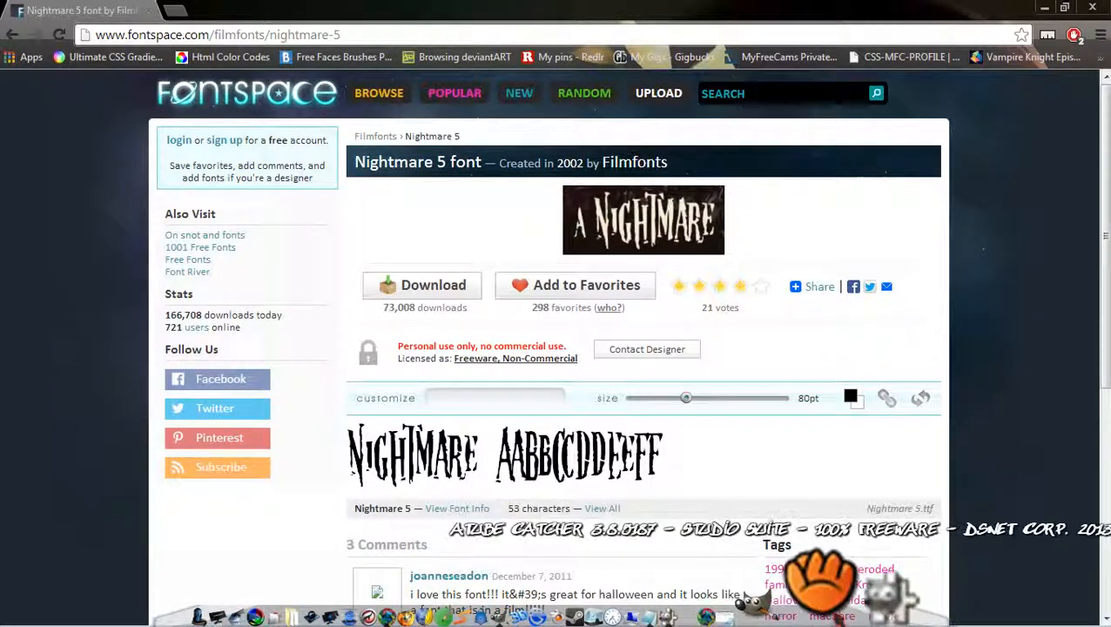
pyautogui.click(840, 601)
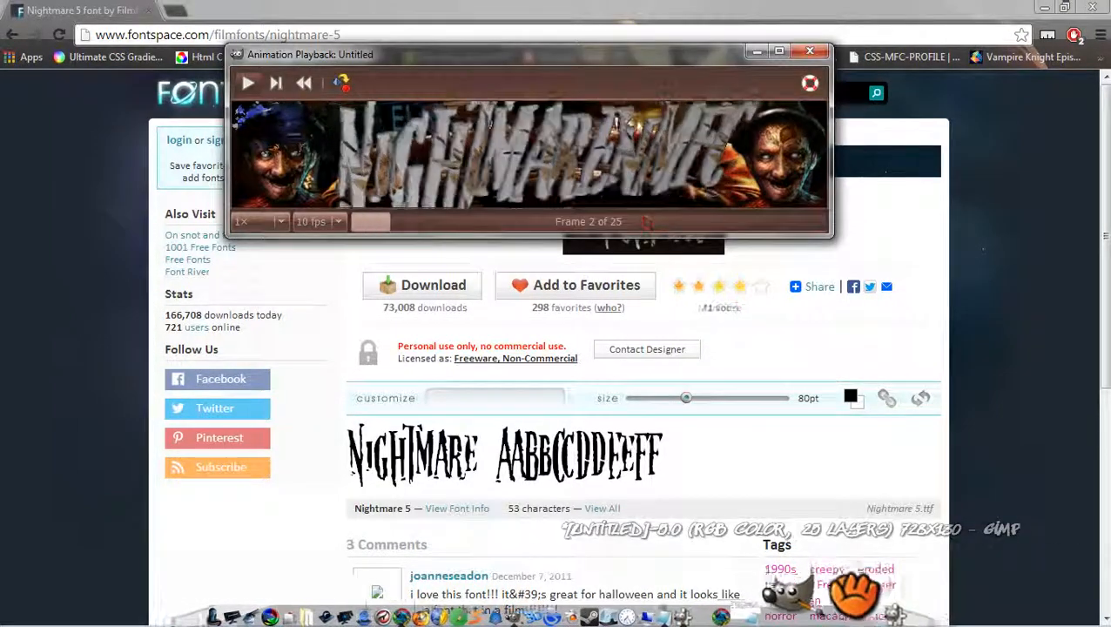
pyautogui.click(341, 83)
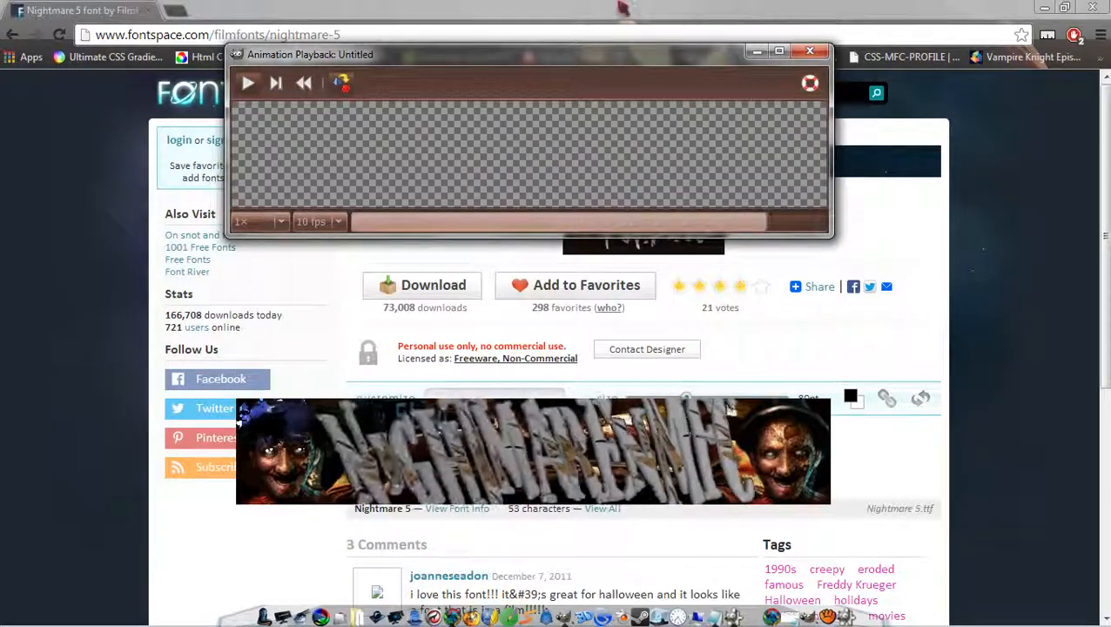
pyautogui.click(757, 52)
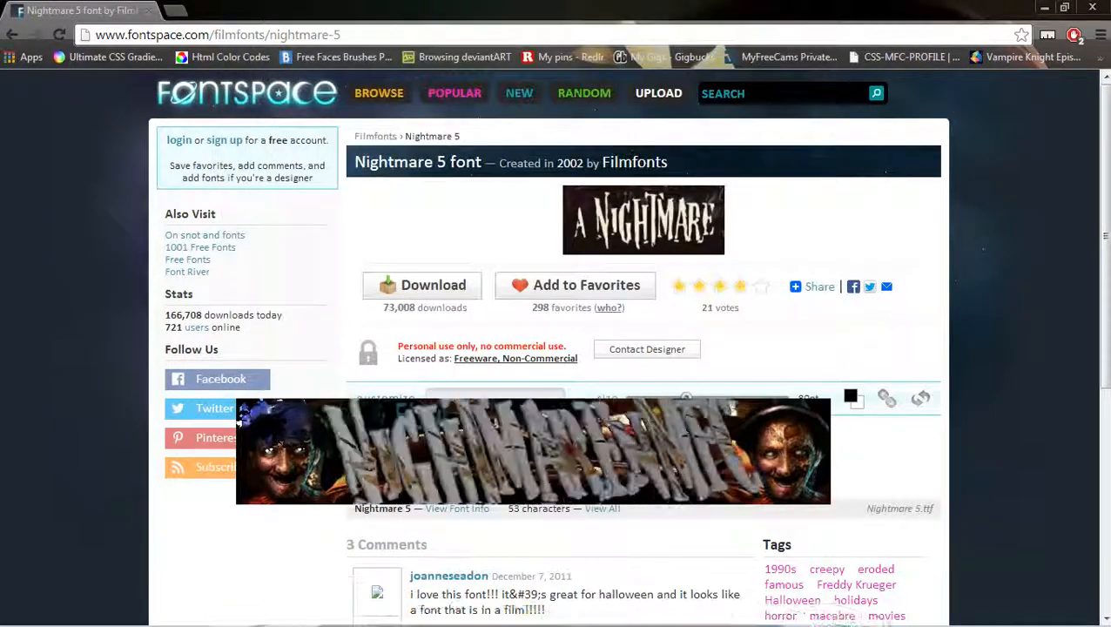
pyautogui.moveTo(242, 410); pyautogui.dragTo(304, 243)
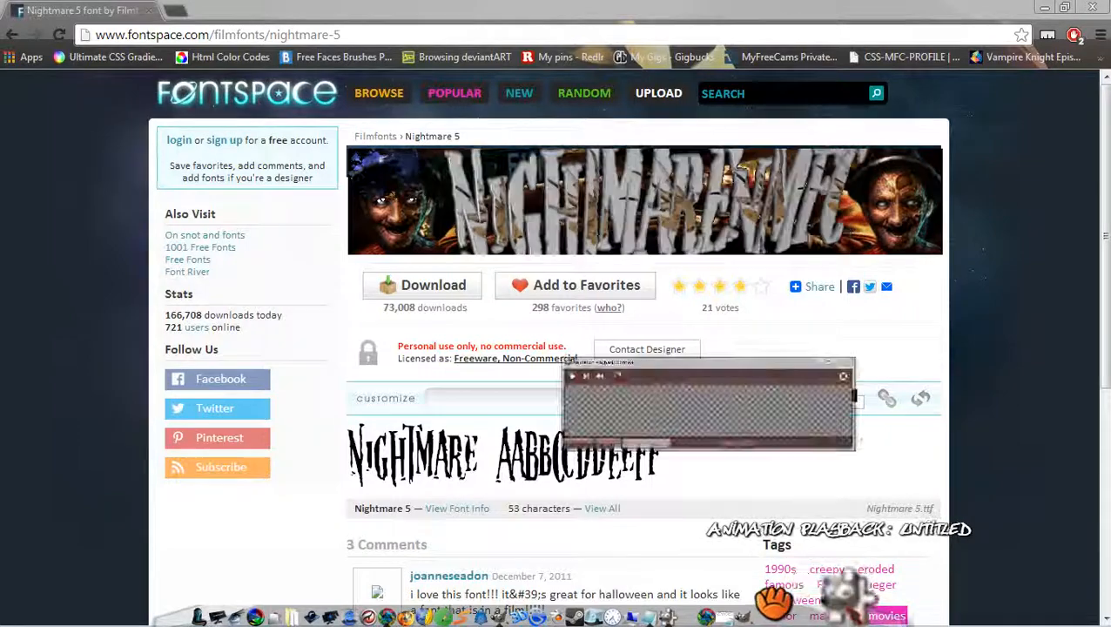
pyautogui.click(345, 84)
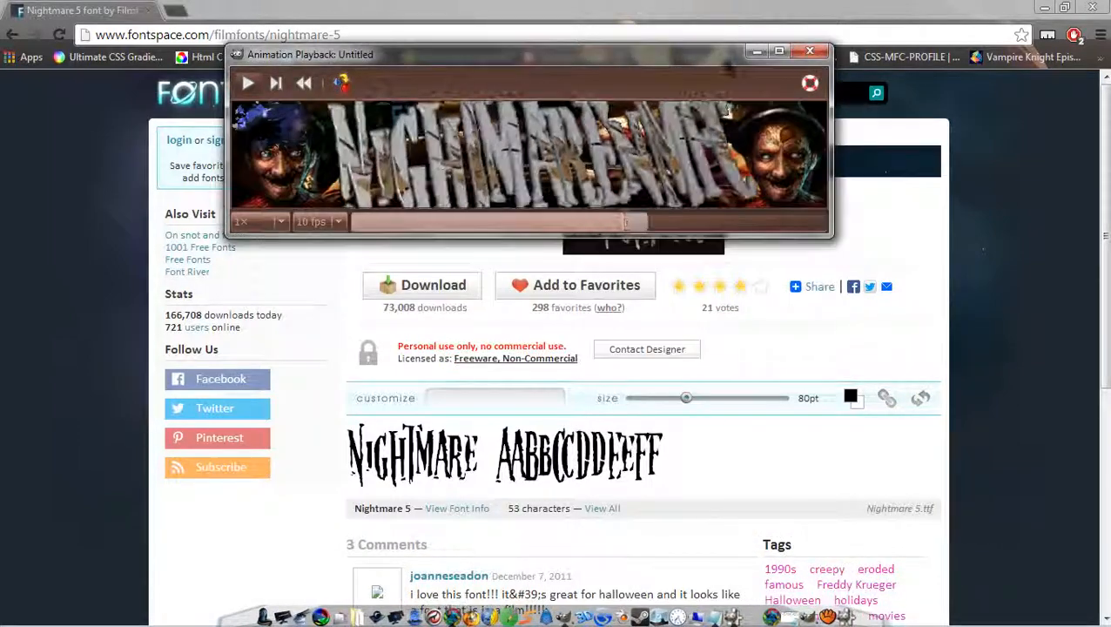
# Close GIMP's Animation Playback preview window.
pyautogui.click(758, 52)
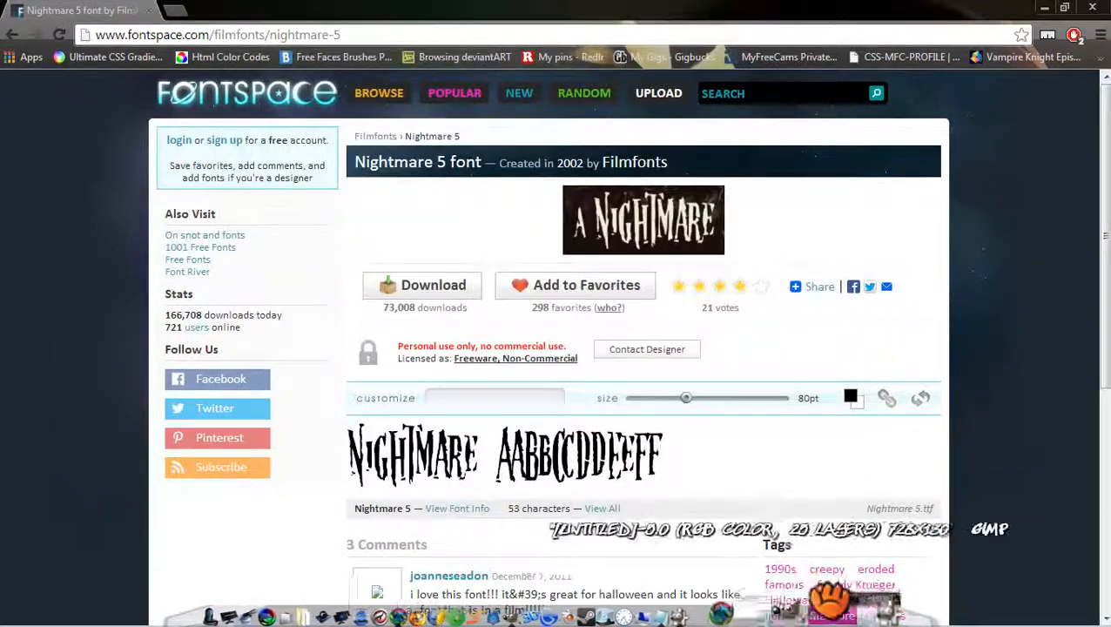
pyautogui.click(810, 593)
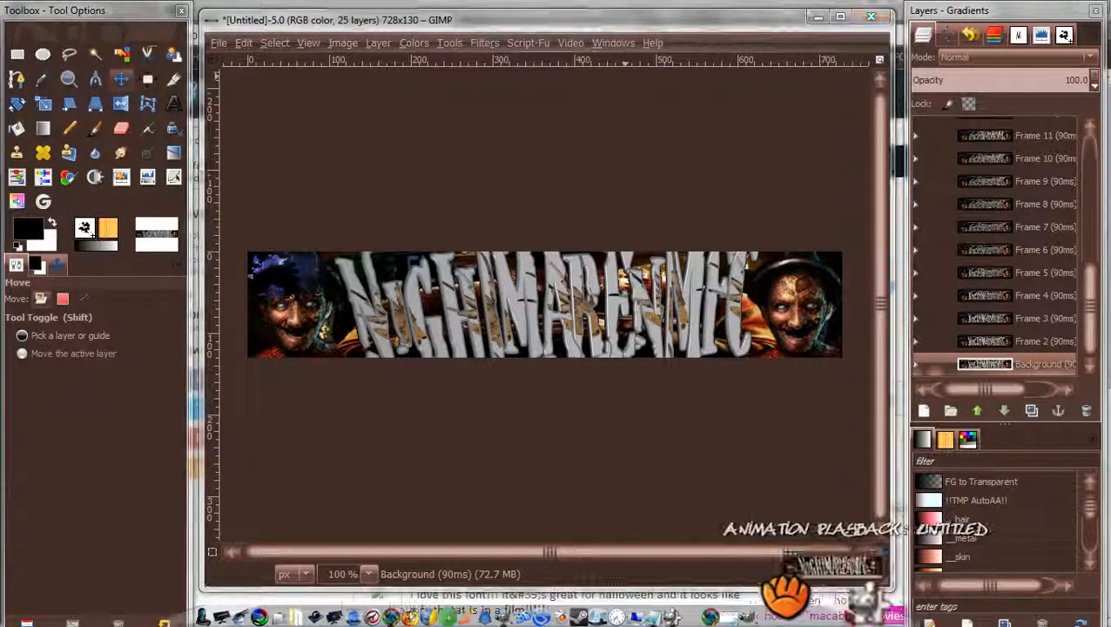
pyautogui.click(801, 593)
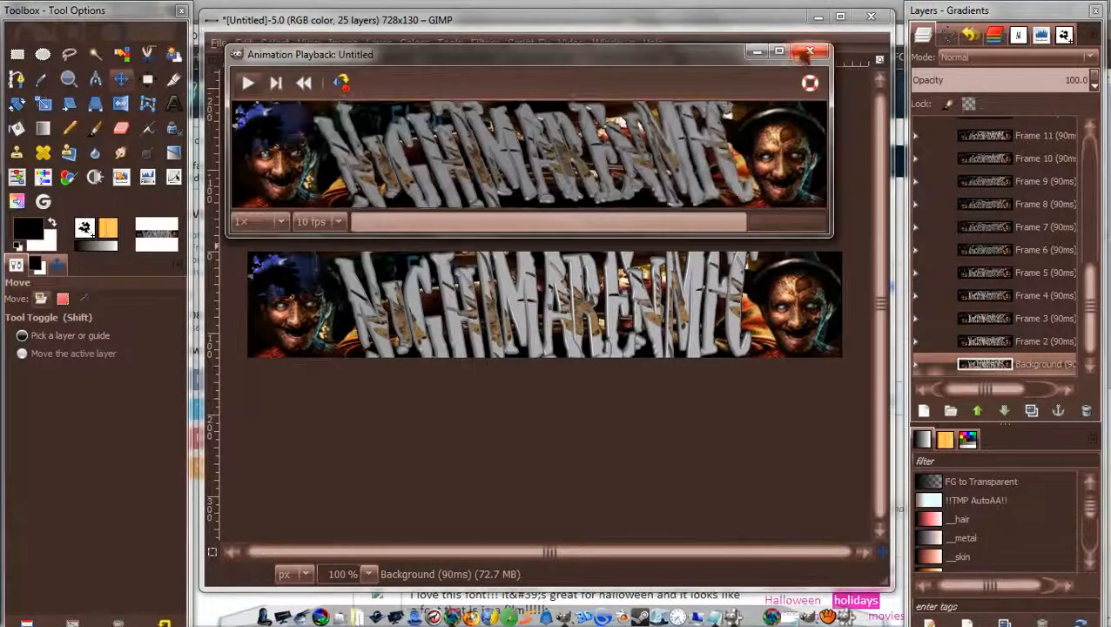
pyautogui.click(803, 53)
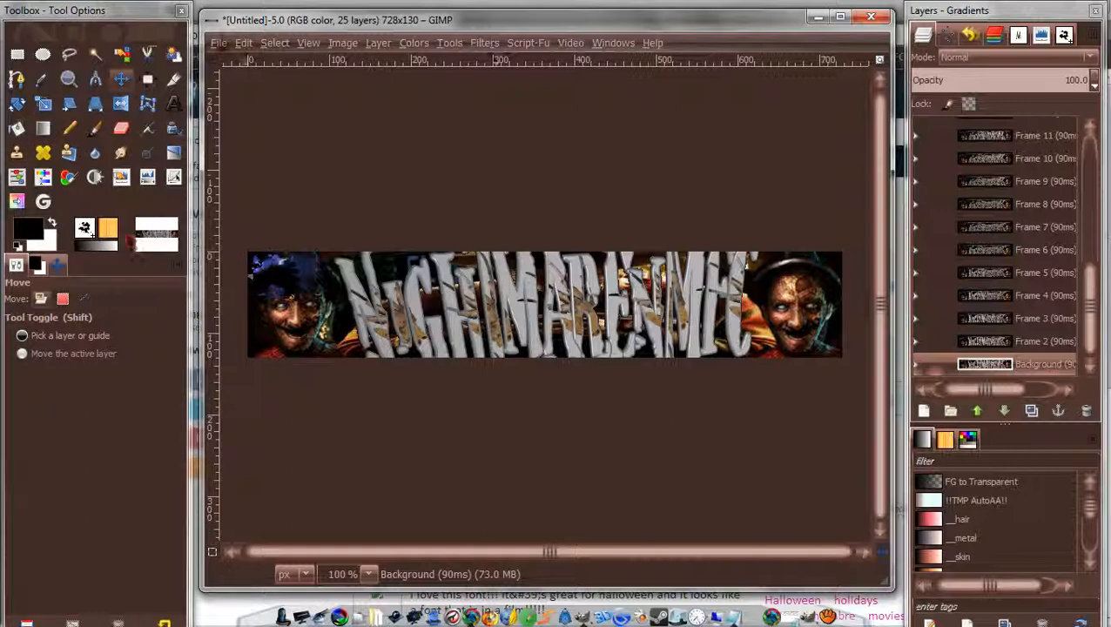
# Minimize the GIMP window and restore down Chrome so the desktop shows.
pyautogui.click(219, 44)
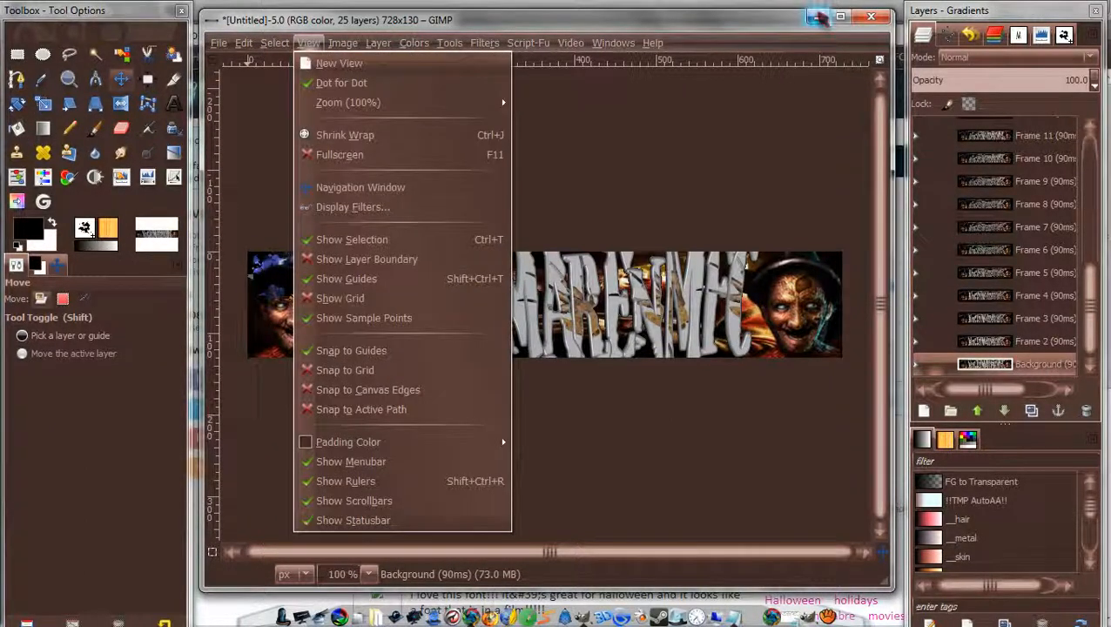
pyautogui.click(817, 17)
pyautogui.click(818, 18)
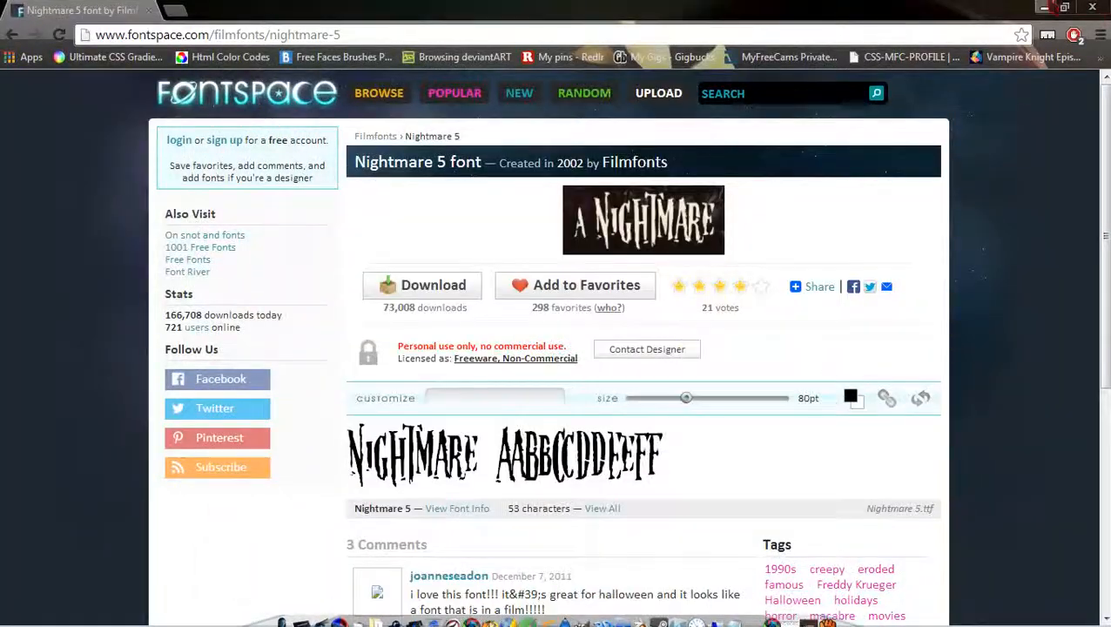
pyautogui.click(1064, 7)
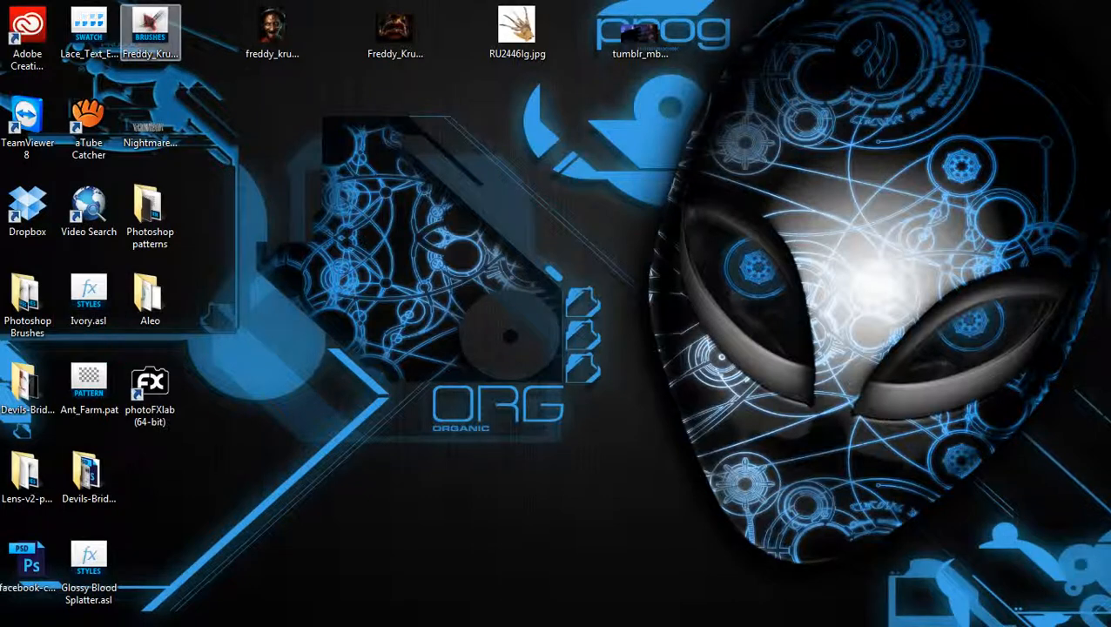
# Copy the Freddy Krueger NIGHTMARE brushes .abr file from the desktop and open the Start menu.
pyautogui.moveTo(318, 71); pyautogui.dragTo(30, 33)
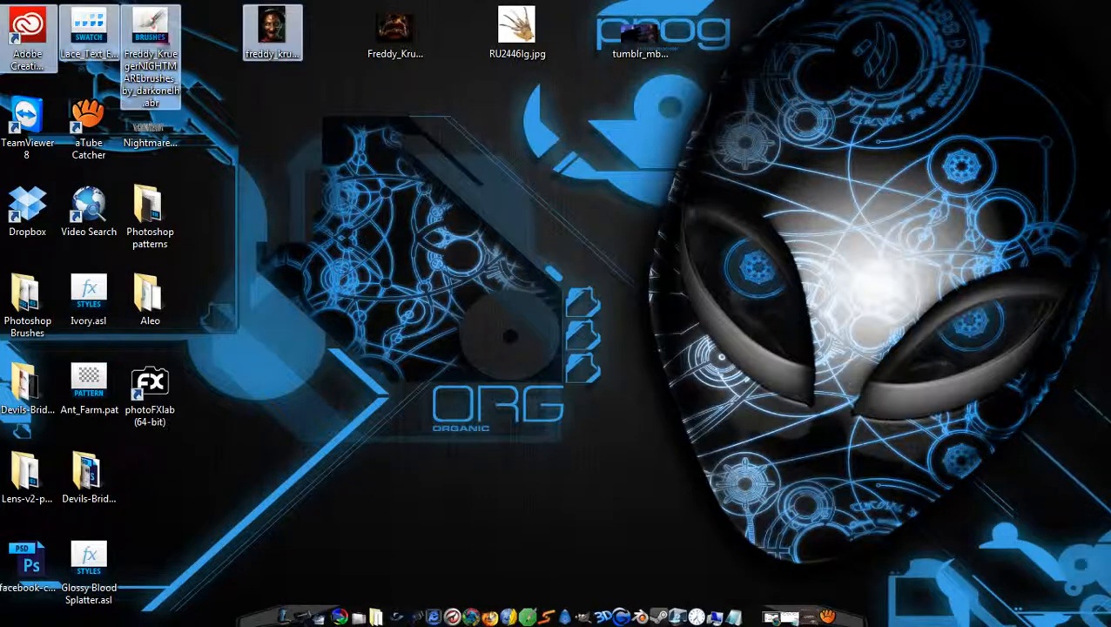
pyautogui.click(238, 194)
pyautogui.click(159, 18)
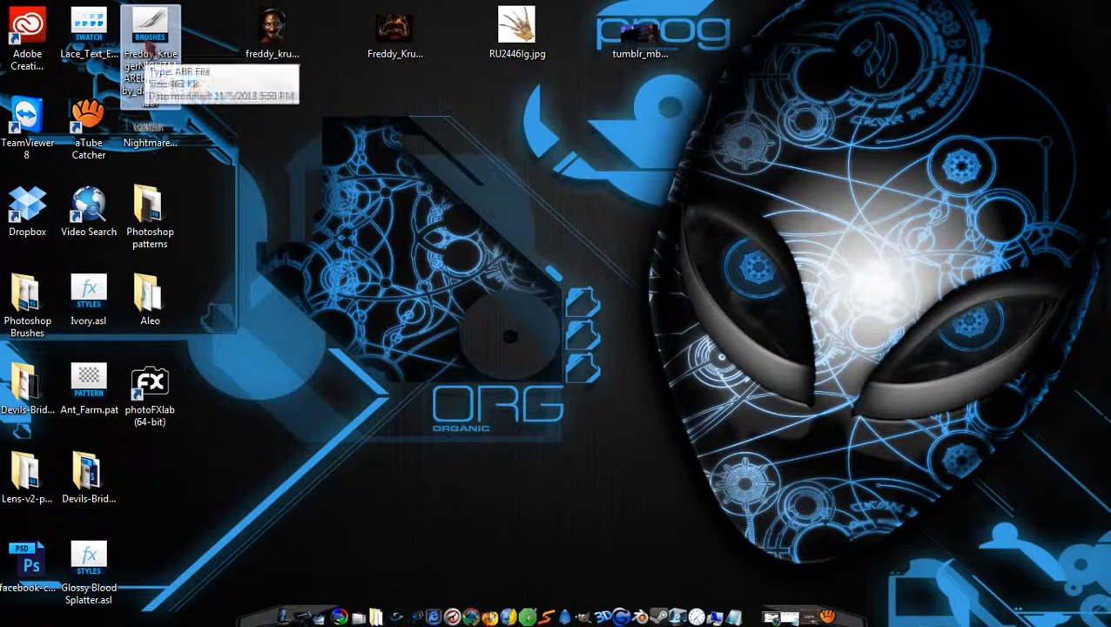
pyautogui.rightClick(148, 43)
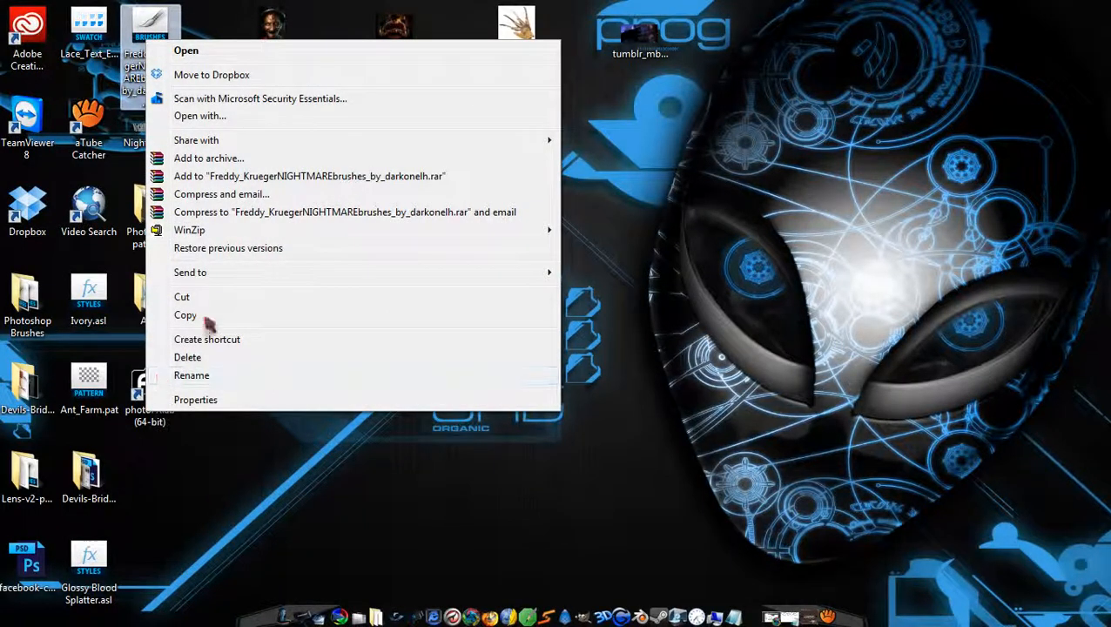
pyautogui.click(206, 320)
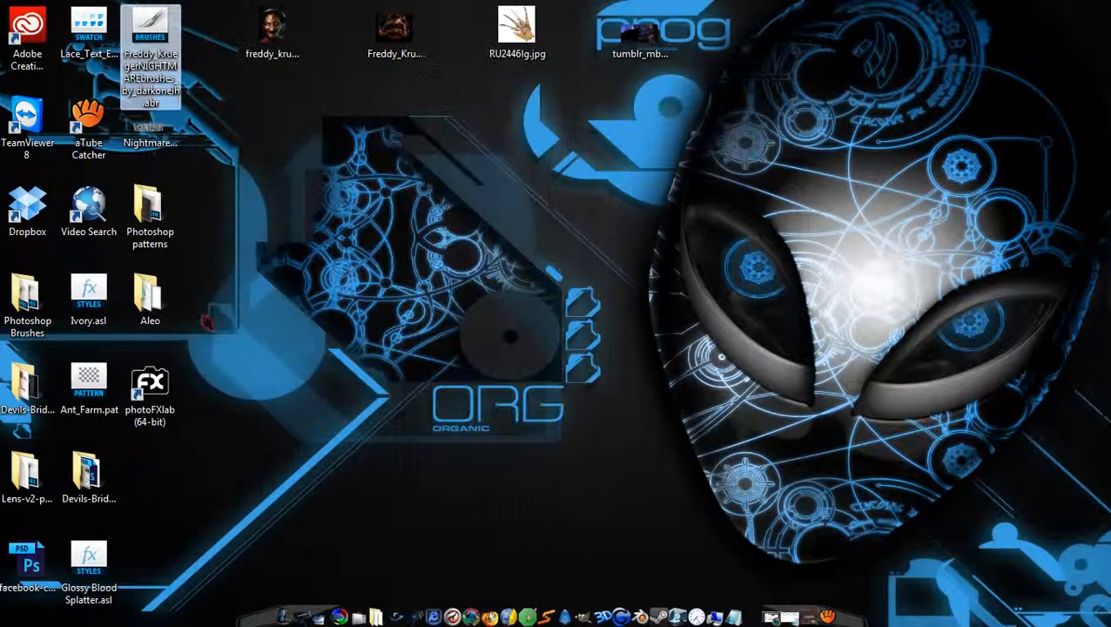
pyautogui.click(277, 609)
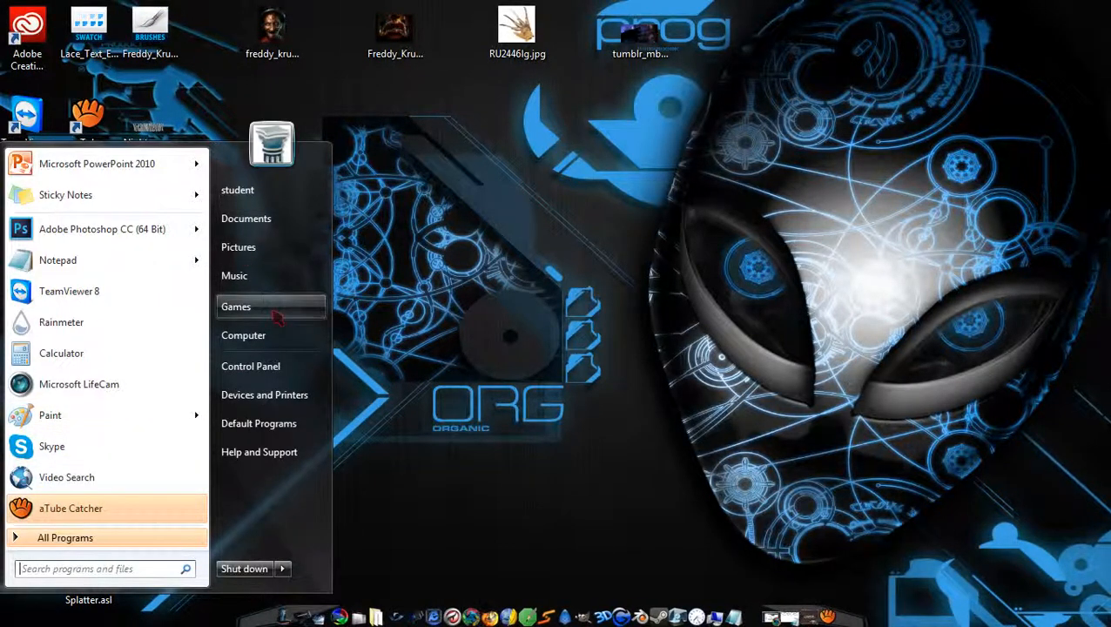
# Browse to C:\Users\<user>\.gimp-2.8\brushes in Windows Explorer.
pyautogui.click(261, 337)
pyautogui.doubleClick(540, 288)
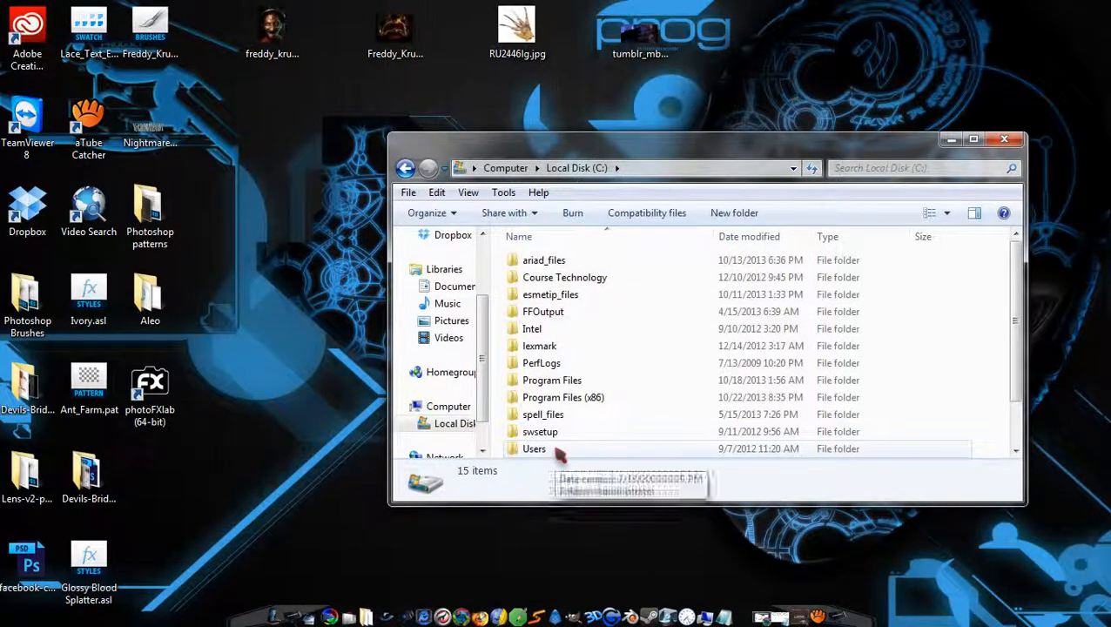
pyautogui.doubleClick(557, 449)
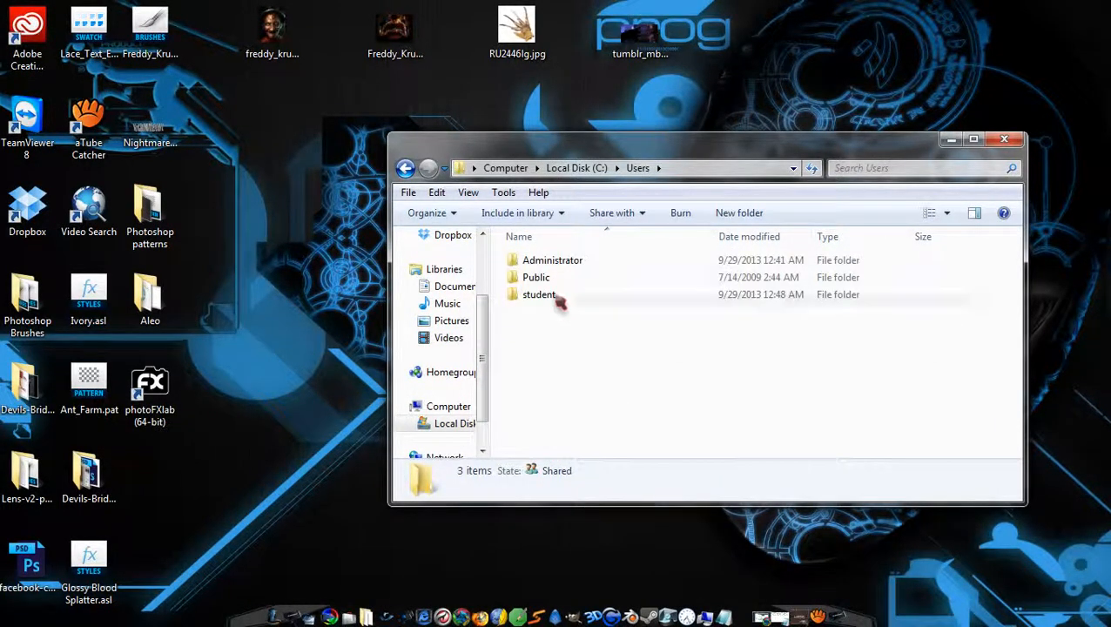
pyautogui.doubleClick(559, 298)
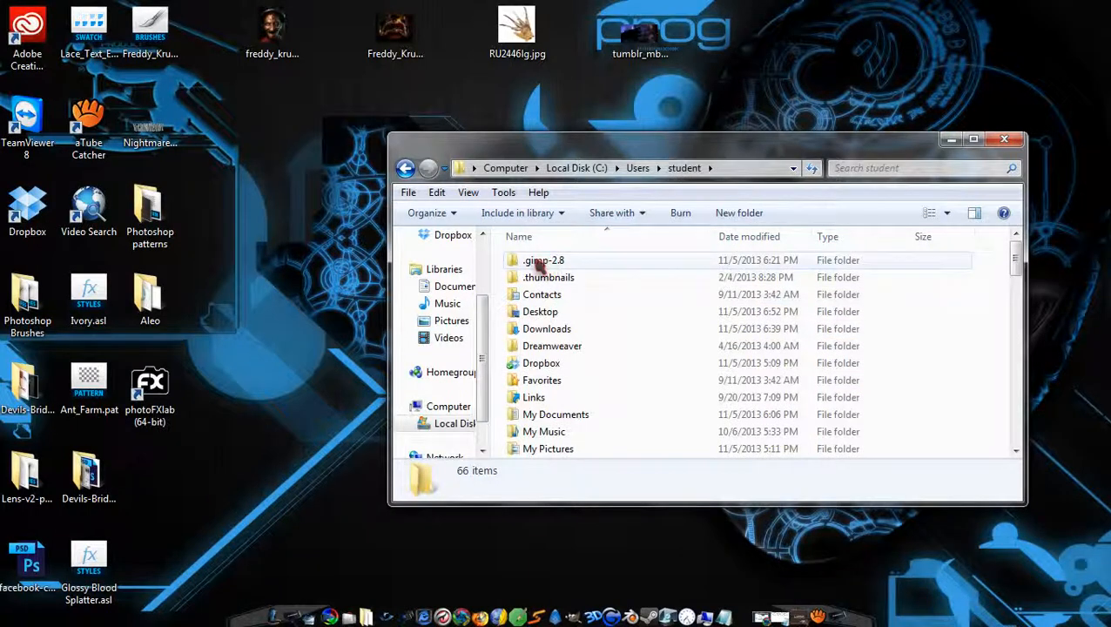
pyautogui.doubleClick(566, 264)
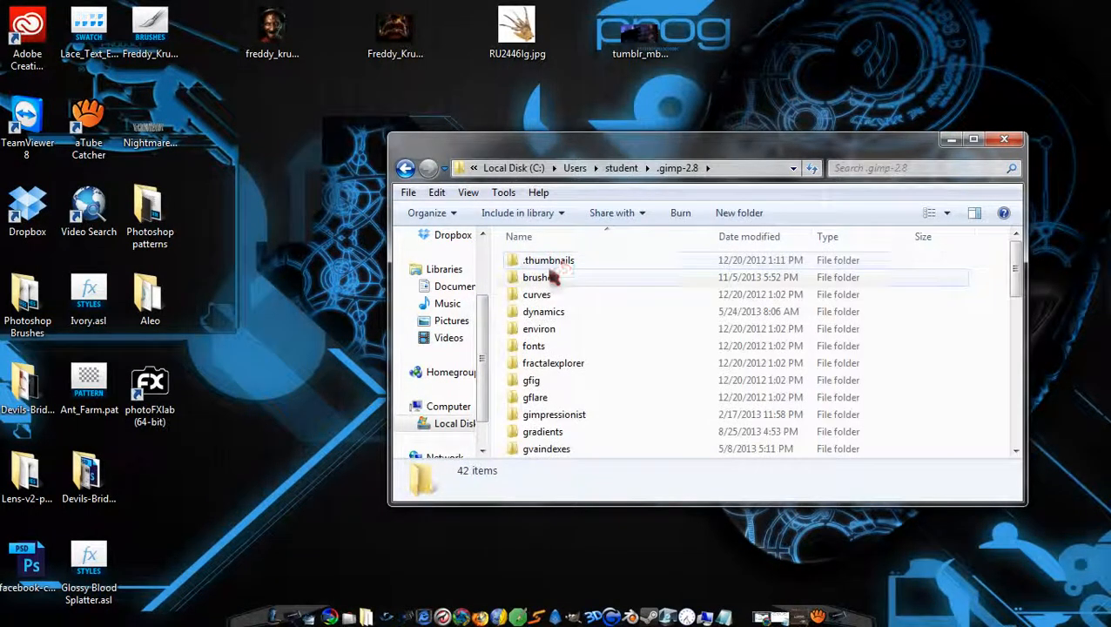
pyautogui.doubleClick(544, 276)
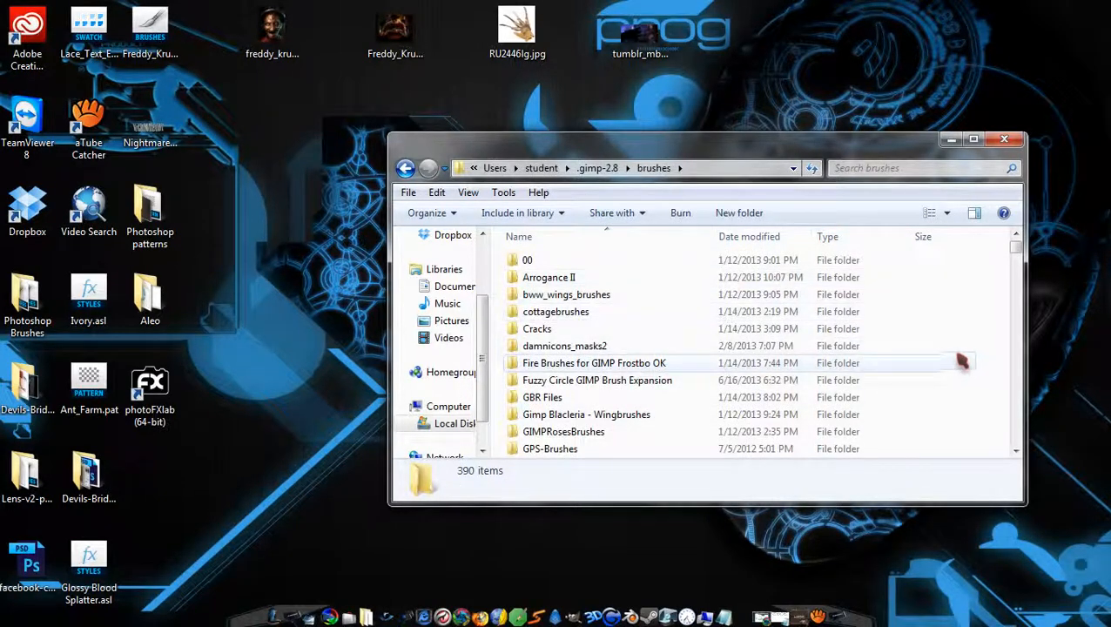
# Cancel the read_me.txt drag-drop and dismiss the folder context menus, leaving files unchanged.
pyautogui.rightClick(883, 358)
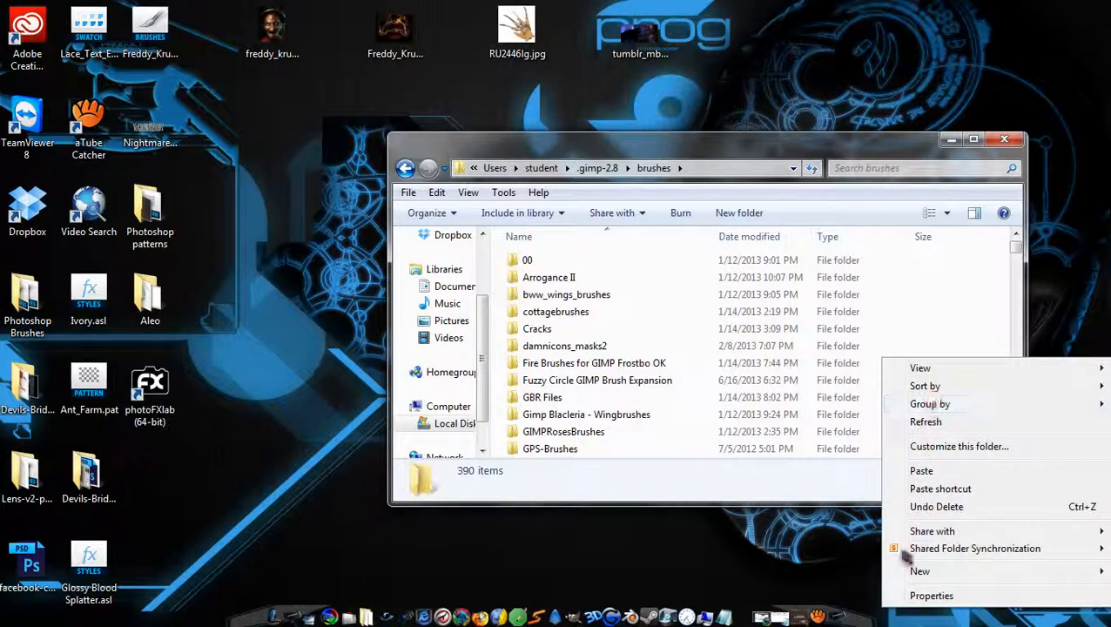
pyautogui.click(979, 272)
pyautogui.rightClick(978, 296)
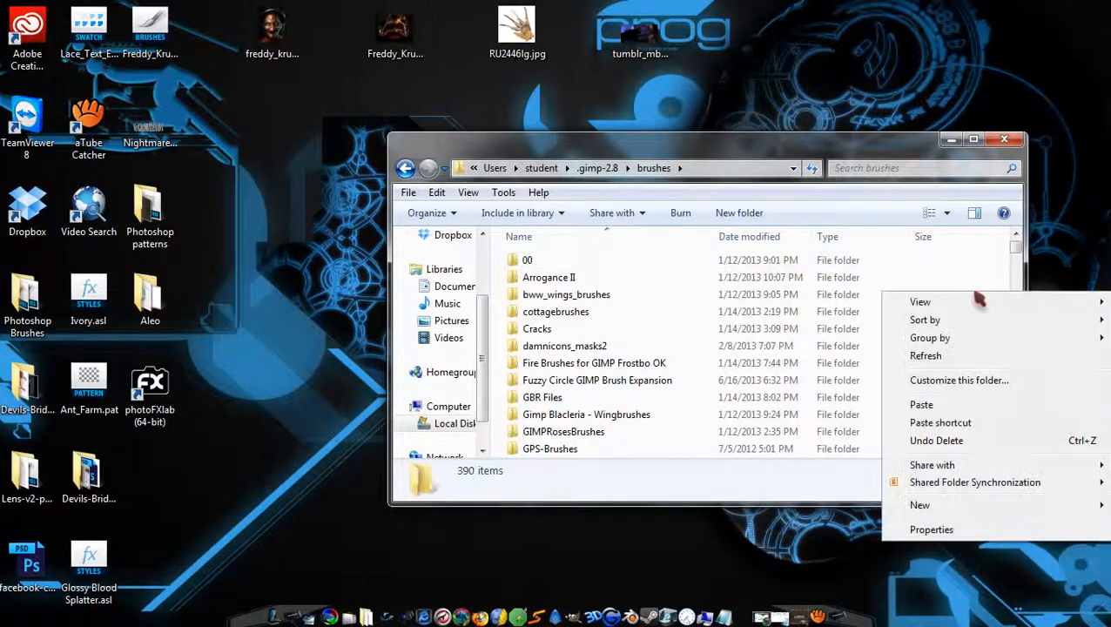
pyautogui.rightClick(900, 284)
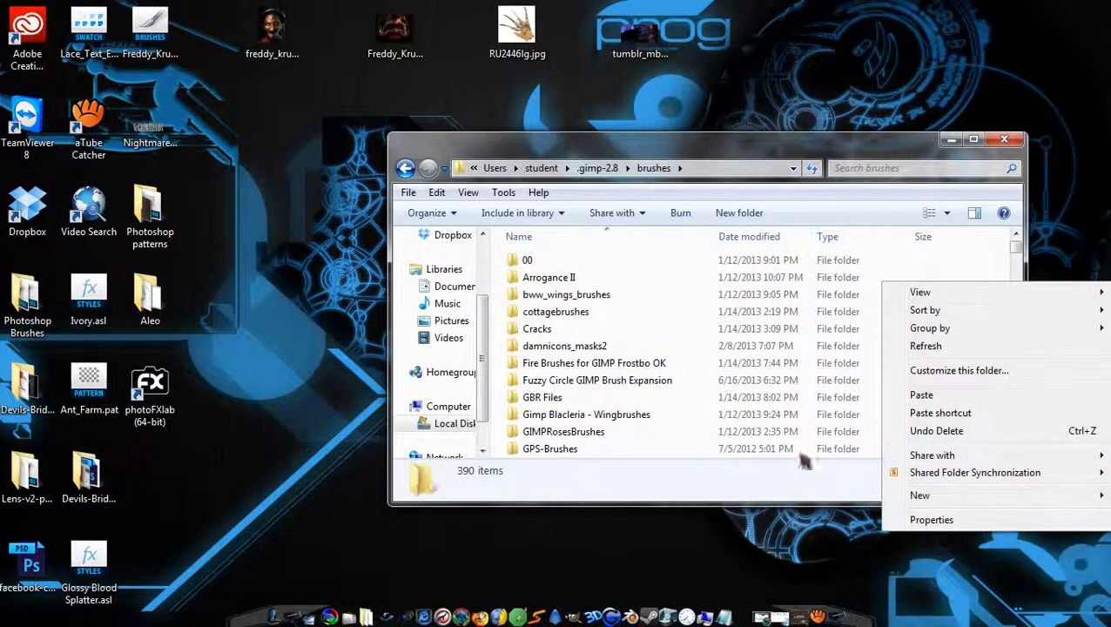
pyautogui.click(792, 450)
pyautogui.moveTo(1016, 248)
pyautogui.mouseDown()
pyautogui.moveTo(1017, 411)
pyautogui.moveTo(1016, 402)
pyautogui.mouseUp()
pyautogui.rightClick(732, 394)
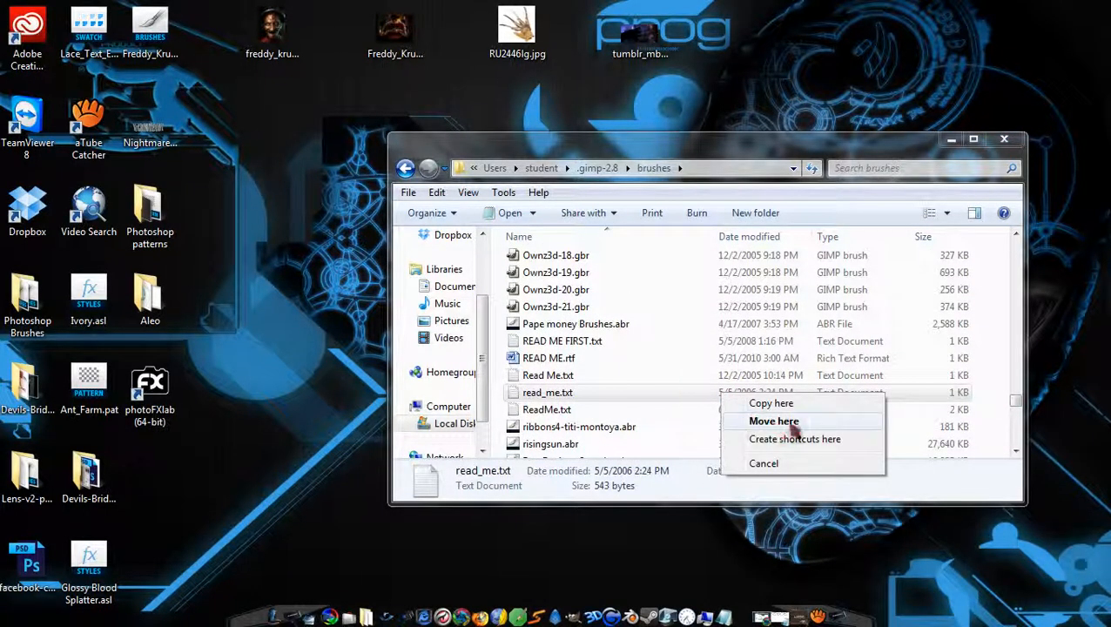
pyautogui.click(770, 463)
pyautogui.rightClick(664, 359)
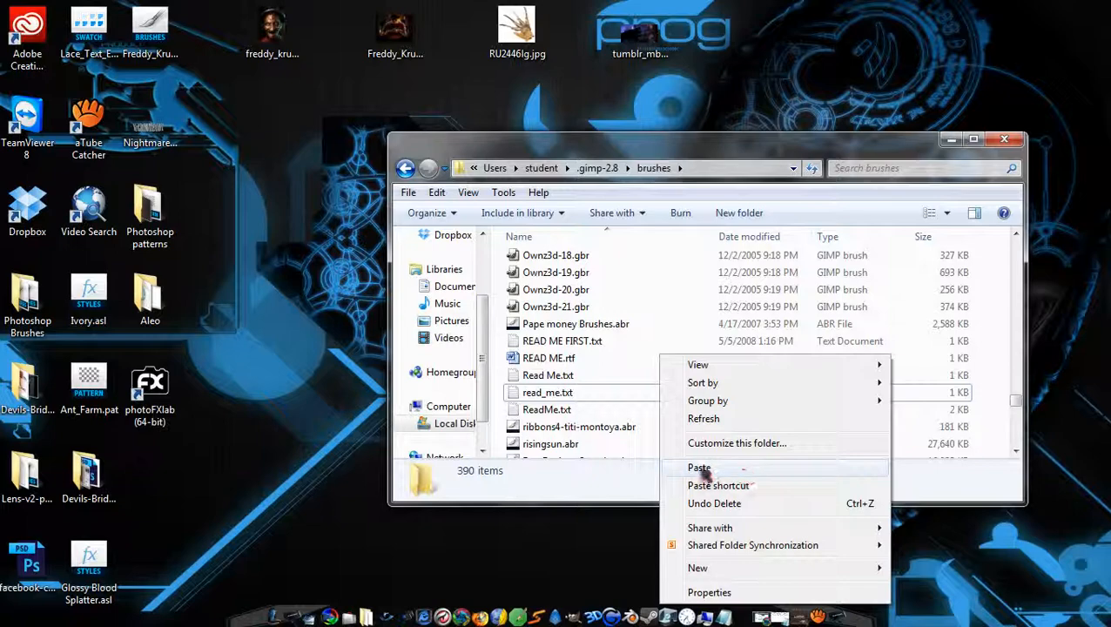
pyautogui.click(958, 497)
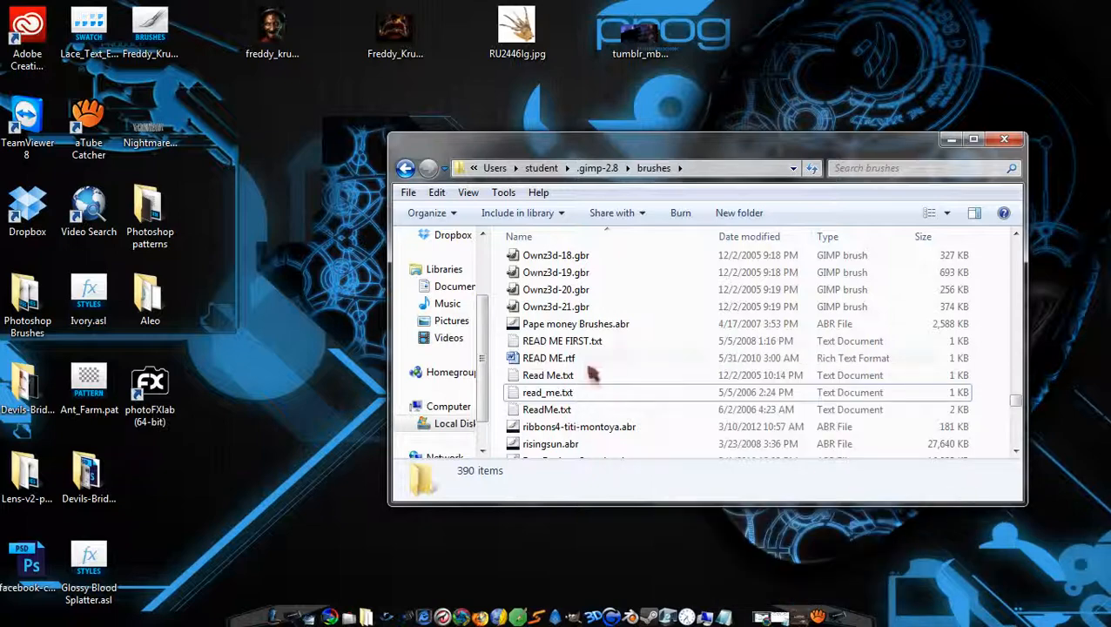
# Scroll through the brush files in the brushes folder, then close the Explorer window.
pyautogui.scroll(2, 595, 347)
pyautogui.scroll(-1, 662, 296)
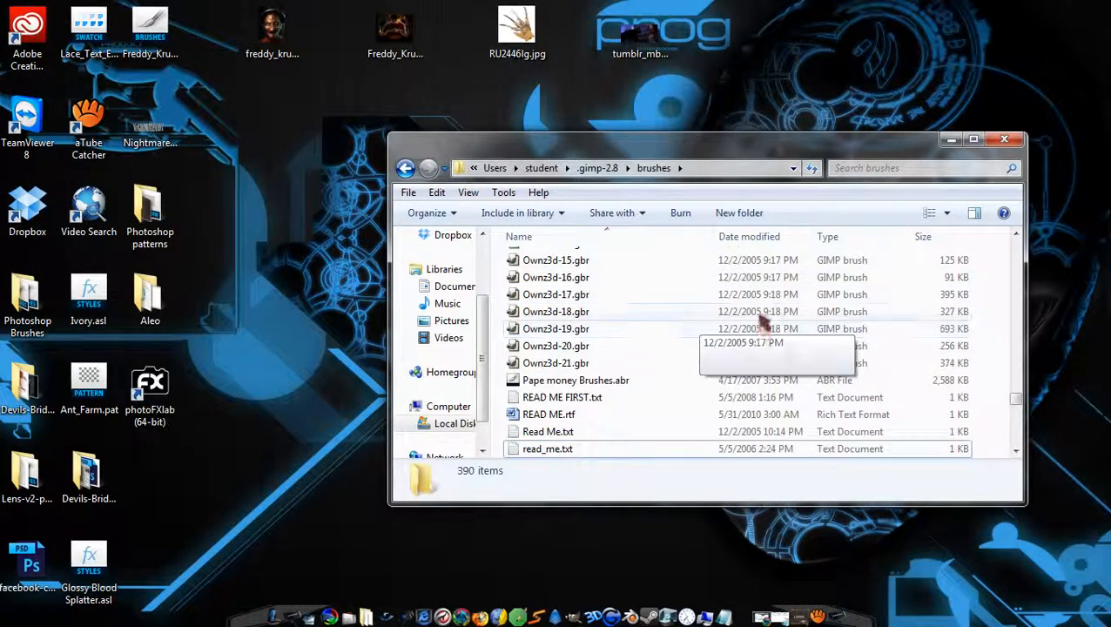
pyautogui.scroll(2, 924, 287)
pyautogui.scroll(10, 945, 304)
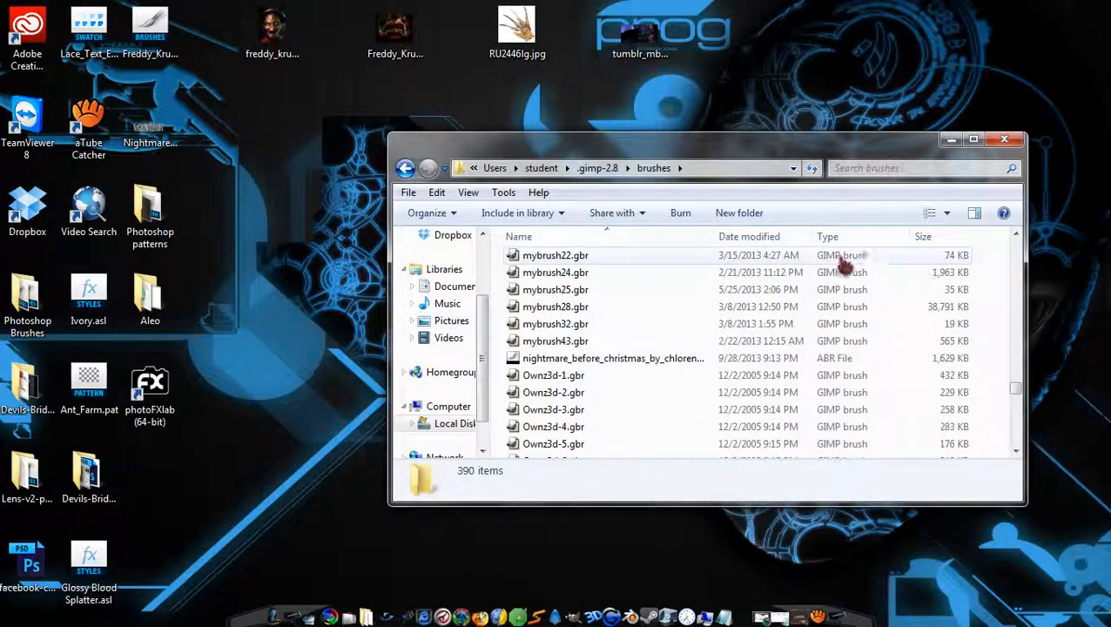
pyautogui.scroll(15, 627, 291)
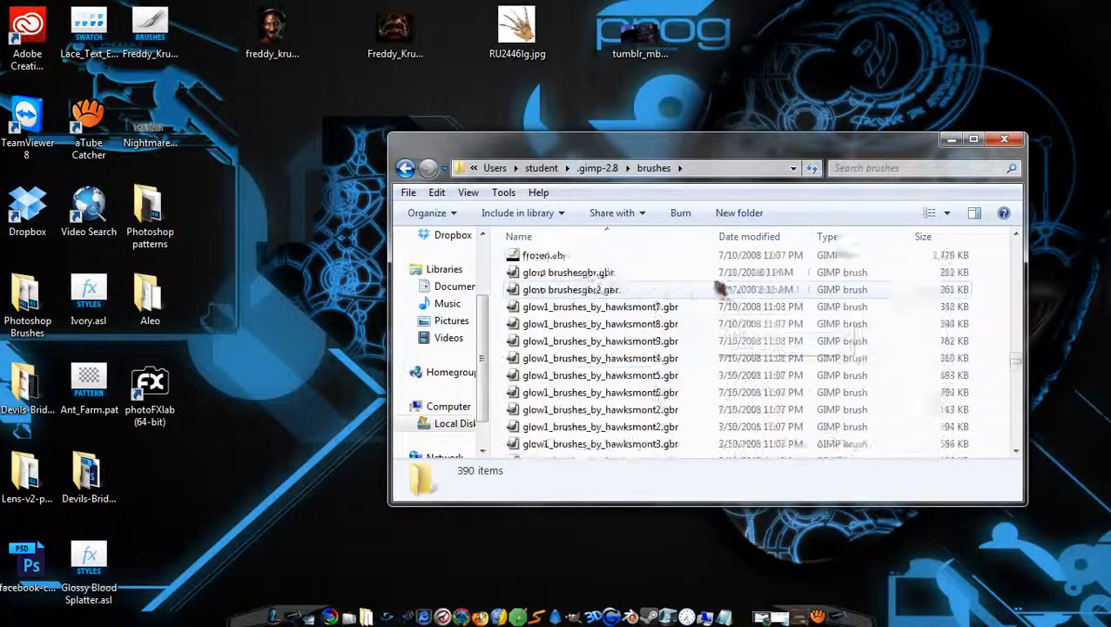
pyautogui.scroll(6, 645, 281)
pyautogui.scroll(-3, 662, 285)
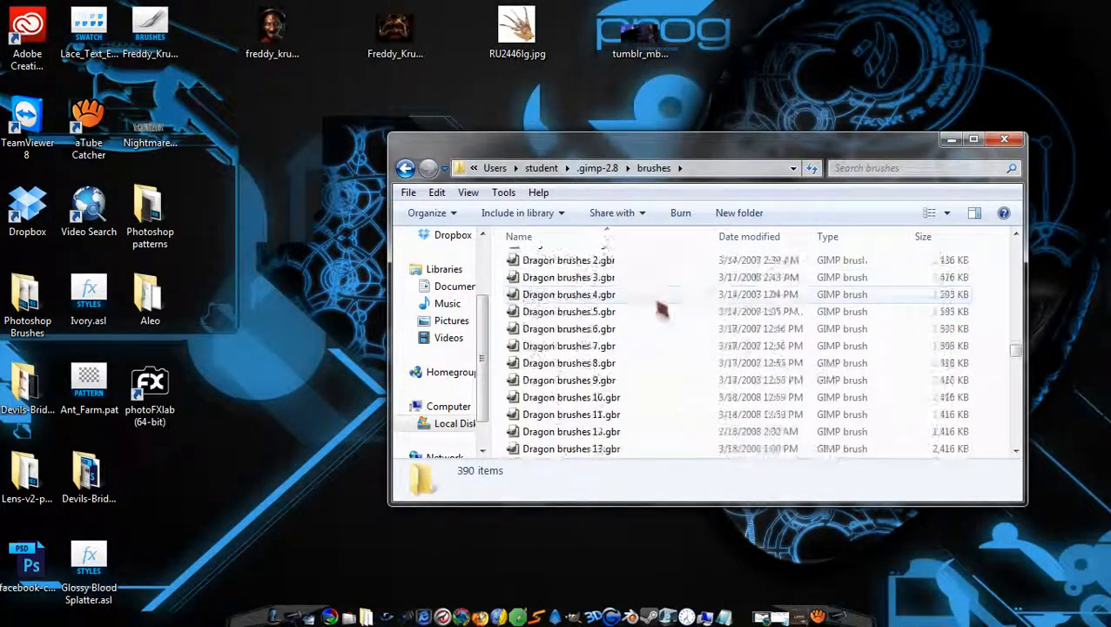
pyautogui.scroll(-6, 649, 273)
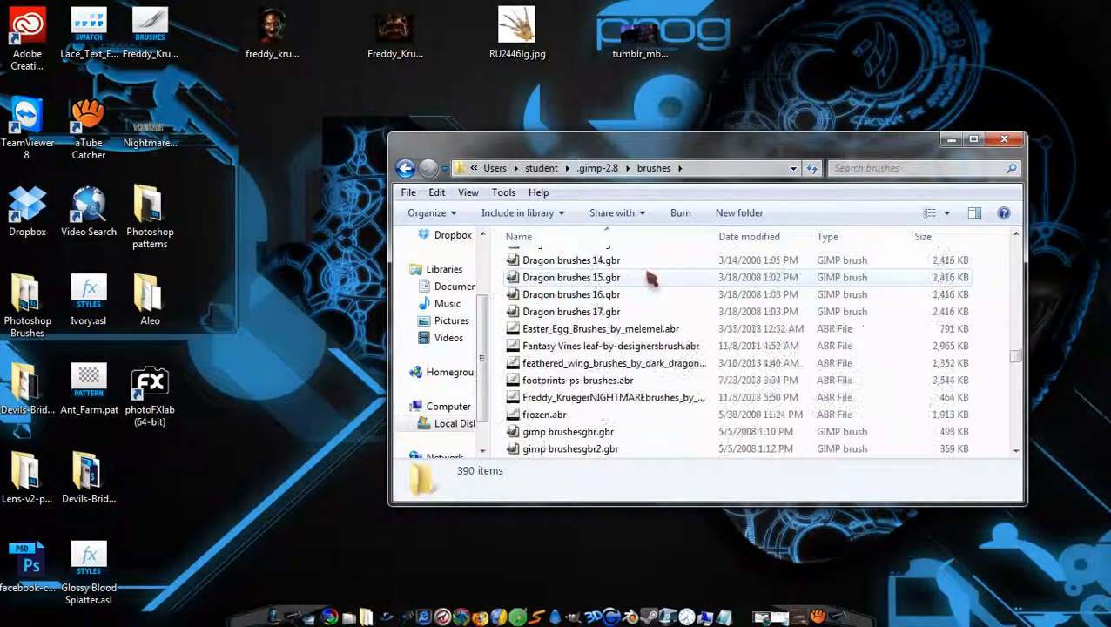
pyautogui.scroll(1, 645, 277)
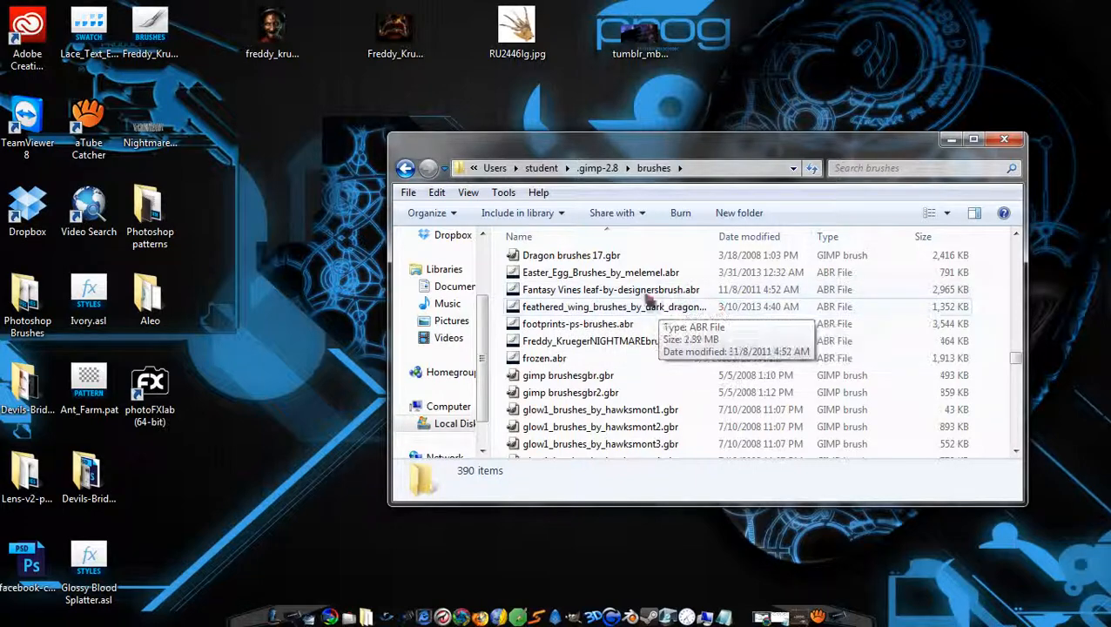
pyautogui.scroll(-10, 696, 347)
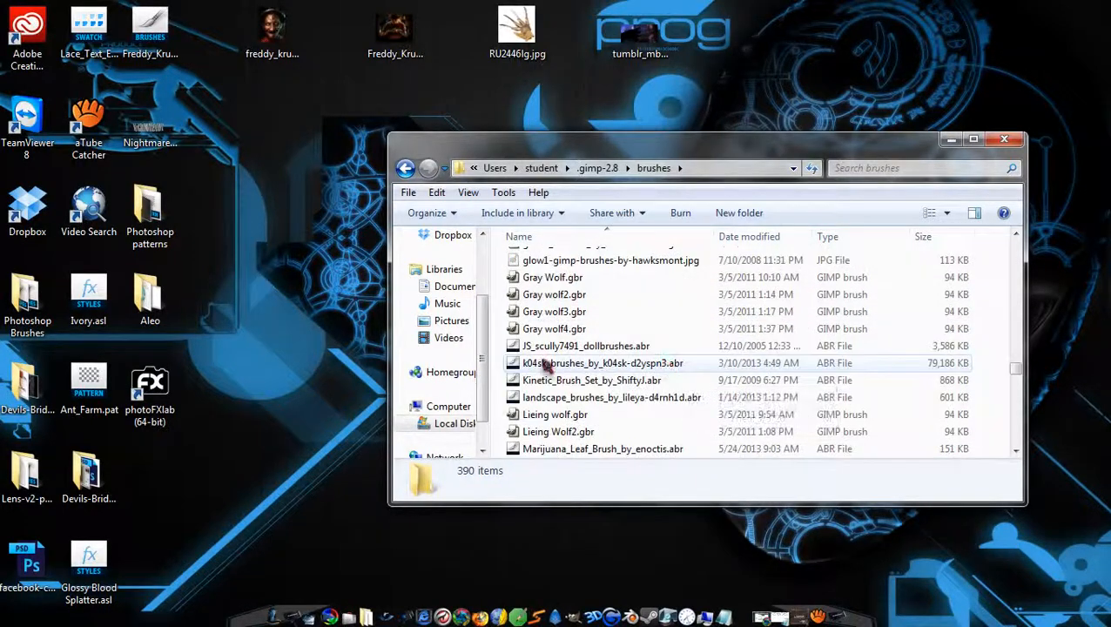
pyautogui.click(1004, 140)
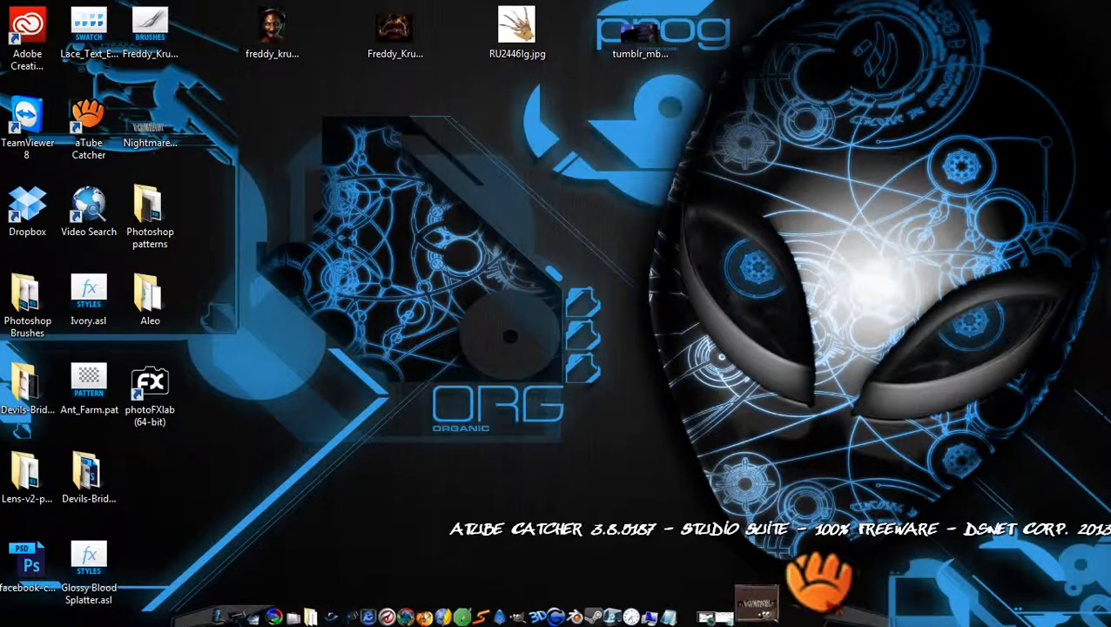
# Restore the GIMP banner window, scroll the Layers panel up to Frame 25, and open File.
pyautogui.click(813, 585)
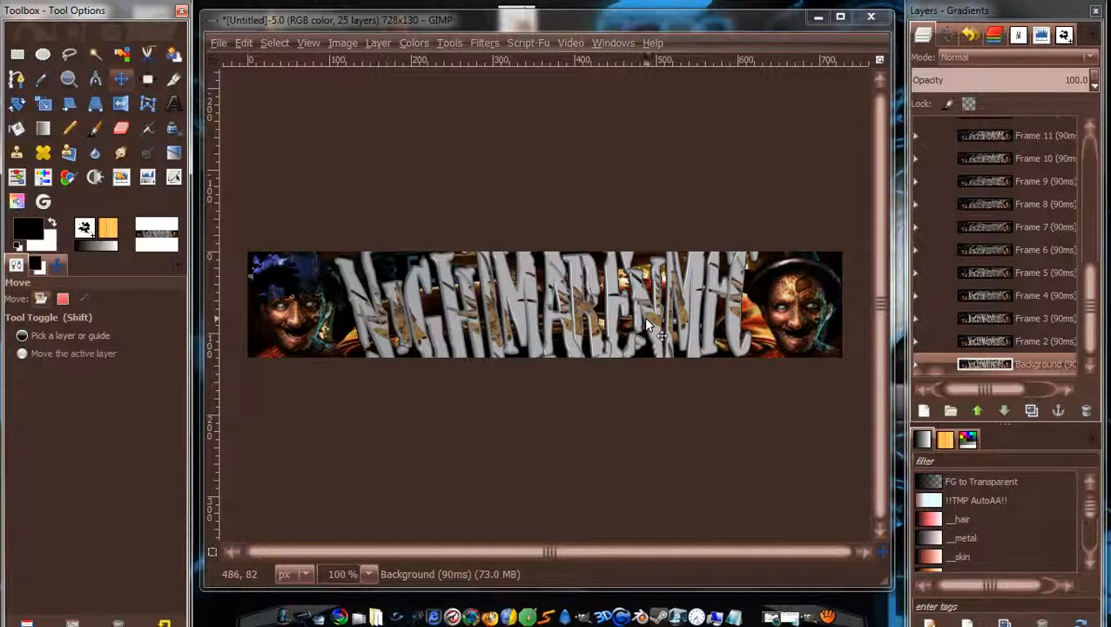
pyautogui.scroll(5, 1094, 328)
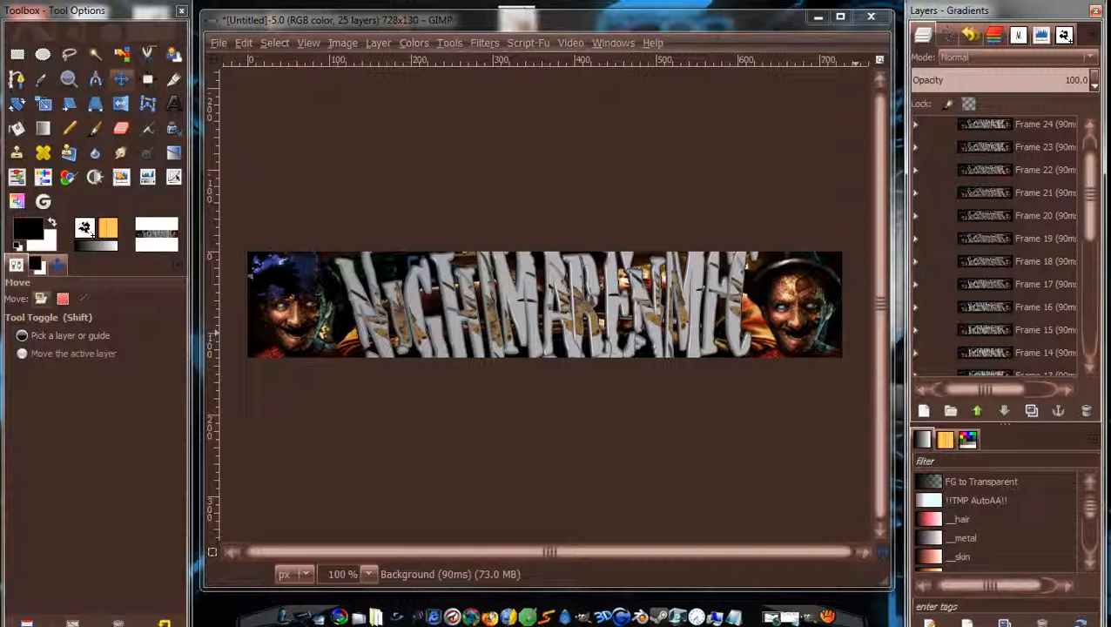
pyautogui.scroll(2, 1090, 192)
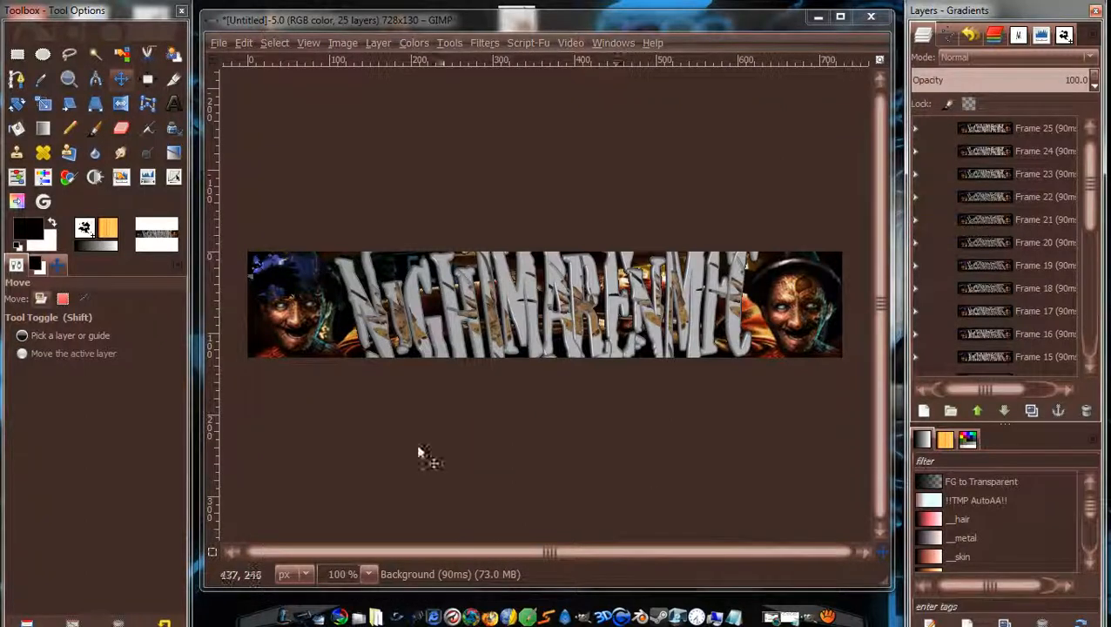
pyautogui.click(219, 43)
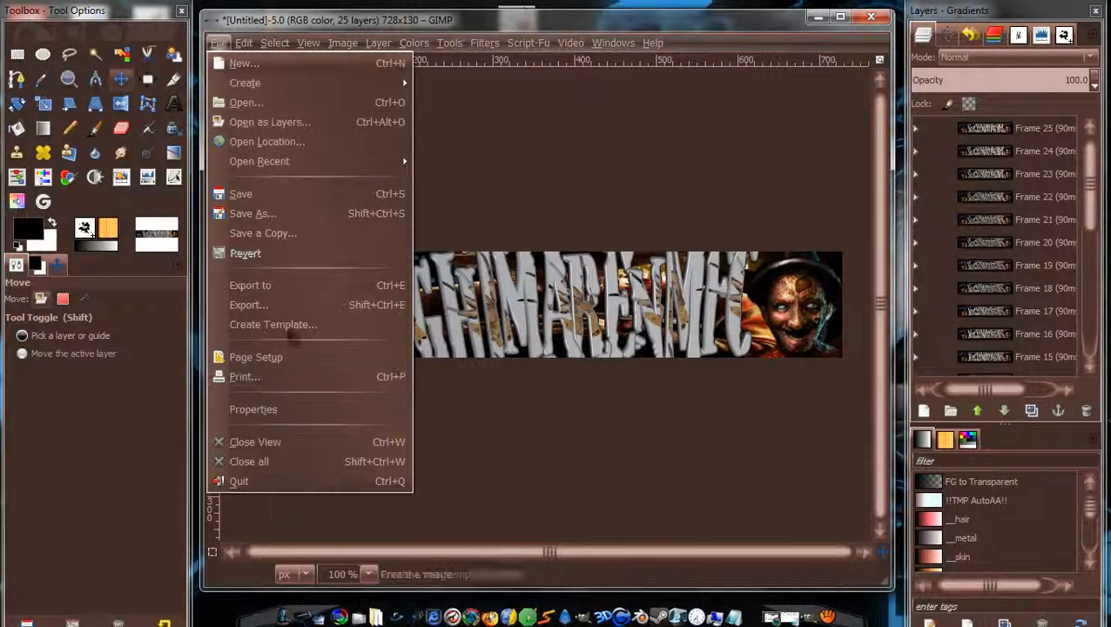
# Export the banner as Nightmaresbanner.gif into the Documents folder.
pyautogui.click(248, 305)
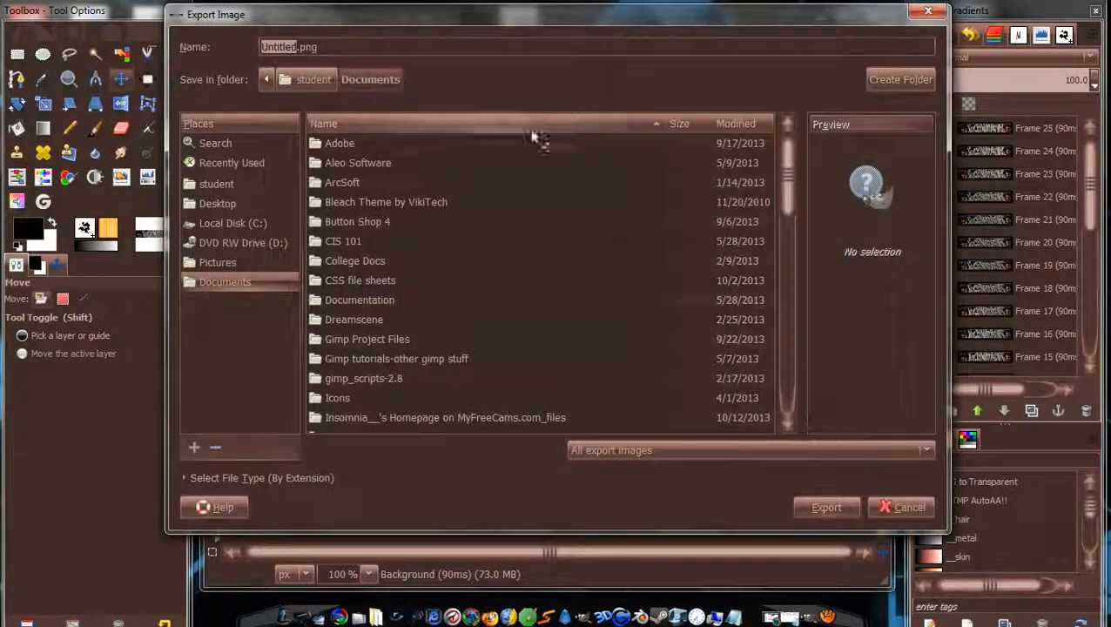
pyautogui.write('dbdbcbdw')
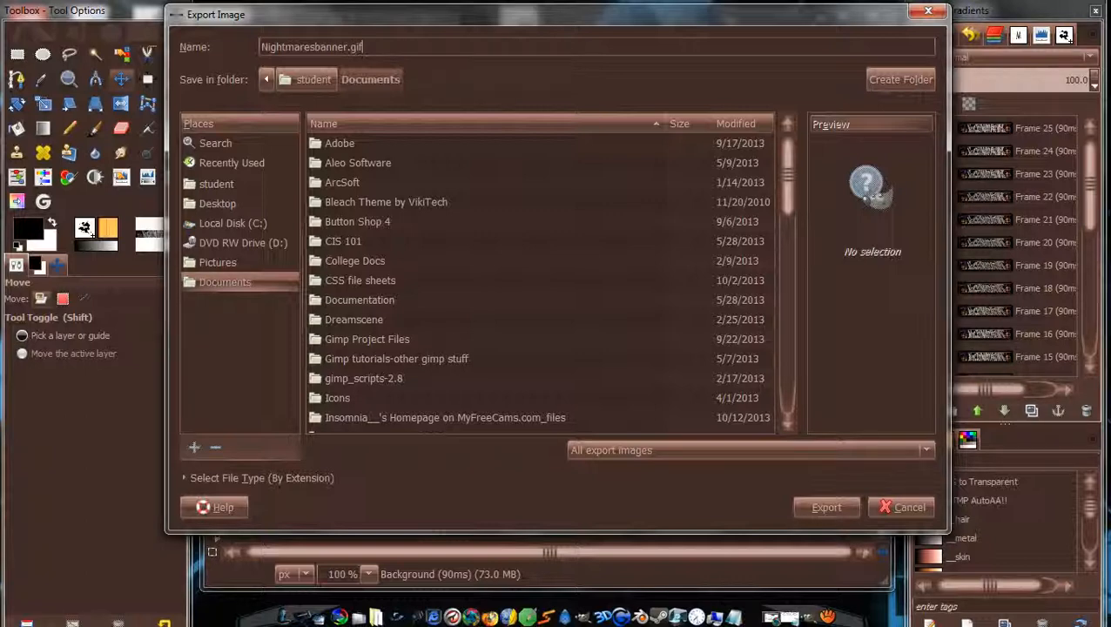
pyautogui.click(819, 513)
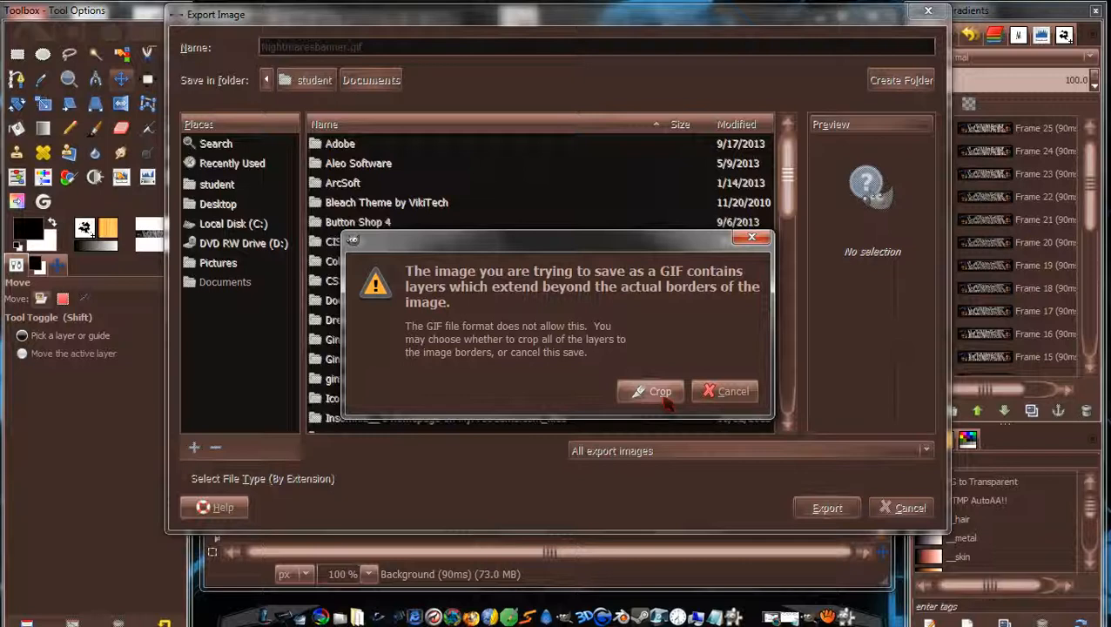
# Crop layers to the image, export as a forever-looping animated GIF, then restore aTube Catcher.
pyautogui.click(653, 394)
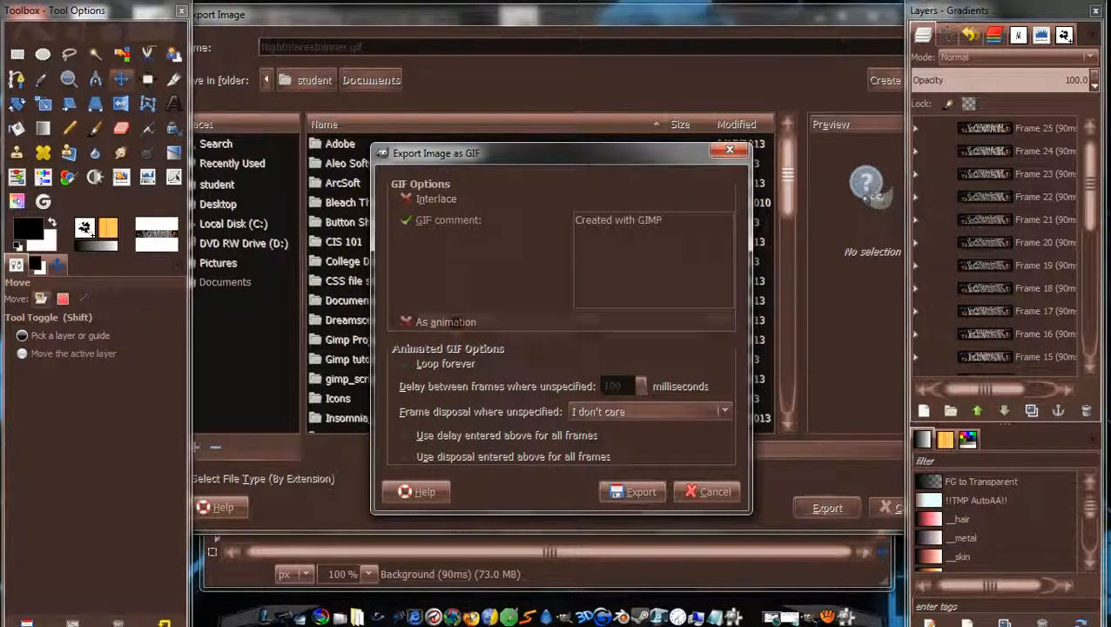
pyautogui.click(452, 323)
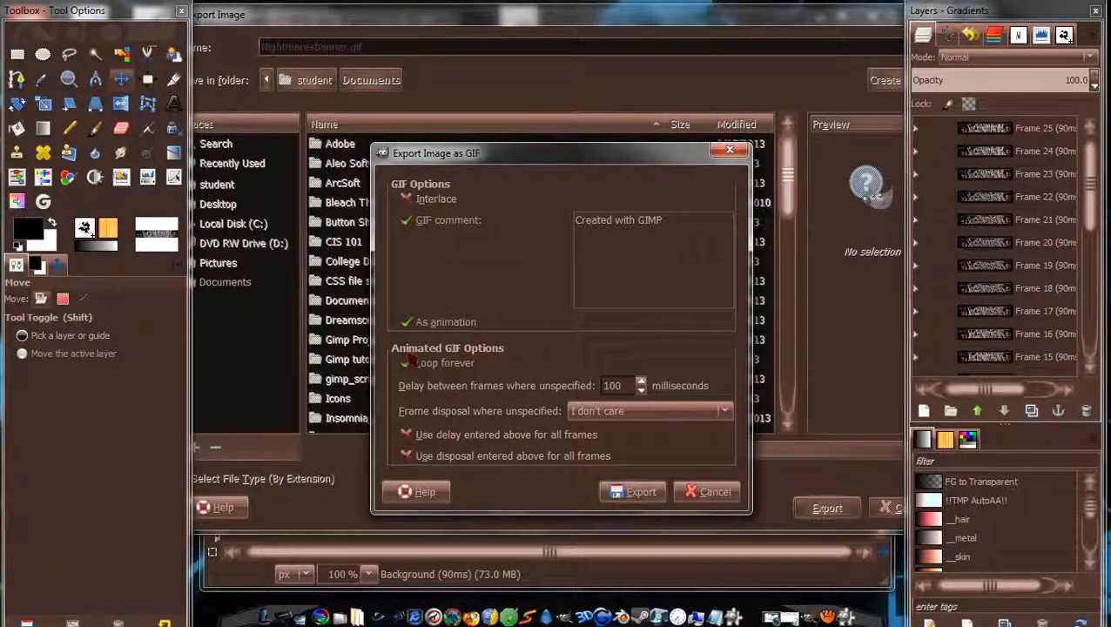
pyautogui.click(407, 363)
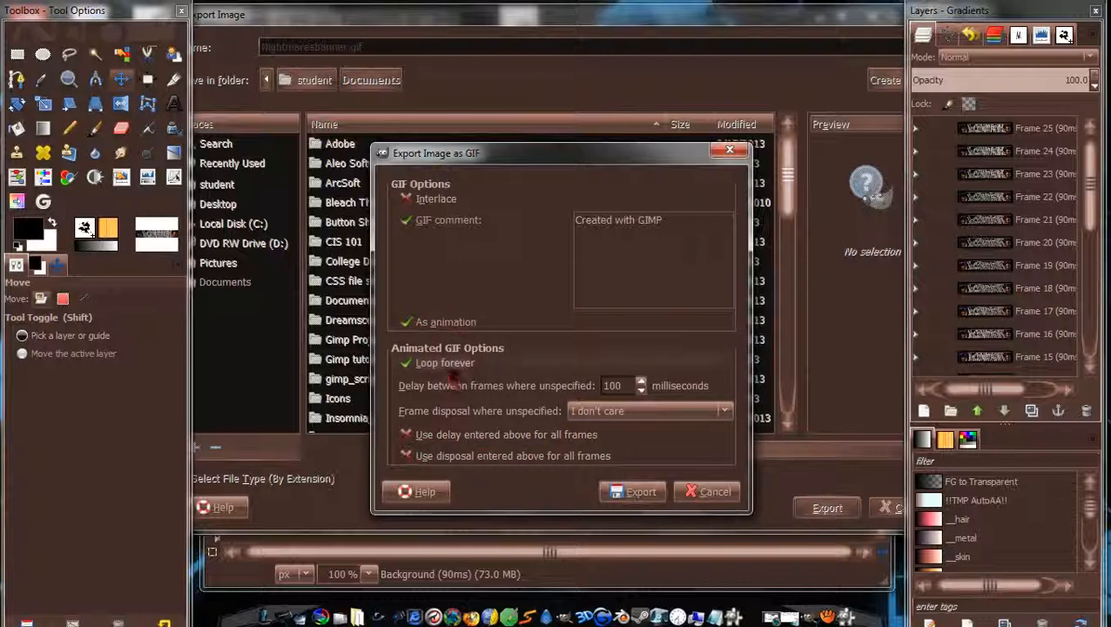
pyautogui.click(626, 501)
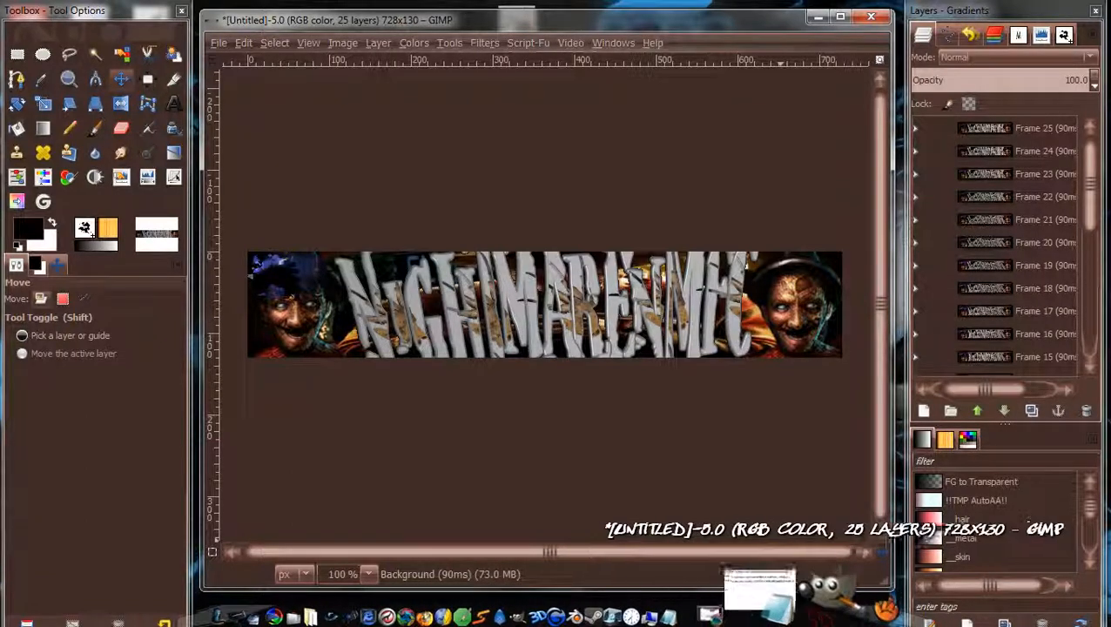
pyautogui.click(833, 587)
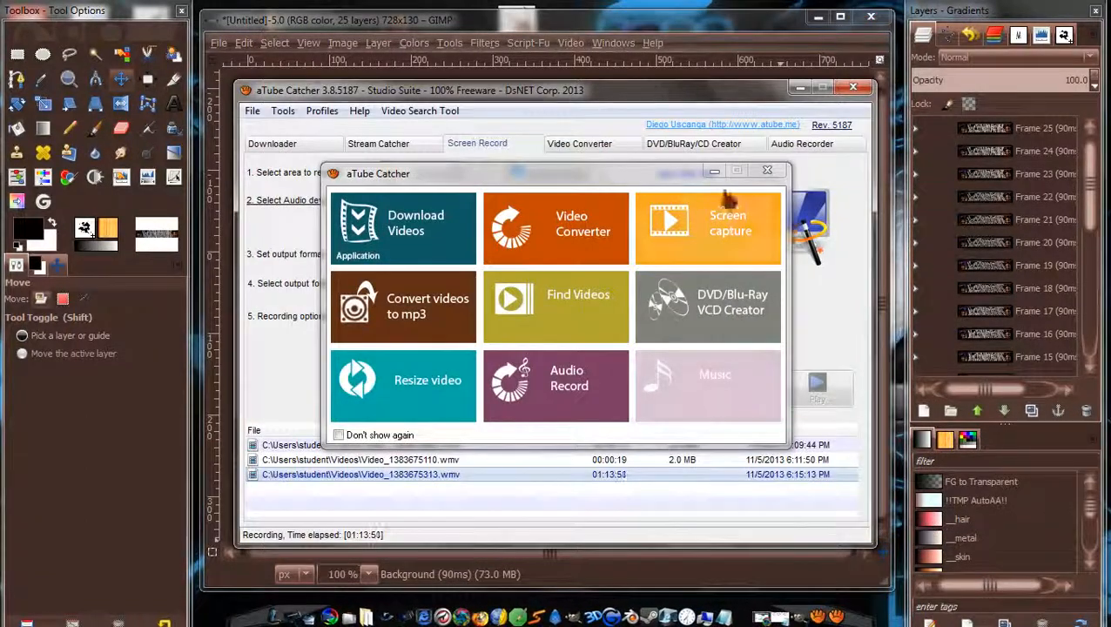